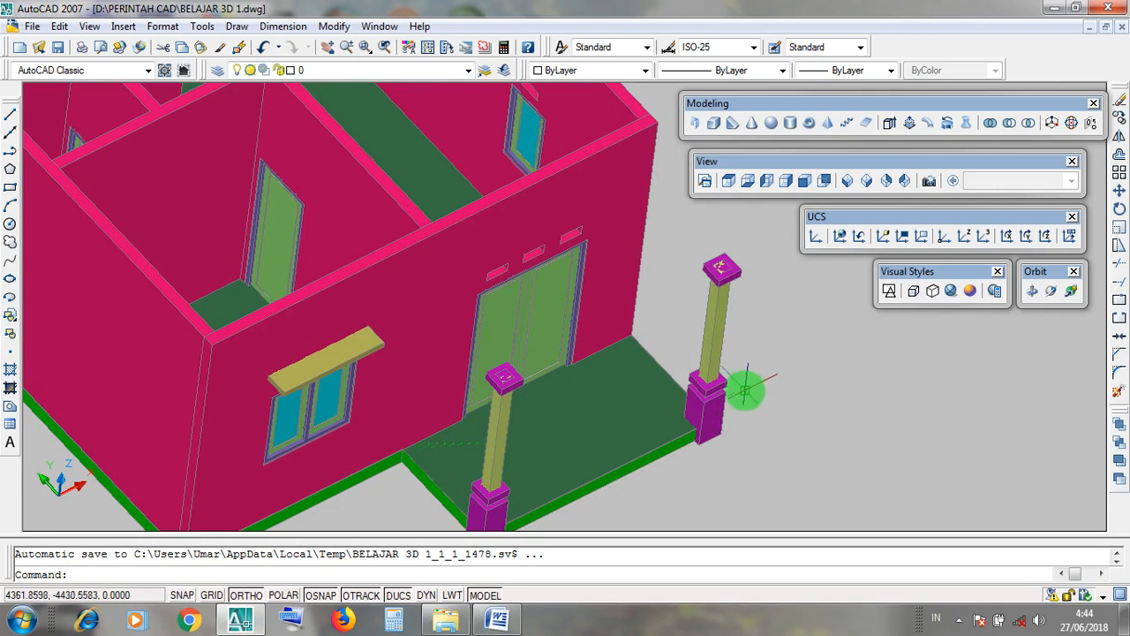
Orbit around the front of the 3D house to examine the two terrace columns and their bases and caps
click(1052, 292)
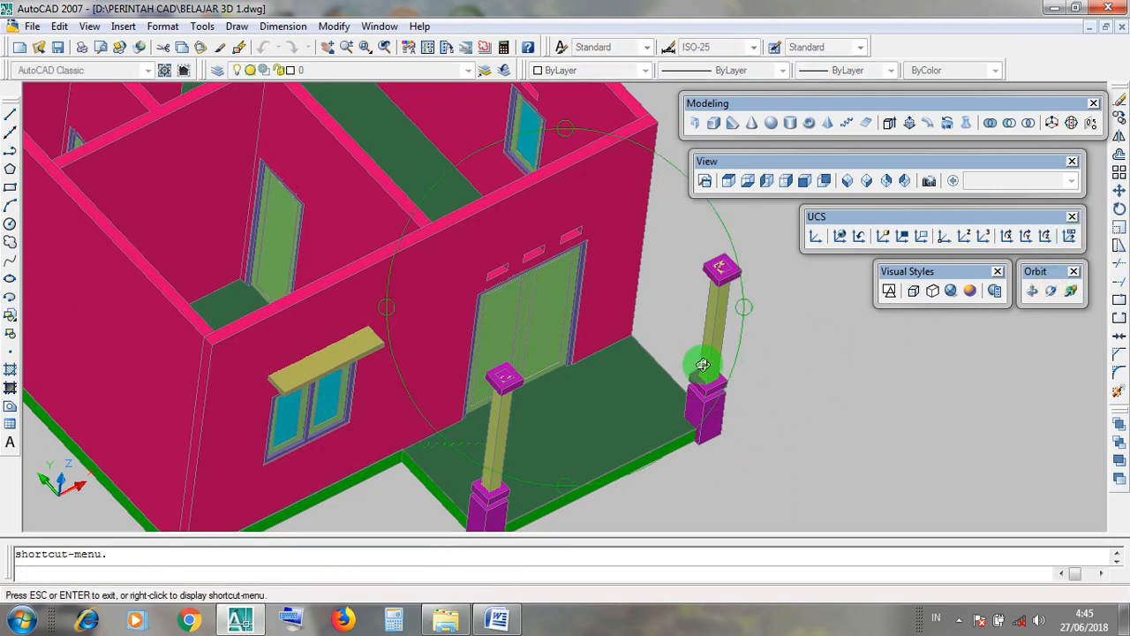
drag(701, 359, 704, 325)
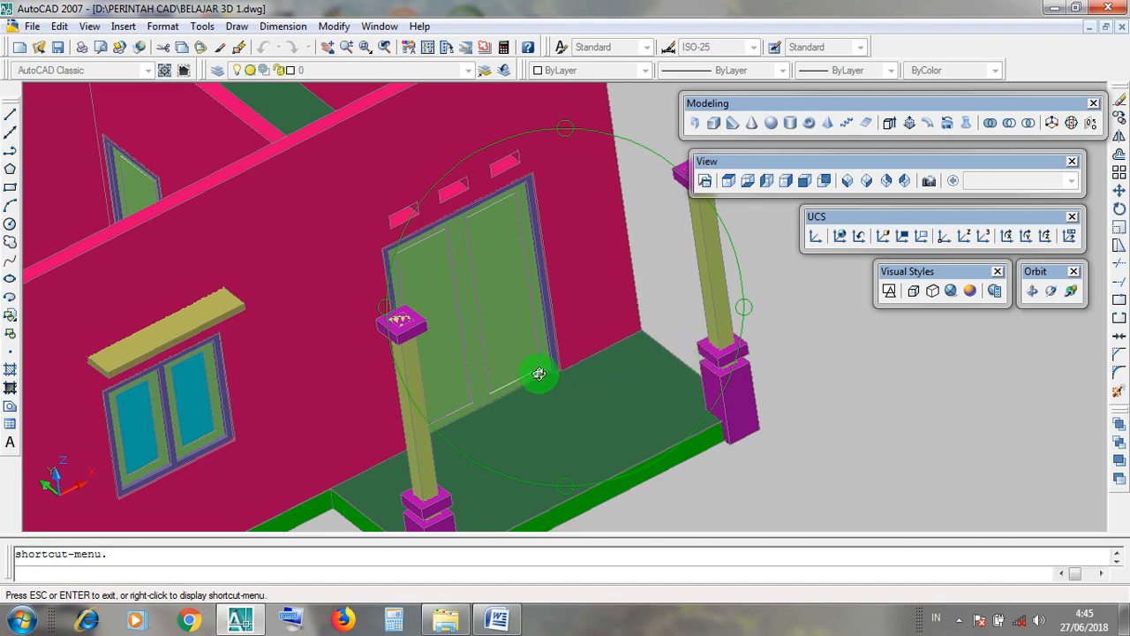
drag(560, 380, 676, 392)
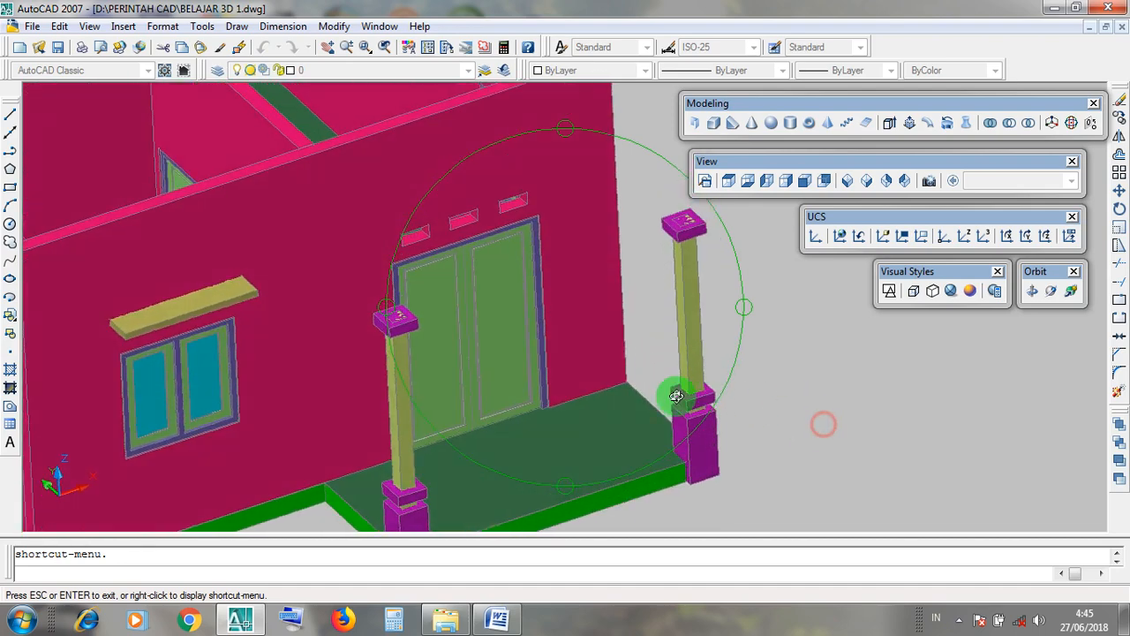
drag(557, 369, 610, 386)
scroll(618, 385, up, 2)
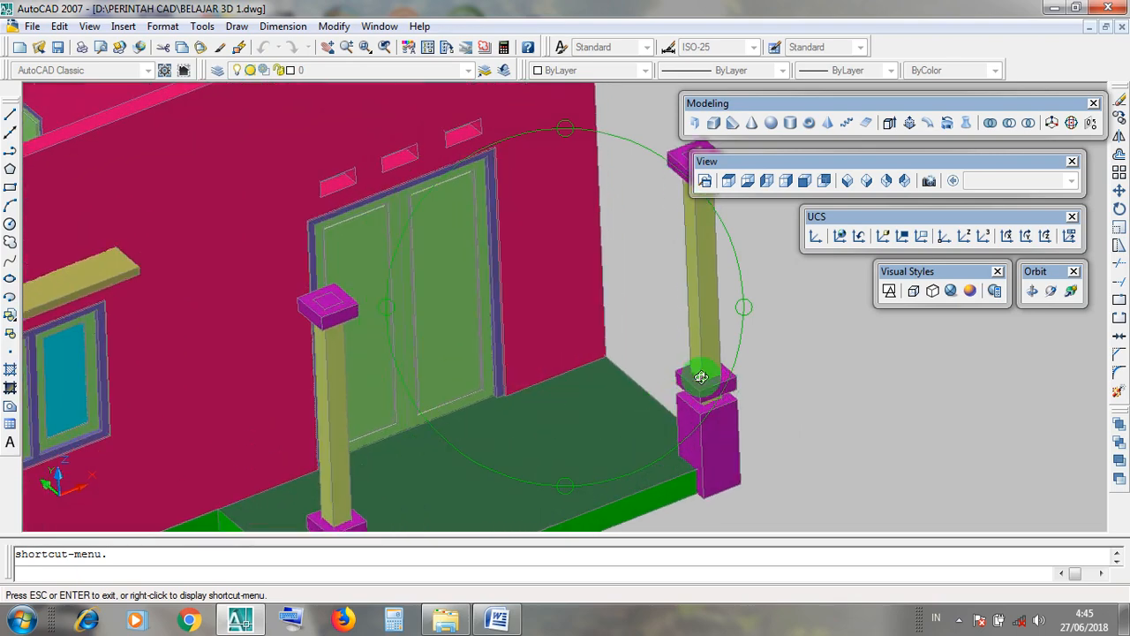
middle_drag(698, 379, 599, 369)
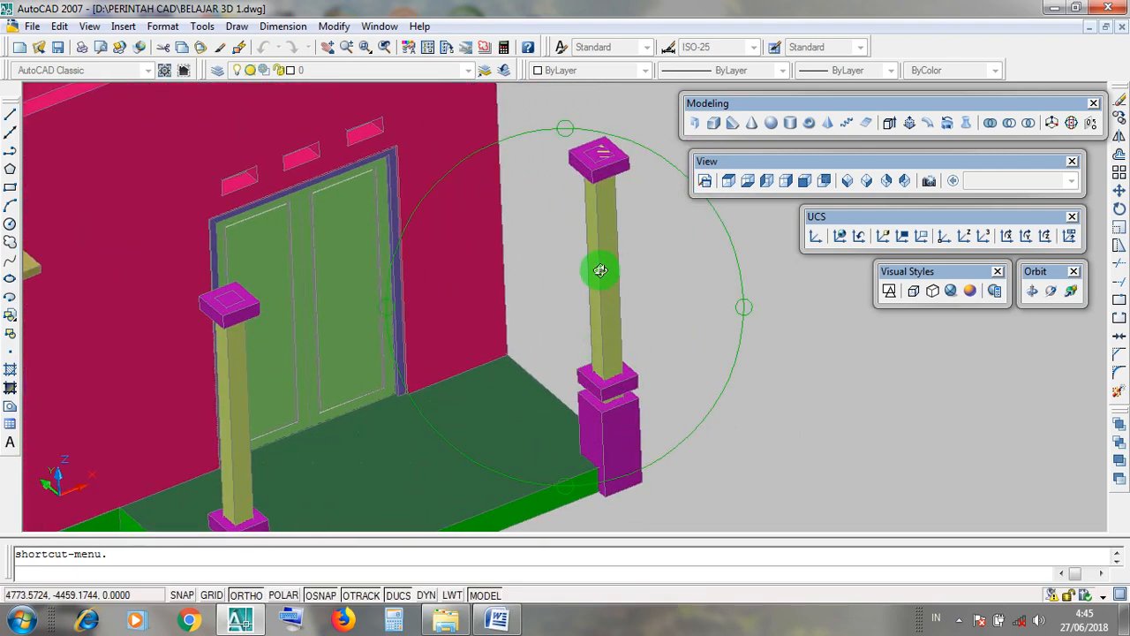
drag(613, 435, 613, 394)
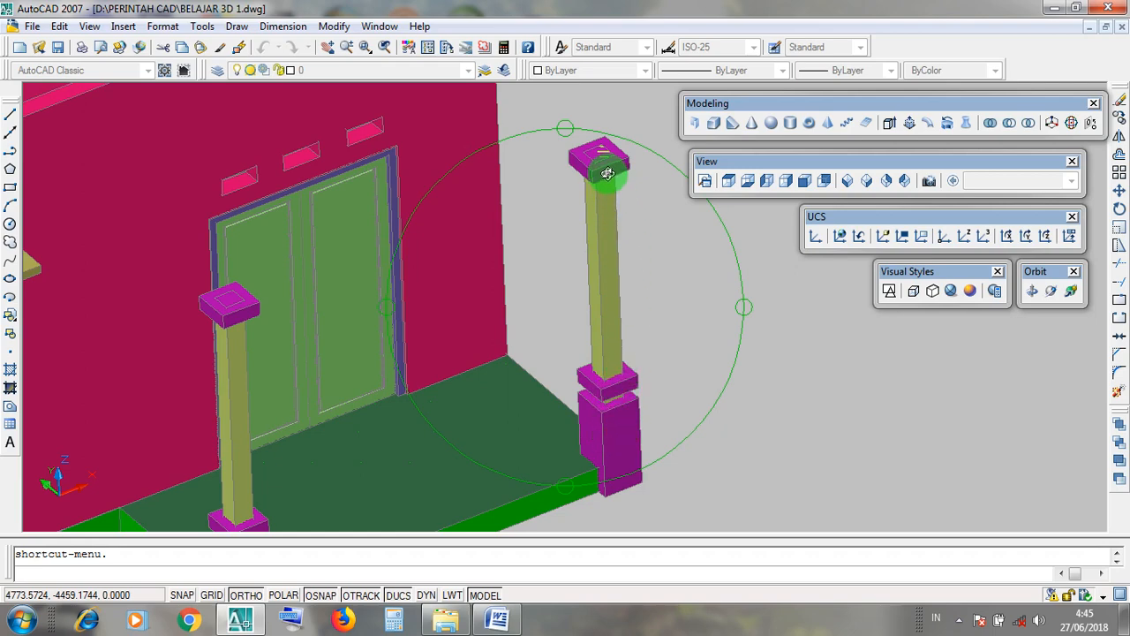
scroll(638, 439, down, 5)
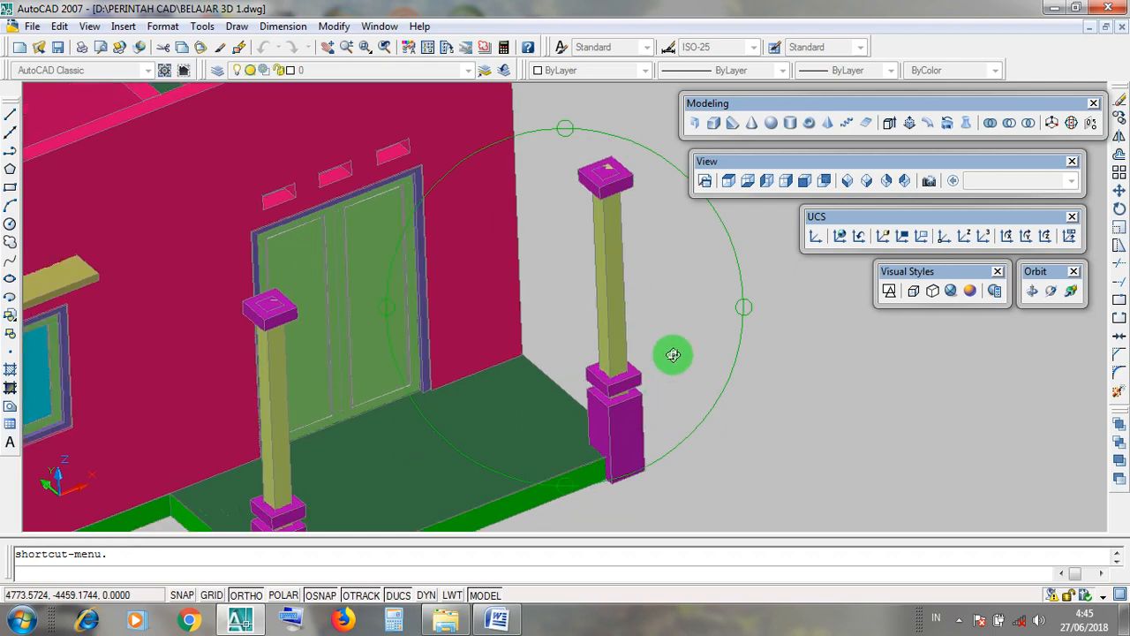
drag(654, 383, 643, 335)
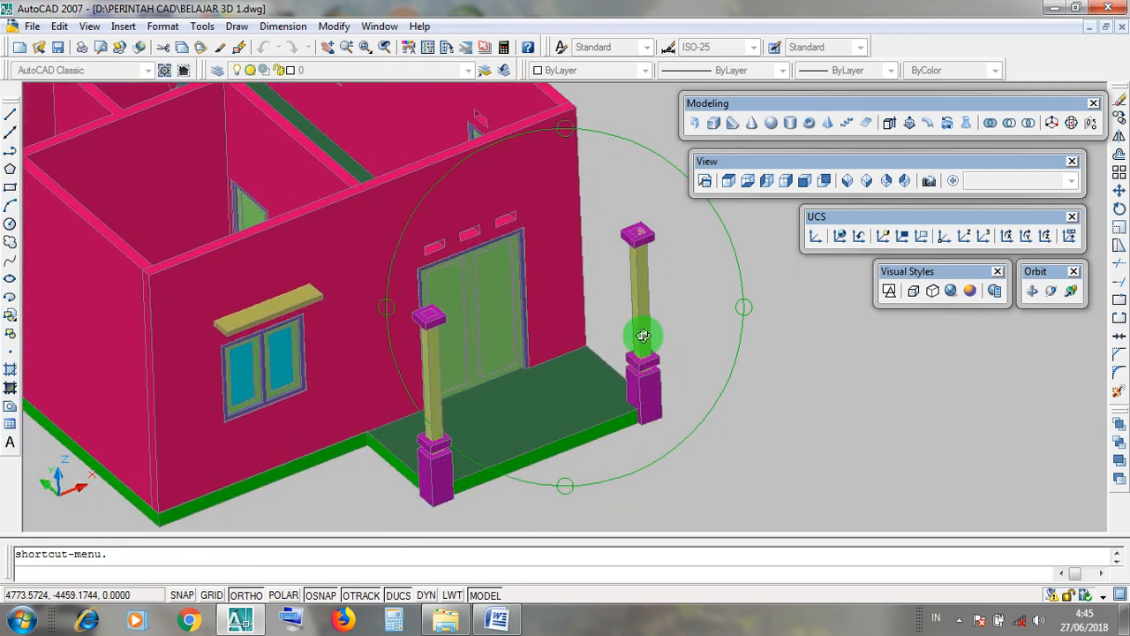
scroll(643, 331, up, 2)
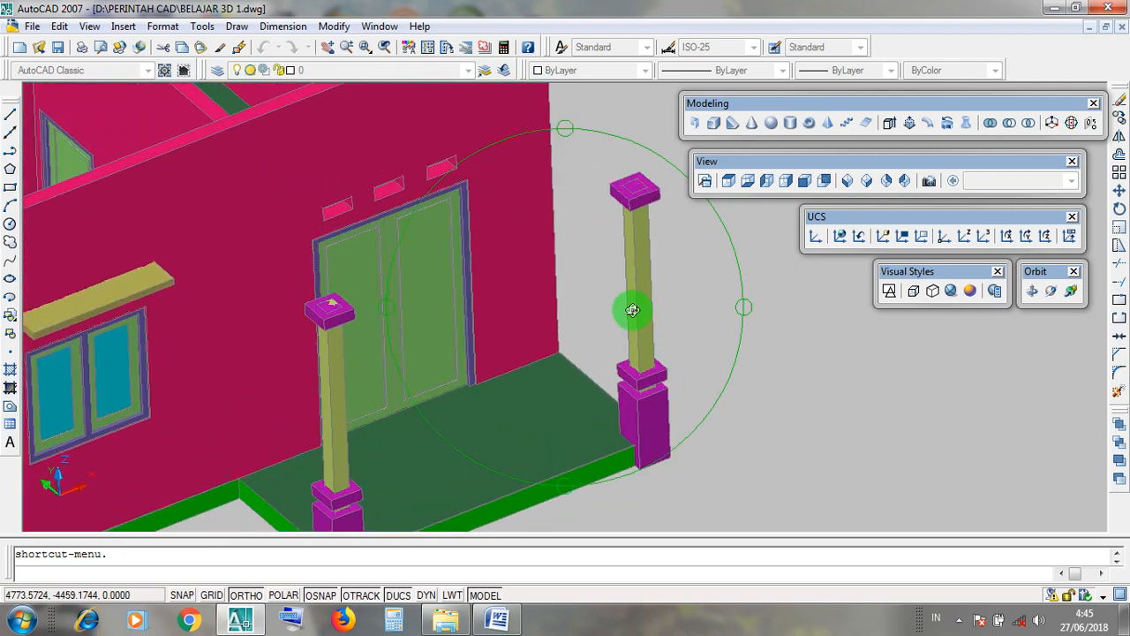
scroll(638, 316, down, 8)
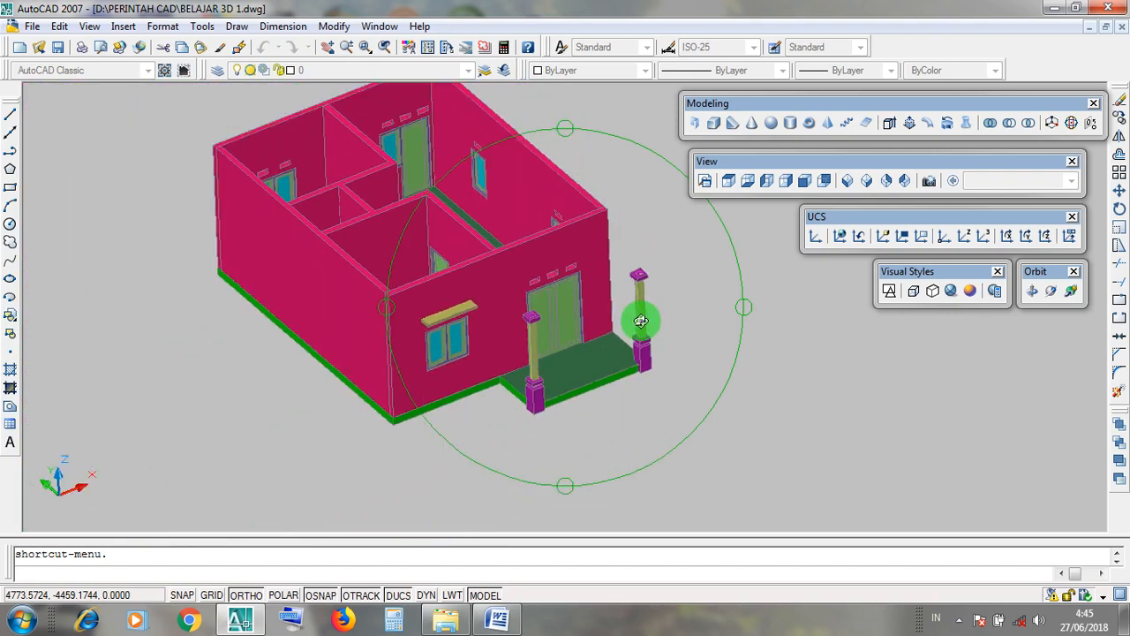
Examine the separate column shafts set apart from the house, including their top faces and full height
scroll(641, 320, down, 2)
scroll(467, 487, up, 8)
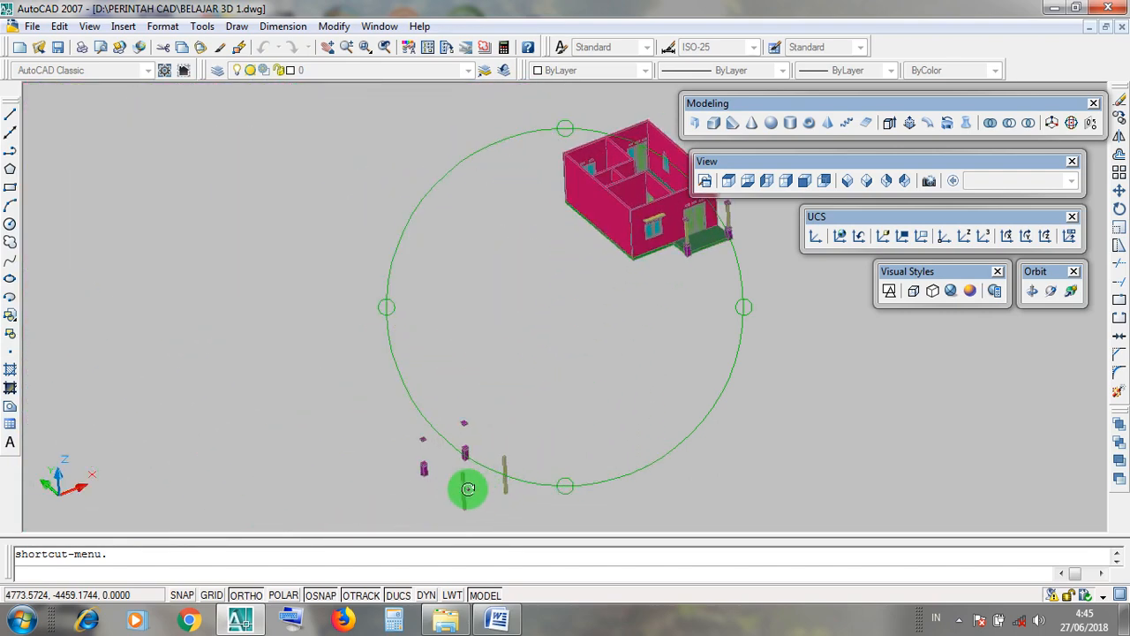
drag(519, 448, 592, 366)
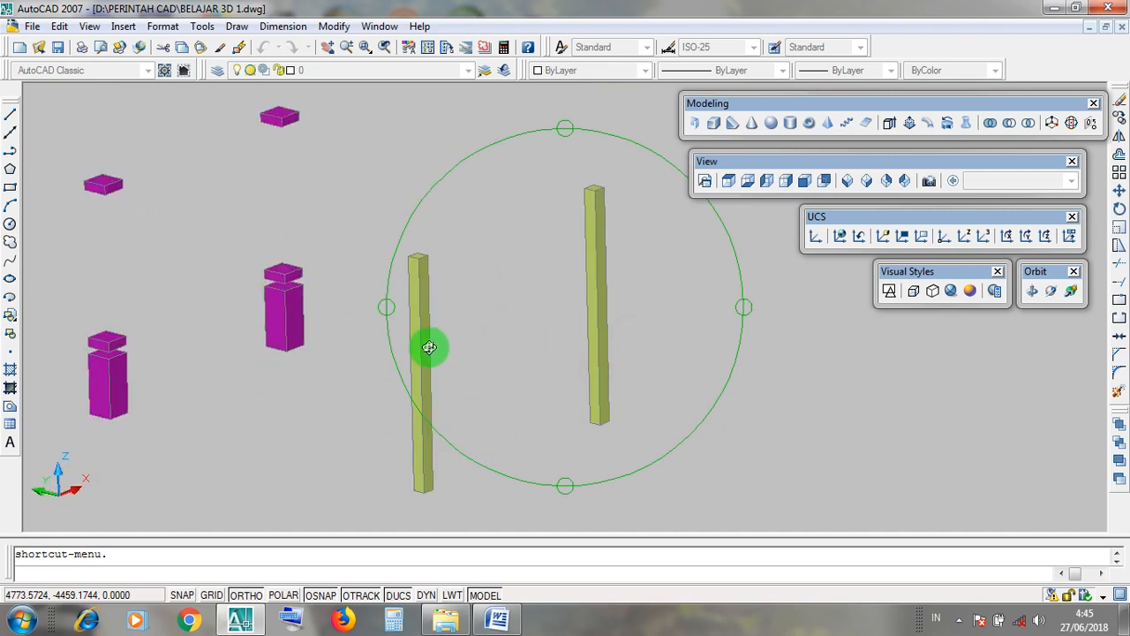
drag(429, 347, 608, 285)
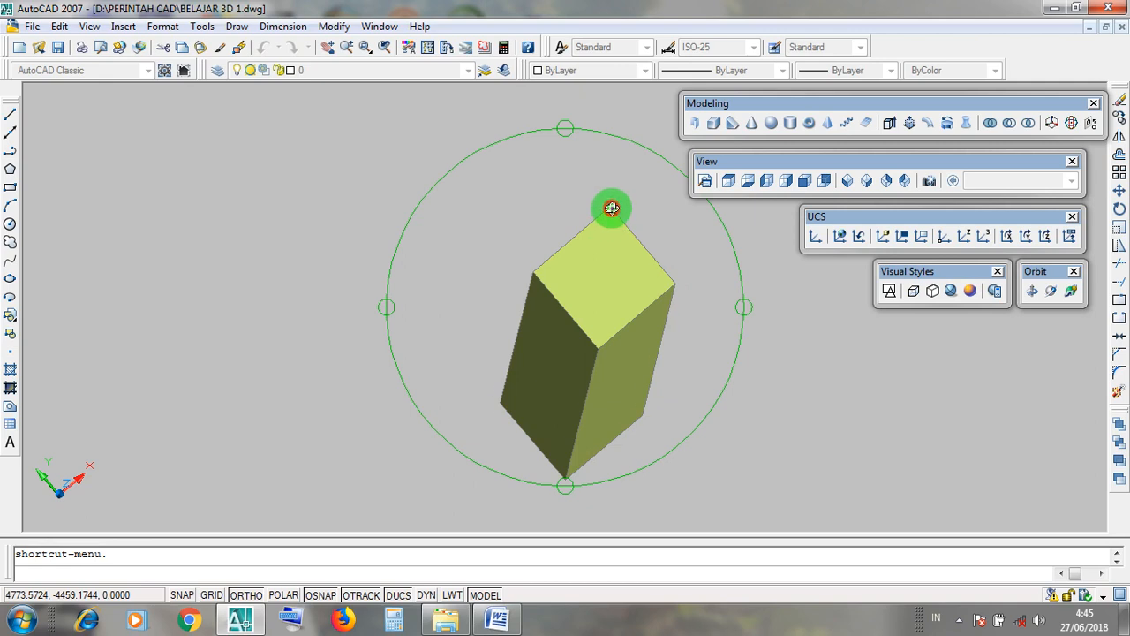
drag(612, 207, 544, 249)
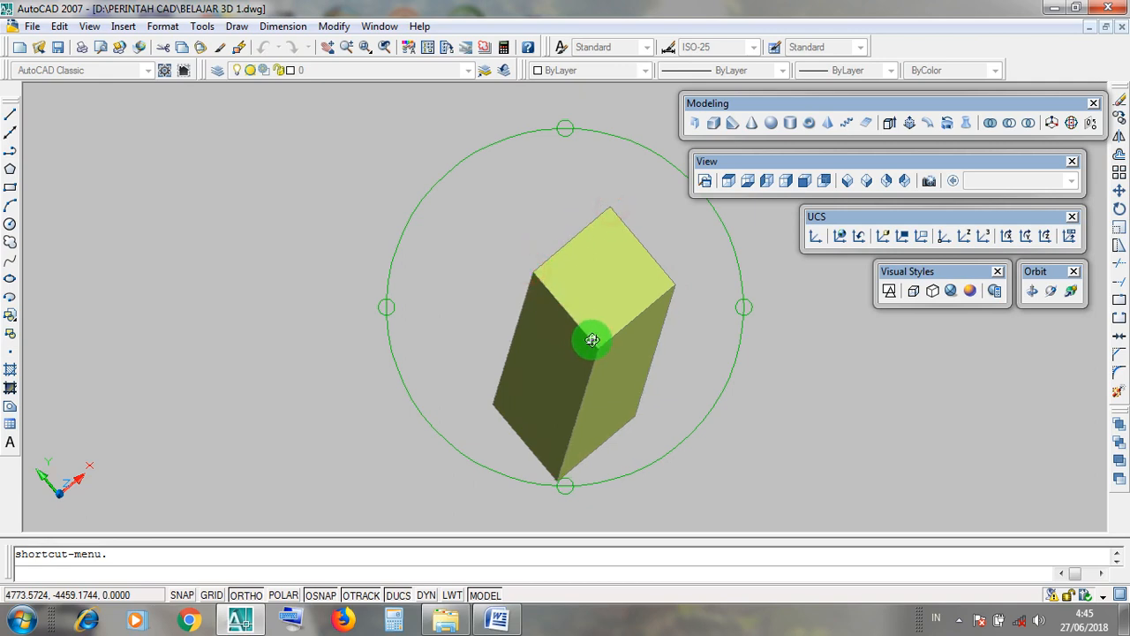
drag(597, 344, 593, 464)
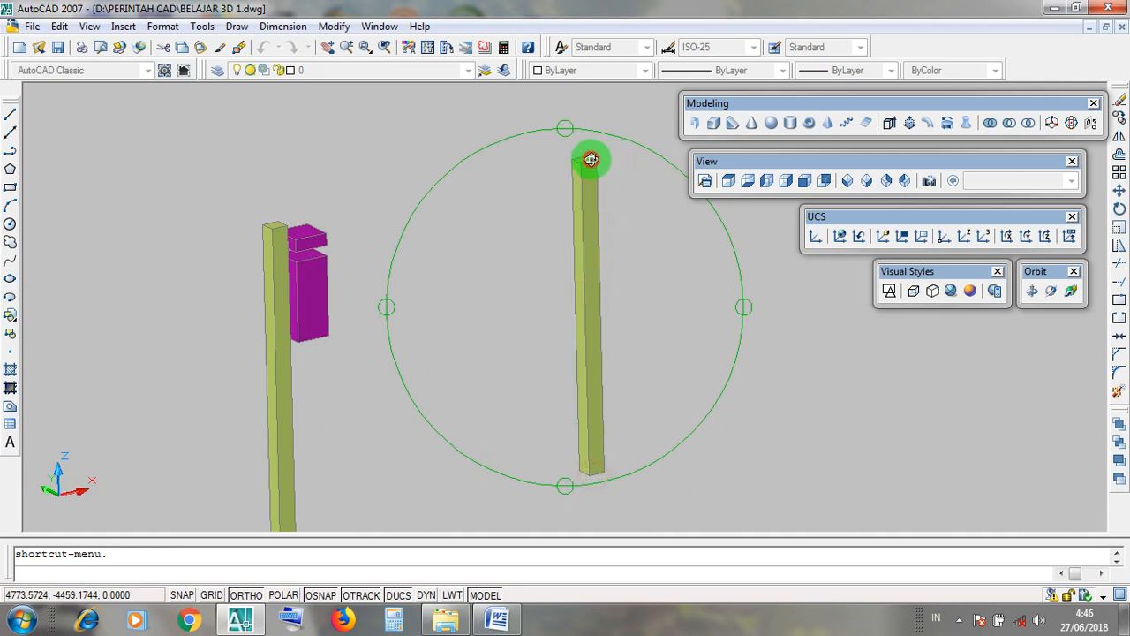
drag(698, 400, 354, 367)
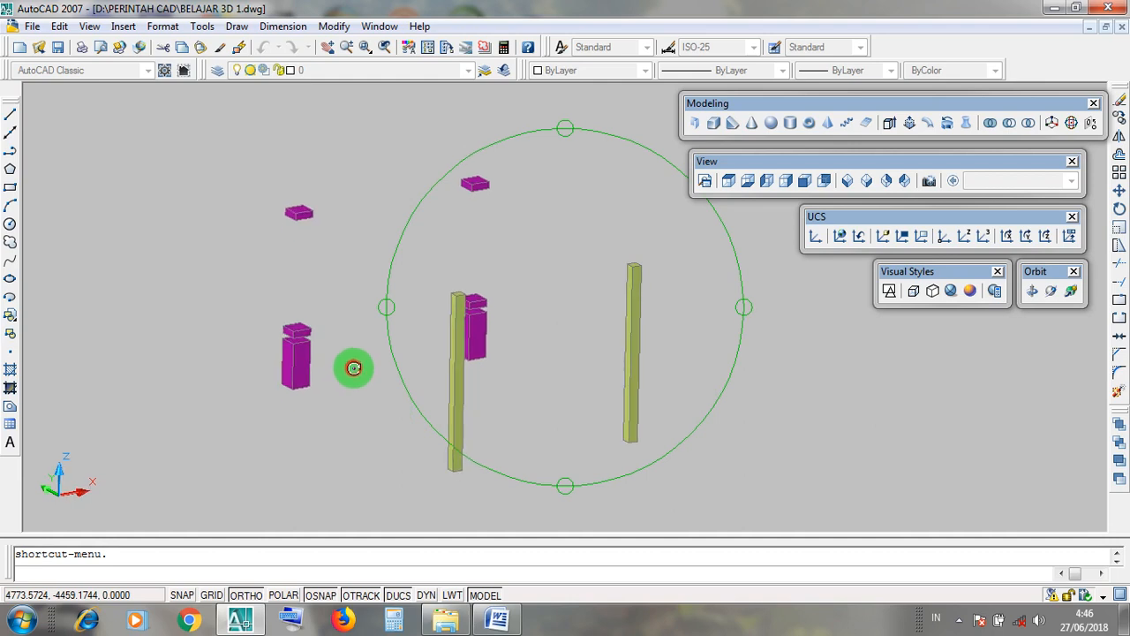
drag(580, 331, 586, 293)
Examine the separate magenta column bases and caps beside the shafts, from the front and from above
scroll(288, 381, up, 8)
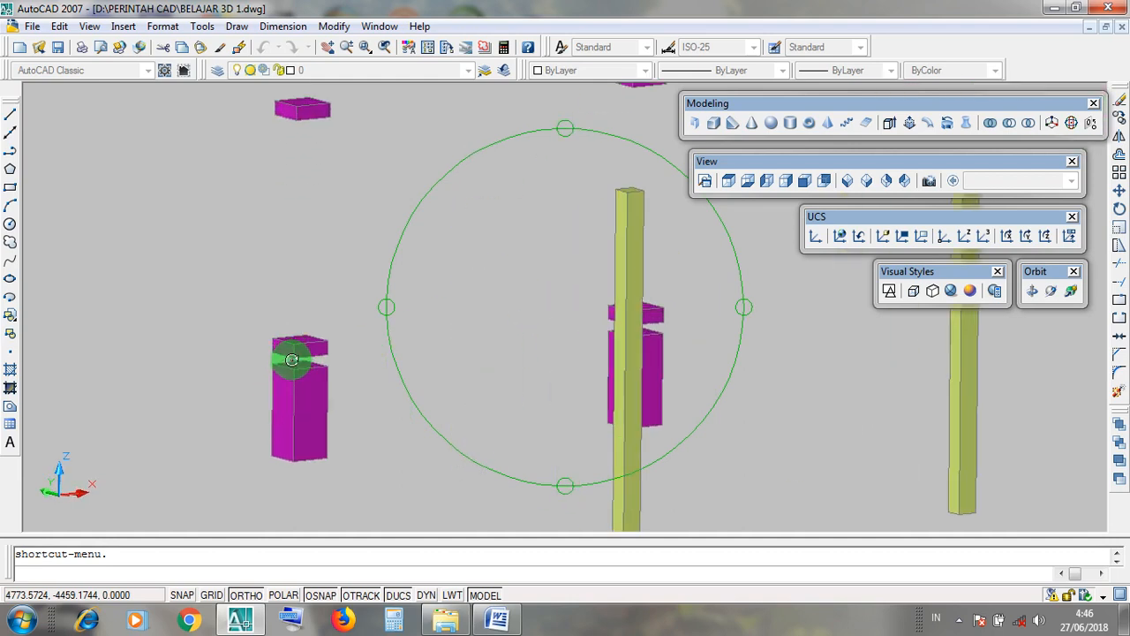
middle_drag(344, 373, 518, 423)
scroll(499, 383, down, 1)
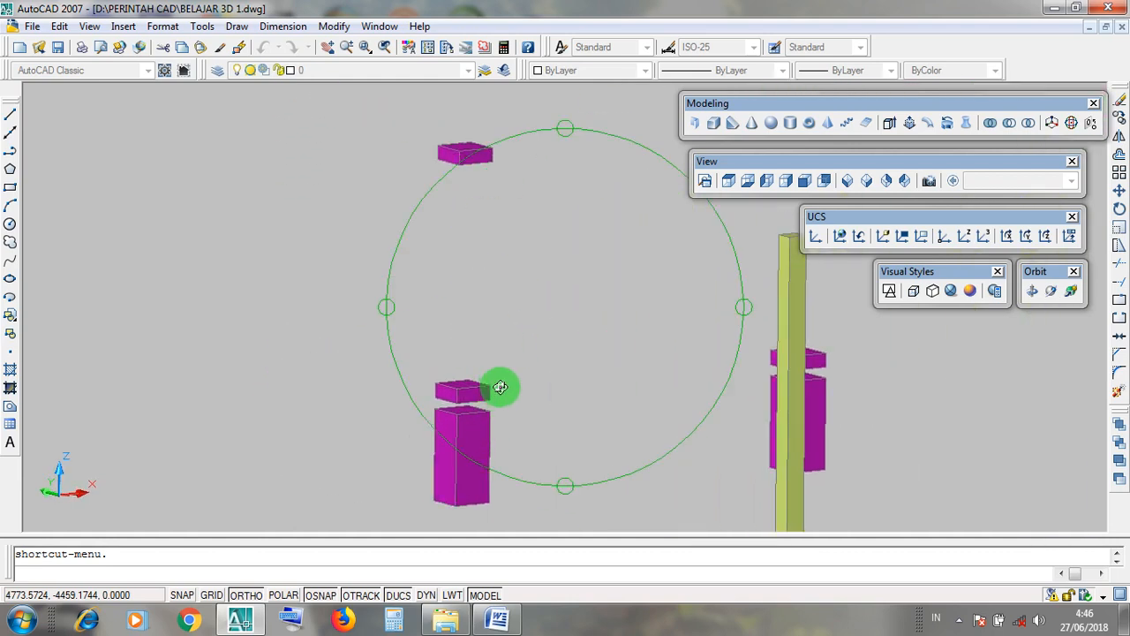
drag(500, 386, 501, 397)
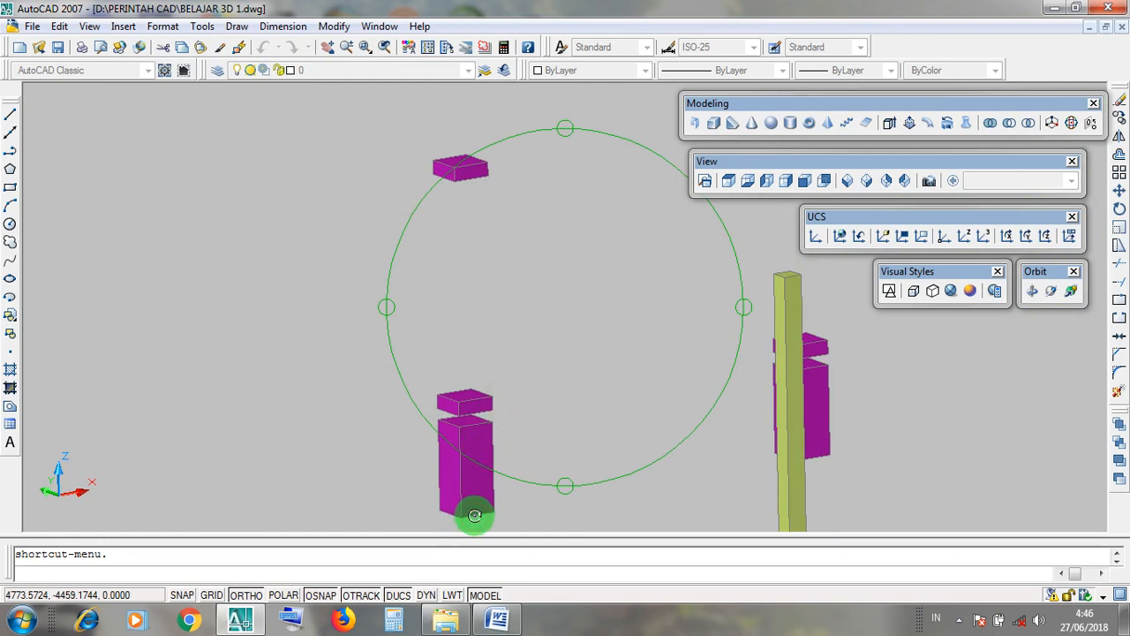
drag(476, 516, 472, 510)
drag(462, 161, 469, 163)
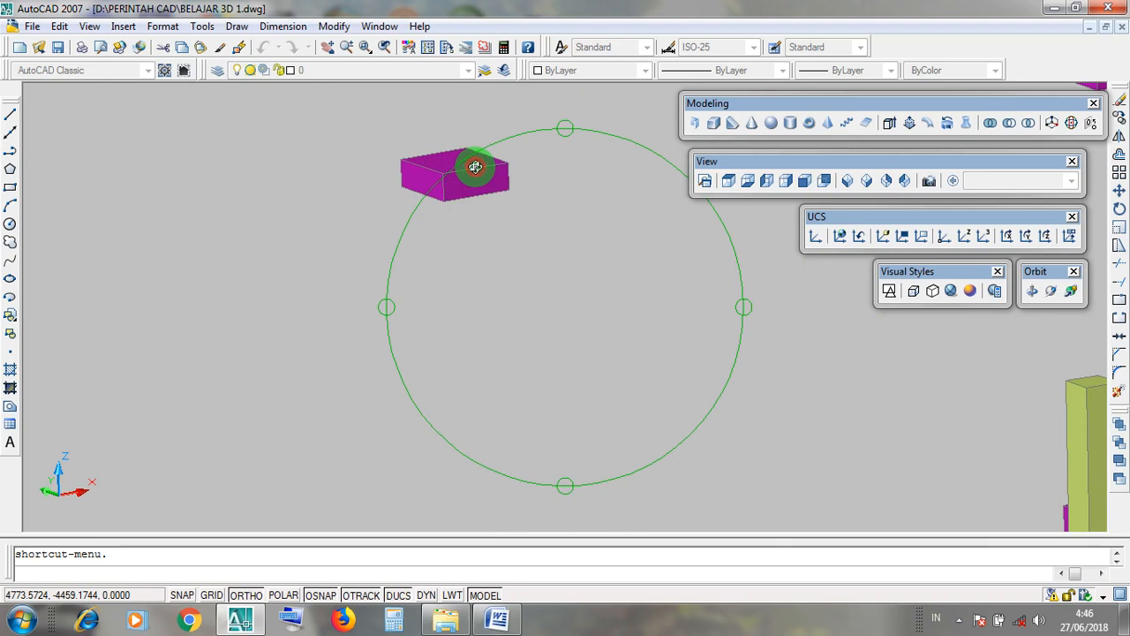
scroll(478, 169, down, 3)
drag(512, 249, 491, 163)
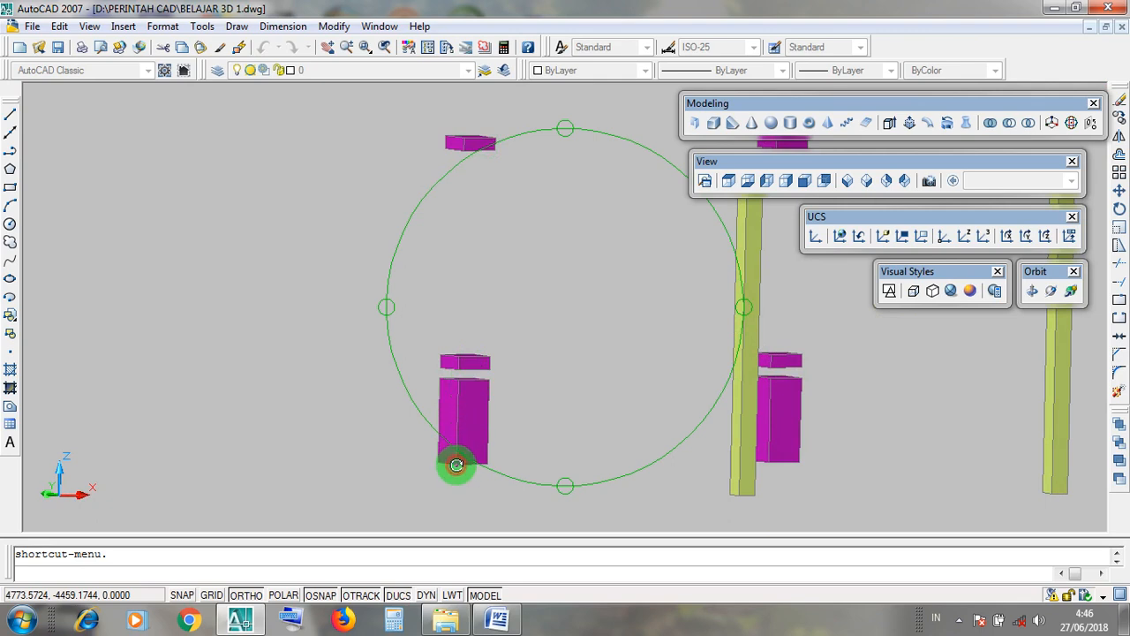
drag(457, 465, 773, 336)
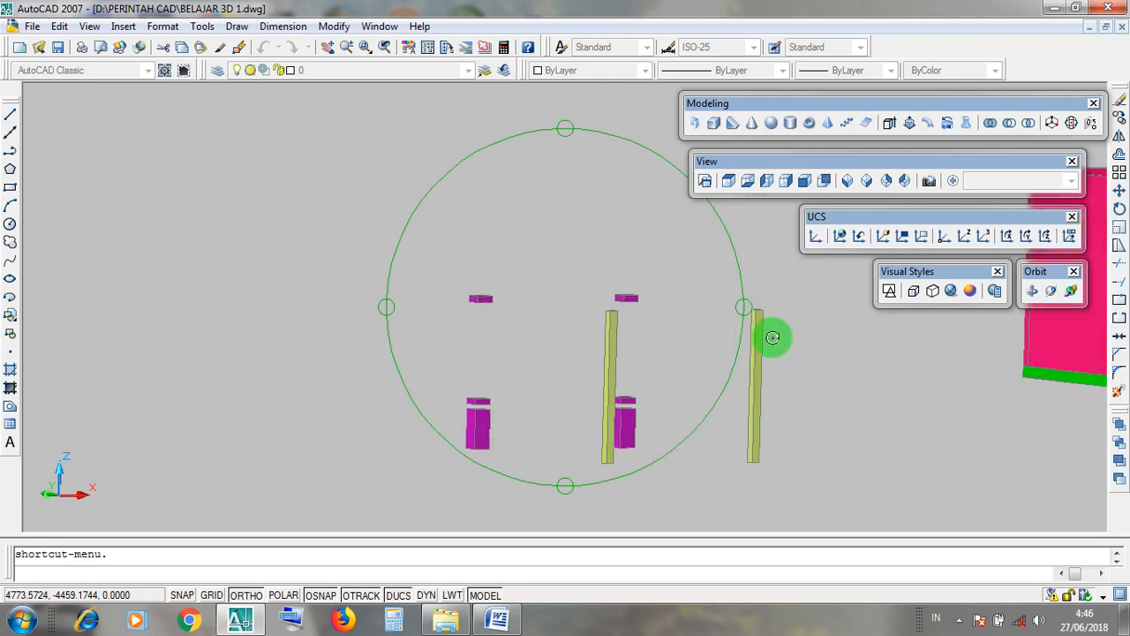
click(753, 468)
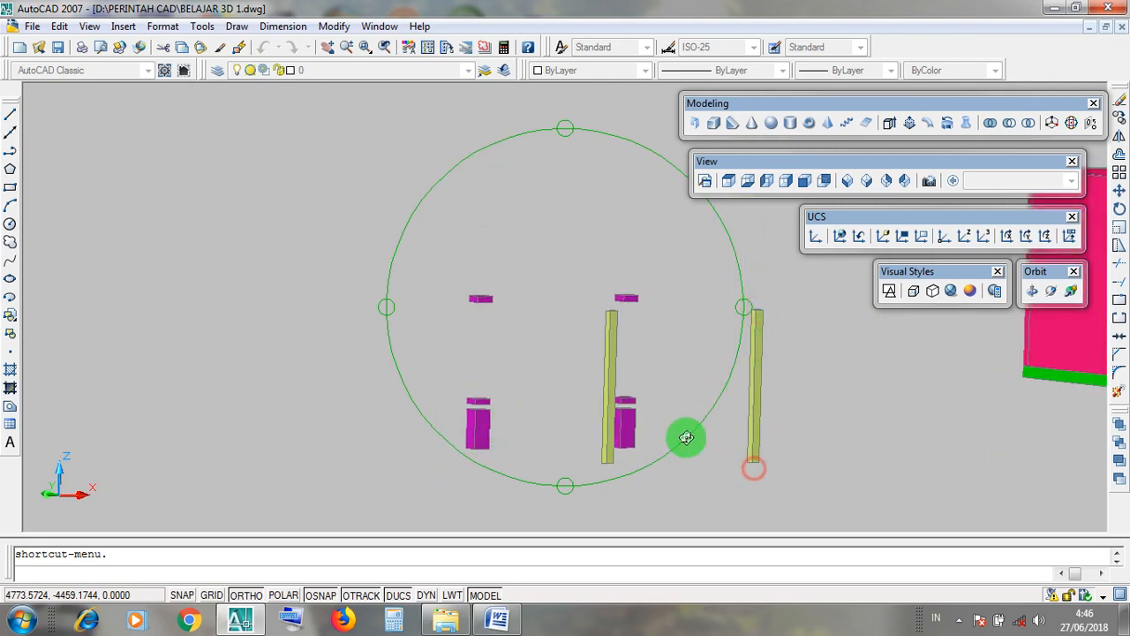
scroll(564, 399, up, 1)
drag(564, 399, 574, 422)
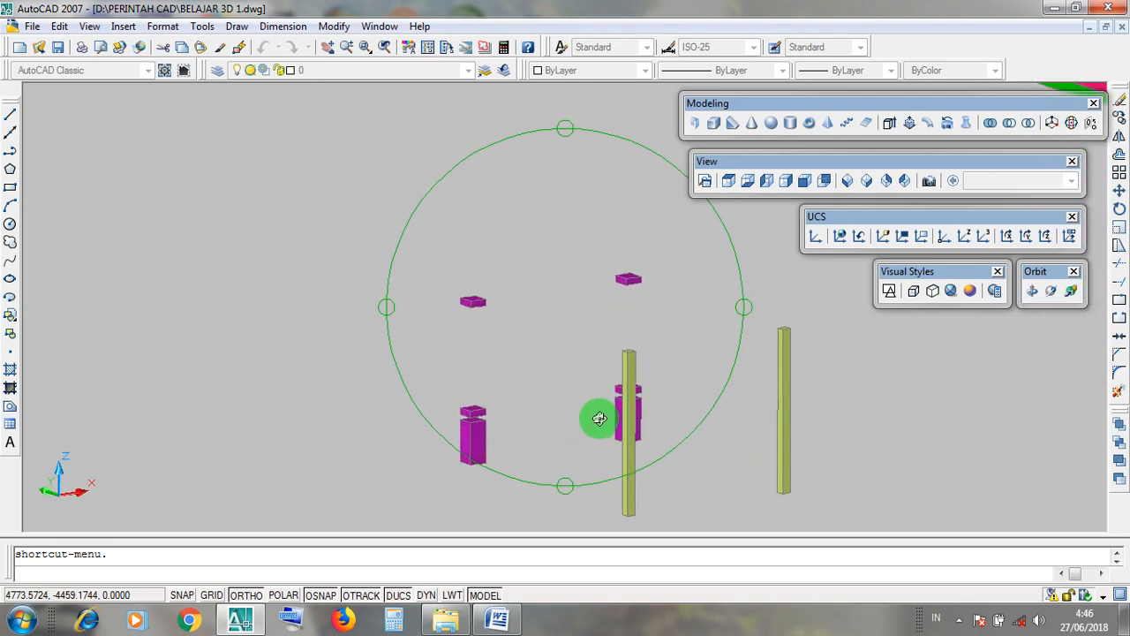
drag(621, 338, 708, 306)
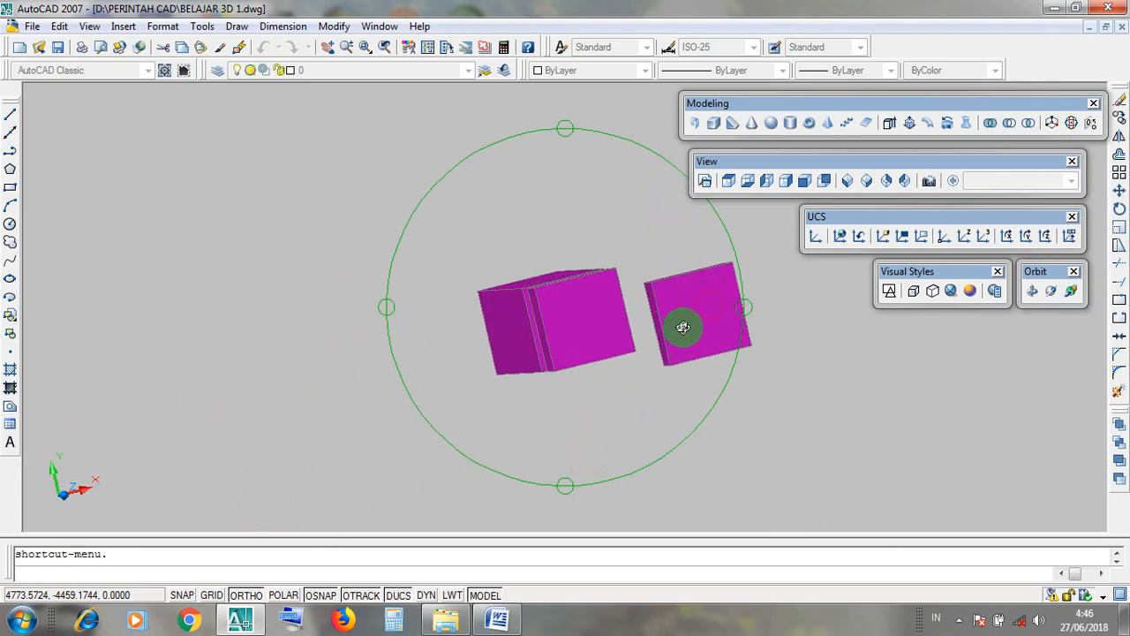
drag(520, 340, 589, 304)
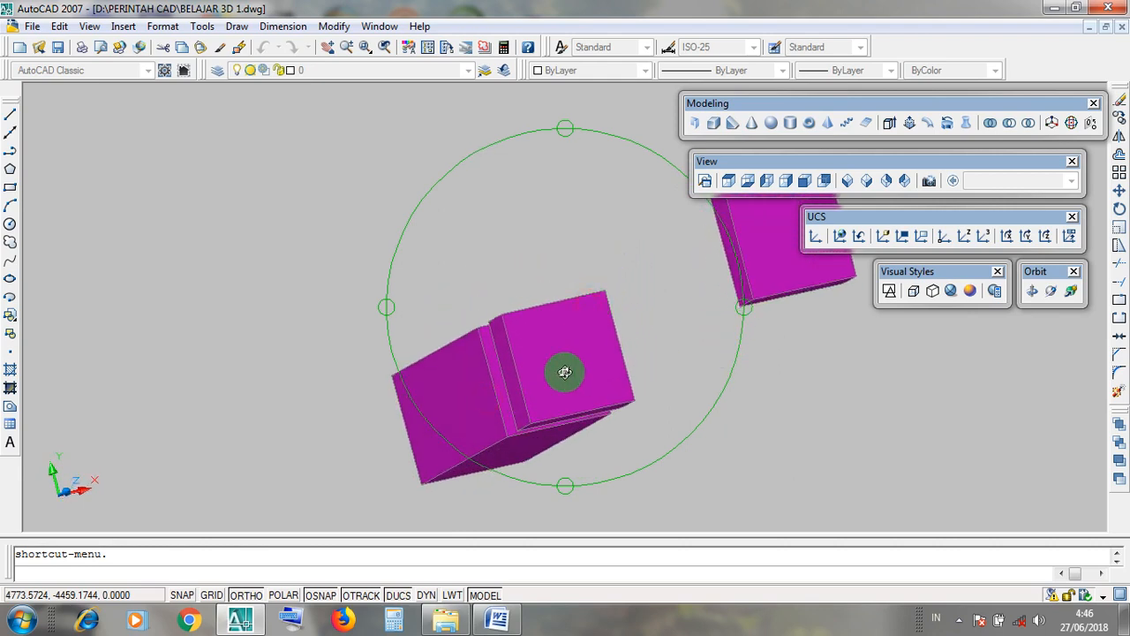
drag(565, 372, 562, 401)
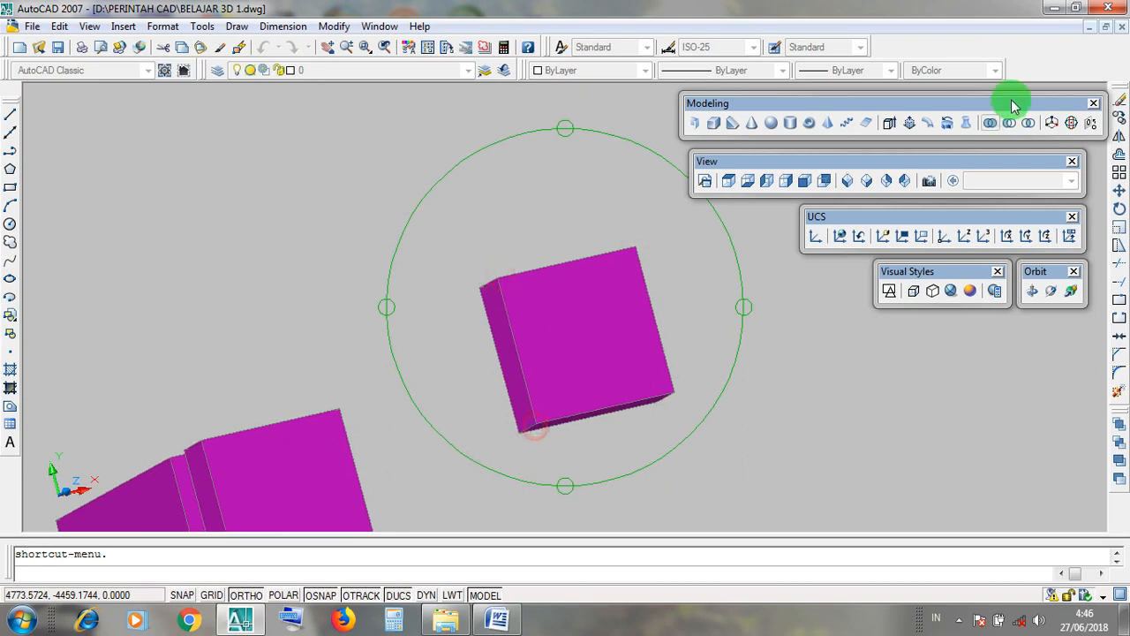
Switch to the LATIHAN GAMBAR 3D.dwg drawing and set its view to southeast isometric
click(1088, 26)
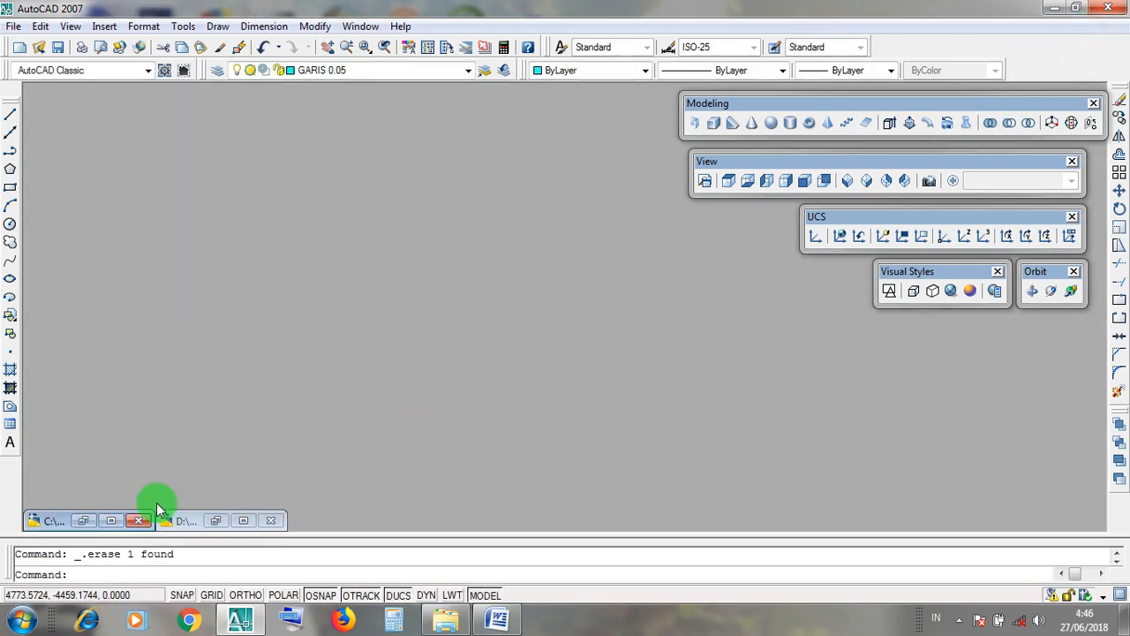
click(120, 521)
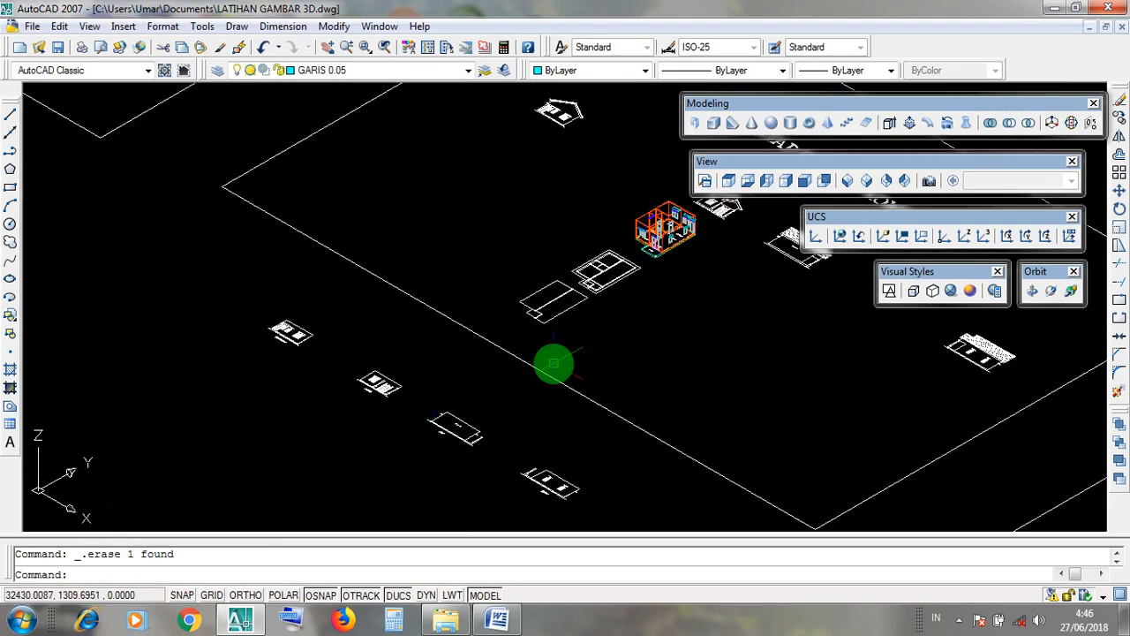
middle_drag(633, 328, 561, 404)
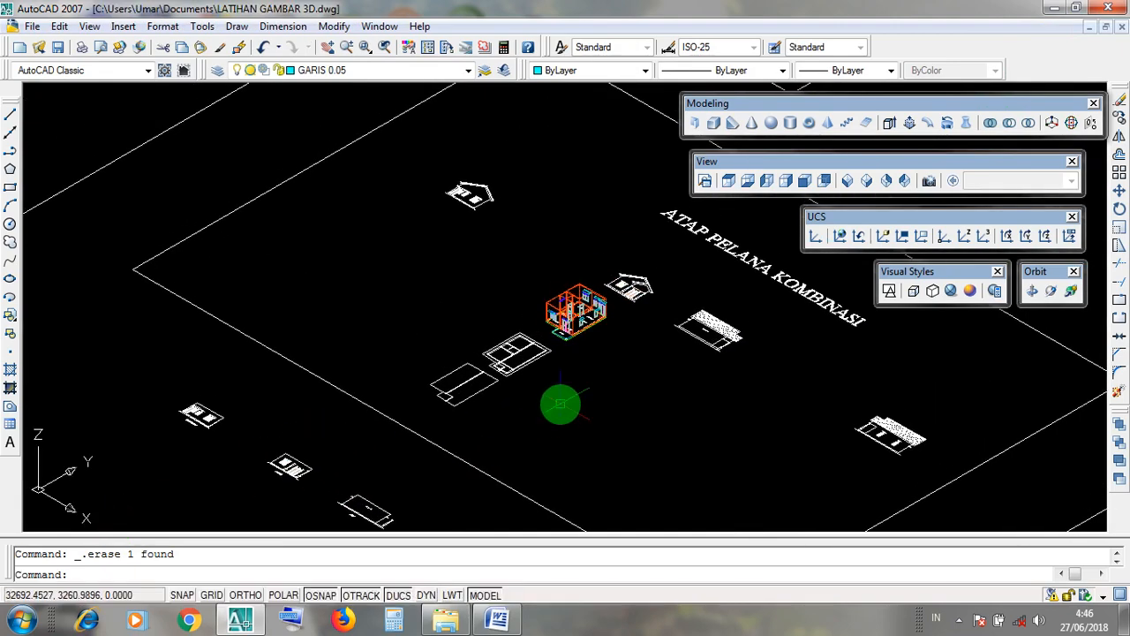
scroll(561, 403, down, 5)
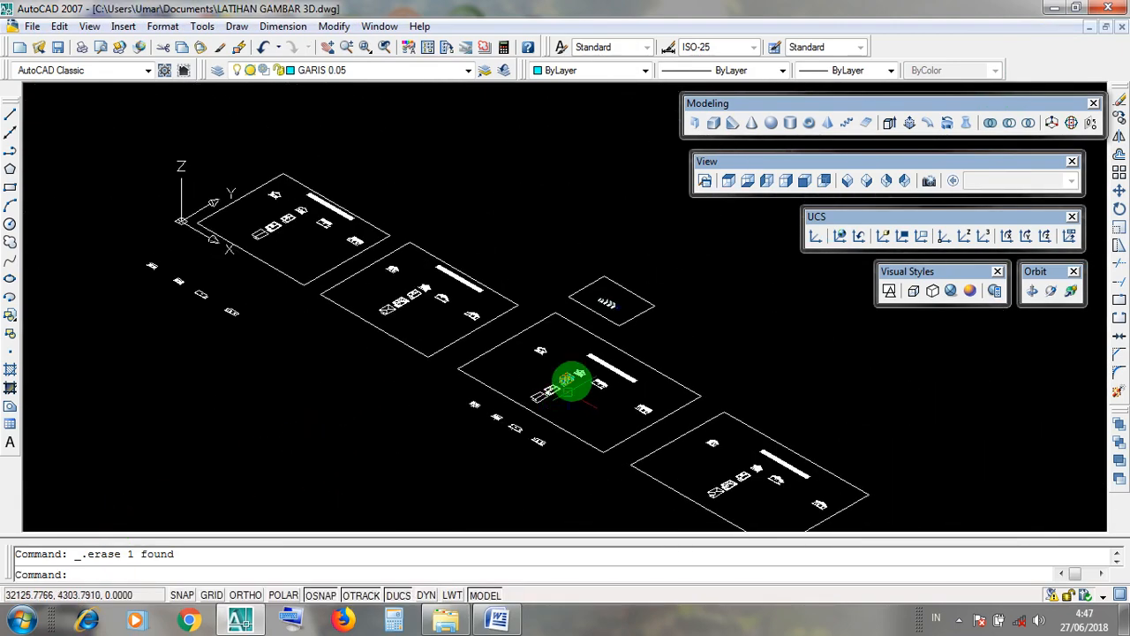
drag(717, 166, 717, 165)
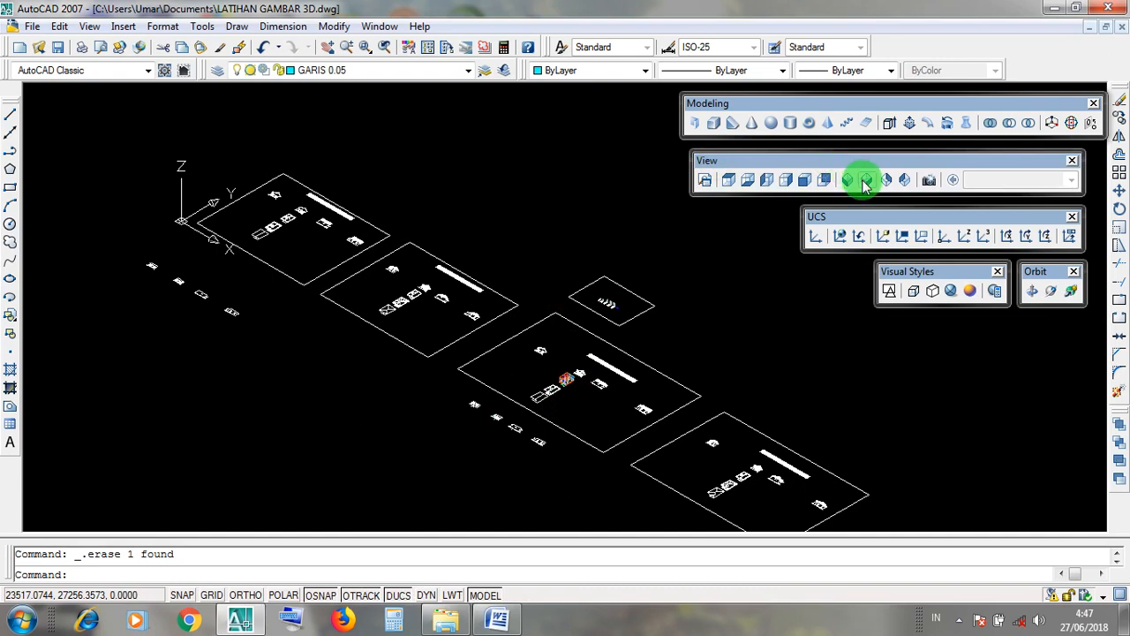
click(865, 181)
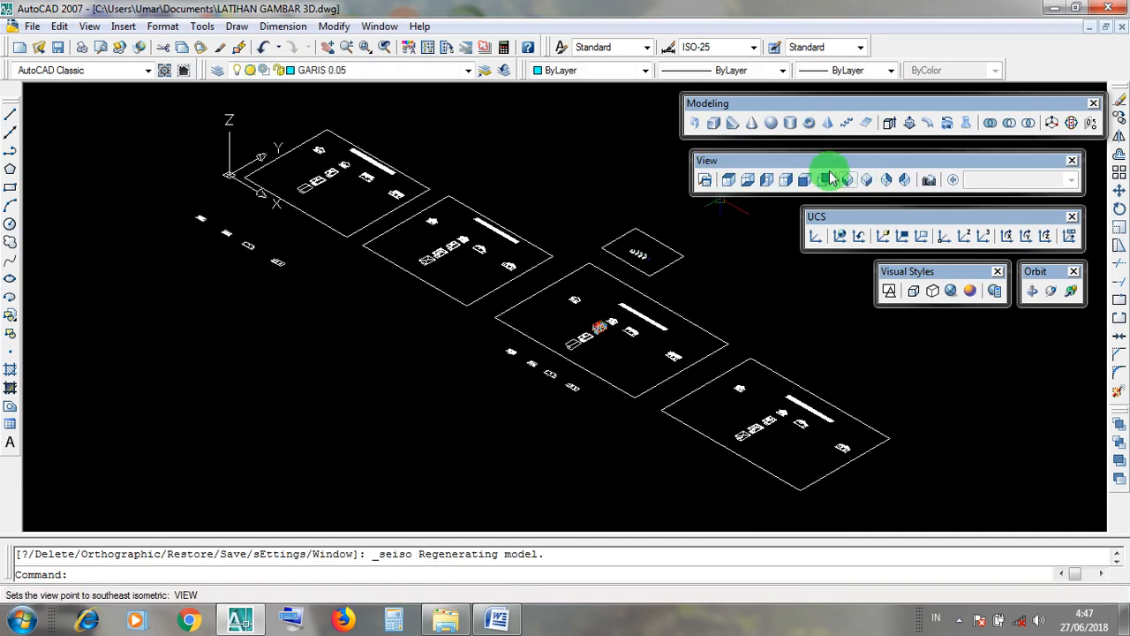
drag(726, 162, 727, 163)
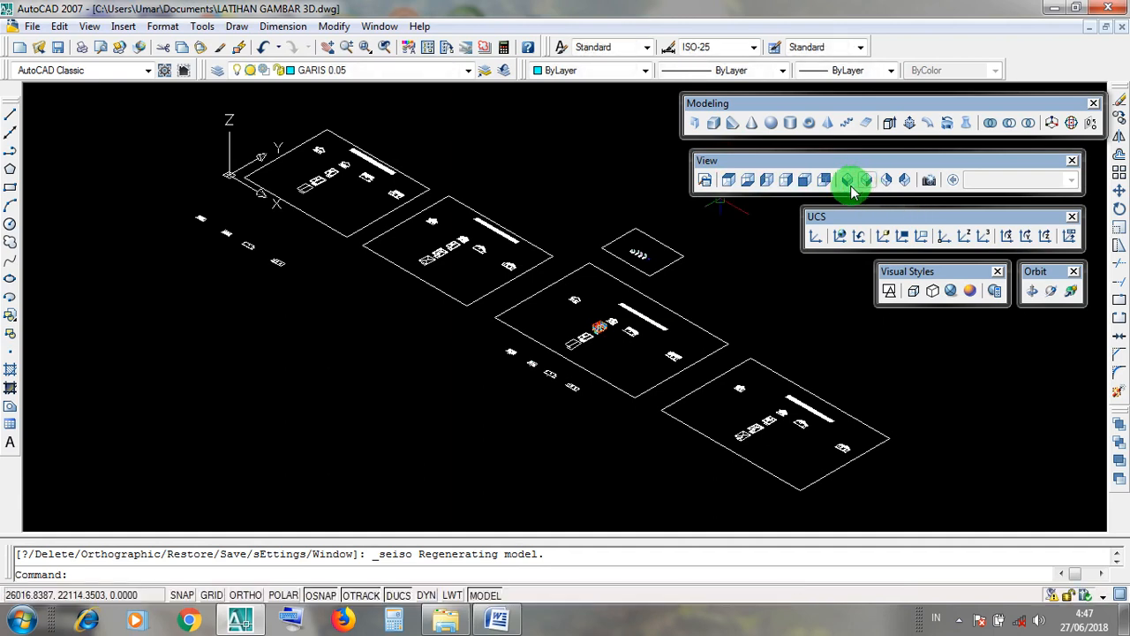
drag(204, 103, 282, 214)
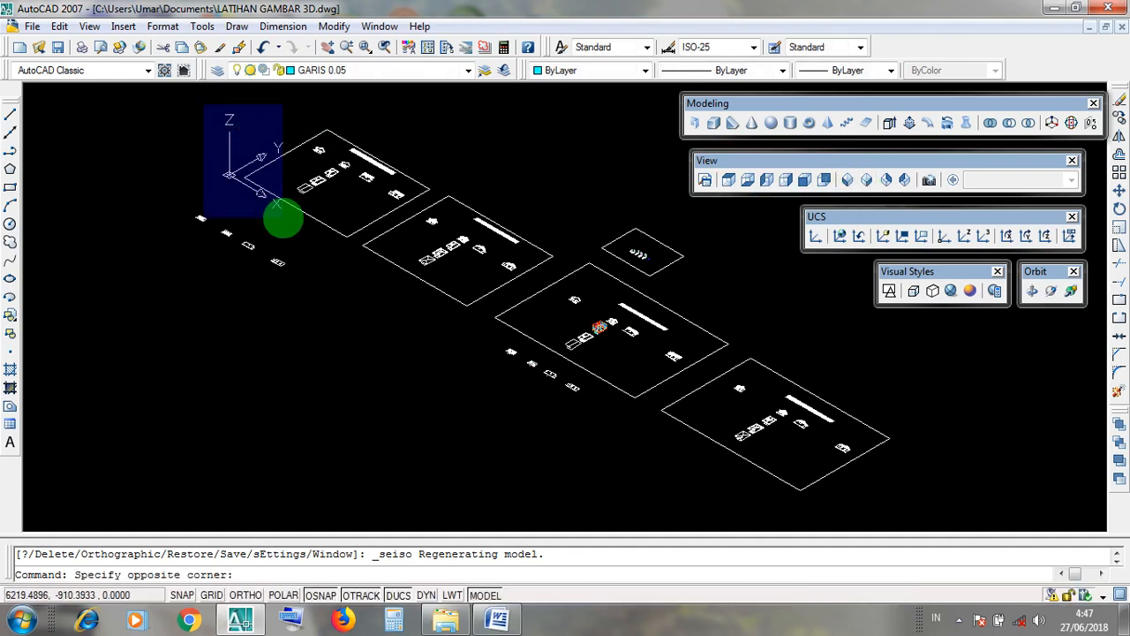
Set the coordinate system to World and the visual style to 2D Wireframe
click(281, 214)
click(218, 107)
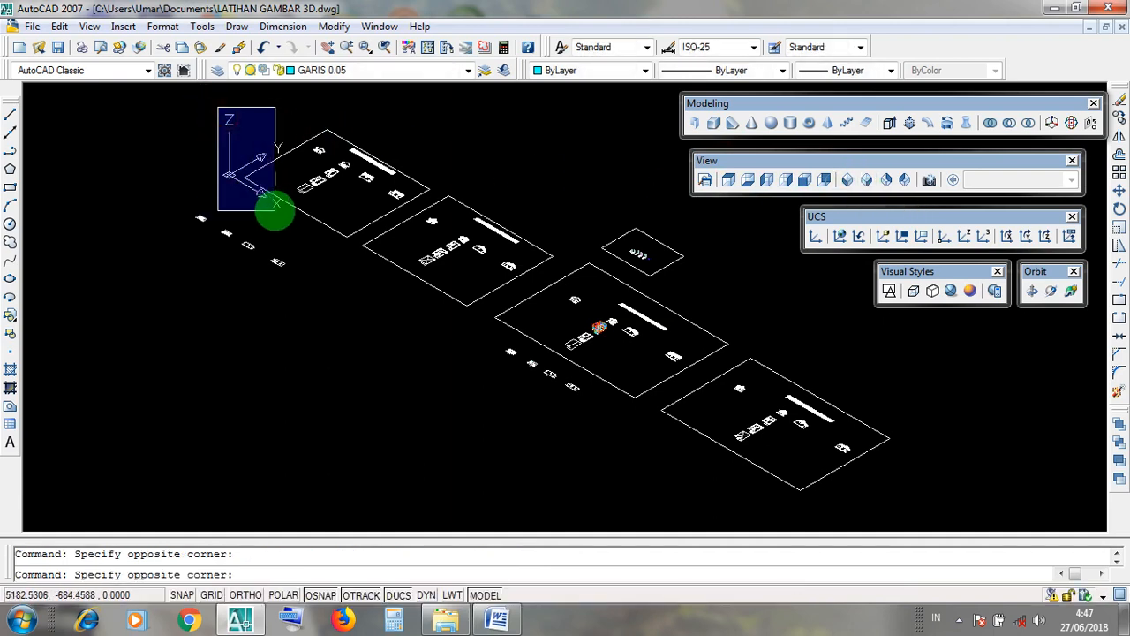
click(189, 151)
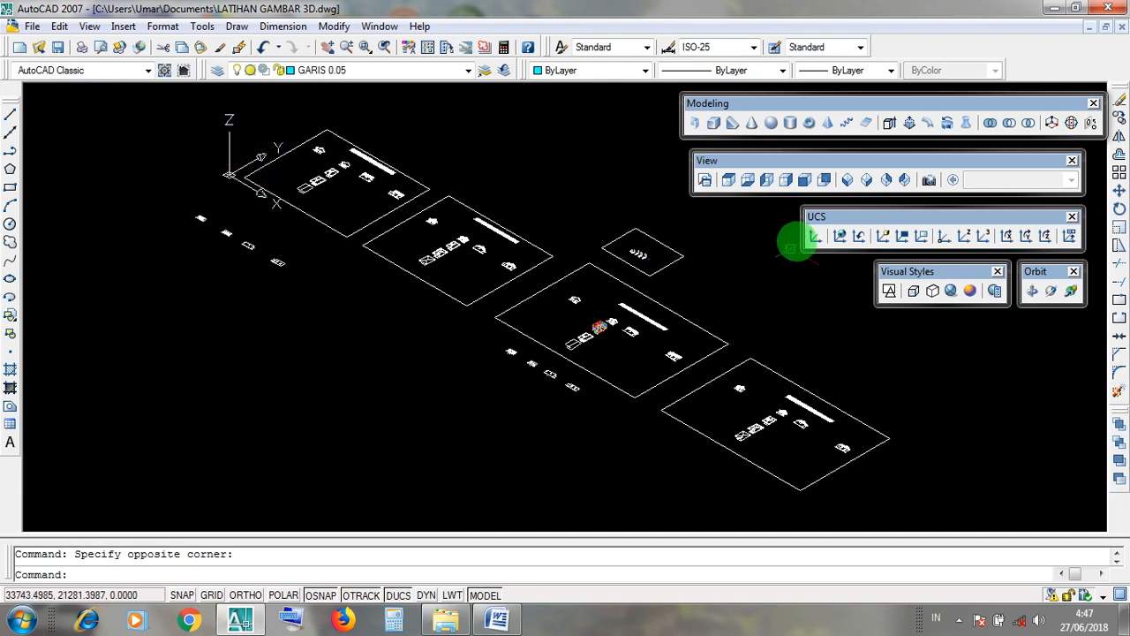
click(840, 238)
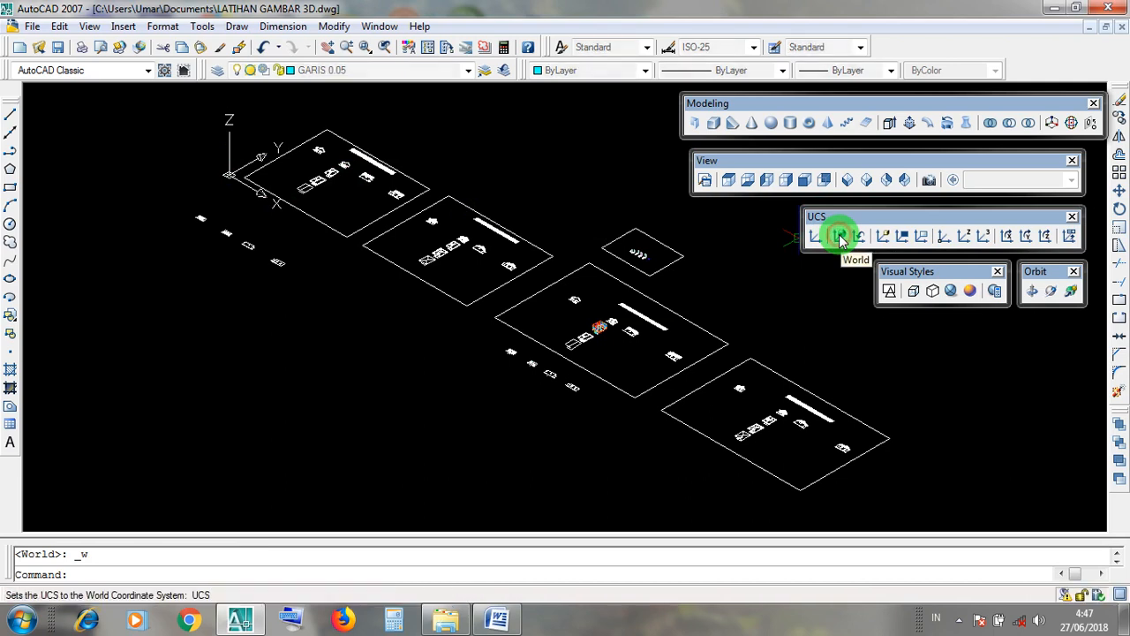
drag(894, 271, 897, 276)
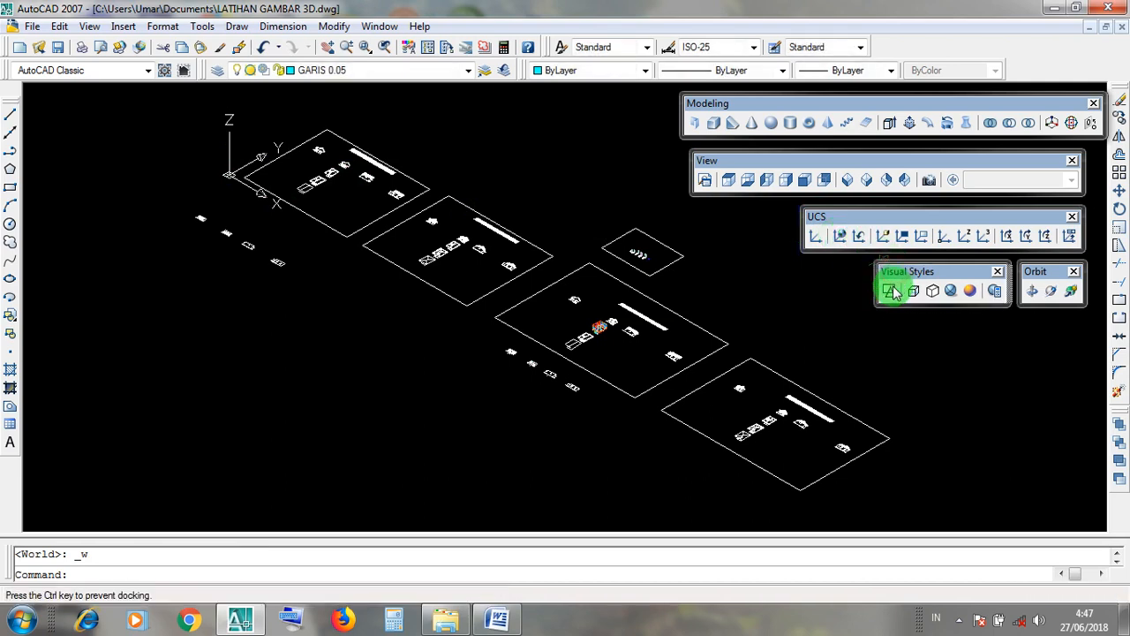
click(892, 292)
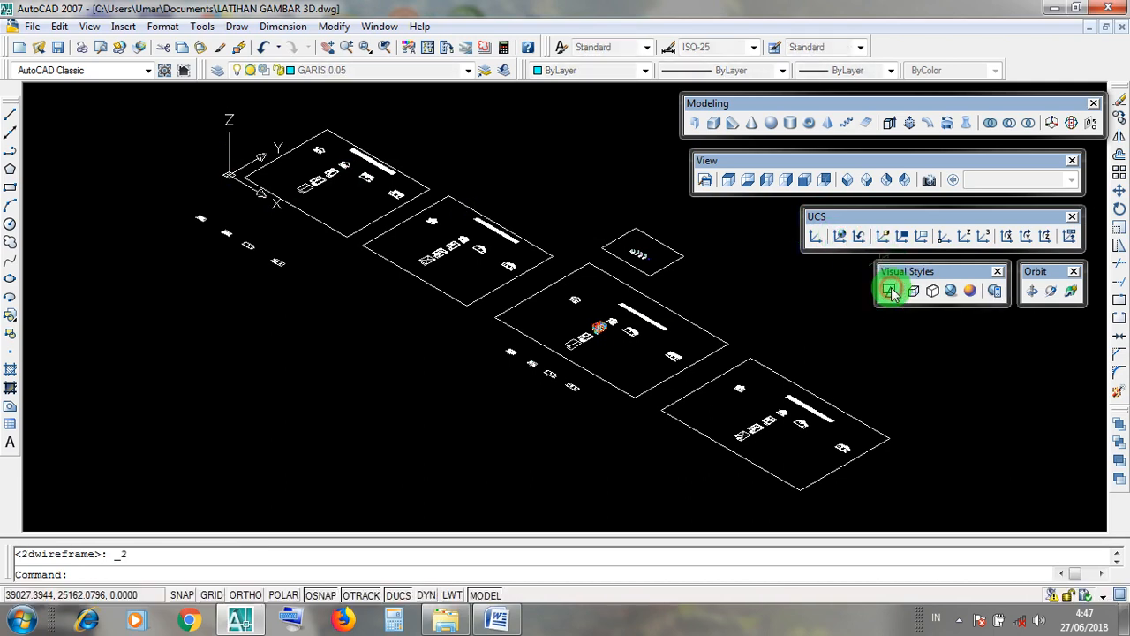
Show the coloured 3D house on the ATAP PELANA KOMBINASI sheet in the Realistic visual style
scroll(601, 325, up, 4)
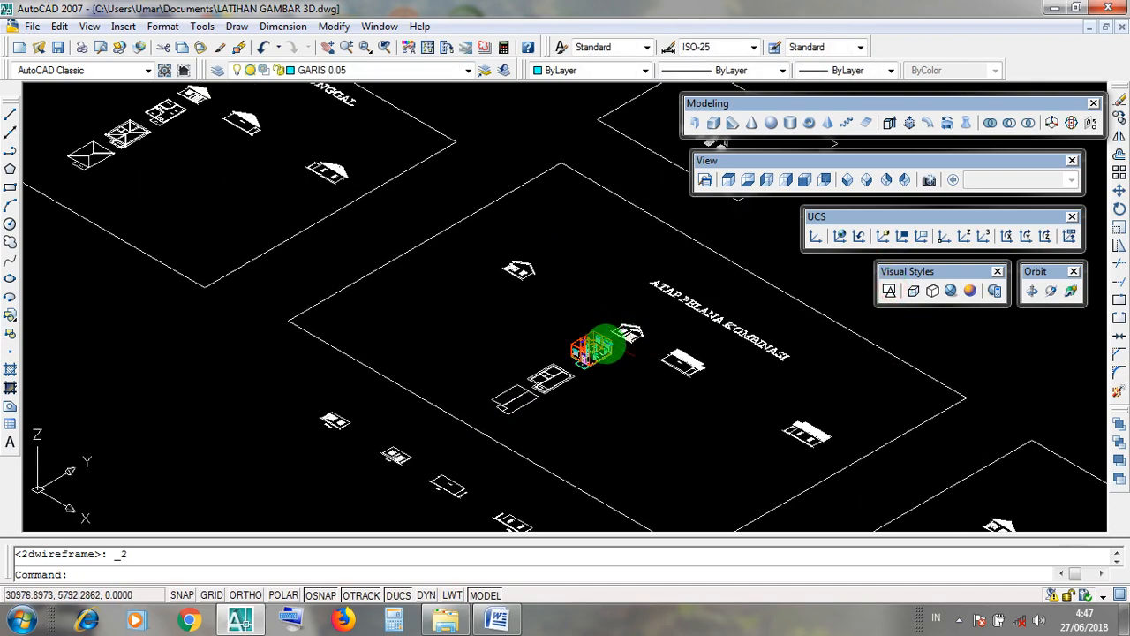
scroll(600, 345, up, 4)
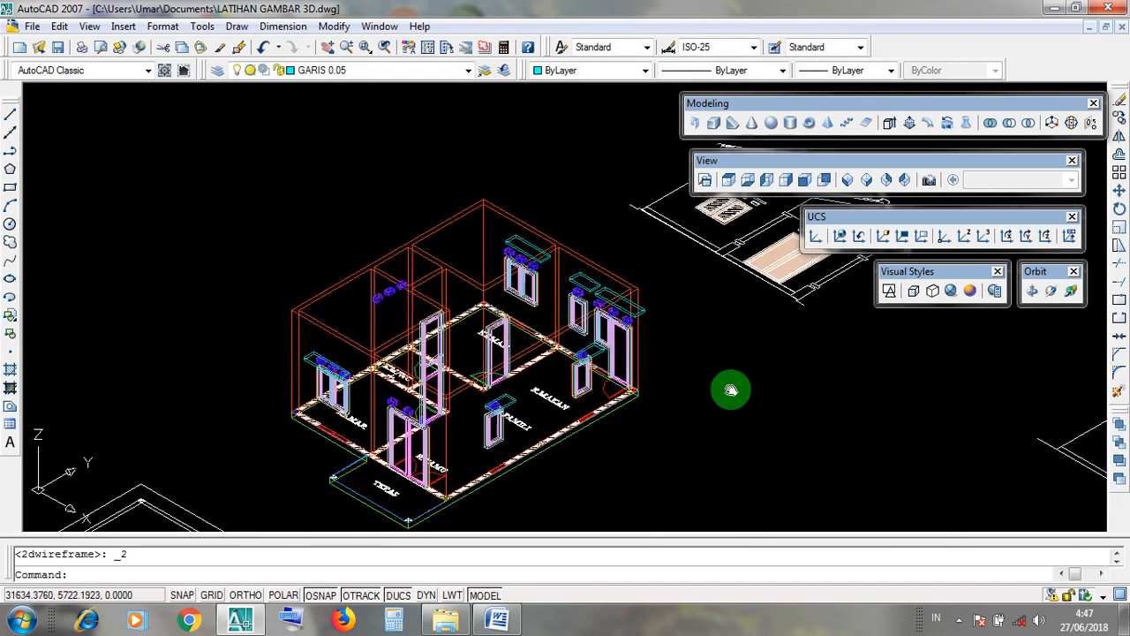
middle_drag(731, 389, 763, 356)
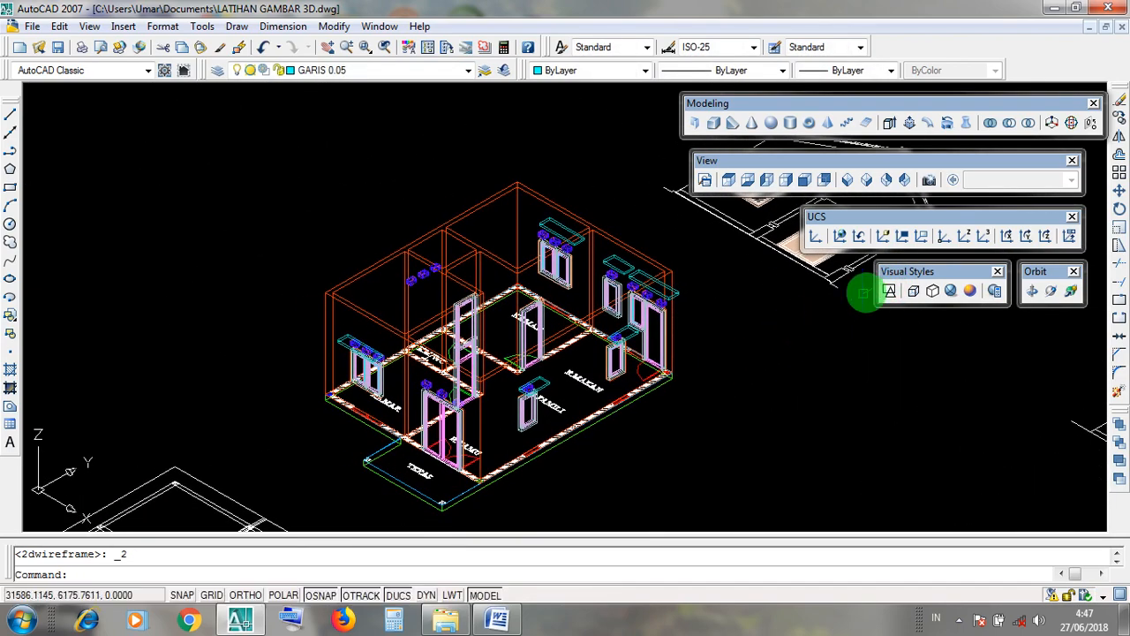
click(951, 291)
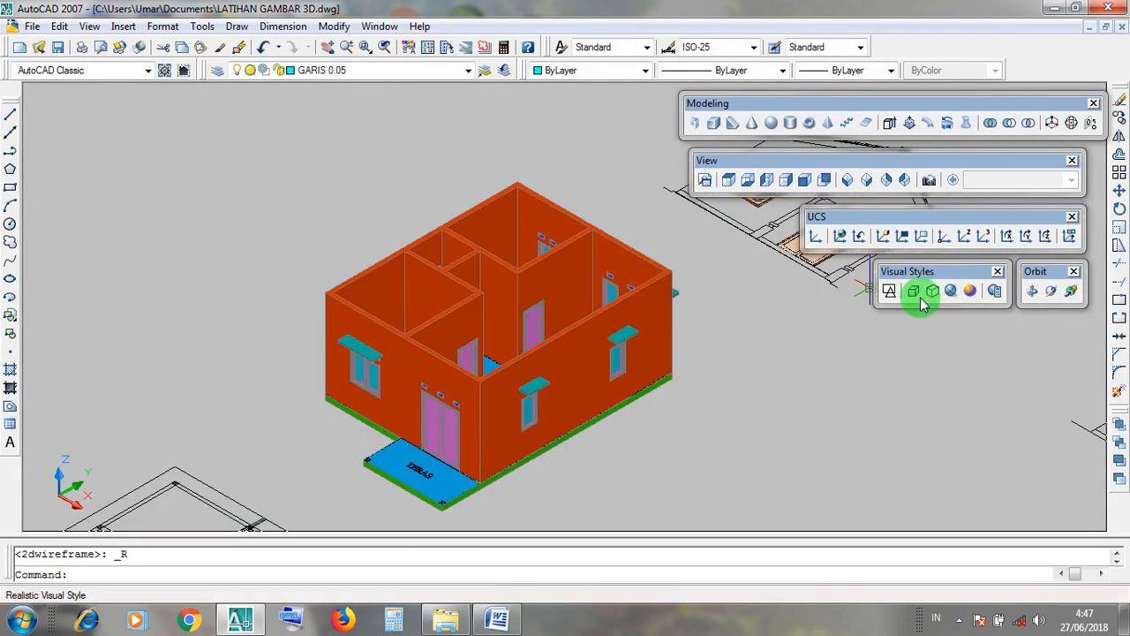
Examine the two crossed column squares at the outer corners of the TERAS slab, then clear the selection
click(413, 478)
scroll(413, 478, up, 5)
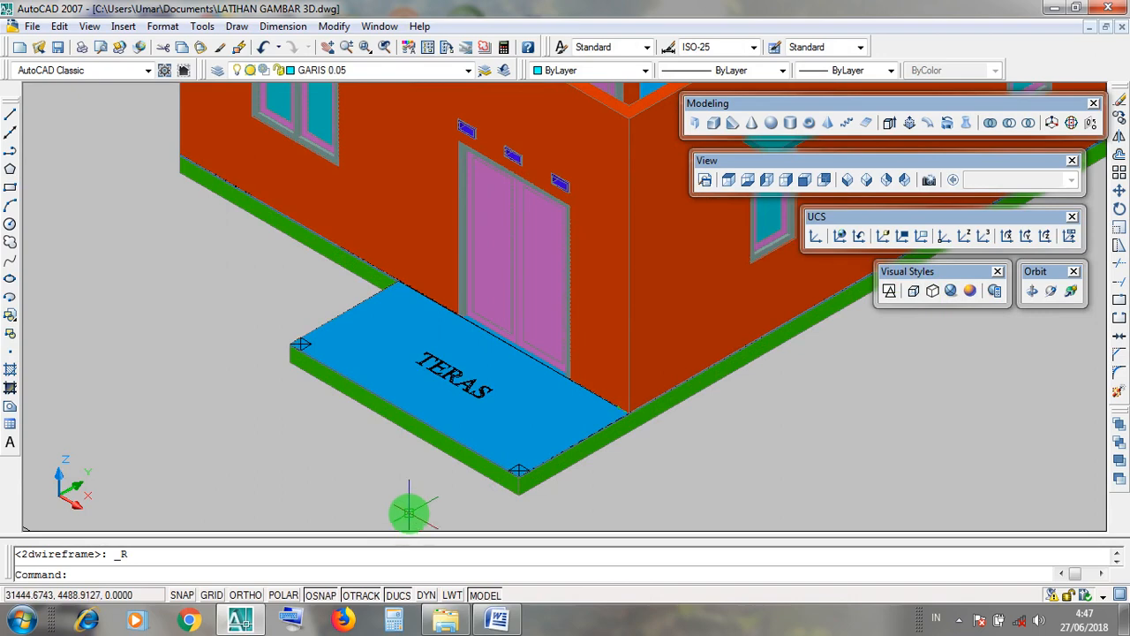
scroll(409, 512, down, 5)
middle_drag(535, 492, 636, 462)
scroll(597, 470, up, 4)
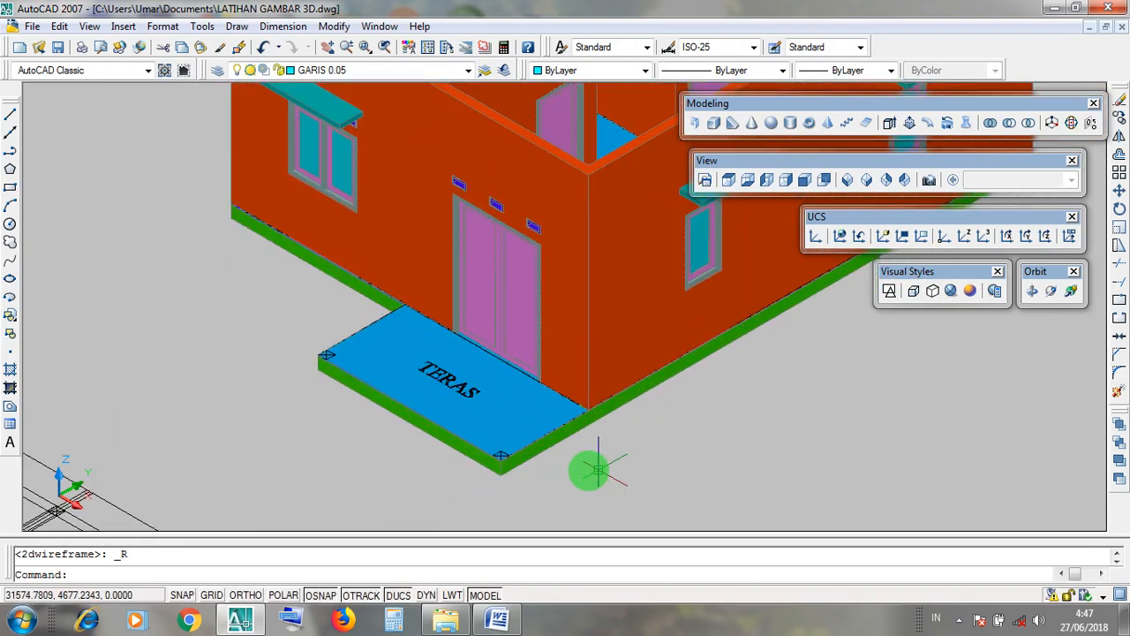
scroll(453, 486, up, 3)
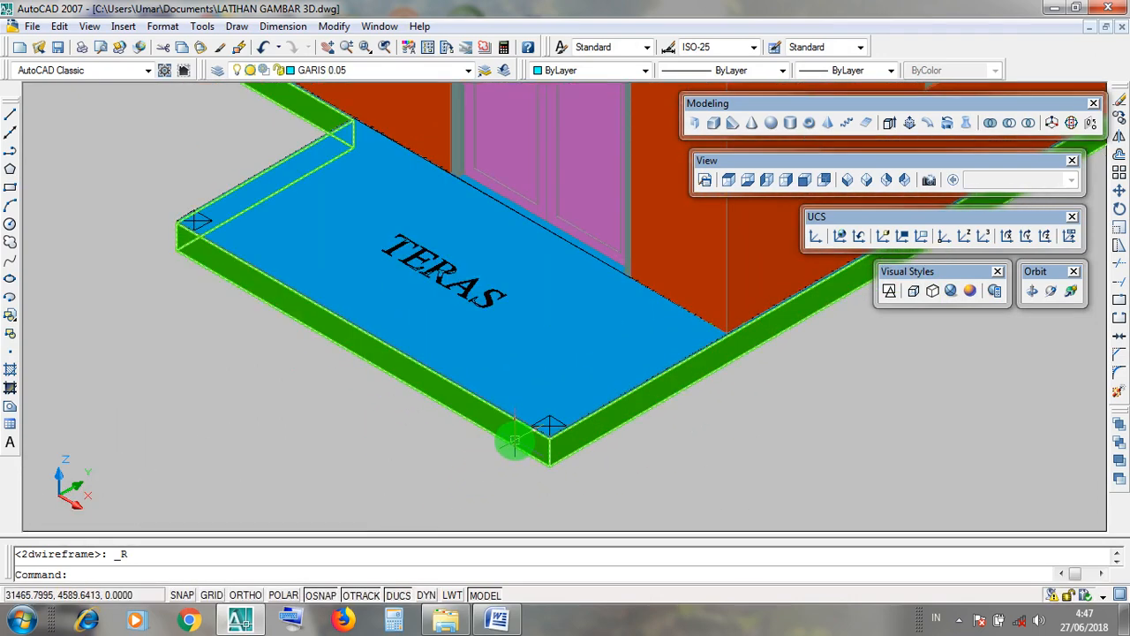
scroll(530, 441, up, 3)
scroll(584, 414, down, 4)
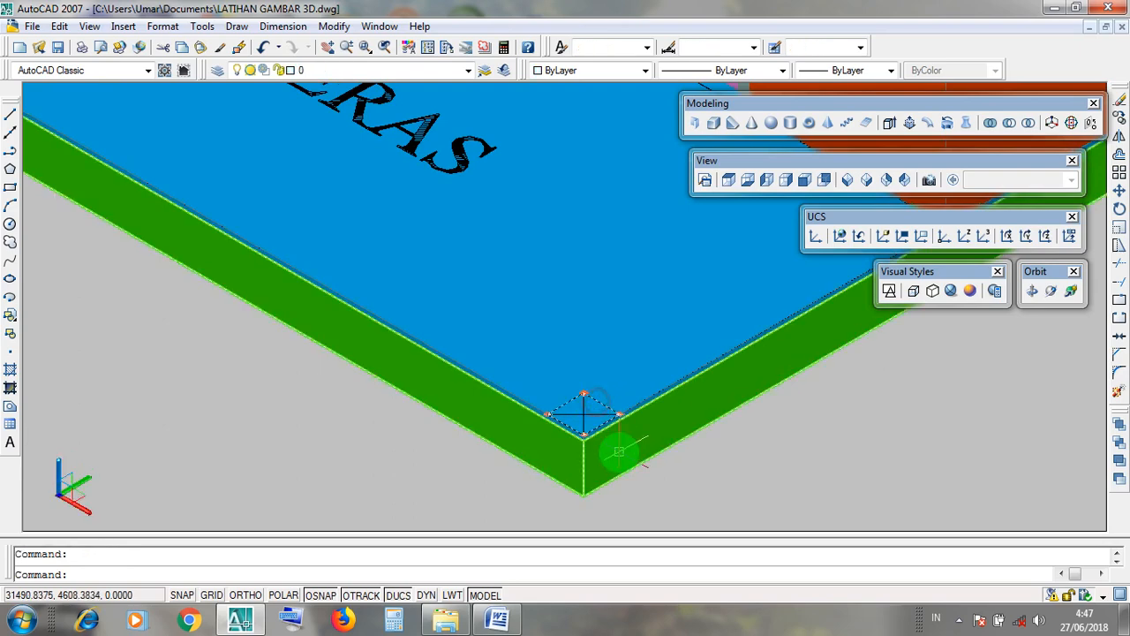
scroll(168, 157, up, 4)
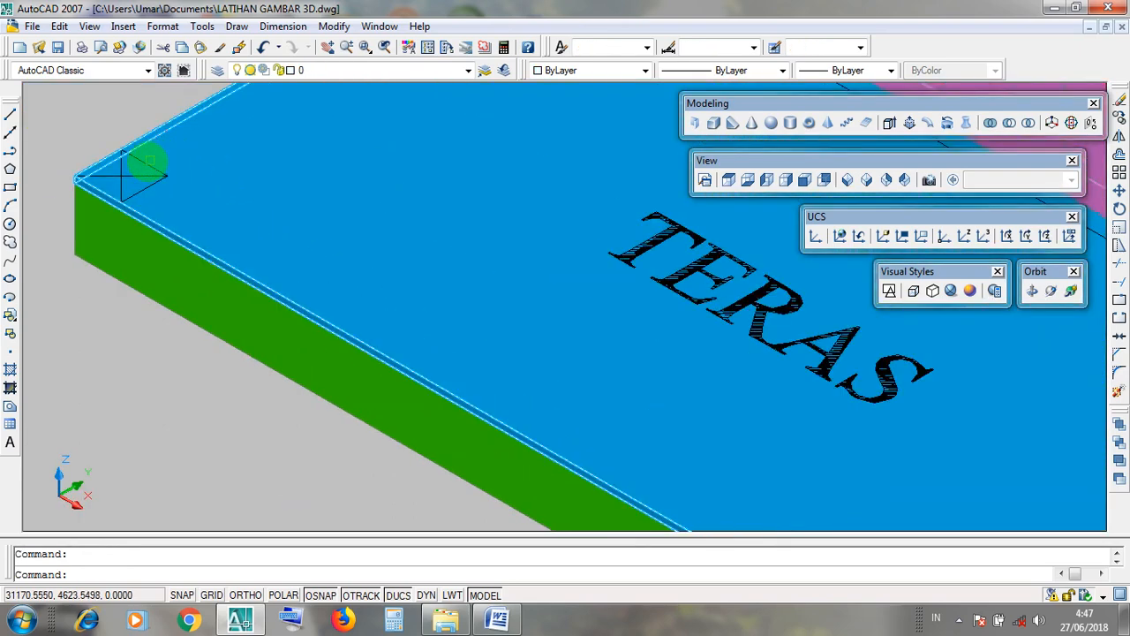
scroll(345, 240, down, 4)
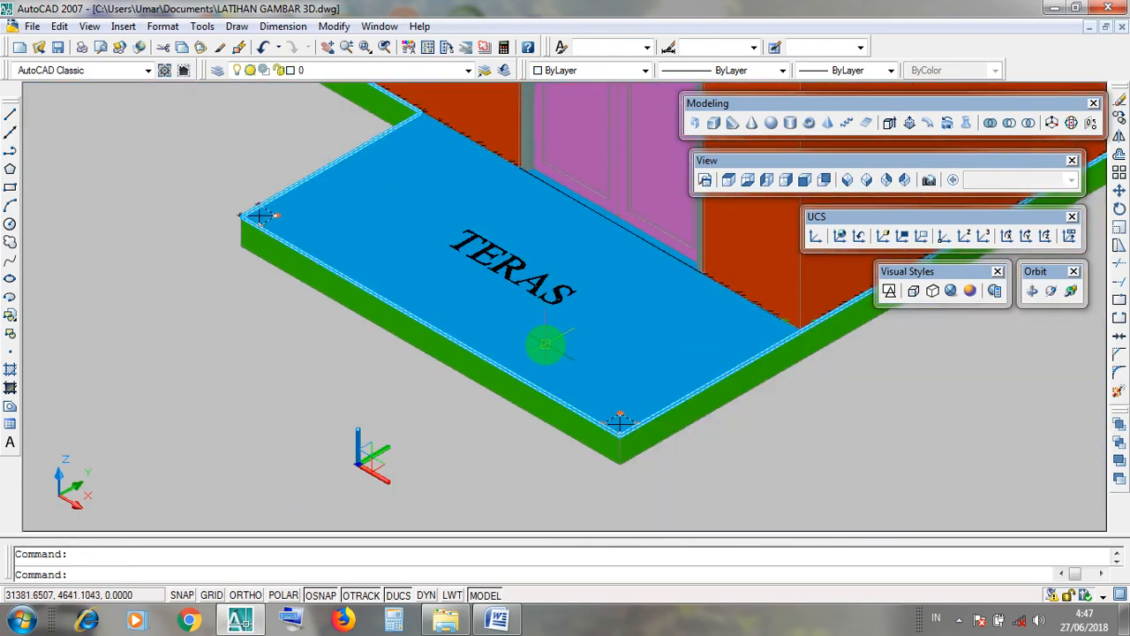
key(Escape)
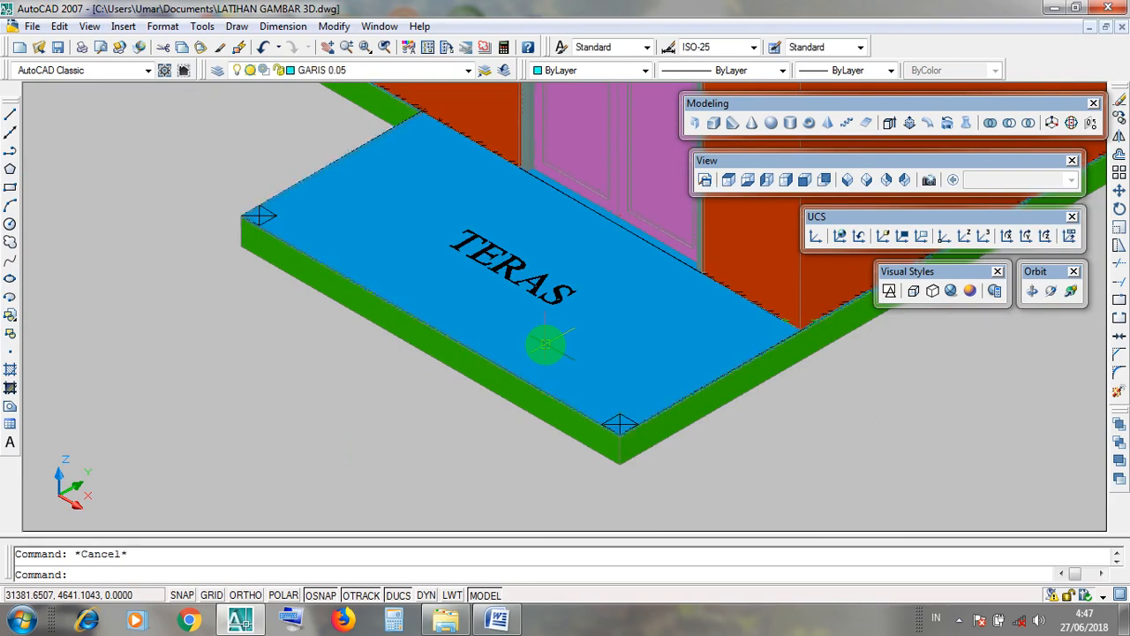
Return the drawing to the 2D Wireframe visual style and set its view to Top
click(892, 294)
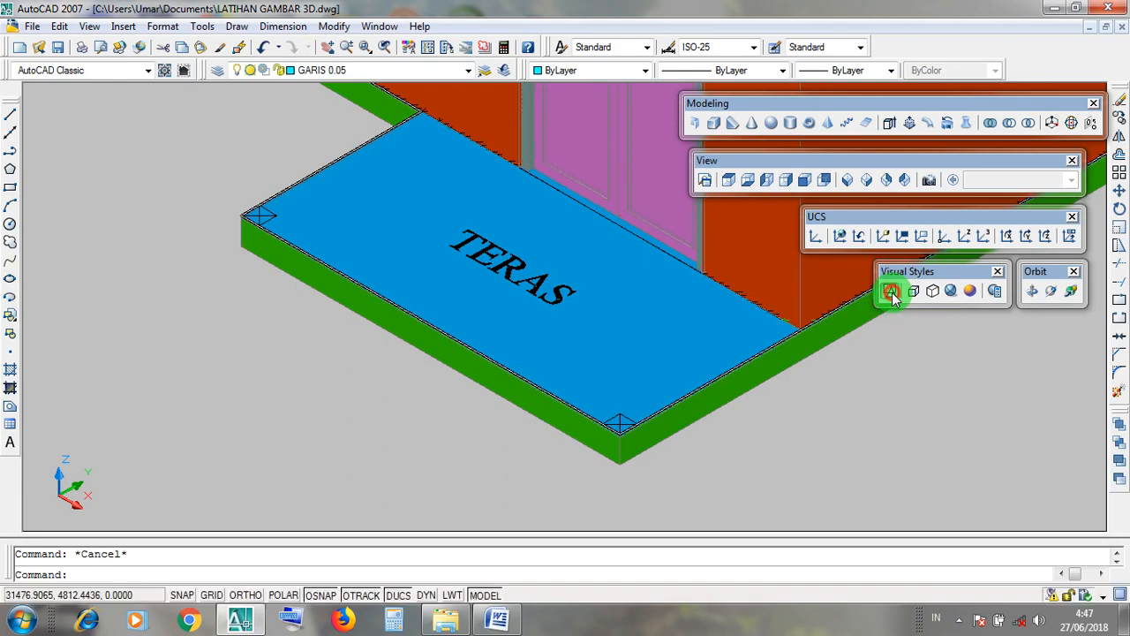
click(903, 272)
click(894, 290)
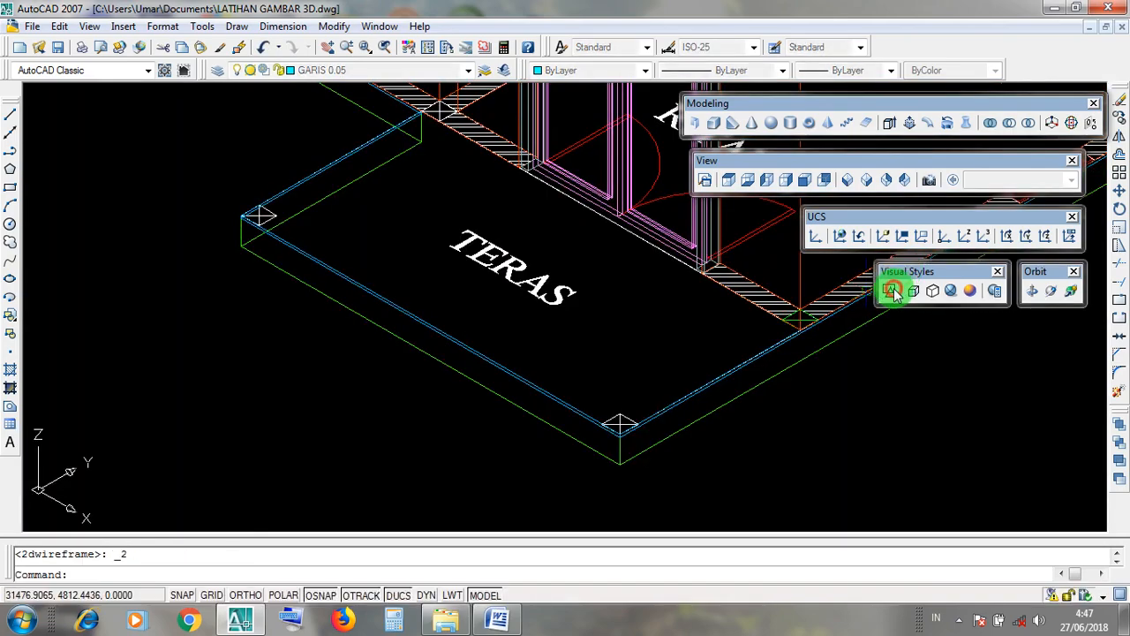
scroll(732, 477, down, 6)
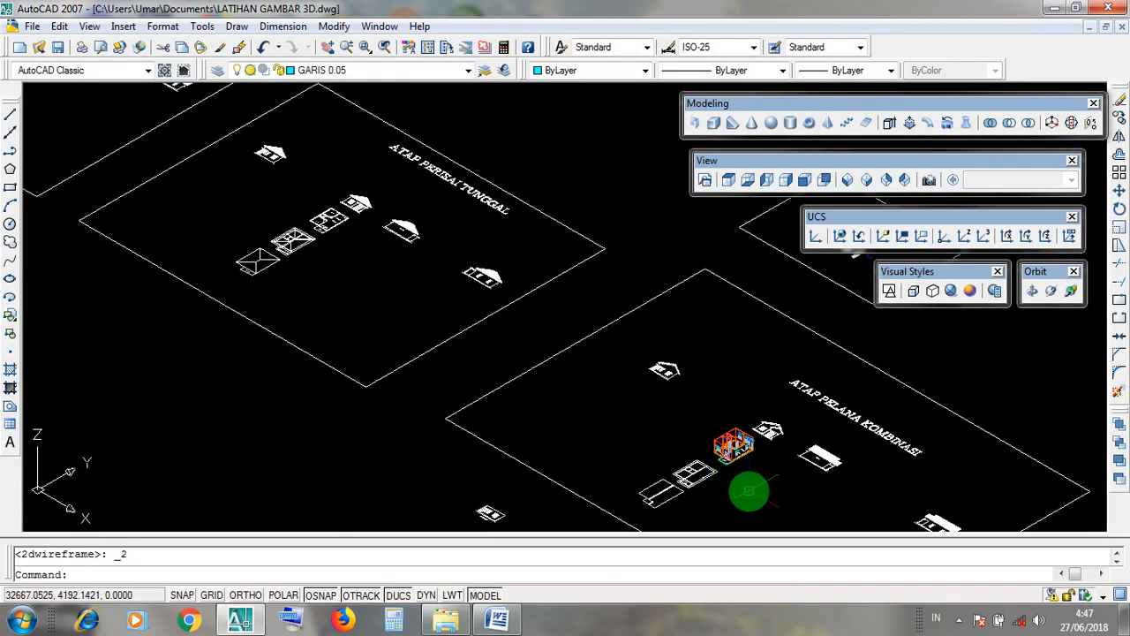
middle_drag(749, 491, 619, 365)
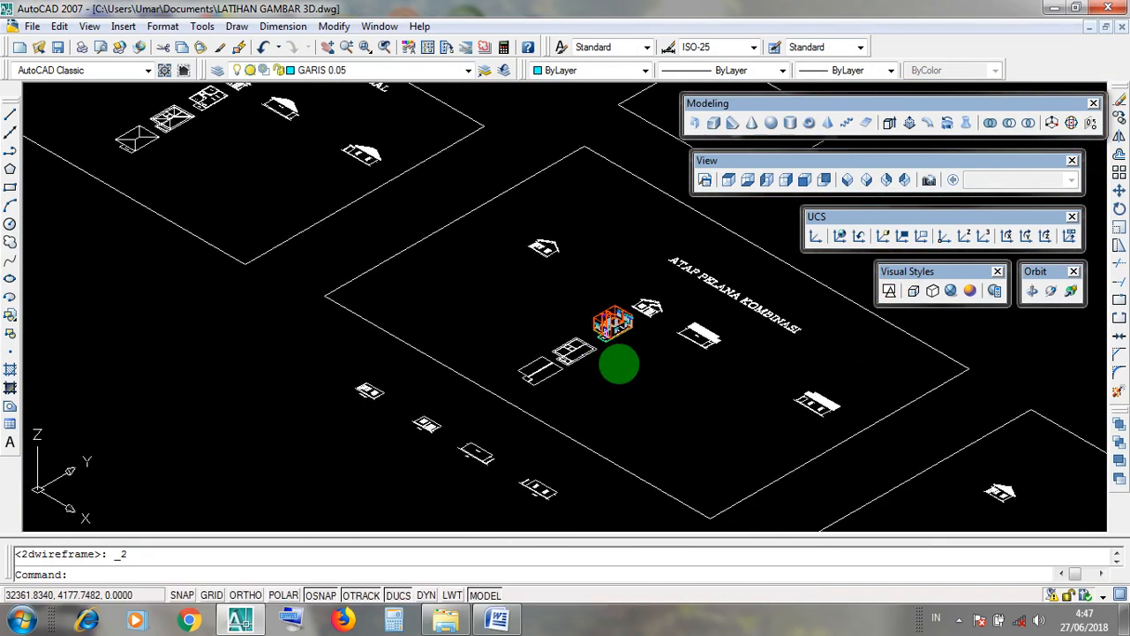
click(722, 163)
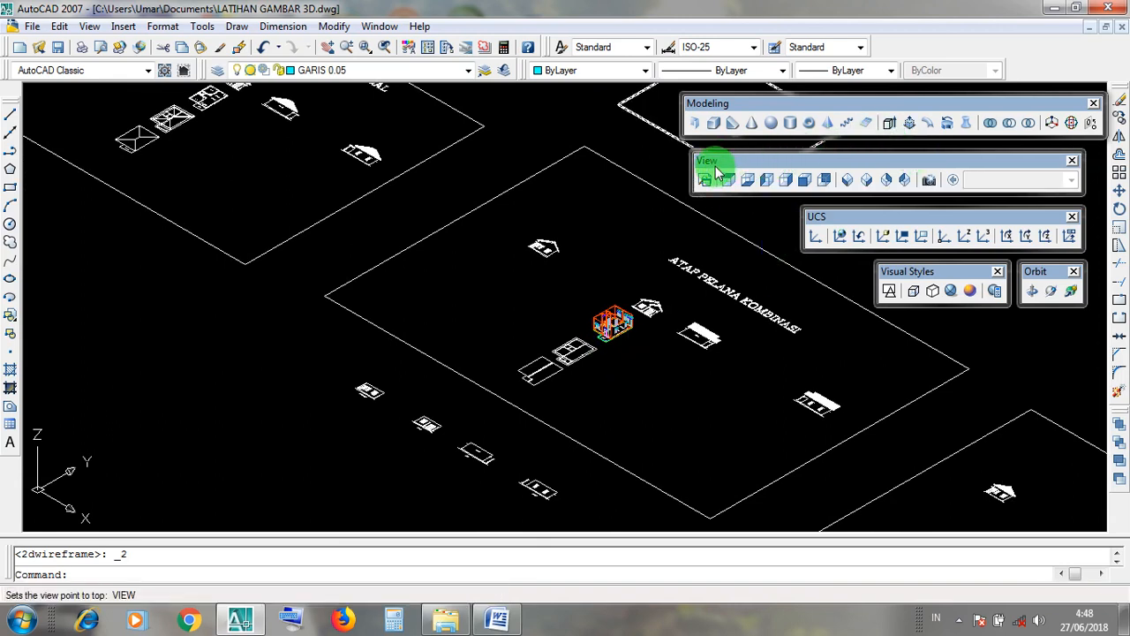
click(716, 167)
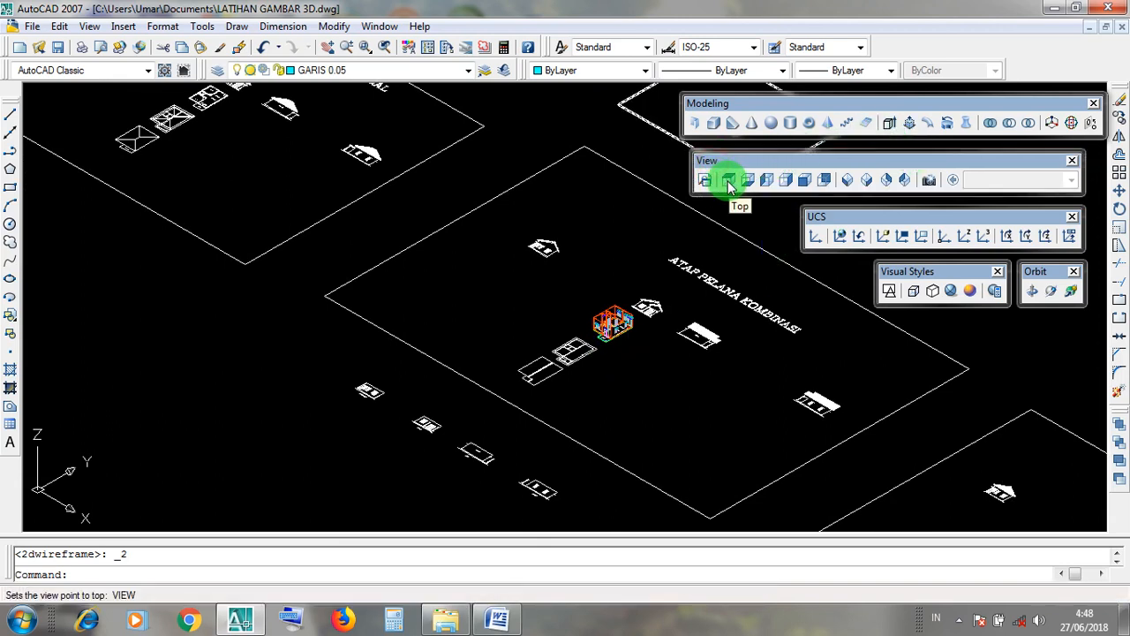
click(727, 180)
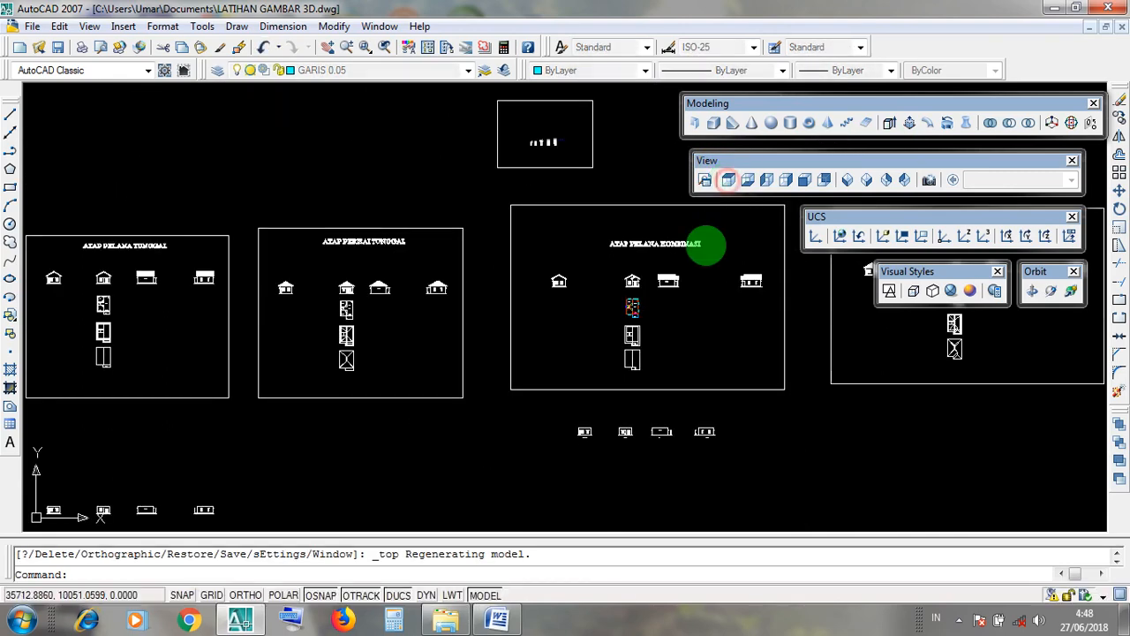
Locate the TERAS area in the floor plan and select the crossed column squares at its two front corners
scroll(630, 336, up, 10)
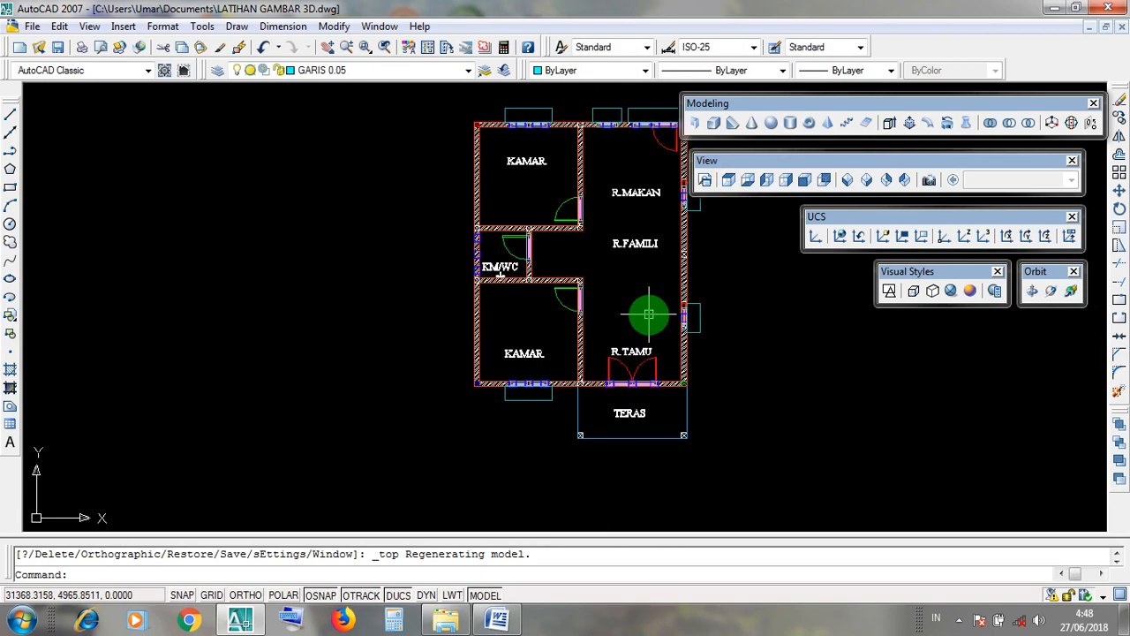
scroll(649, 315, up, 2)
scroll(639, 320, down, 5)
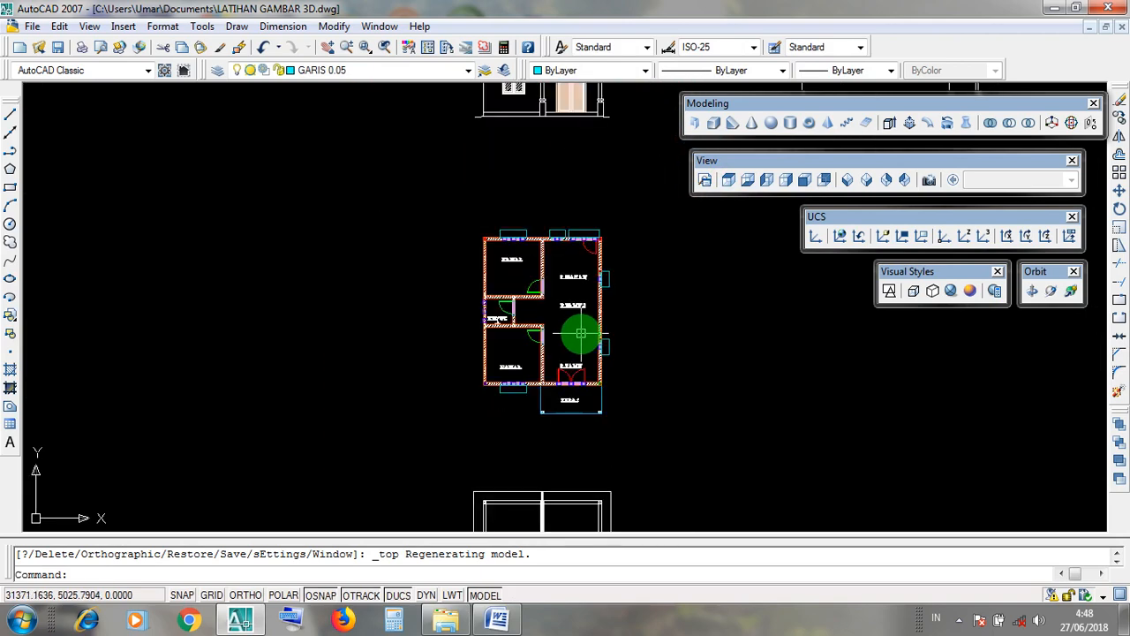
scroll(580, 333, up, 2)
scroll(609, 454, up, 6)
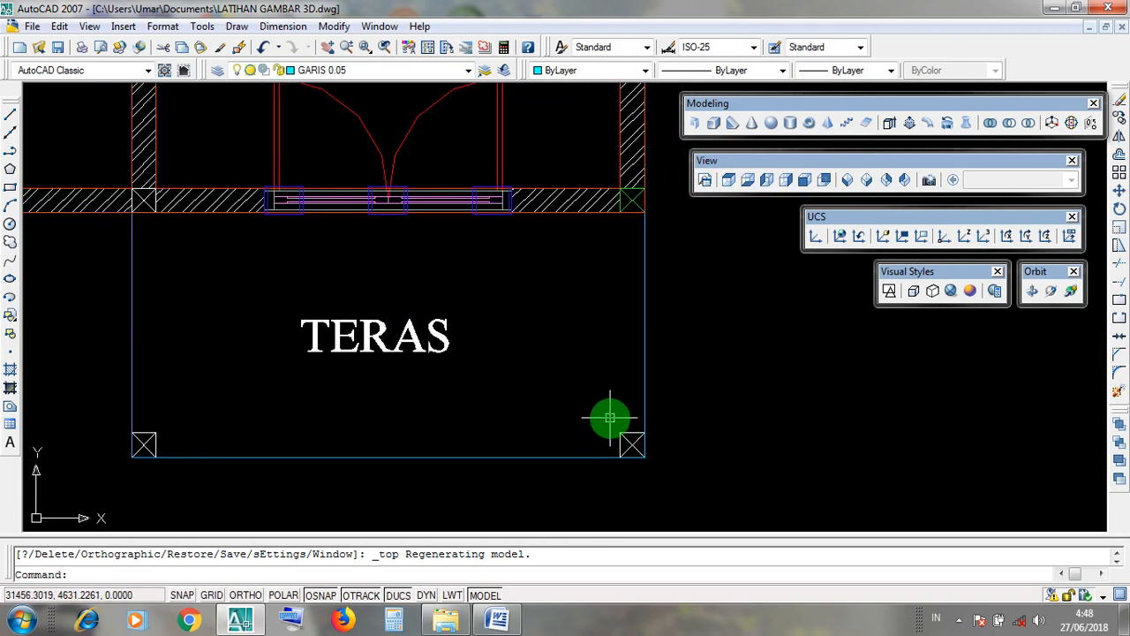
click(610, 418)
click(654, 465)
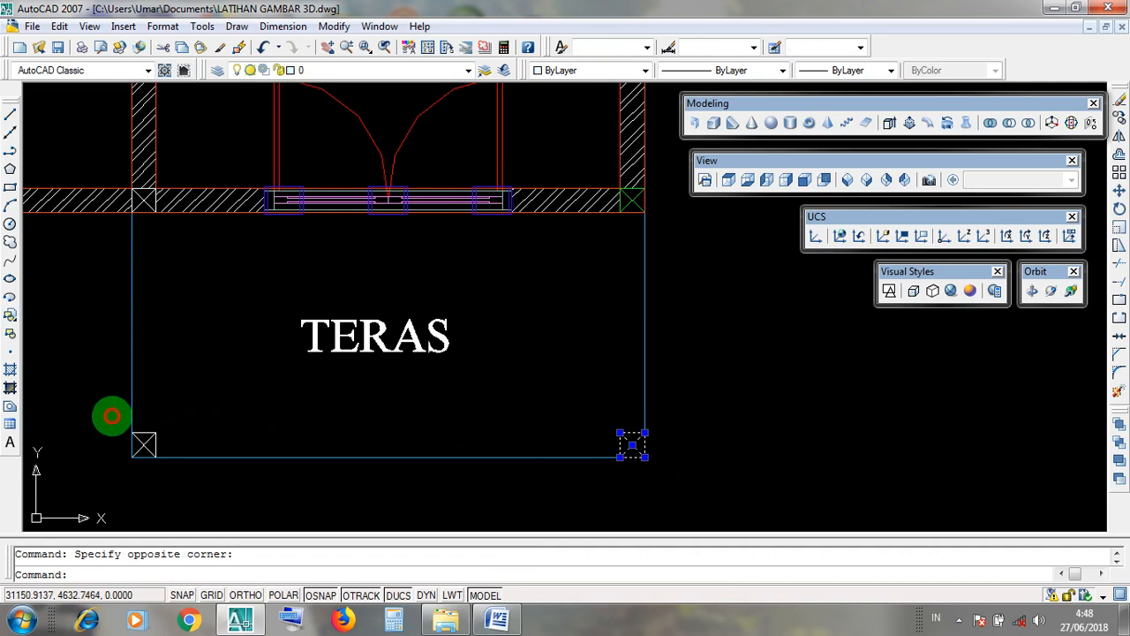
click(112, 416)
click(172, 472)
click(597, 425)
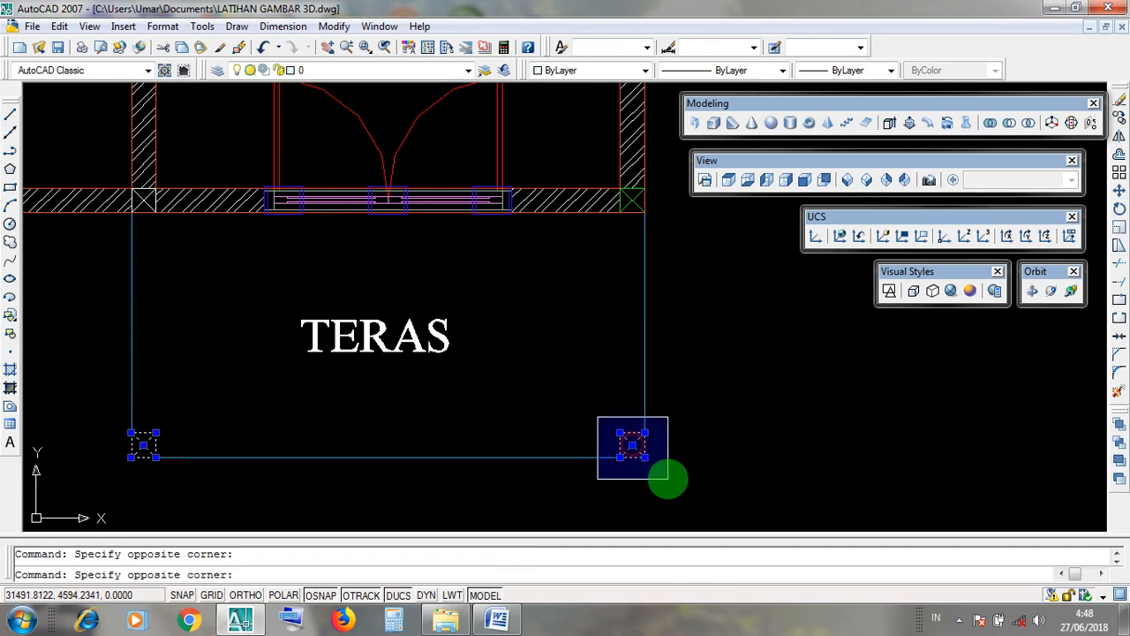
click(666, 477)
click(91, 397)
click(177, 477)
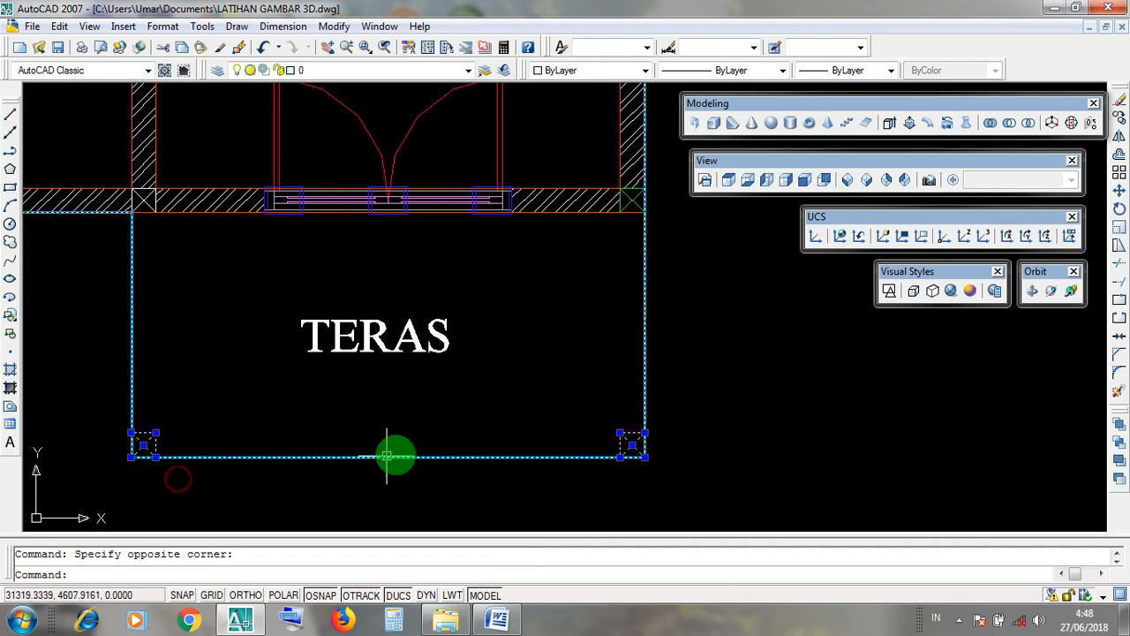
Inspect the square outline of the terrace's right-hand column in the floor plan and clear the selection
scroll(630, 454, up, 4)
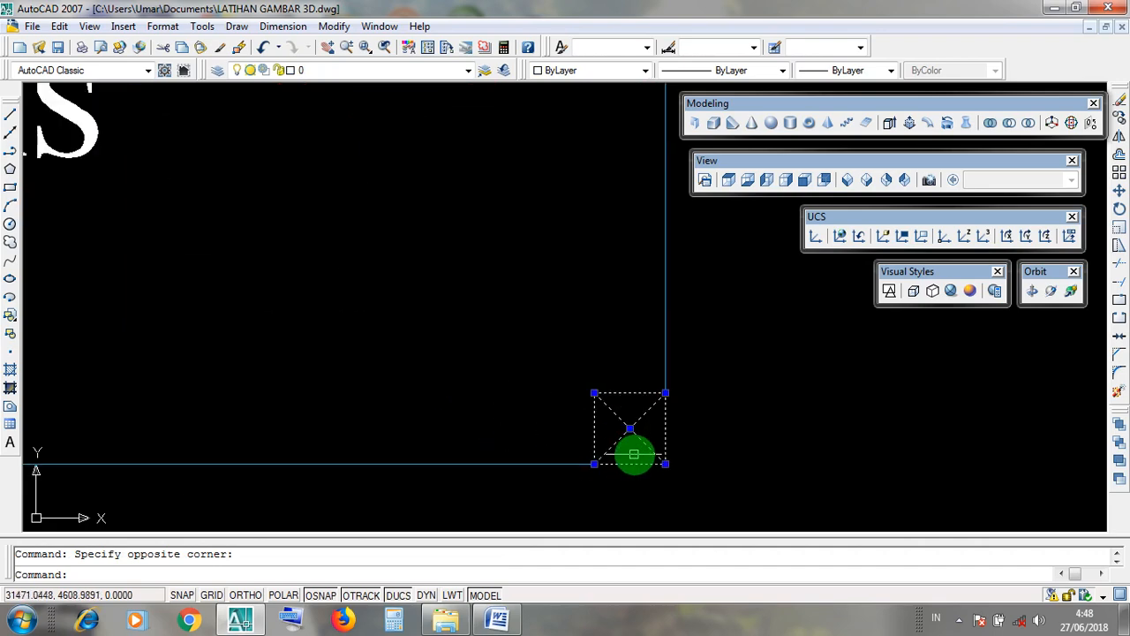
key(Escape)
click(618, 395)
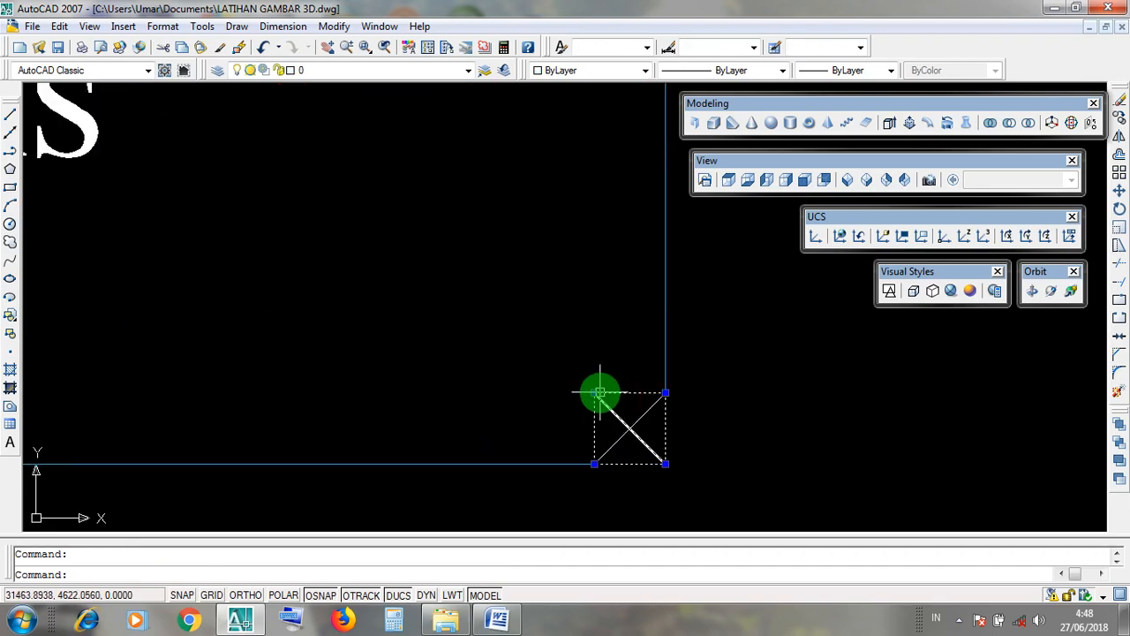
scroll(671, 325, down, 6)
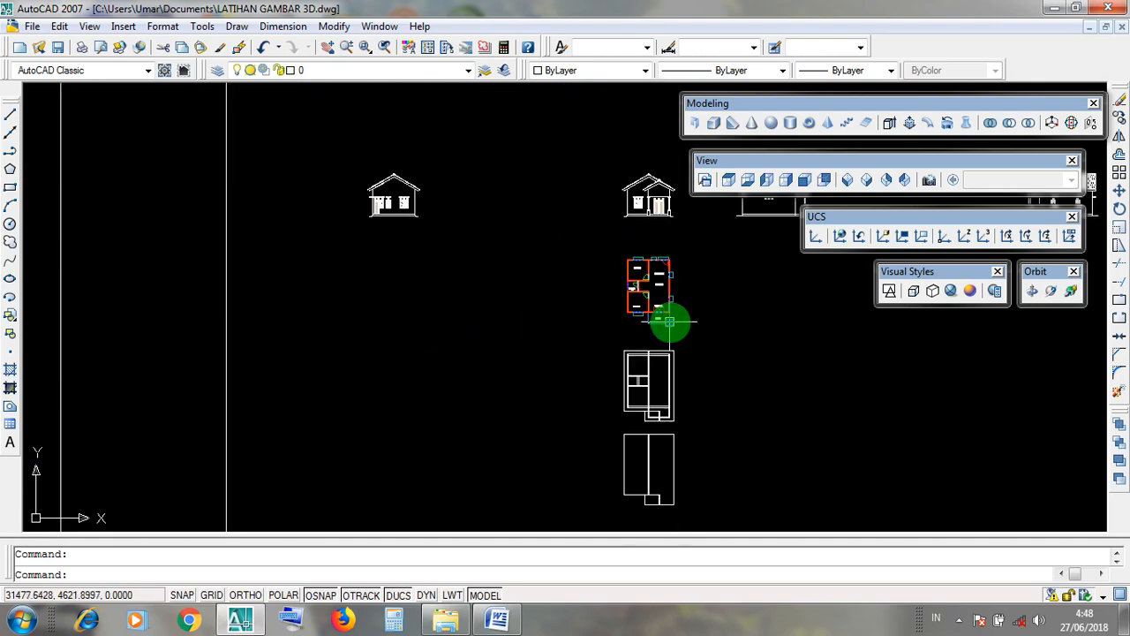
scroll(668, 323, down, 2)
key(Escape)
Locate the DEPAN elevation and select the whole left-hand terrace column, from its cap to its base
scroll(662, 412, up, 8)
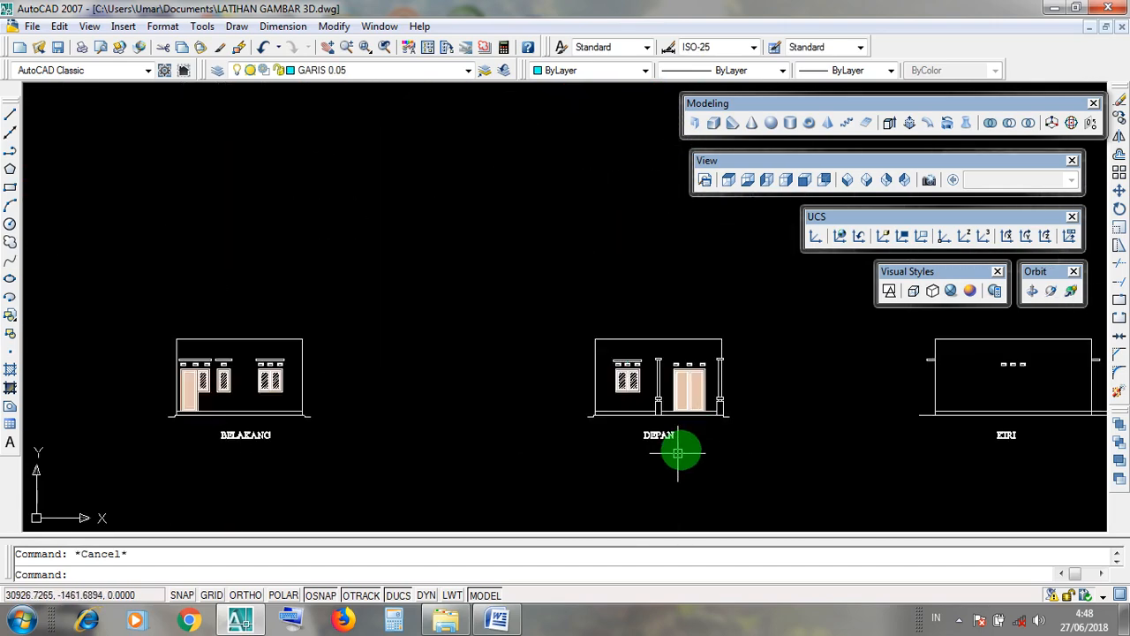
scroll(716, 389, up, 3)
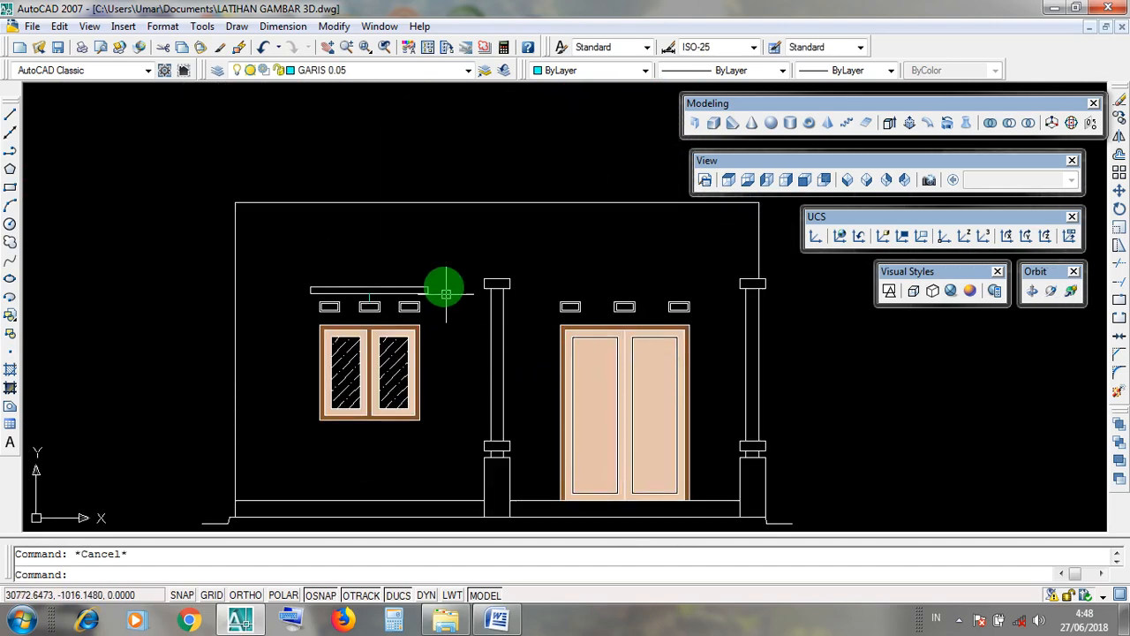
click(462, 258)
middle_drag(481, 391, 483, 333)
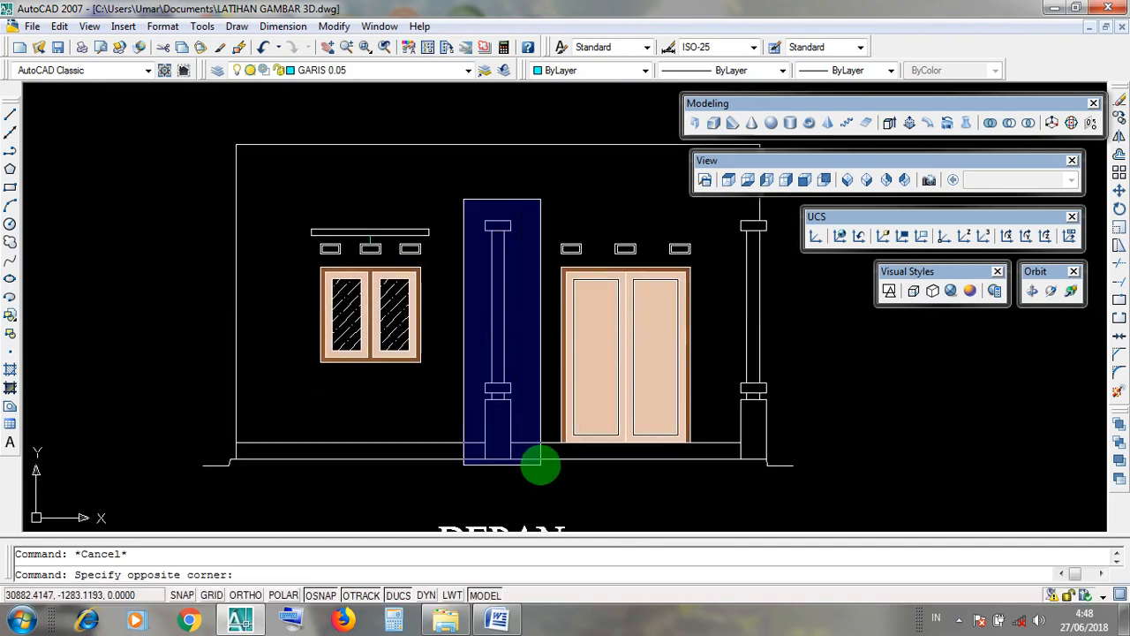
key(Escape)
click(476, 205)
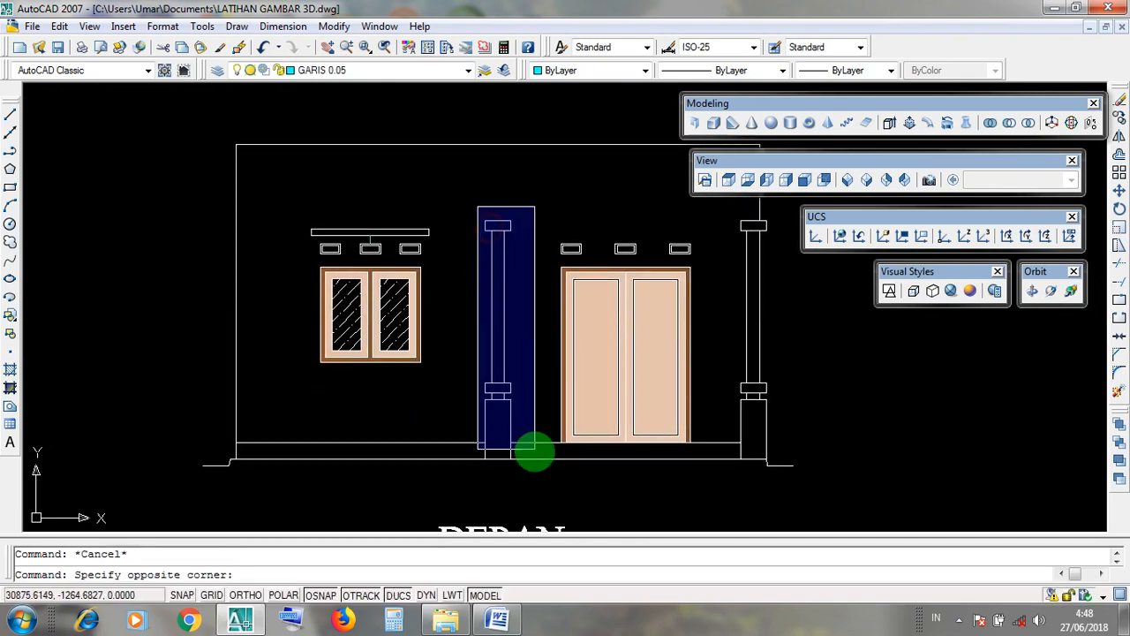
click(539, 453)
middle_drag(539, 453, 428, 473)
Inspect the right-hand terrace column in the DEPAN elevation by selecting it, and clear the selection
click(625, 232)
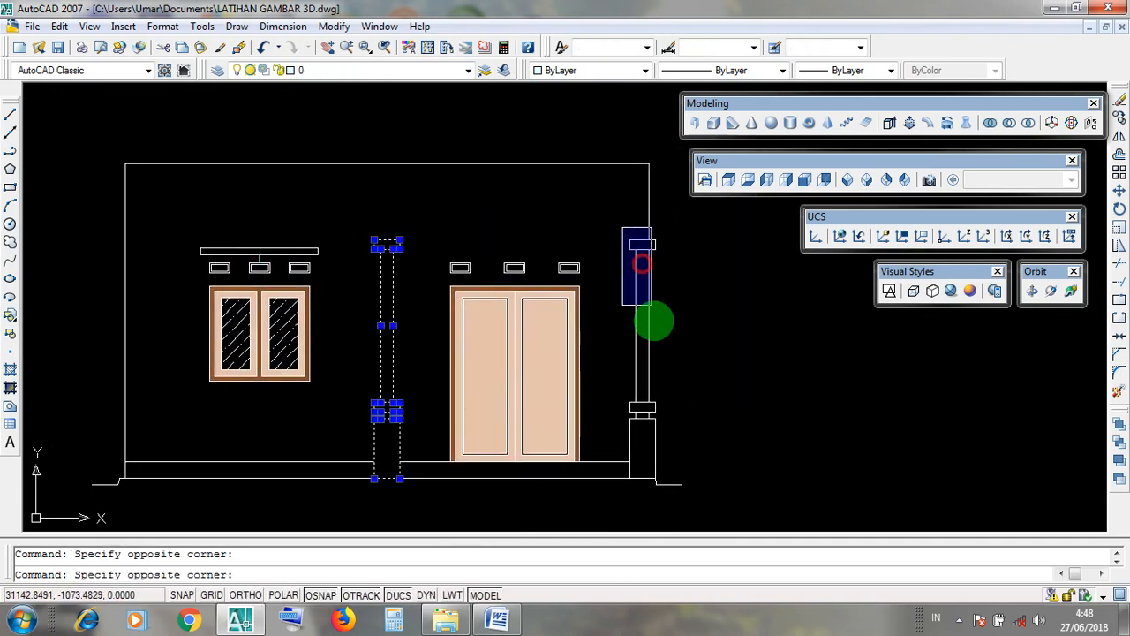
click(665, 484)
key(Escape)
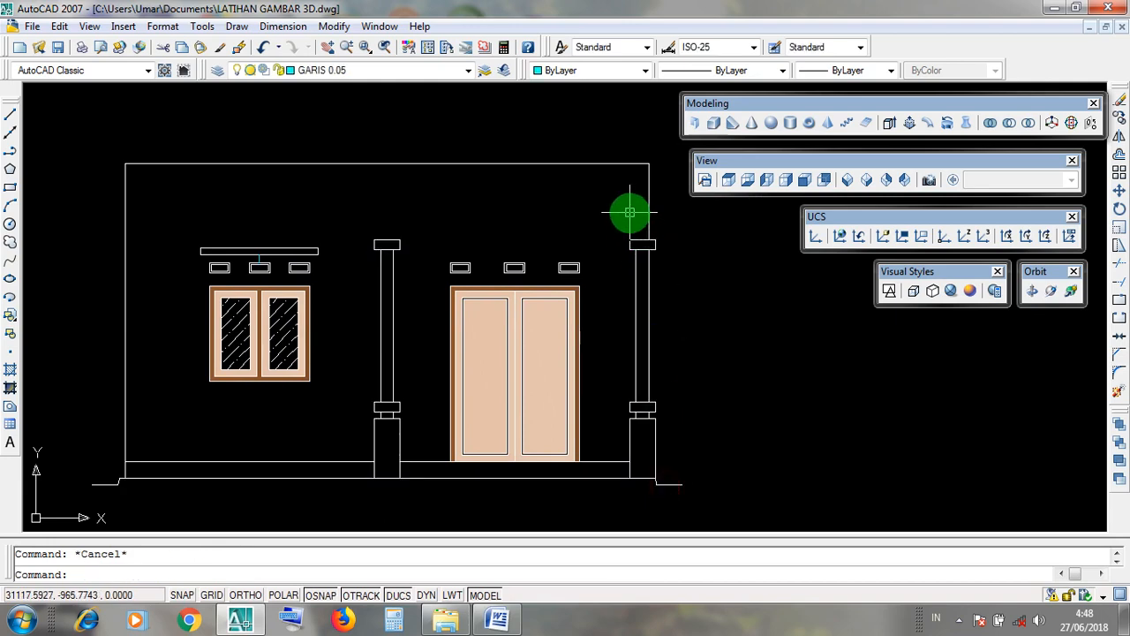
click(624, 211)
click(665, 484)
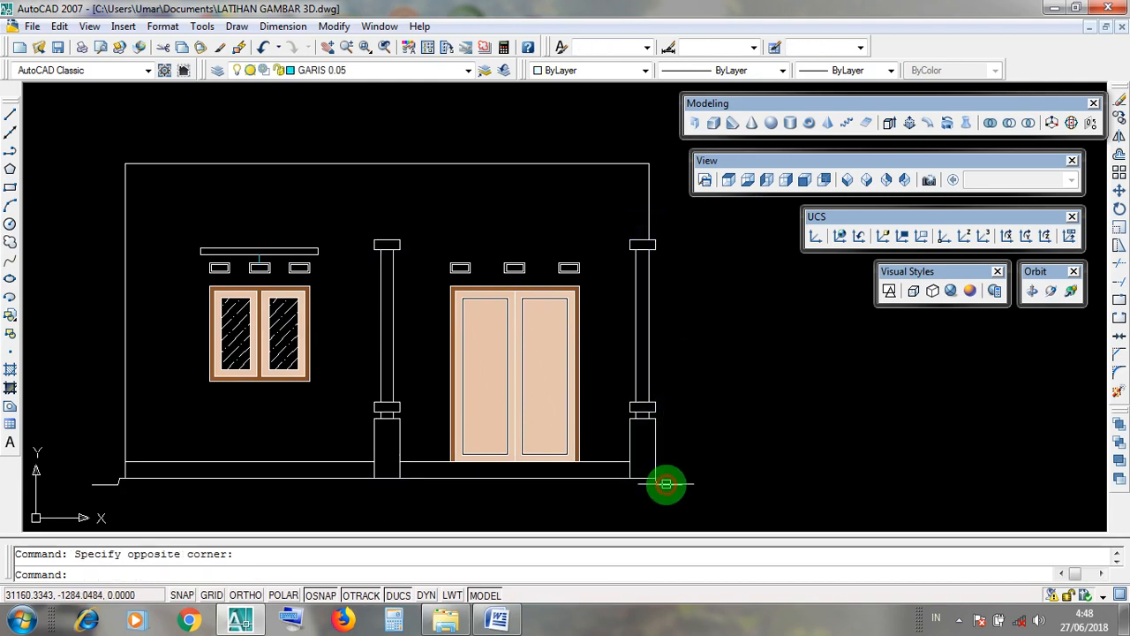
key(Escape)
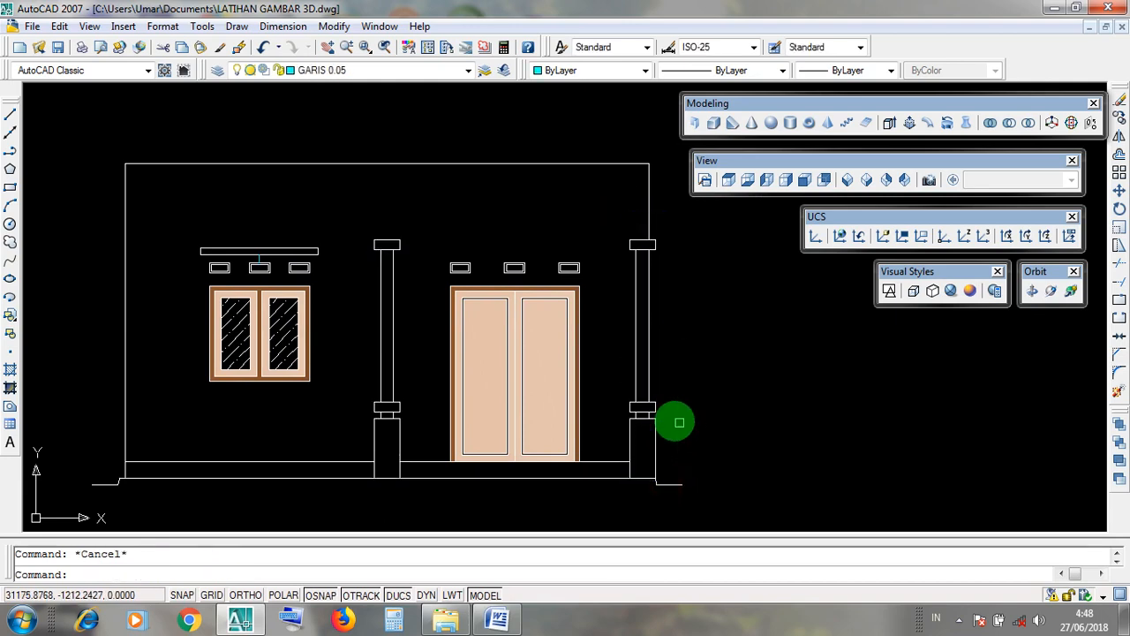
Examine the vertical shaft and neck lines of the left-hand column in the DEPAN elevation, and clear the selection
click(379, 364)
scroll(392, 367, up, 3)
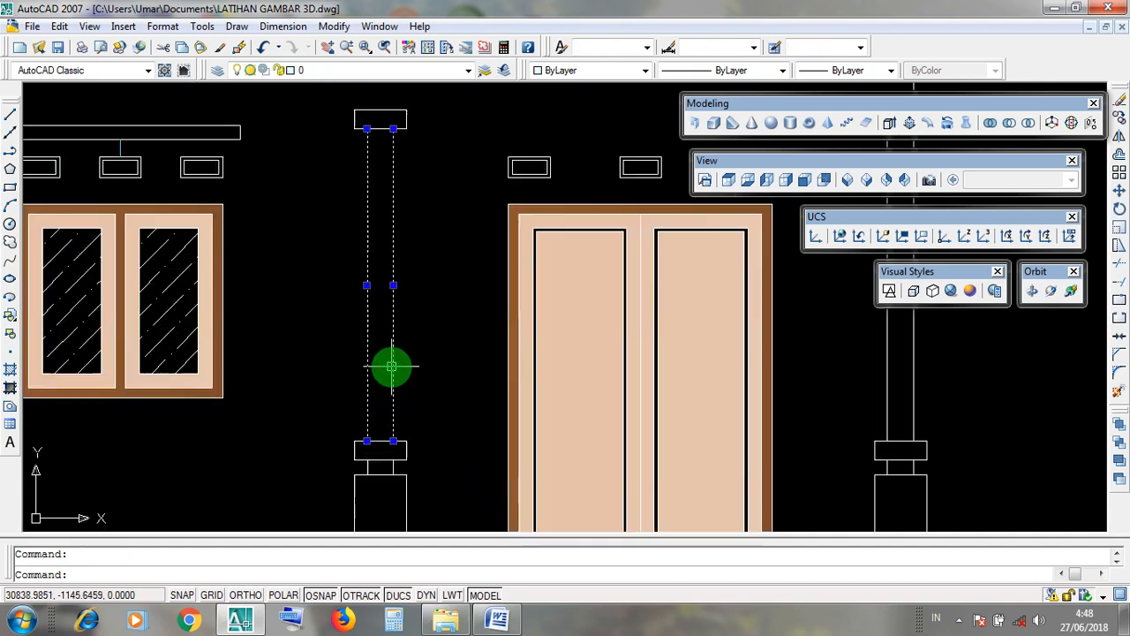
key(Escape)
click(392, 368)
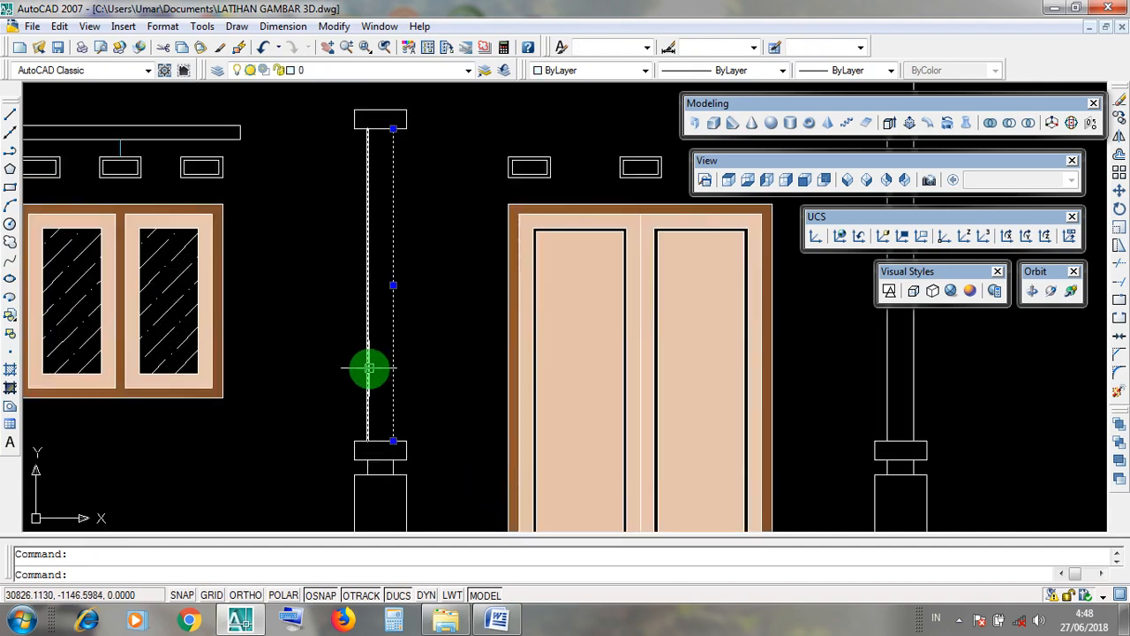
key(Escape)
click(393, 375)
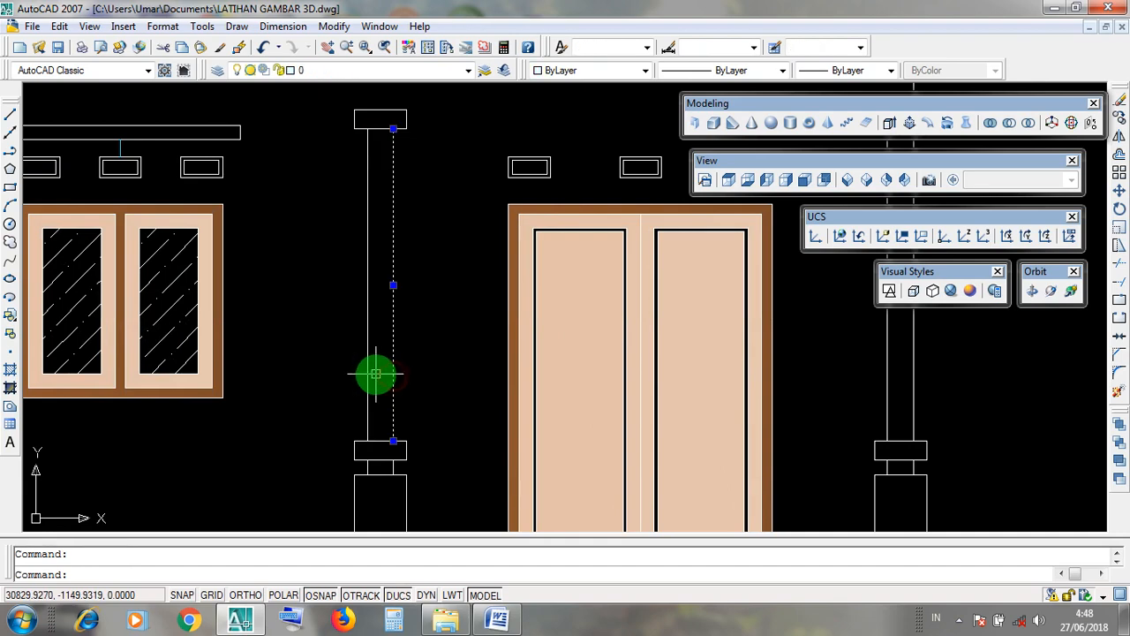
scroll(383, 495, up, 3)
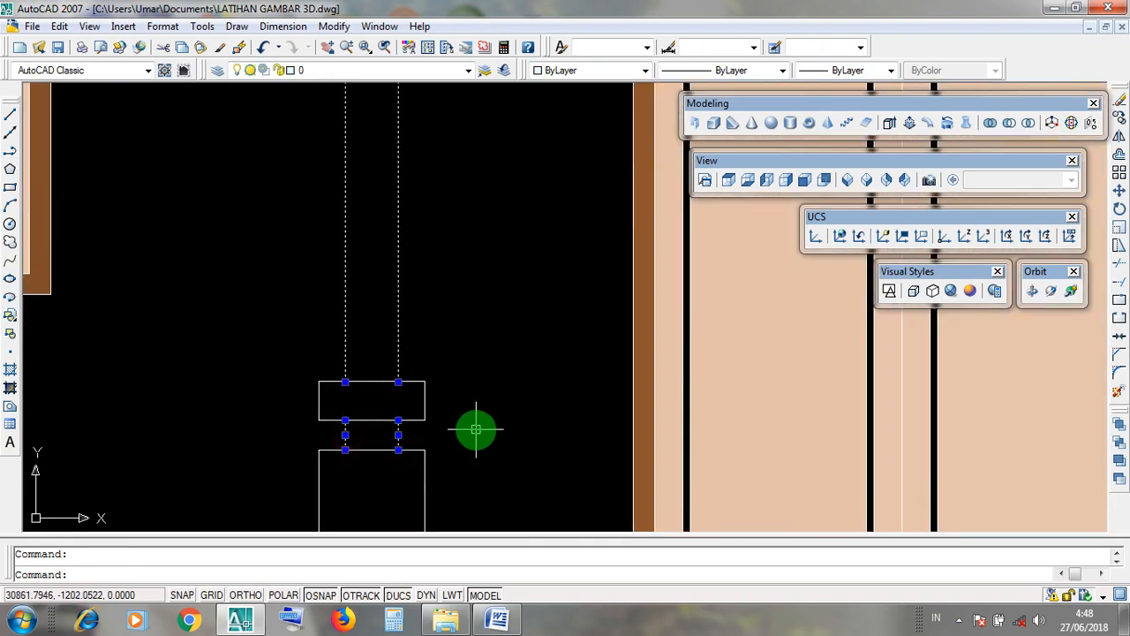
scroll(471, 430, down, 4)
key(Escape)
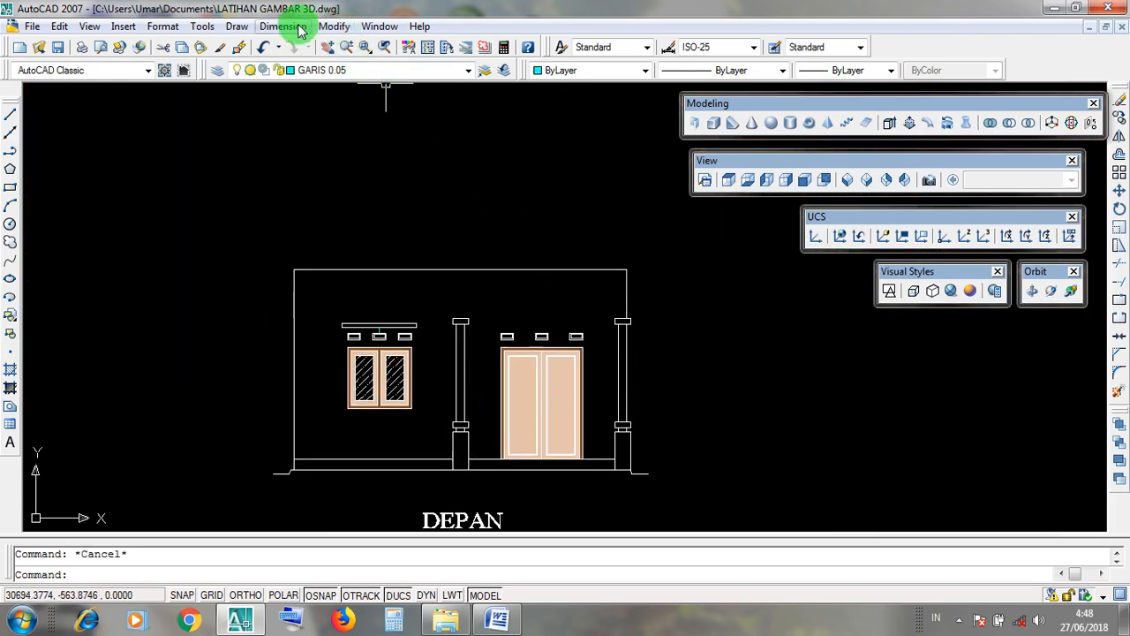
click(237, 25)
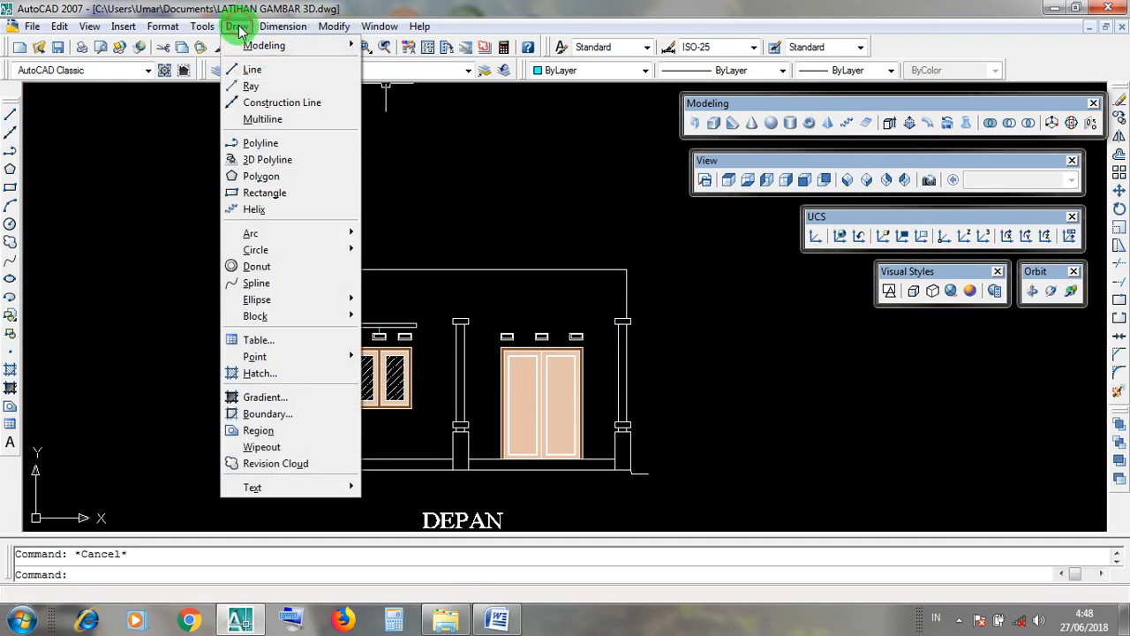
click(297, 198)
click(452, 220)
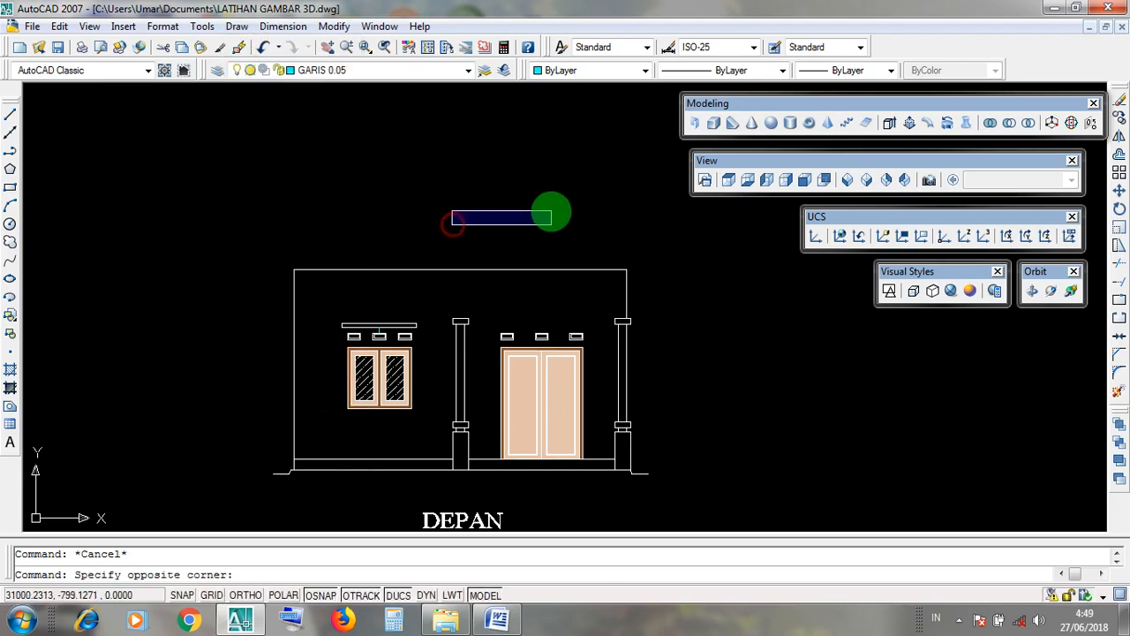
click(526, 210)
Switch to Microsoft Word and show the RECTANGLE notes document
click(1050, 9)
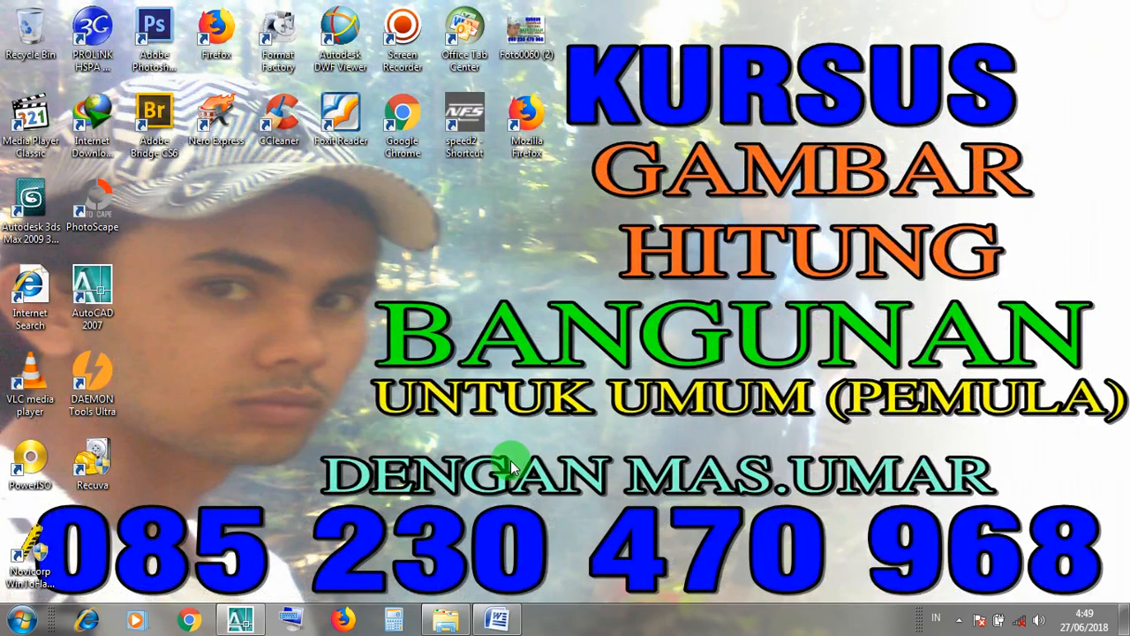
click(497, 621)
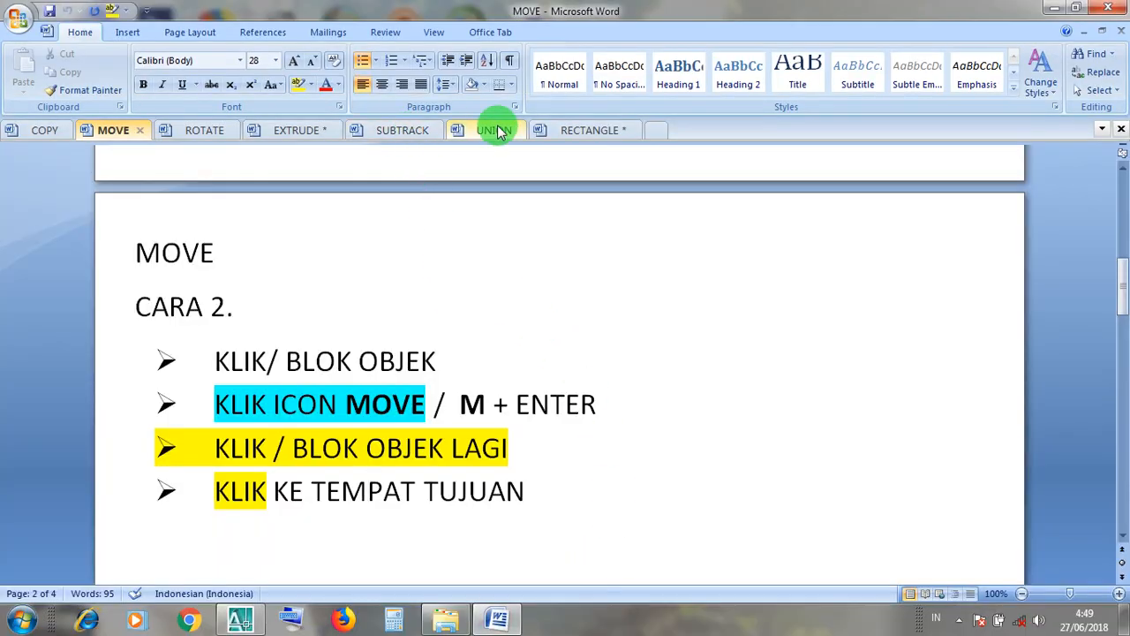
click(578, 130)
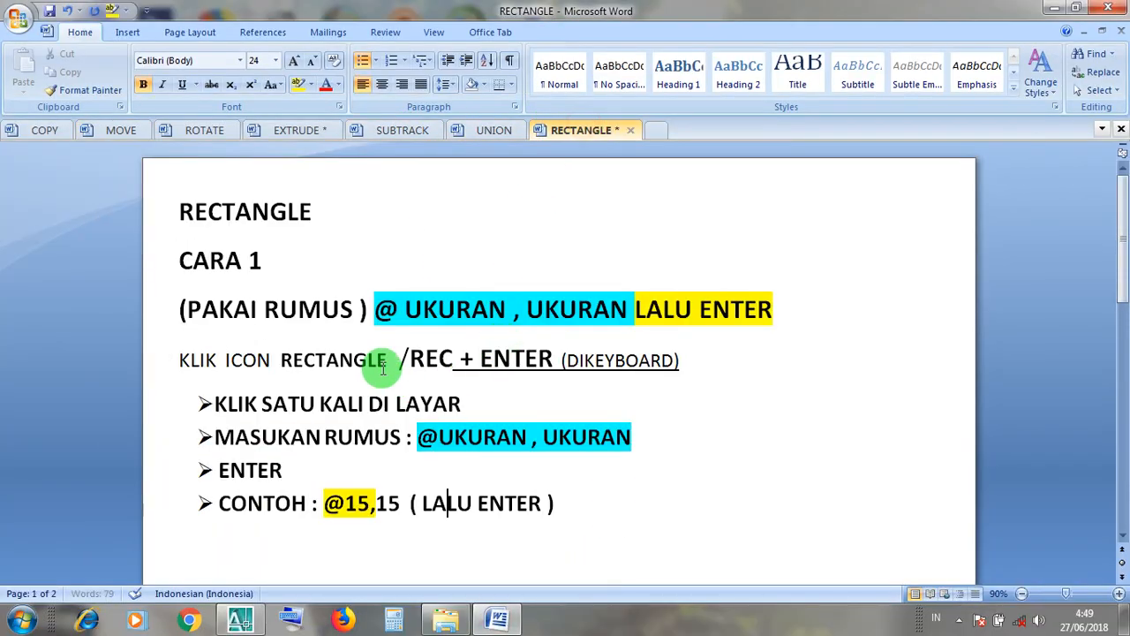
drag(386, 362, 203, 351)
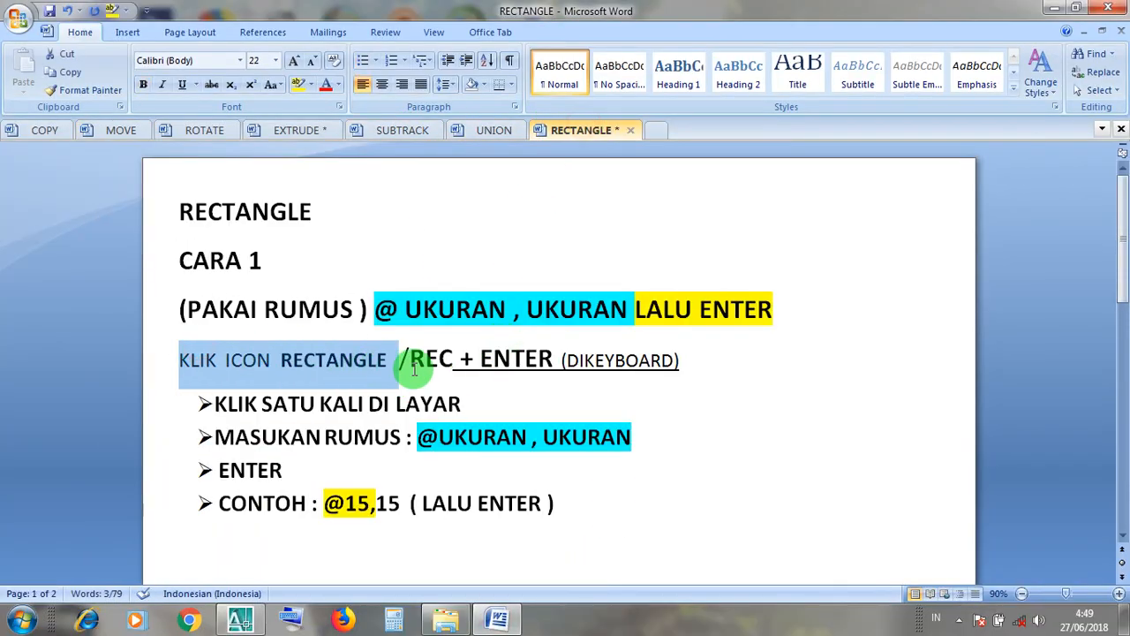
click(445, 364)
drag(402, 362, 553, 362)
click(512, 362)
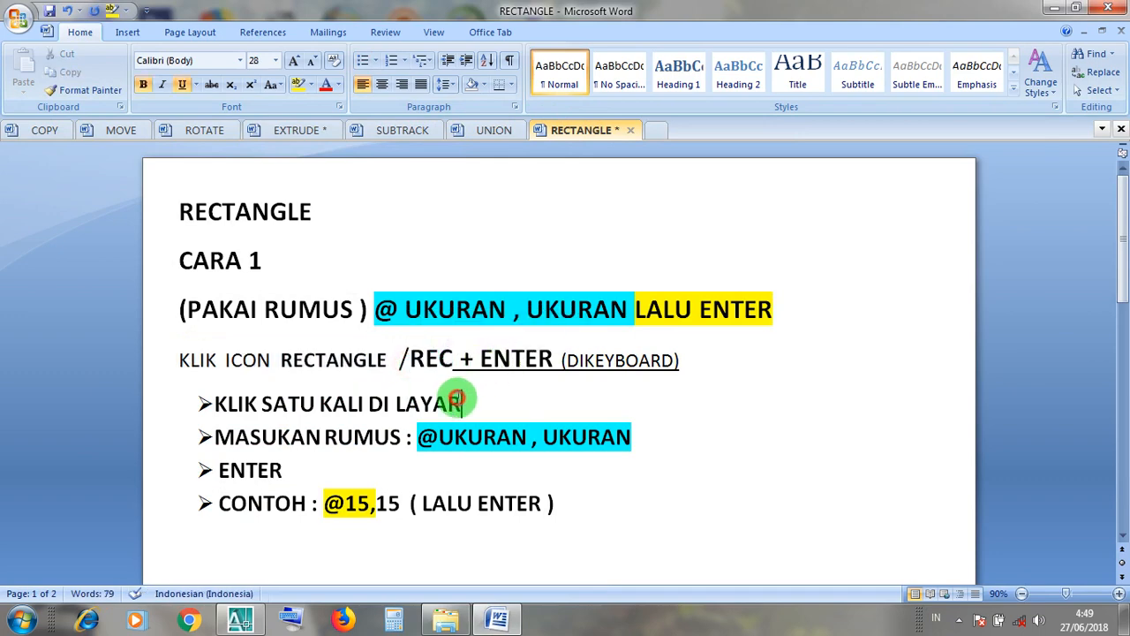
drag(459, 400, 245, 398)
click(468, 437)
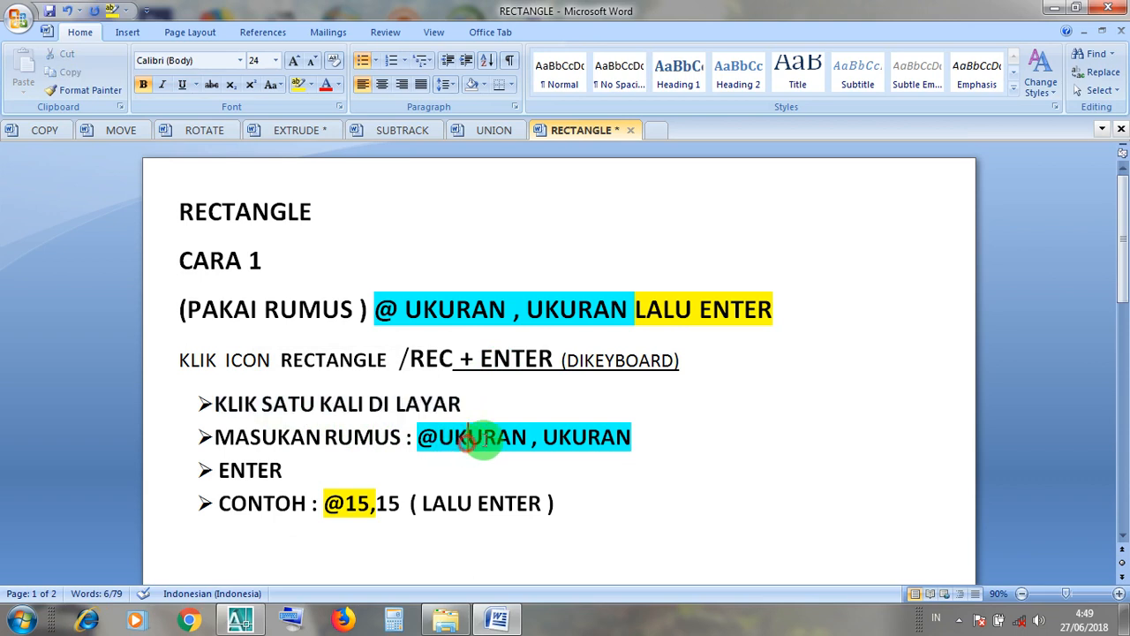
click(536, 437)
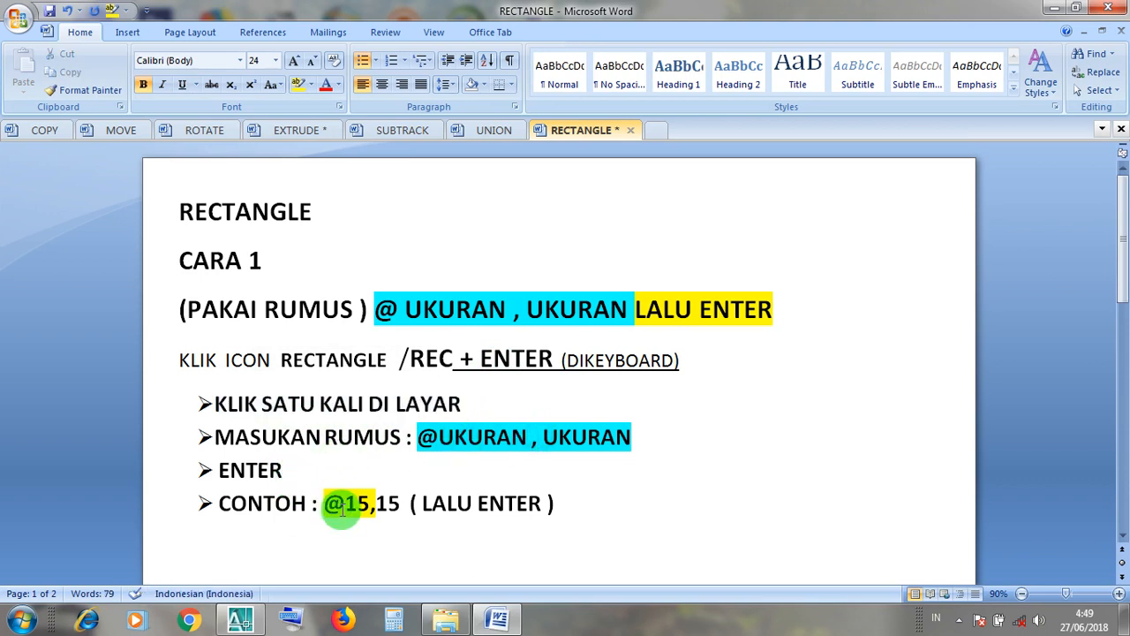
Switch back to AutoCAD and find the left-hand terrace column in the DEPAN elevation
click(1051, 14)
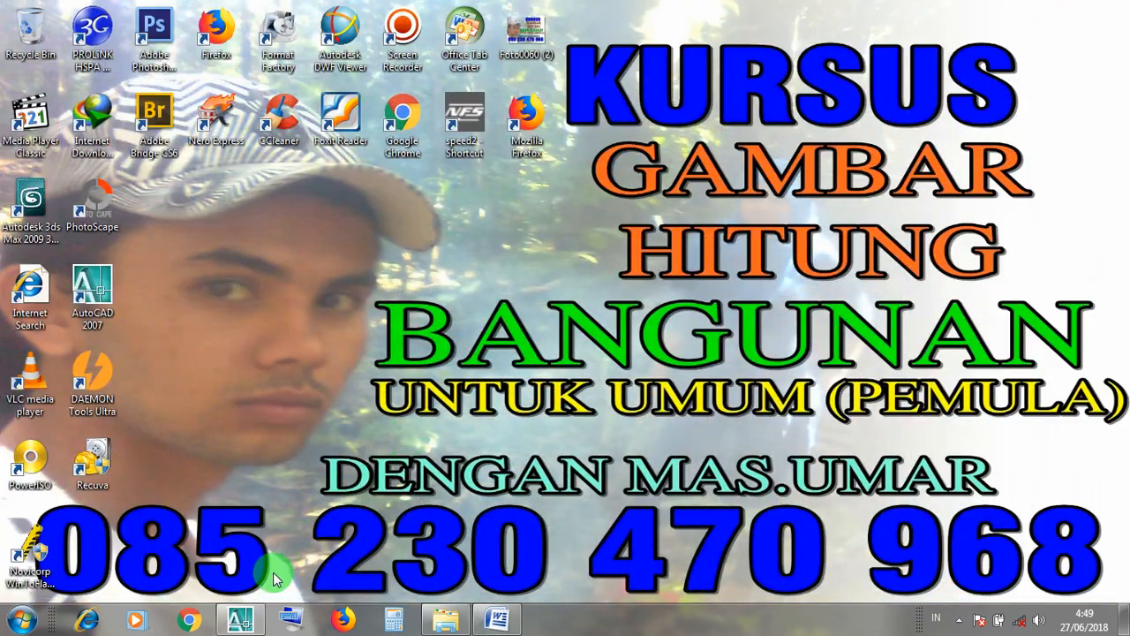
click(240, 620)
scroll(571, 371, down, 5)
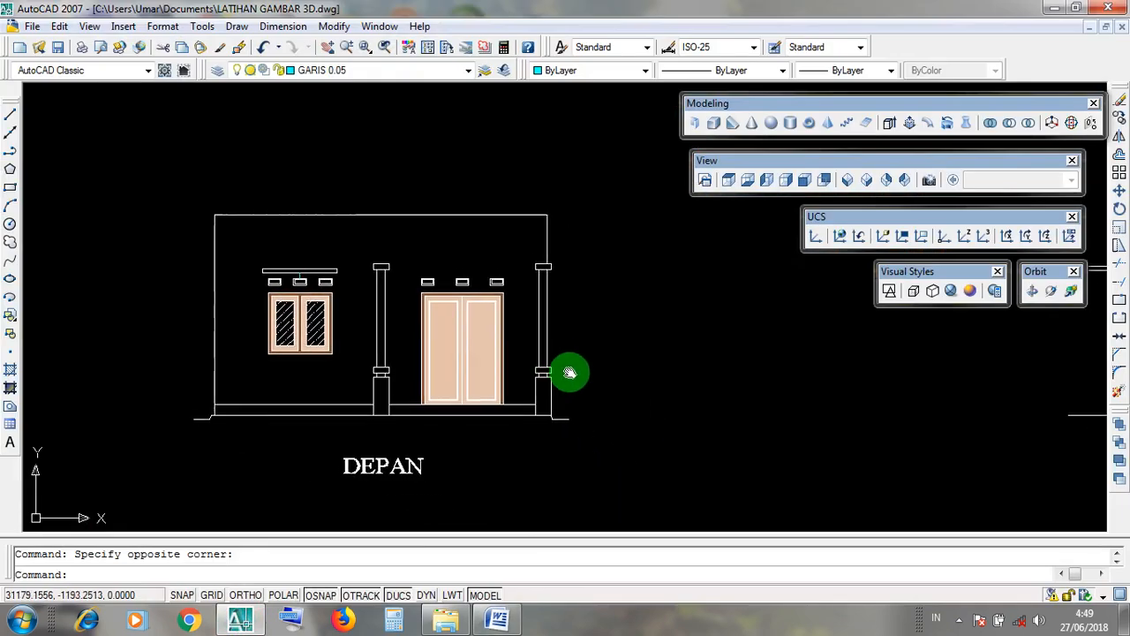
scroll(534, 456, down, 2)
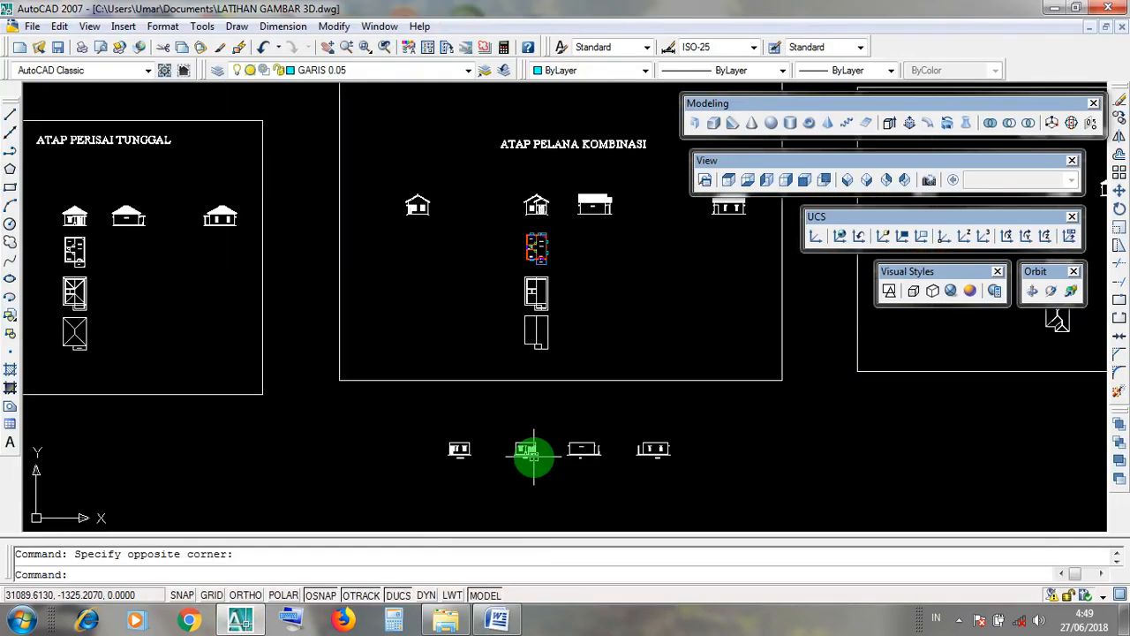
scroll(530, 455, up, 5)
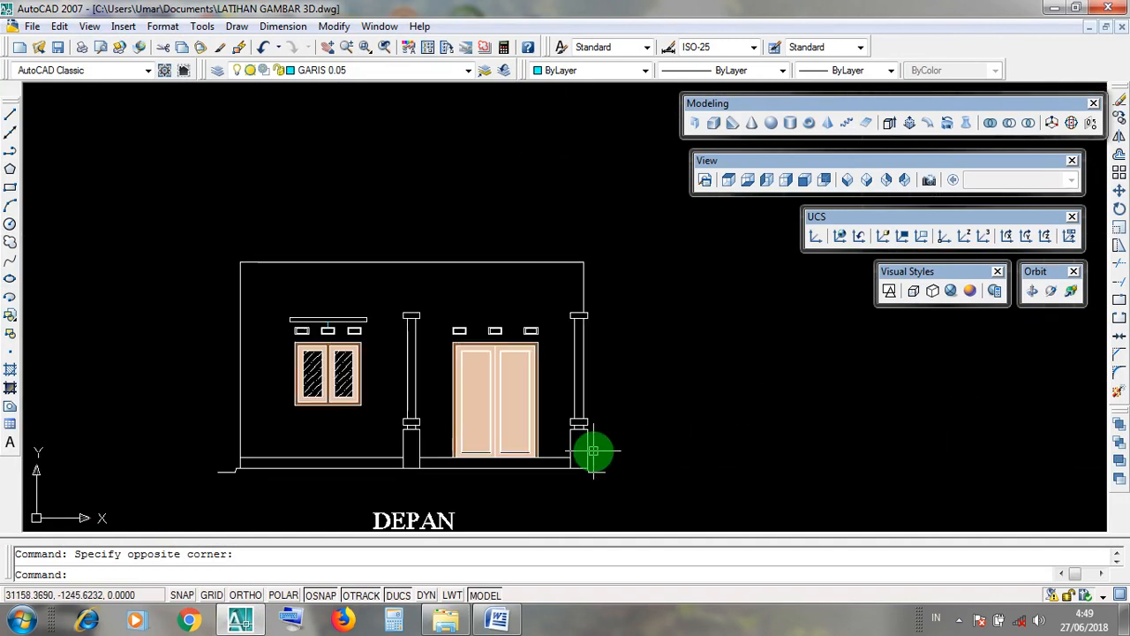
click(387, 304)
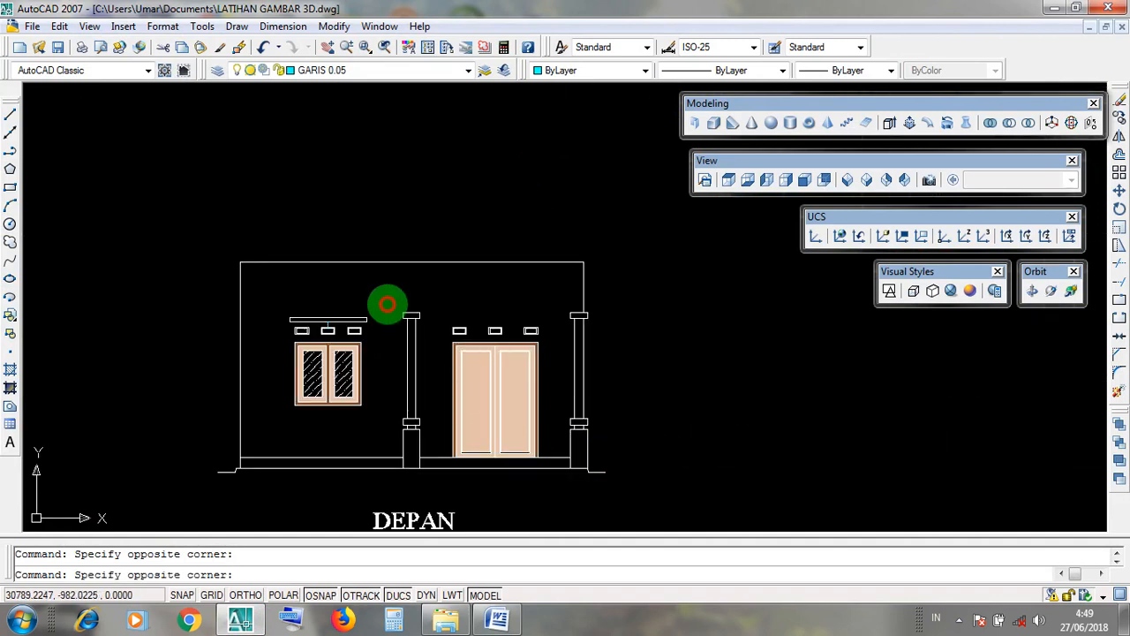
click(412, 441)
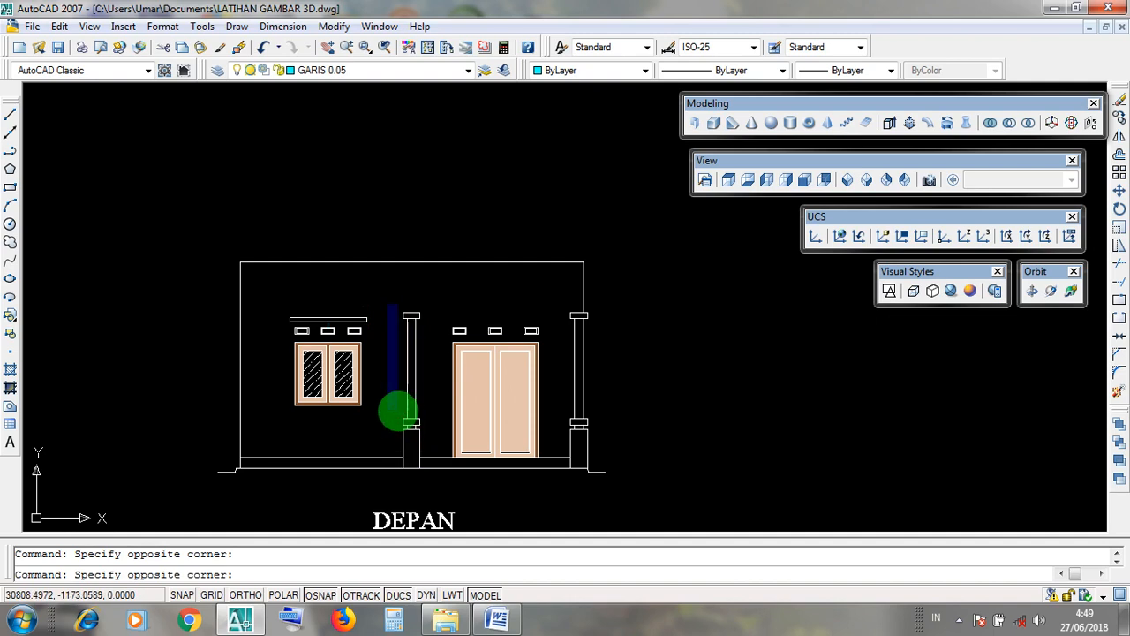
Review the left-hand column's full height in the DEPAN elevation and find the empty space beside the elevation
scroll(487, 434, down, 5)
scroll(488, 430, down, 2)
scroll(467, 418, up, 6)
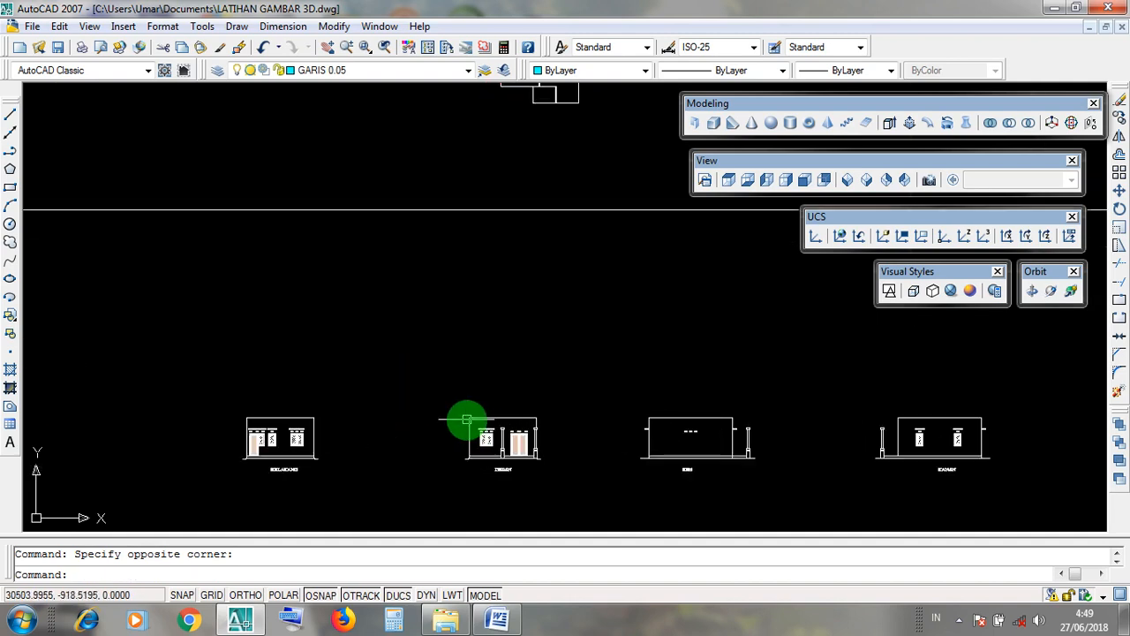
click(535, 375)
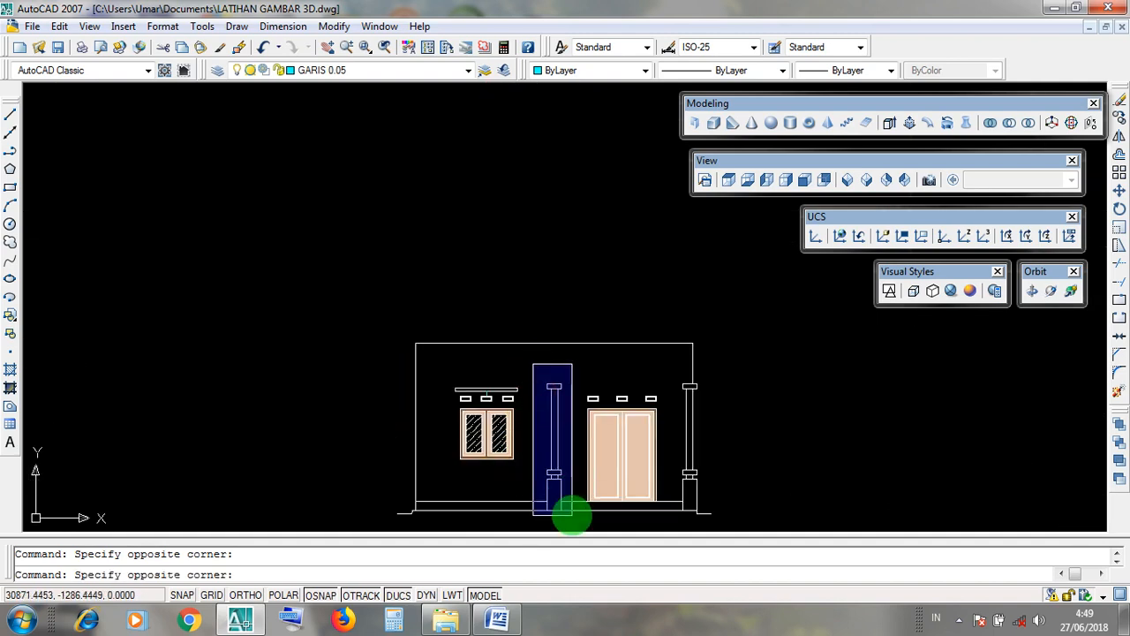
click(569, 519)
scroll(733, 427, up, 1)
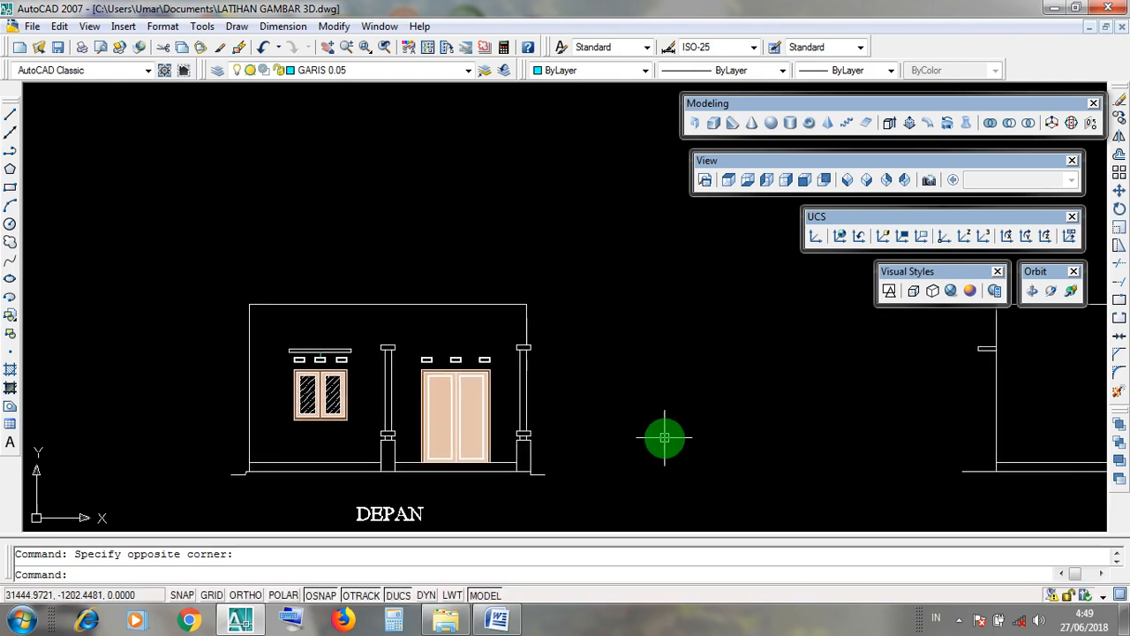
scroll(751, 467, up, 3)
scroll(717, 427, down, 2)
scroll(671, 415, down, 2)
scroll(636, 442, up, 2)
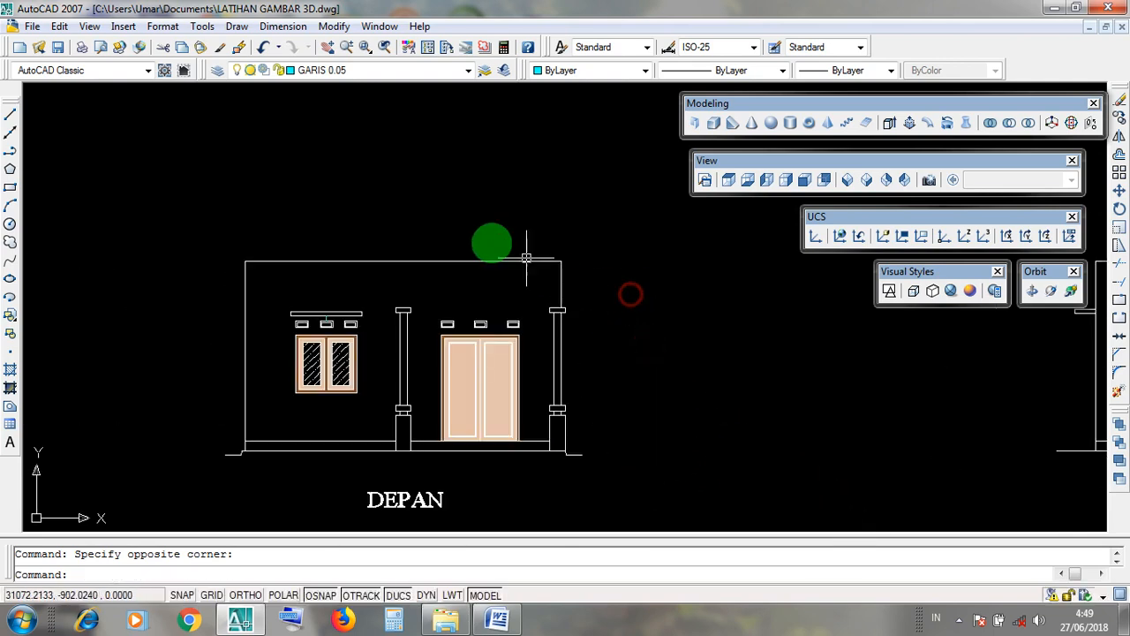
click(239, 28)
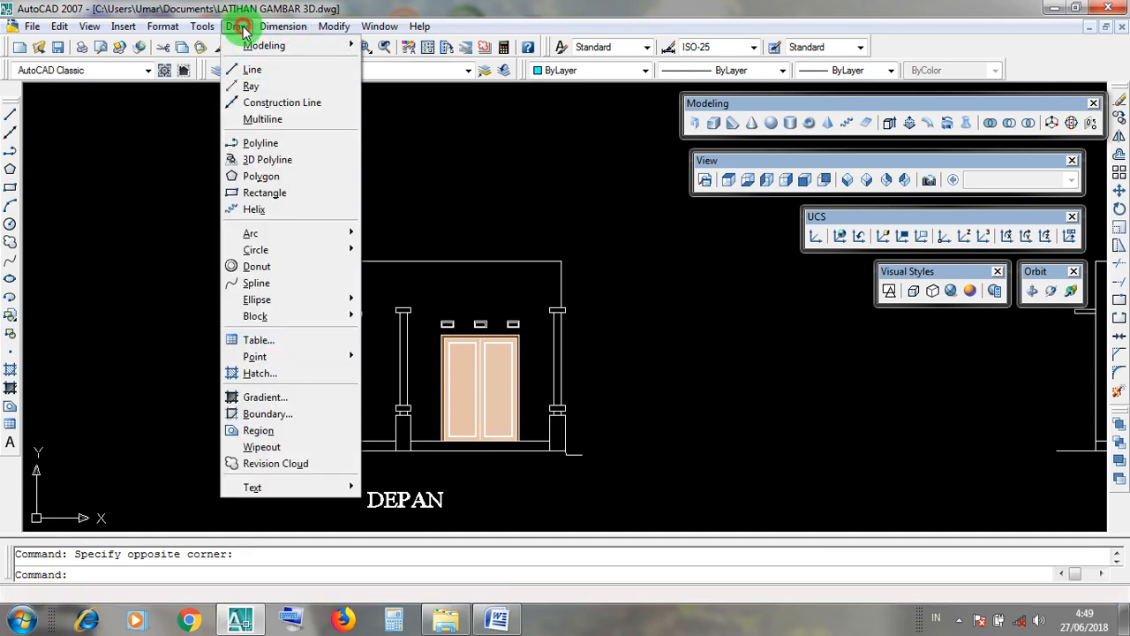
click(310, 200)
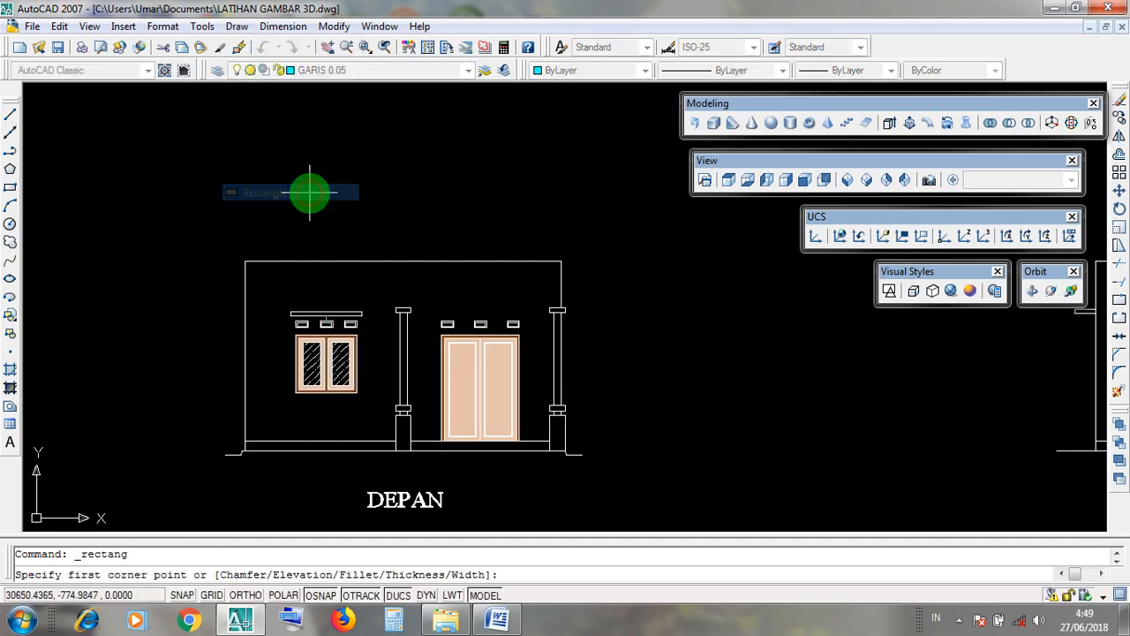
click(669, 360)
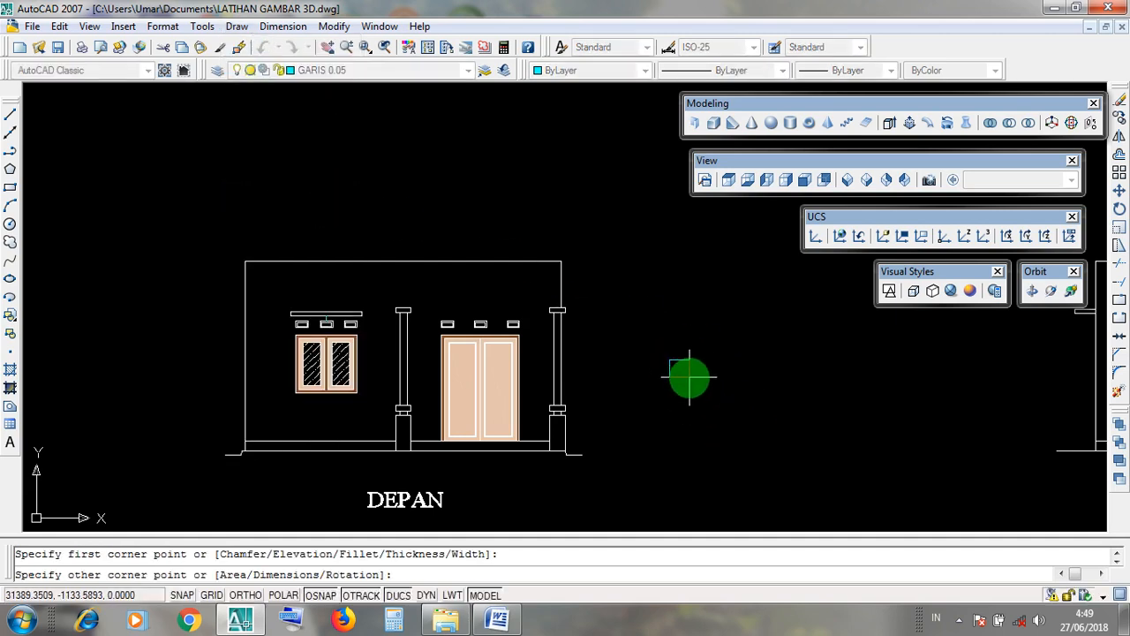
text(@)
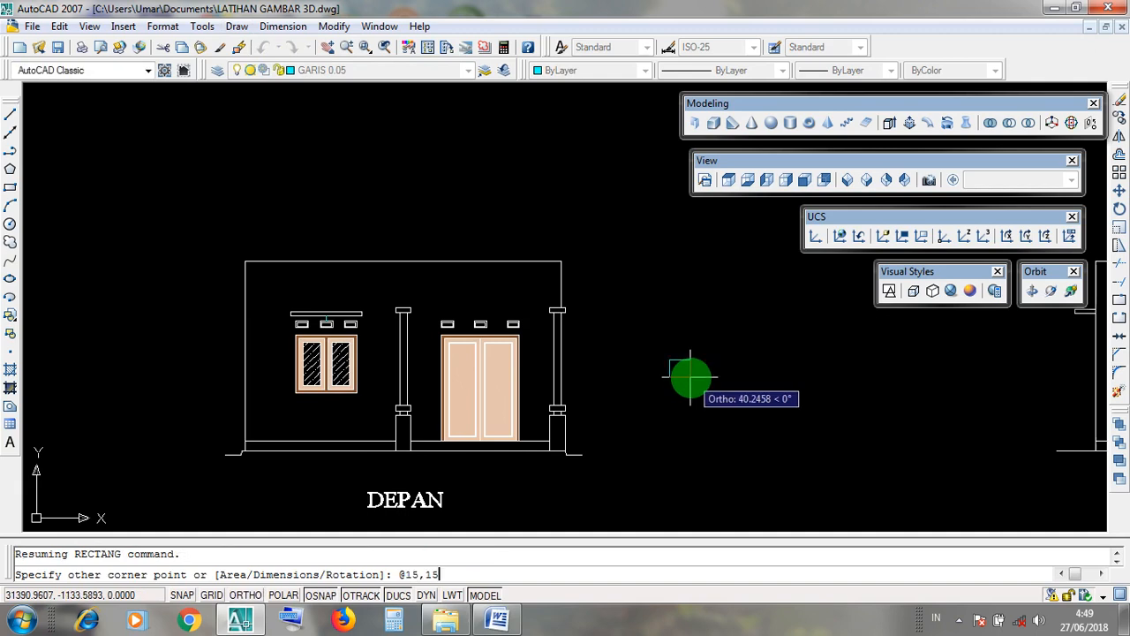
text(15,15)
key(Return)
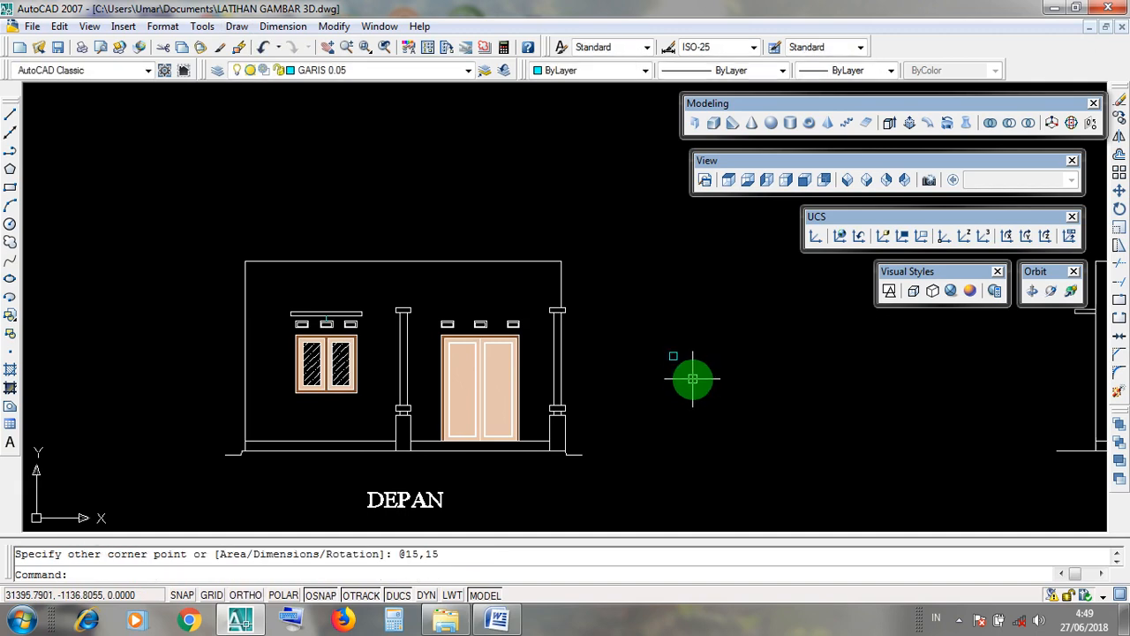
scroll(684, 373, up, 4)
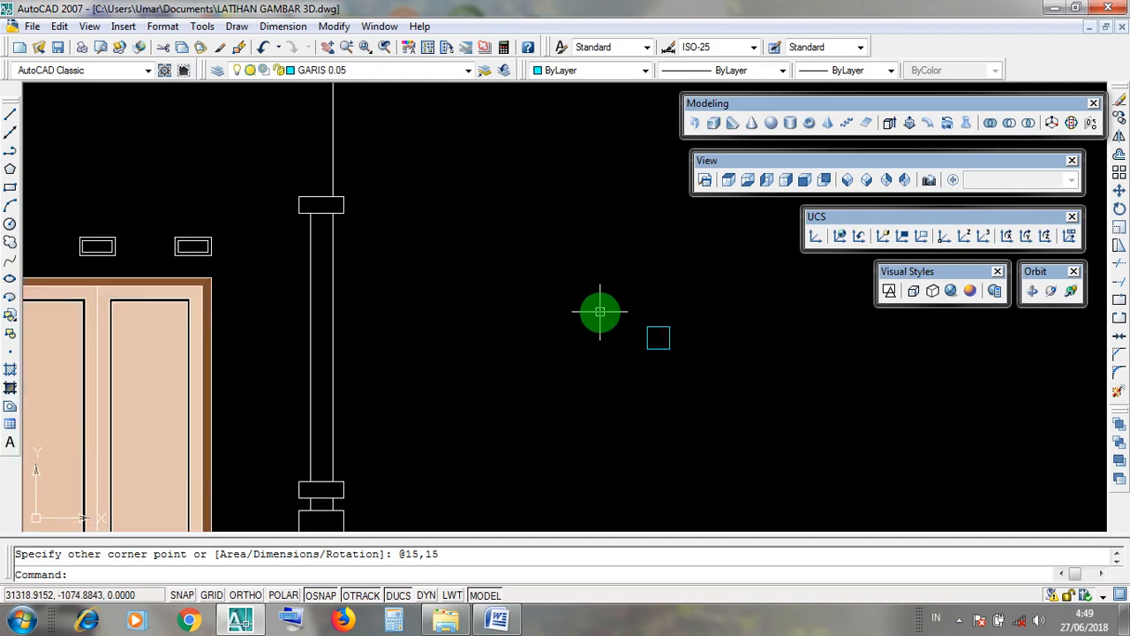
scroll(598, 310, down, 2)
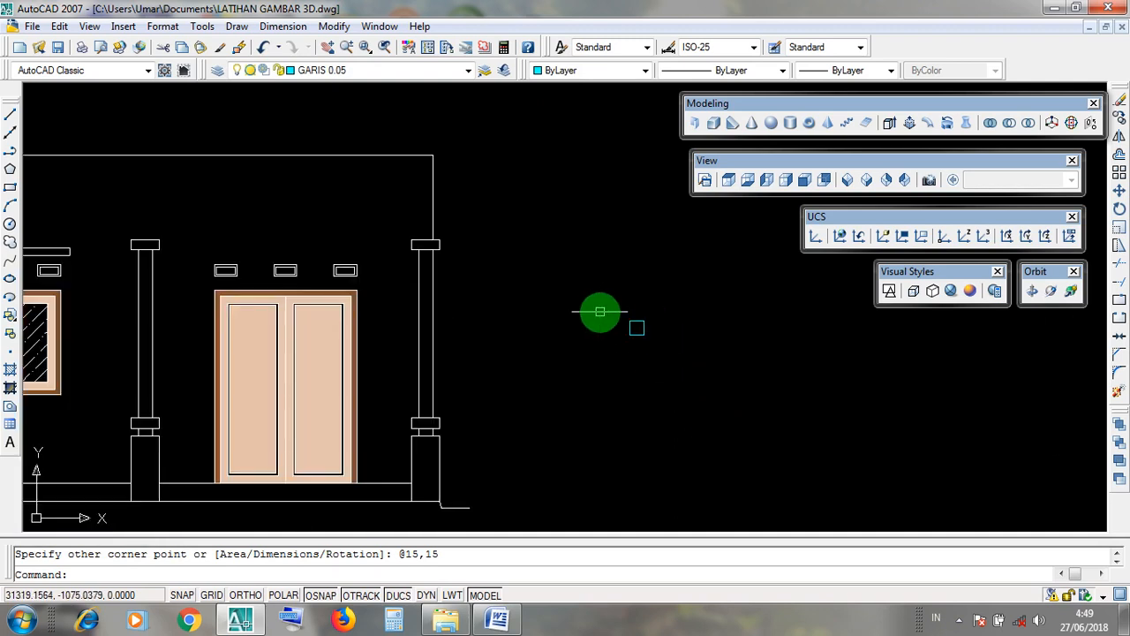
Examine the base of the left-hand terrace column in the DEPAN elevation by highlighting its outline, and clear the selection
click(132, 463)
scroll(132, 463, up, 3)
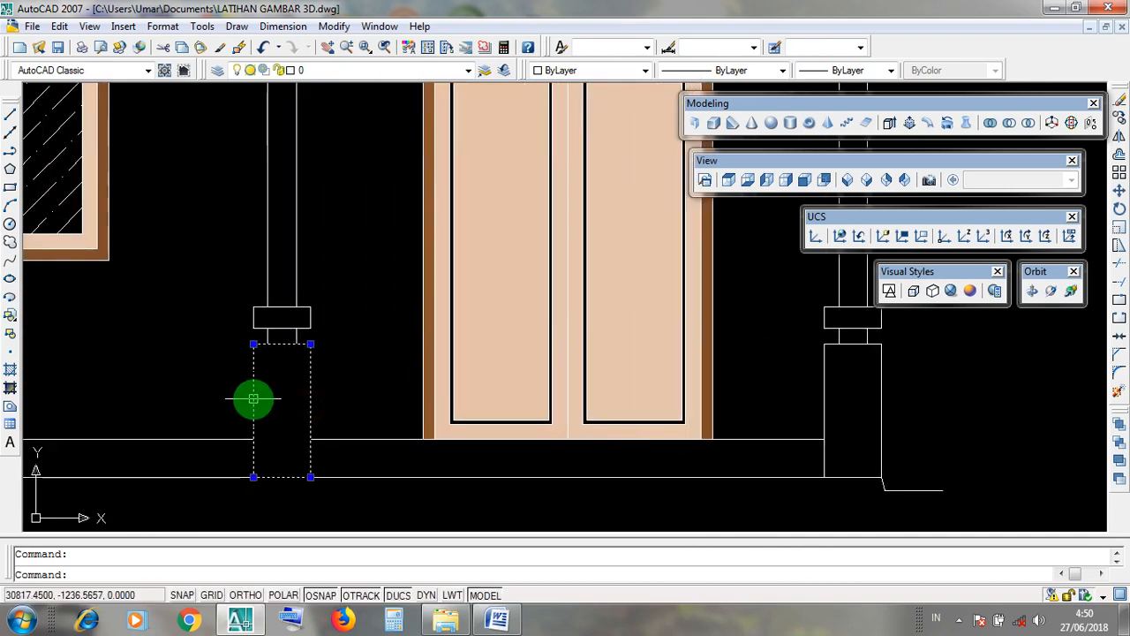
scroll(365, 433, down, 3)
key(Escape)
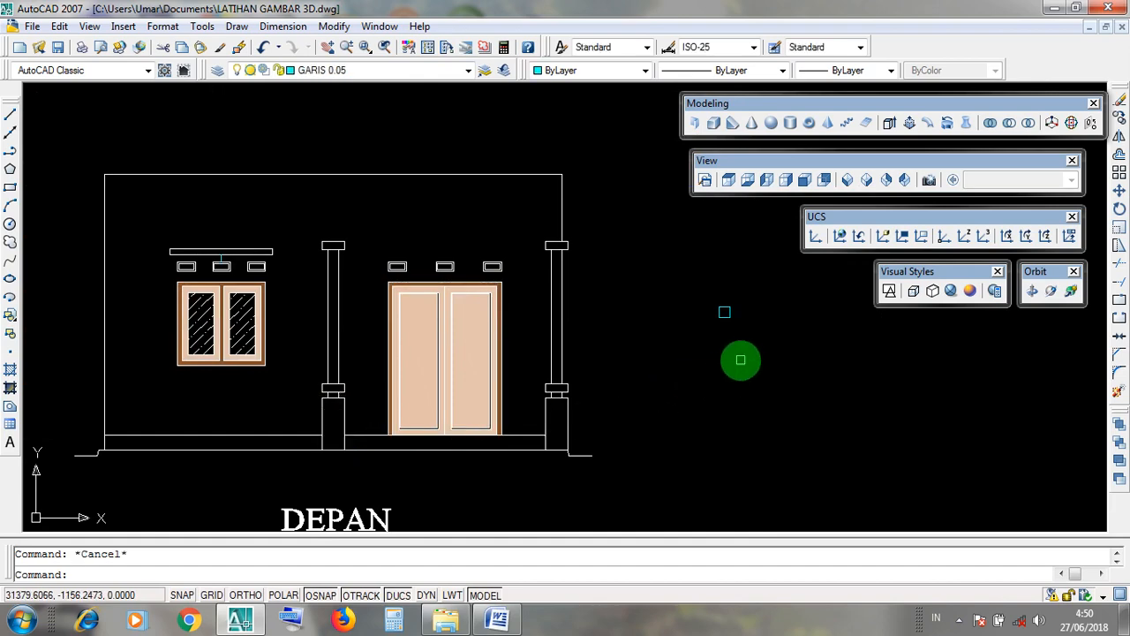
click(236, 27)
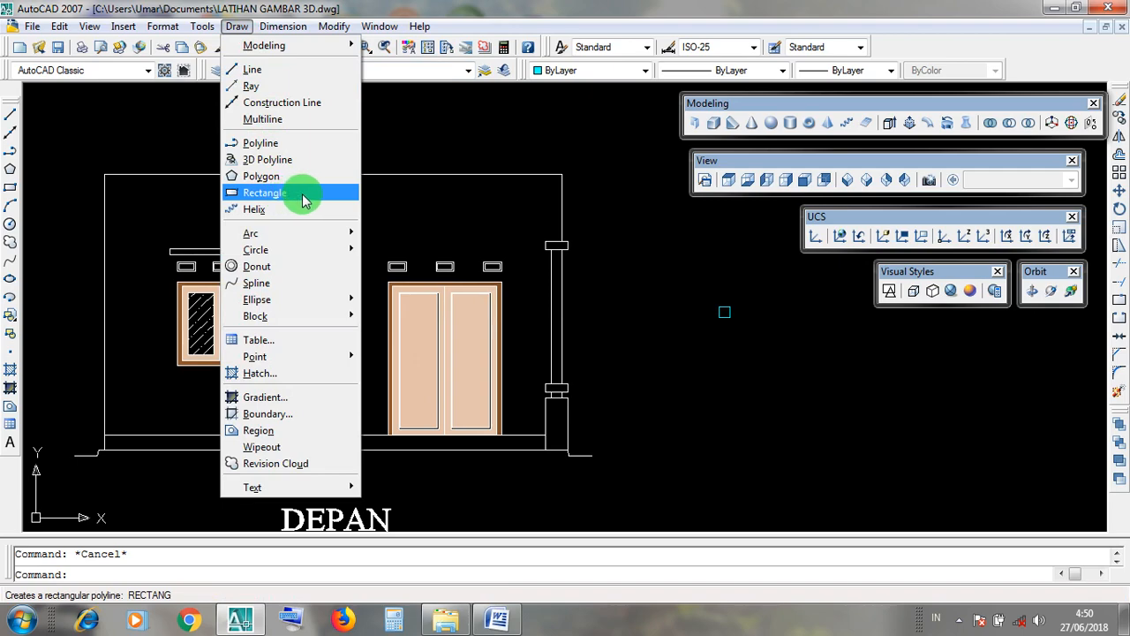
click(726, 440)
click(716, 424)
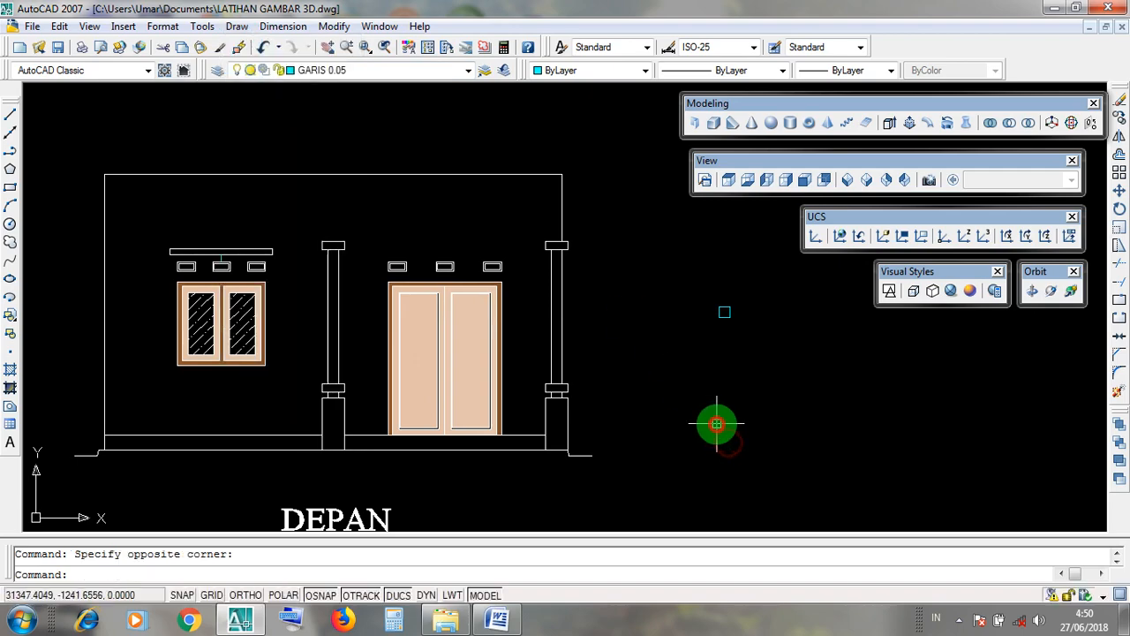
click(1050, 10)
click(498, 620)
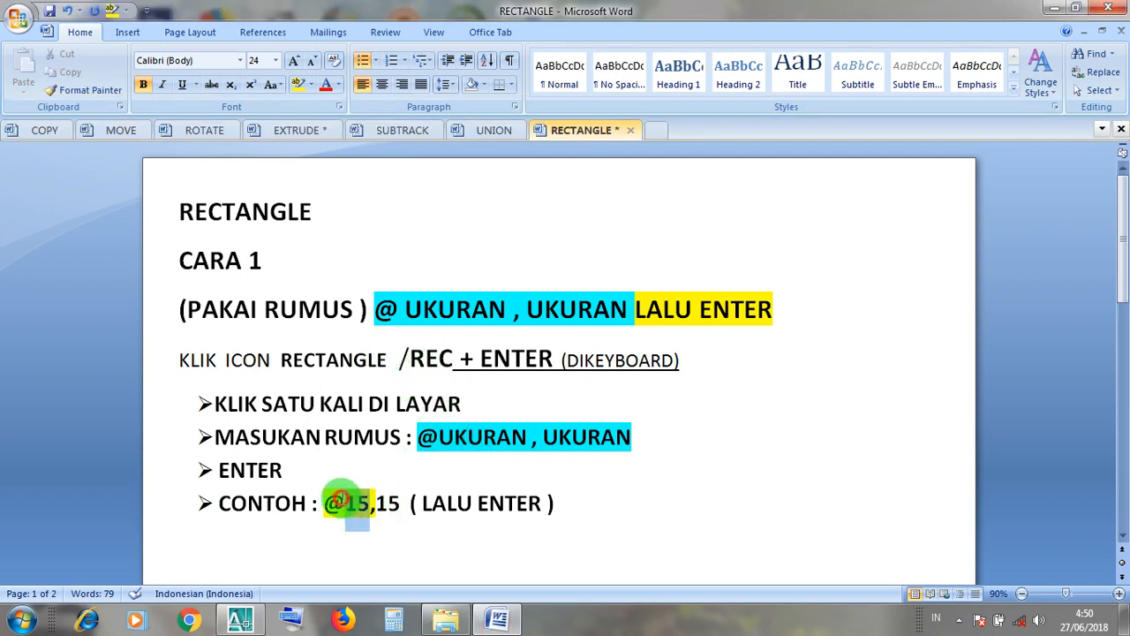
text(30)
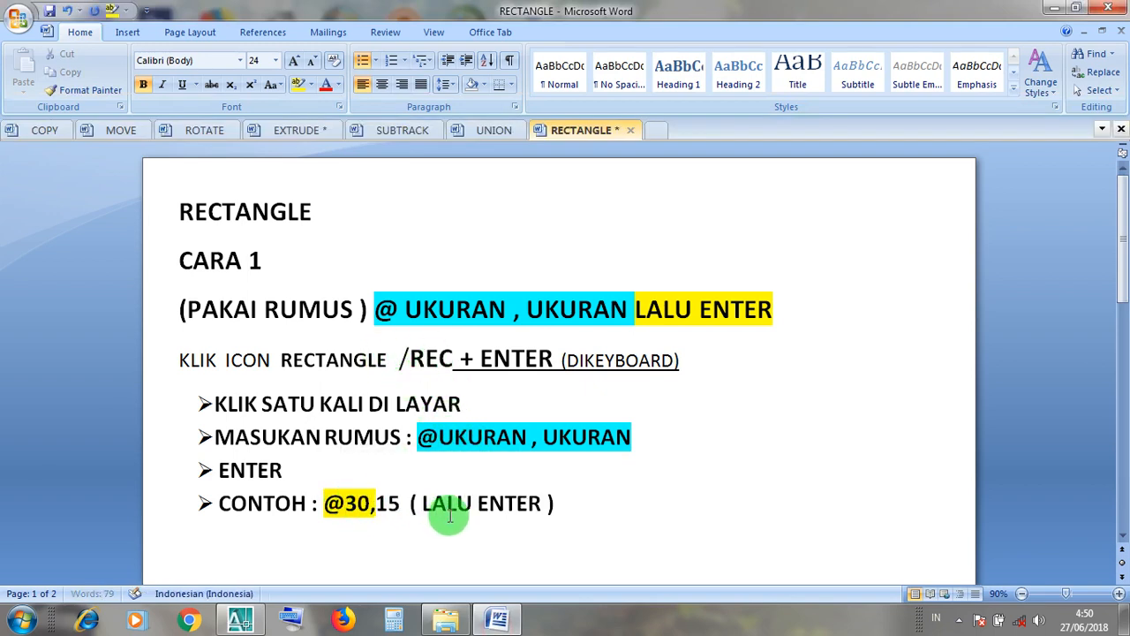
drag(403, 505, 378, 504)
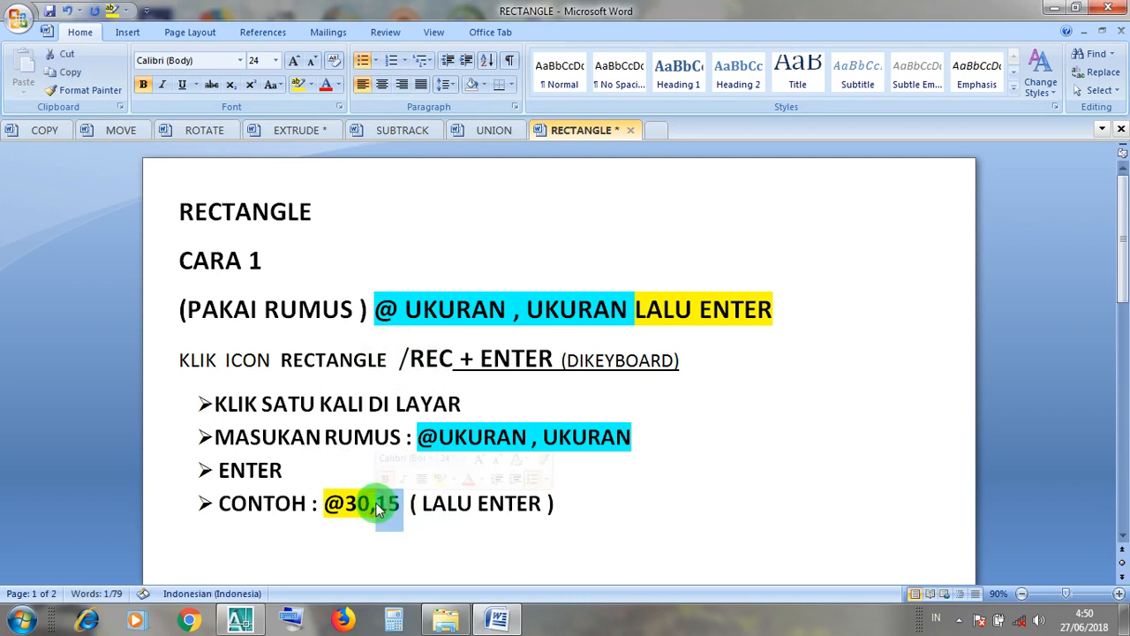
text(30)
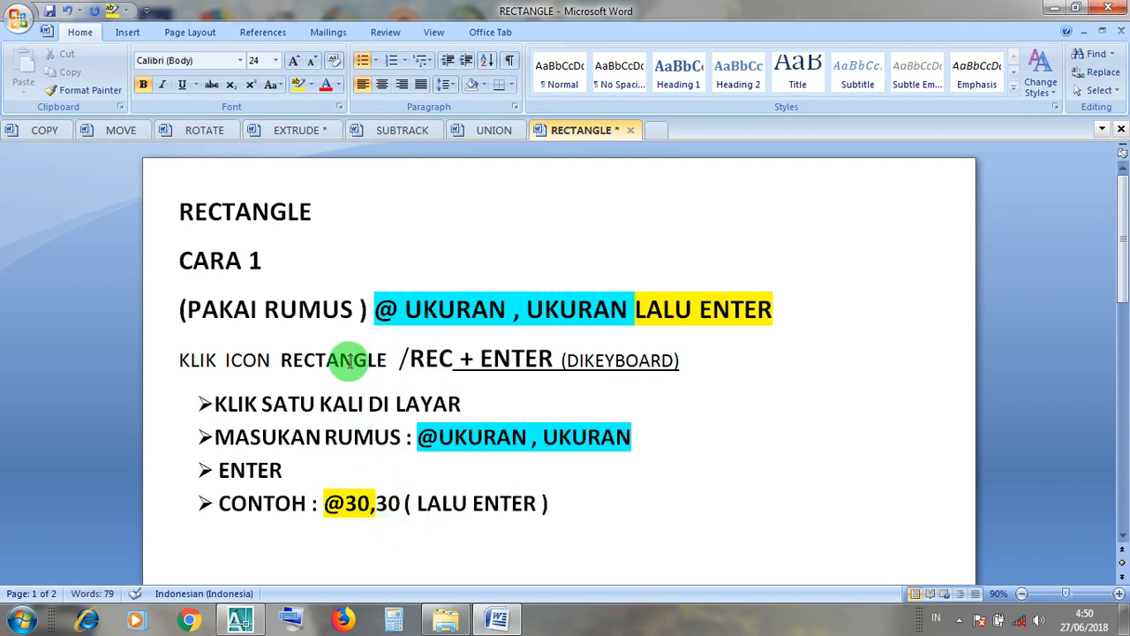
Review the CARA 1 steps for starting a rectangle and entering its size formula, and switch back to AutoCAD
click(380, 362)
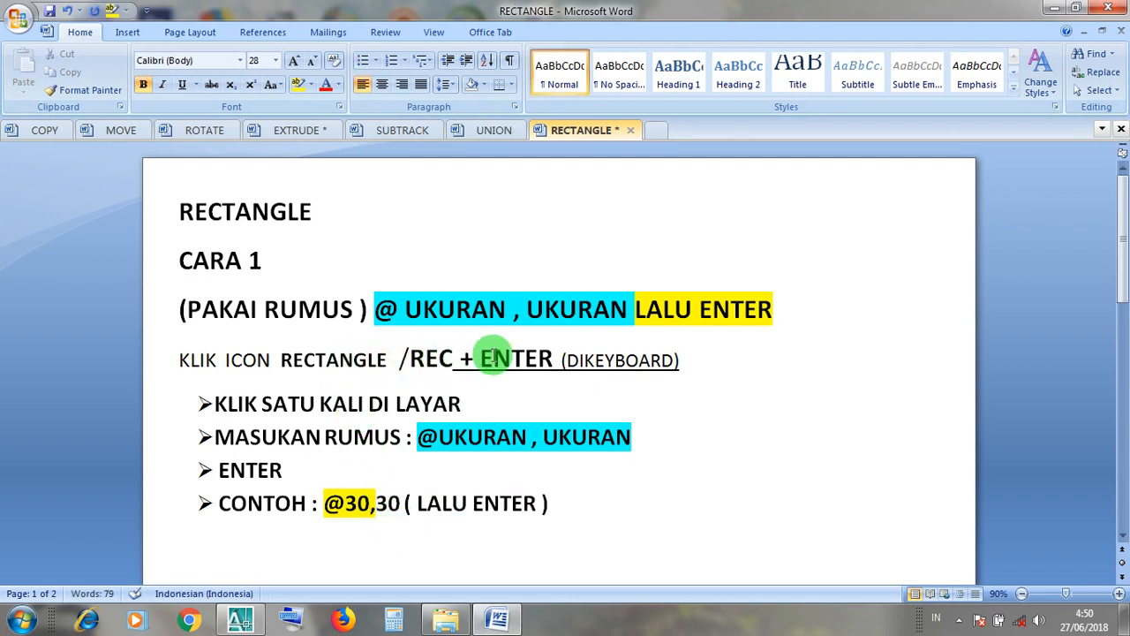
click(525, 358)
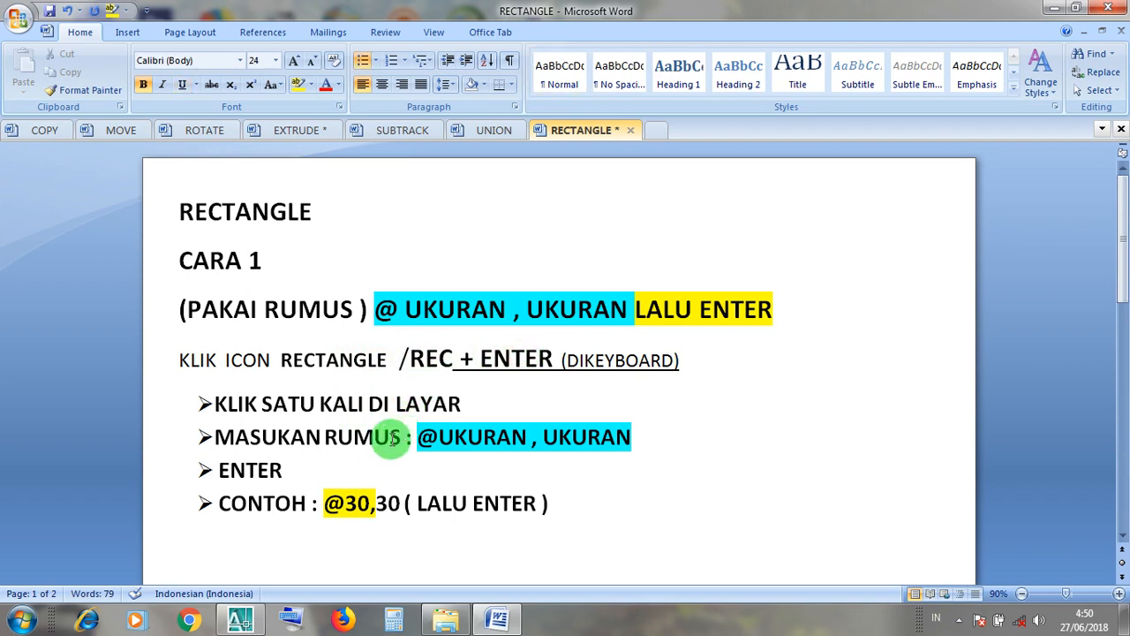
click(325, 474)
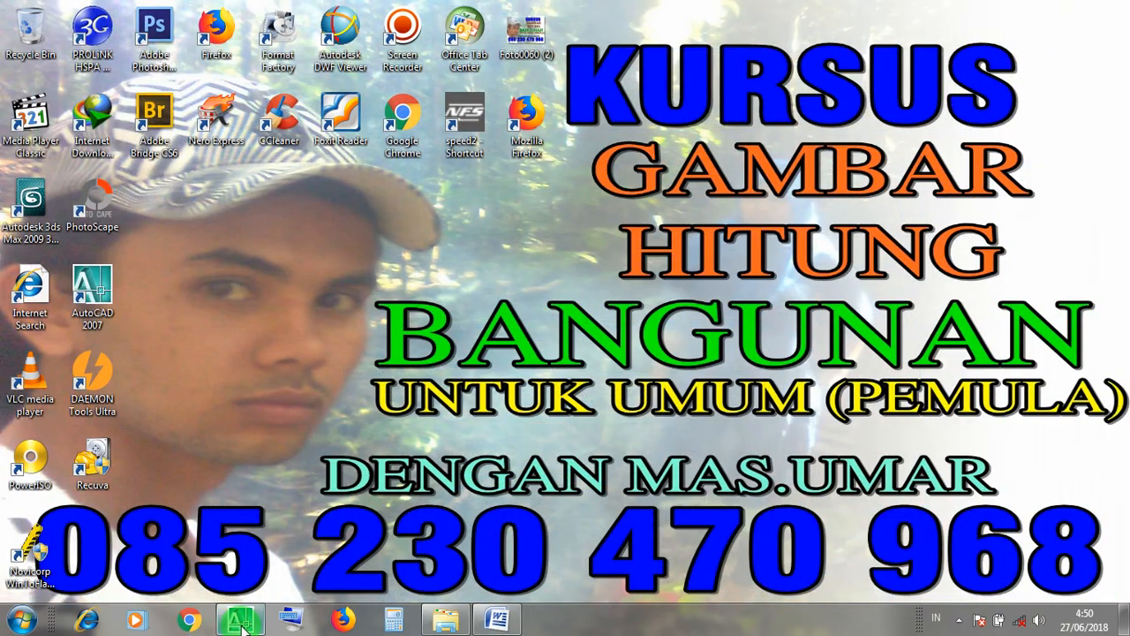
click(240, 622)
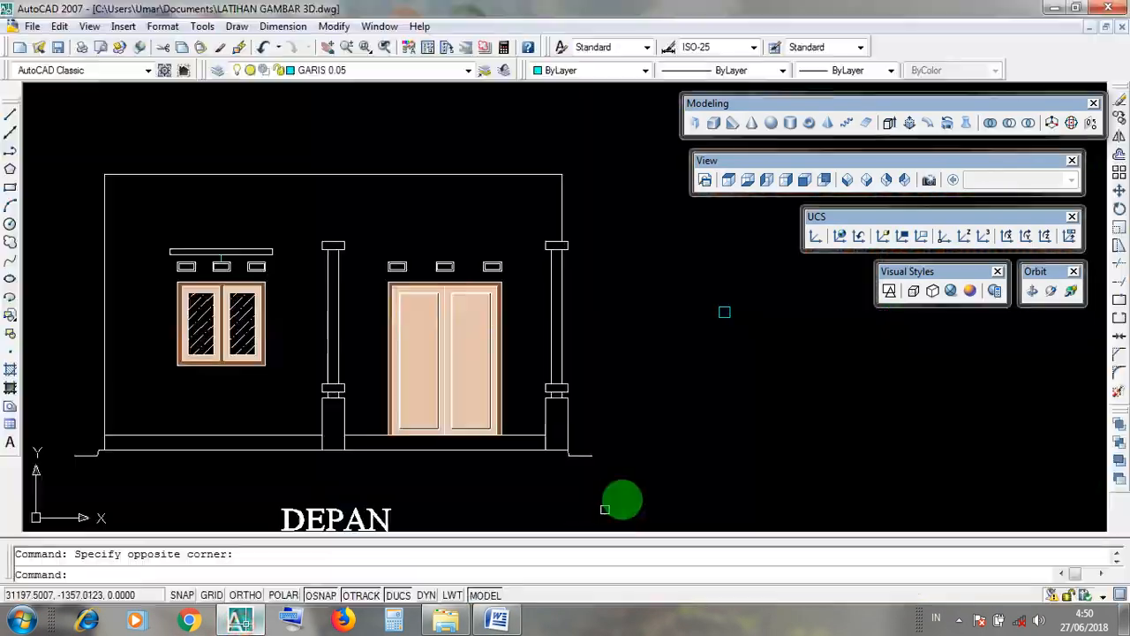
Examine the shaft of the right-hand terrace column in the DEPAN elevation by highlighting its lines, and clear the selection
scroll(707, 318, up, 4)
scroll(393, 342, down, 3)
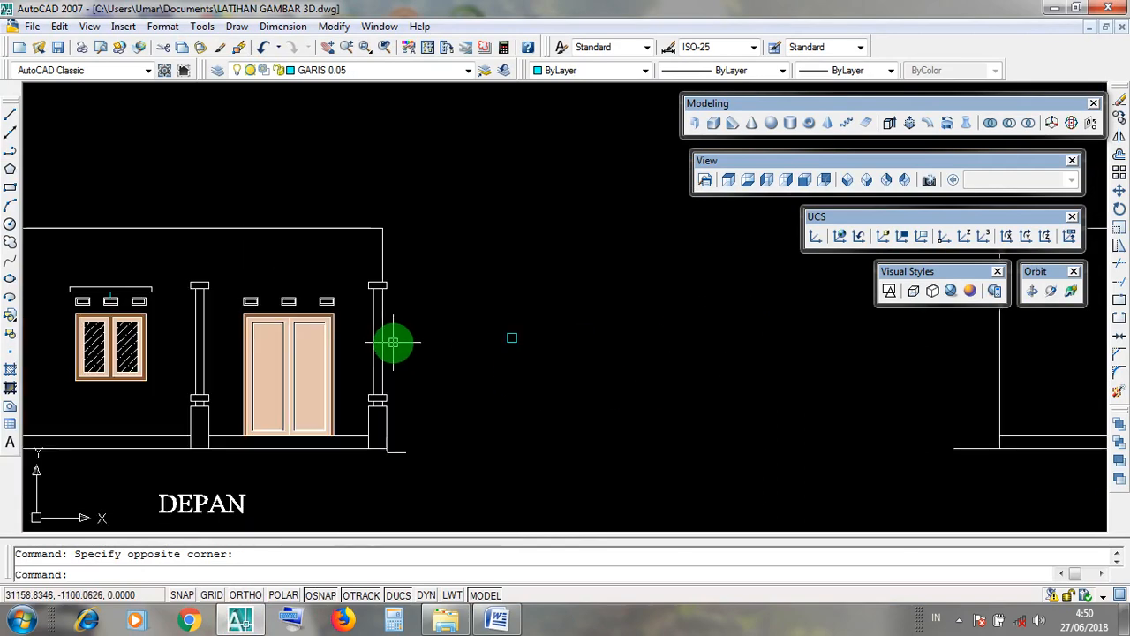
click(378, 345)
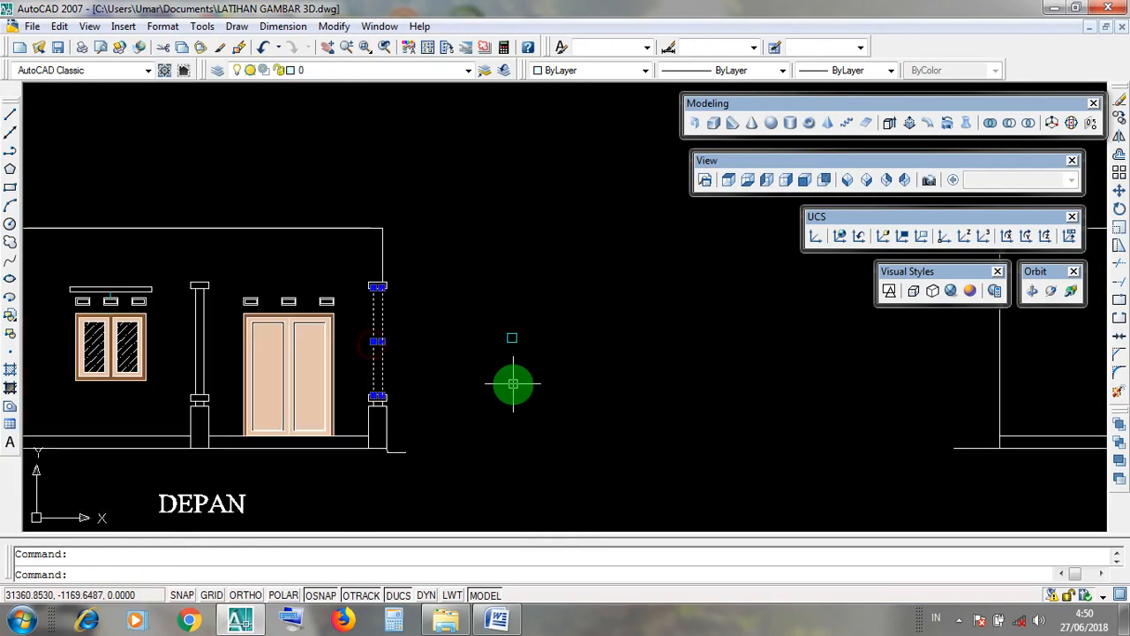
key(Escape)
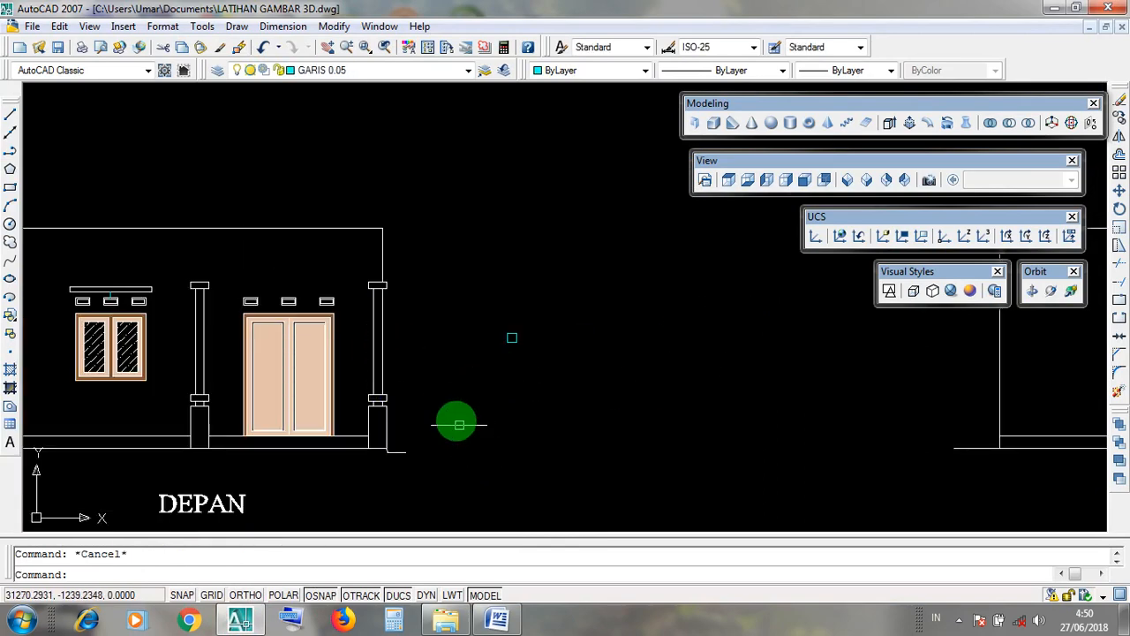
click(238, 27)
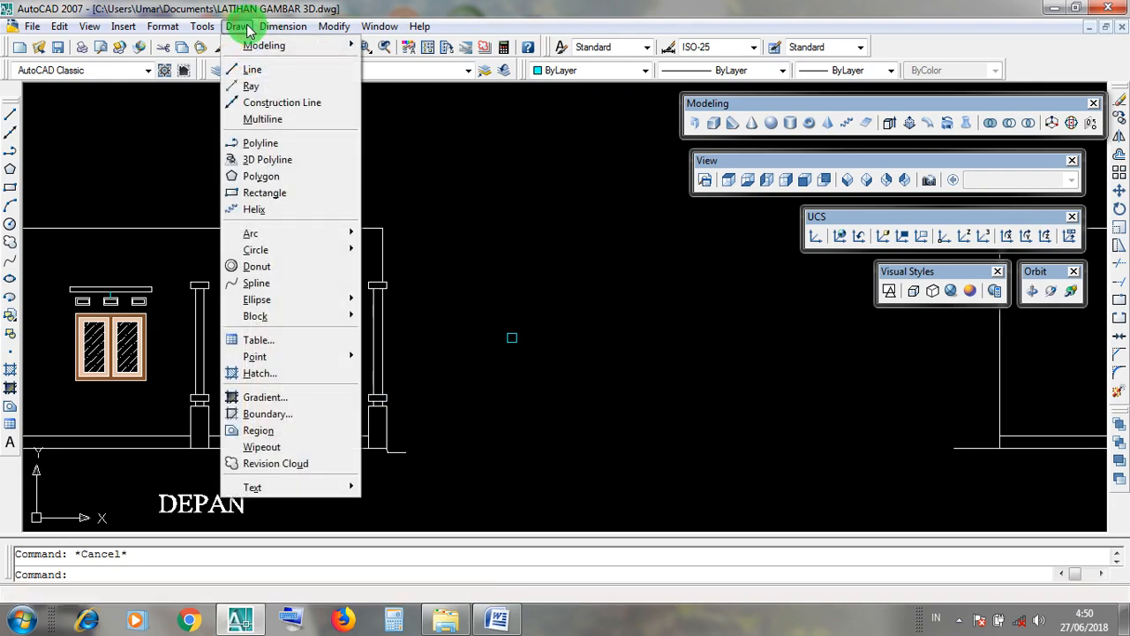
click(310, 199)
scroll(469, 341, up, 4)
click(470, 341)
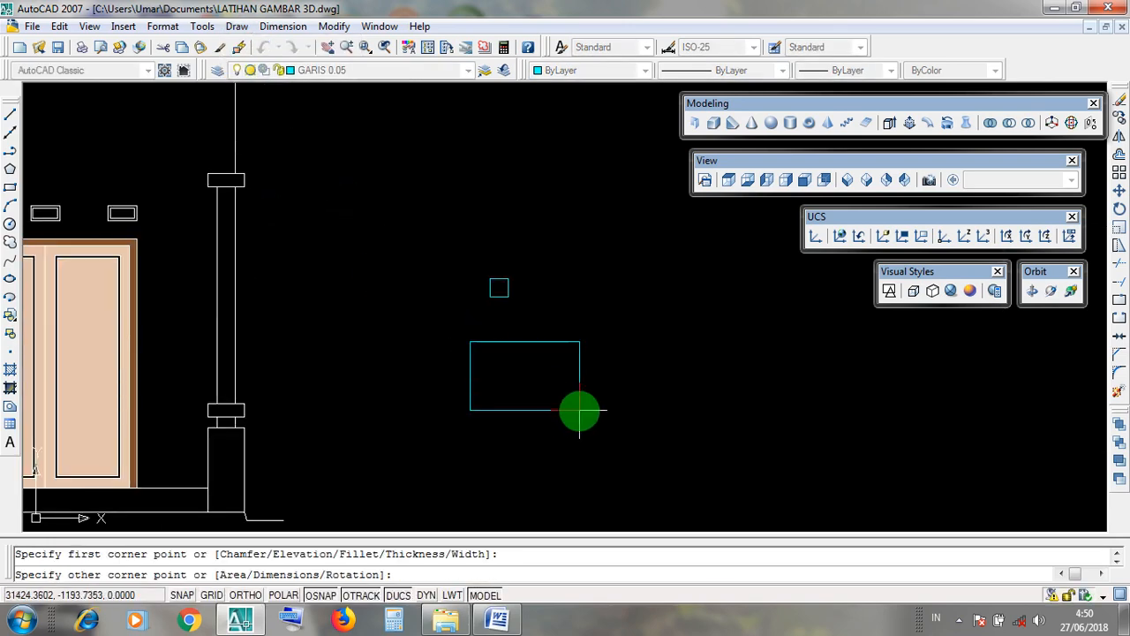
text(@)
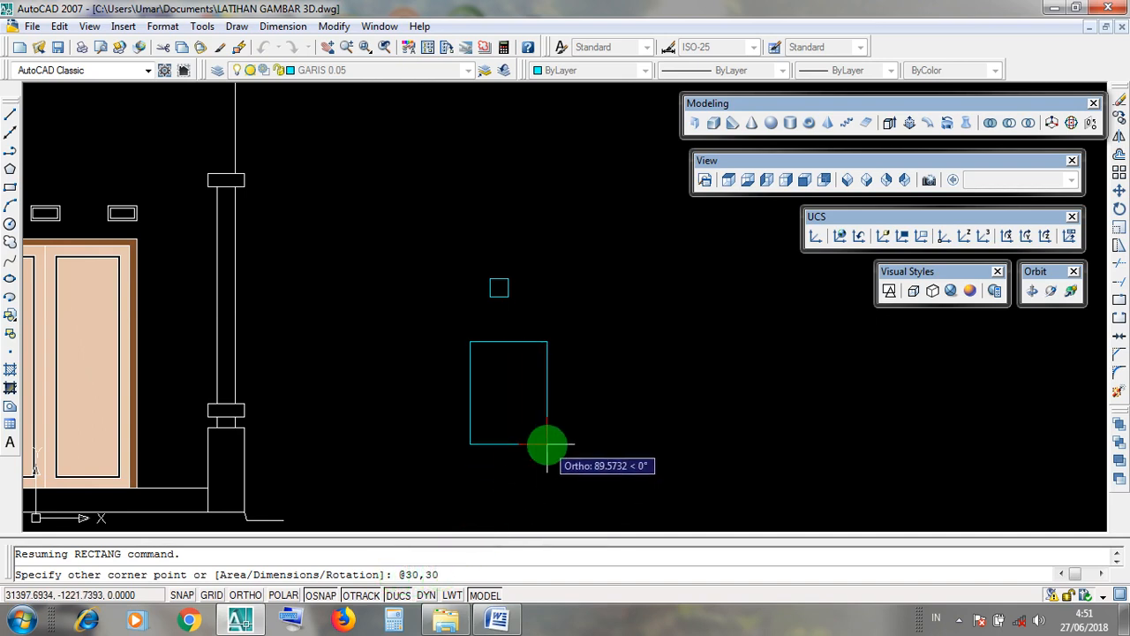
text(30,30)
key(Return)
scroll(467, 315, up, 3)
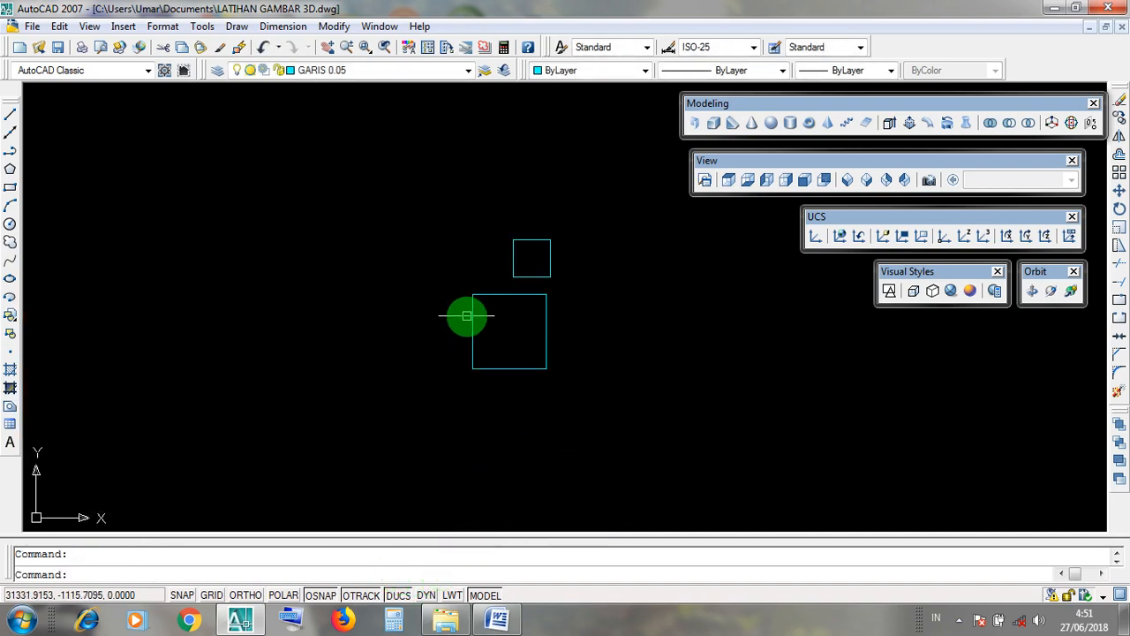
Highlight both rectangles to compare their sizes, clear the selection and view them beside the DEPAN elevation
click(546, 269)
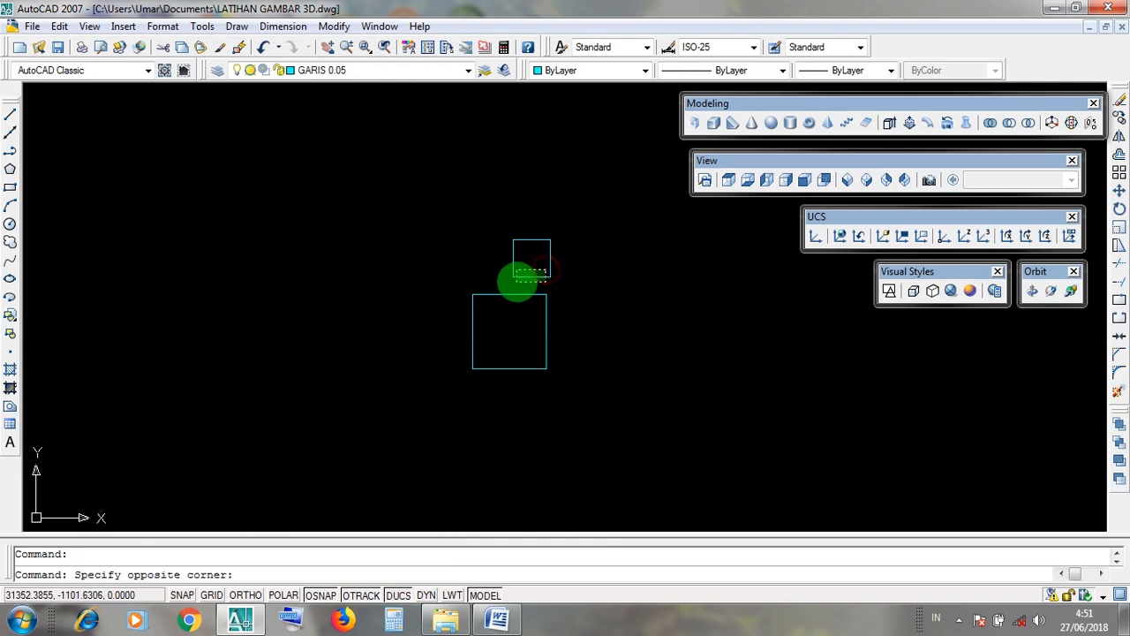
click(515, 285)
click(509, 294)
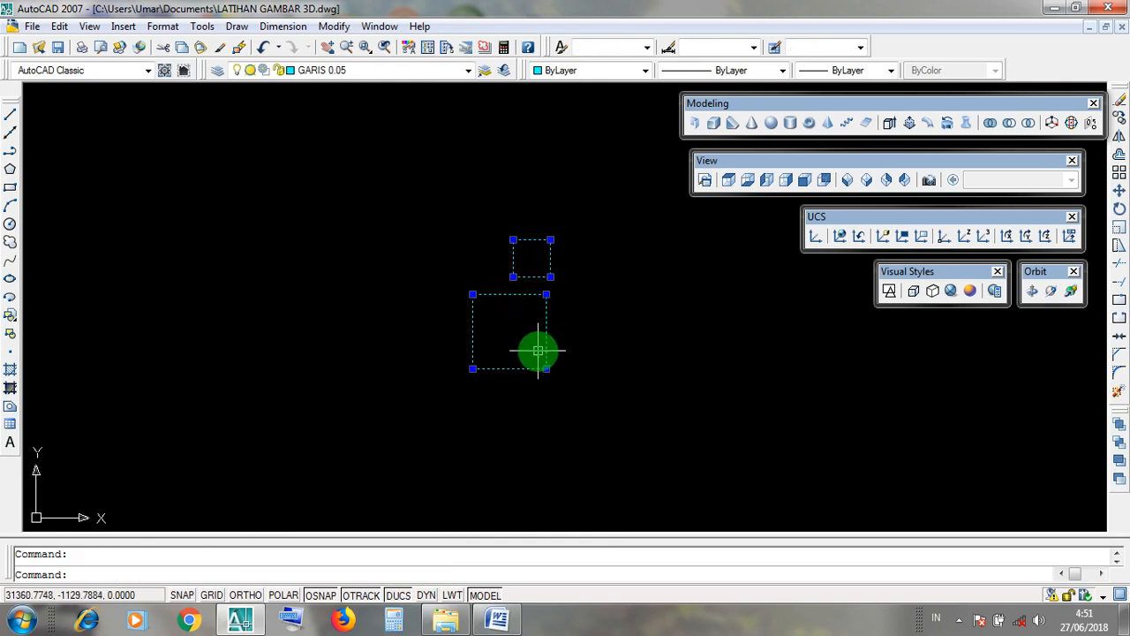
key(Escape)
scroll(538, 350, down, 2)
scroll(591, 372, down, 3)
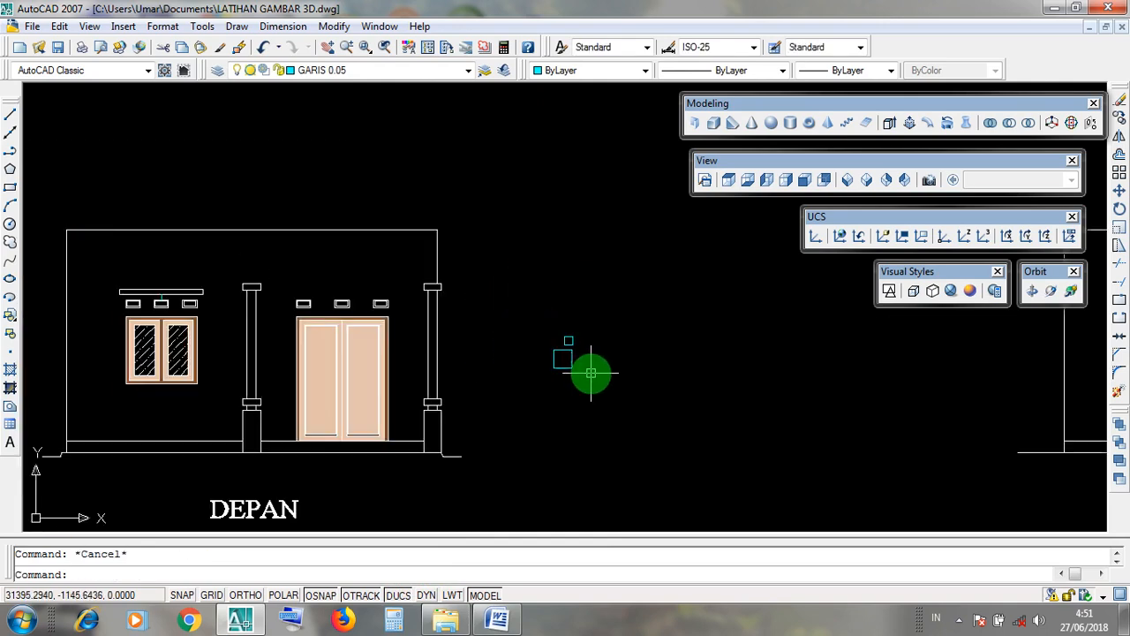
Move the small rectangle up and slightly left, farther clear of the 30 by 30 rectangle
scroll(565, 367, up, 3)
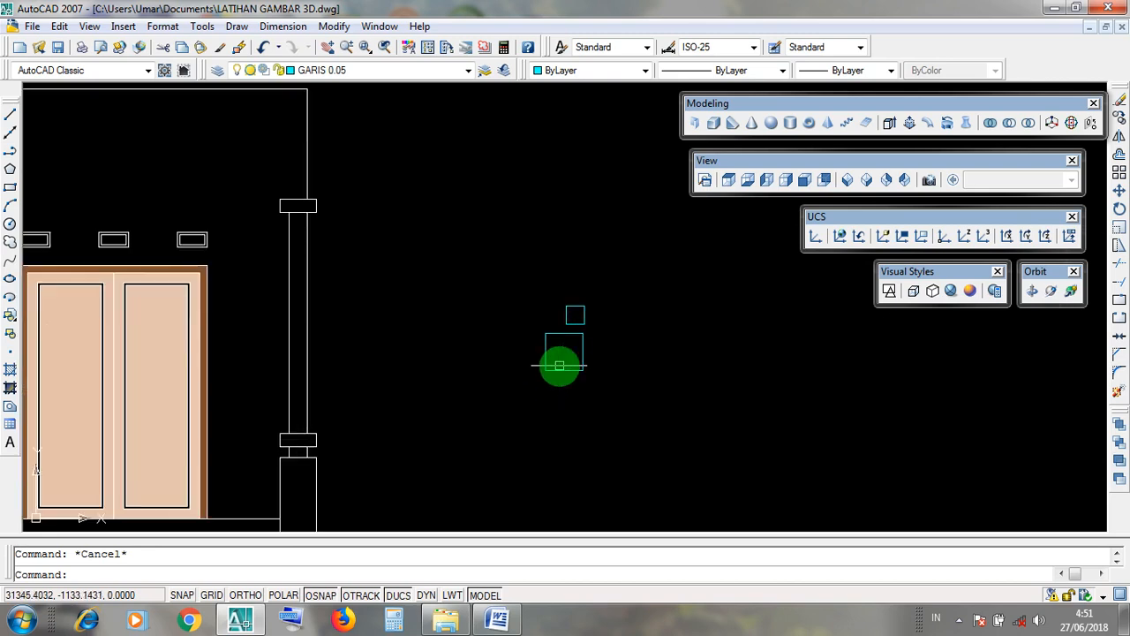
click(576, 316)
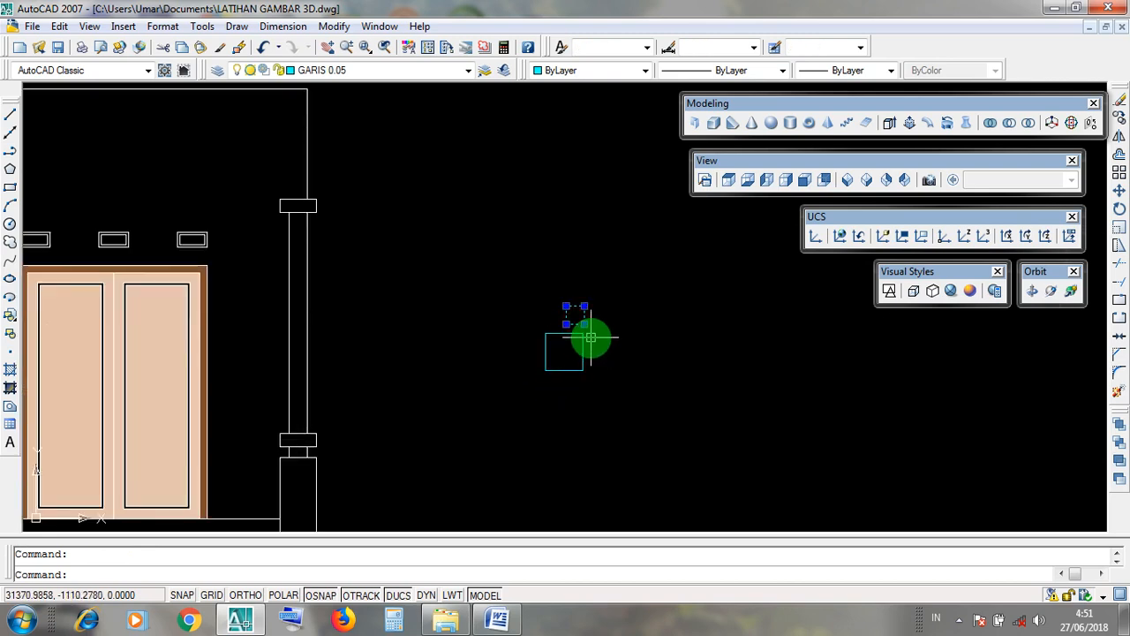
text(m)
key(Return)
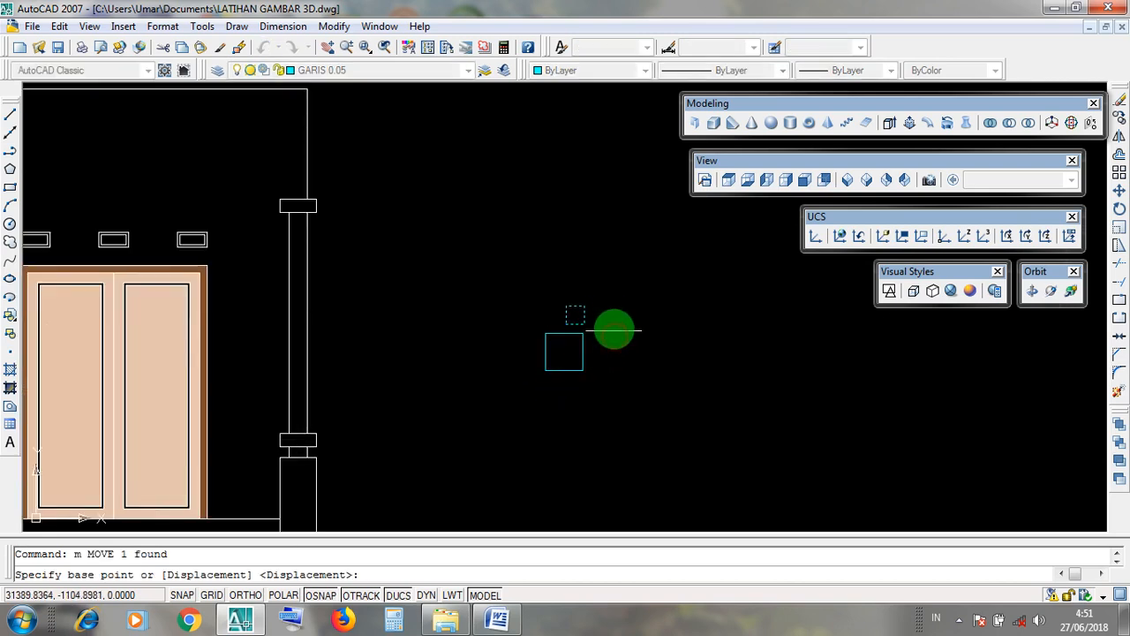
click(584, 323)
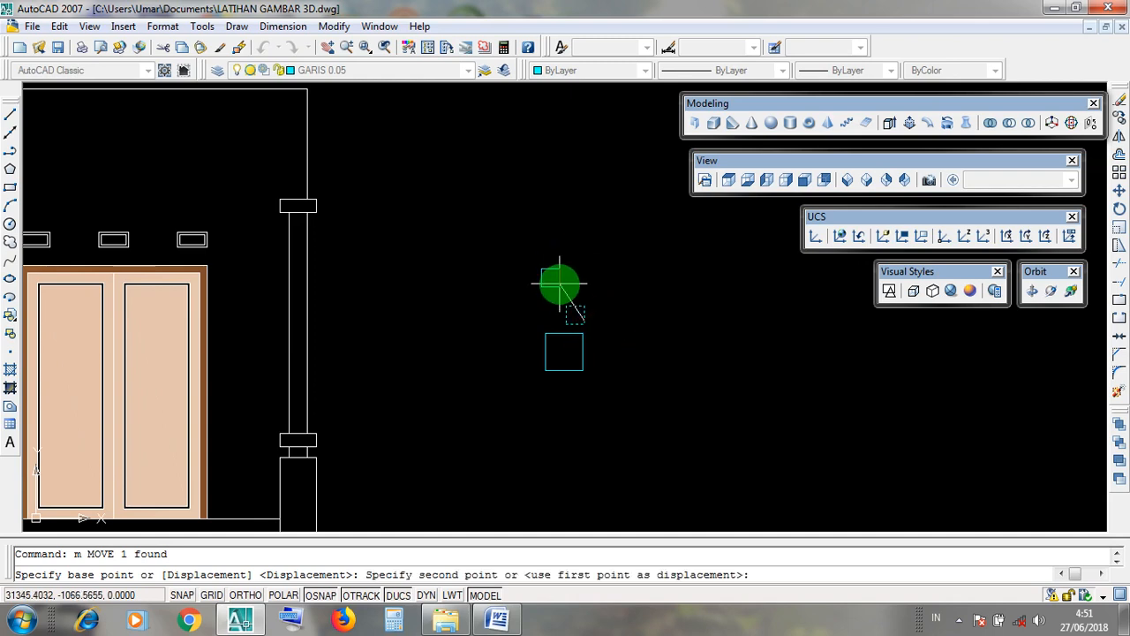
click(565, 281)
middle_drag(631, 328, 650, 356)
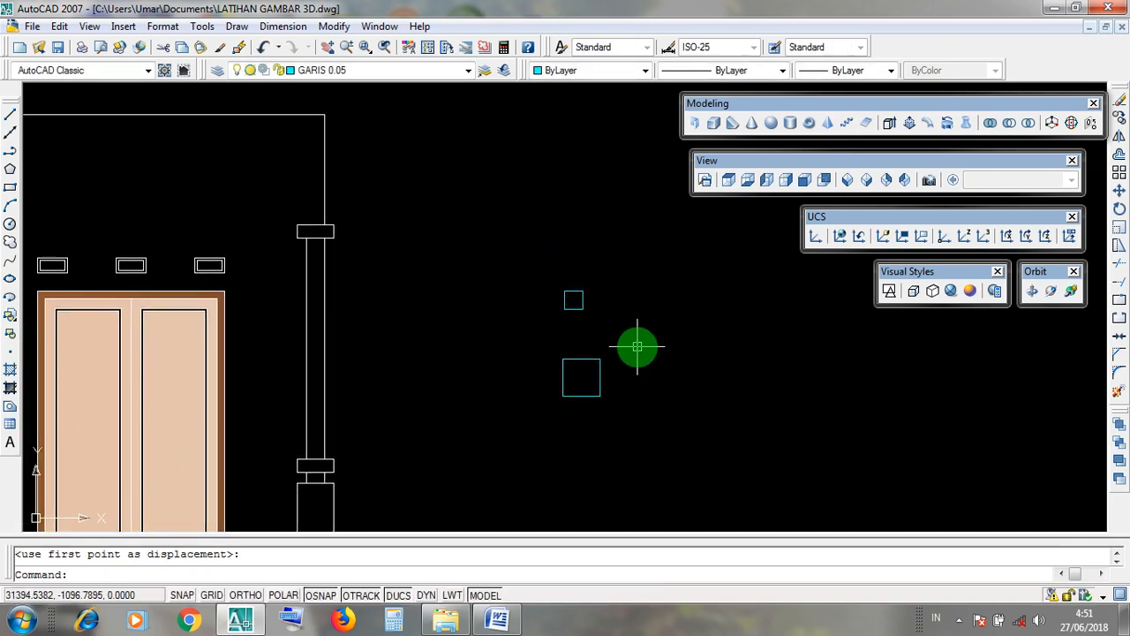
scroll(638, 346, down, 4)
scroll(607, 345, up, 3)
click(610, 337)
click(577, 277)
key(Escape)
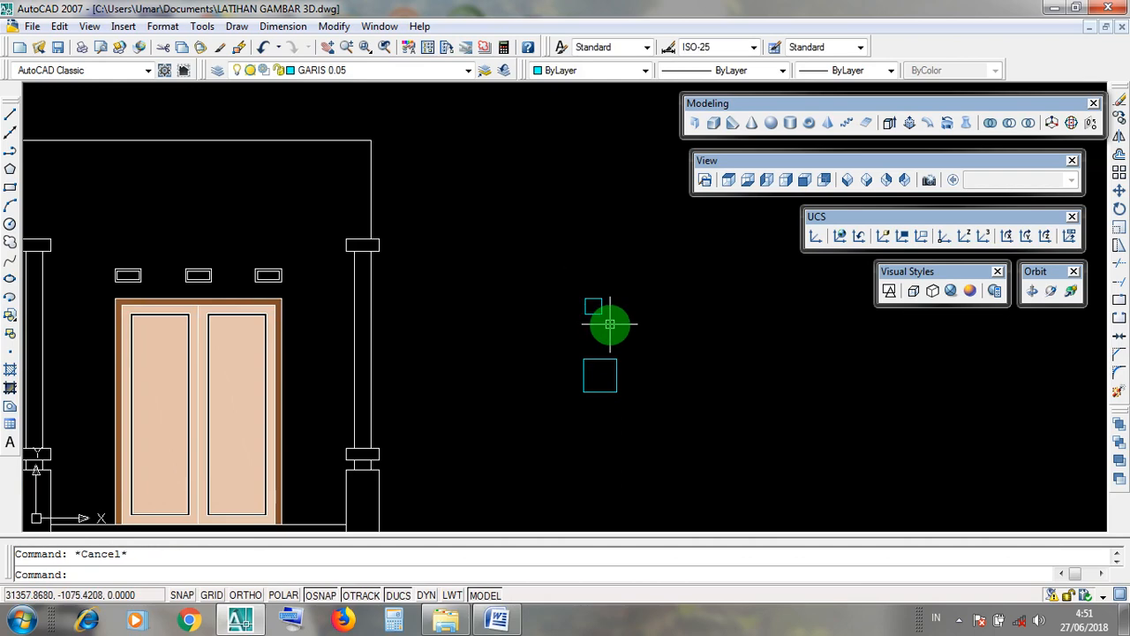
Examine the small rectangle and the left terrace column's base and cap in the DEPAN elevation by highlighting them, and clear the selection
click(609, 326)
click(586, 296)
key(Escape)
click(601, 325)
click(575, 277)
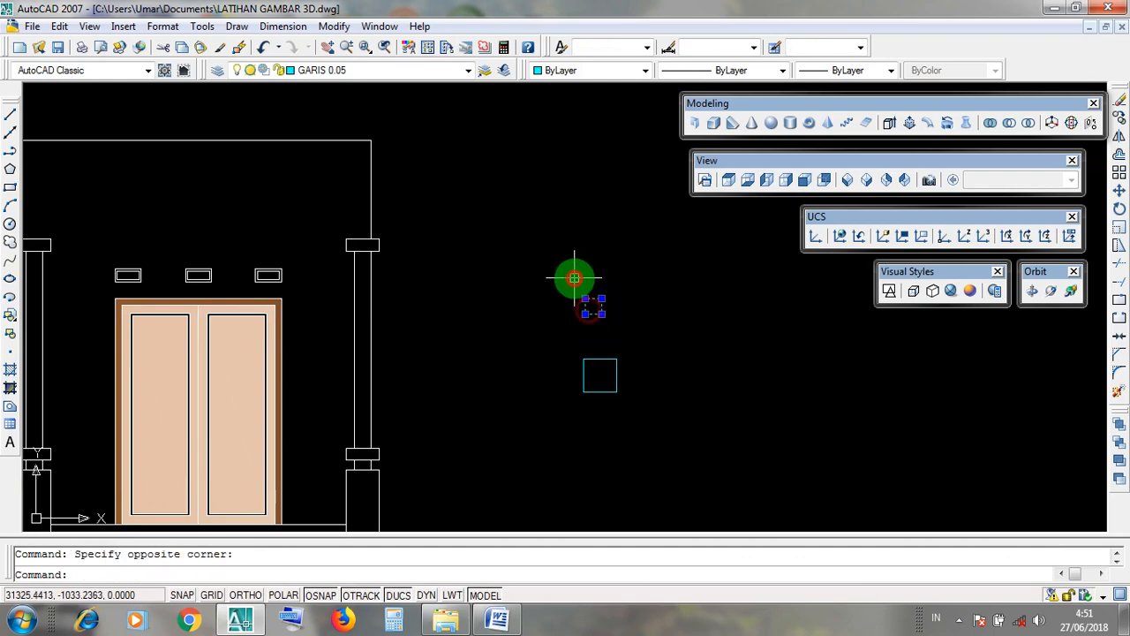
key(Escape)
click(606, 324)
click(574, 277)
scroll(654, 324, down, 4)
scroll(373, 414, up, 3)
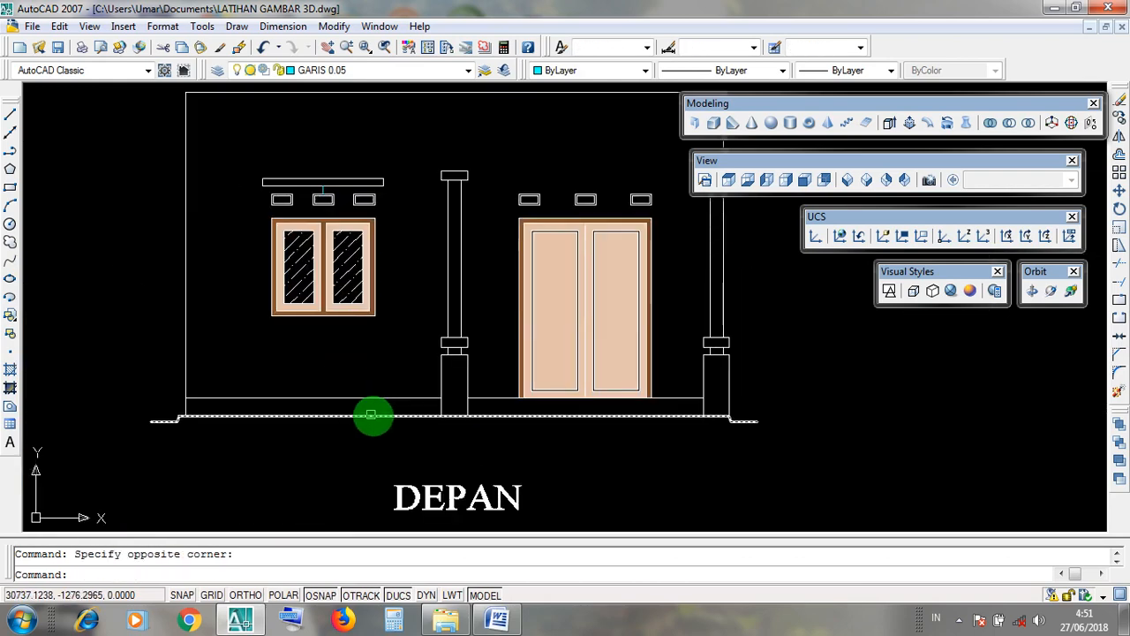
key(Escape)
middle_drag(442, 429, 334, 501)
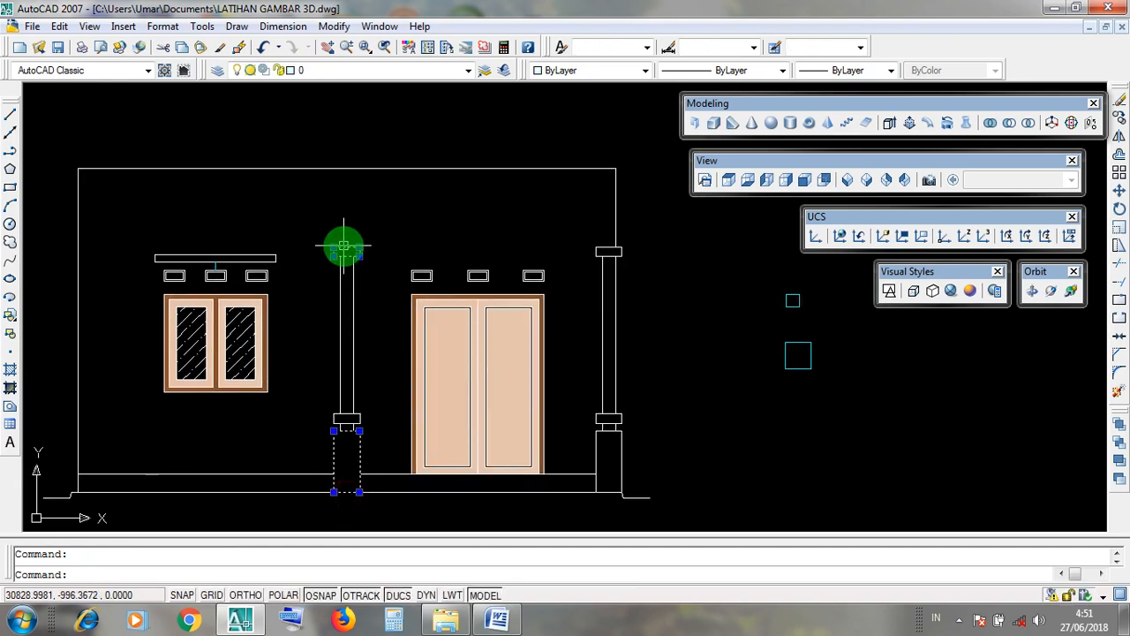
key(Escape)
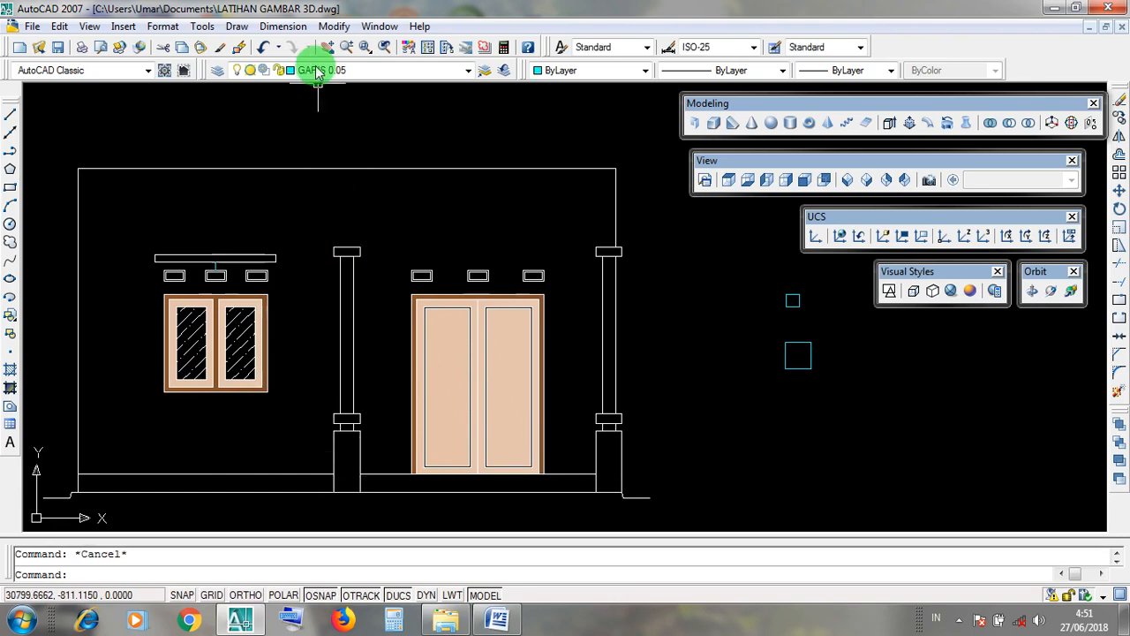
Add a vertical linear dimension over the left terrace column's full height, from its base to its cap, placed beside the DEPAN elevation
click(283, 27)
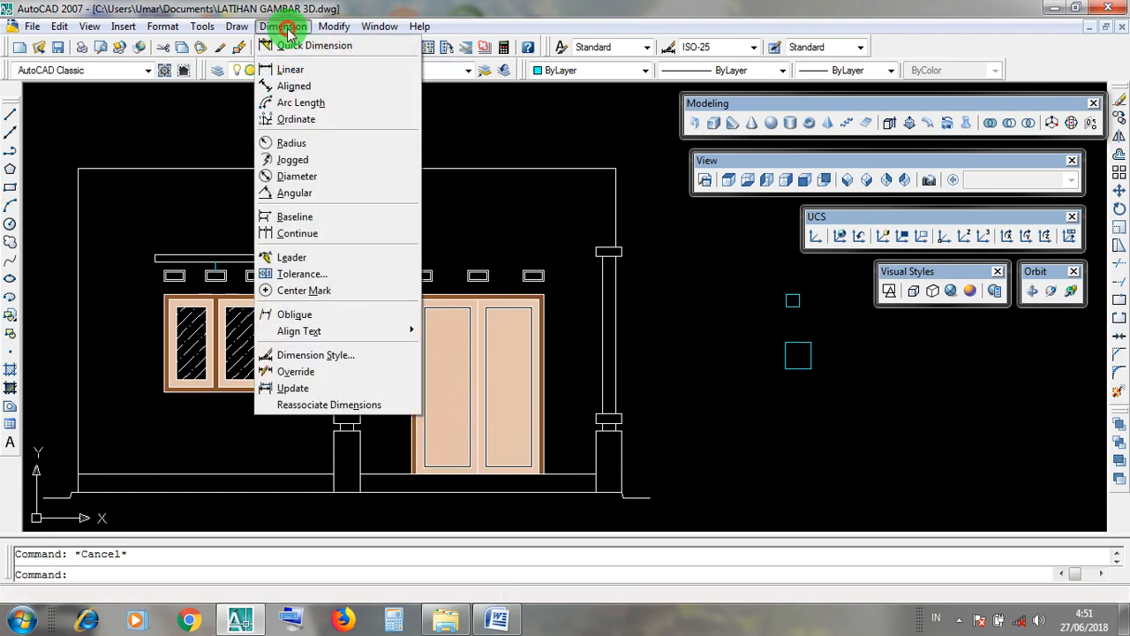
click(283, 27)
click(283, 27)
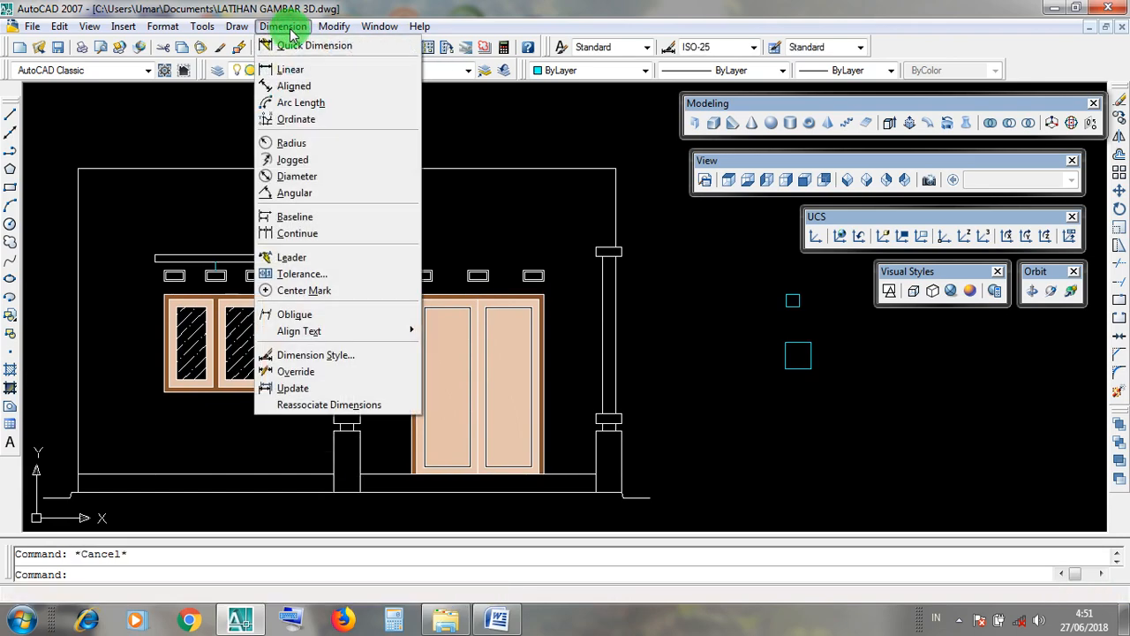
click(328, 71)
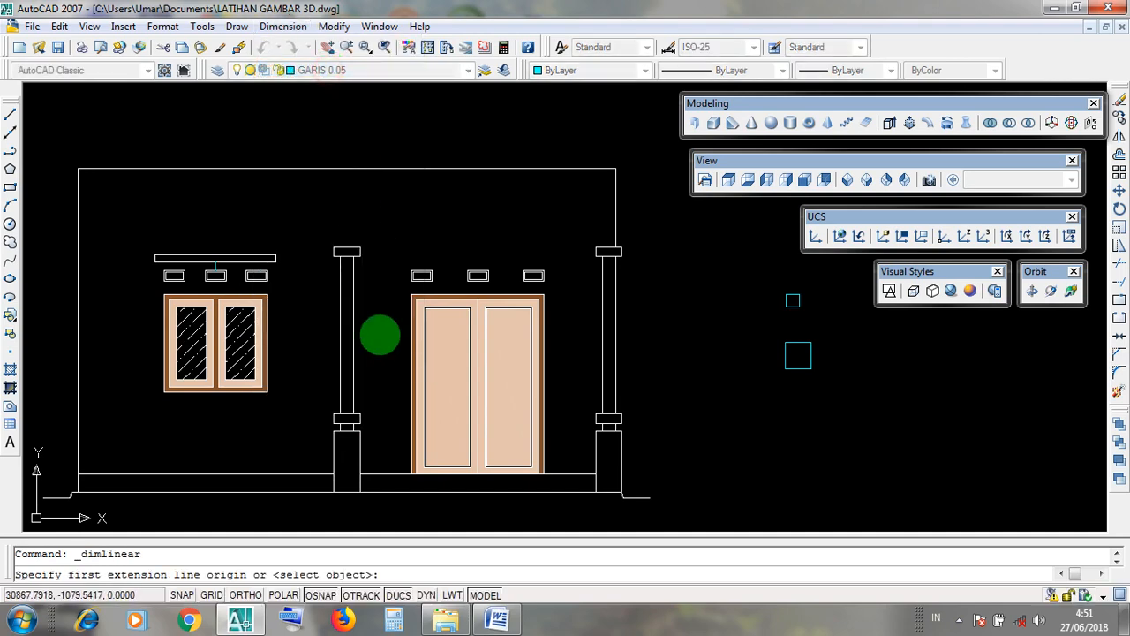
click(346, 493)
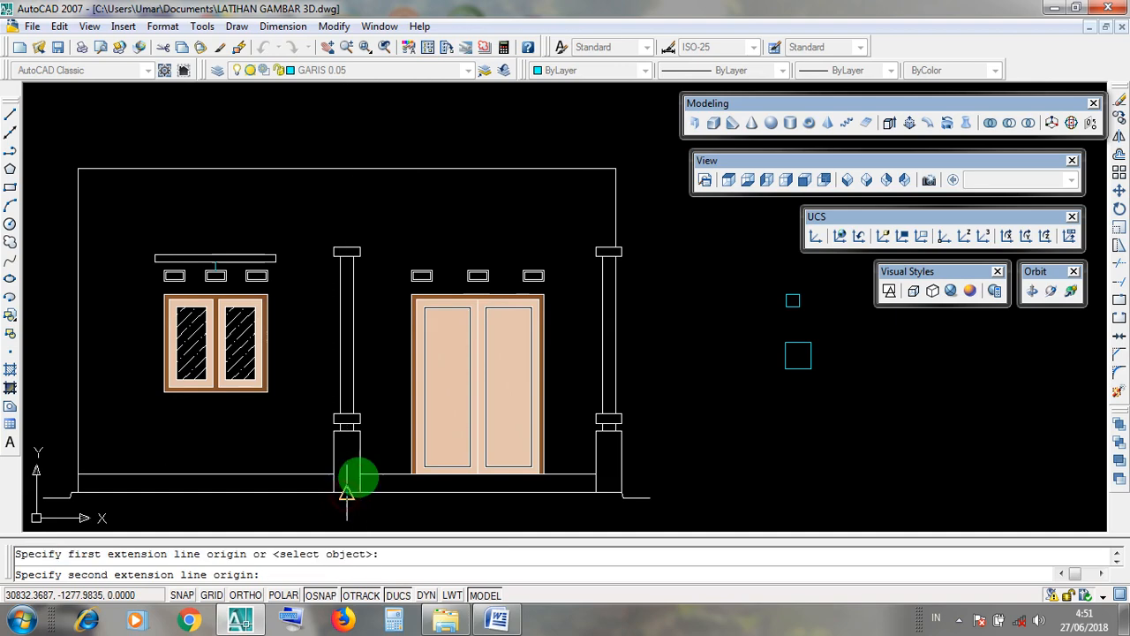
scroll(374, 282, up, 2)
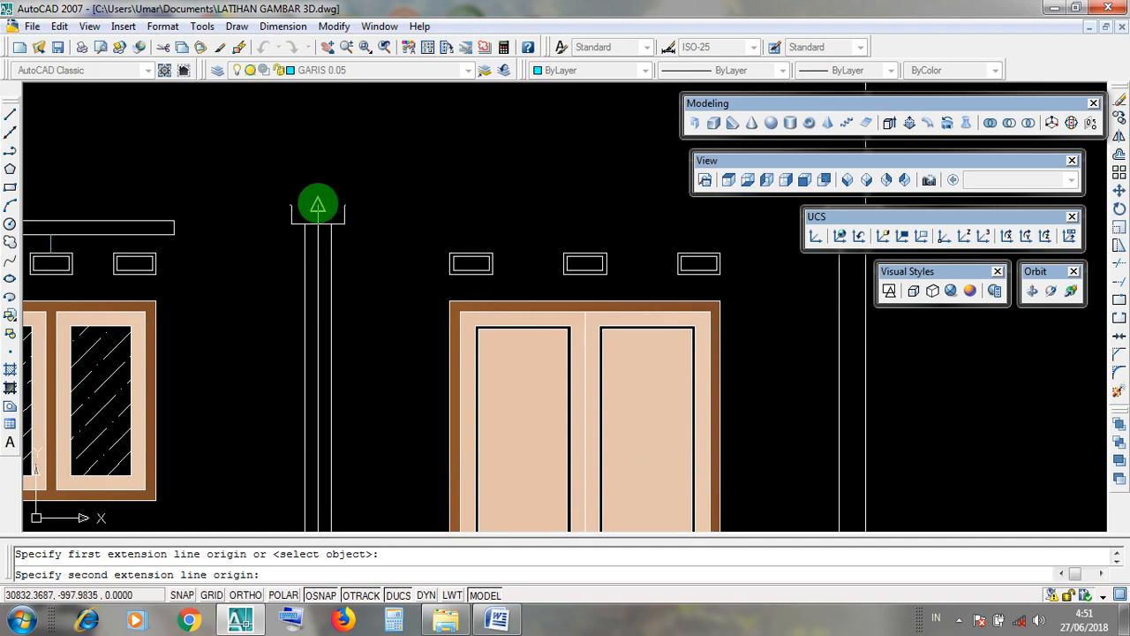
click(319, 205)
scroll(318, 204, down, 2)
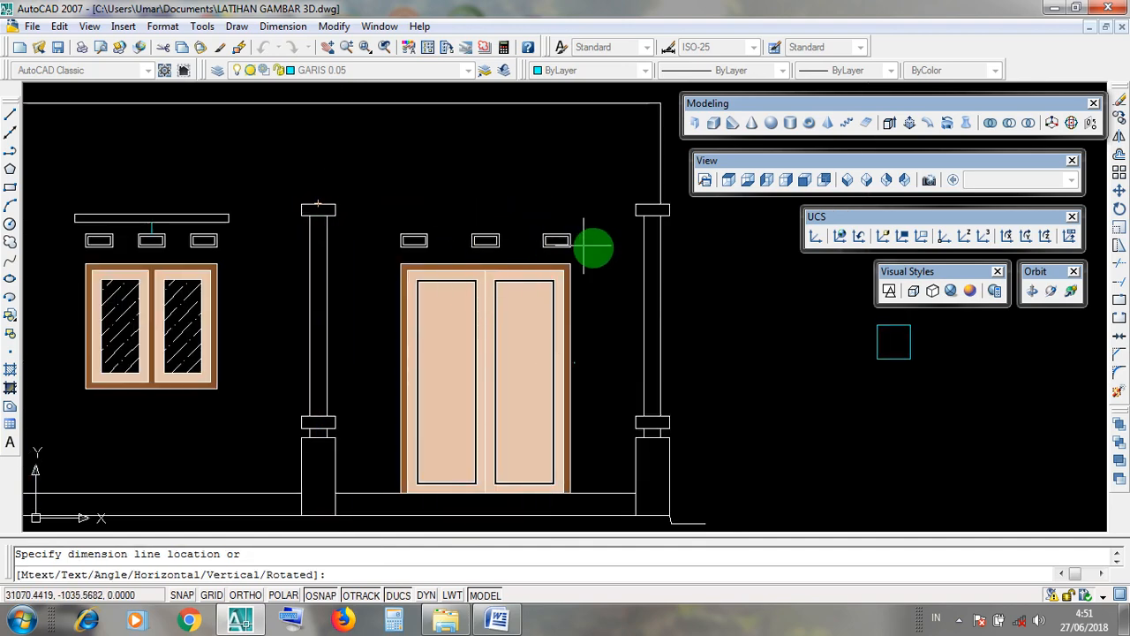
click(739, 268)
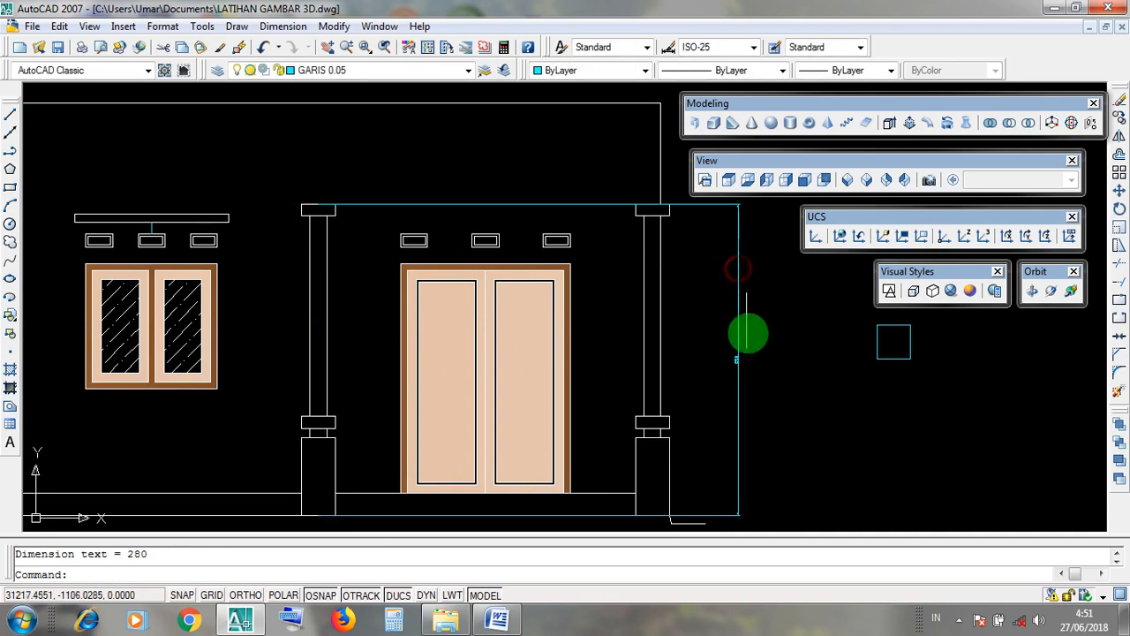
Read the column height dimension up close, highlight it to check the points it spans on the column, and clear the selection
scroll(740, 357, up, 4)
click(716, 274)
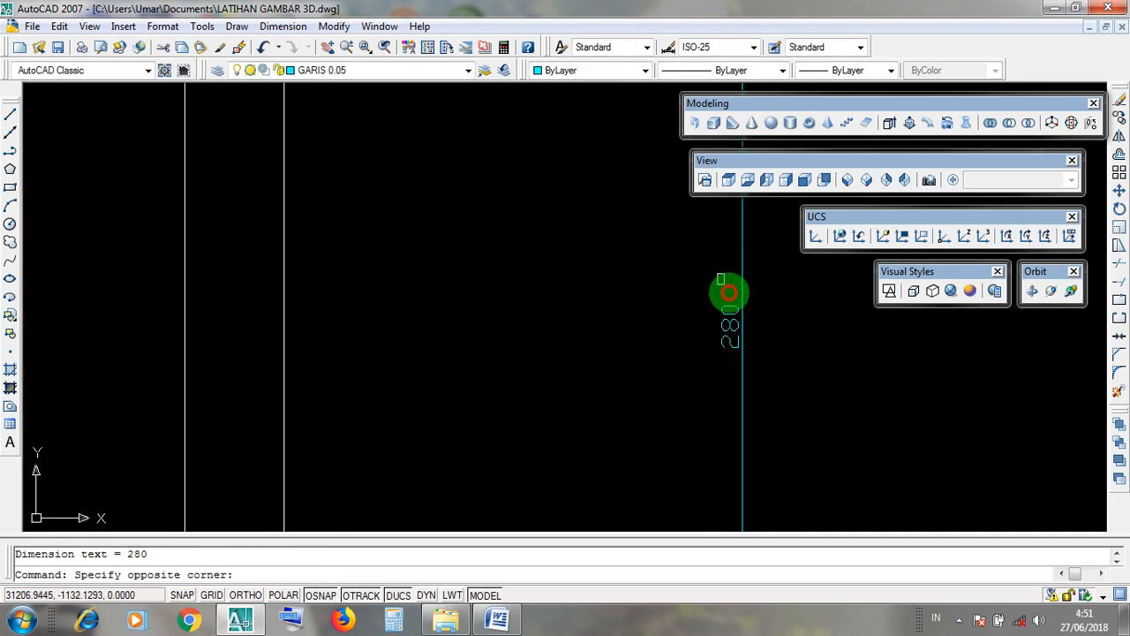
click(749, 373)
scroll(676, 402, down, 4)
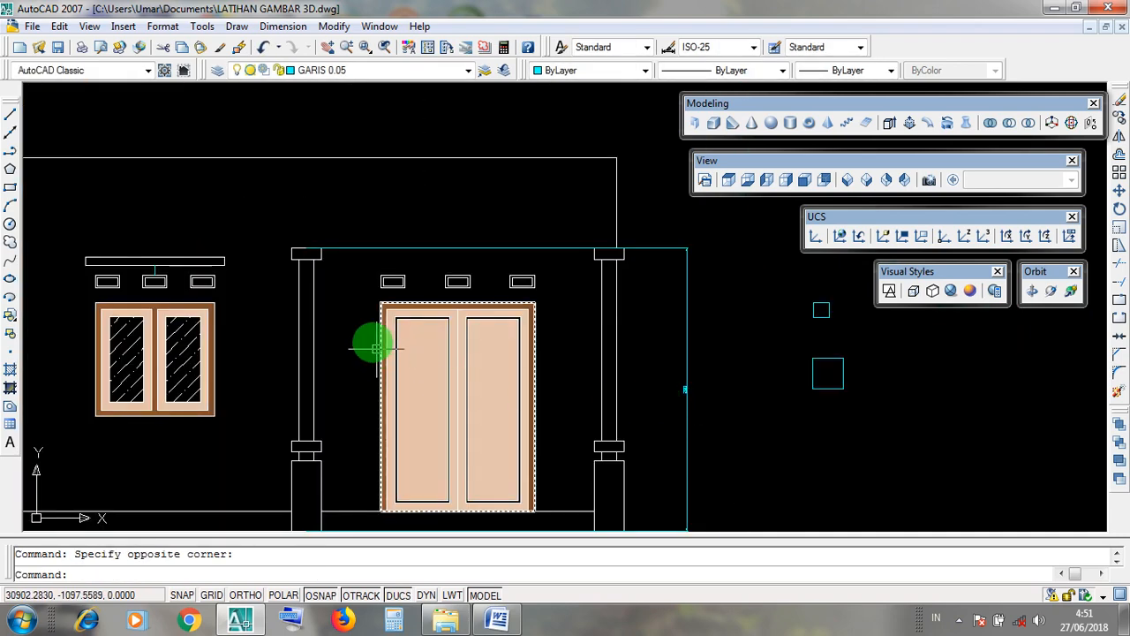
click(354, 251)
middle_drag(328, 255, 368, 206)
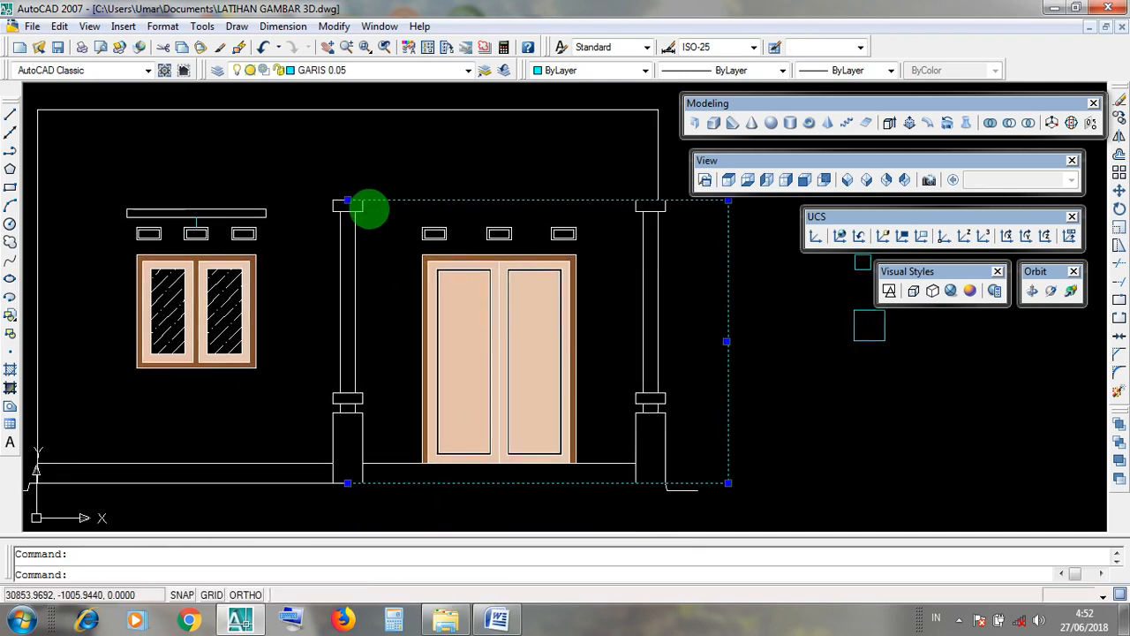
key(Escape)
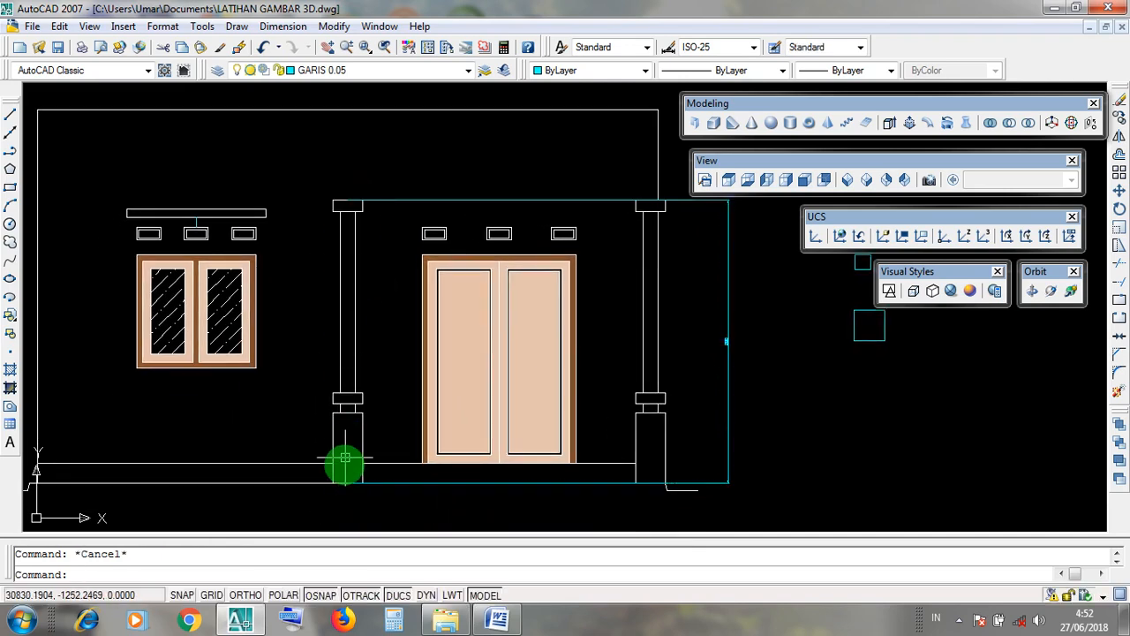
click(349, 491)
key(Escape)
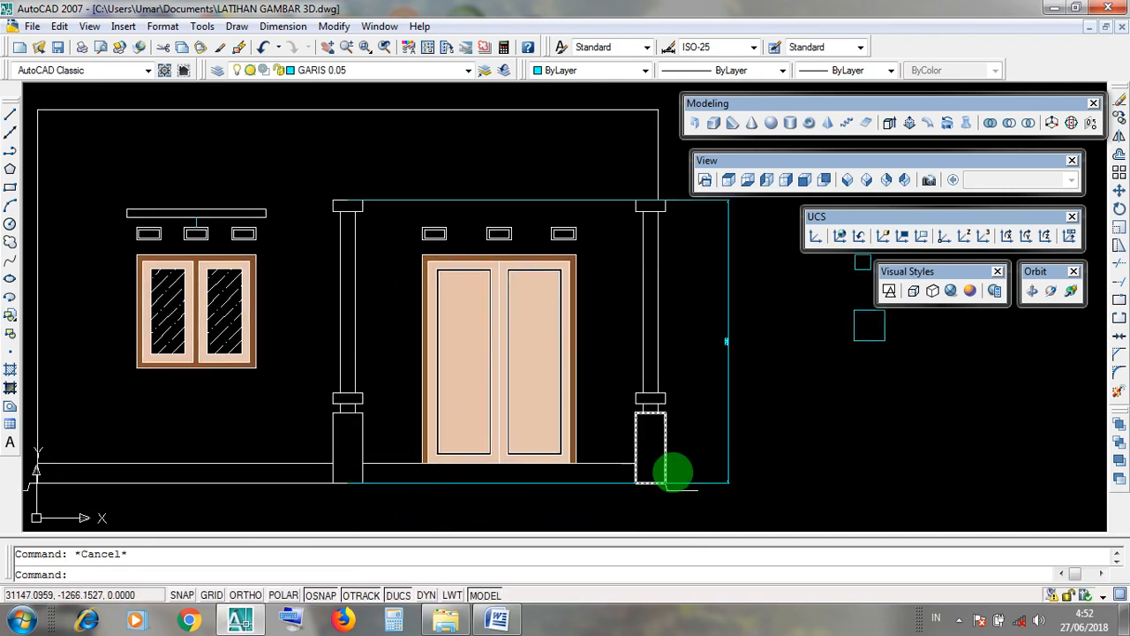
Delete the column height dimension from the DEPAN elevation
click(720, 479)
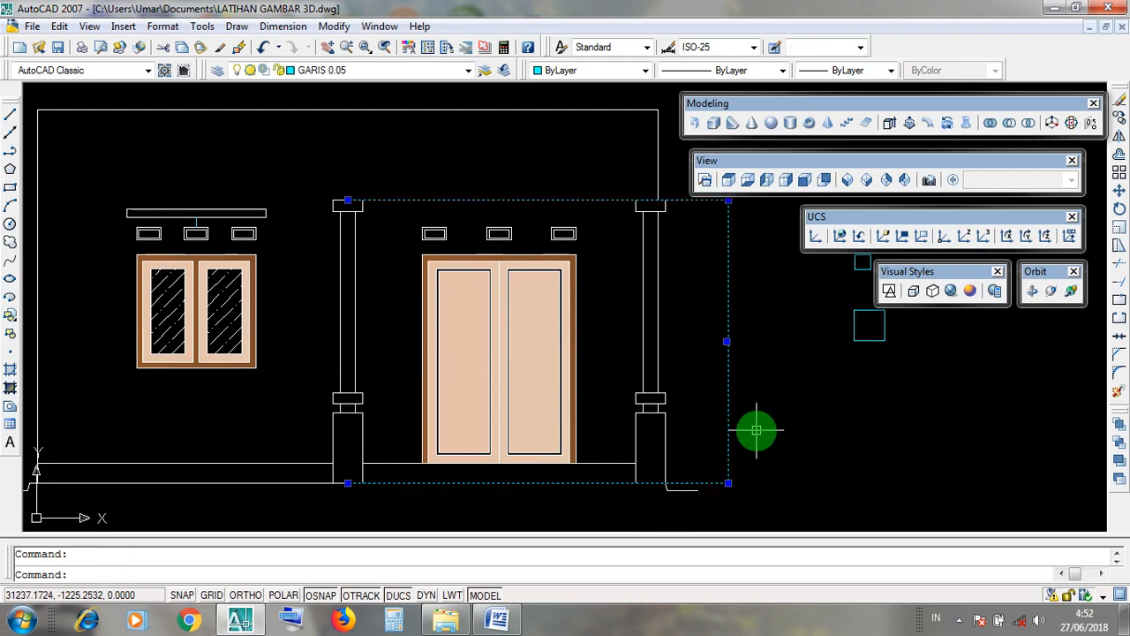
key(Delete)
middle_drag(765, 410, 652, 474)
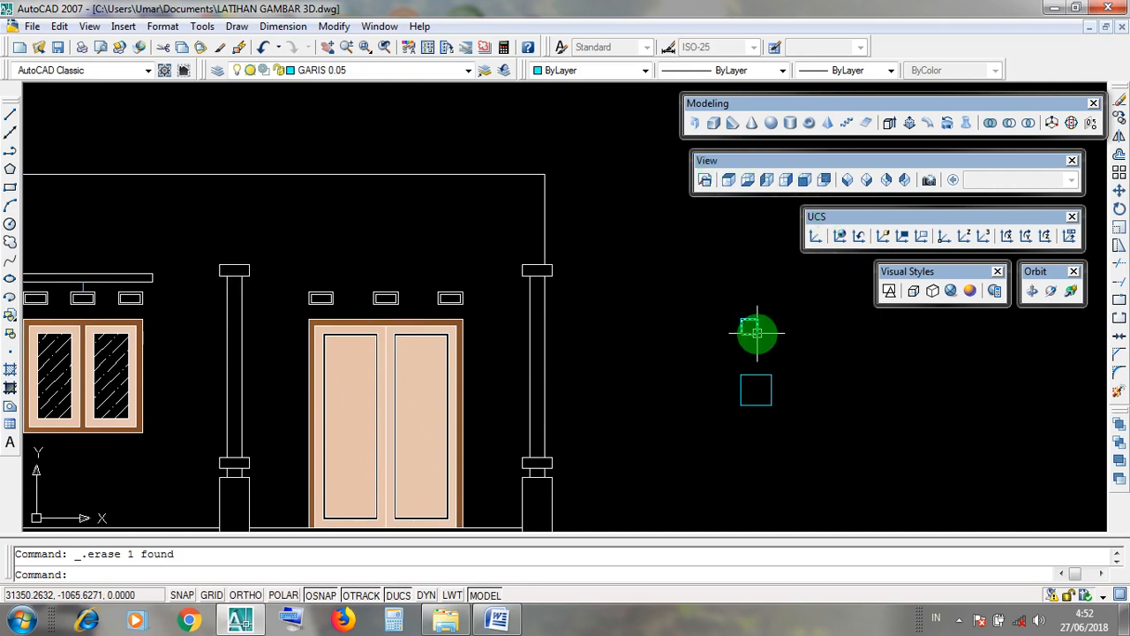
Highlight the small rectangle beside the DEPAN elevation to identify the column shaft's profile, and clear the selection
middle_drag(805, 368, 699, 333)
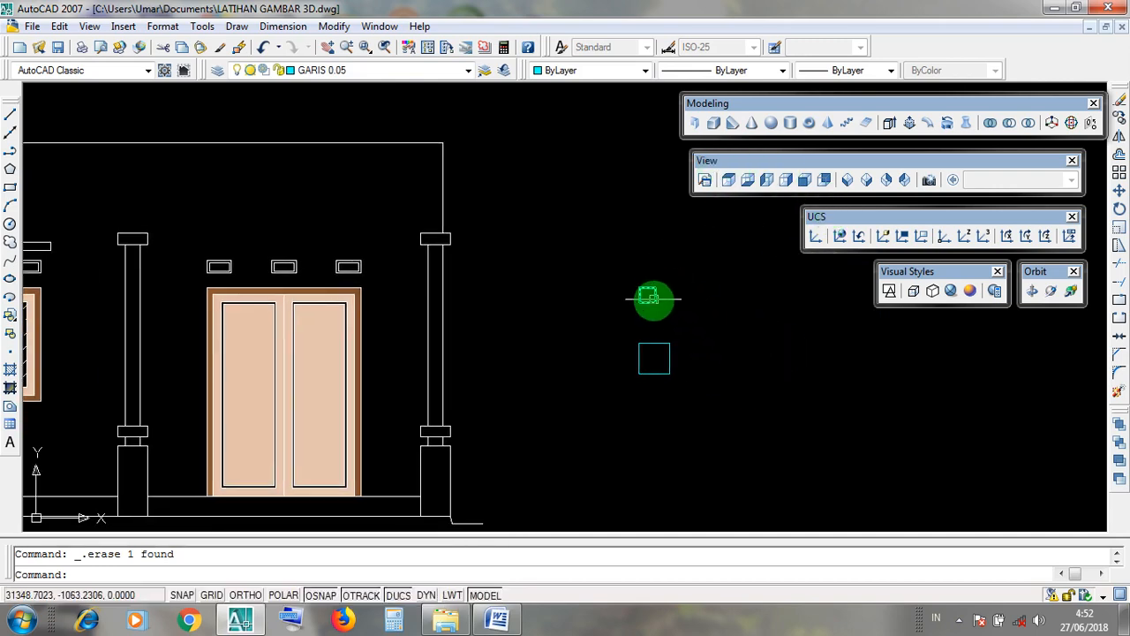
click(653, 298)
click(638, 272)
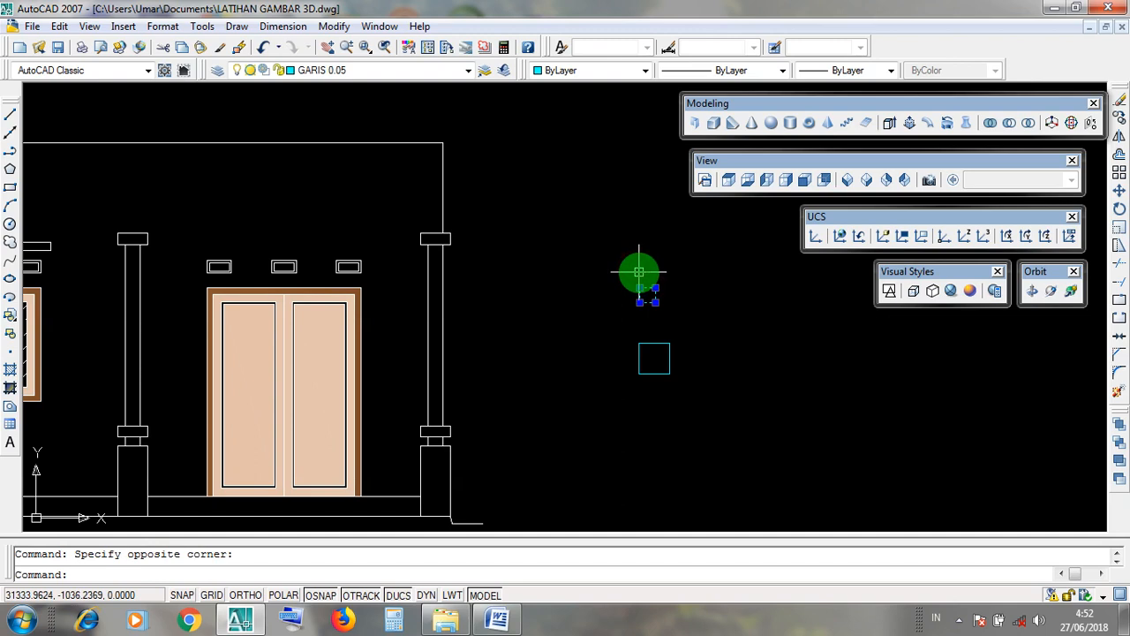
key(Escape)
click(694, 103)
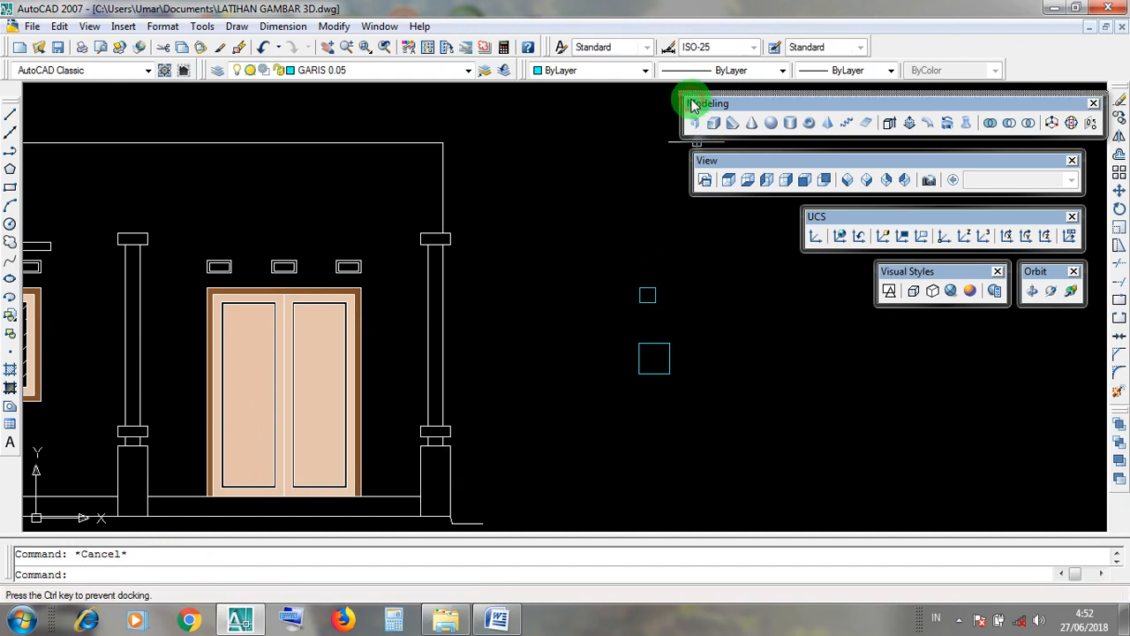
click(890, 123)
key(Escape)
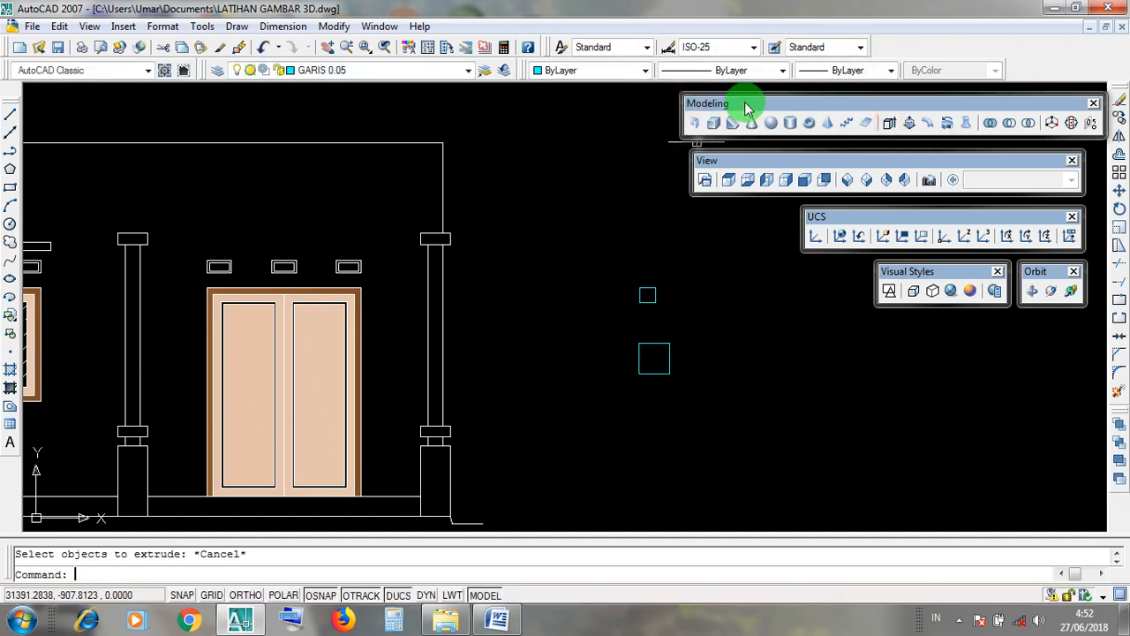
drag(719, 103, 722, 106)
click(890, 124)
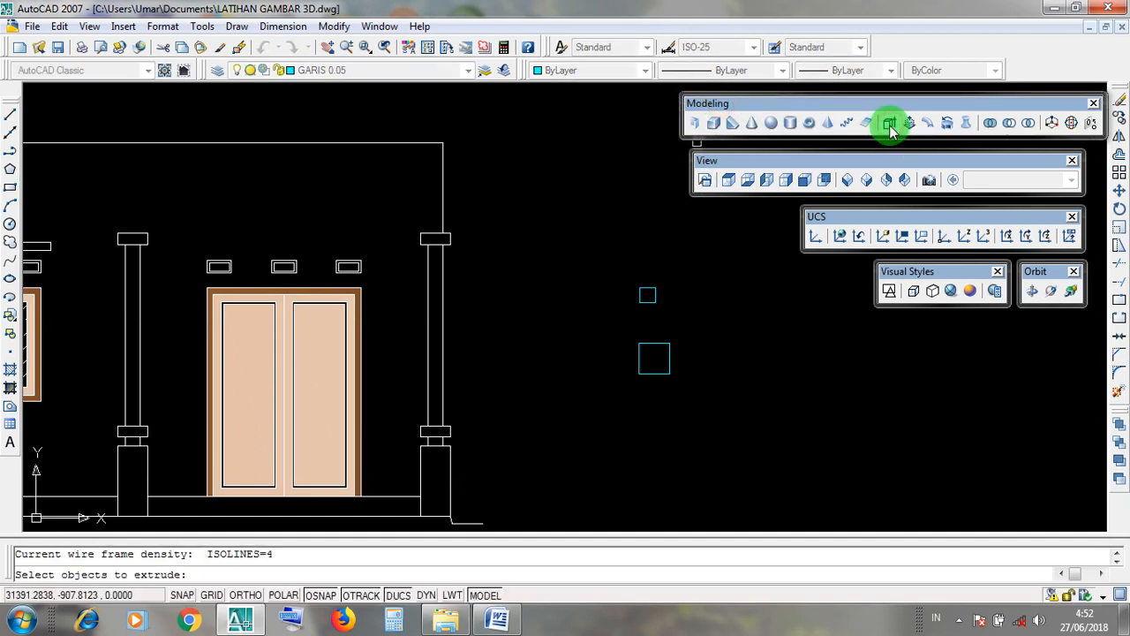
key(Escape)
Switch the drawing to the southeast isometric view and show the two column rectangles up close
click(704, 161)
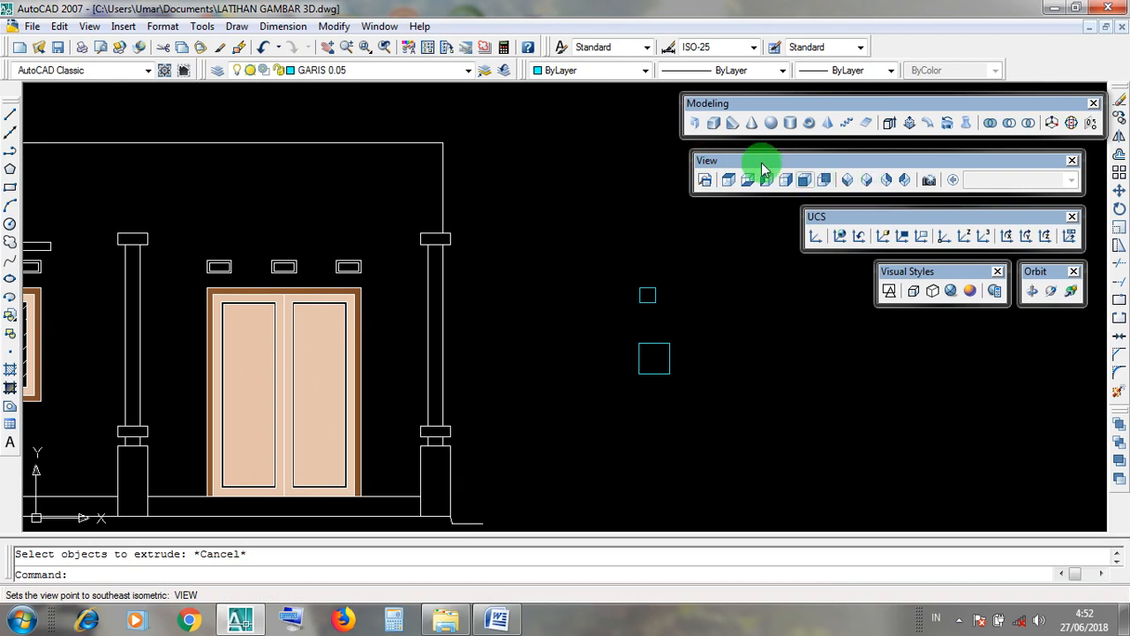
click(729, 160)
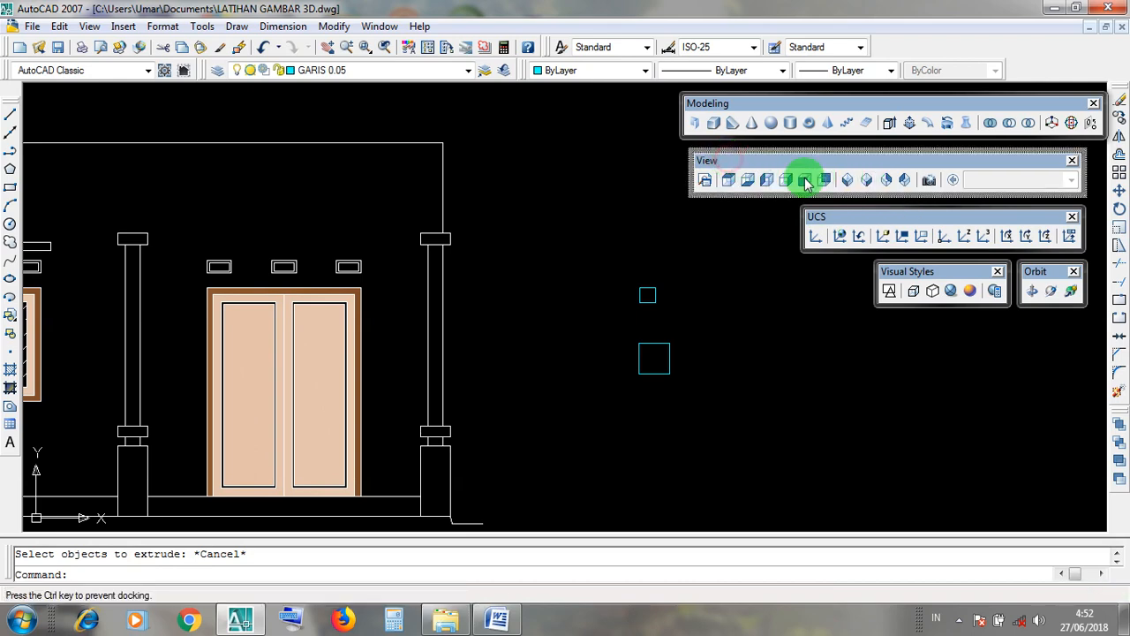
click(866, 181)
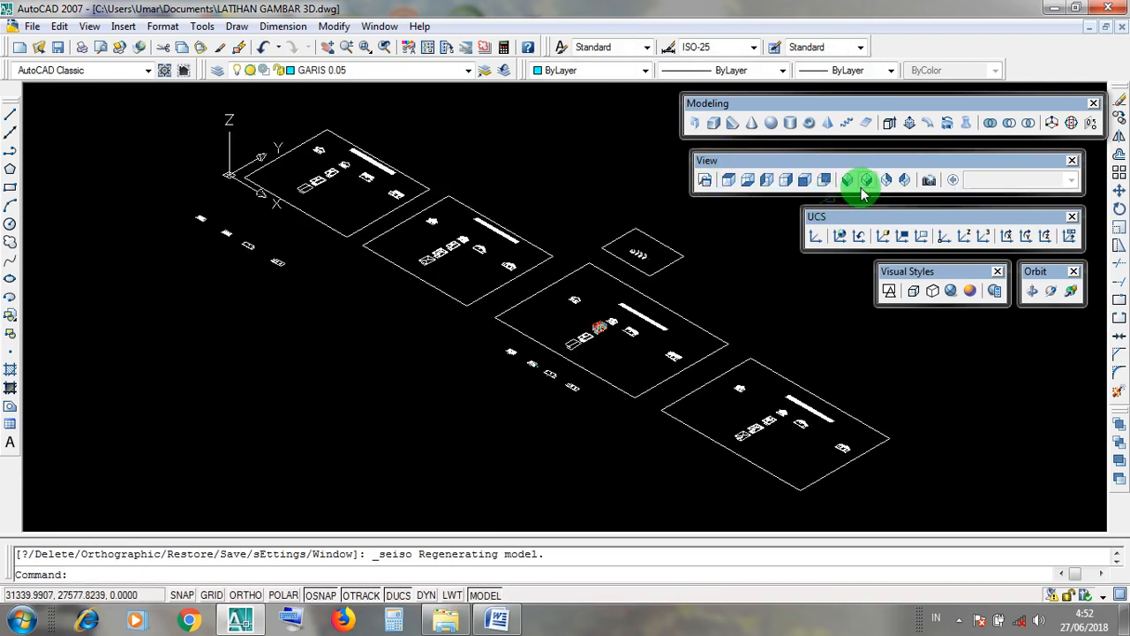
scroll(513, 374, up, 10)
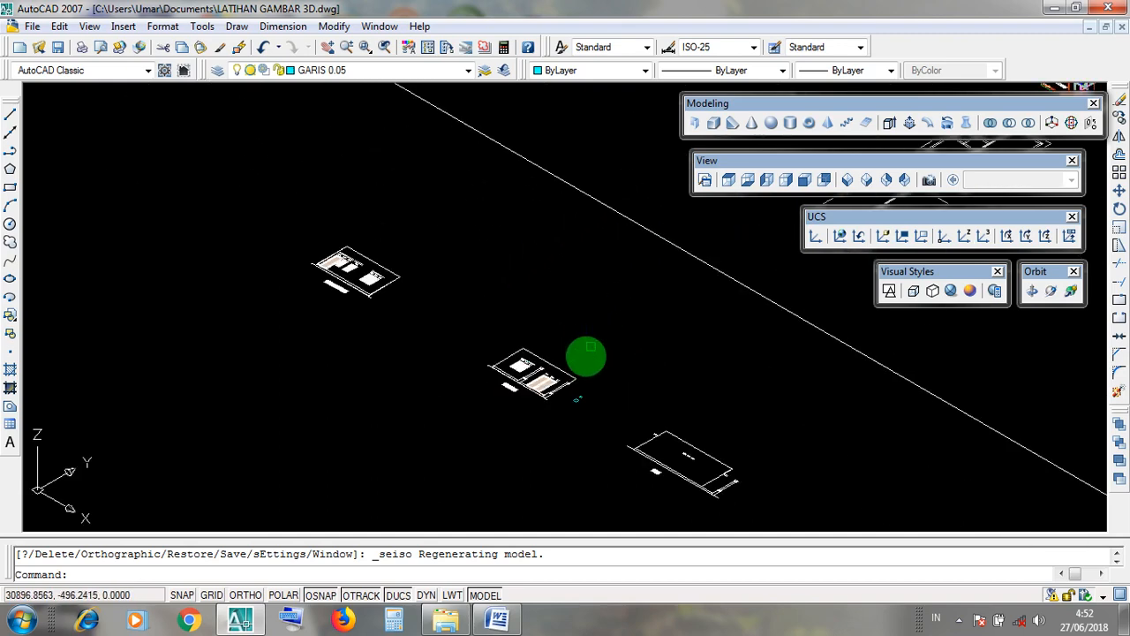
scroll(611, 385, up, 4)
Highlight the small rectangle, the 30 by 30 rectangle and the right terrace column's base to compare them, and clear the selection
click(622, 309)
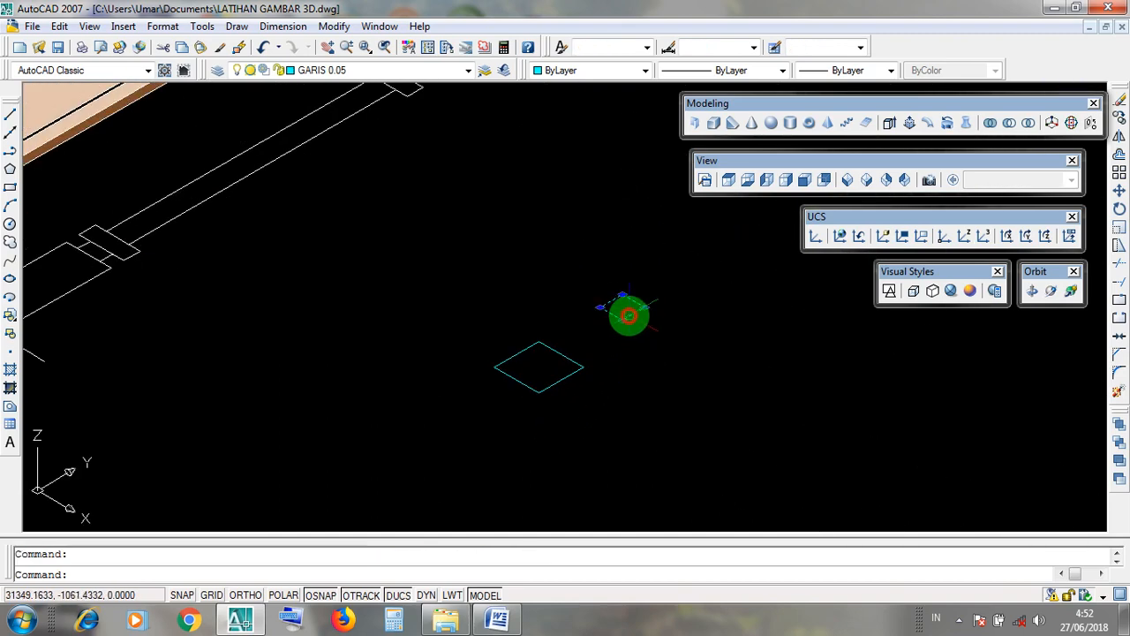
key(Escape)
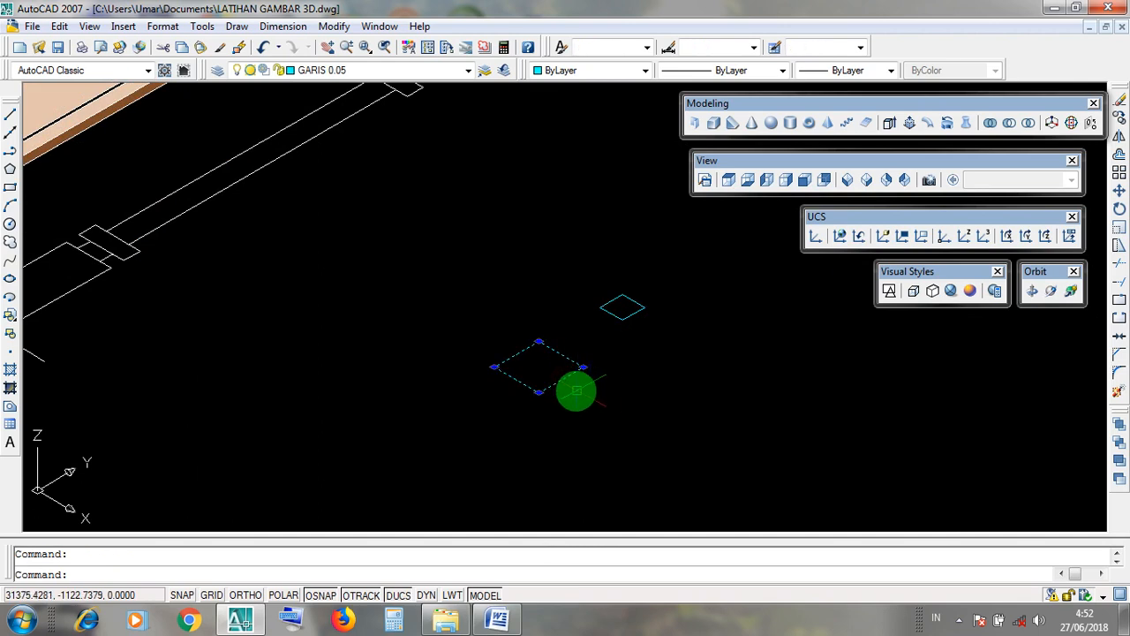
scroll(569, 381, down, 2)
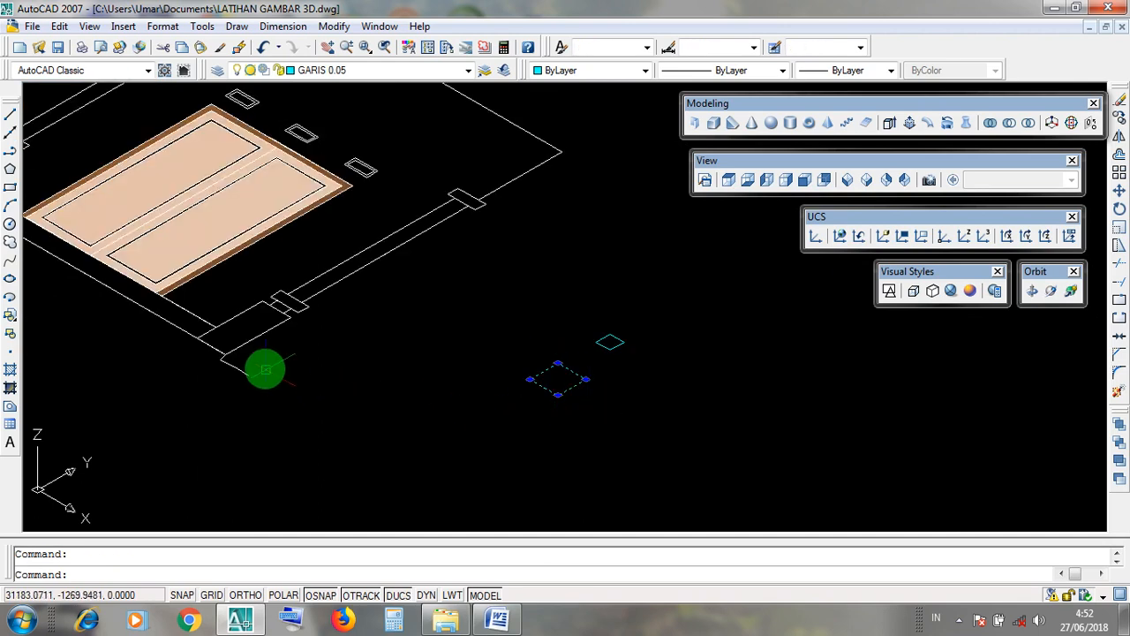
click(257, 337)
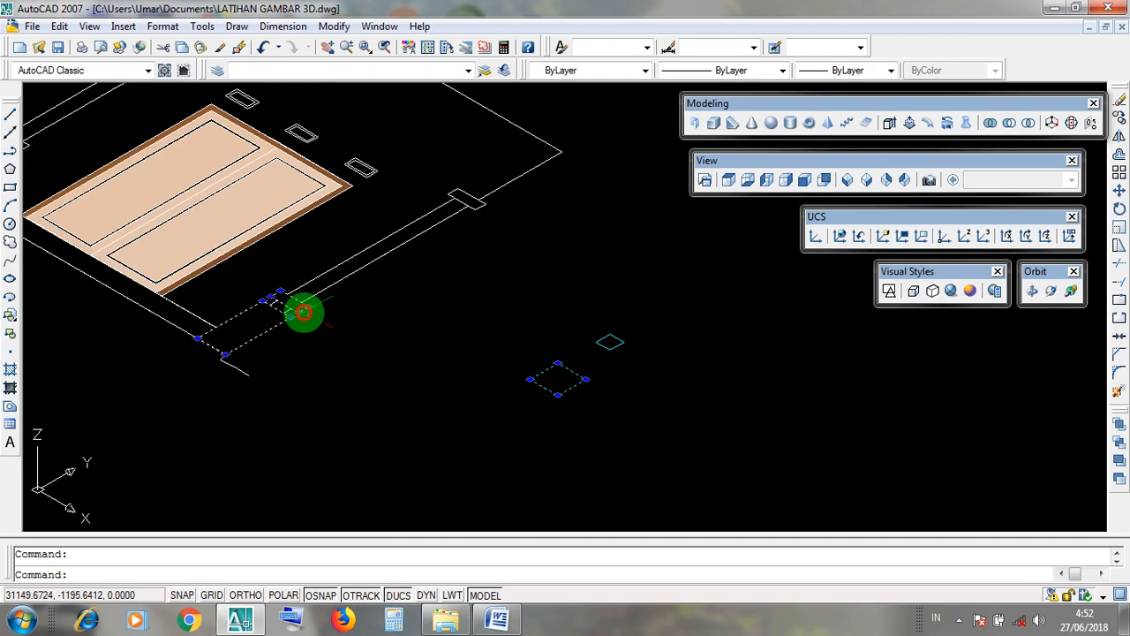
key(Escape)
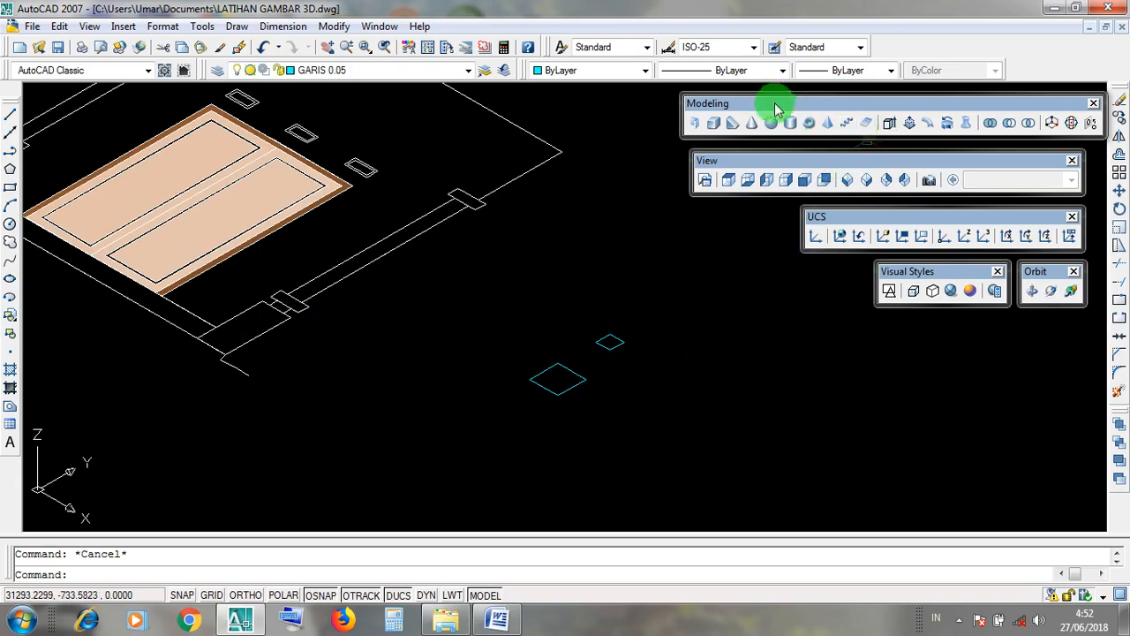
Switch to Microsoft Word and bring up the EXTRUDE notes on extruding by a height value
click(1054, 10)
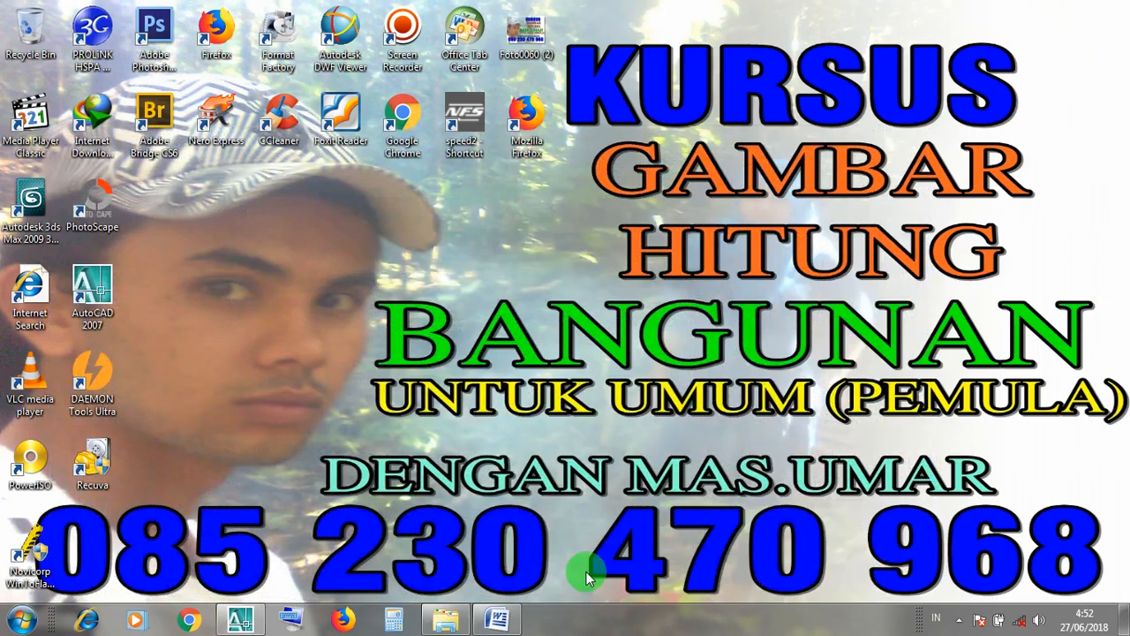
click(497, 621)
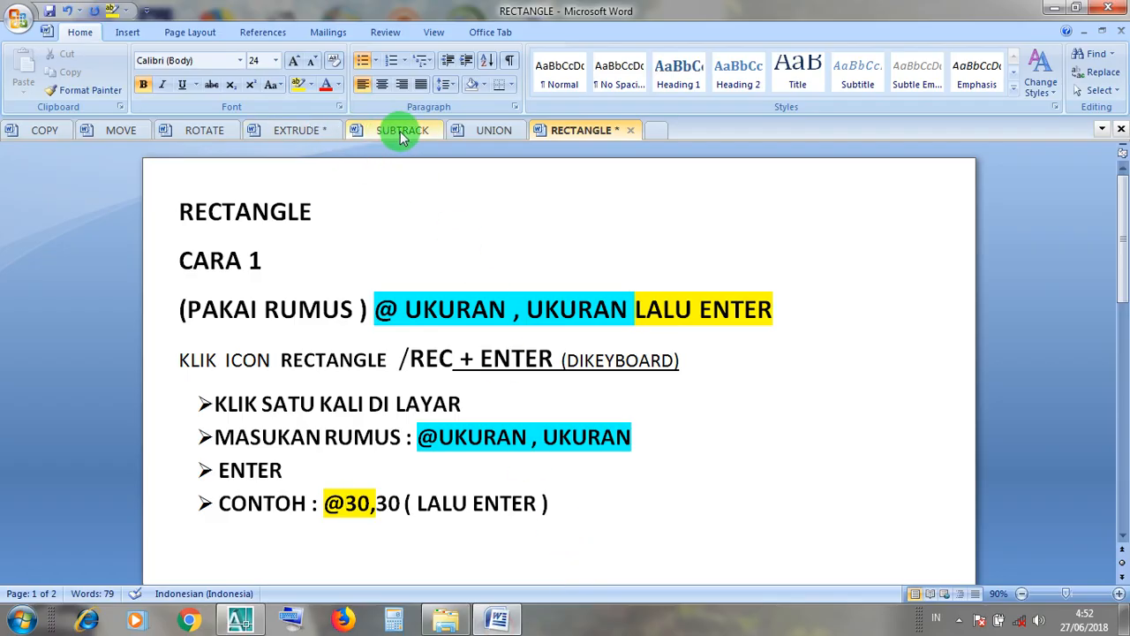
click(292, 130)
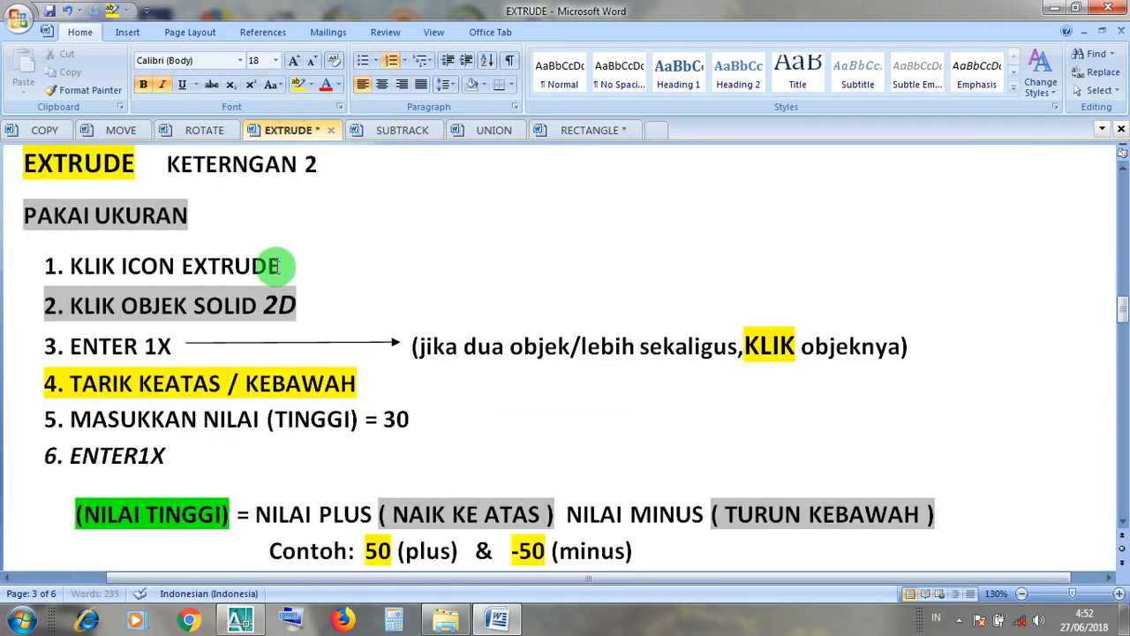
Highlight the first three extrude-by-height instructions in the notes and point out the pull up or down instruction
drag(281, 266, 80, 263)
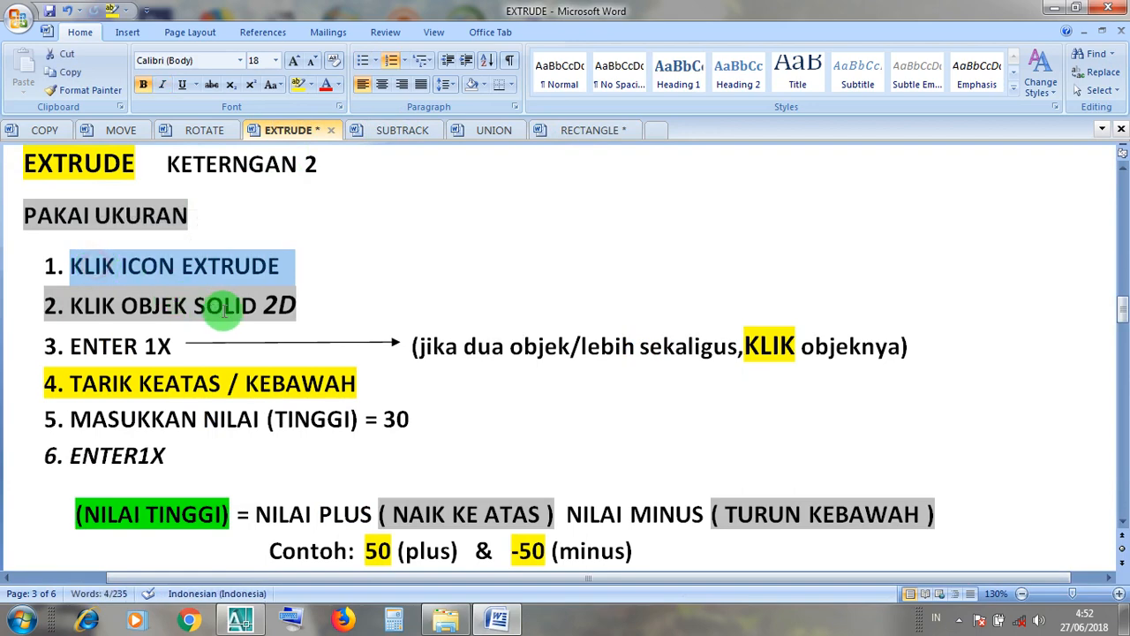
drag(292, 306, 73, 305)
drag(155, 345, 104, 351)
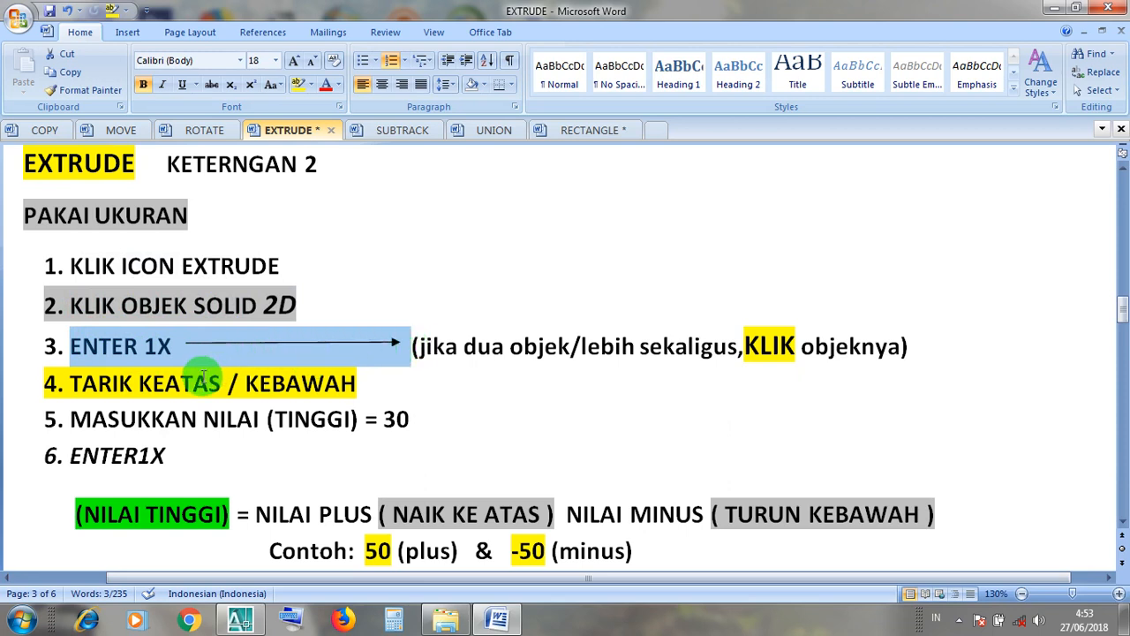
click(196, 383)
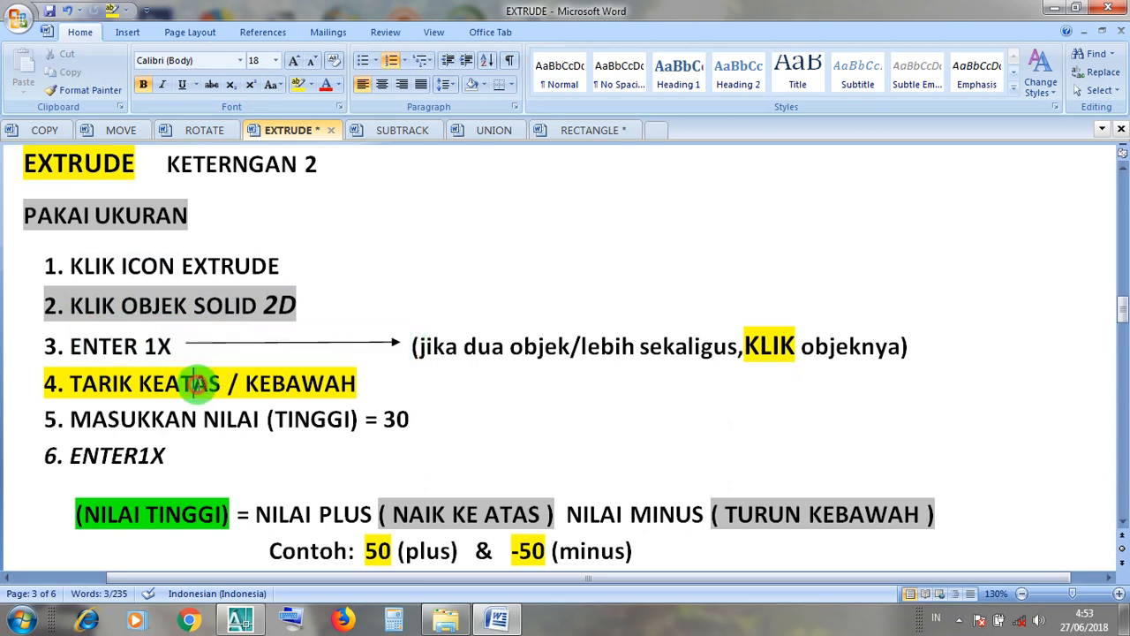
Set the height value in instruction 5 of the EXTRUDE notes to 280
drag(380, 419, 381, 424)
click(406, 424)
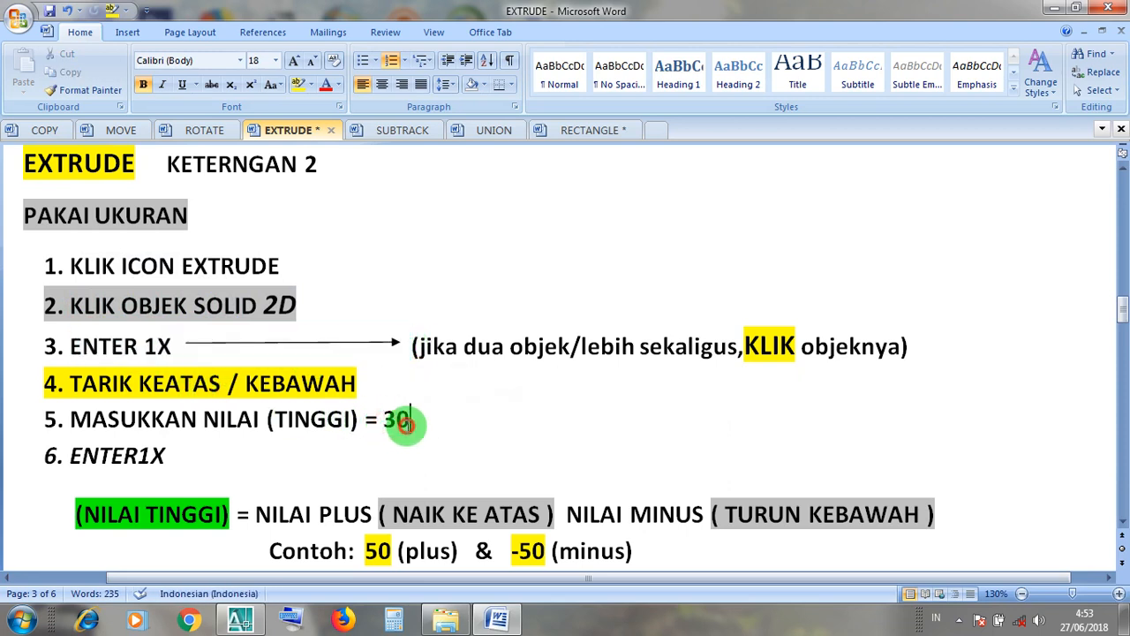
text(28)
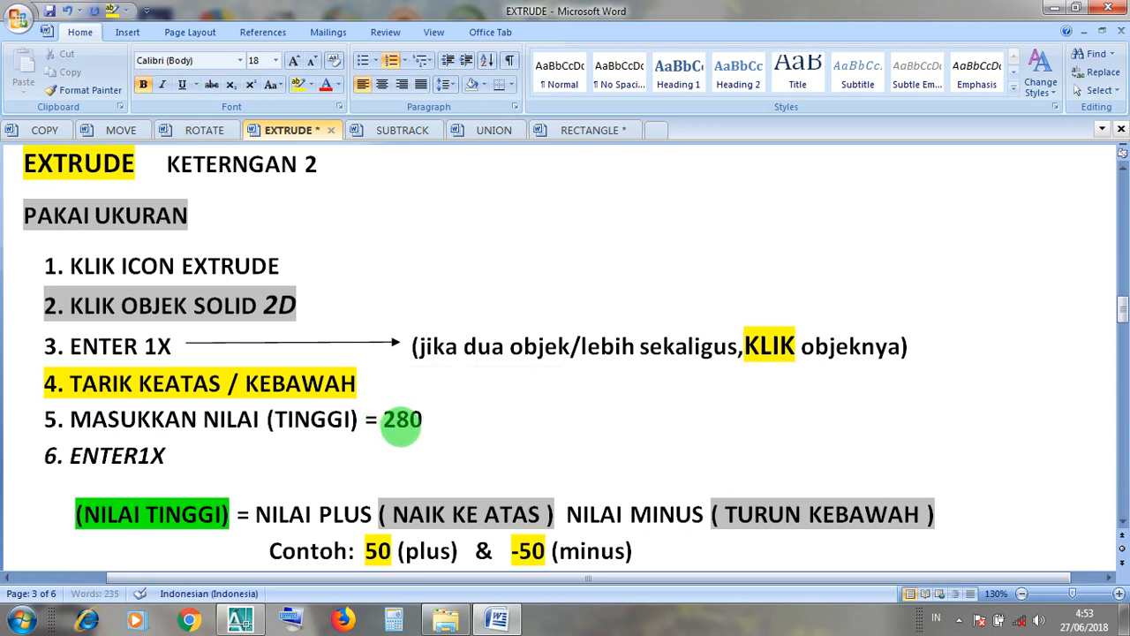
click(220, 469)
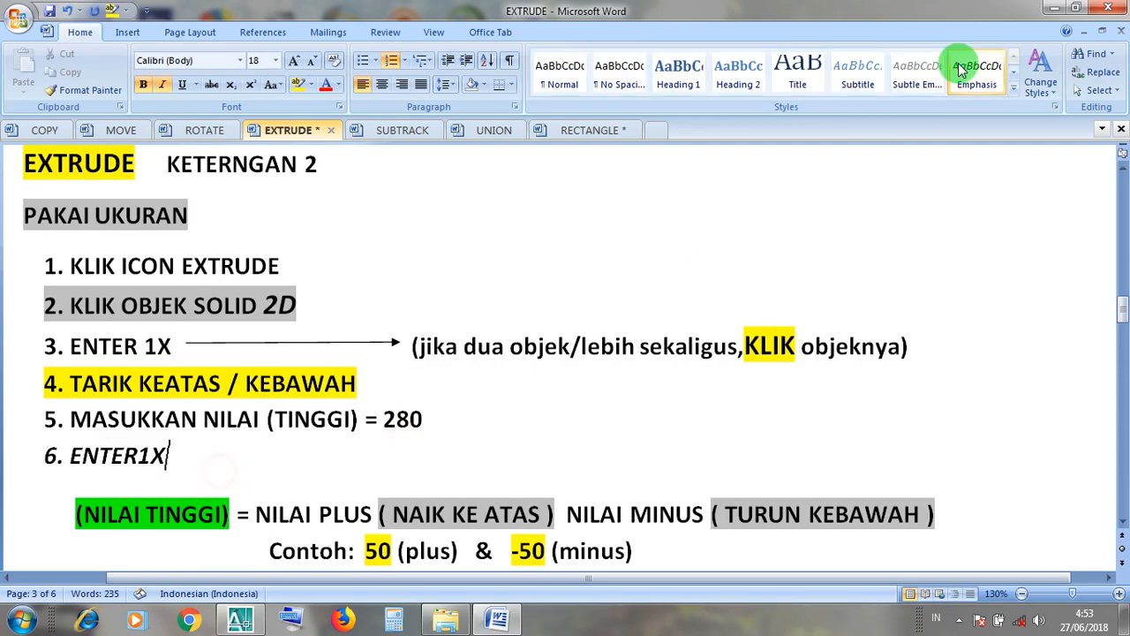
Switch back to AutoCAD and extrude the smaller of the two cyan rectangles upward to a height of 280
click(1059, 9)
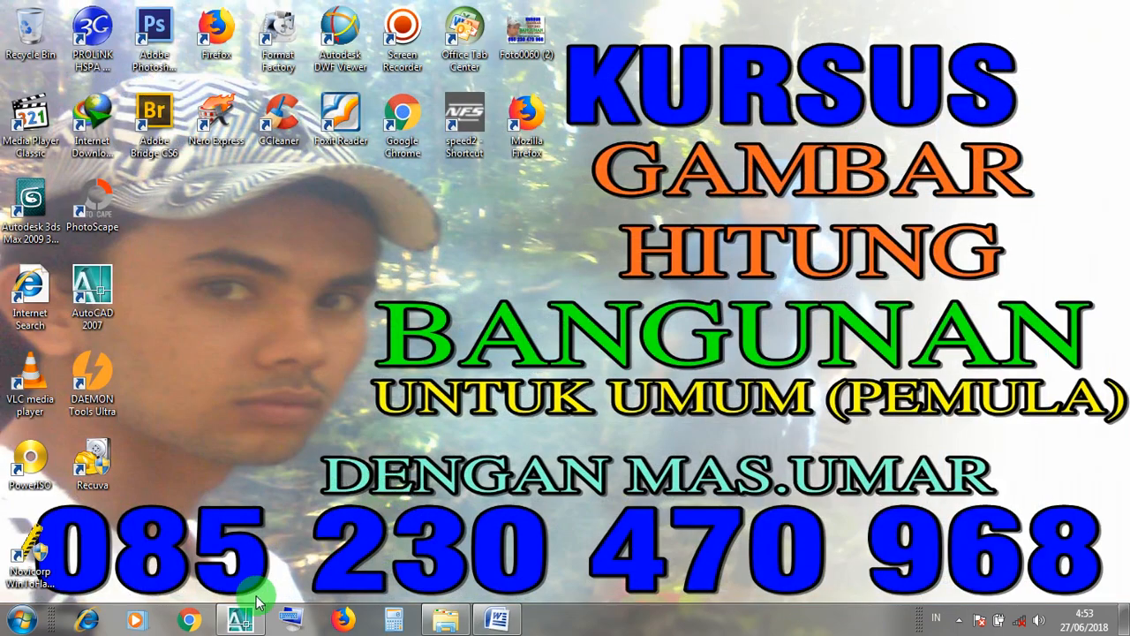
click(240, 620)
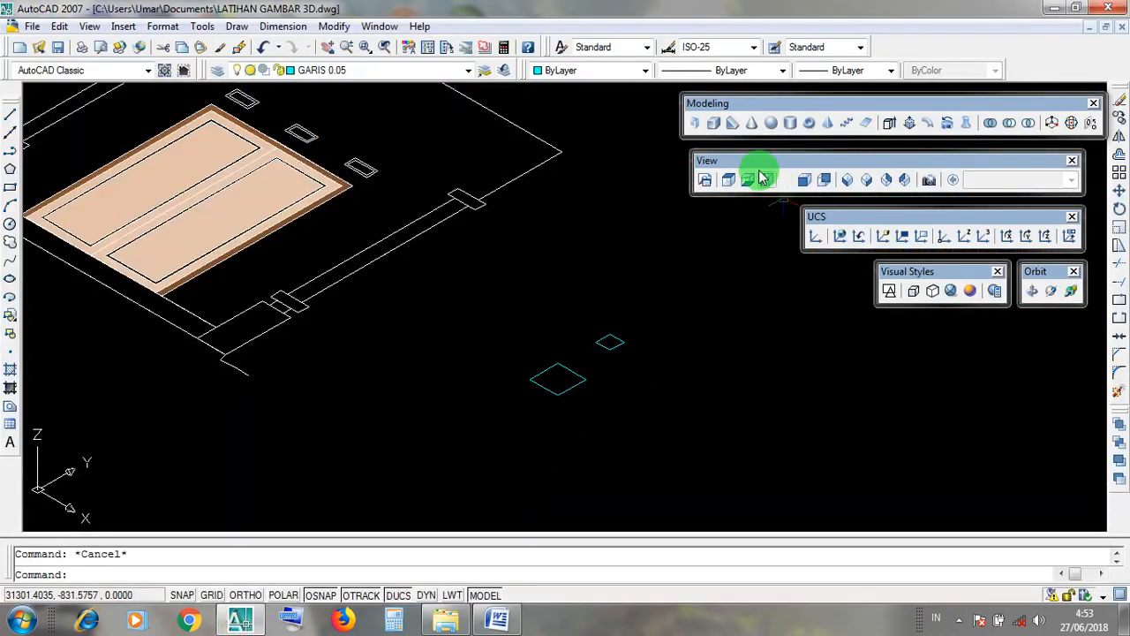
click(889, 125)
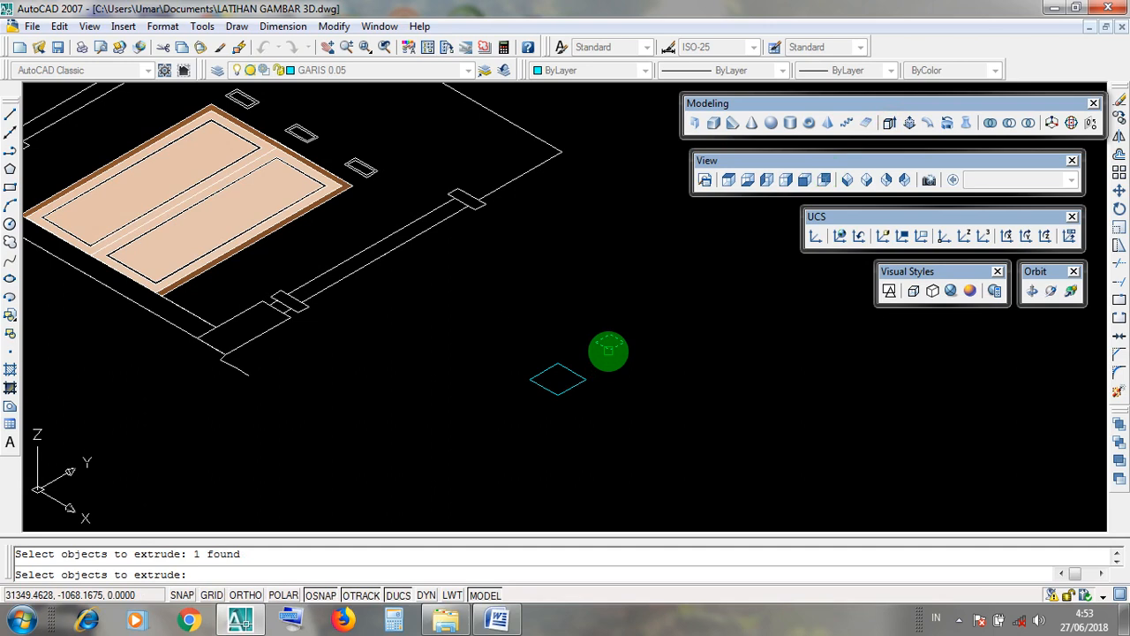
key(Return)
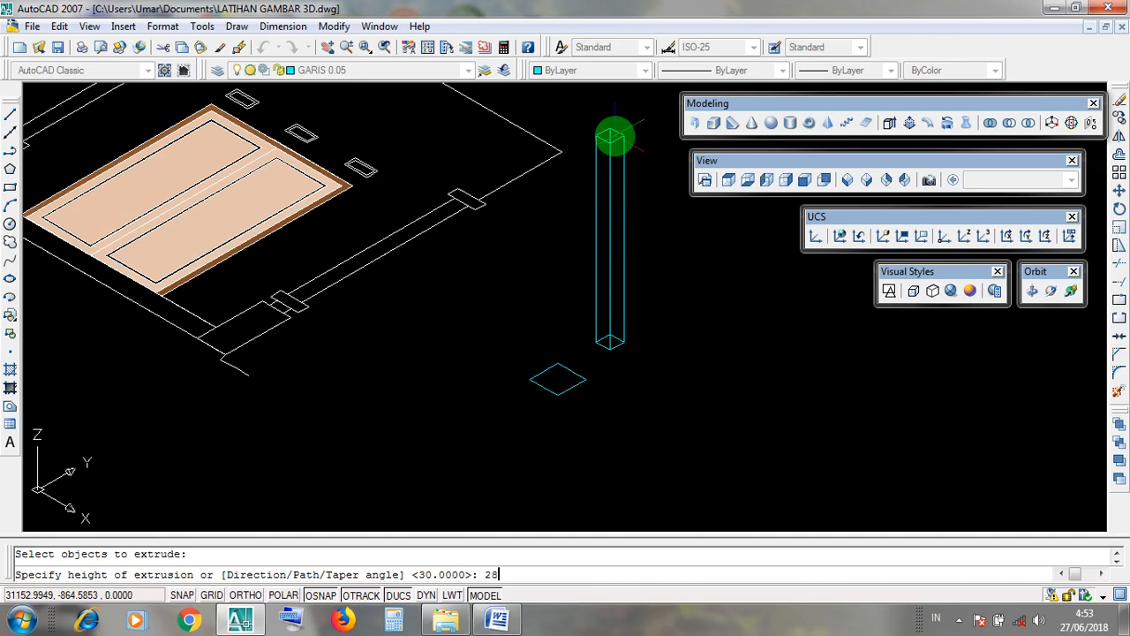
key(Return)
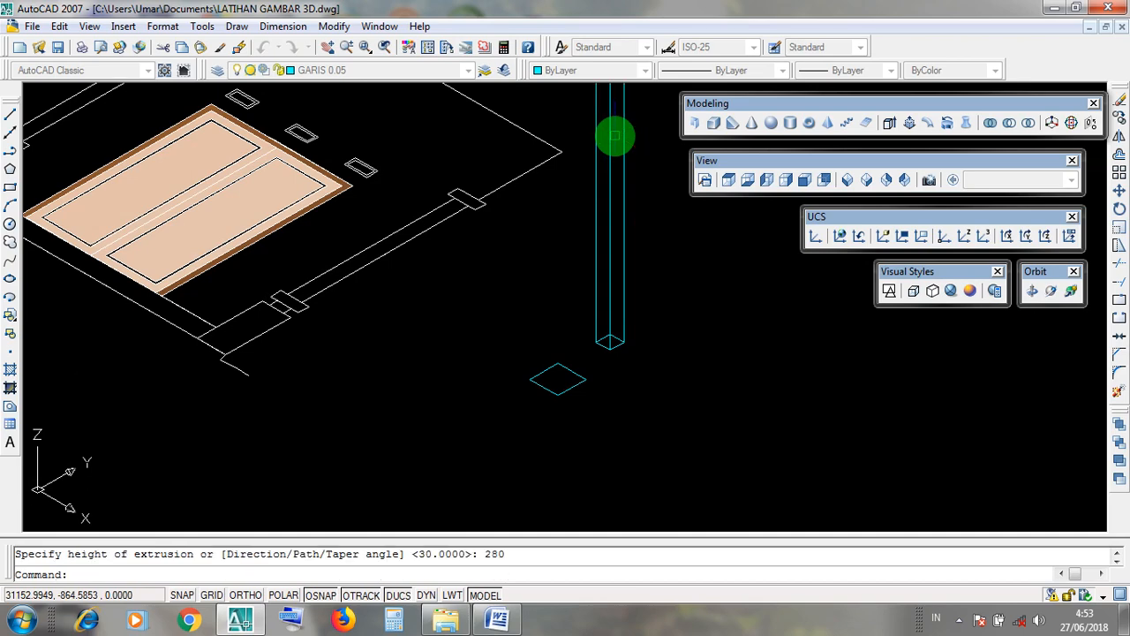
Preview the extruded column shaft in the Realistic visual style and return to 2D Wireframe
mouse_move(643, 262)
middle_down()
mouse_move(623, 416)
mouse_move(606, 356)
middle_up()
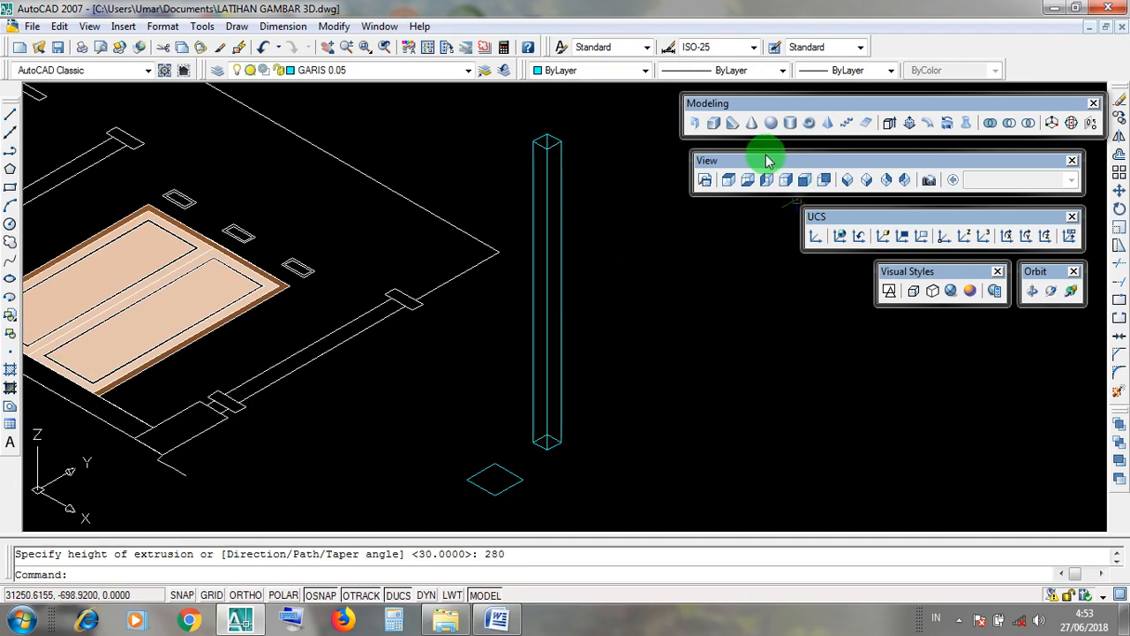
click(951, 291)
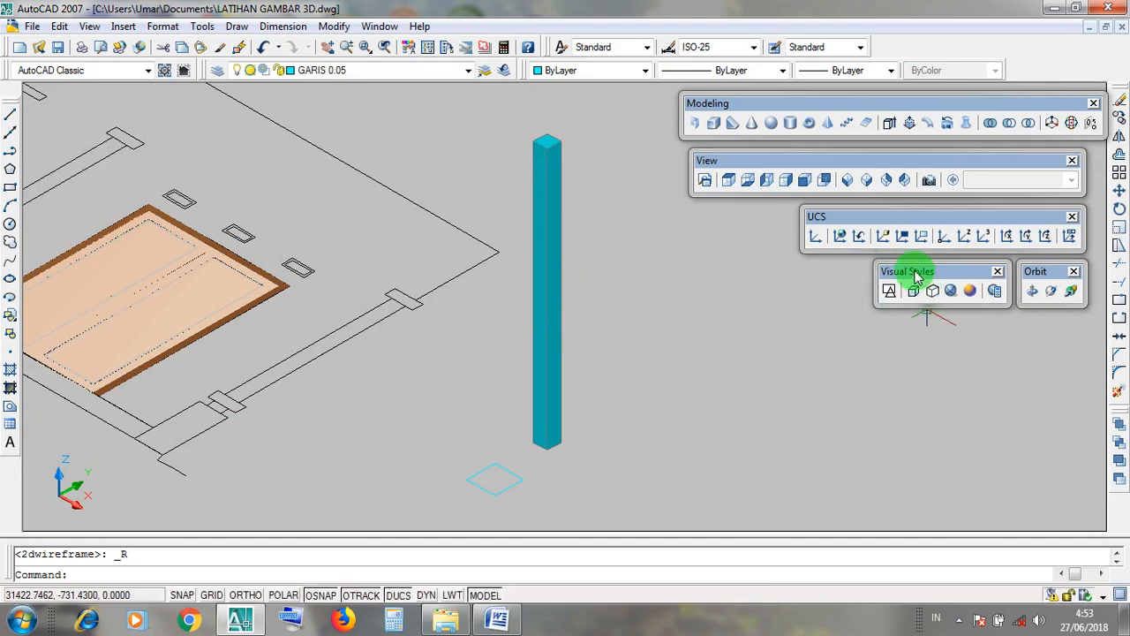
click(889, 292)
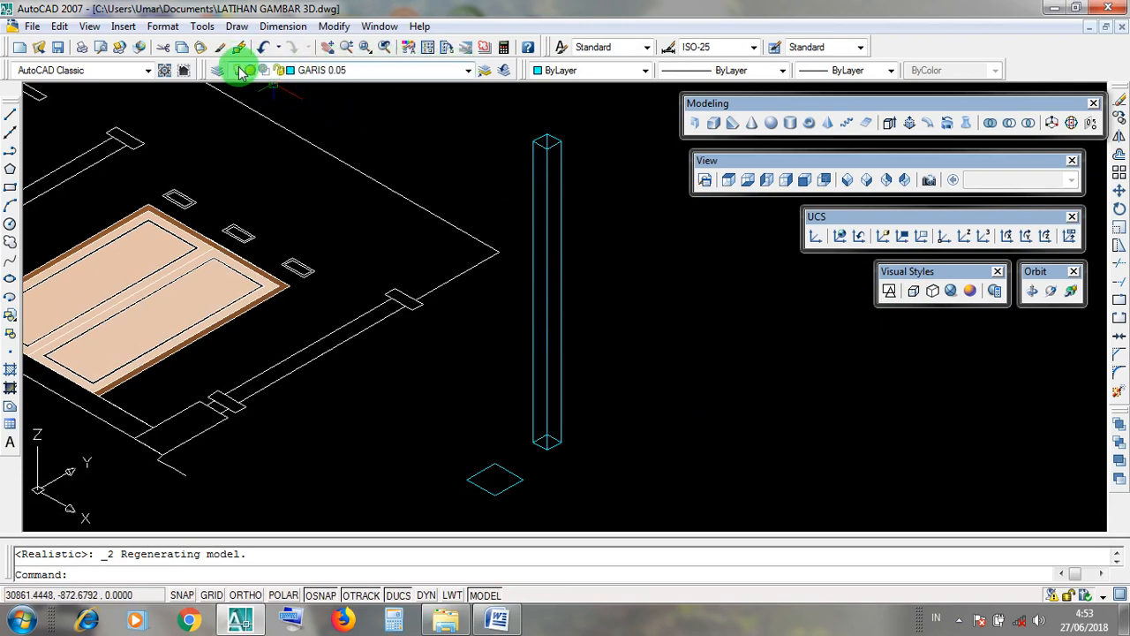
click(469, 71)
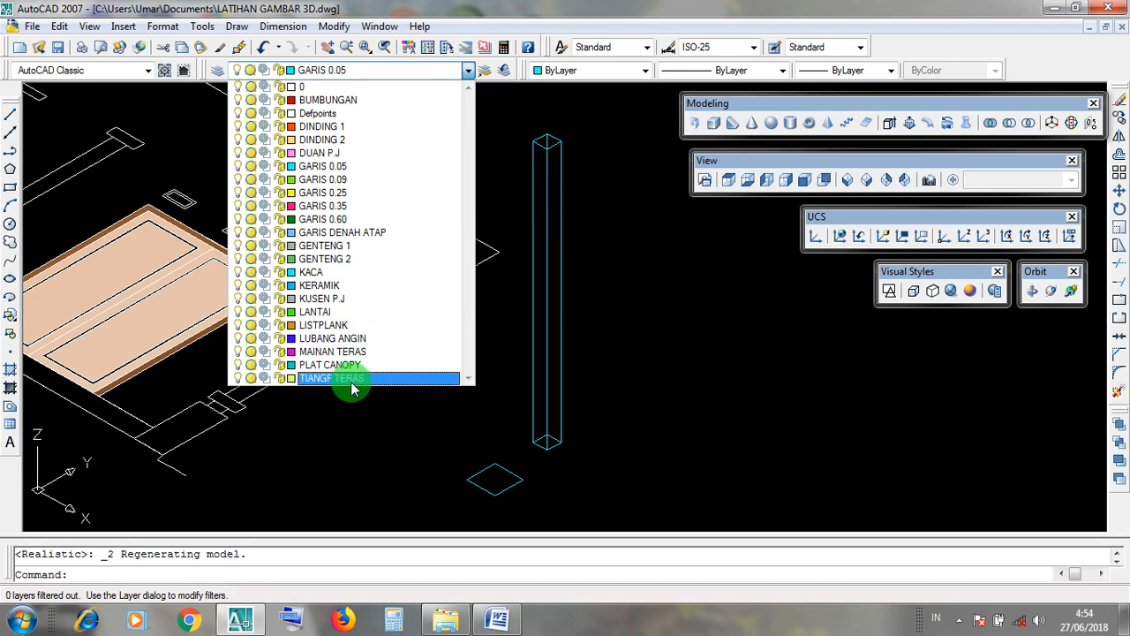
click(597, 438)
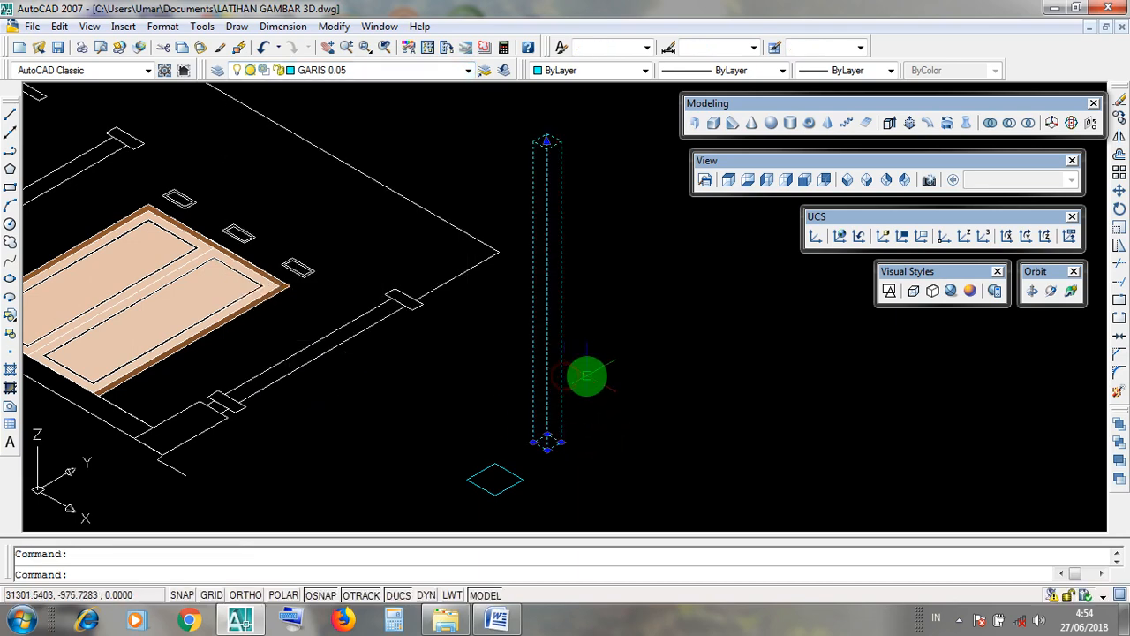
click(586, 374)
click(509, 349)
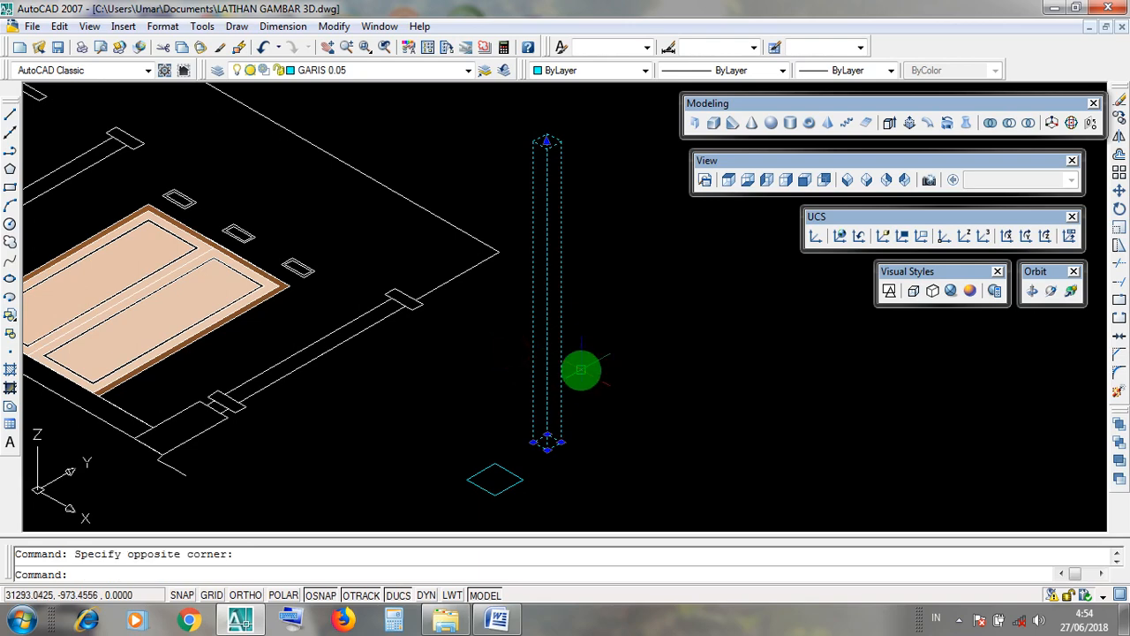
scroll(597, 380, down, 6)
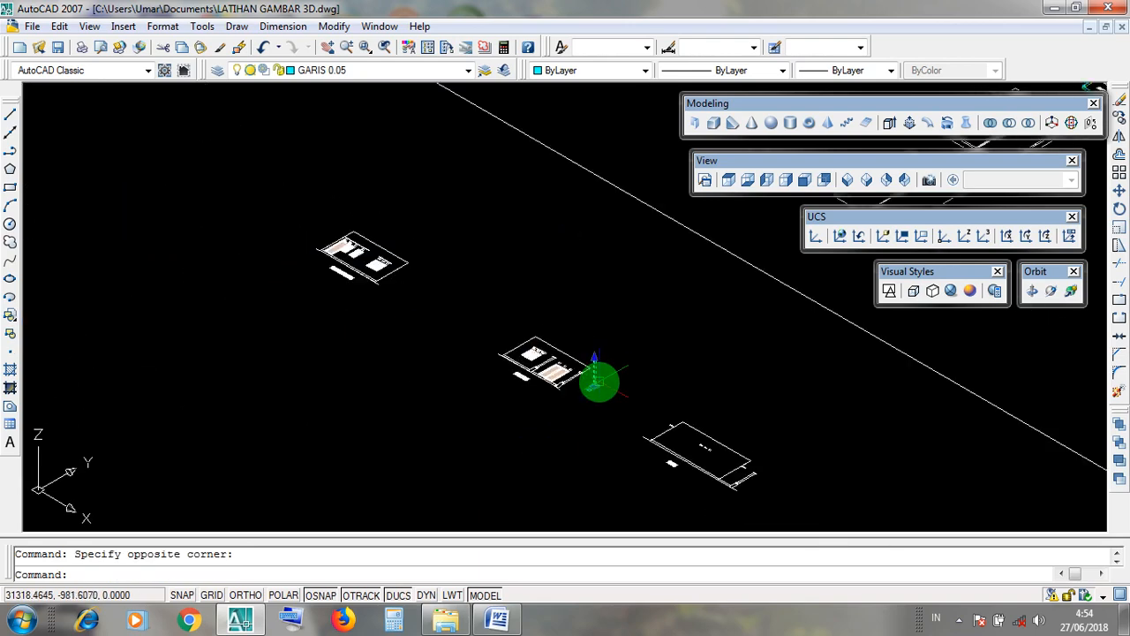
scroll(599, 382, up, 8)
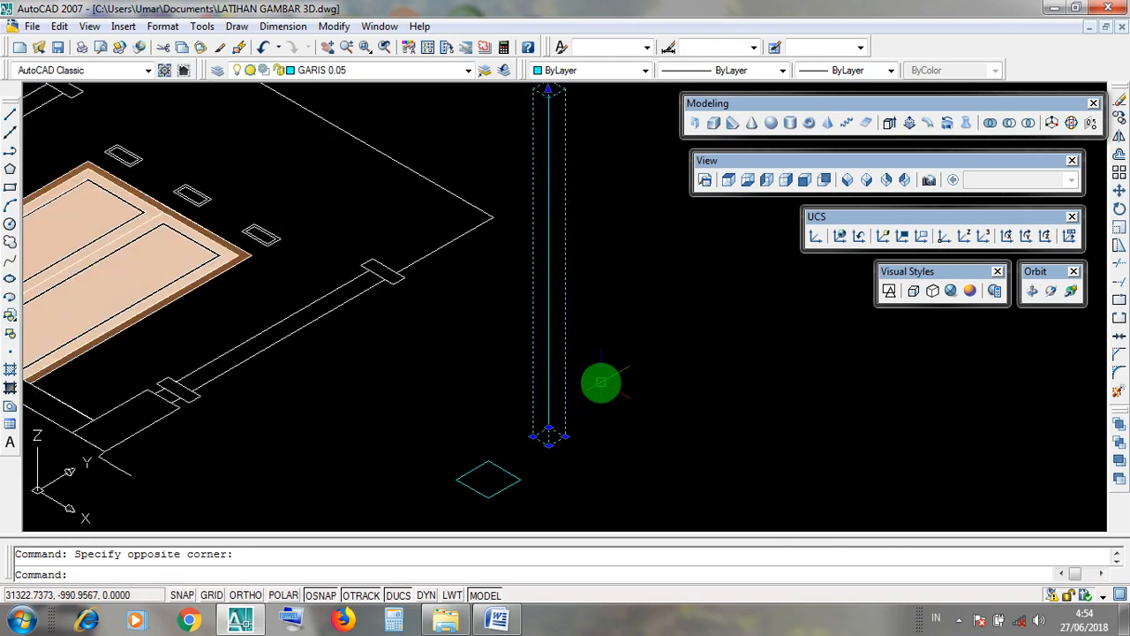
key(Escape)
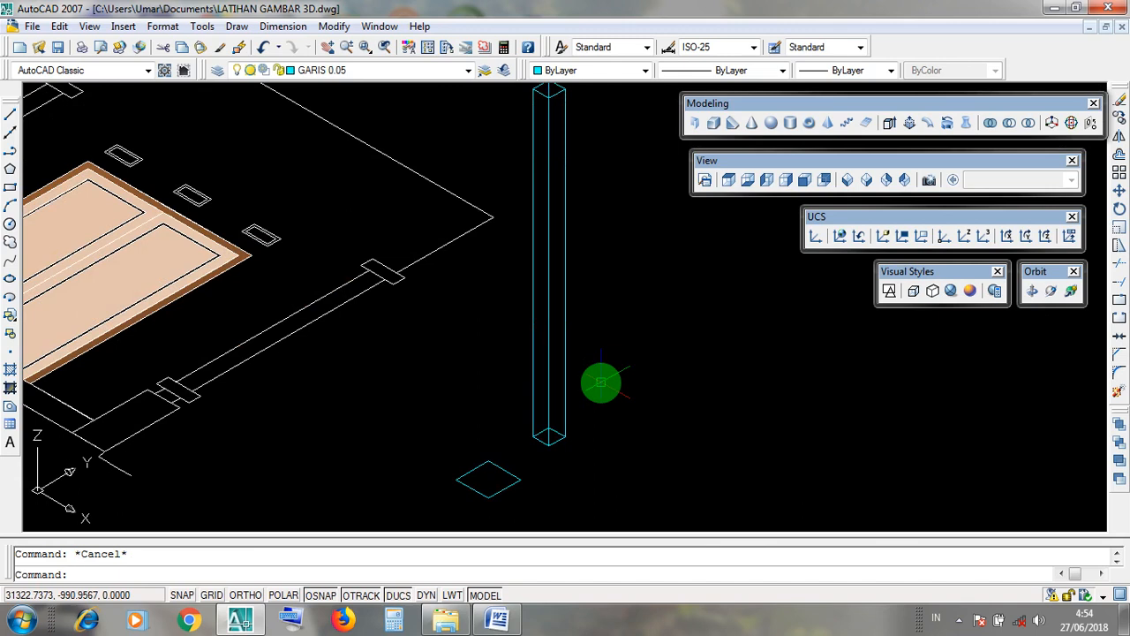
Assign the extruded column shaft to the TIANGF TERAS layer and clear the selection
click(590, 372)
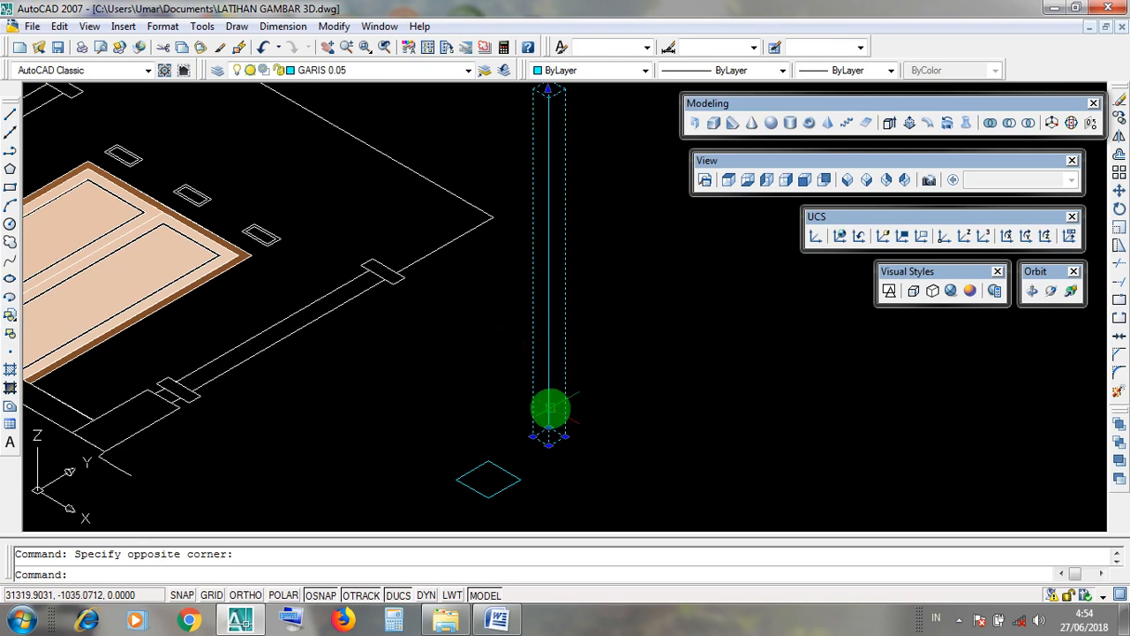
scroll(552, 397, down, 2)
click(533, 364)
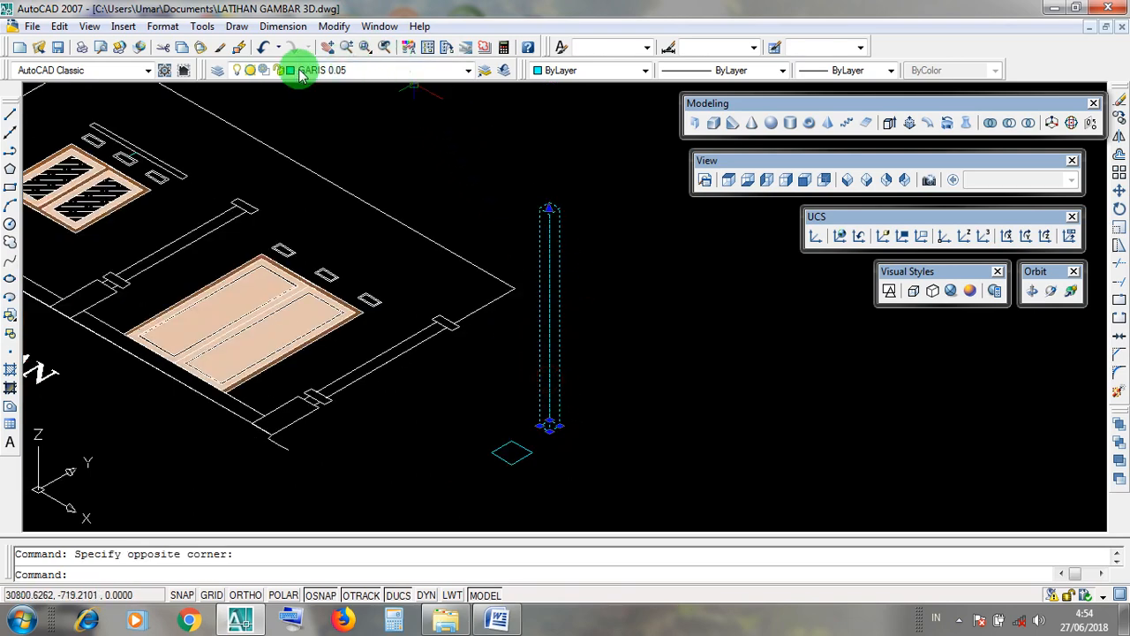
click(468, 70)
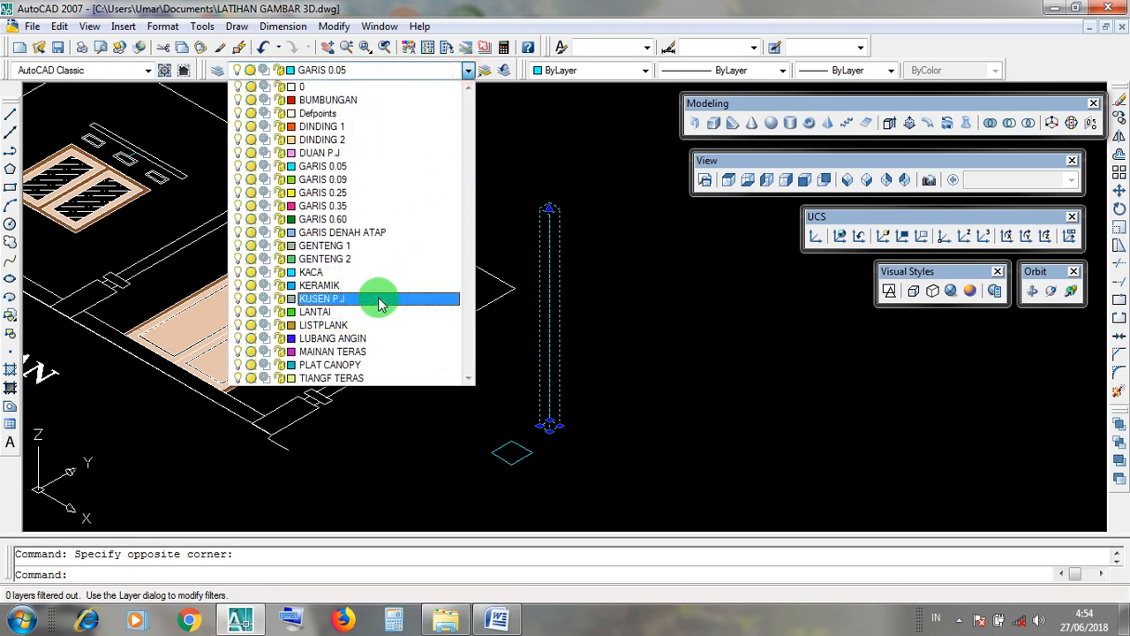
click(336, 379)
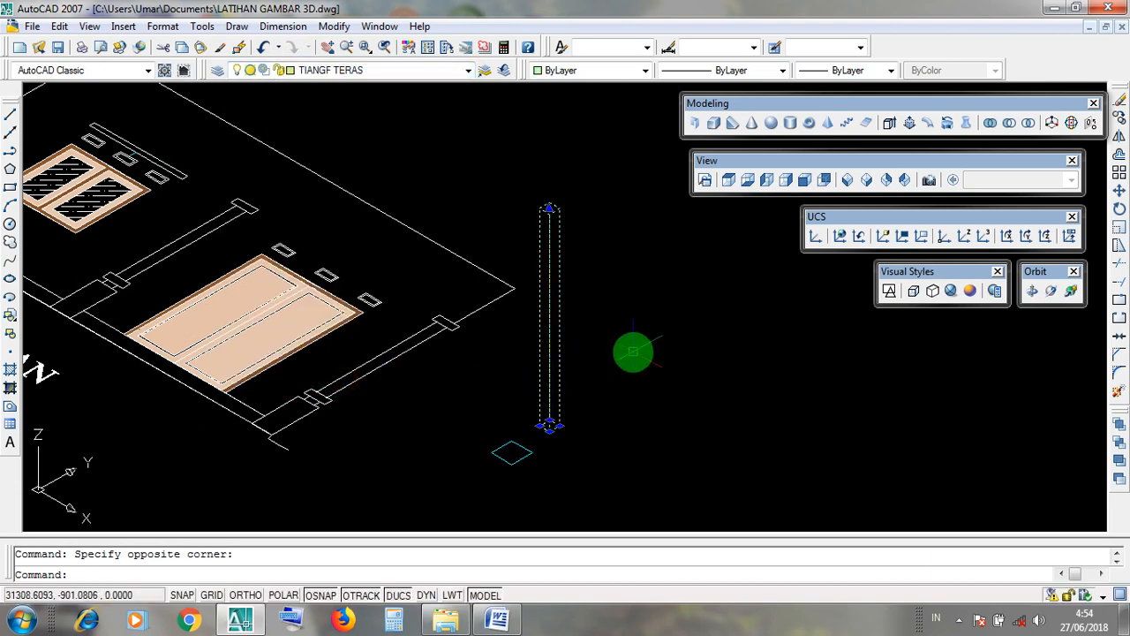
key(Escape)
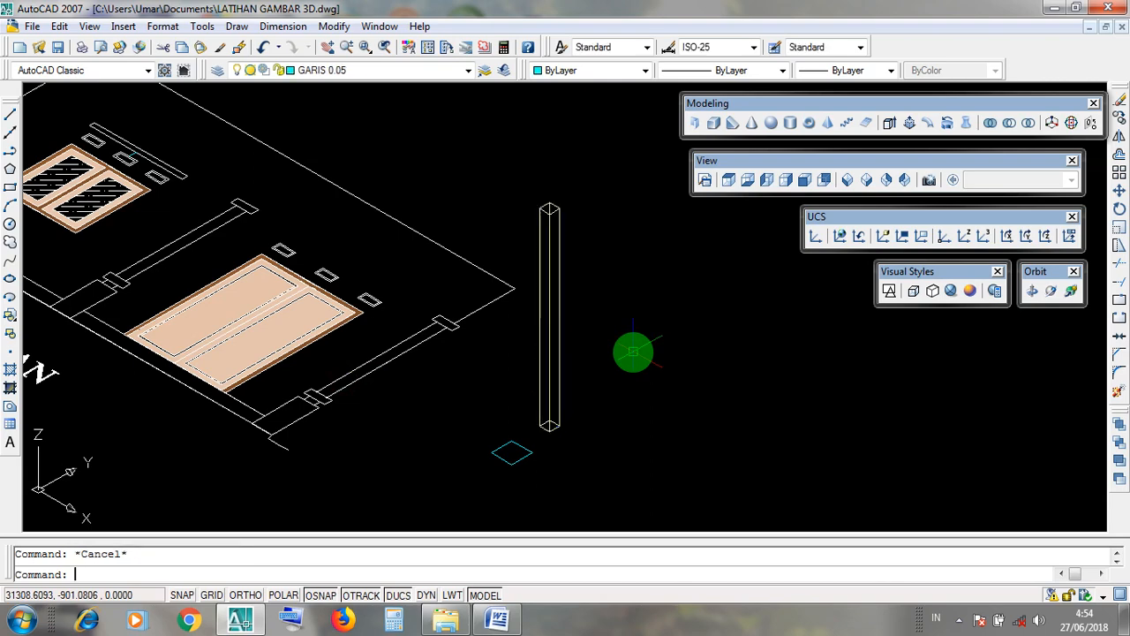
Highlight the right terrace column's base, its lower and upper collars in the DEPAN elevation and the 30 by 30 rectangle to compare them, and clear the selection
middle_drag(609, 343, 637, 355)
middle_drag(436, 422, 524, 438)
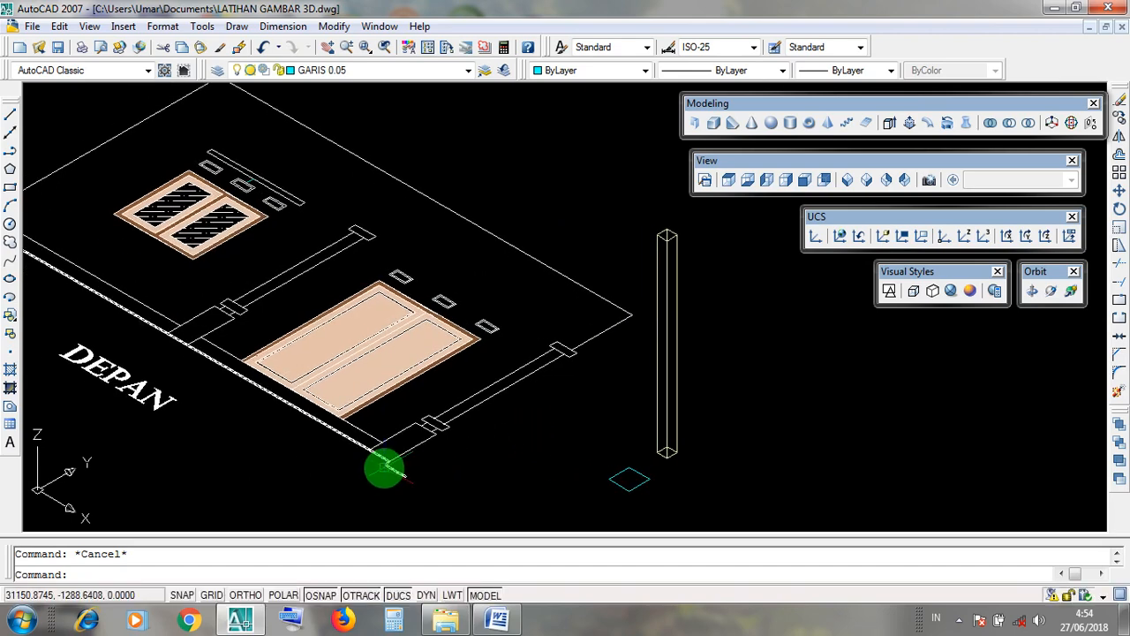
scroll(389, 459, up, 1)
click(408, 452)
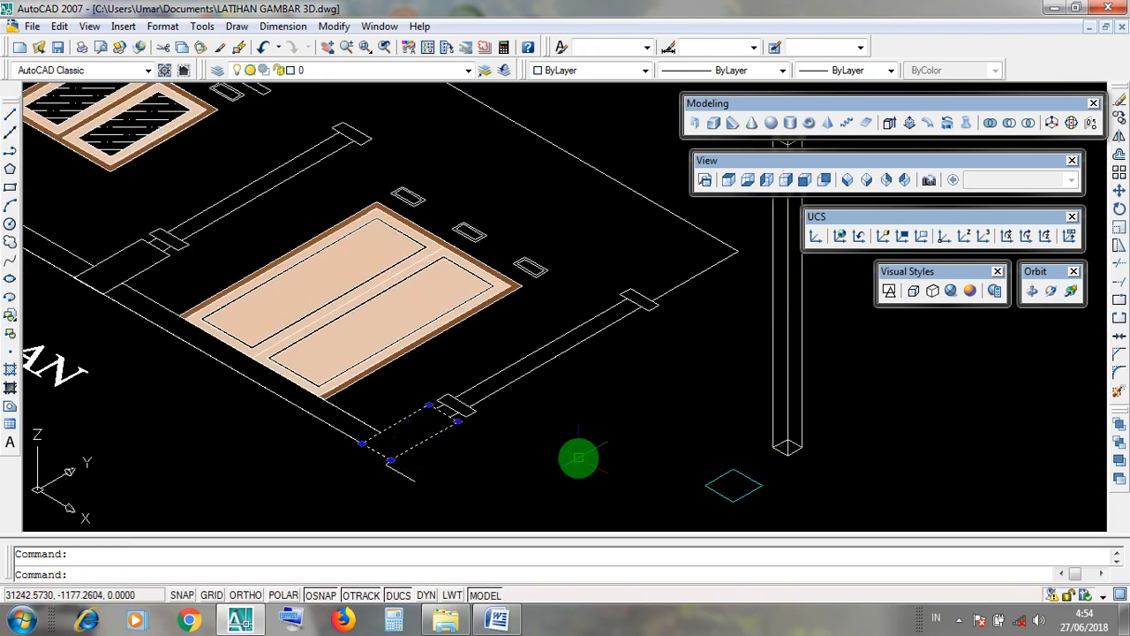
scroll(429, 447, up, 1)
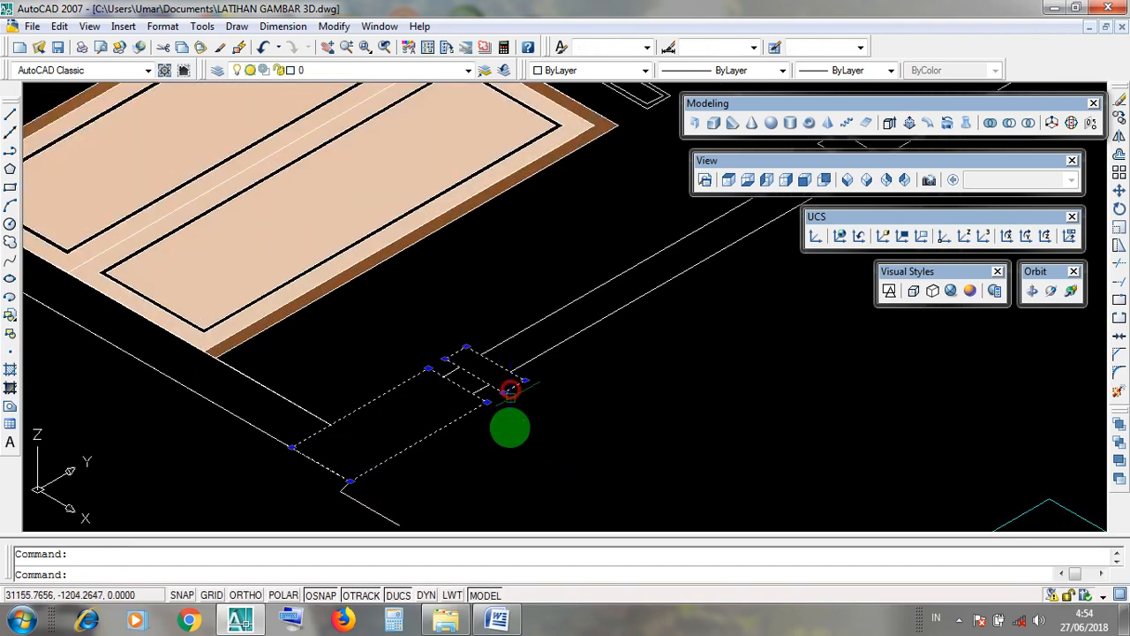
scroll(510, 424, down, 1)
click(747, 277)
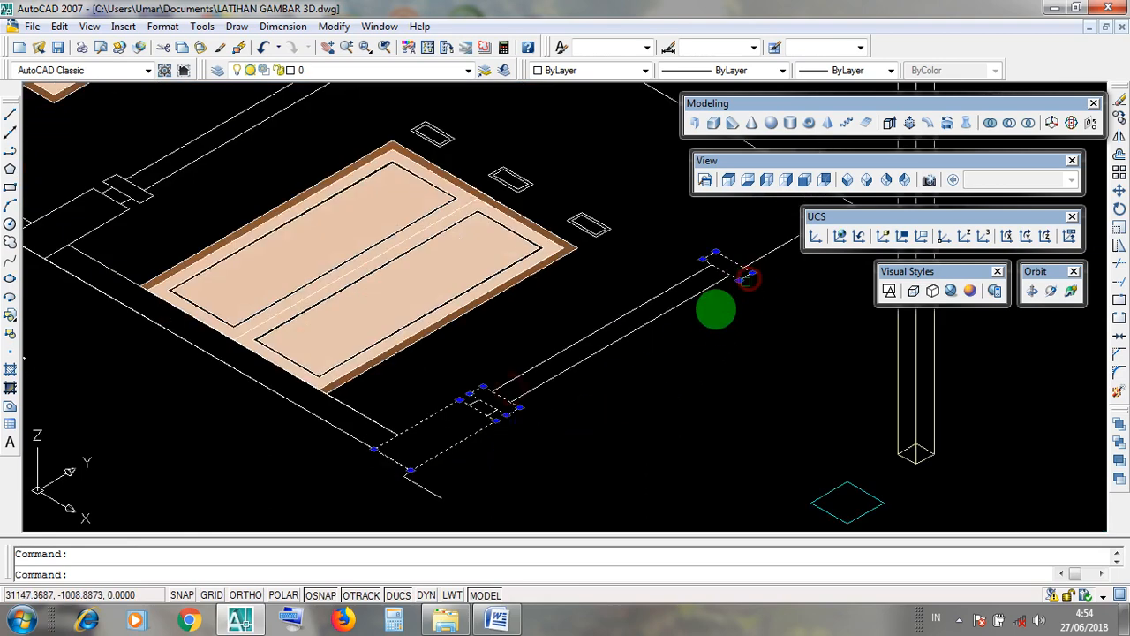
scroll(455, 444, up, 1)
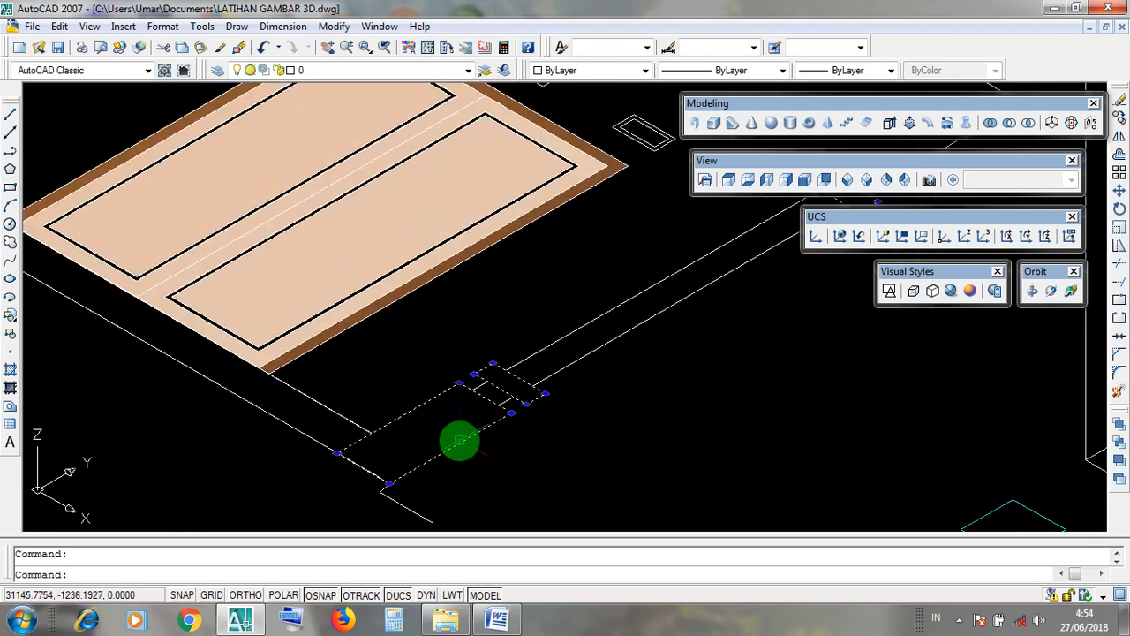
scroll(519, 400, down, 1)
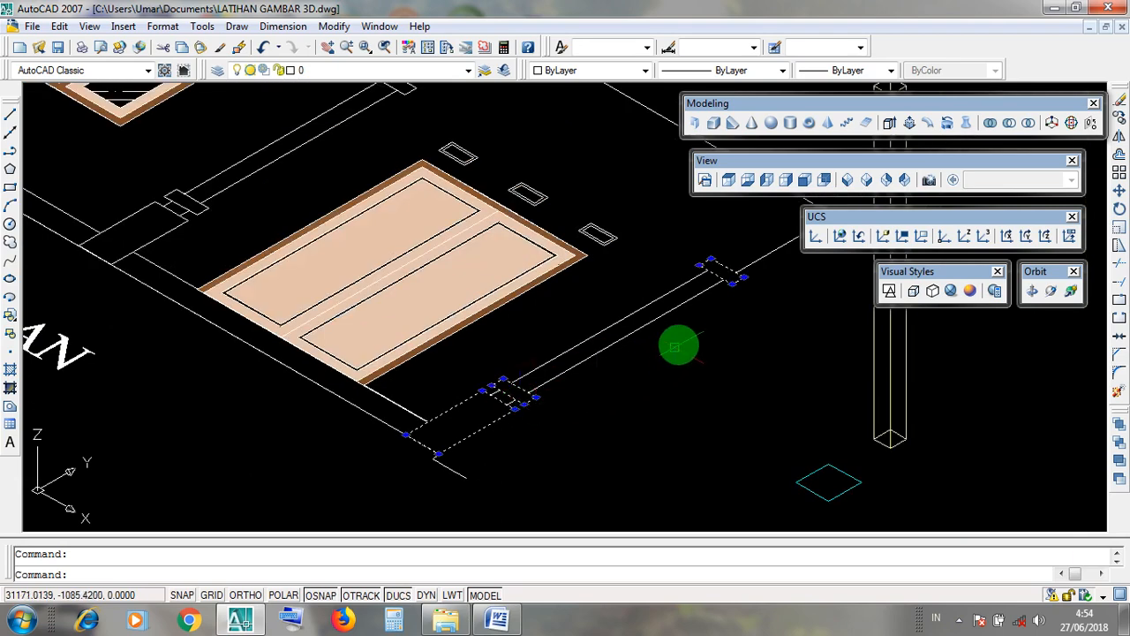
scroll(725, 266, up, 1)
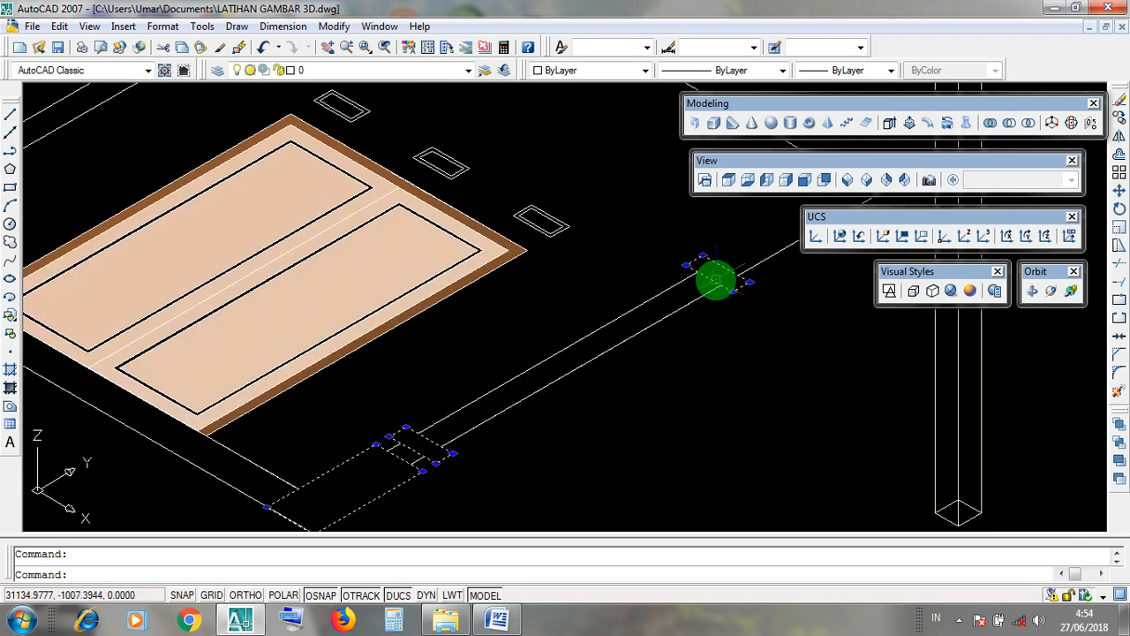
scroll(626, 371, down, 1)
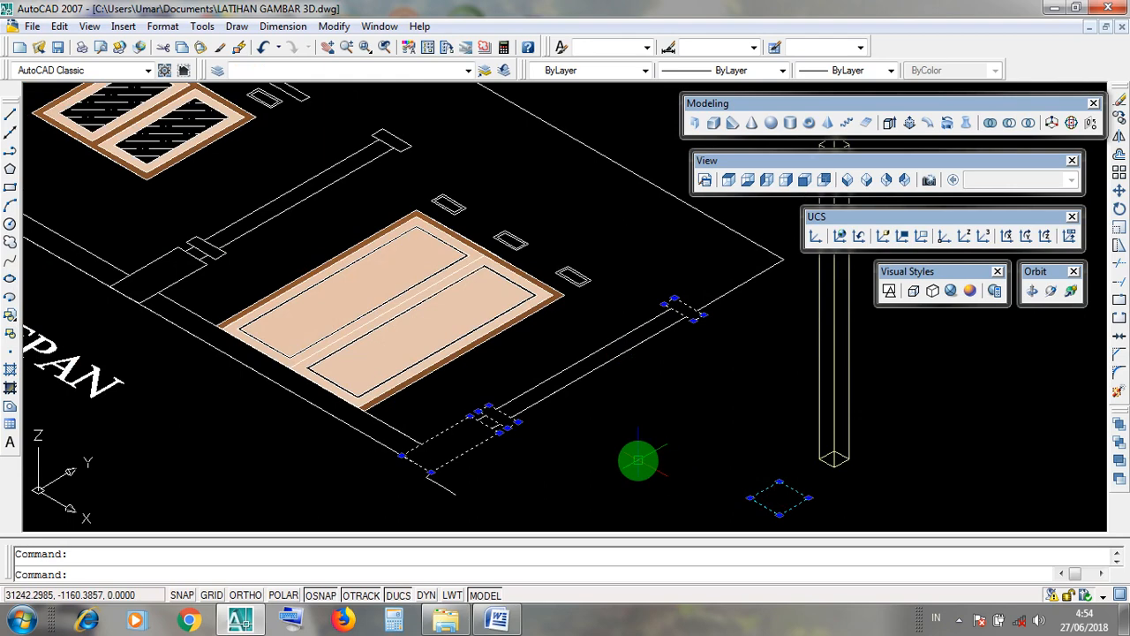
key(Escape)
middle_drag(682, 468, 675, 461)
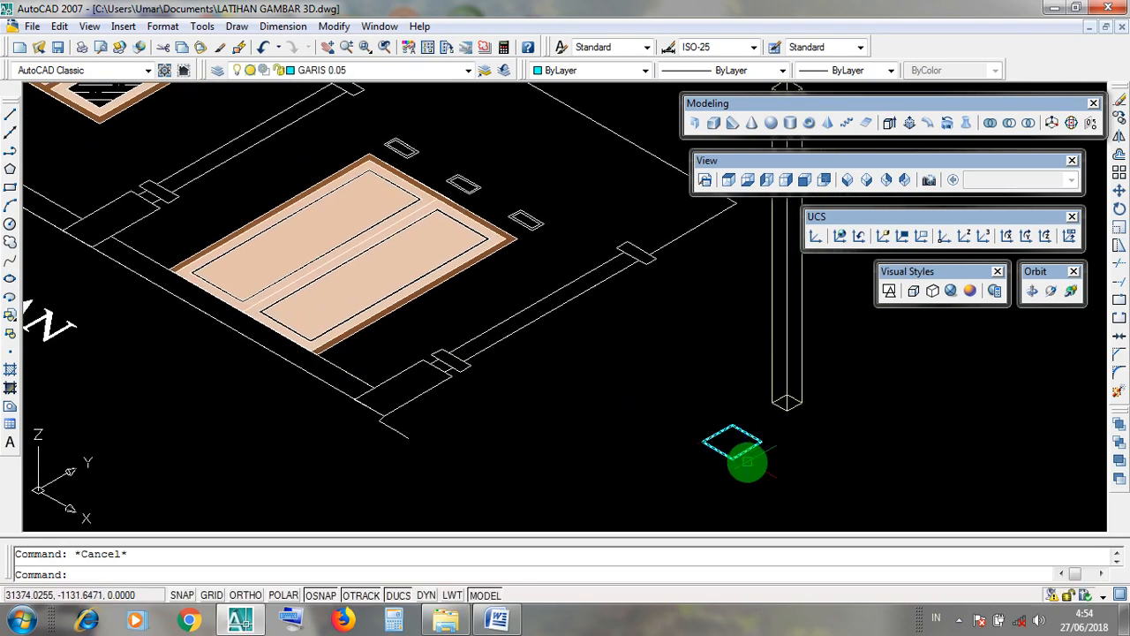
scroll(747, 459, up, 3)
click(747, 460)
click(714, 412)
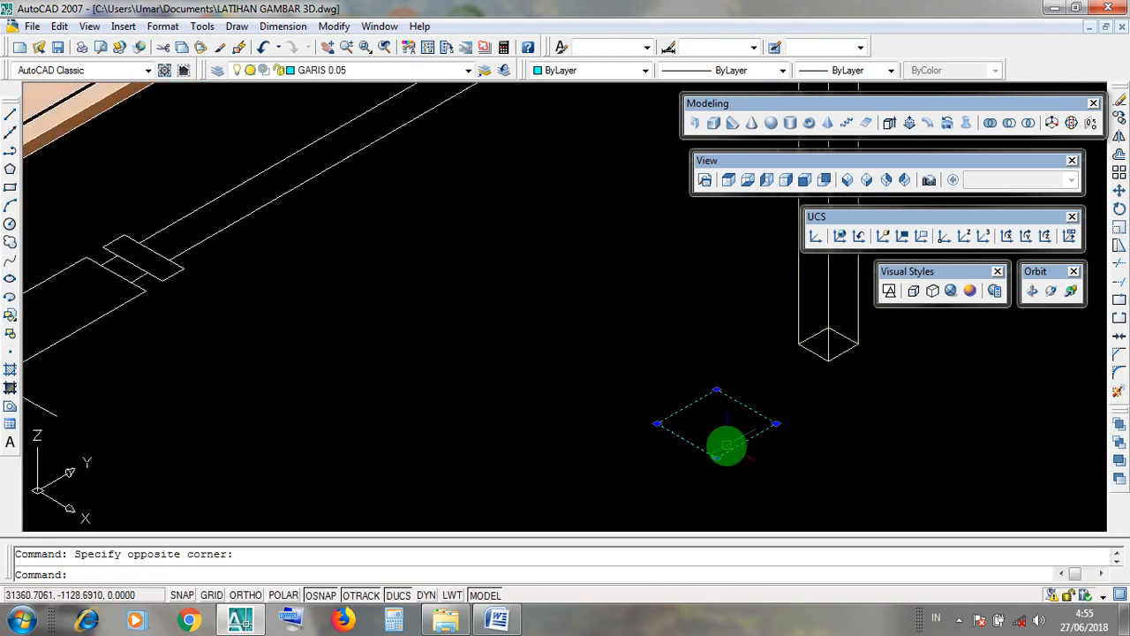
key(Escape)
click(741, 462)
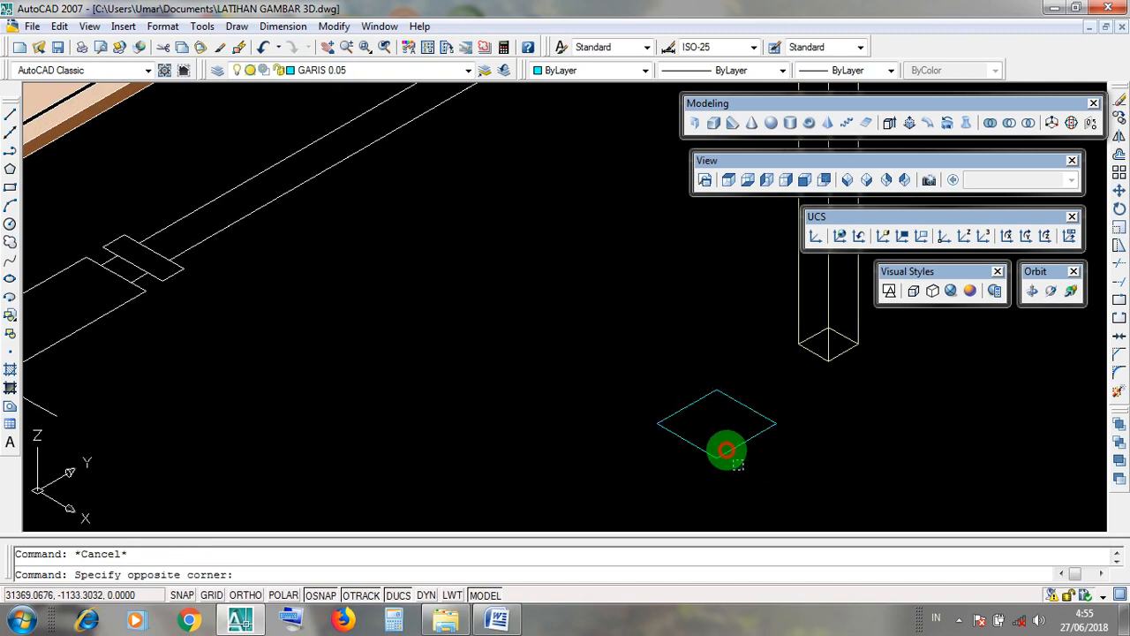
click(712, 412)
key(Escape)
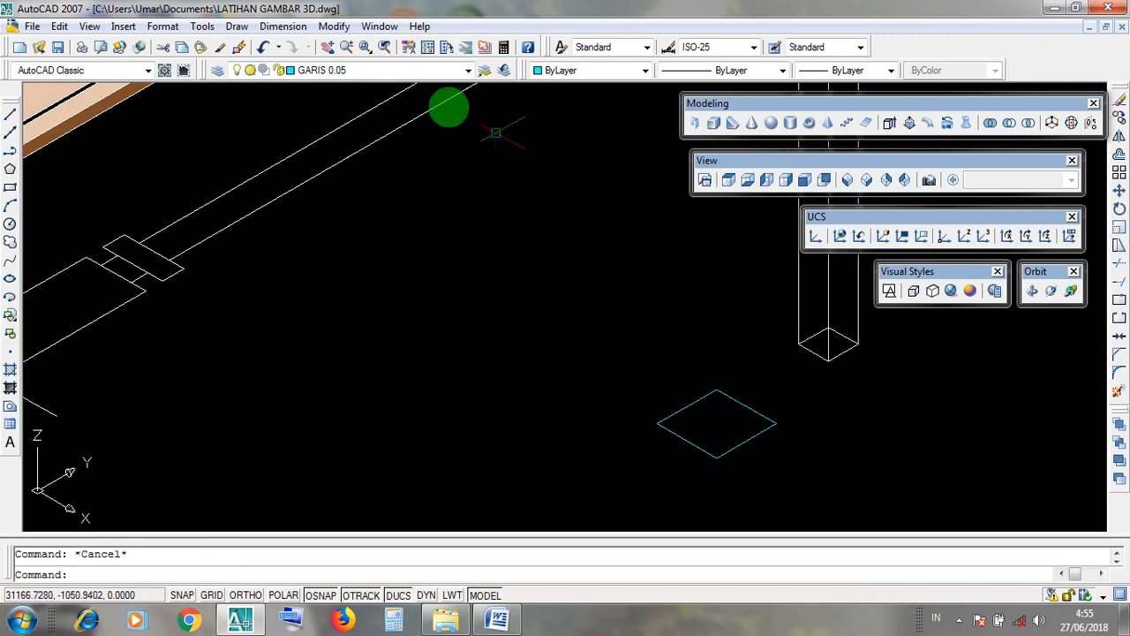
click(334, 25)
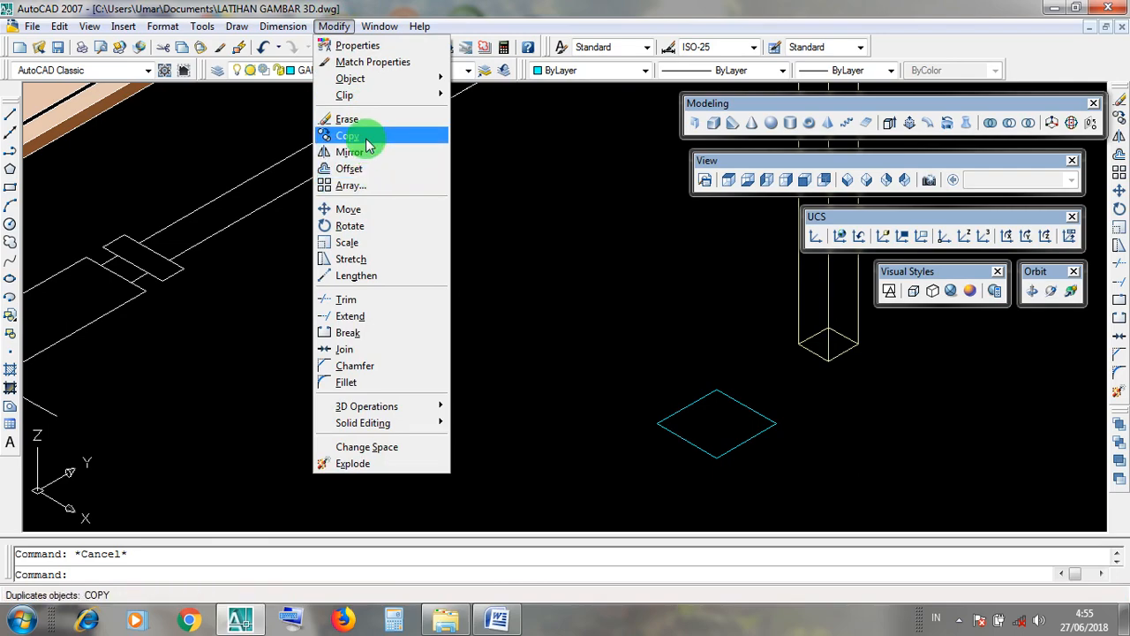
click(565, 269)
click(563, 234)
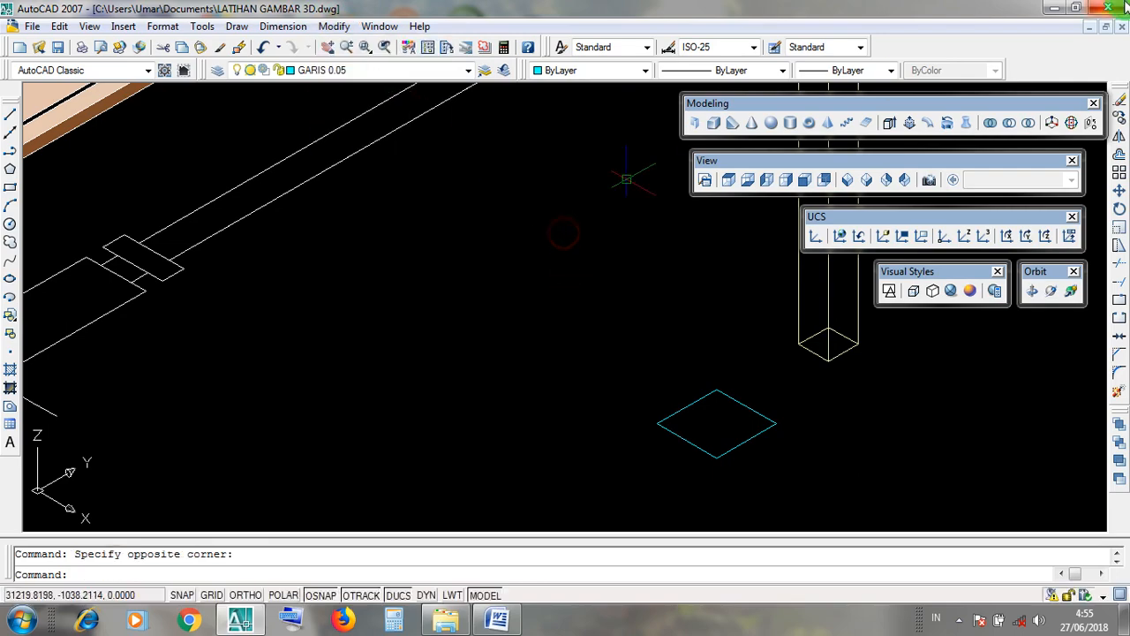
Switch to Word and review the CARA 2 procedure in the COPY document, from selecting the object through the Copy command
click(1057, 9)
click(503, 611)
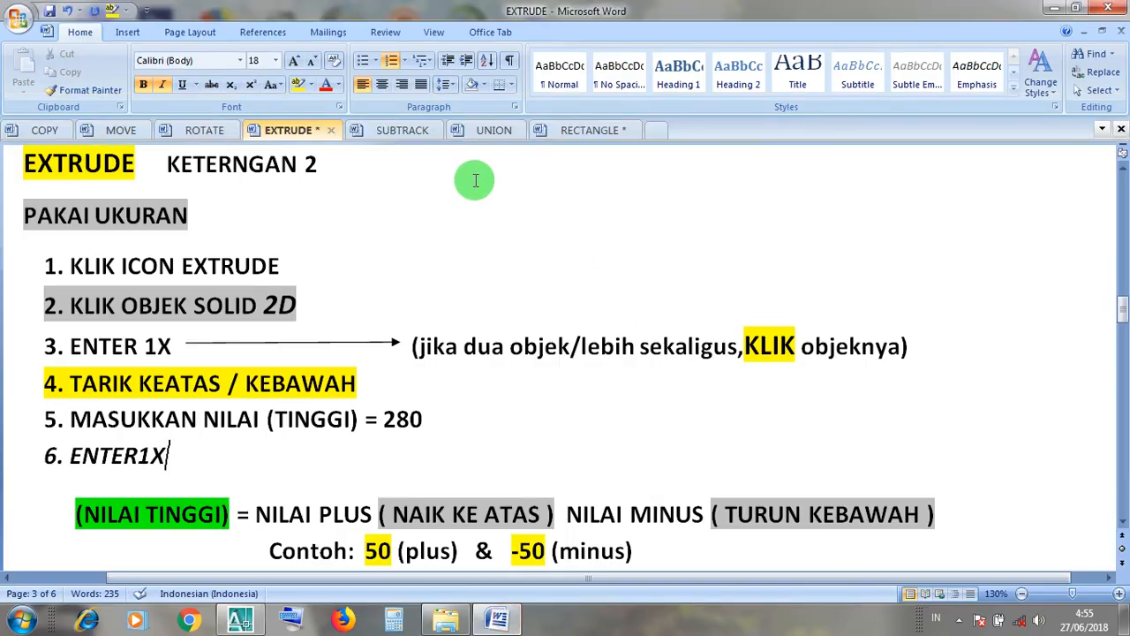
click(44, 130)
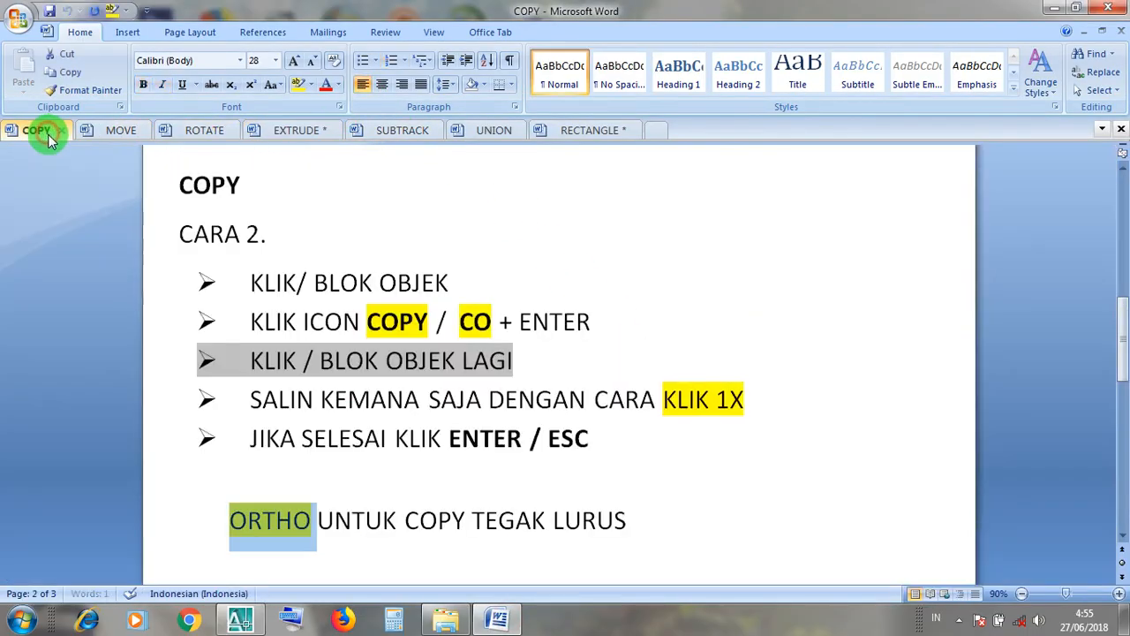
click(468, 284)
drag(468, 285, 232, 282)
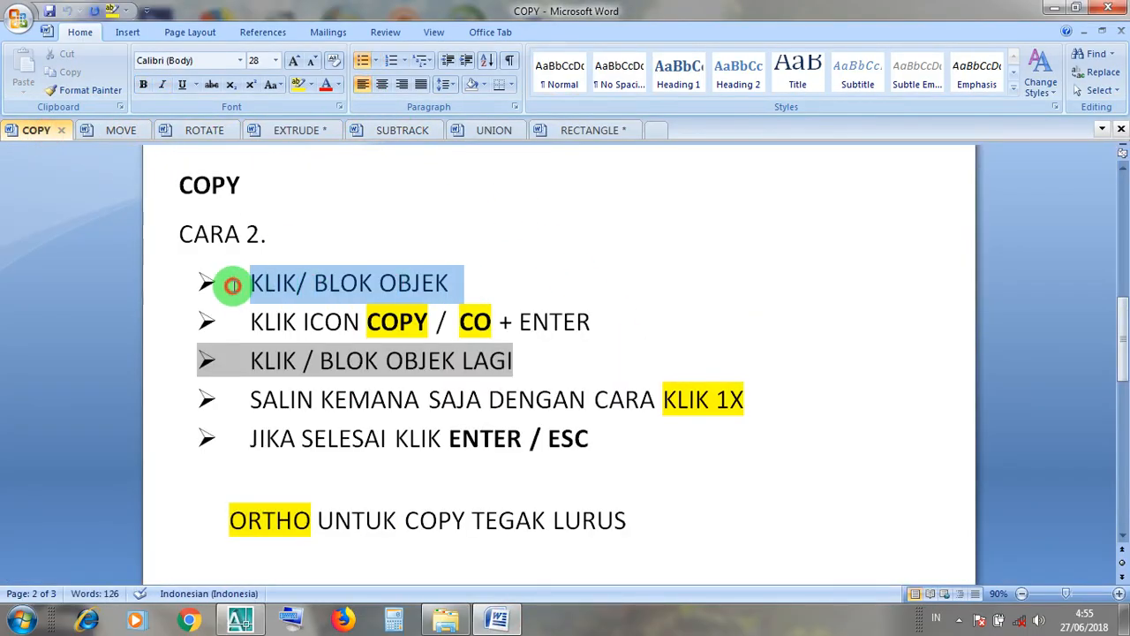
click(344, 326)
drag(427, 320, 255, 322)
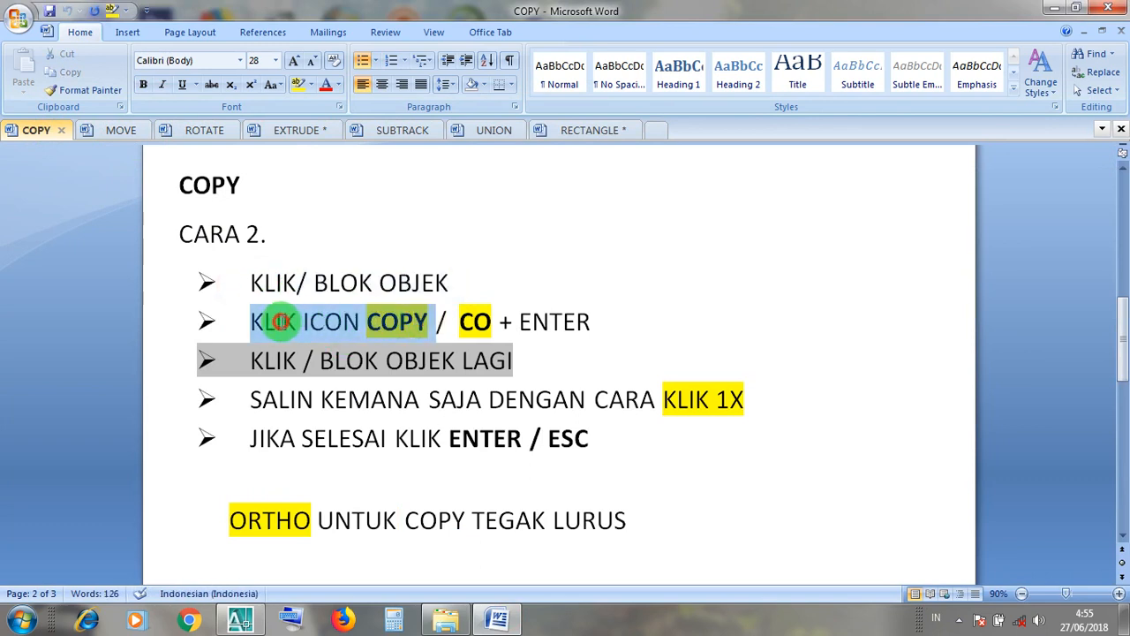
click(492, 322)
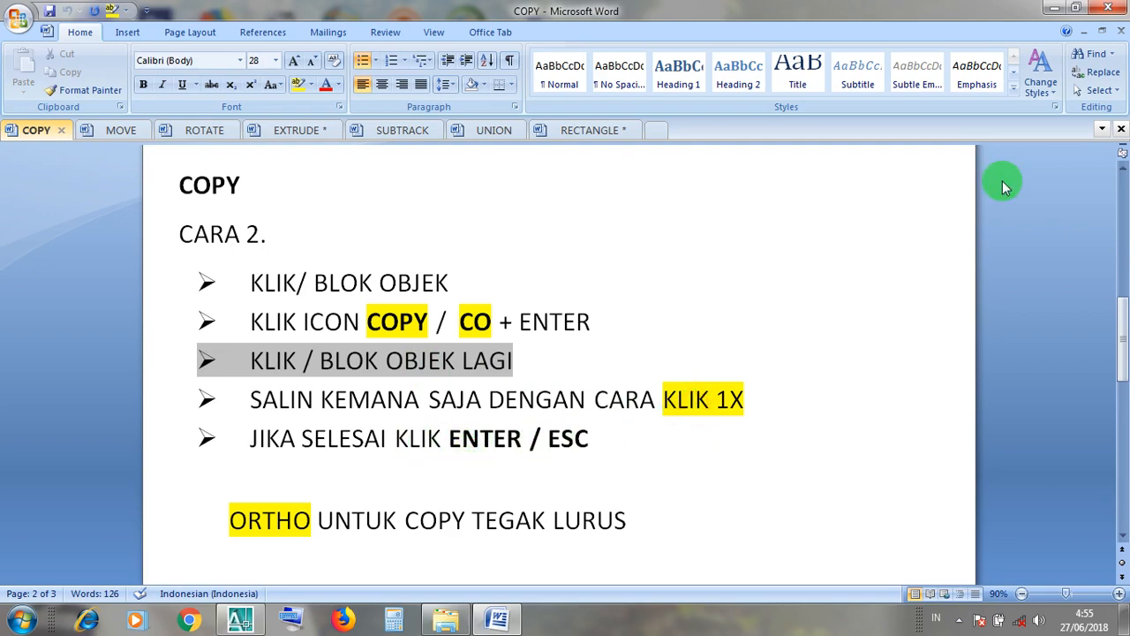
click(1047, 11)
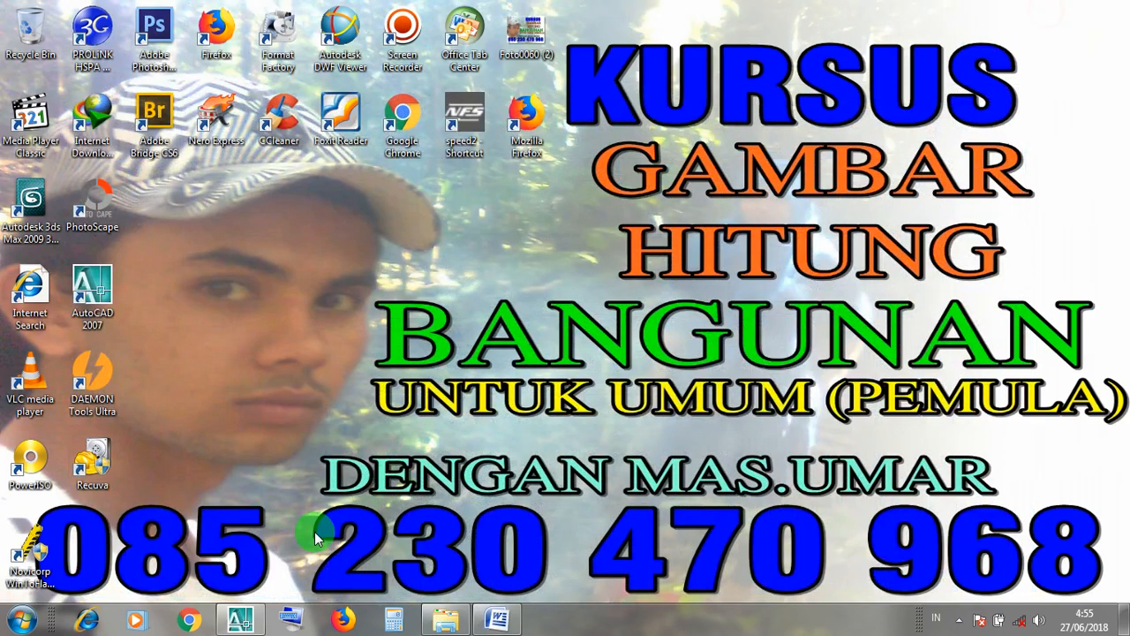
Switch back to AutoCAD and copy the 30 by 30 rectangle once to a free spot beside the original, roughly along the X axis
click(238, 622)
scroll(729, 465, down, 2)
scroll(656, 479, up, 2)
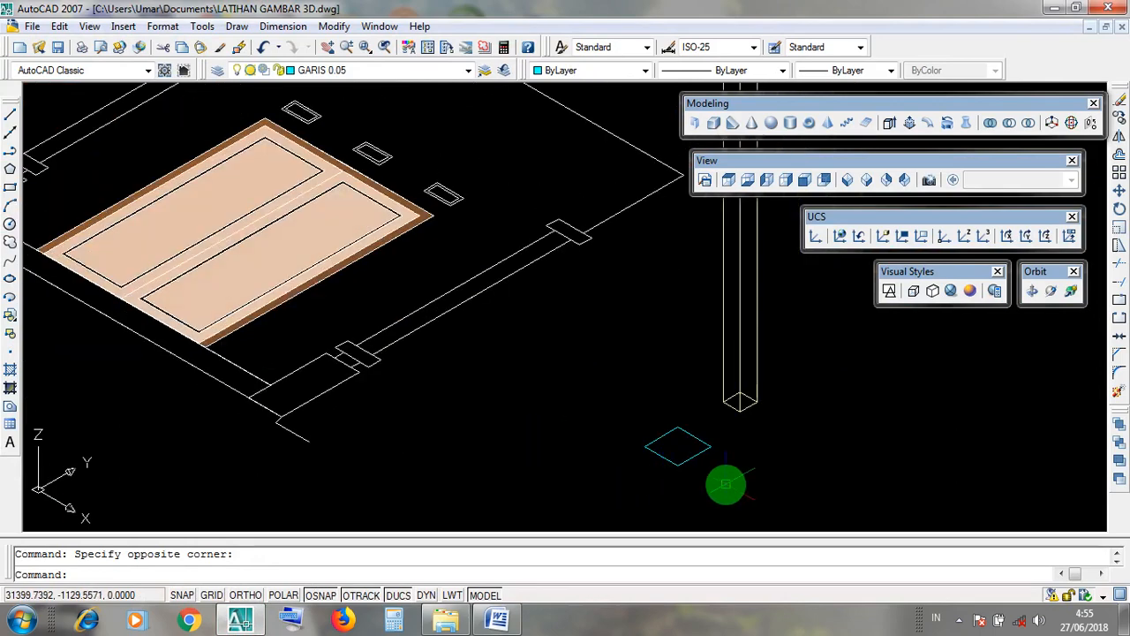
click(725, 484)
click(663, 454)
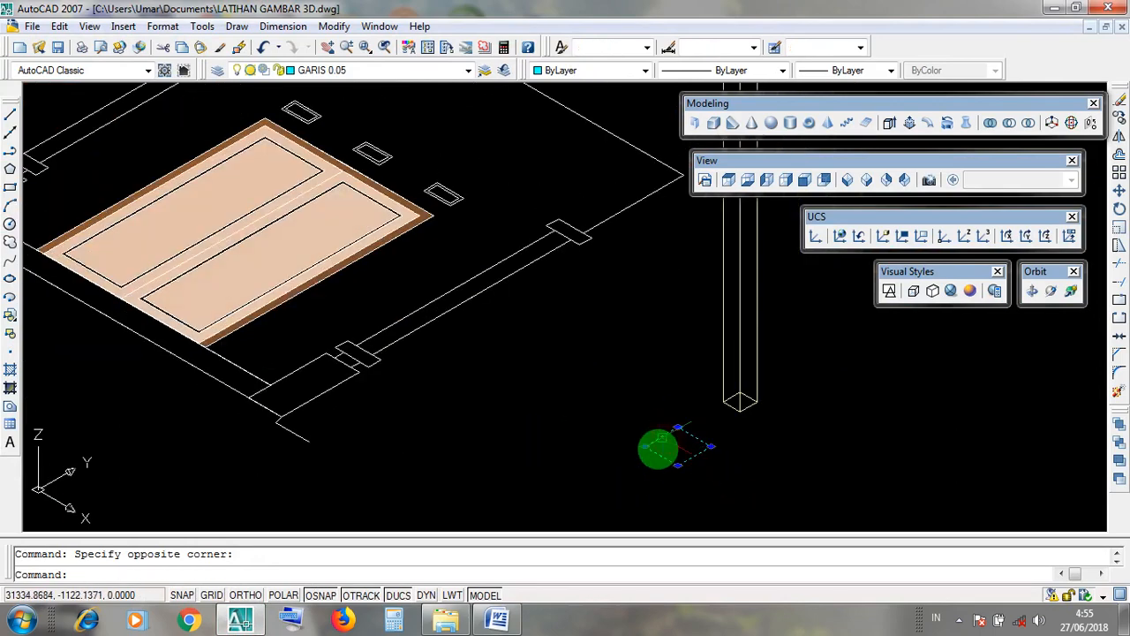
scroll(697, 466, up, 4)
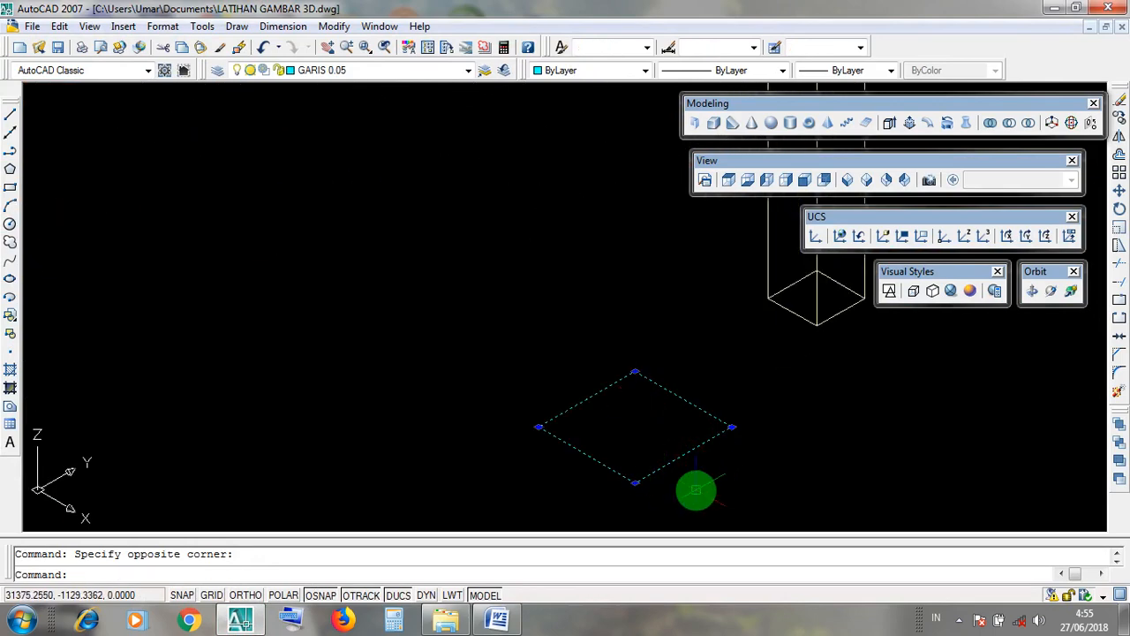
click(692, 474)
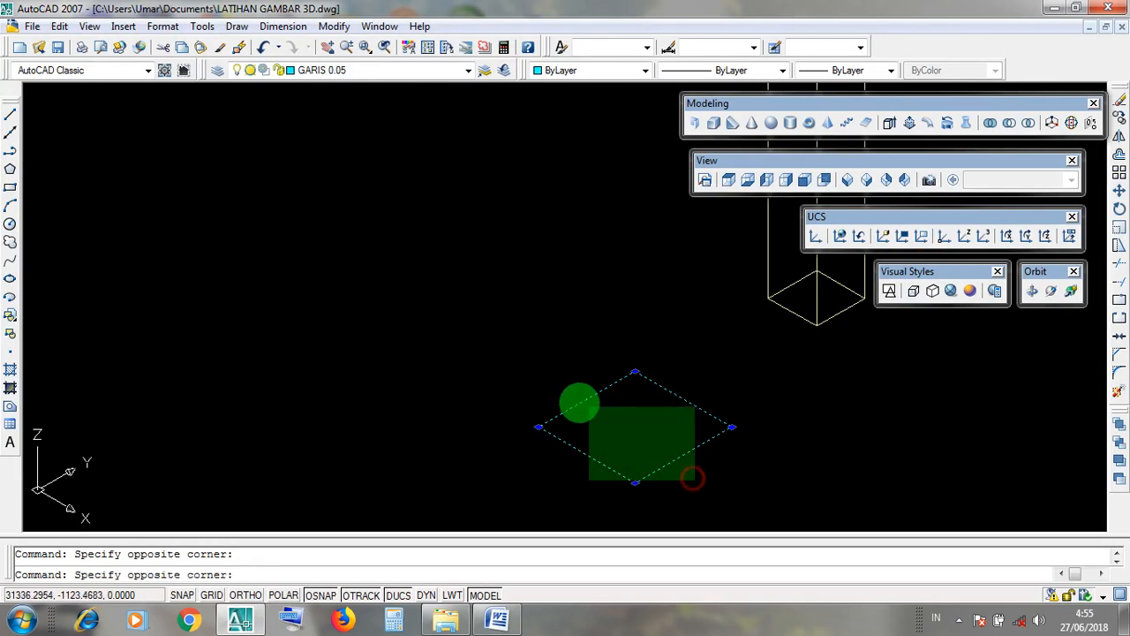
click(577, 402)
scroll(614, 458, down, 5)
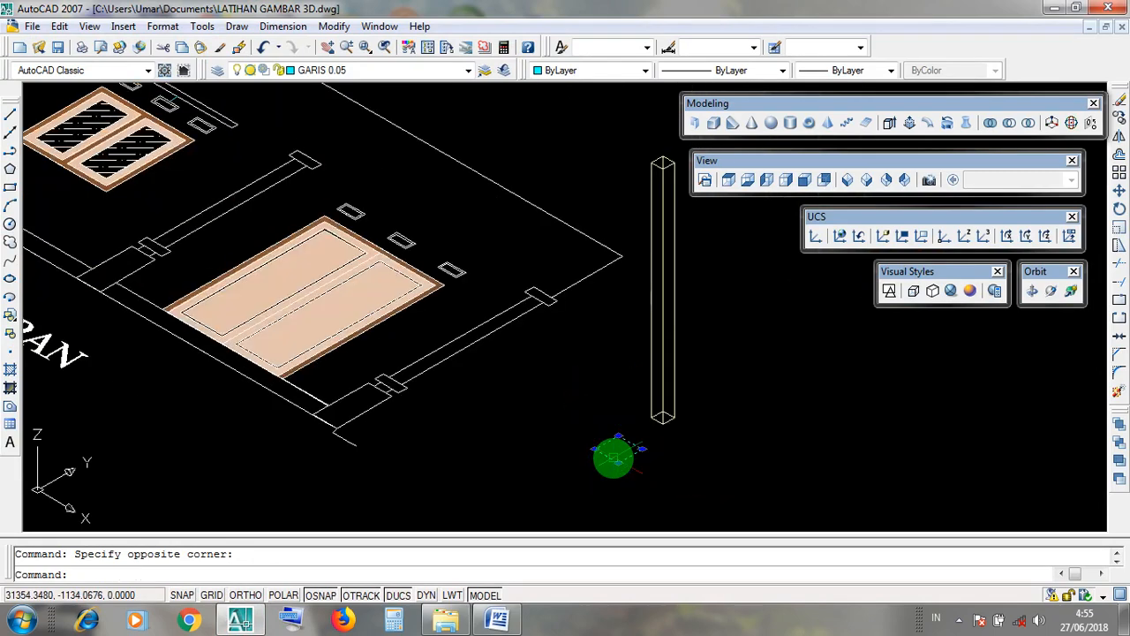
click(335, 27)
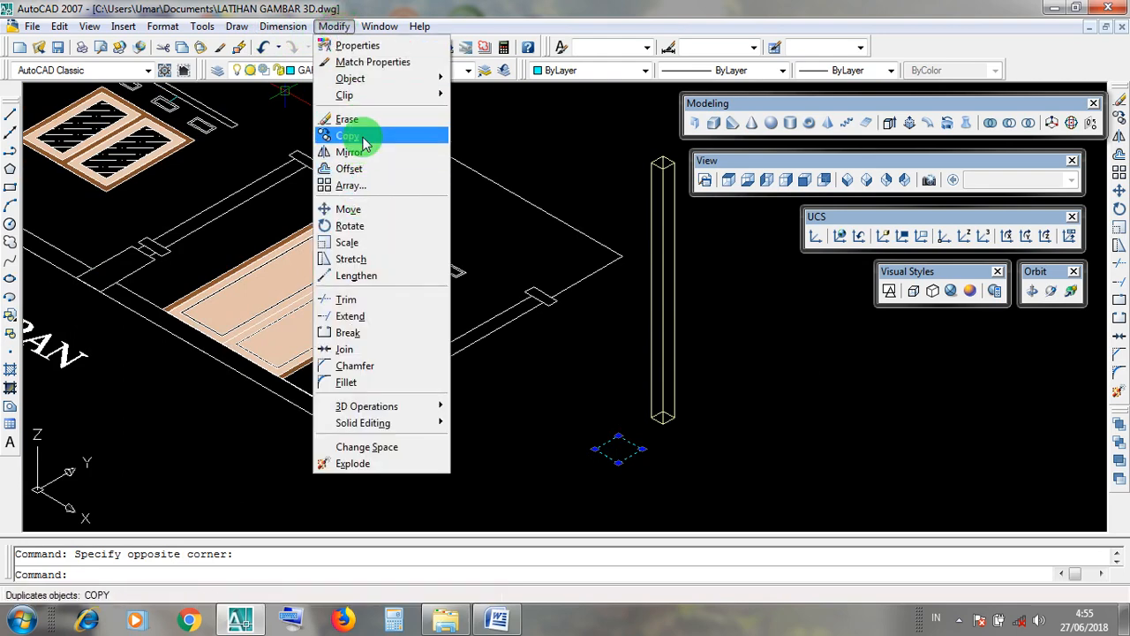
click(373, 143)
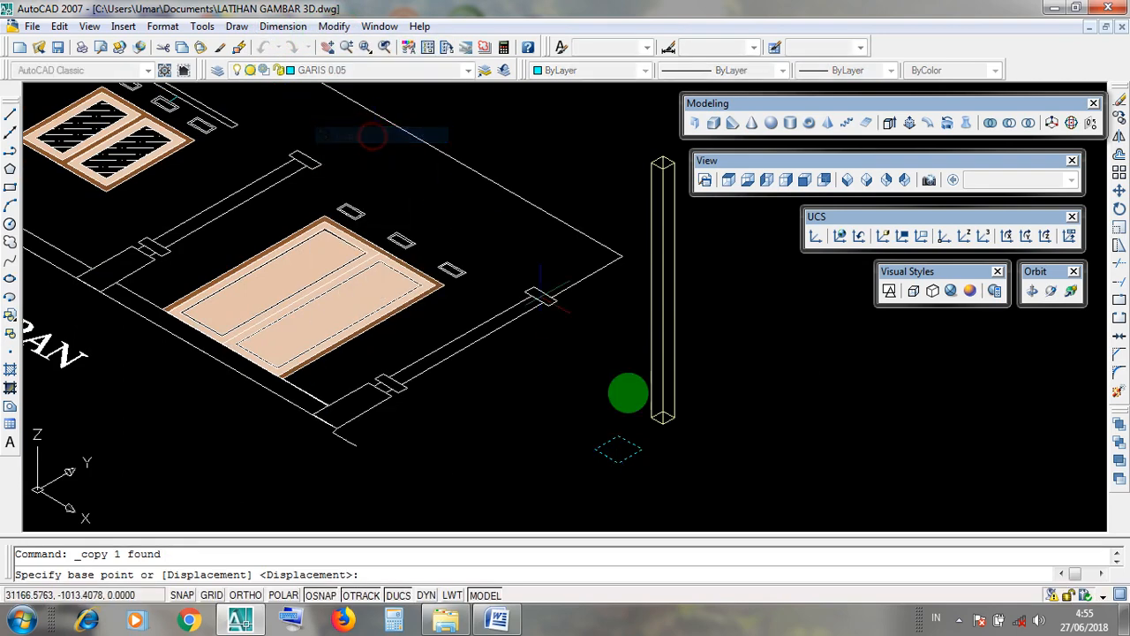
click(628, 454)
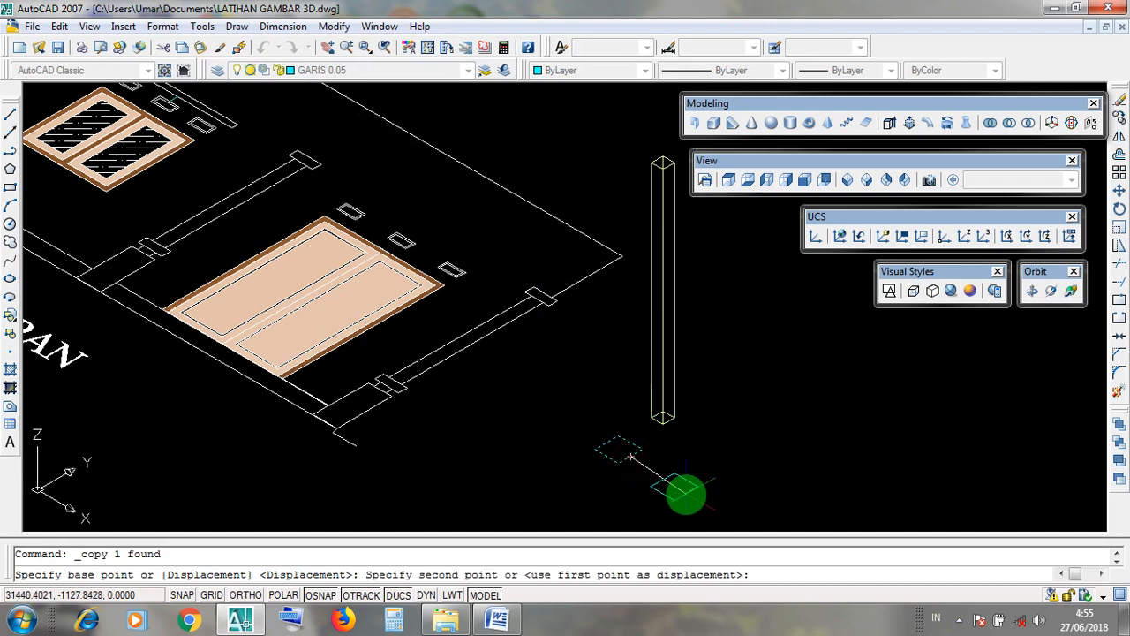
scroll(679, 496, up, 1)
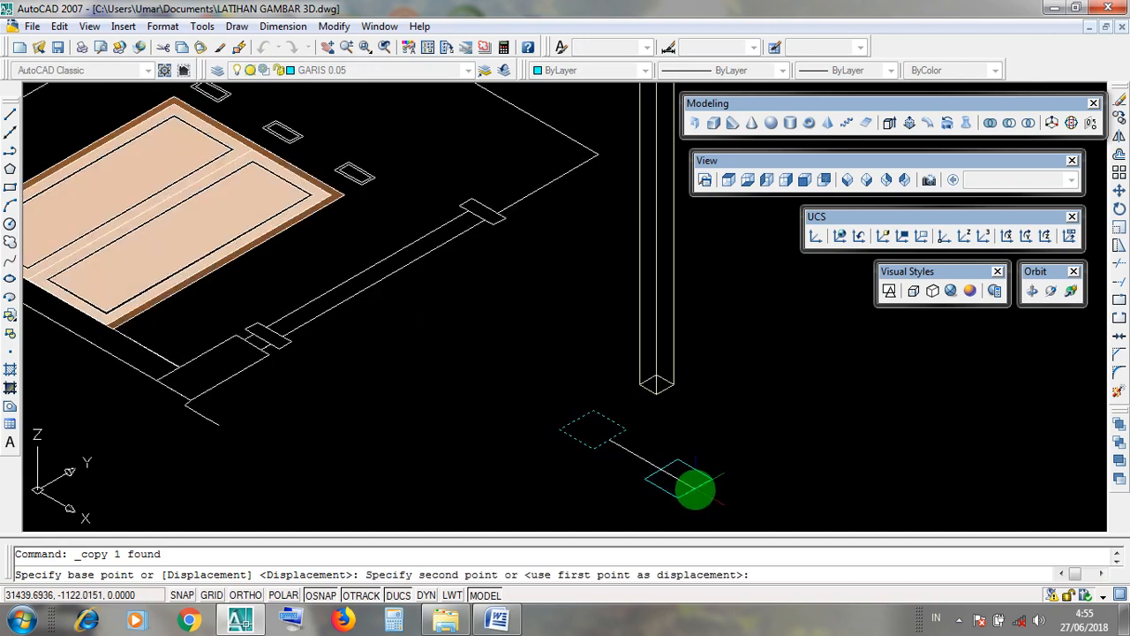
scroll(696, 488, down, 2)
scroll(663, 412, up, 2)
click(685, 473)
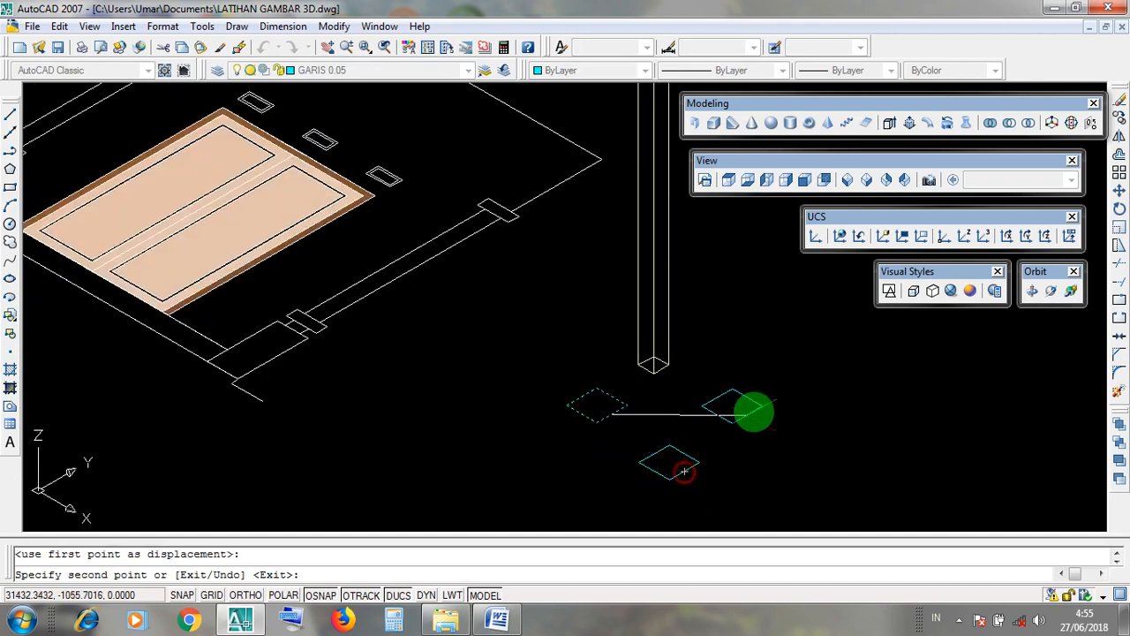
key(Return)
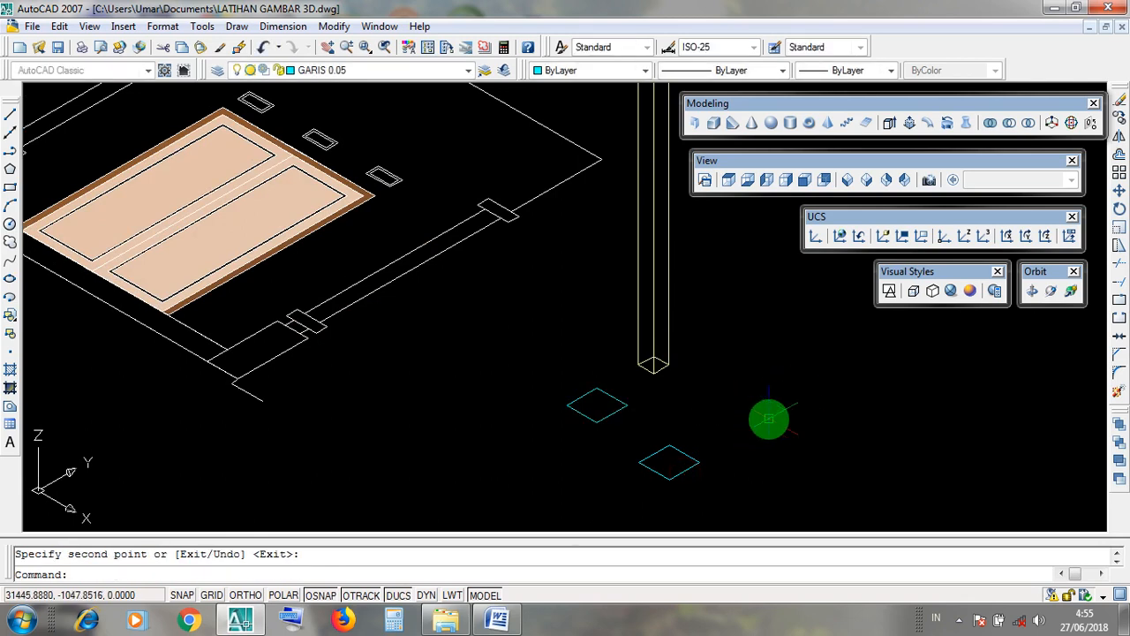
click(690, 472)
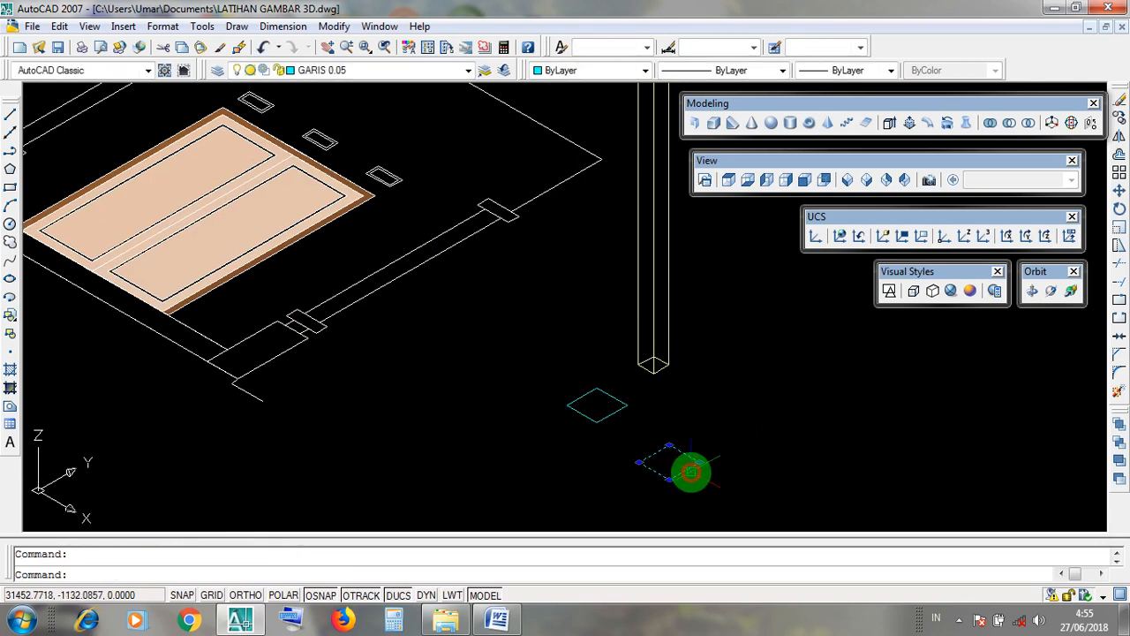
key(Escape)
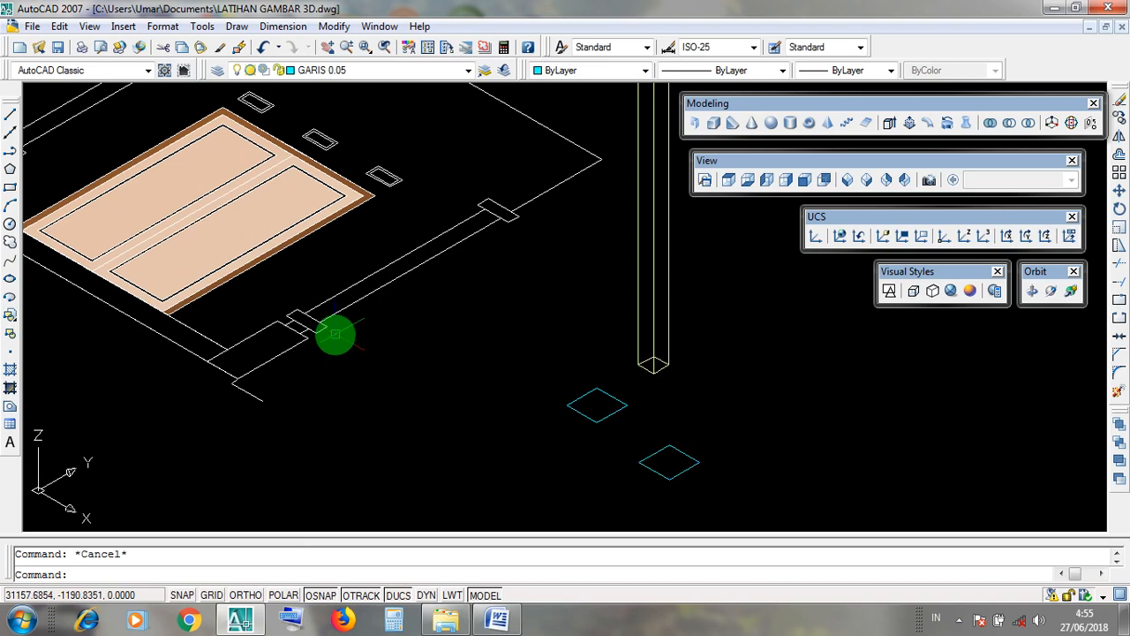
Examine the right terrace column's lower collar, upper collar and base in the DEPAN elevation by highlighting them, and clear the selection
scroll(326, 330, up, 3)
scroll(373, 433, down, 2)
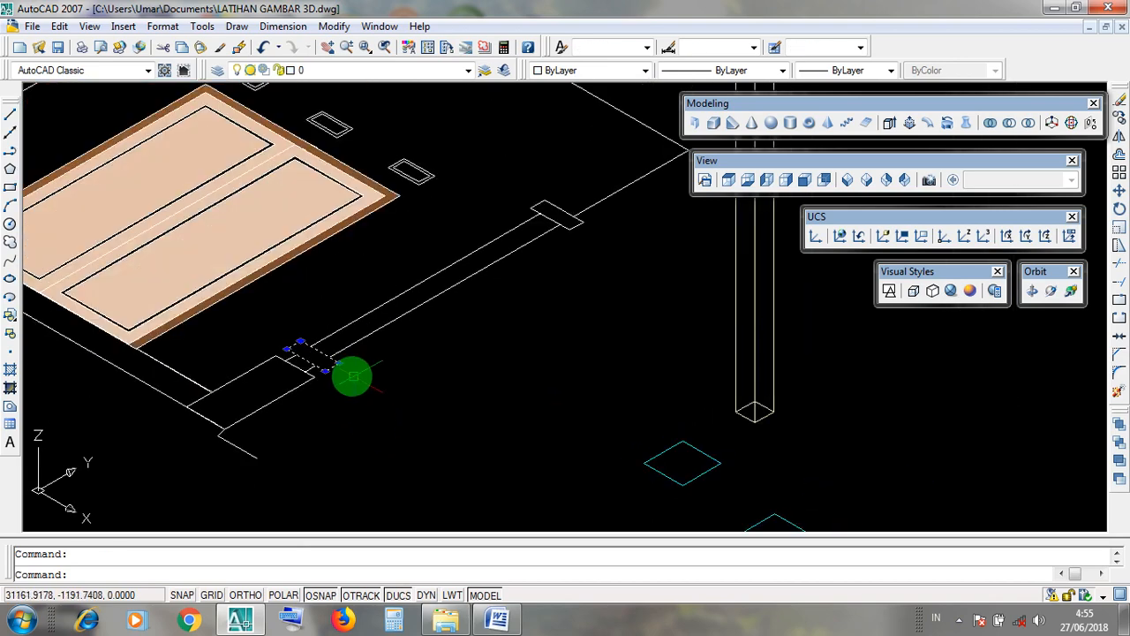
key(Escape)
click(336, 366)
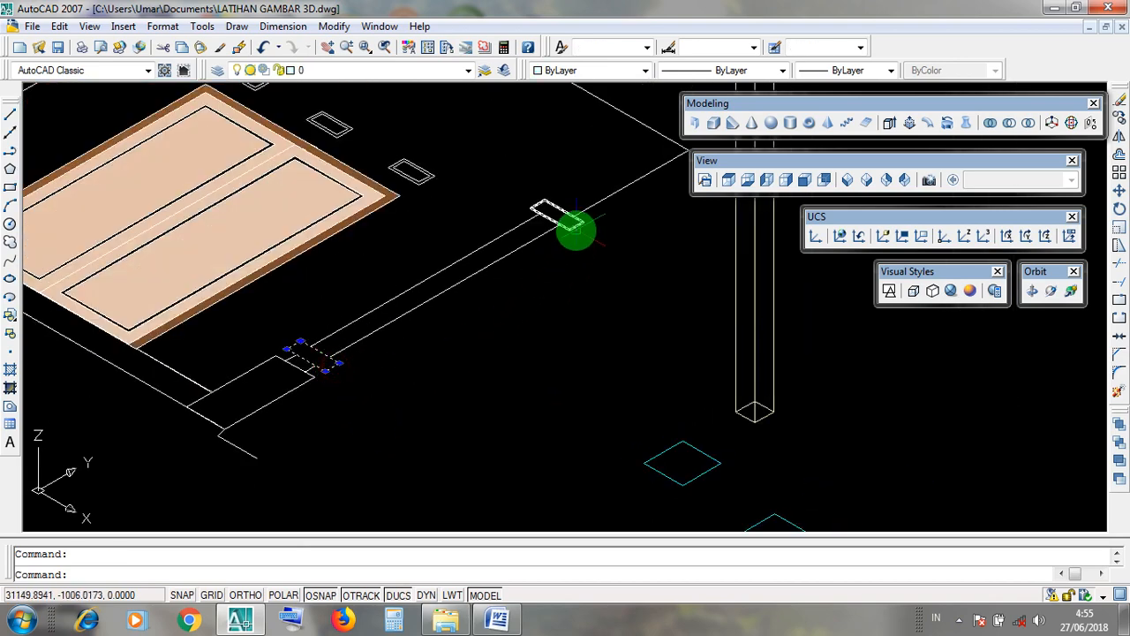
click(573, 216)
scroll(570, 210, up, 2)
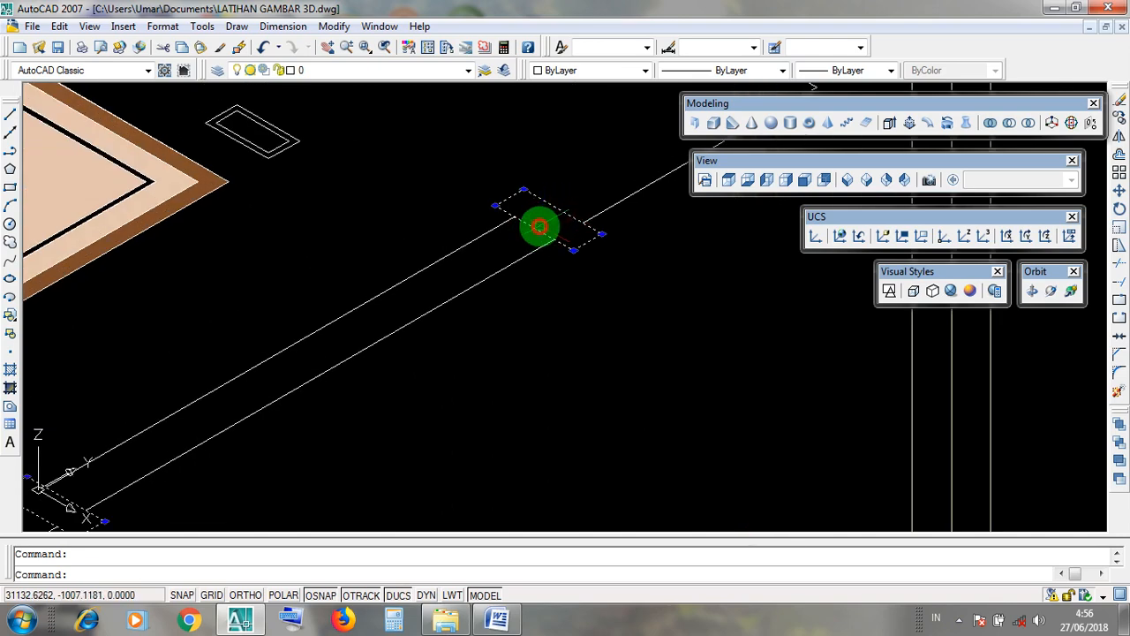
scroll(574, 247, down, 4)
scroll(248, 424, up, 3)
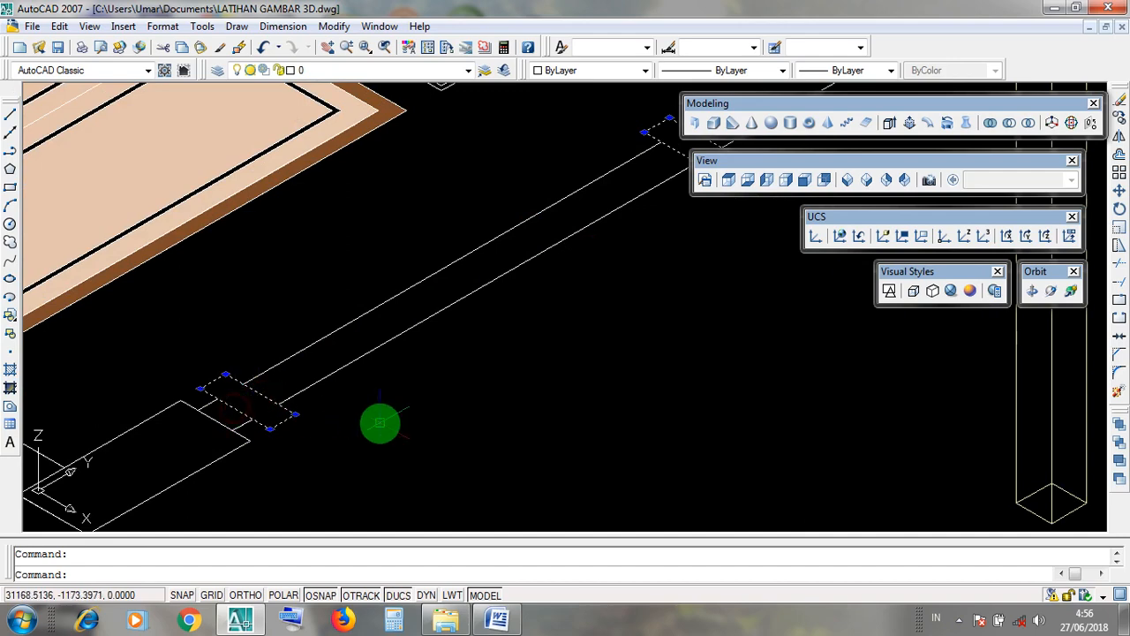
scroll(379, 421, down, 2)
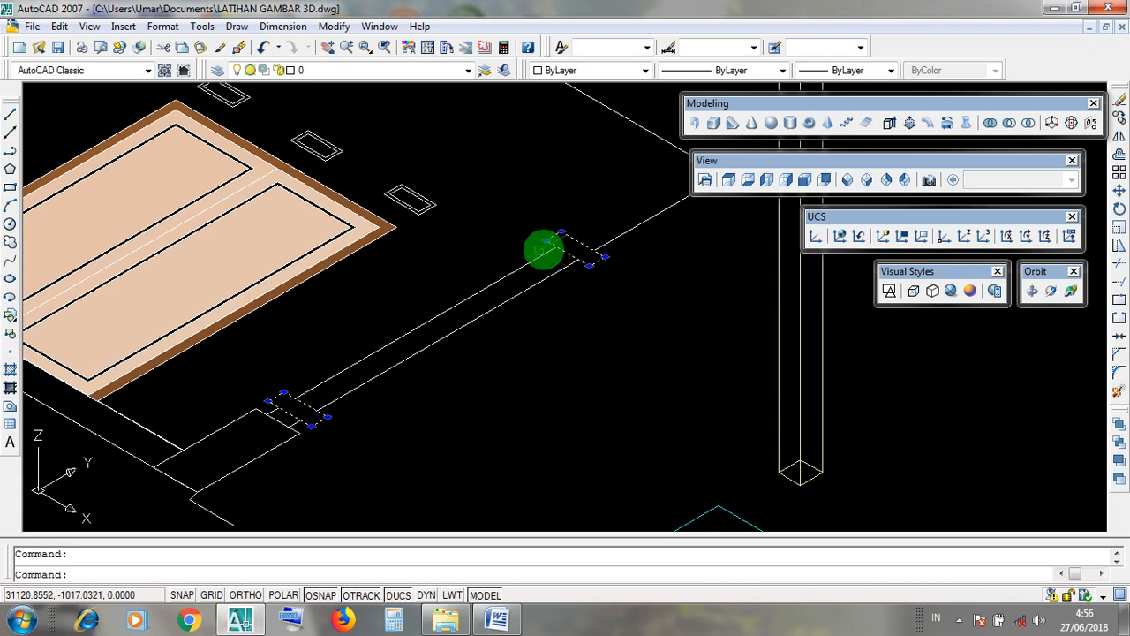
key(Escape)
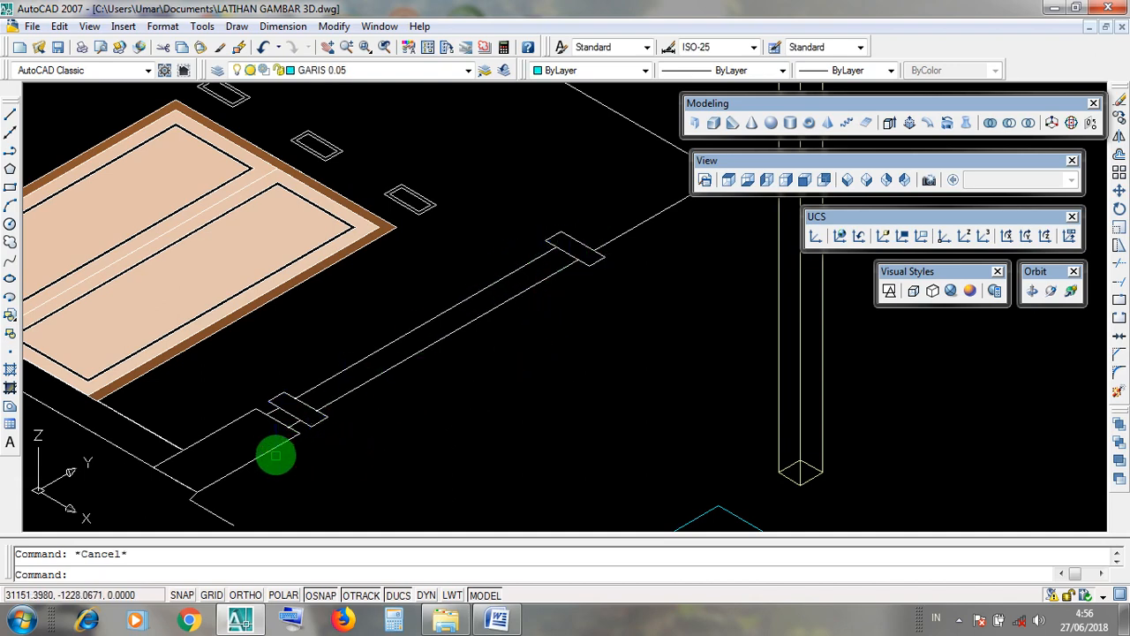
click(273, 451)
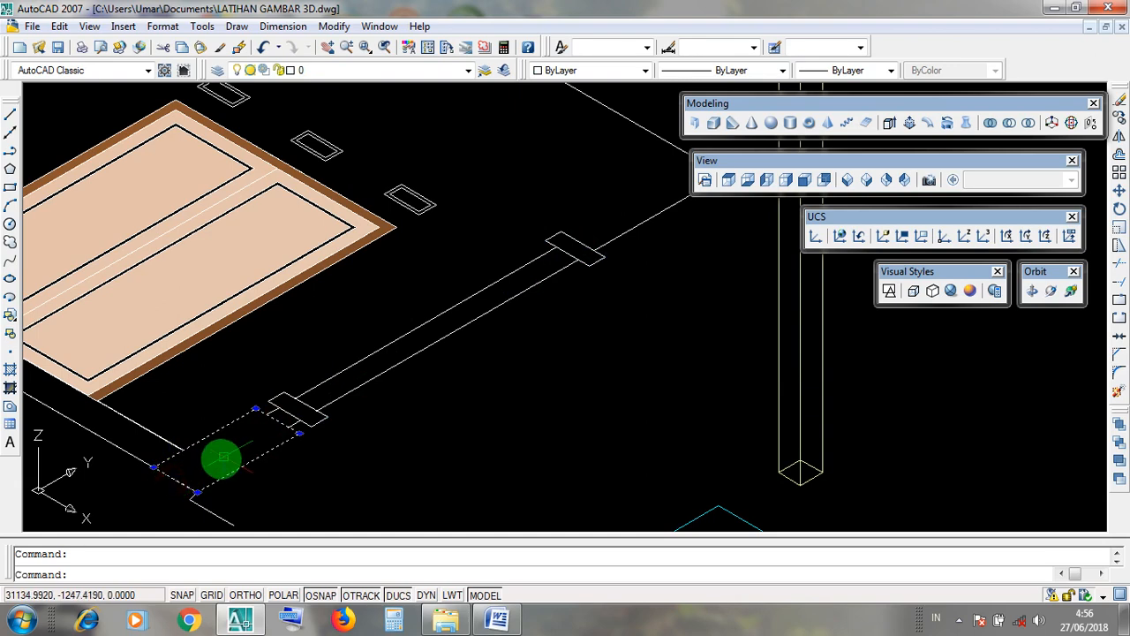
scroll(214, 462, up, 3)
key(Escape)
scroll(528, 422, down, 4)
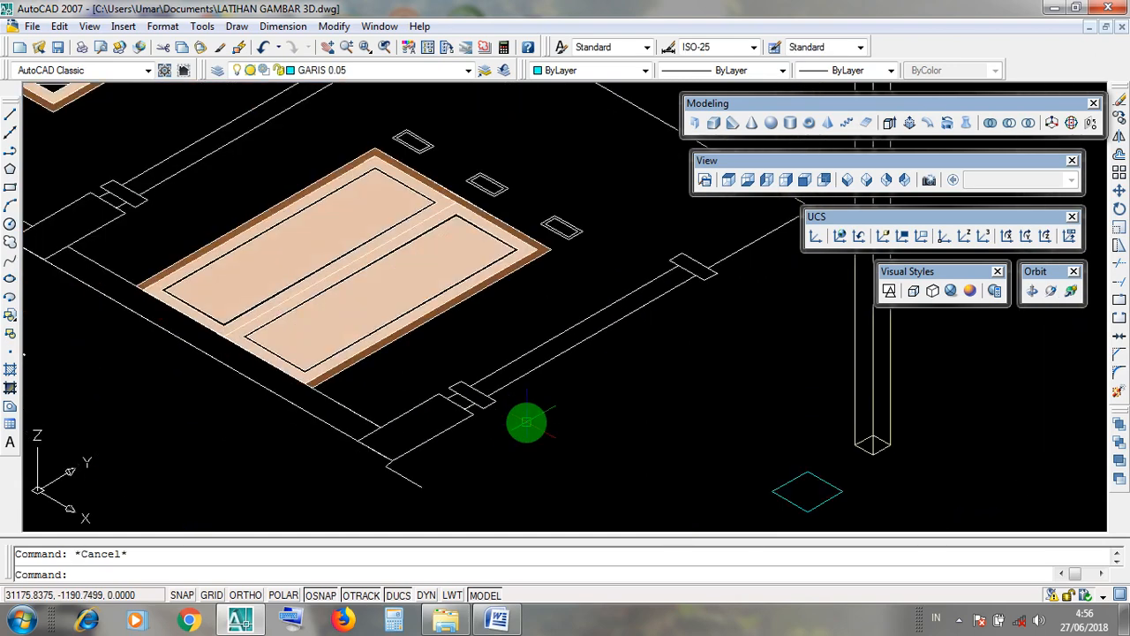
scroll(606, 428, down, 4)
scroll(678, 474, up, 3)
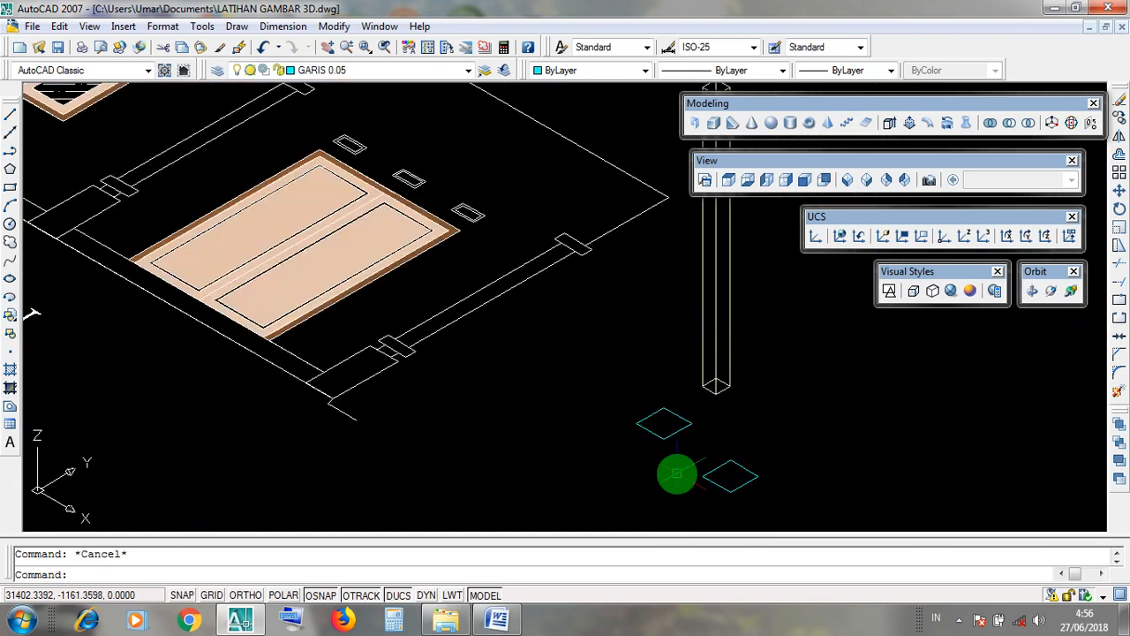
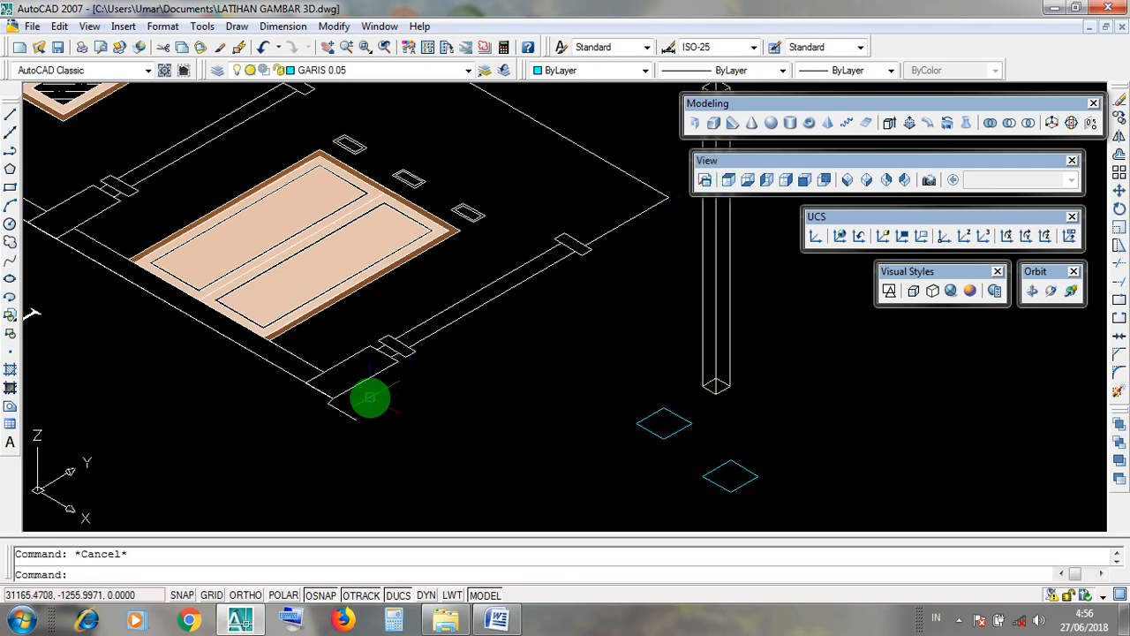
Highlight the right terrace column's base in the isometric view of the DEPAN elevation, and clear the selection
scroll(363, 397, up, 5)
click(304, 388)
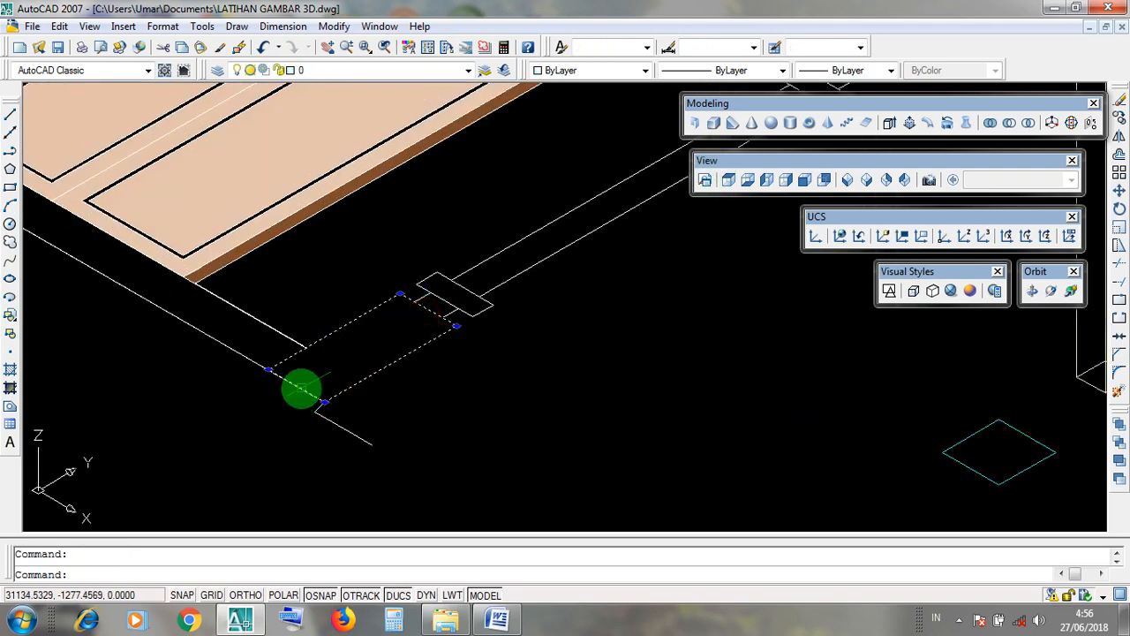
click(425, 307)
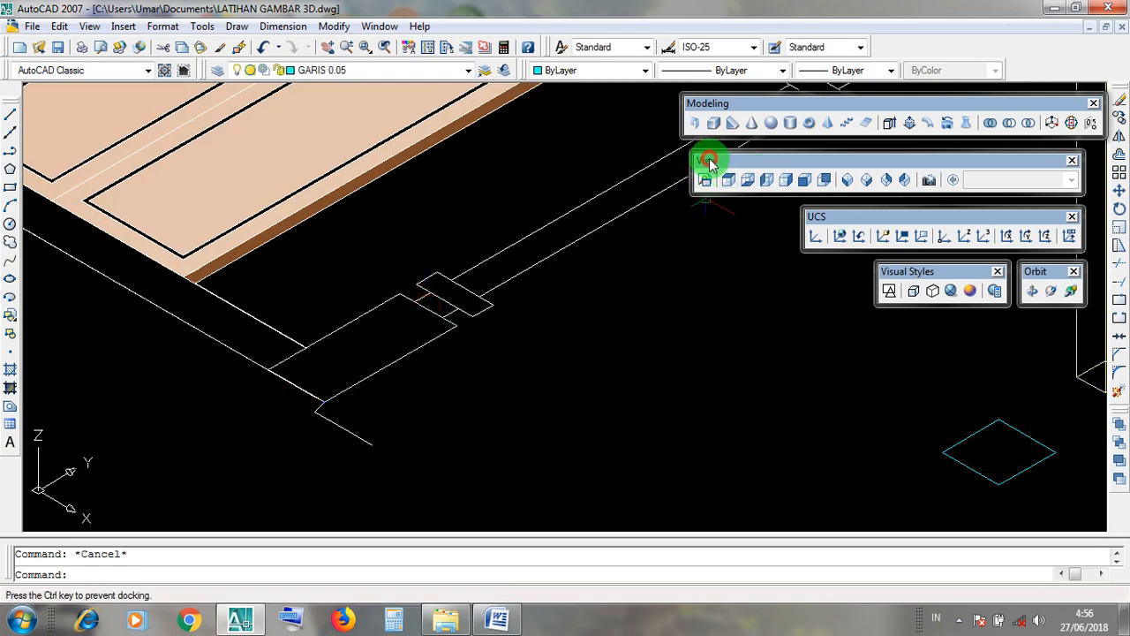
Show the drawing in Top view, highlight the middle terrace column's base and lower collar in the DEPAN elevation, and clear the selection
click(730, 181)
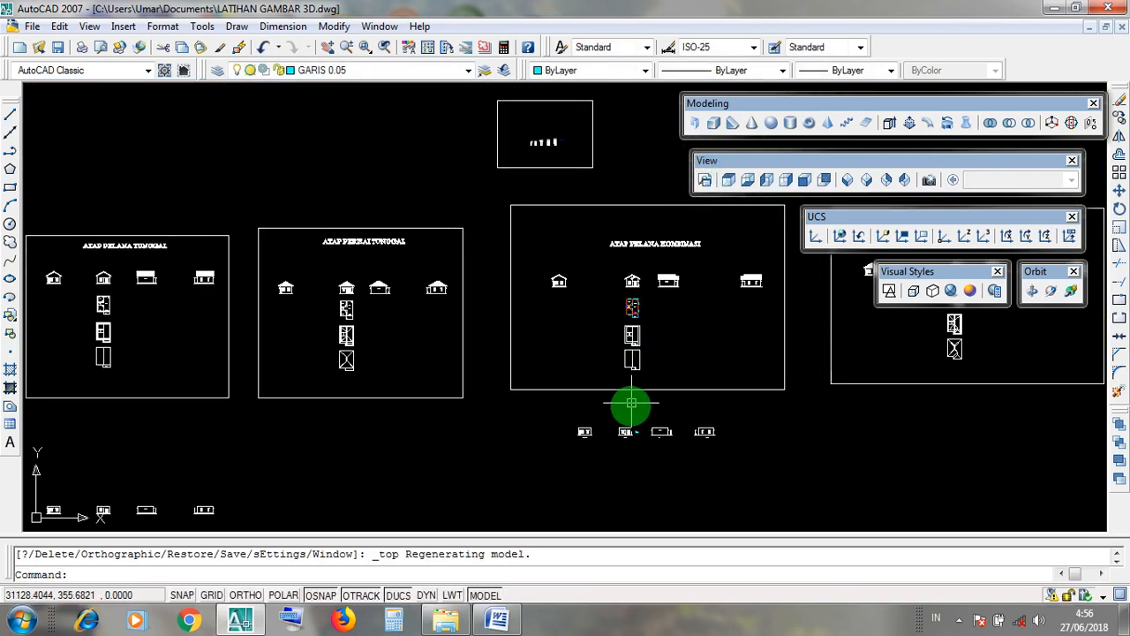
scroll(626, 433, up, 5)
scroll(630, 482, up, 5)
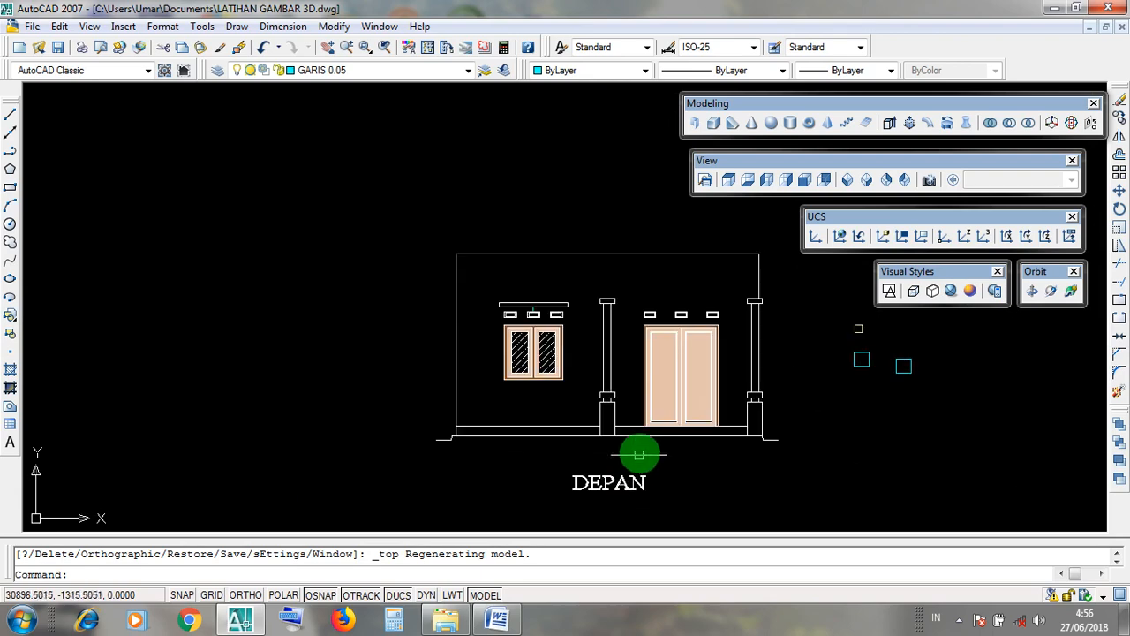
scroll(613, 424, up, 4)
middle_drag(594, 447, 500, 474)
click(480, 497)
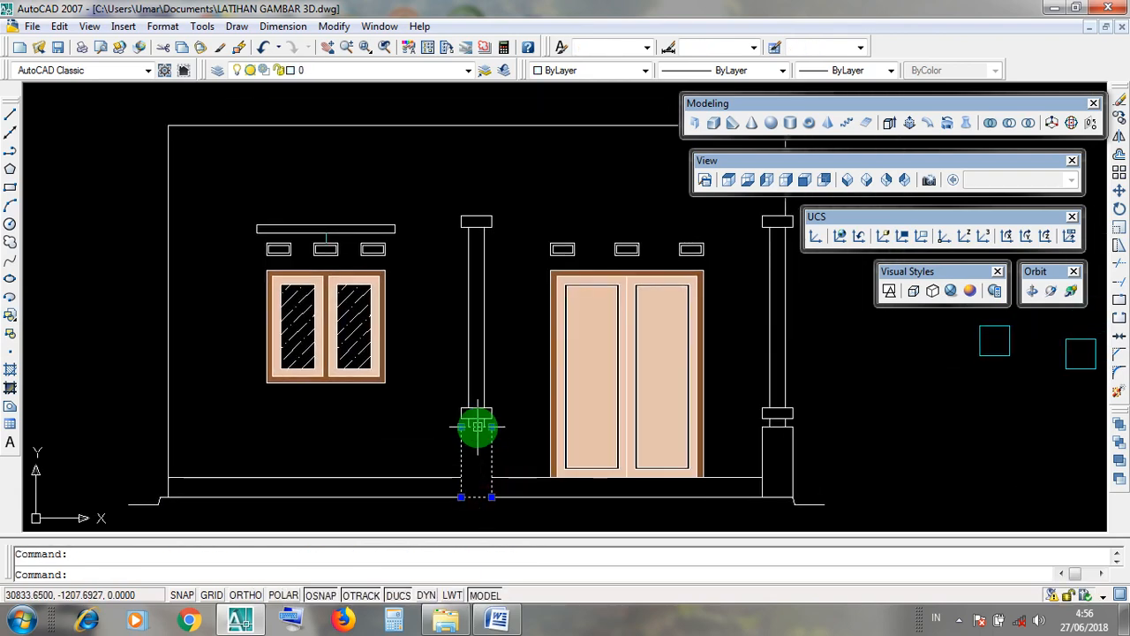
scroll(475, 499, up, 3)
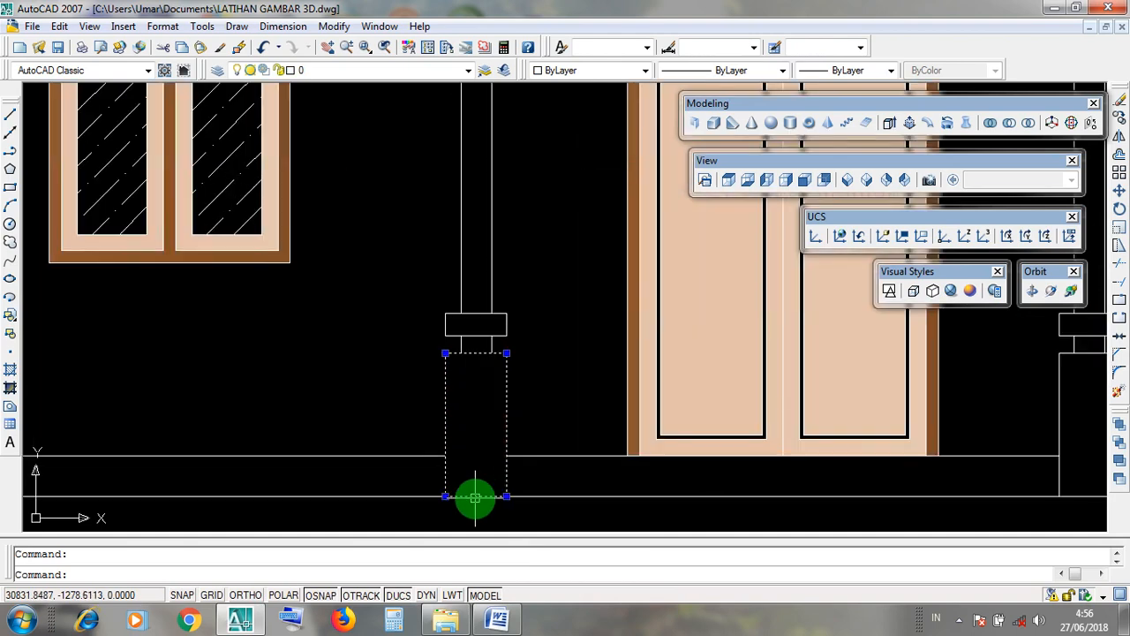
key(Escape)
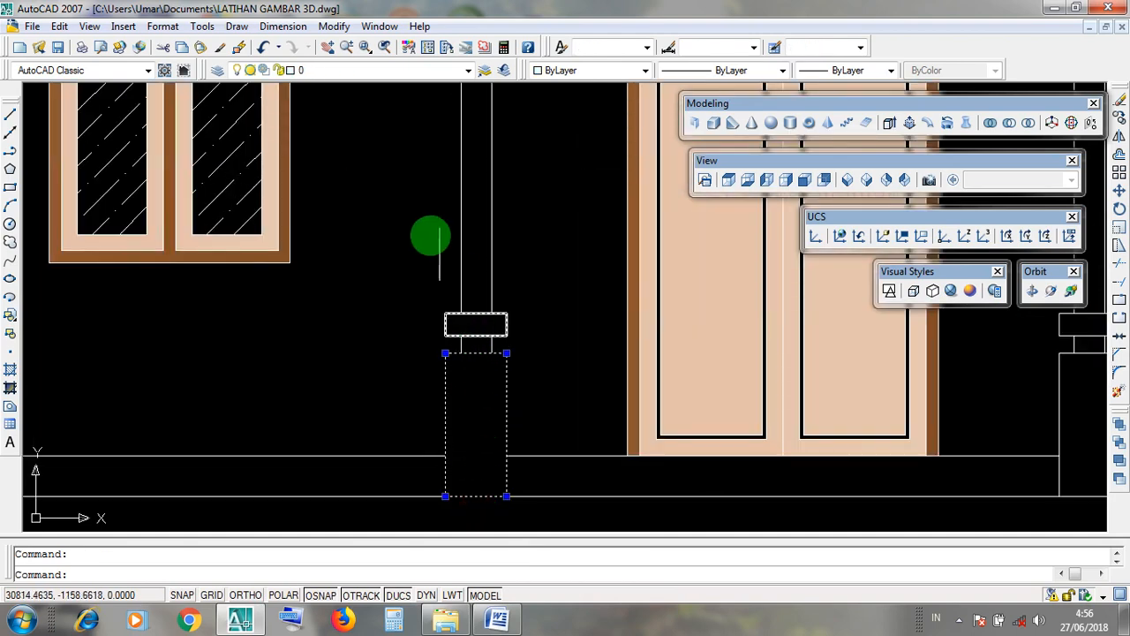
key(Escape)
Measure the middle terrace column's base height with a linear dimension between the midpoints of its lower and upper edges
click(284, 27)
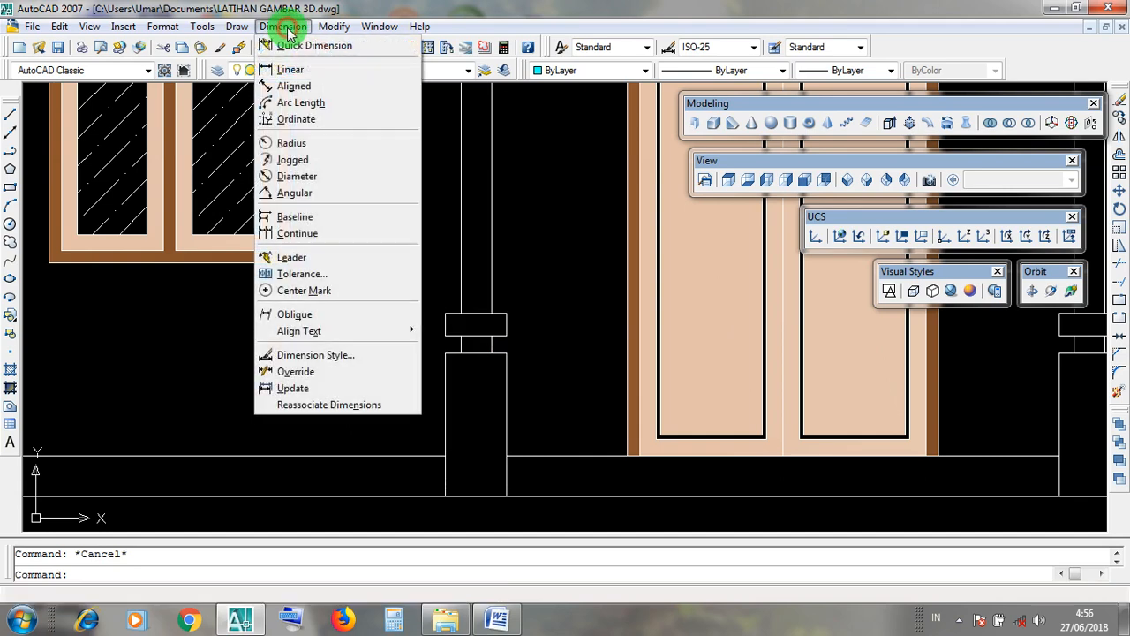
click(284, 28)
click(283, 27)
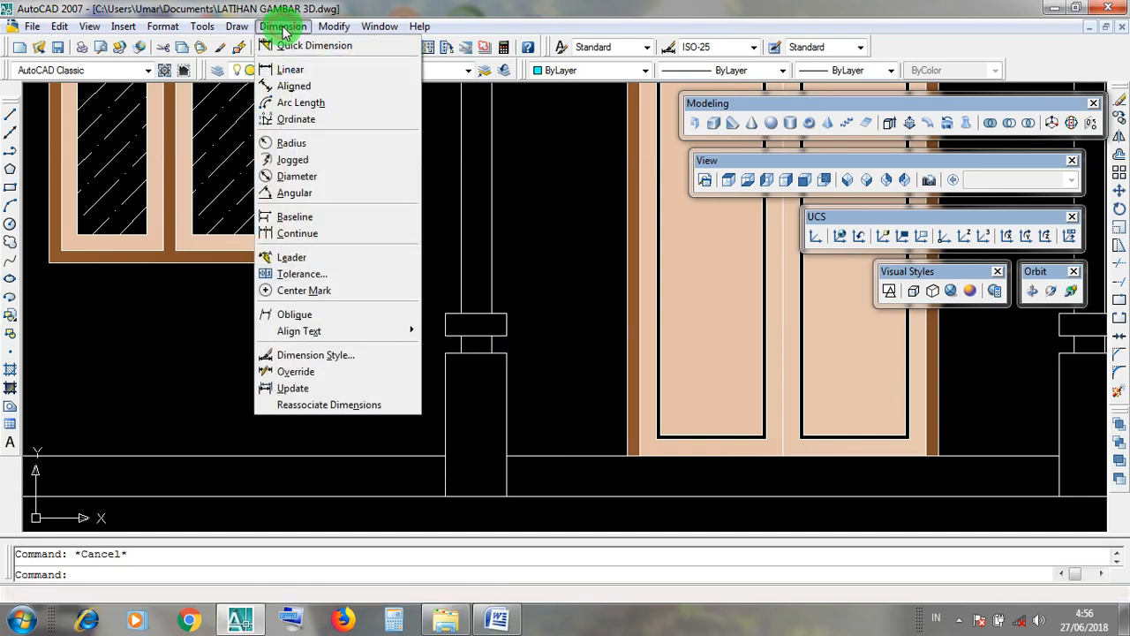
click(335, 73)
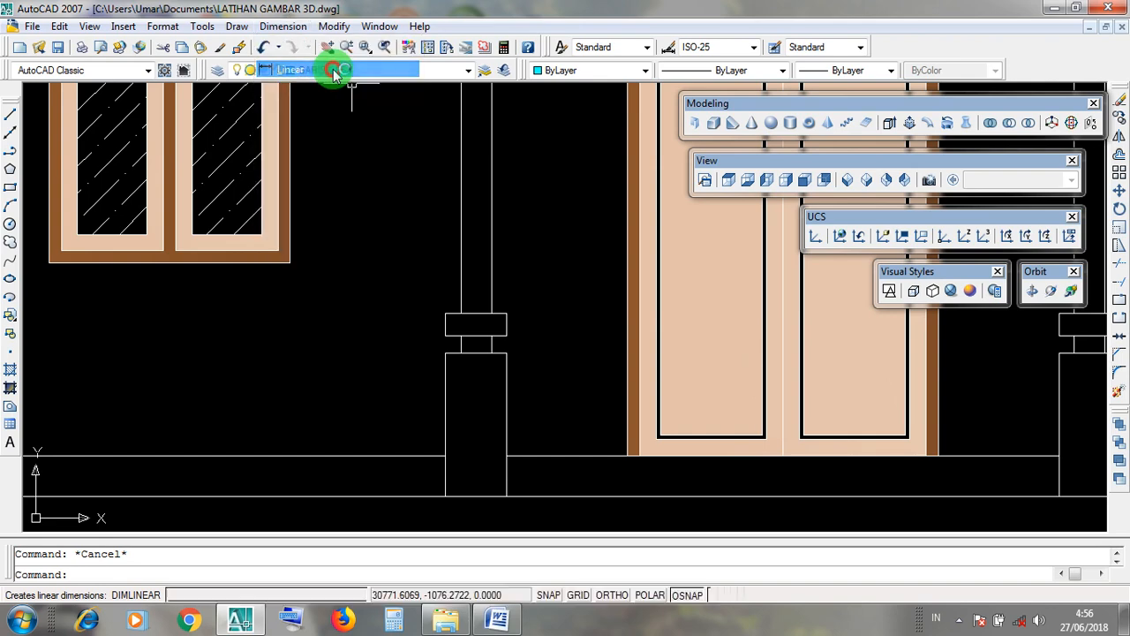
click(475, 496)
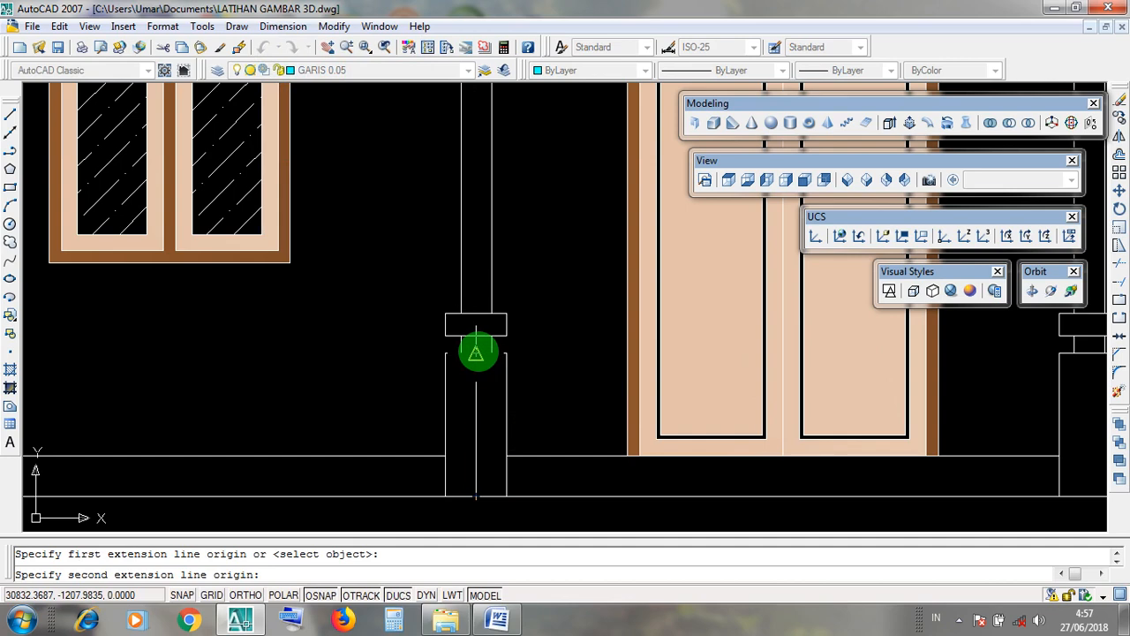
click(476, 354)
click(574, 359)
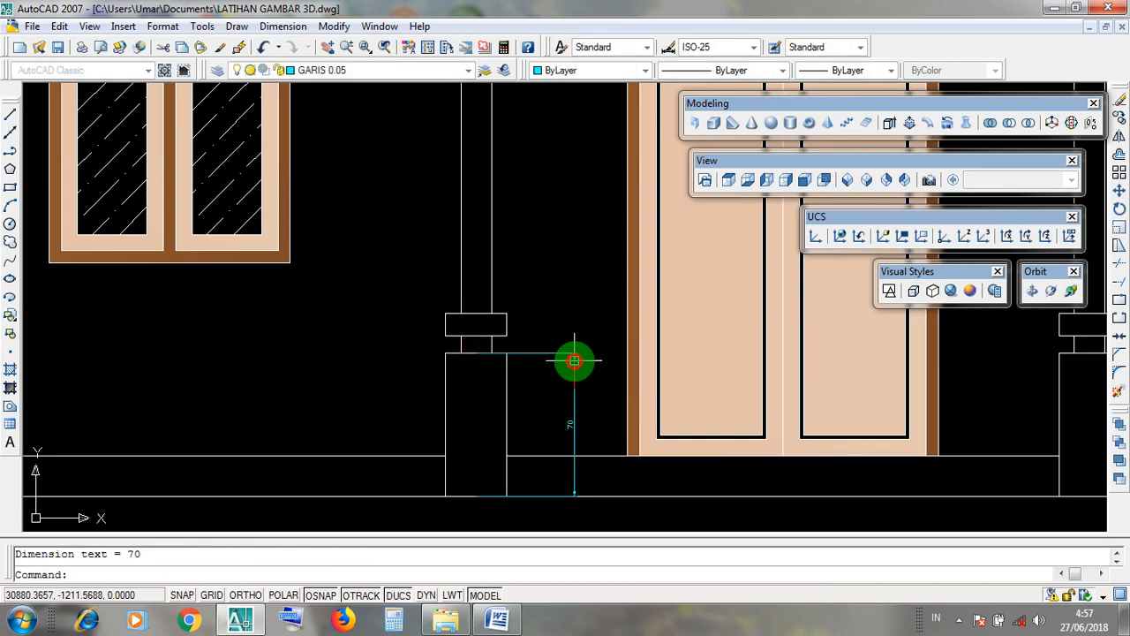
scroll(566, 436, up, 5)
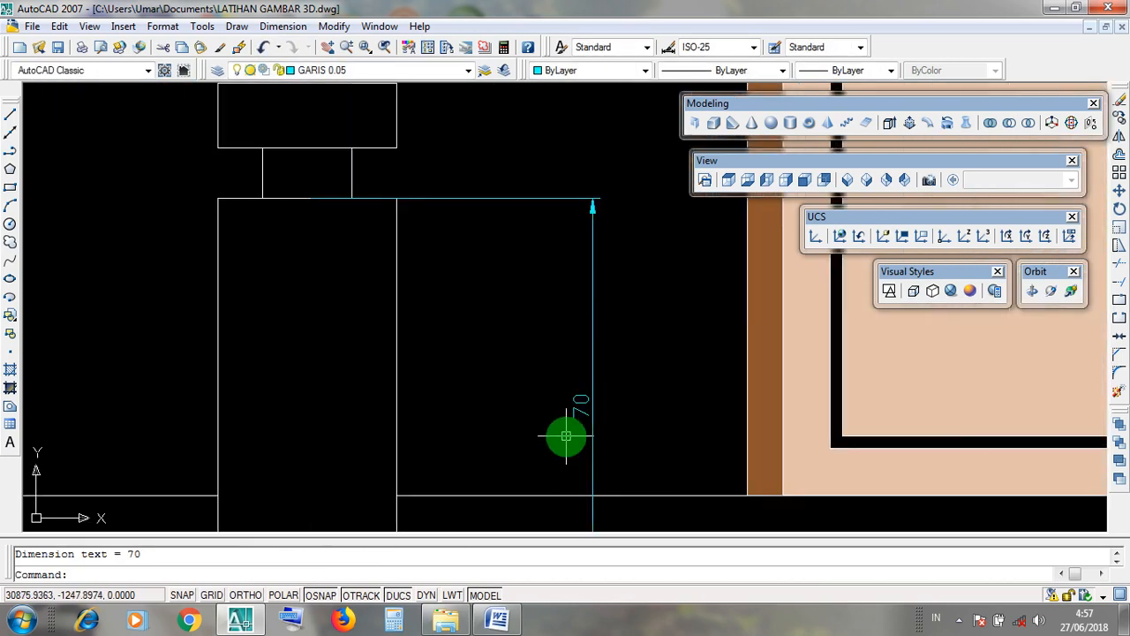
scroll(566, 436, down, 5)
click(463, 494)
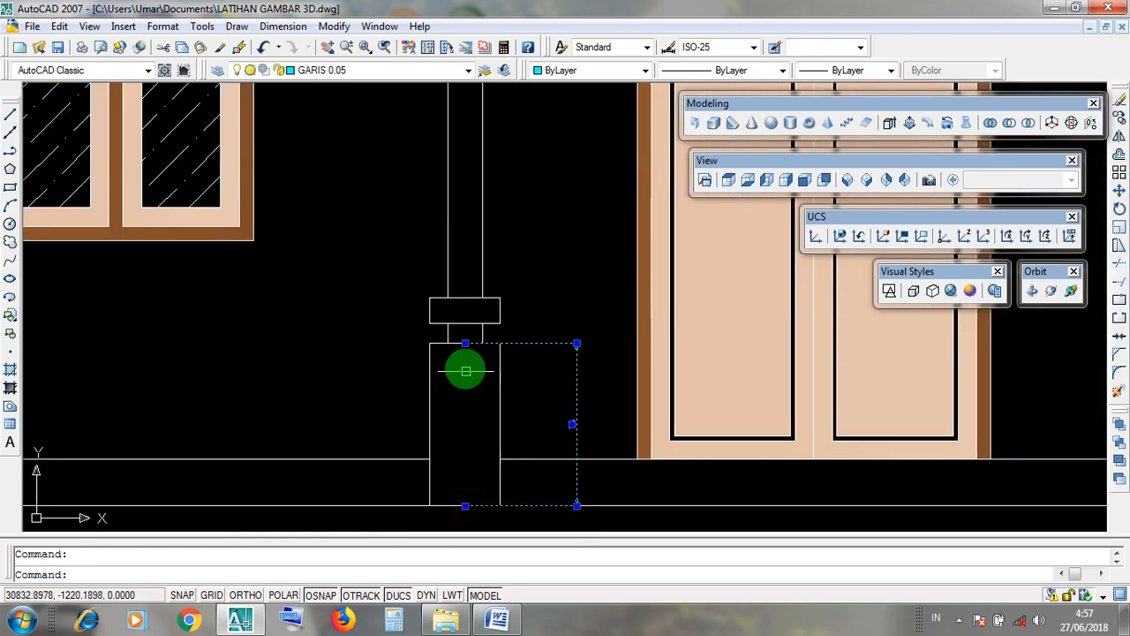
key(Escape)
Measure the height of the middle column's lower collar with a linear dimension placed beside it
scroll(468, 296, up, 3)
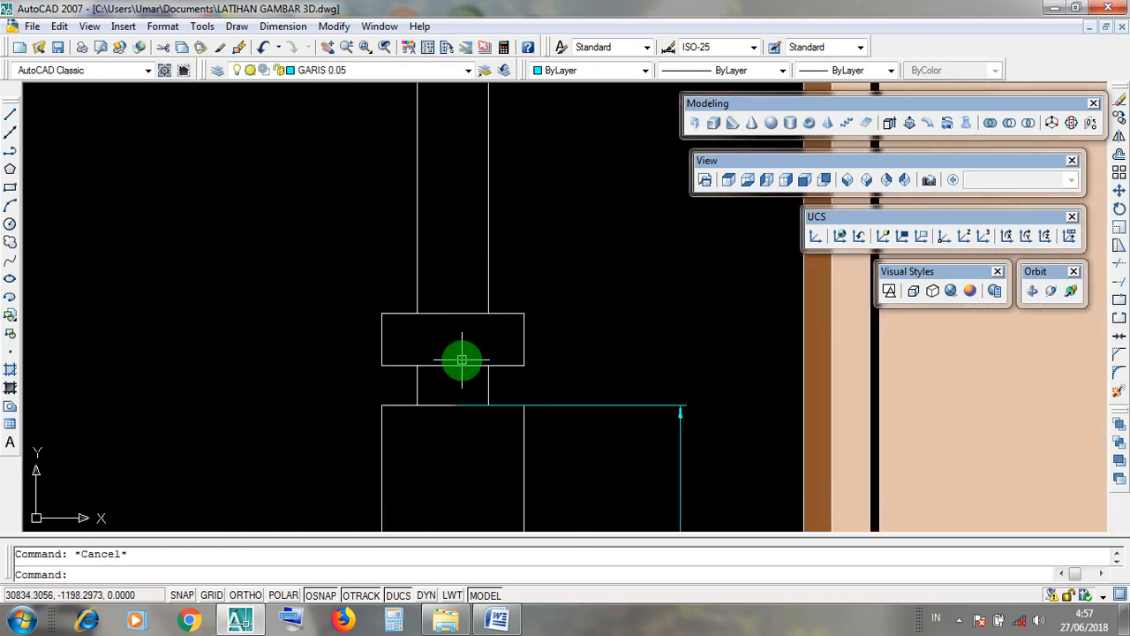
click(284, 27)
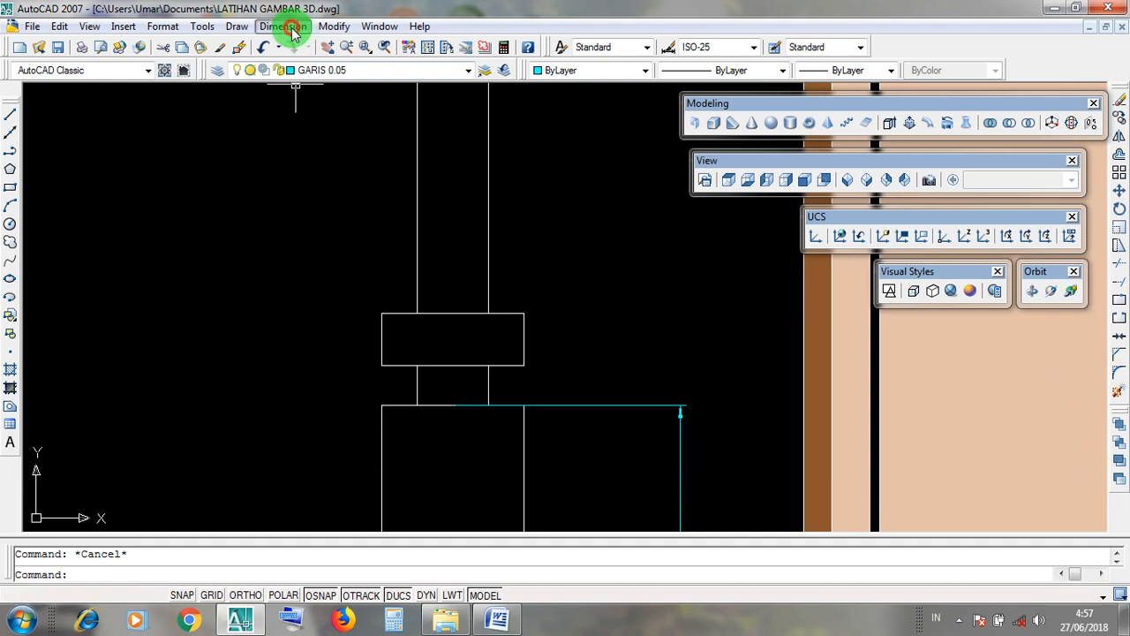
click(283, 28)
click(283, 28)
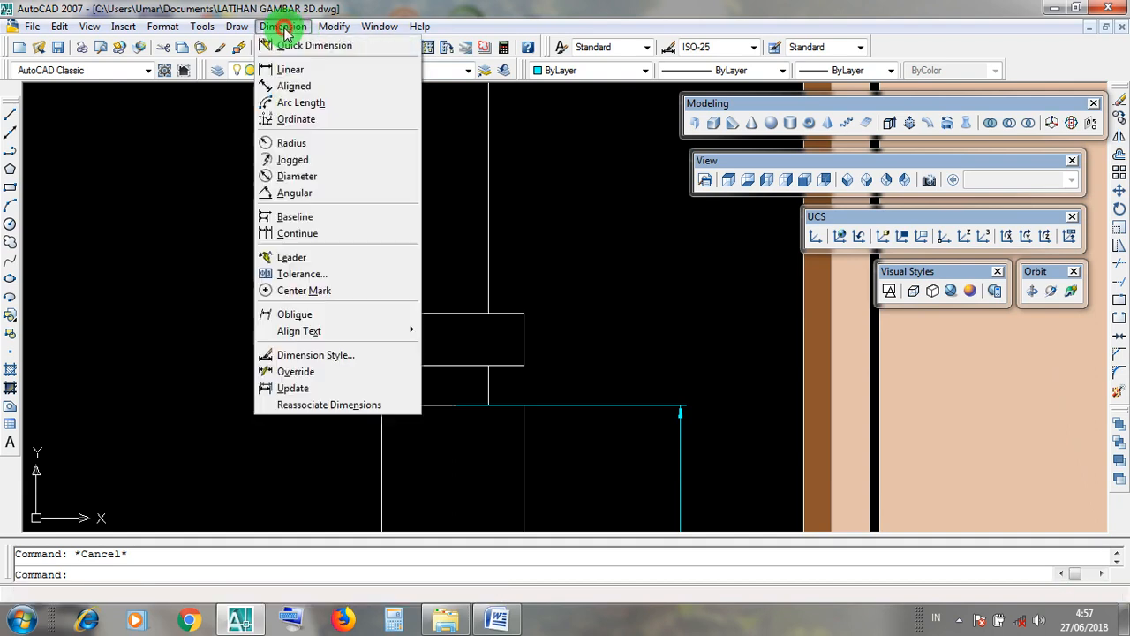
click(329, 78)
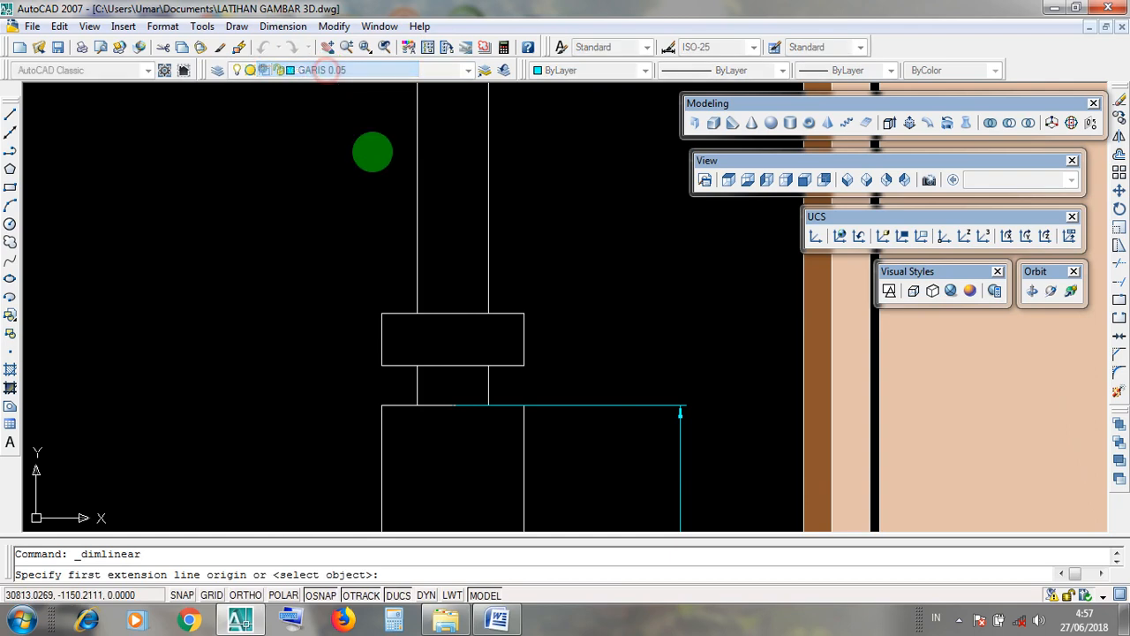
click(449, 367)
click(451, 314)
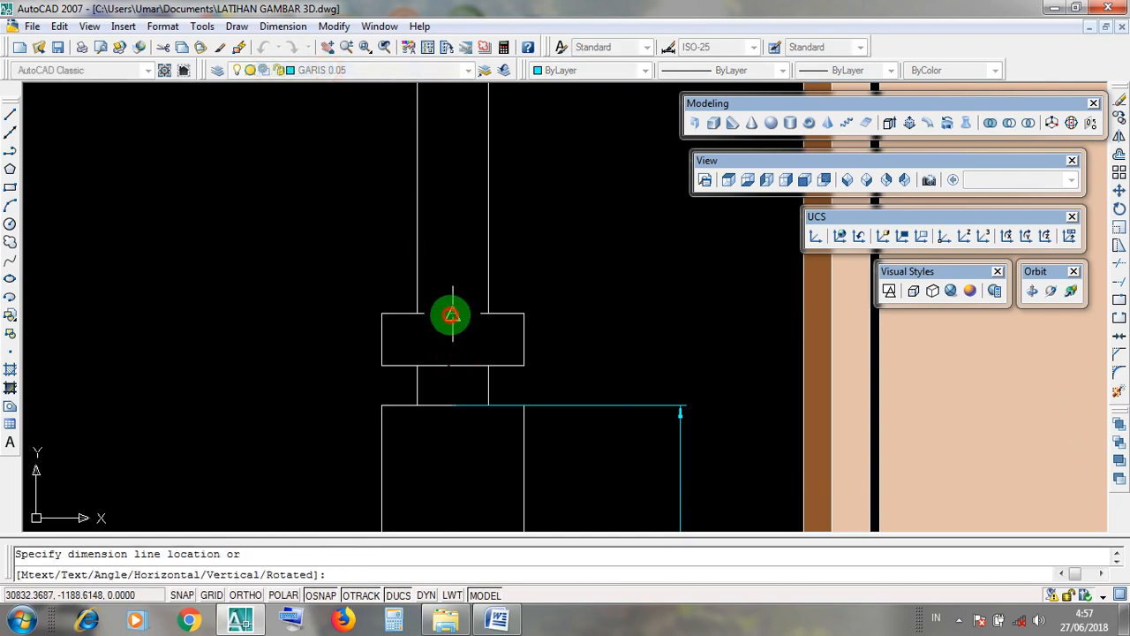
scroll(451, 314, down, 2)
scroll(568, 325, up, 2)
click(569, 327)
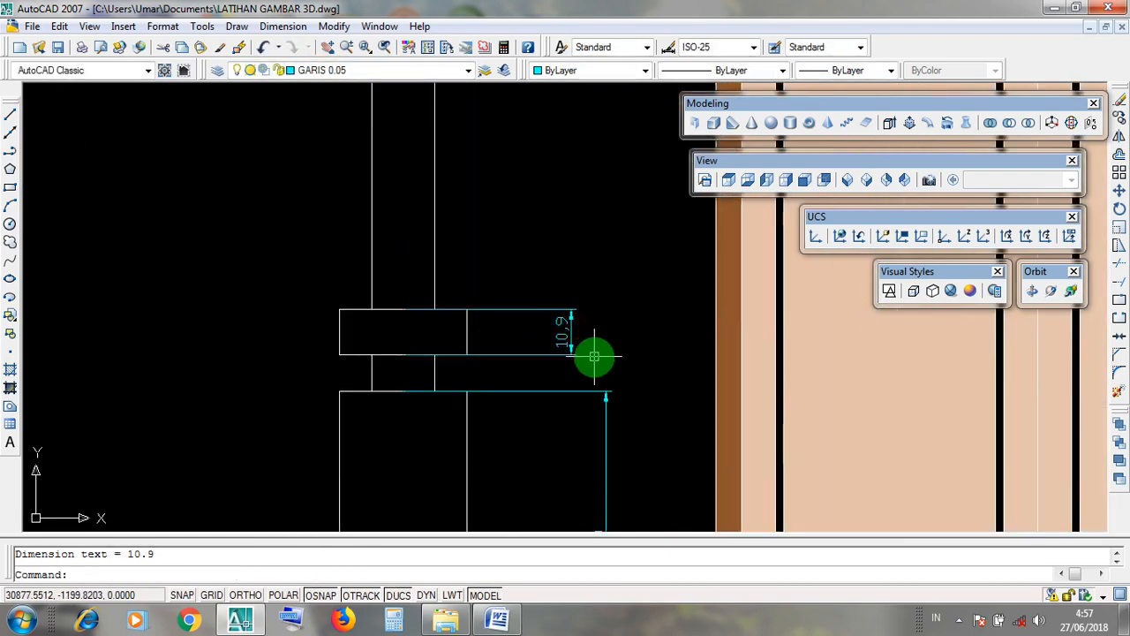
Delete the two height dimensions placed beside the middle terrace column's base and lower collar
scroll(601, 318, down, 2)
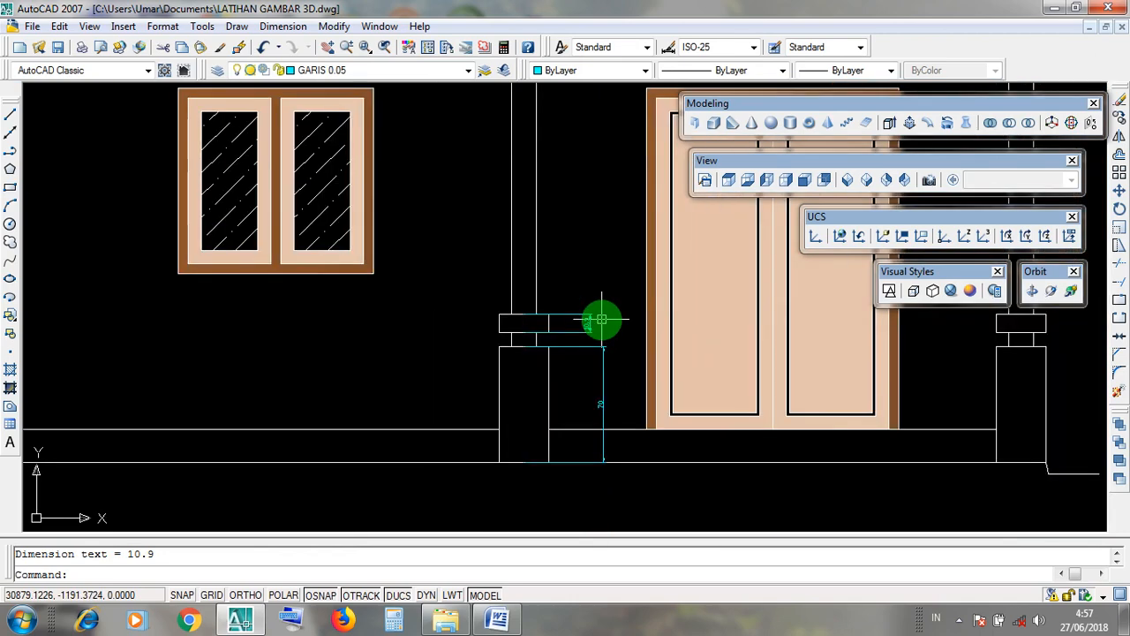
scroll(626, 352, down, 3)
scroll(613, 366, up, 2)
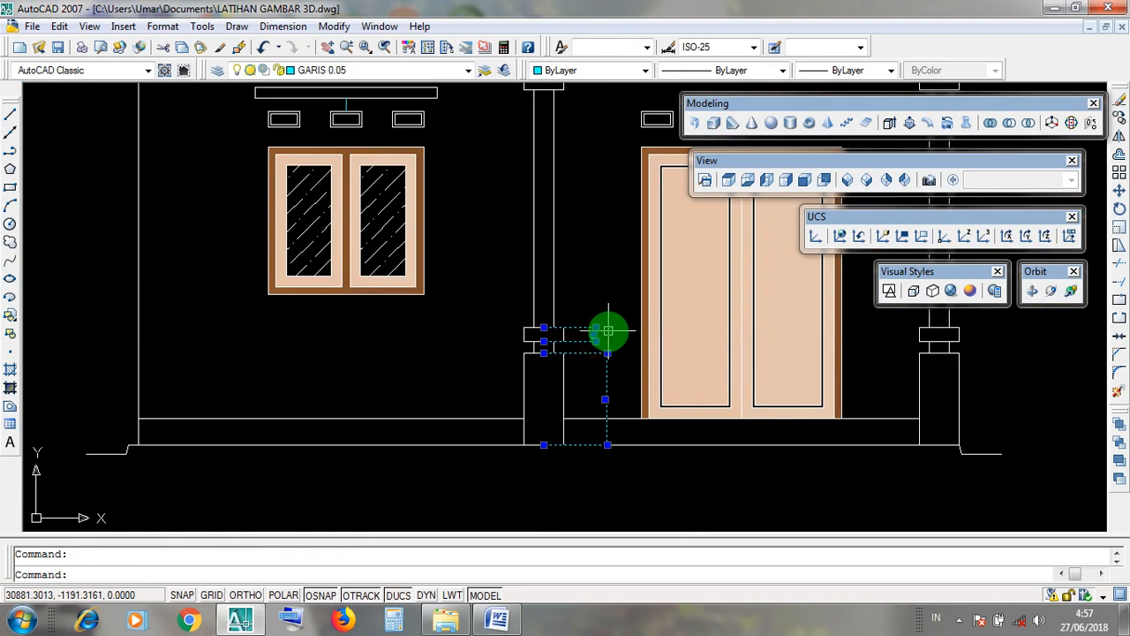
key(Delete)
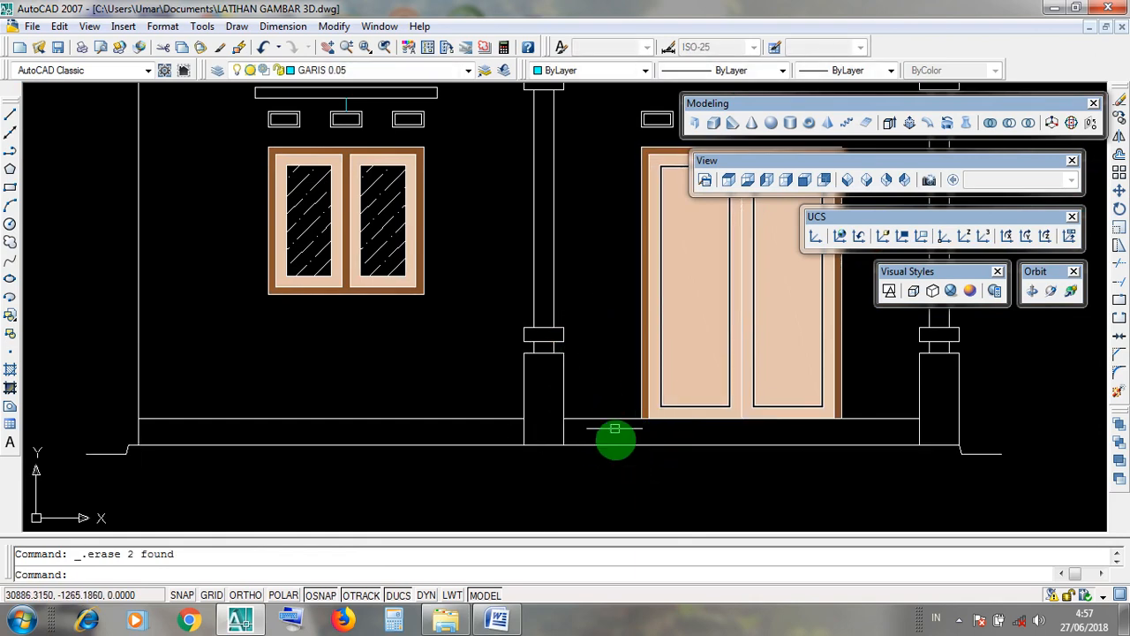
Highlight the two 30 by 30 rectangles and the right column's lower and upper collars to compare them, and clear the selection
scroll(605, 450, down, 3)
scroll(742, 422, up, 4)
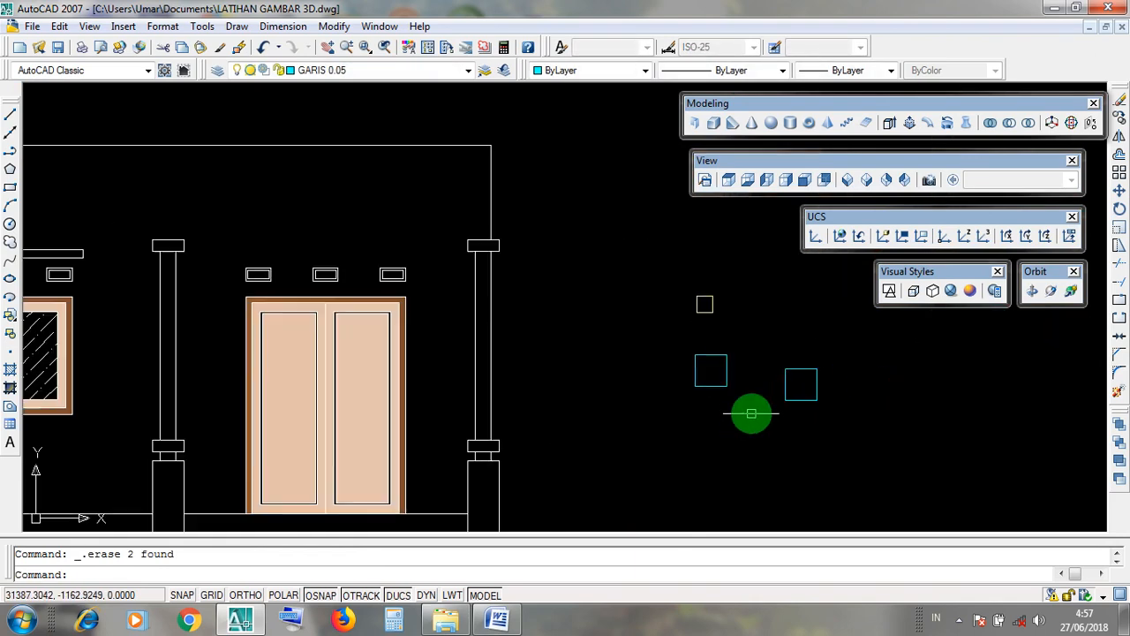
click(730, 394)
click(716, 373)
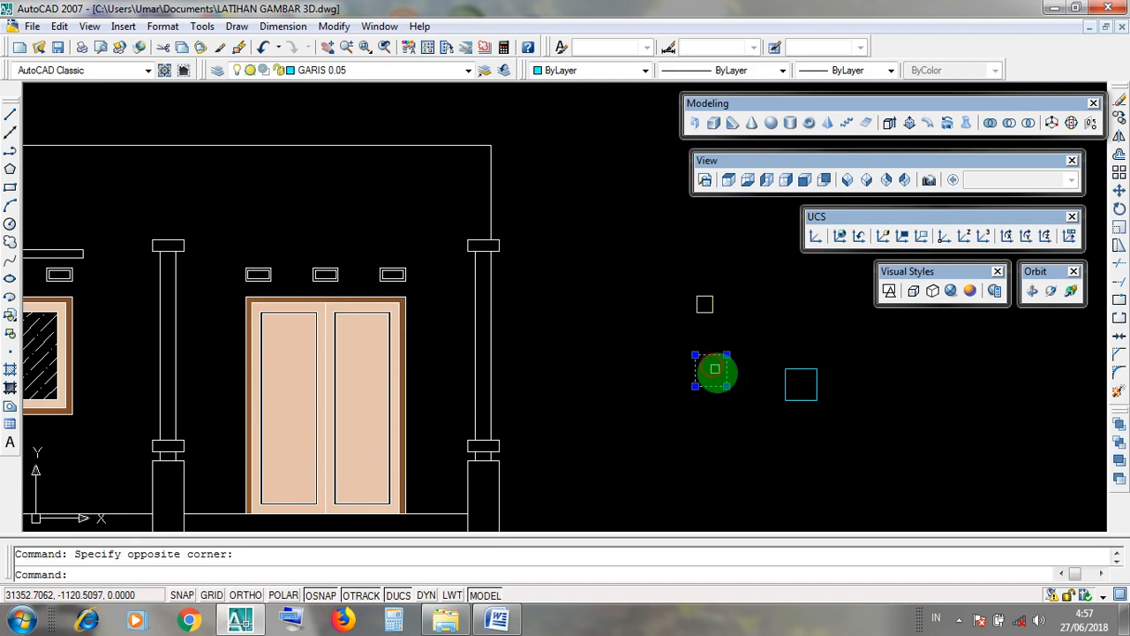
click(834, 412)
click(808, 362)
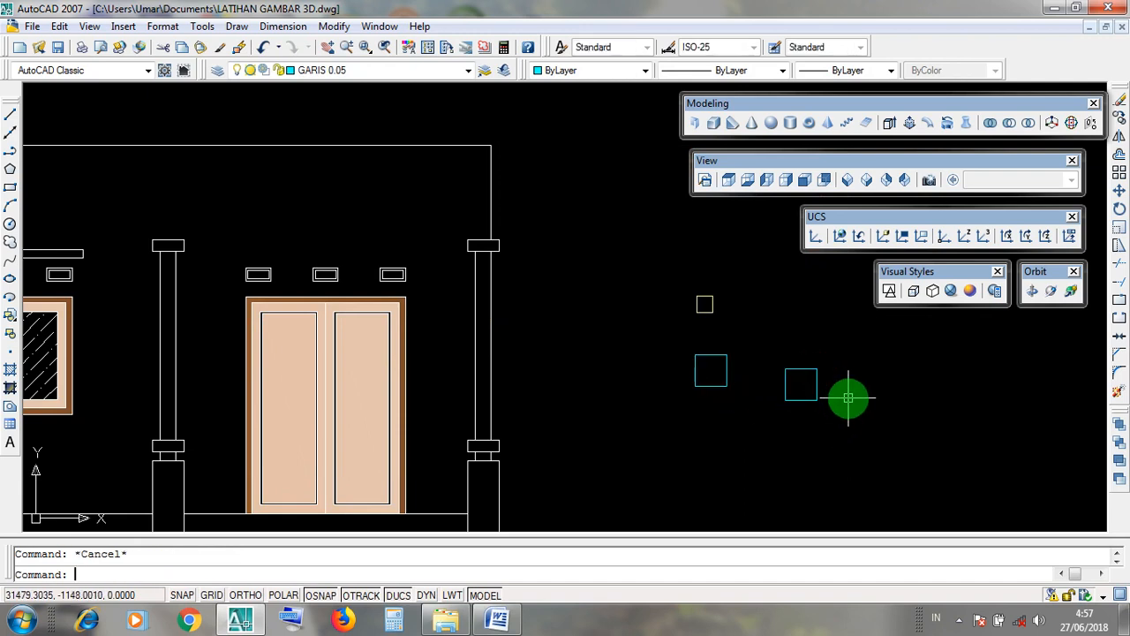
click(485, 449)
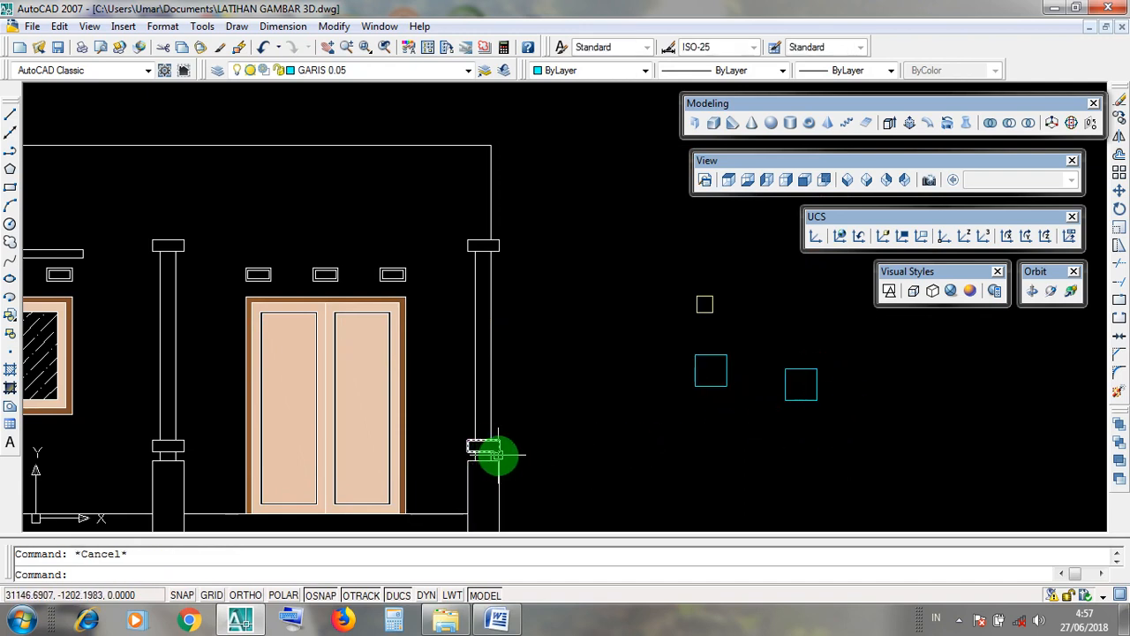
click(494, 246)
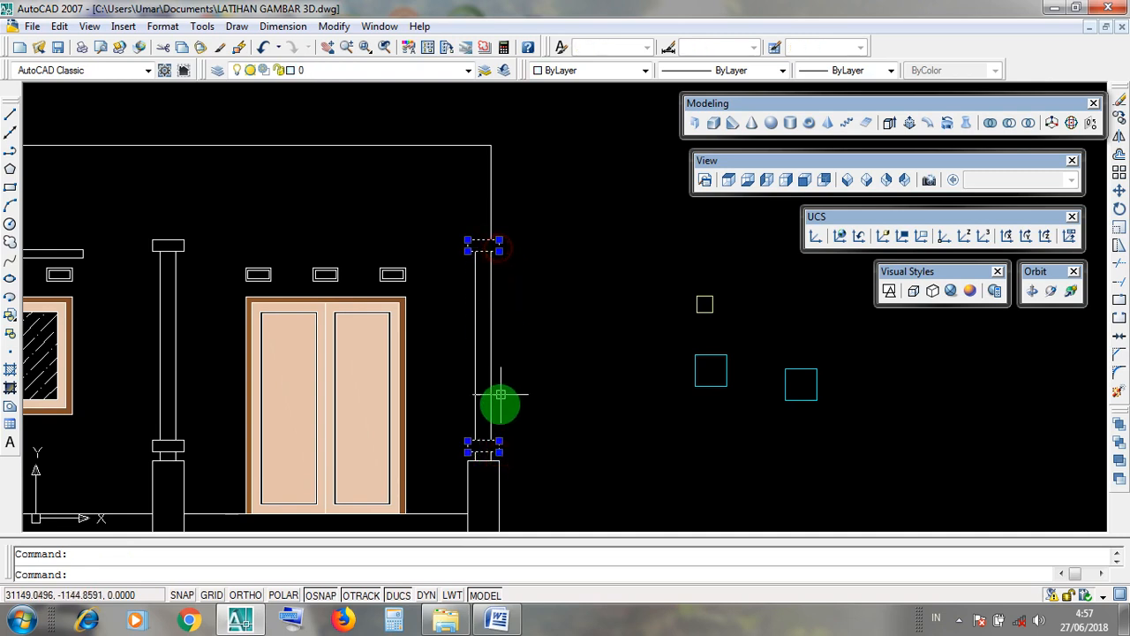
key(Escape)
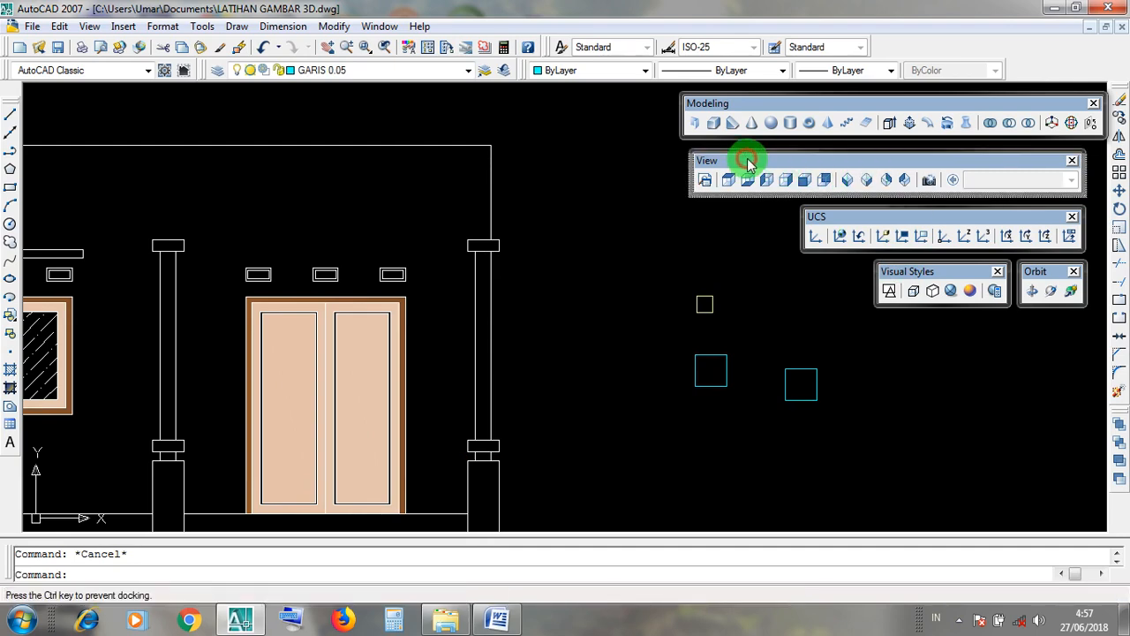
Return to the southeast isometric view, highlight the copied 30 by 30 rectangle near the extruded column, and clear the selection
click(864, 182)
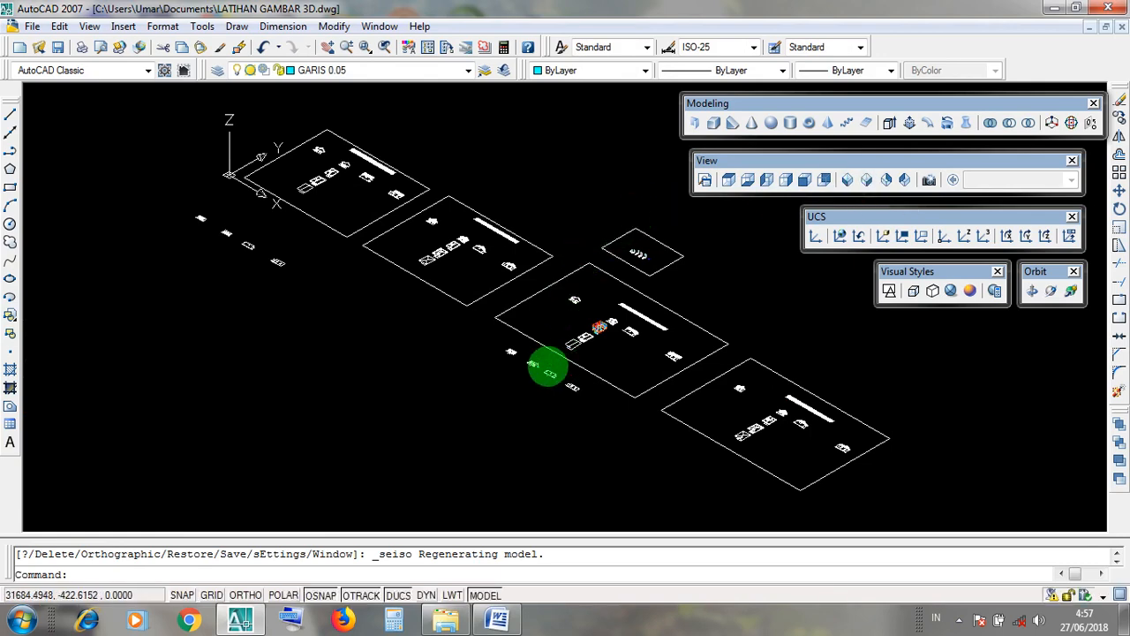
scroll(513, 365, up, 5)
scroll(517, 341, down, 4)
scroll(517, 353, up, 4)
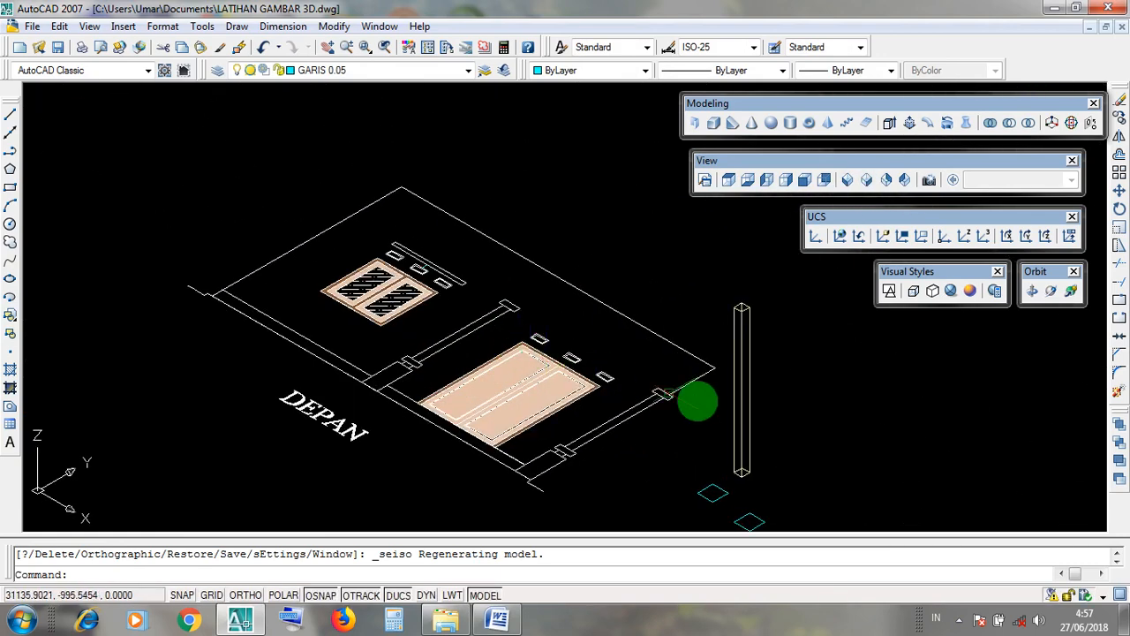
scroll(719, 442, up, 5)
click(669, 481)
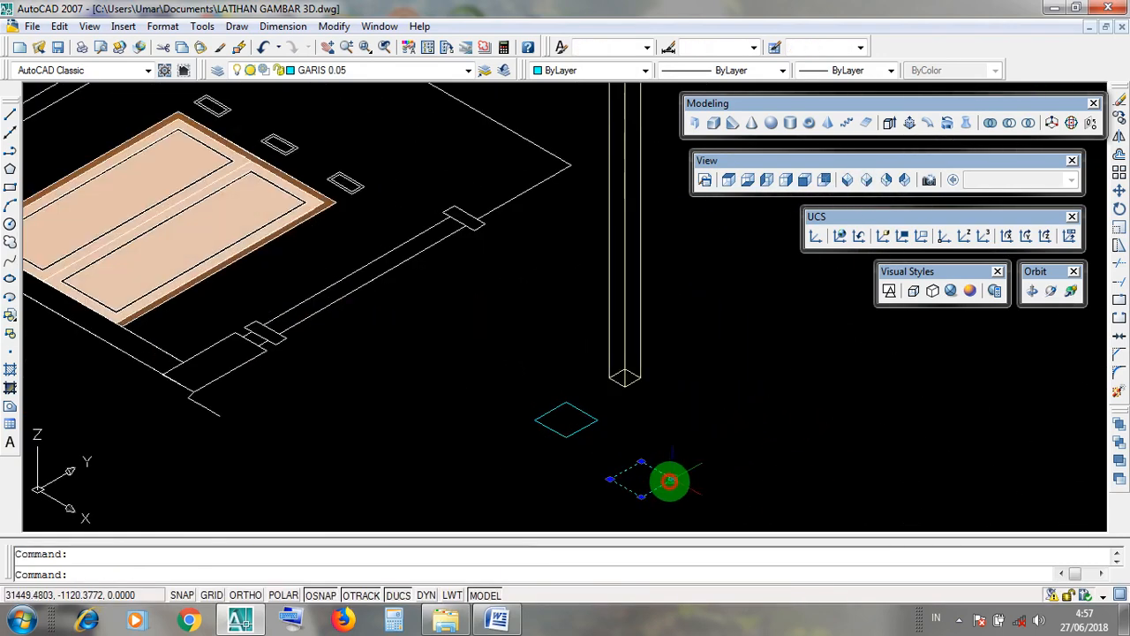
key(Escape)
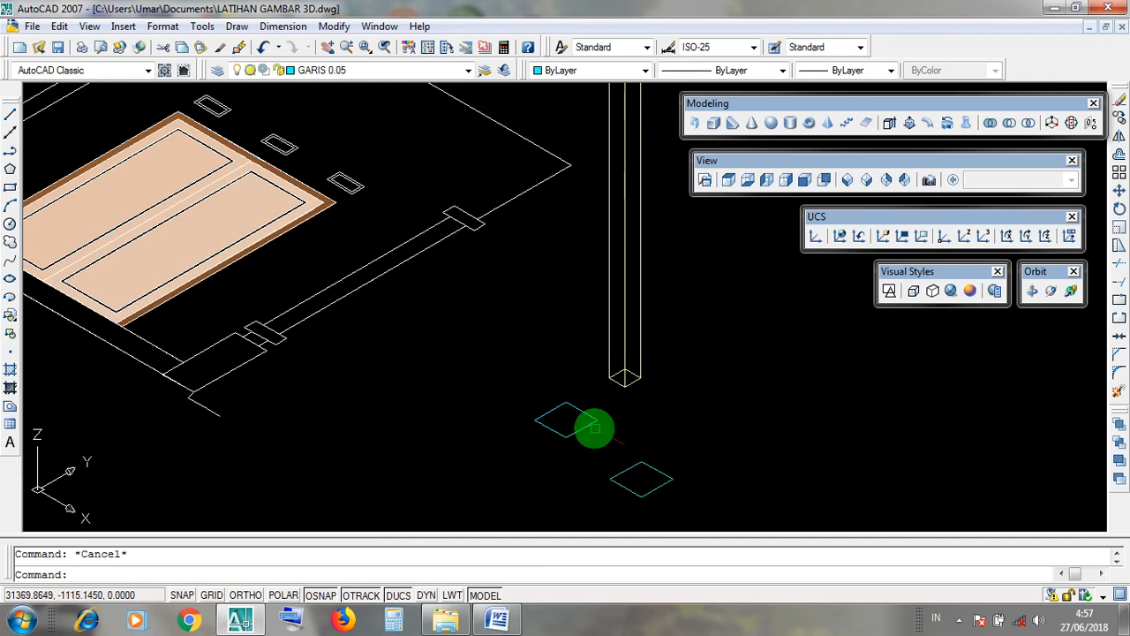
key(Escape)
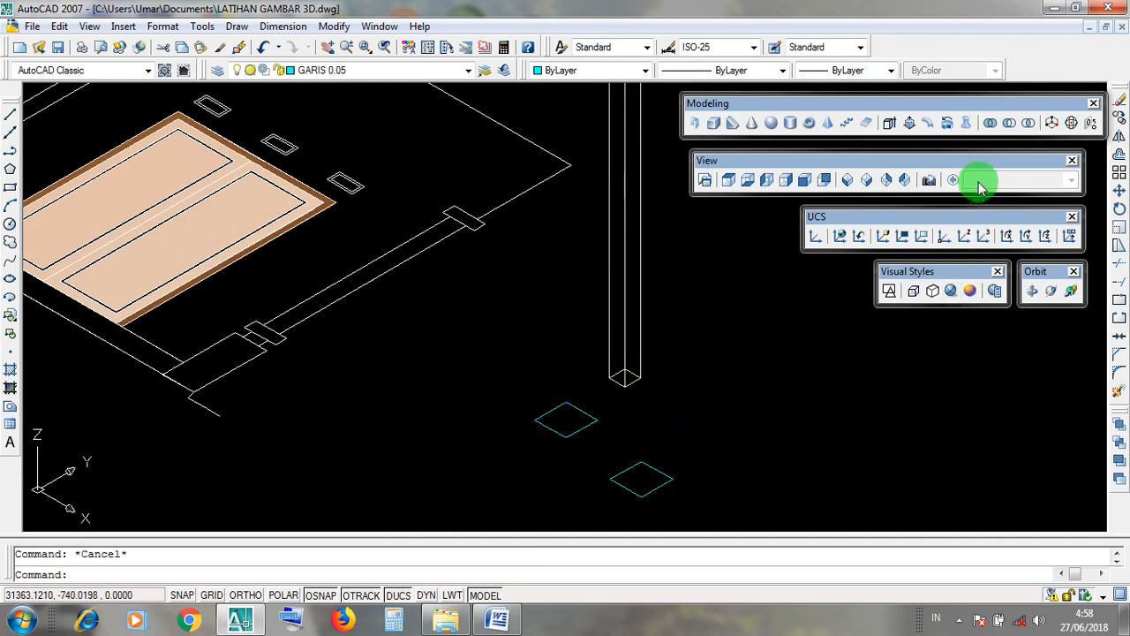
click(722, 103)
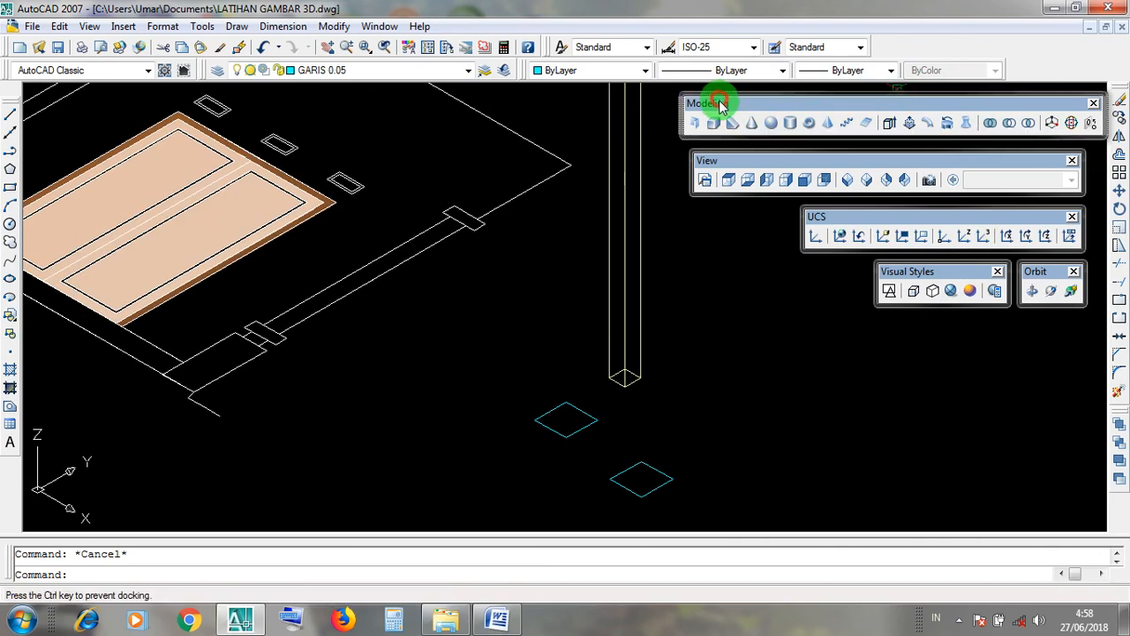
click(889, 124)
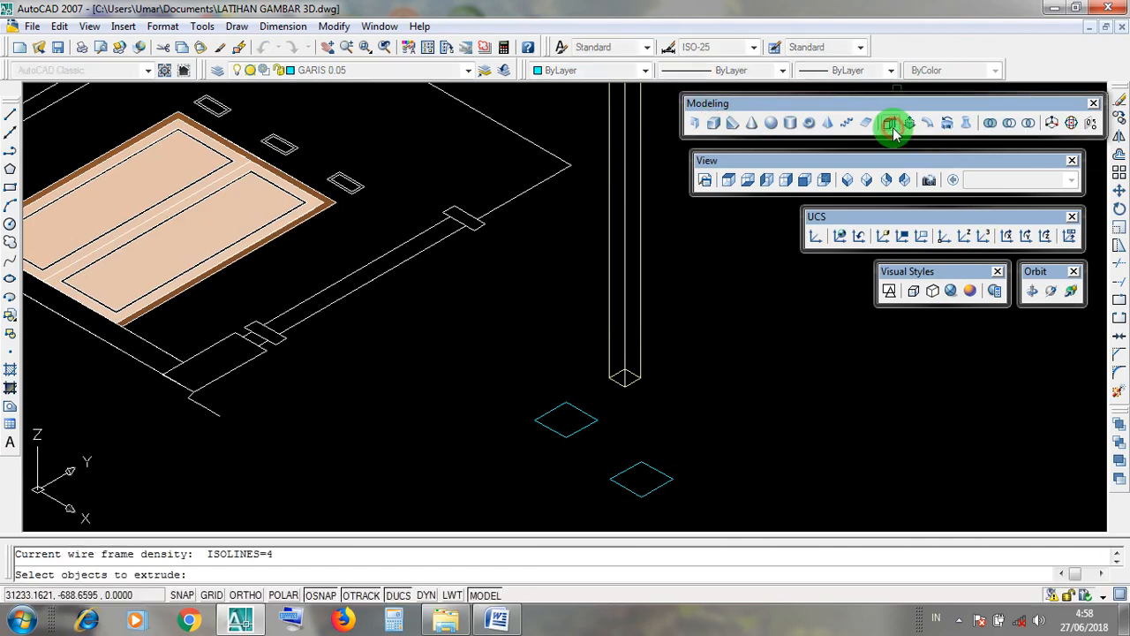
key(Escape)
click(714, 103)
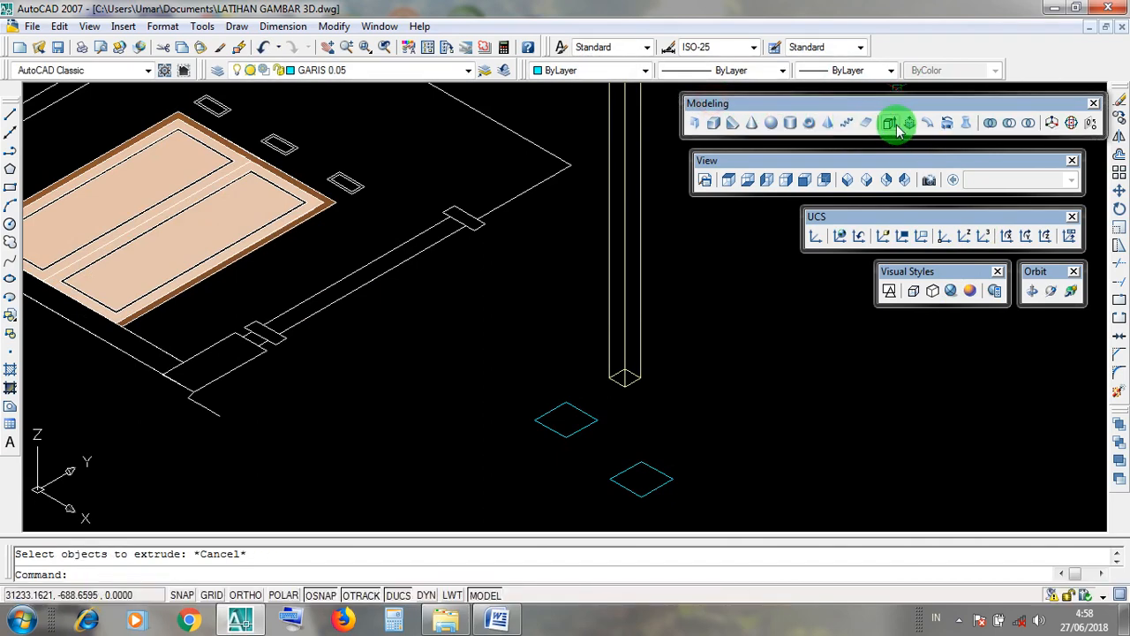
click(890, 124)
key(Escape)
Switch to the EXTRUDE notes in Word and set the extrusion height in instruction 5 to 70
click(1053, 8)
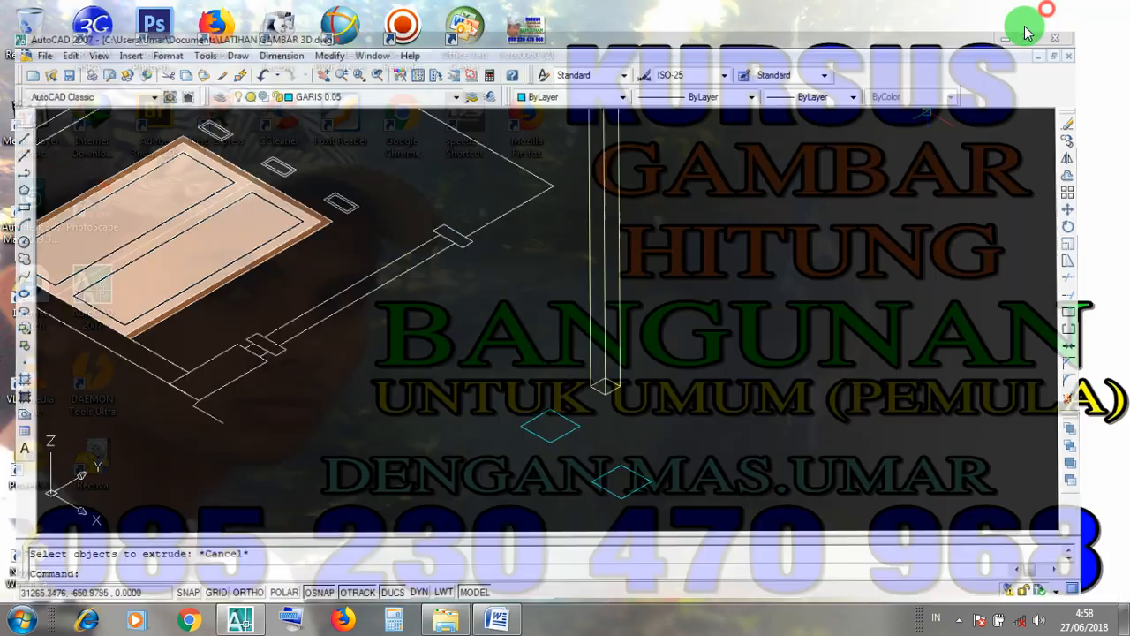
click(496, 620)
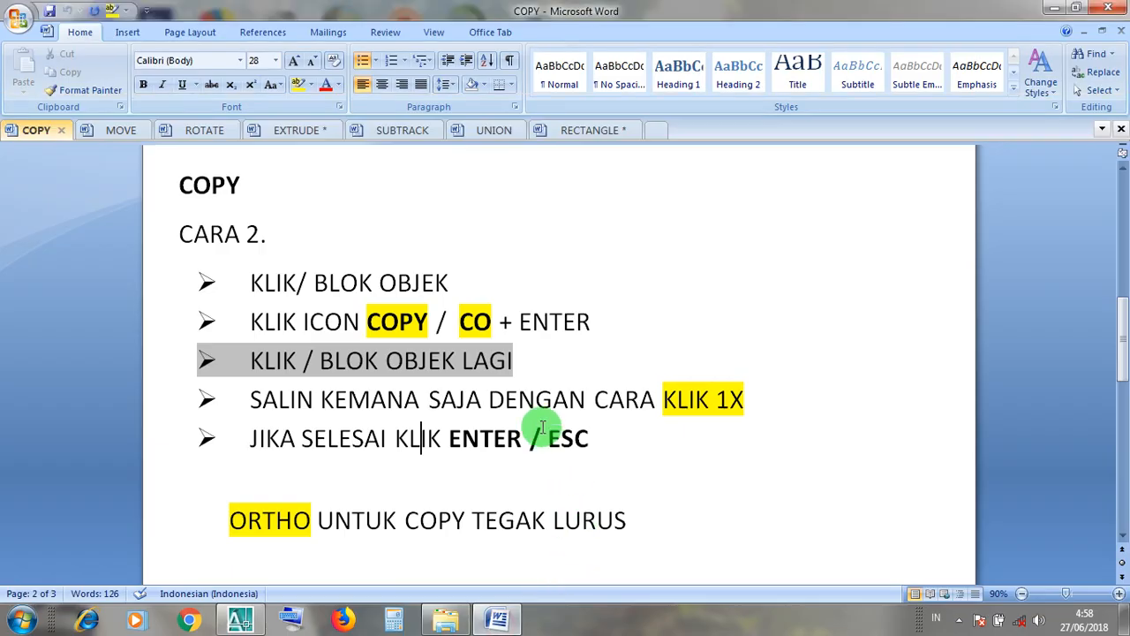
click(322, 133)
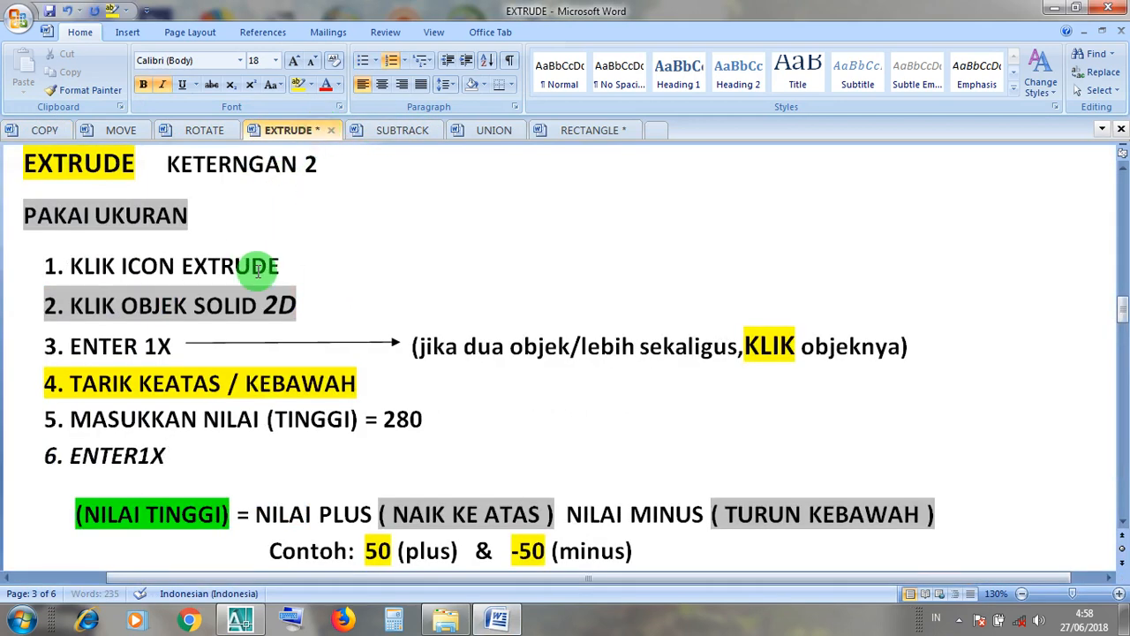
drag(423, 420, 382, 419)
text(7)
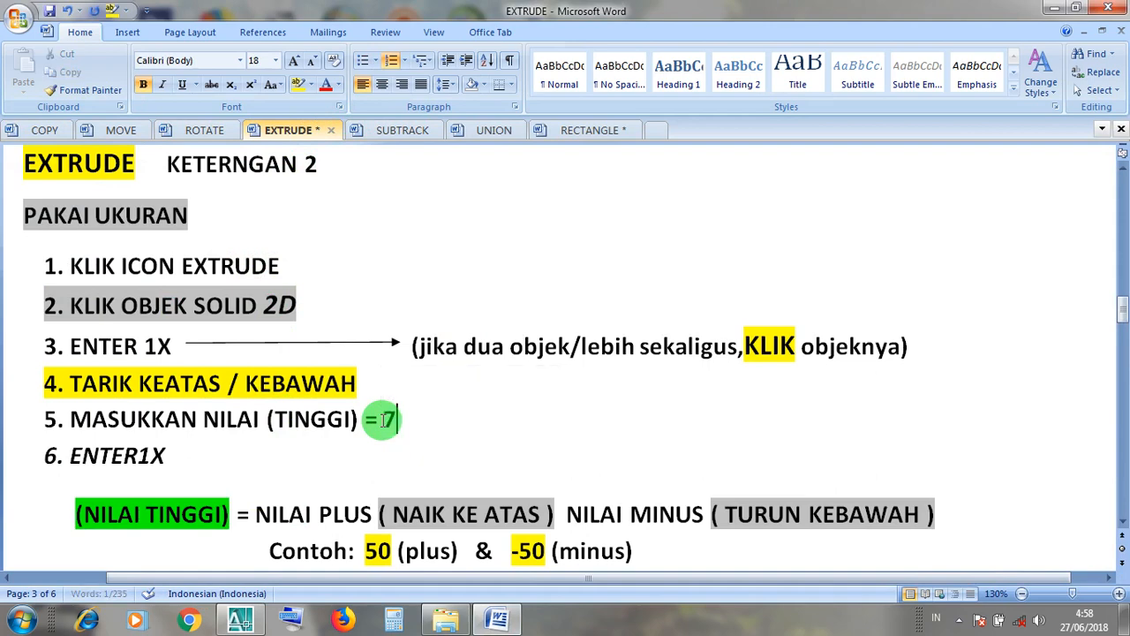
text(0)
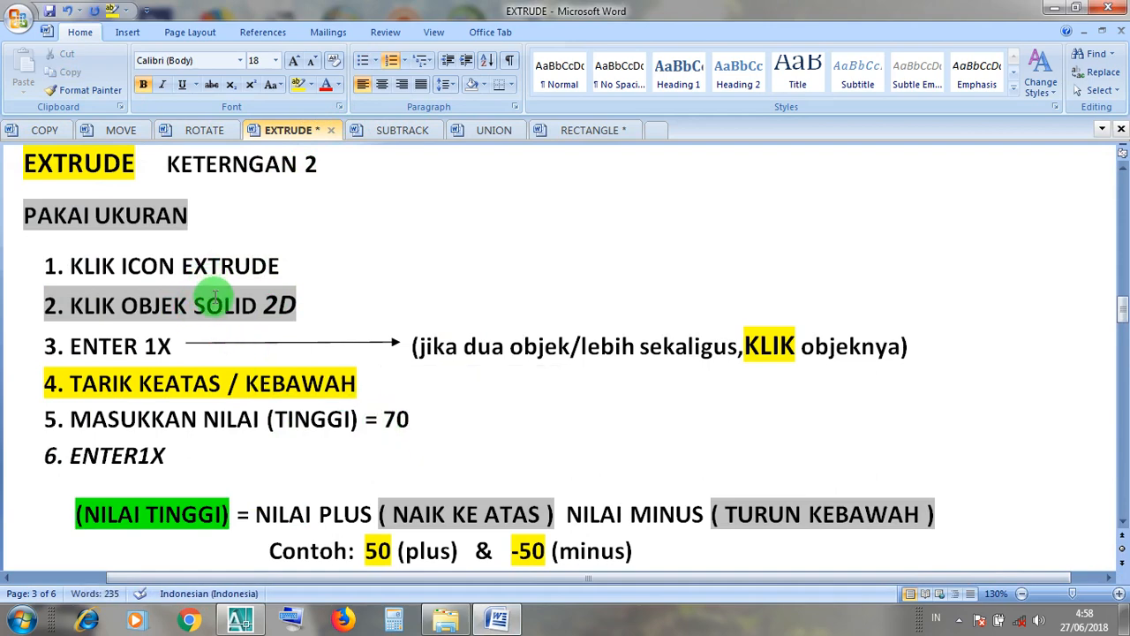
Review the six numbered Extrude instructions one by one, from choosing the command to confirming the height
drag(290, 265, 101, 267)
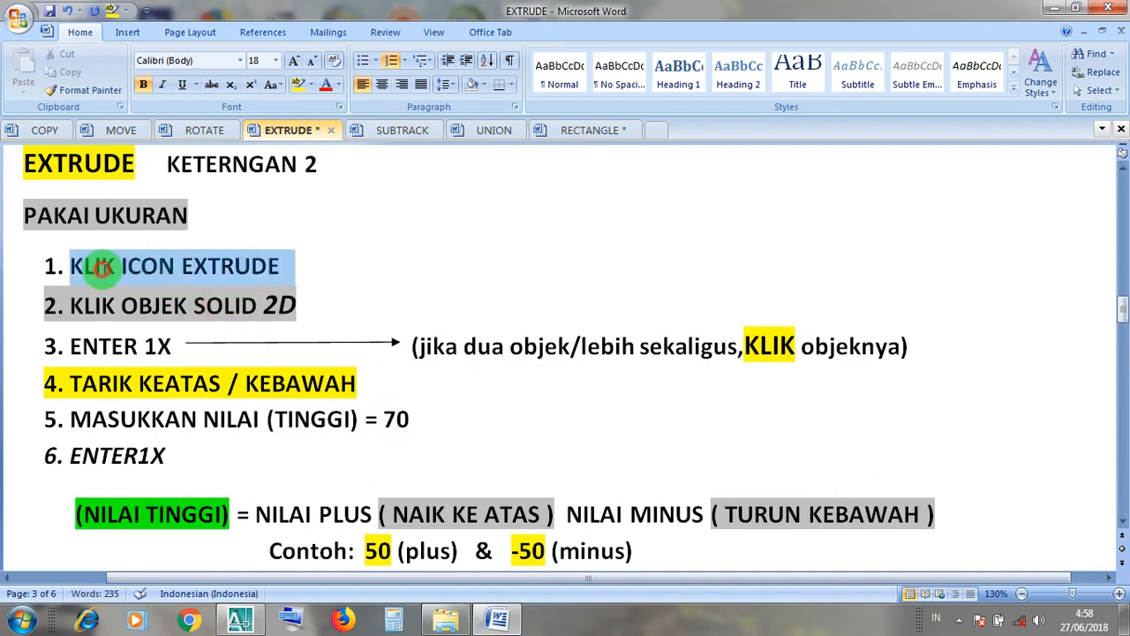
drag(298, 304, 88, 307)
click(114, 309)
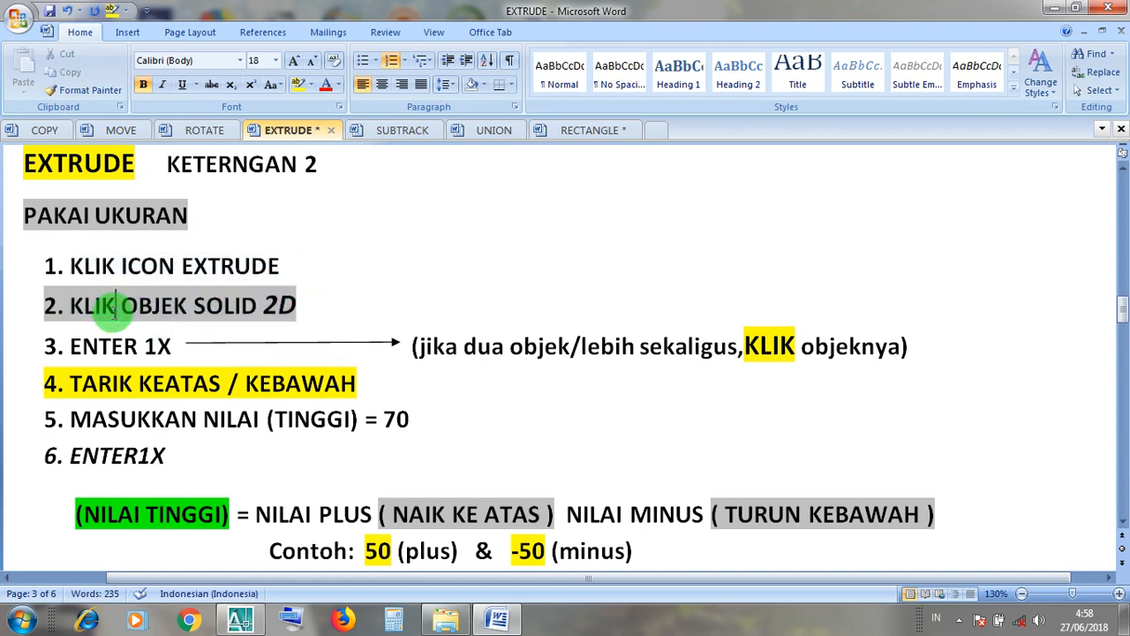
drag(164, 346, 80, 347)
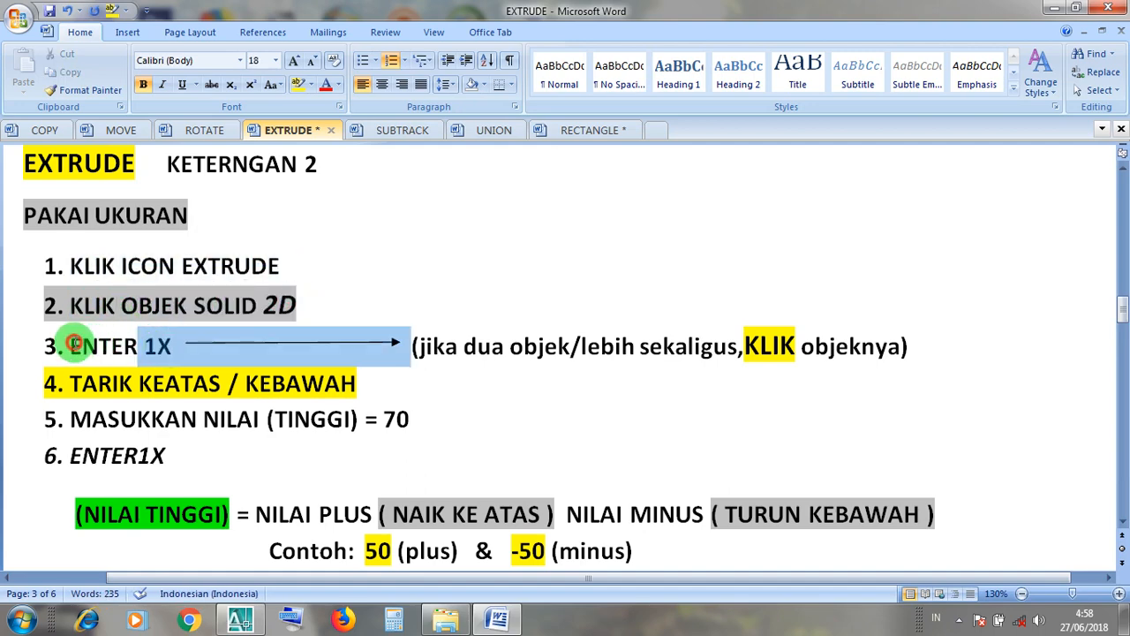
click(100, 346)
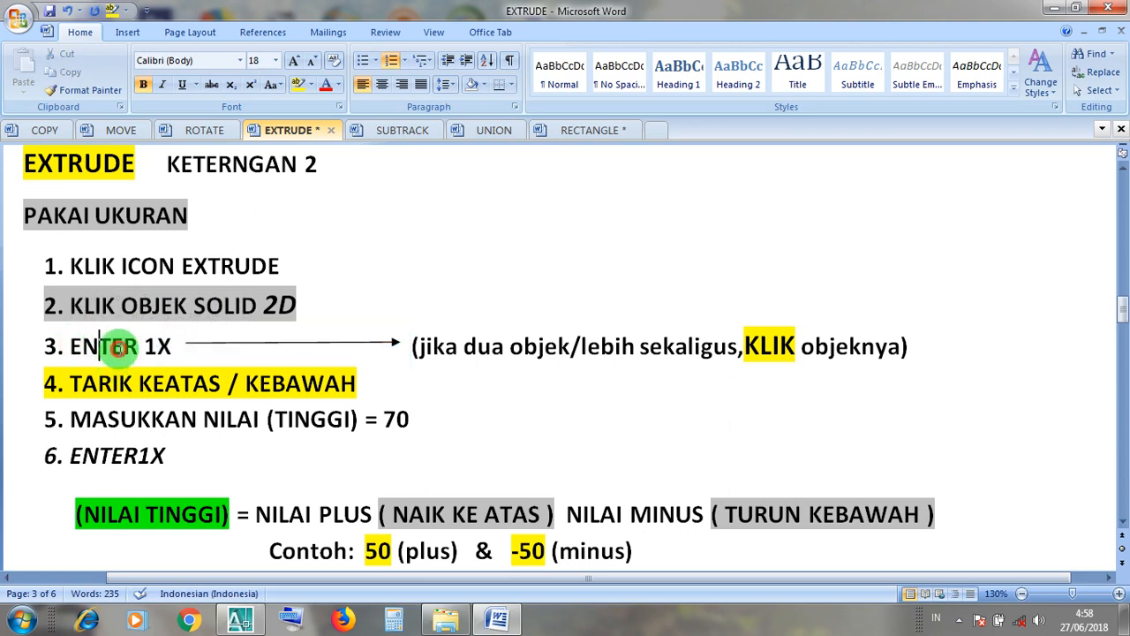
click(121, 347)
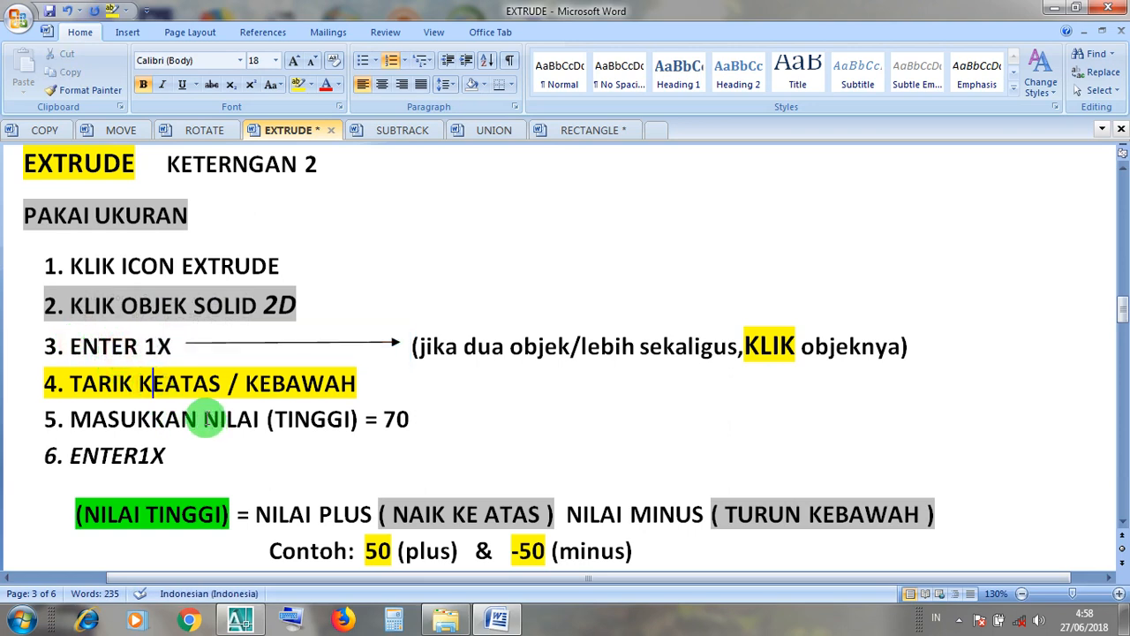
drag(396, 420, 410, 420)
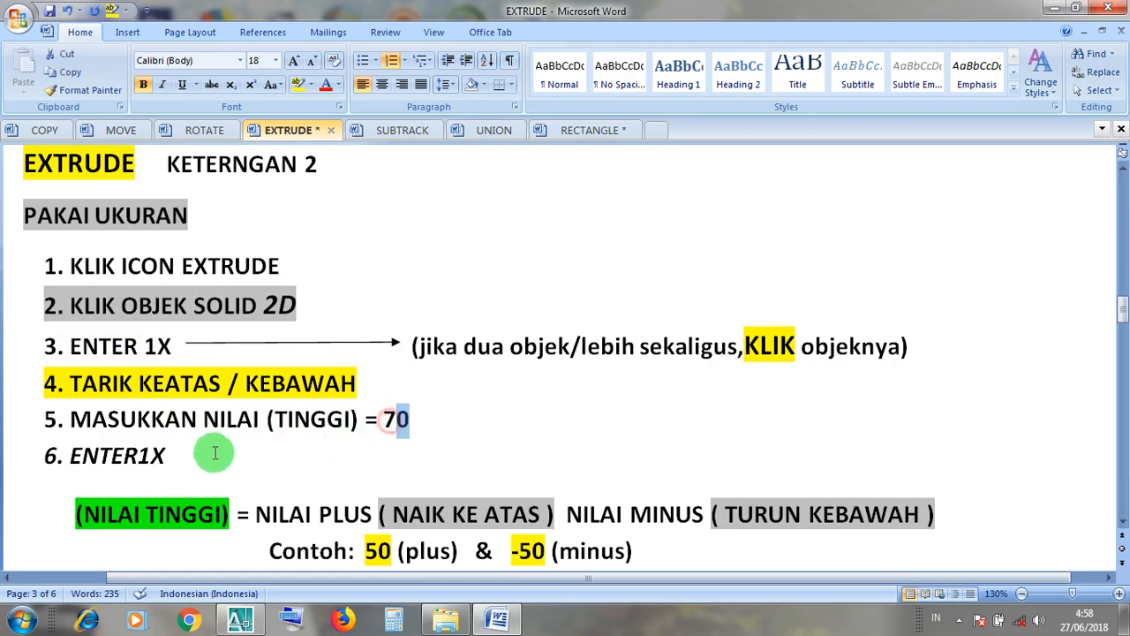
click(214, 453)
Switch back to AutoCAD and highlight the two 30 by 30 rectangles in turn, clearing the selection each time
click(1050, 9)
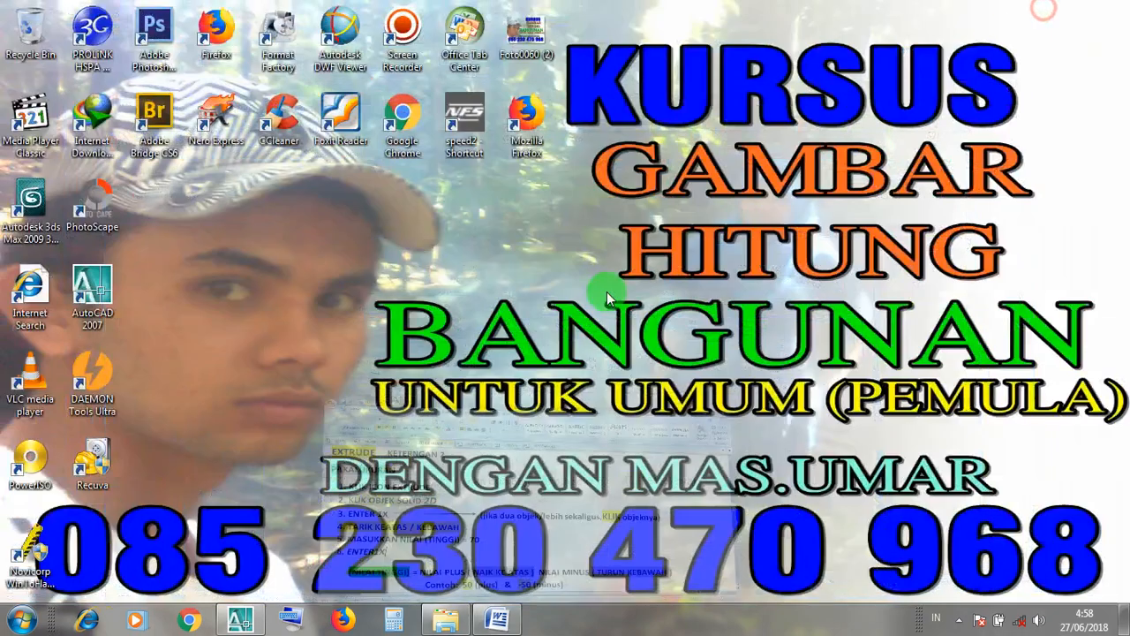
click(240, 619)
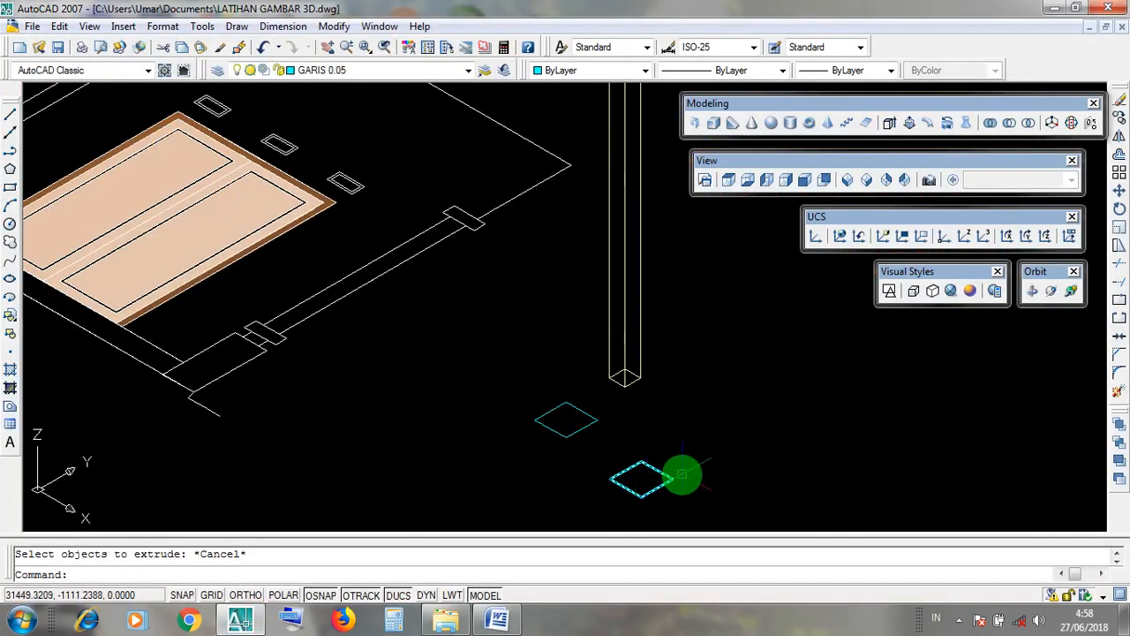
click(662, 491)
key(Escape)
click(581, 433)
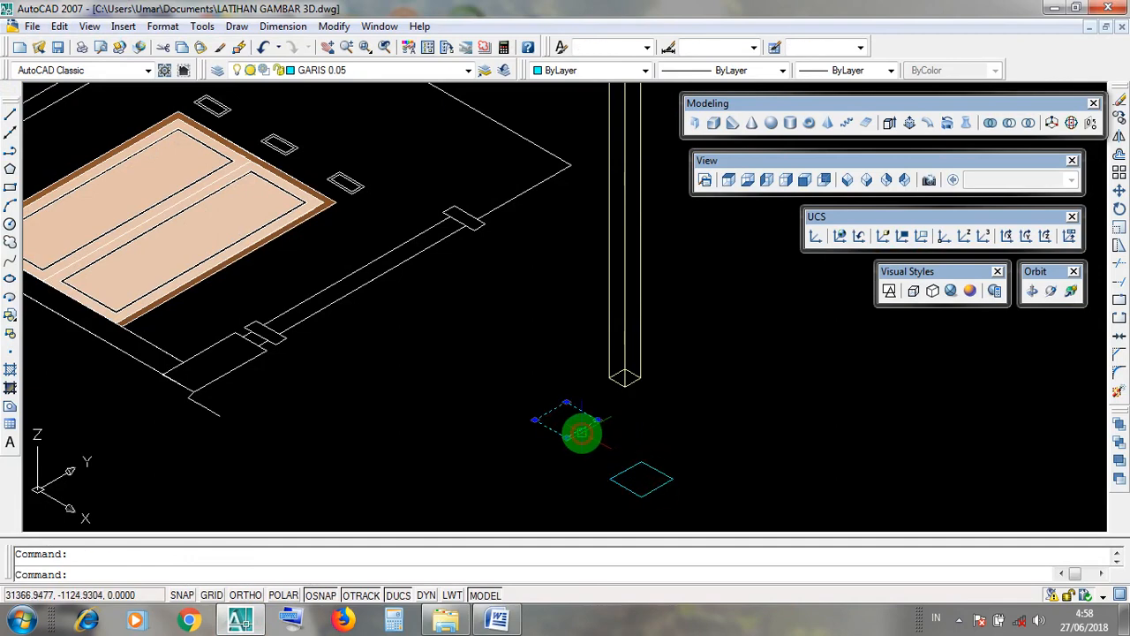
key(Escape)
click(651, 491)
key(Escape)
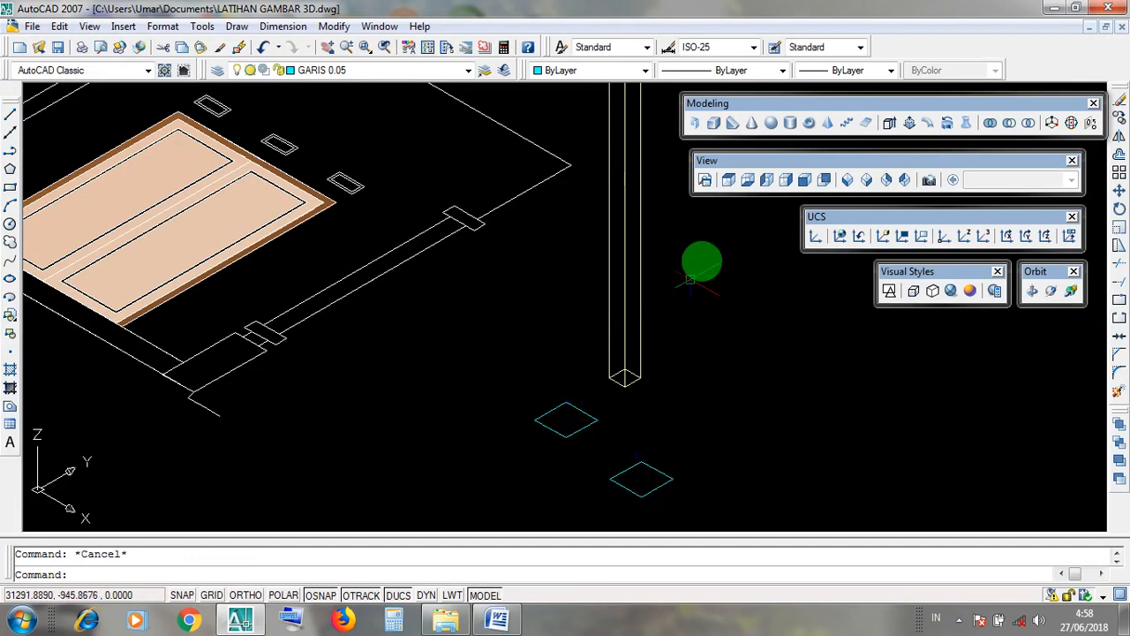
Extrude the 30 by 30 rectangle nearer to the tall column upward to a height of 70
click(710, 108)
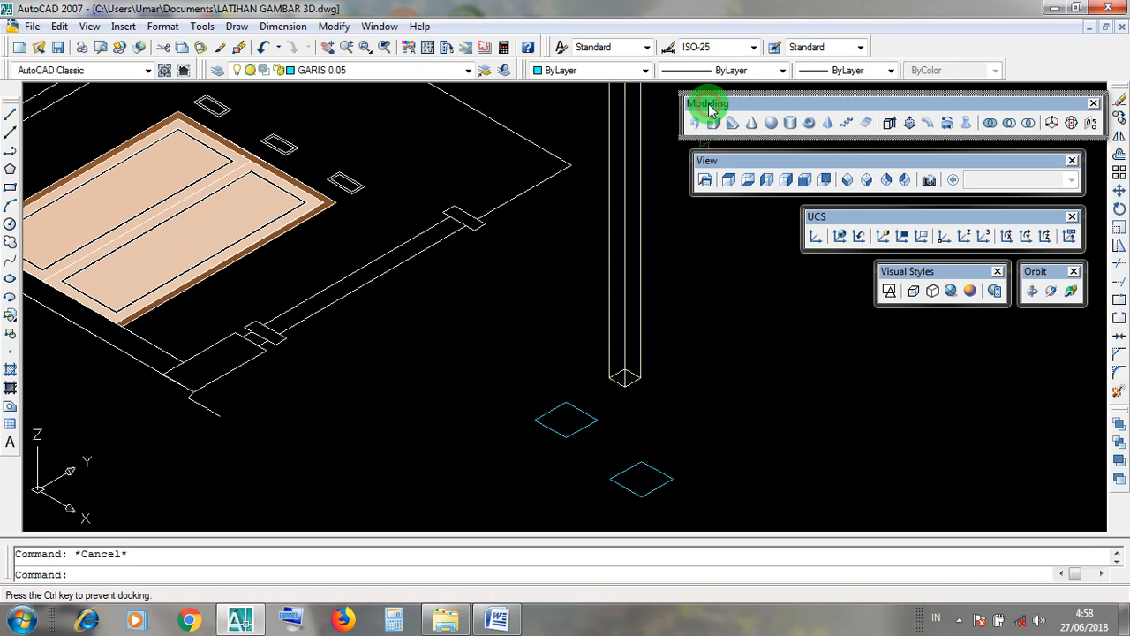
click(889, 126)
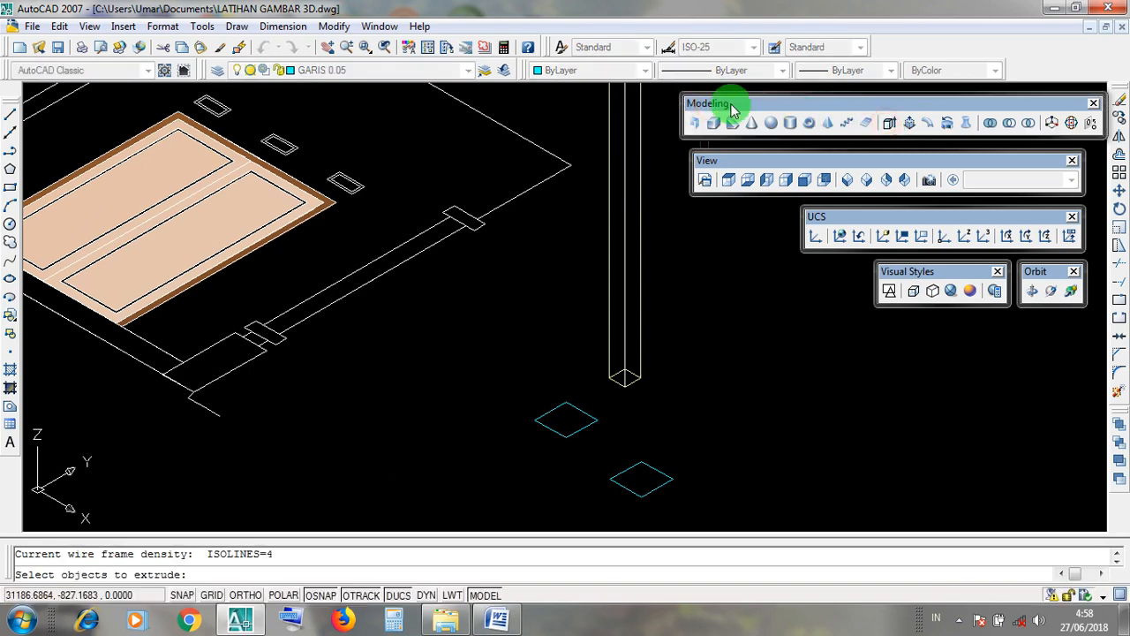
click(720, 106)
click(890, 123)
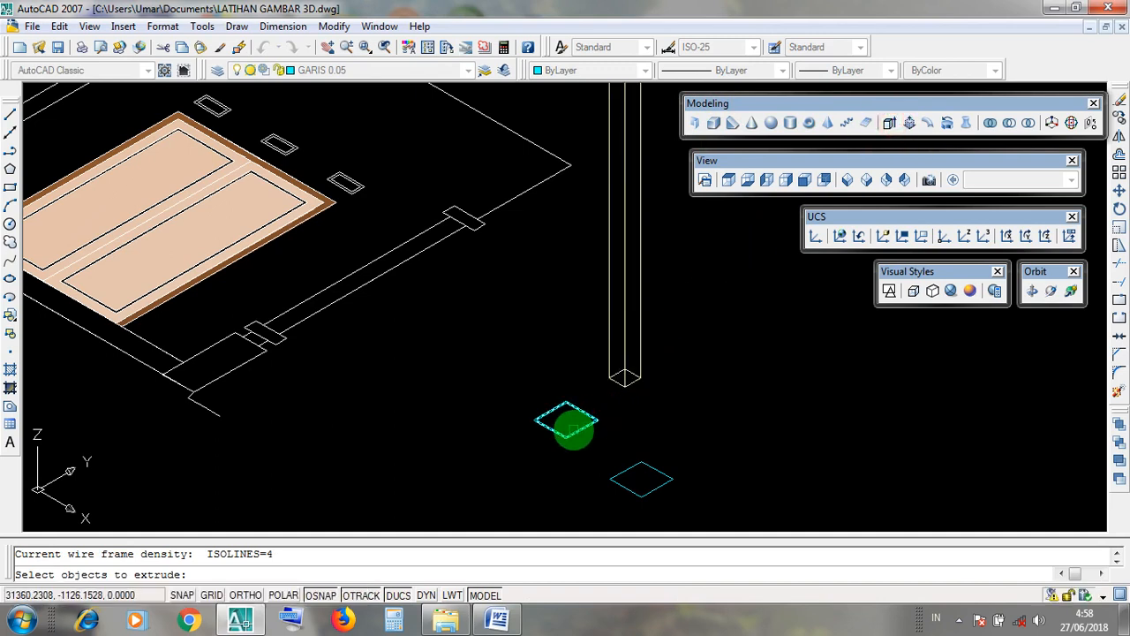
click(575, 432)
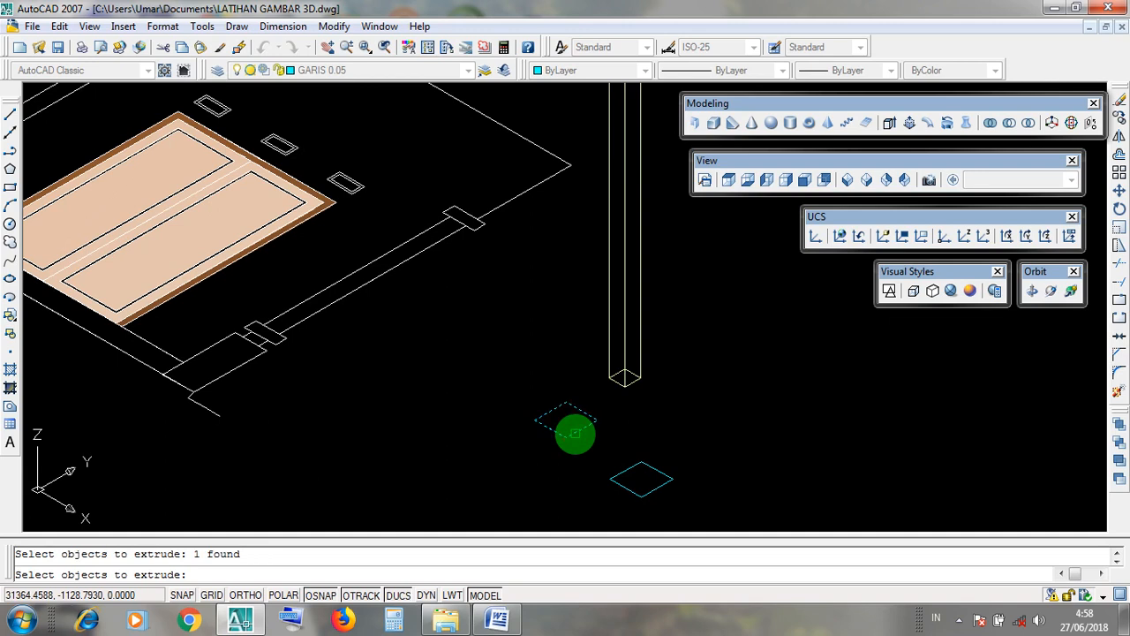
key(Return)
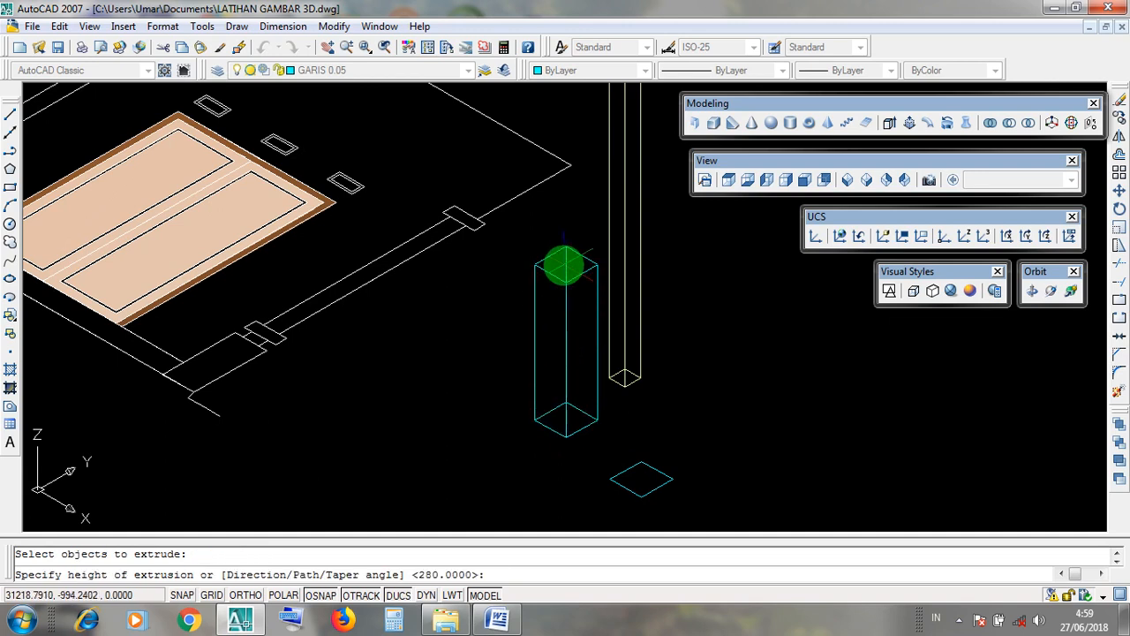
text(70)
key(Return)
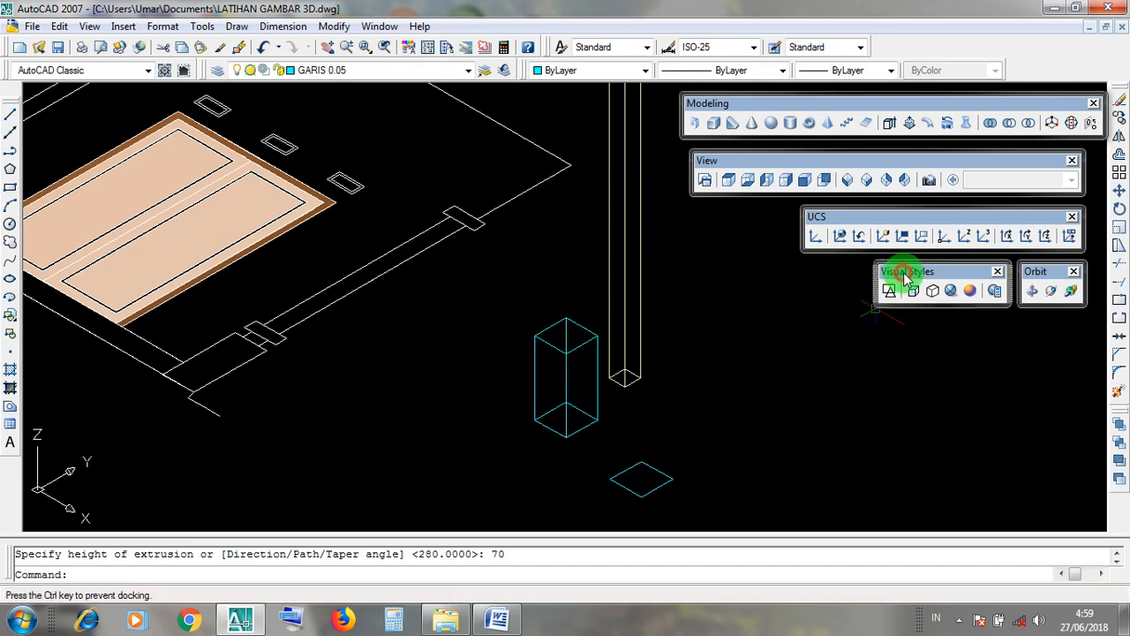
Preview the extruded block in the Realistic visual style and return to 2D wireframe
click(958, 292)
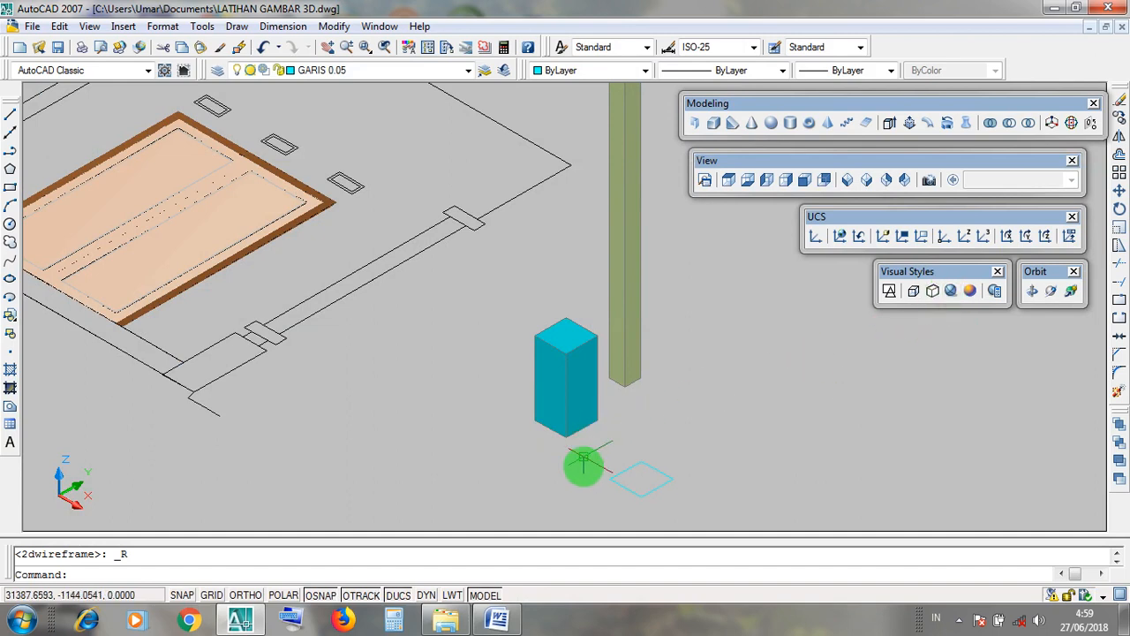
click(890, 293)
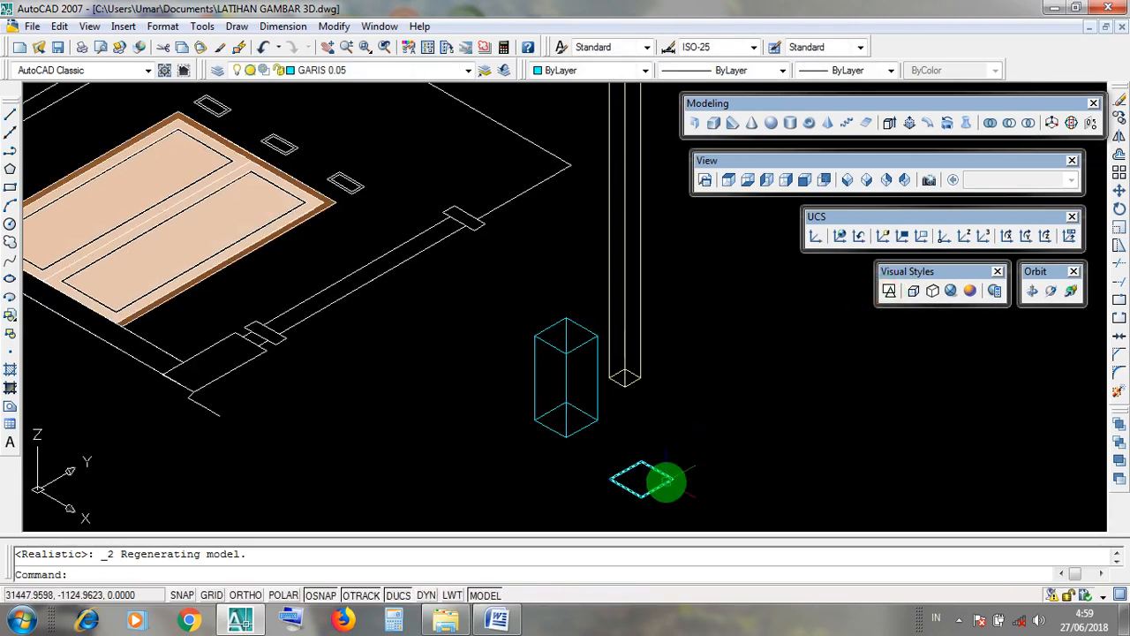
click(666, 481)
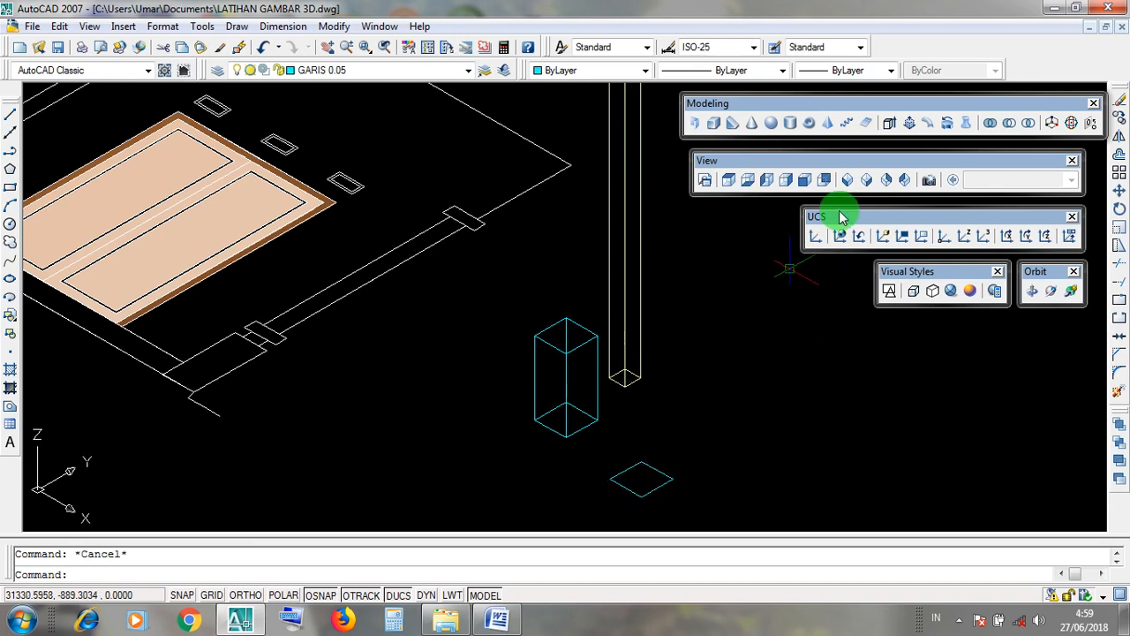
click(717, 107)
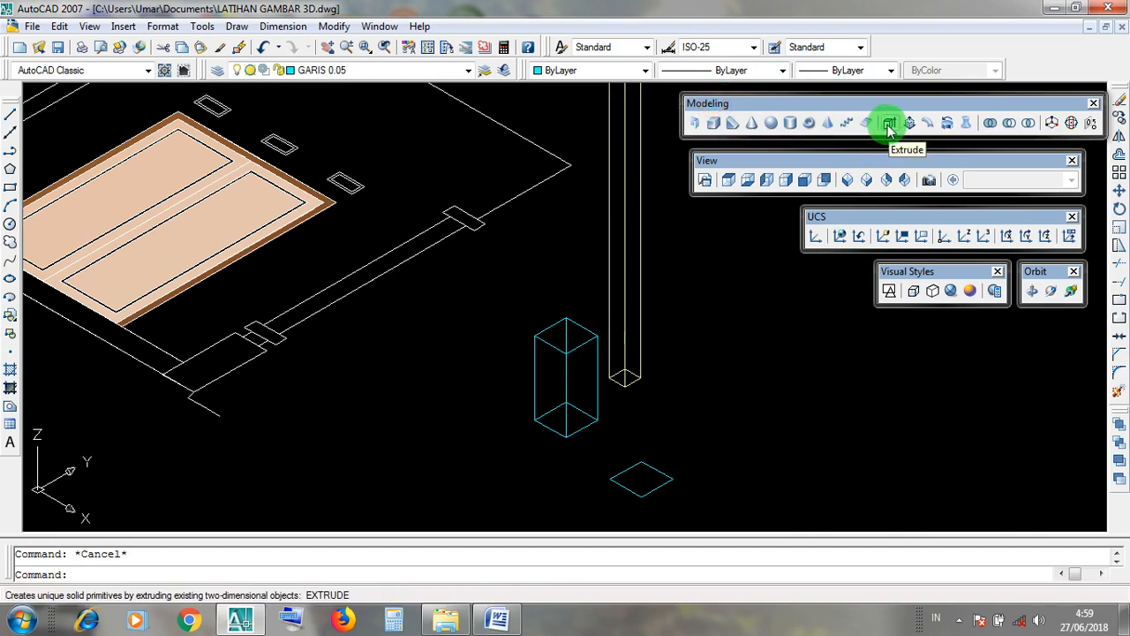
click(889, 125)
key(Escape)
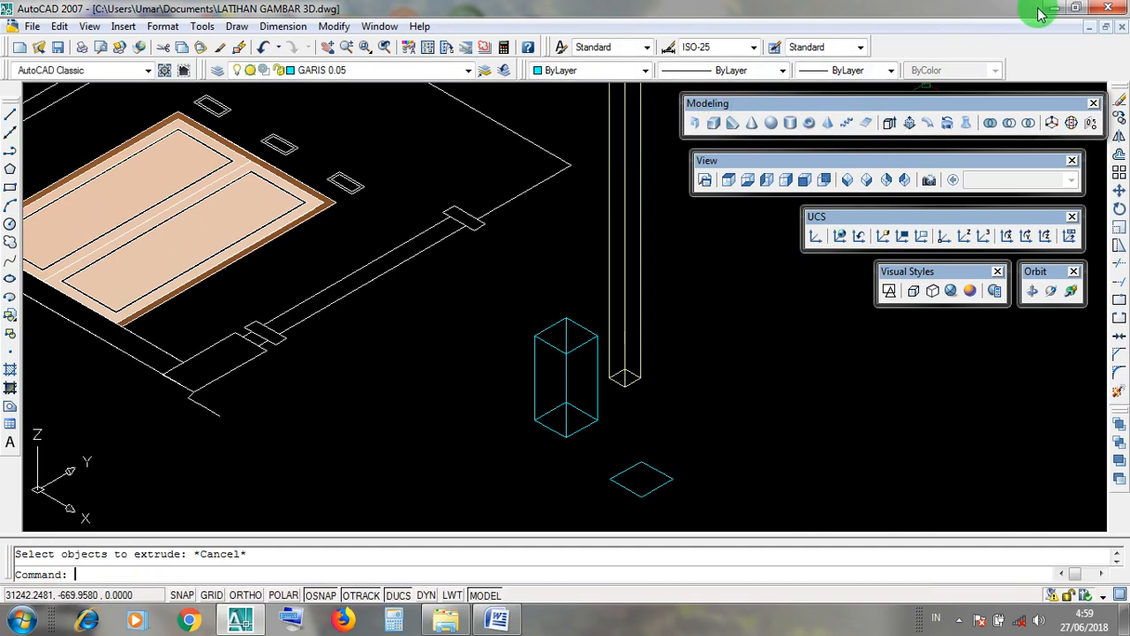
Switch to the EXTRUDE notes in Word and change the height in instruction 5 to 10
click(1044, 8)
click(497, 619)
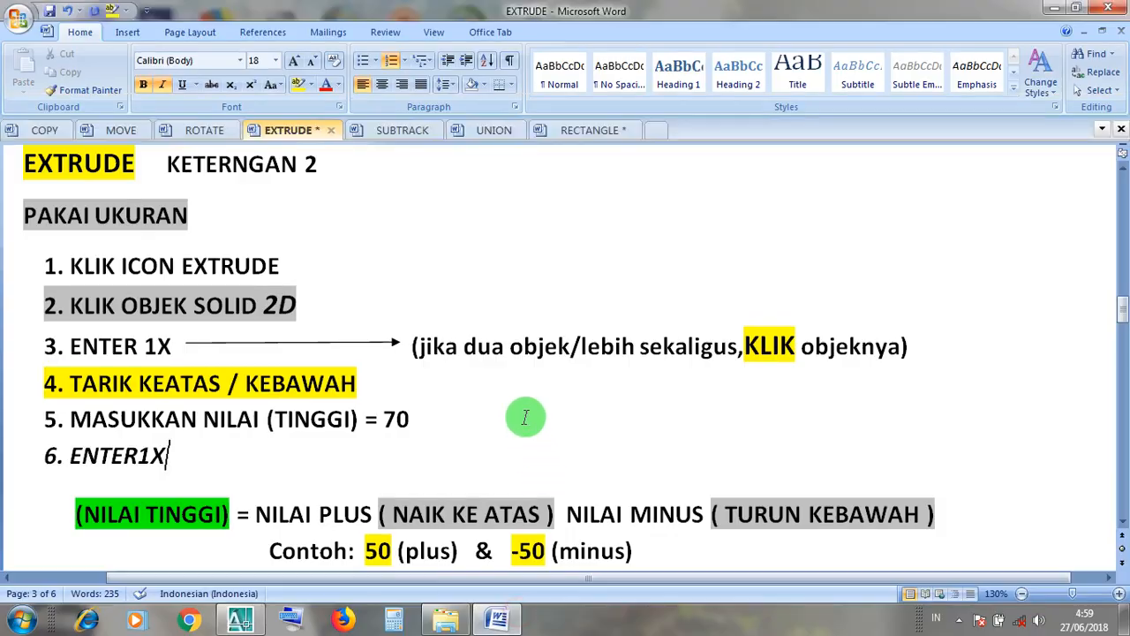
double_click(389, 418)
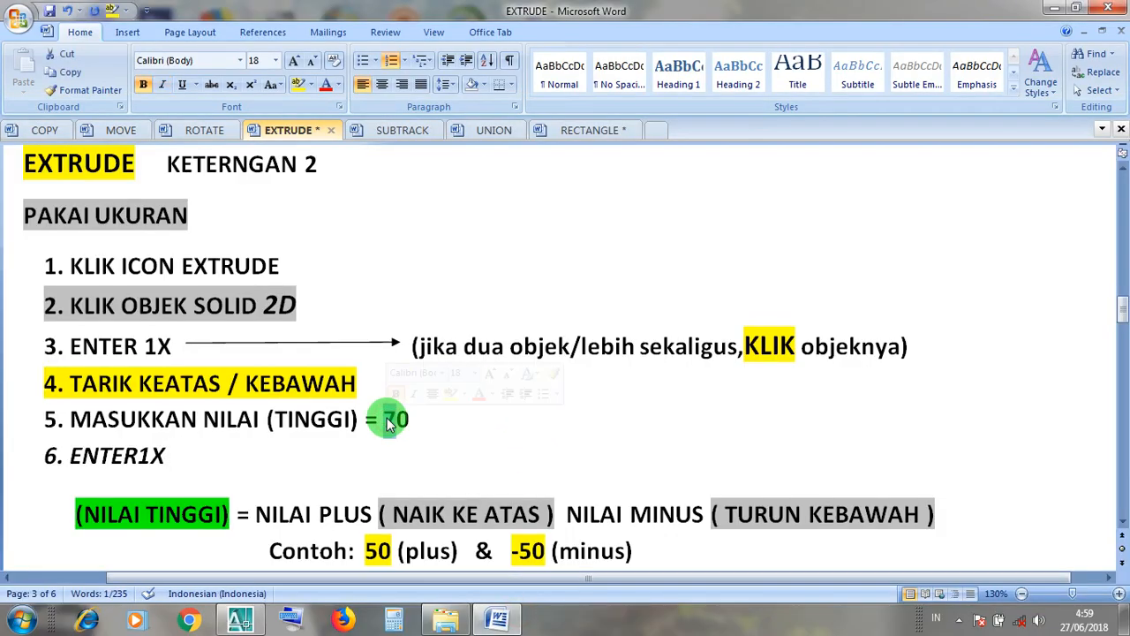
text(1)
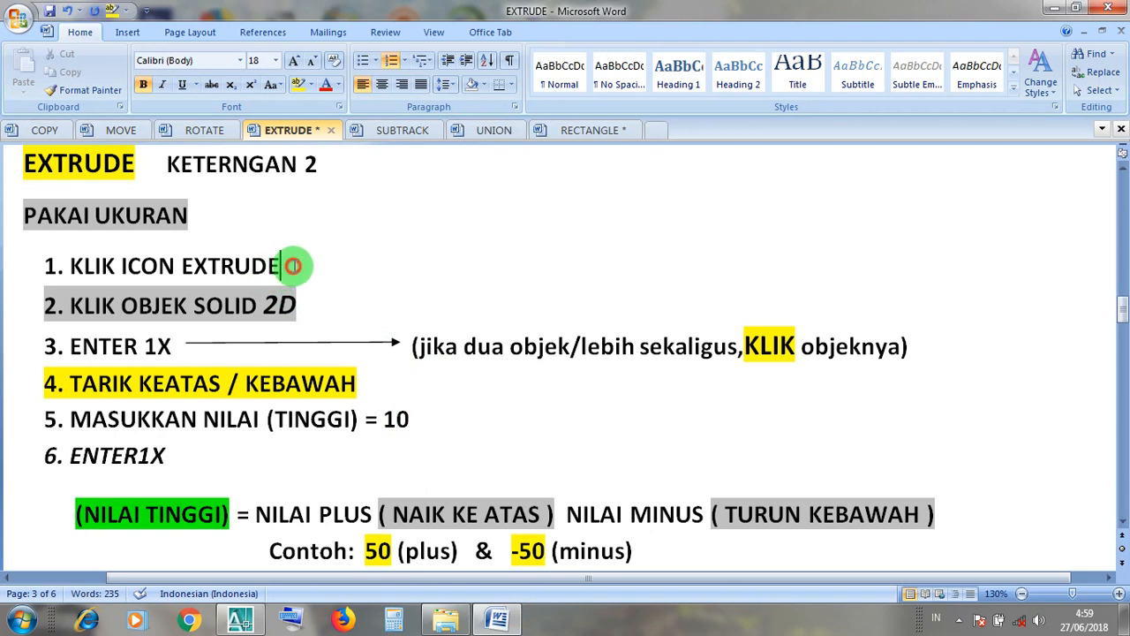
Go through the numbered Extrude instructions again, checking the object selection, pull direction and height entry lines
drag(293, 266, 50, 264)
click(144, 305)
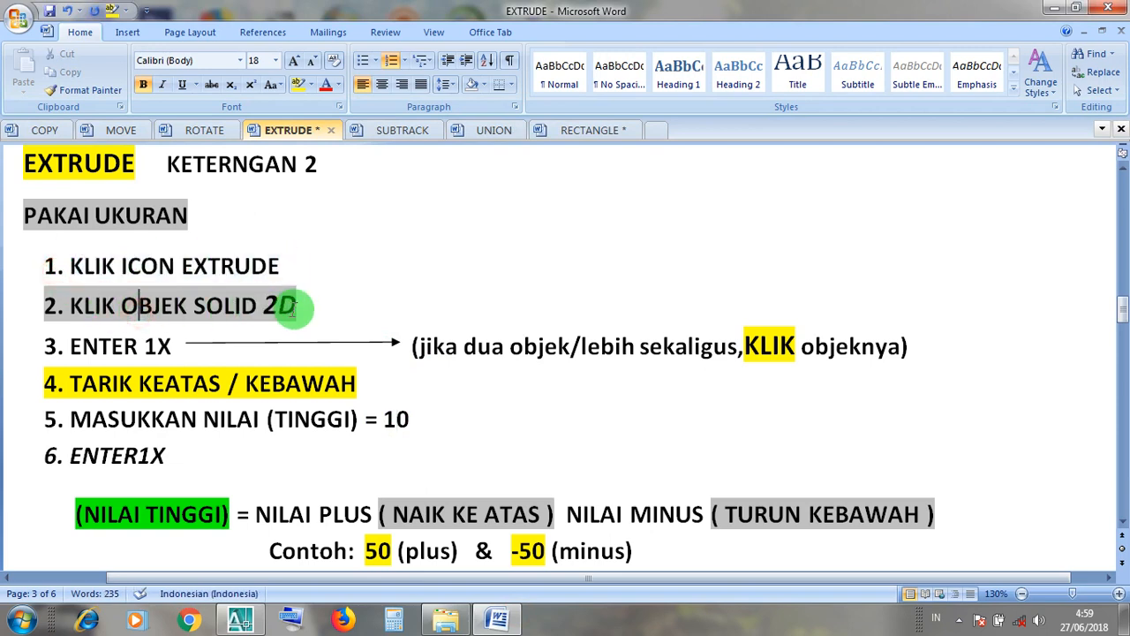
drag(292, 306, 119, 306)
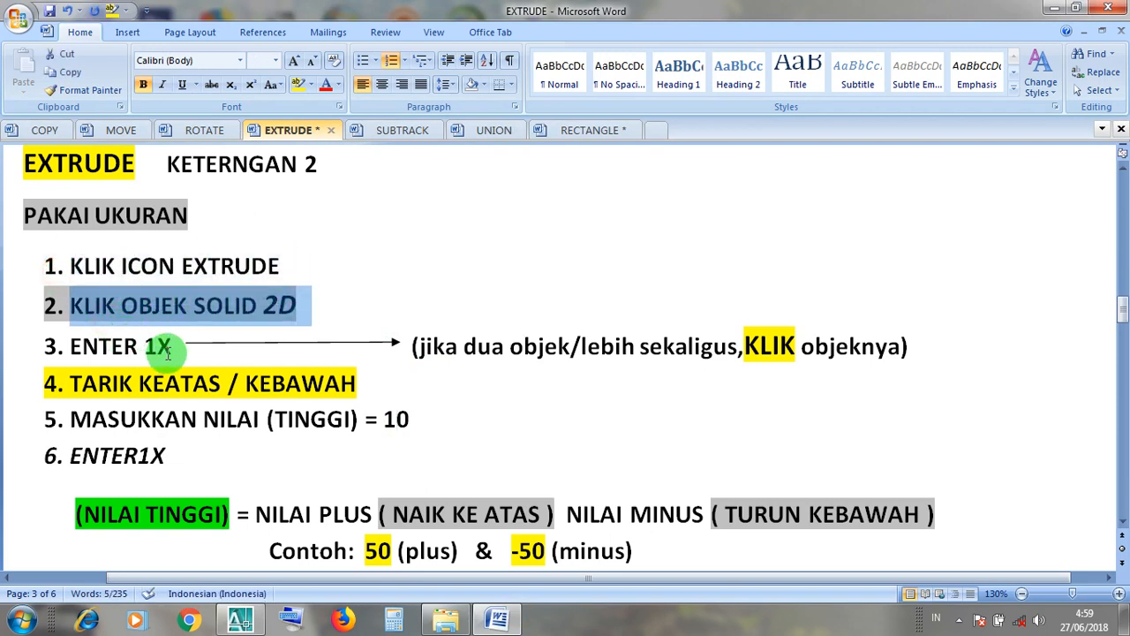
drag(168, 352, 101, 347)
click(151, 383)
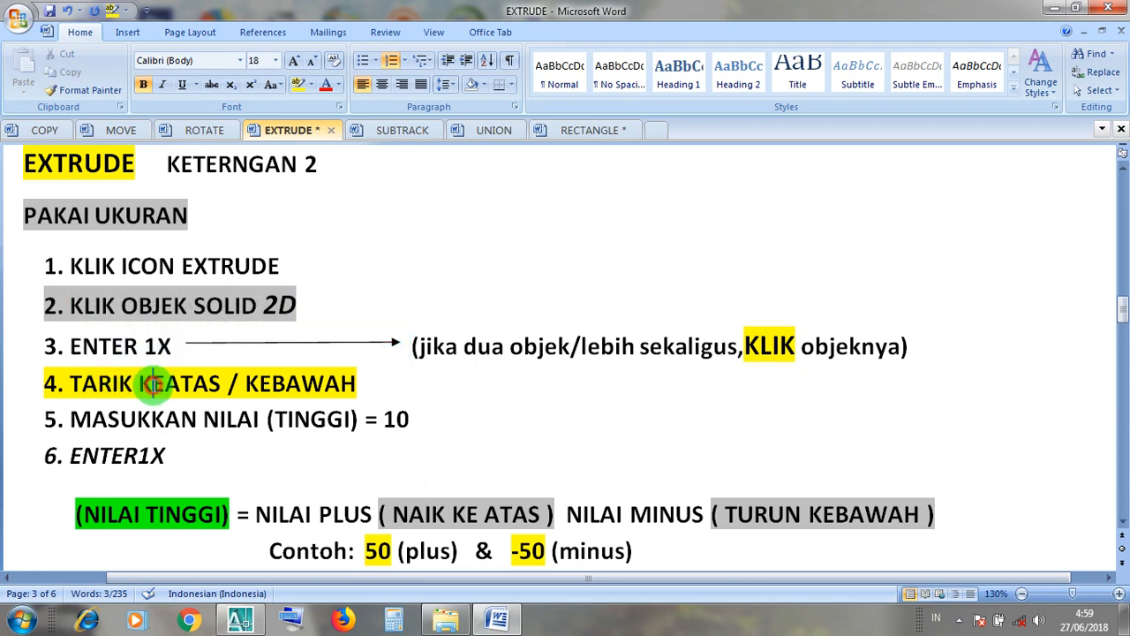
click(150, 345)
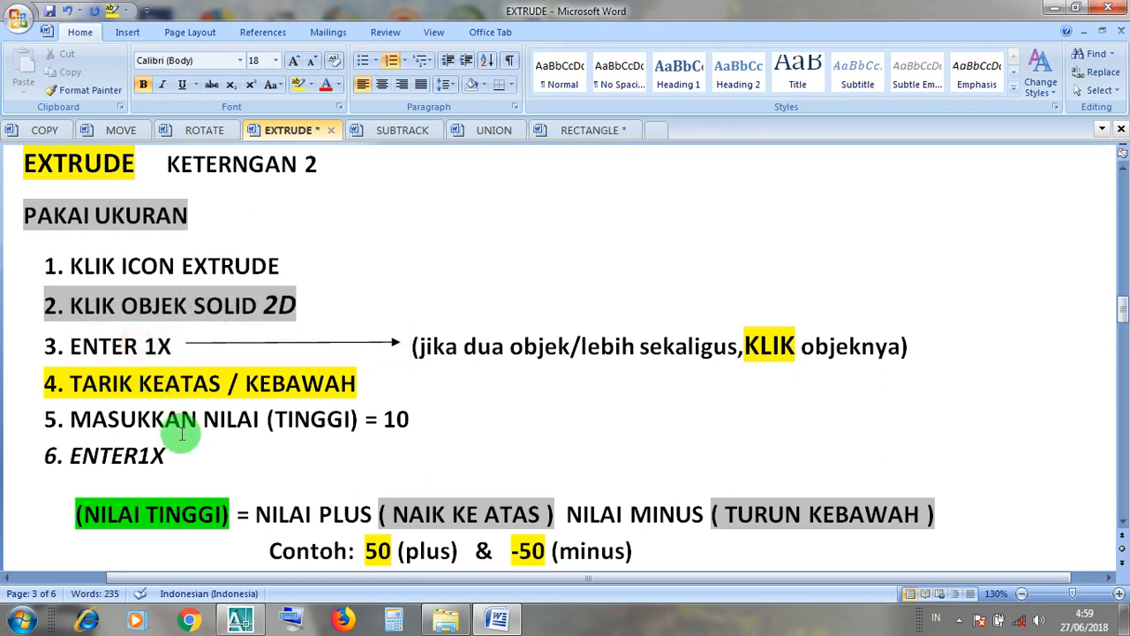
click(182, 421)
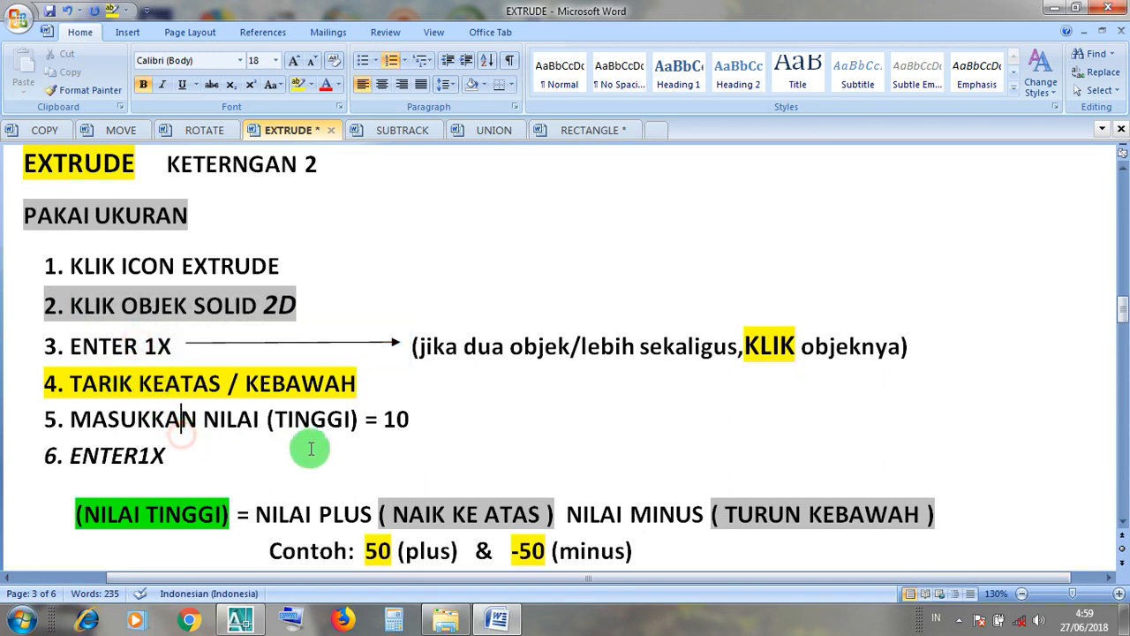
click(402, 429)
click(165, 454)
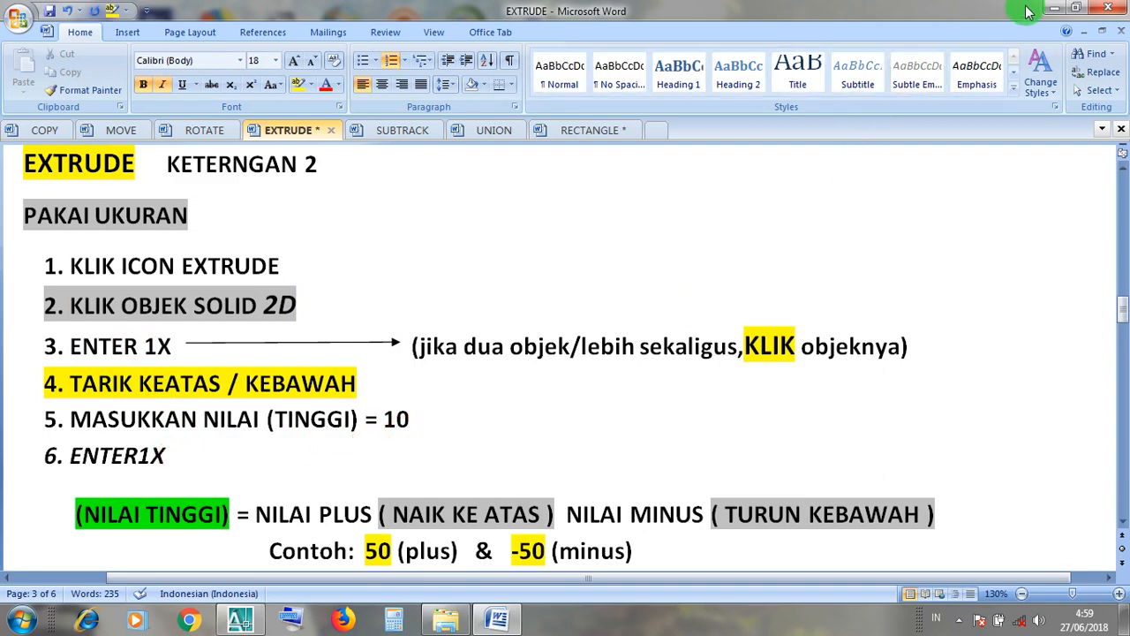
Switch back to AutoCAD and start extruding the remaining flat 30 by 30 rectangle
click(1054, 9)
click(240, 620)
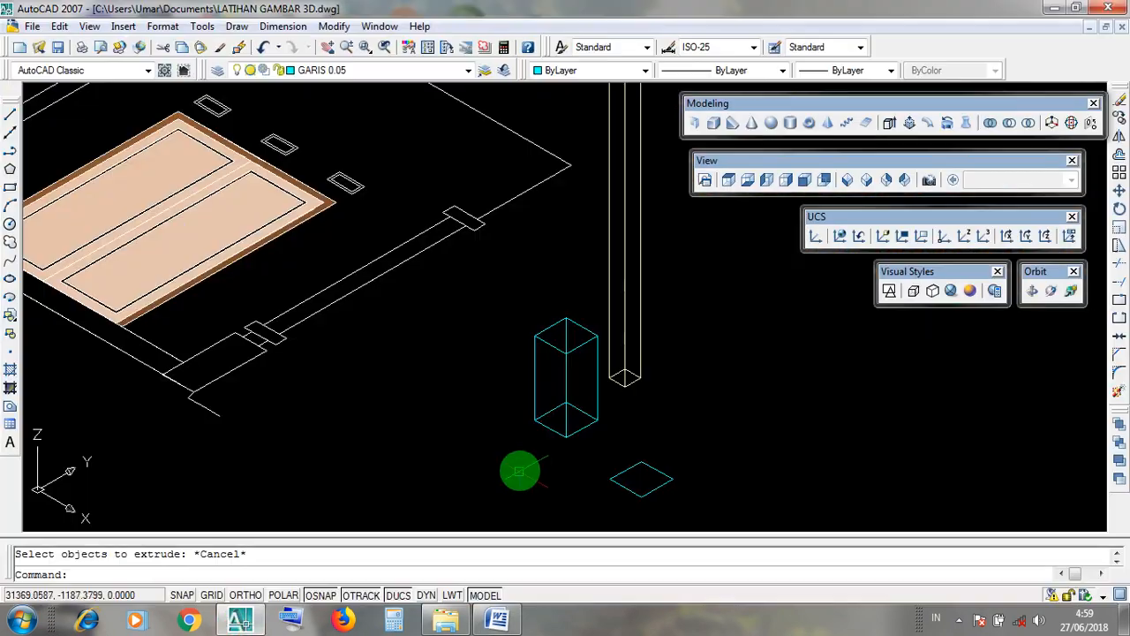
click(707, 108)
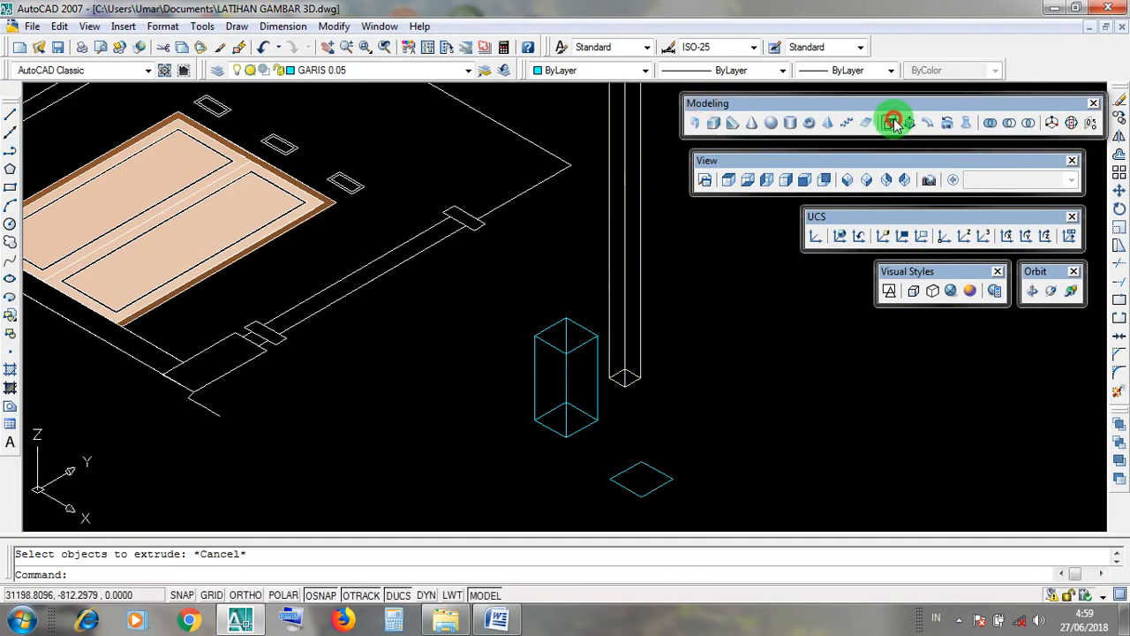
click(892, 124)
click(728, 105)
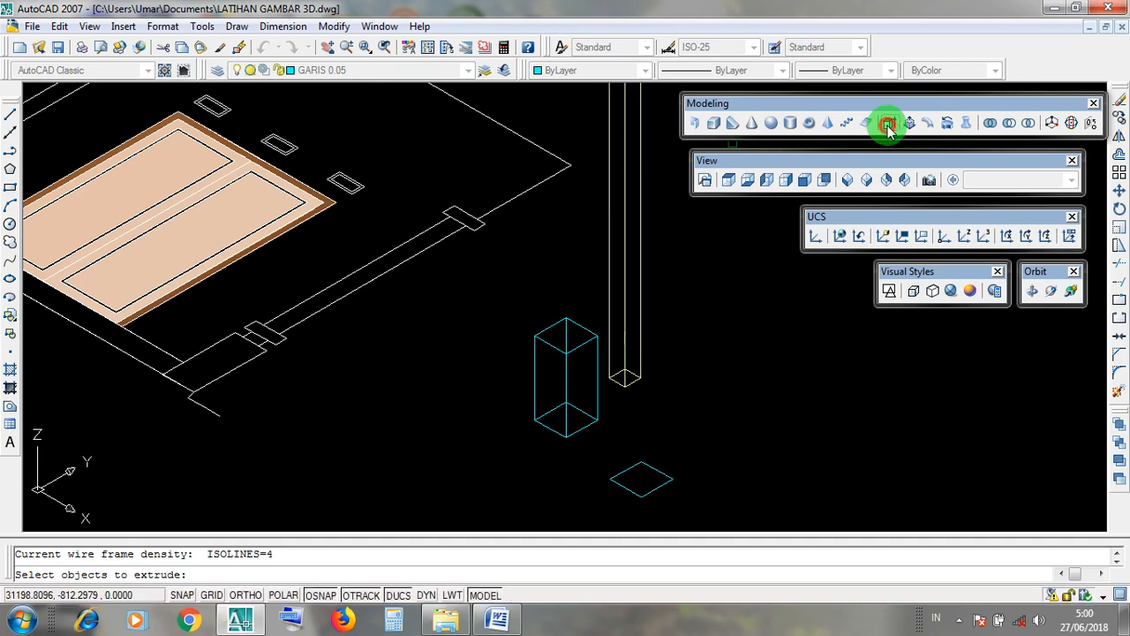
Extrude the cyan square in front of the tall post to a height of 10
click(658, 488)
click(659, 488)
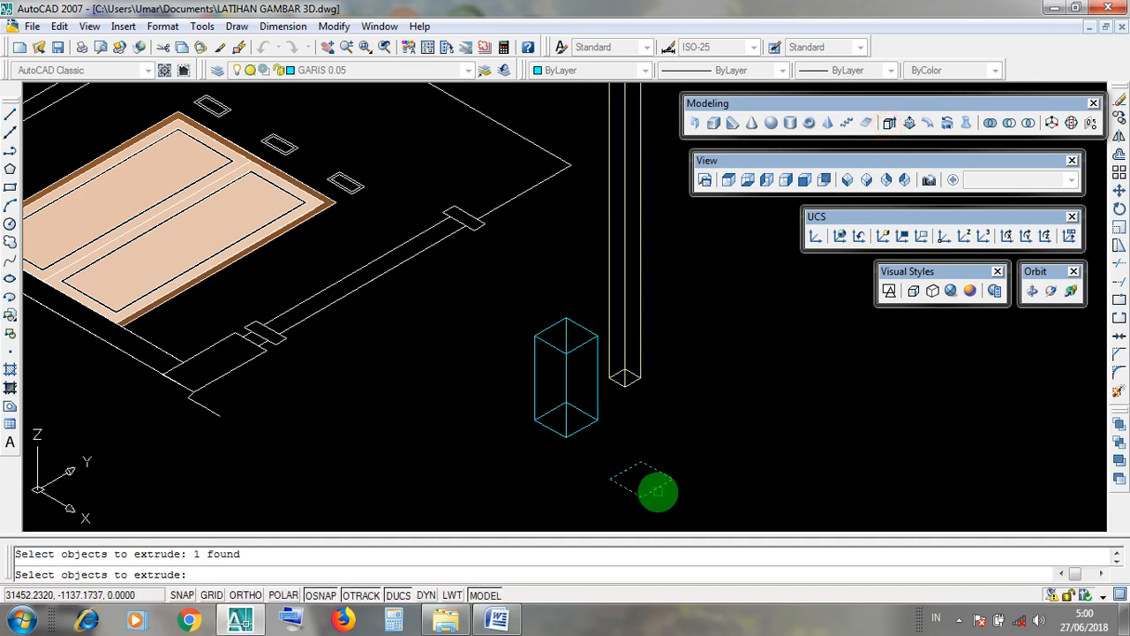
key(Return)
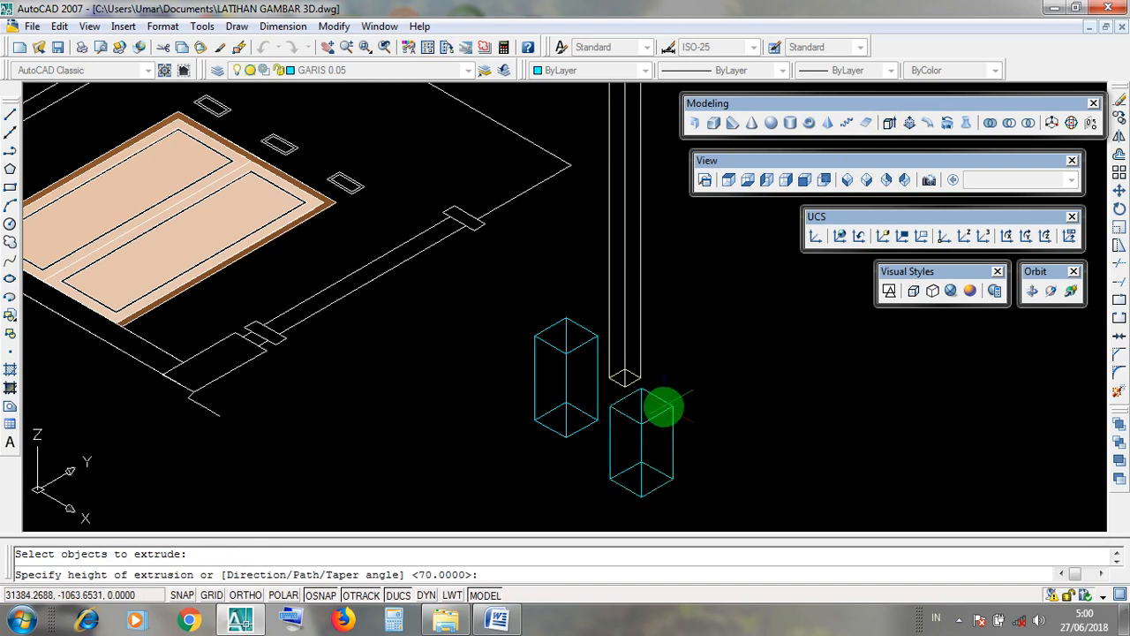
text(10)
key(Return)
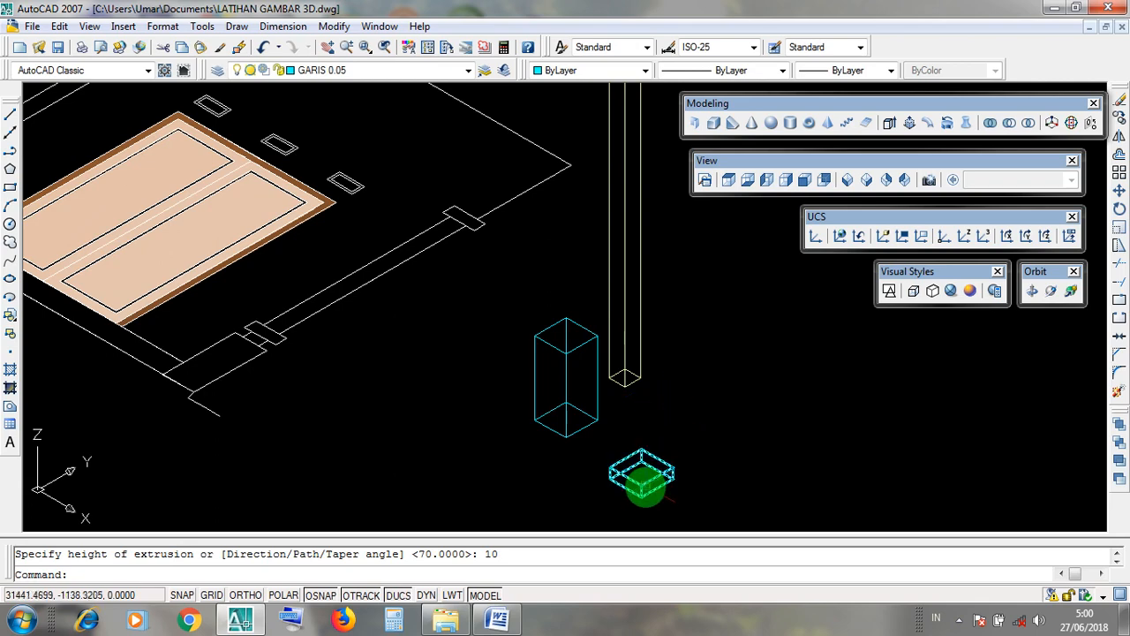
Examine the flat extruded block up close and view the model in the Realistic visual style
click(649, 468)
scroll(668, 495, up, 4)
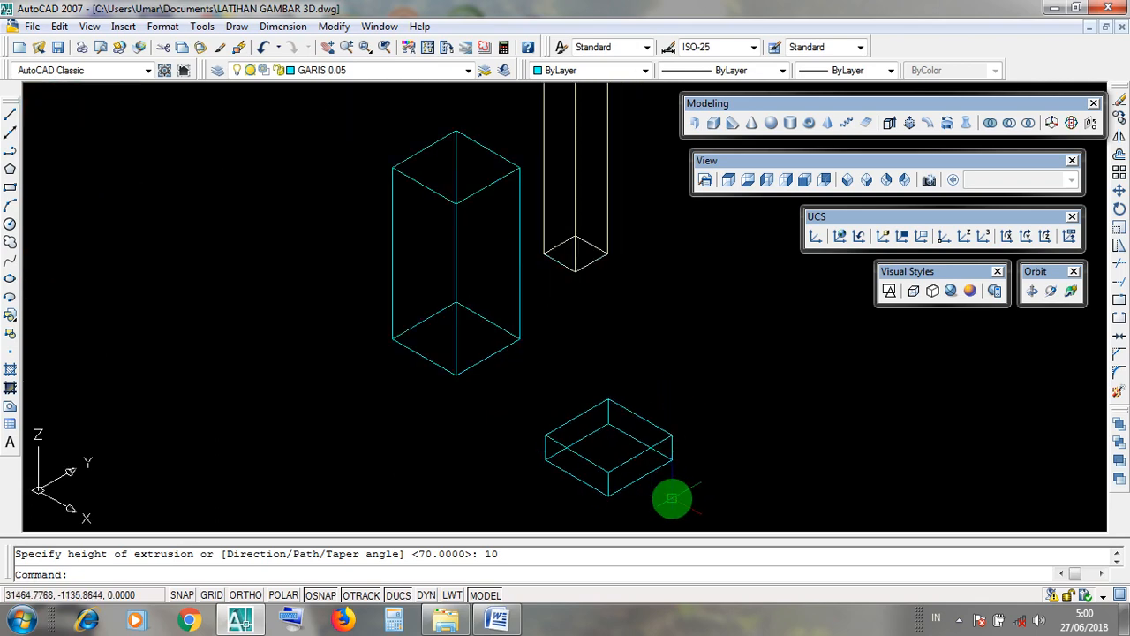
scroll(668, 497, down, 3)
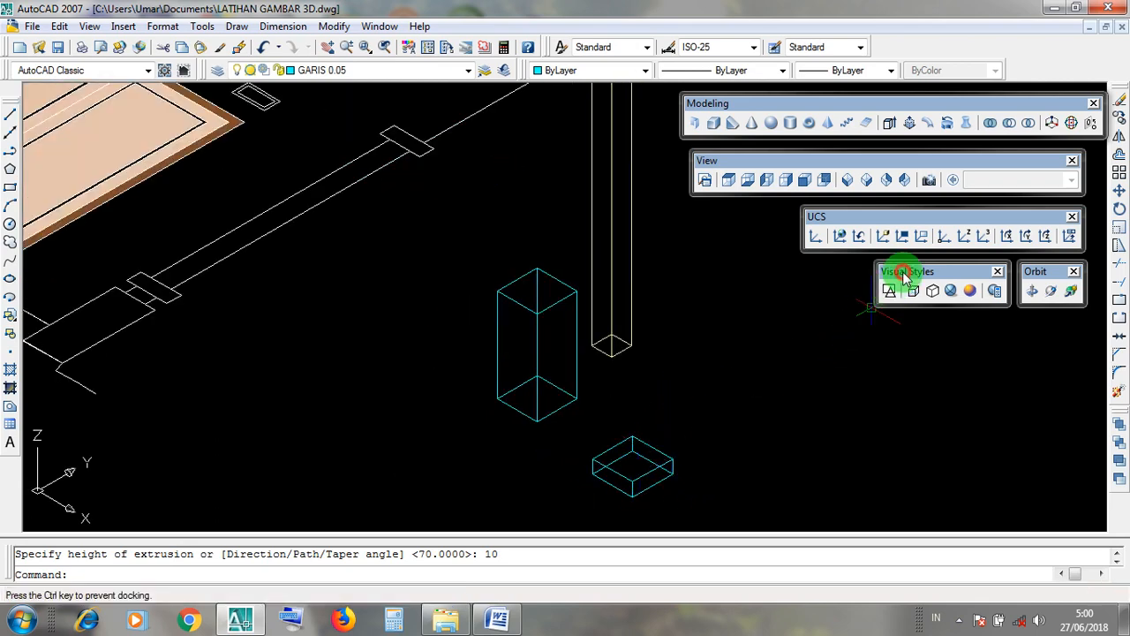
click(947, 293)
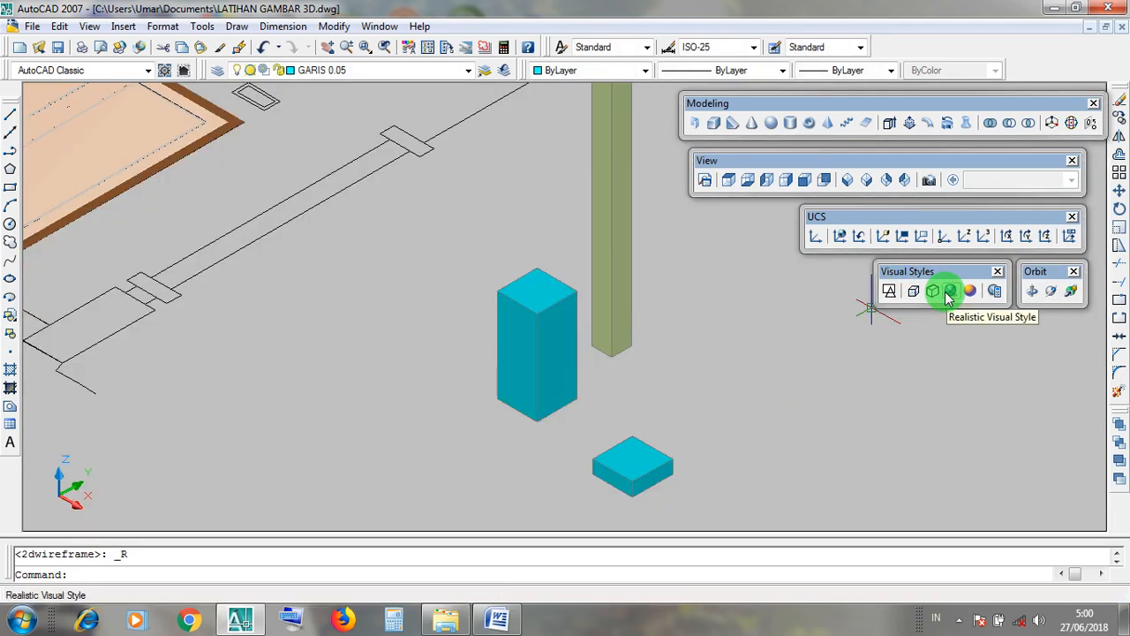
click(662, 461)
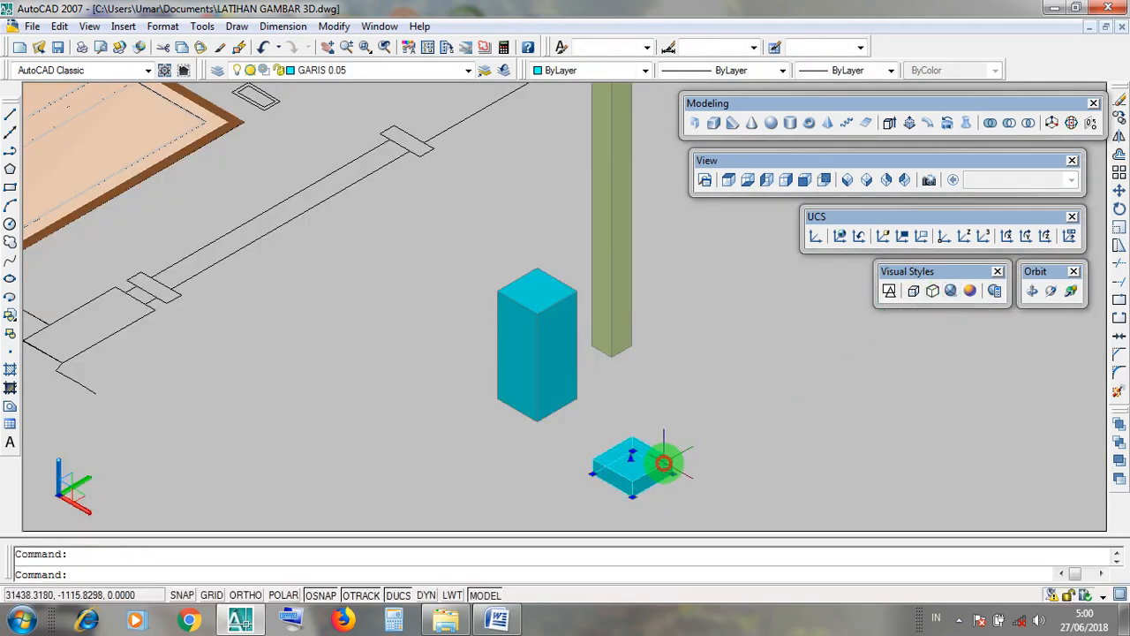
click(547, 412)
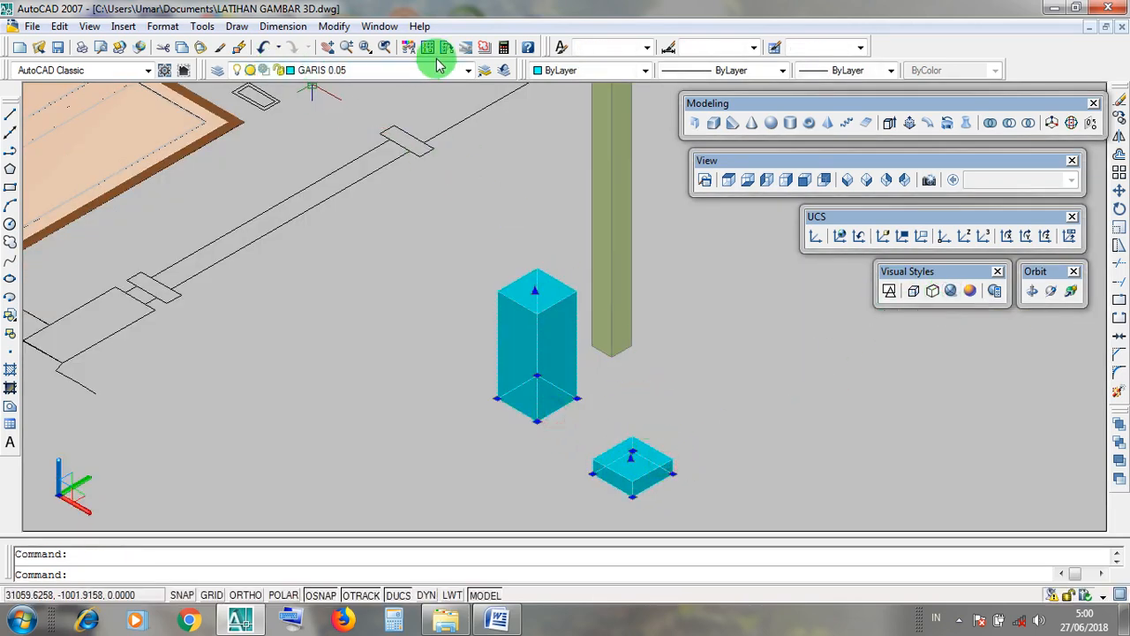
click(468, 70)
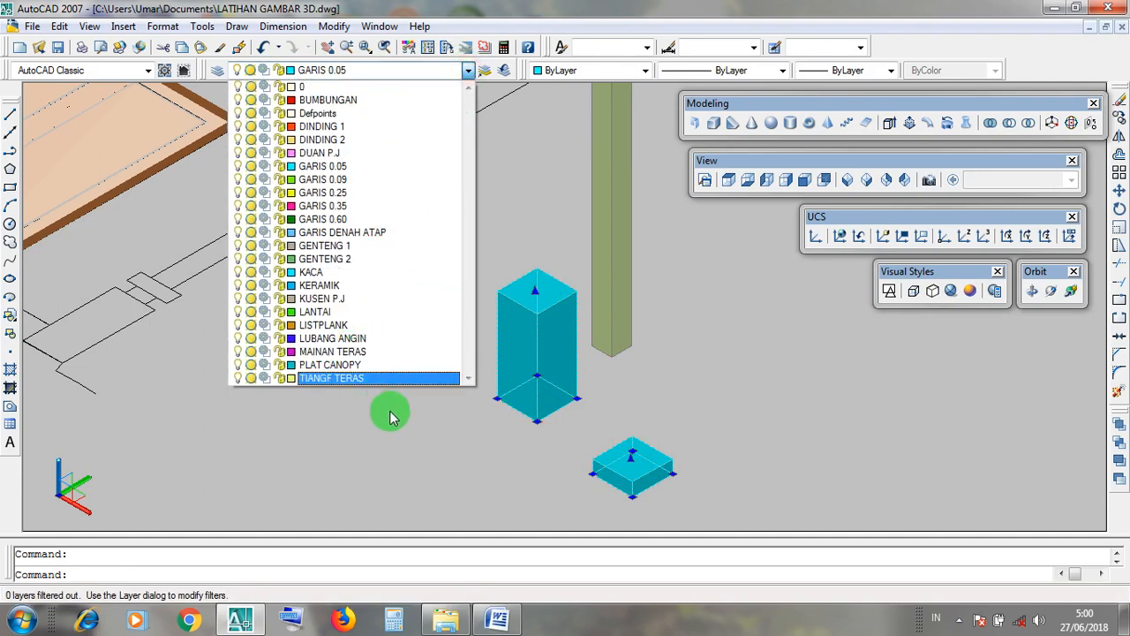
click(503, 451)
key(Escape)
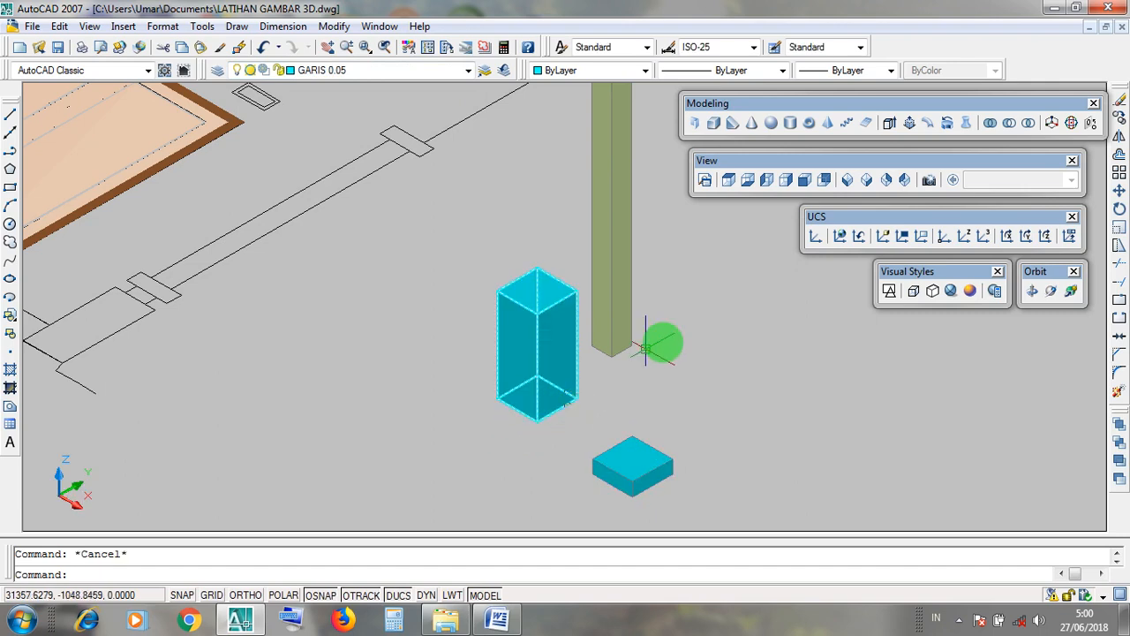
Return to the 2D wireframe visual style and assign the tall and flat cyan blocks to the MAINAN TERAS layer
click(890, 290)
scroll(718, 470, down, 5)
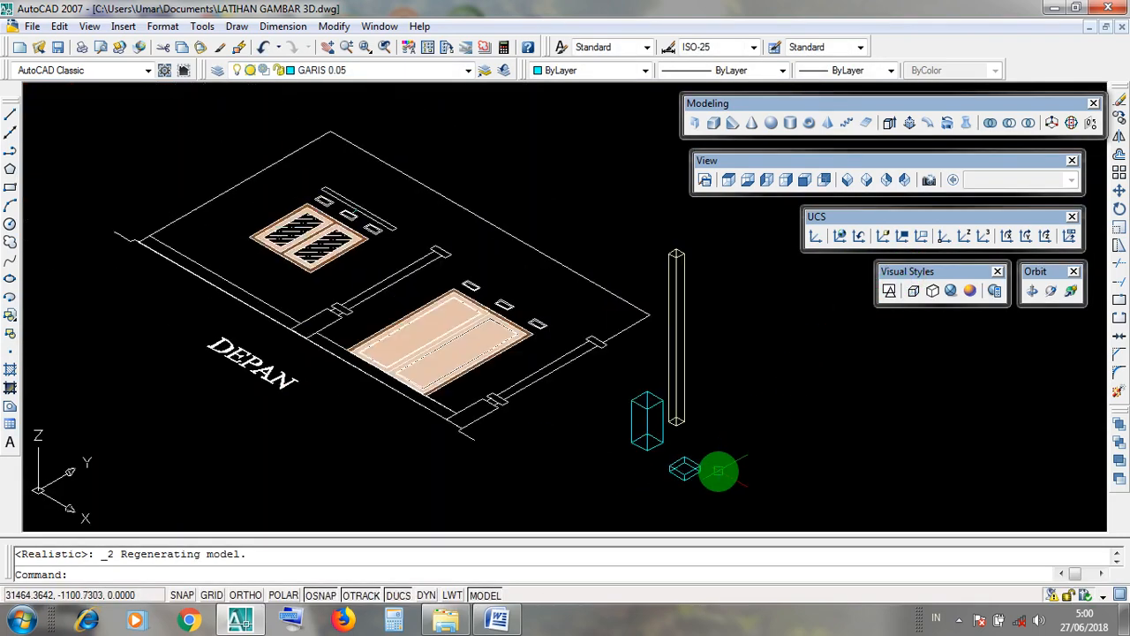
scroll(718, 470, up, 6)
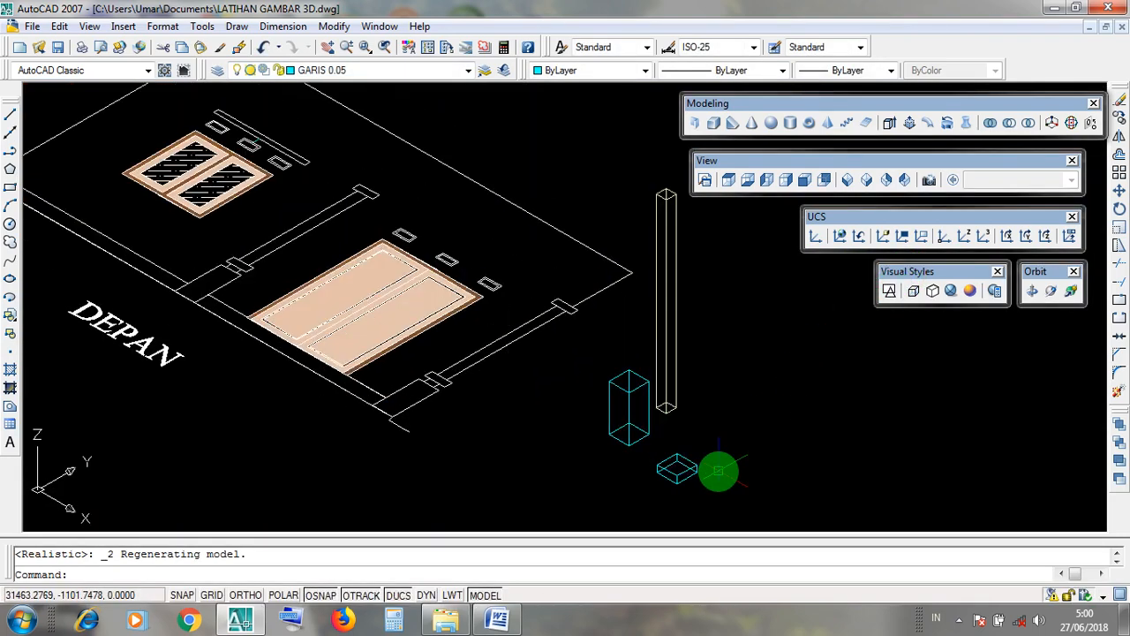
click(709, 482)
click(661, 457)
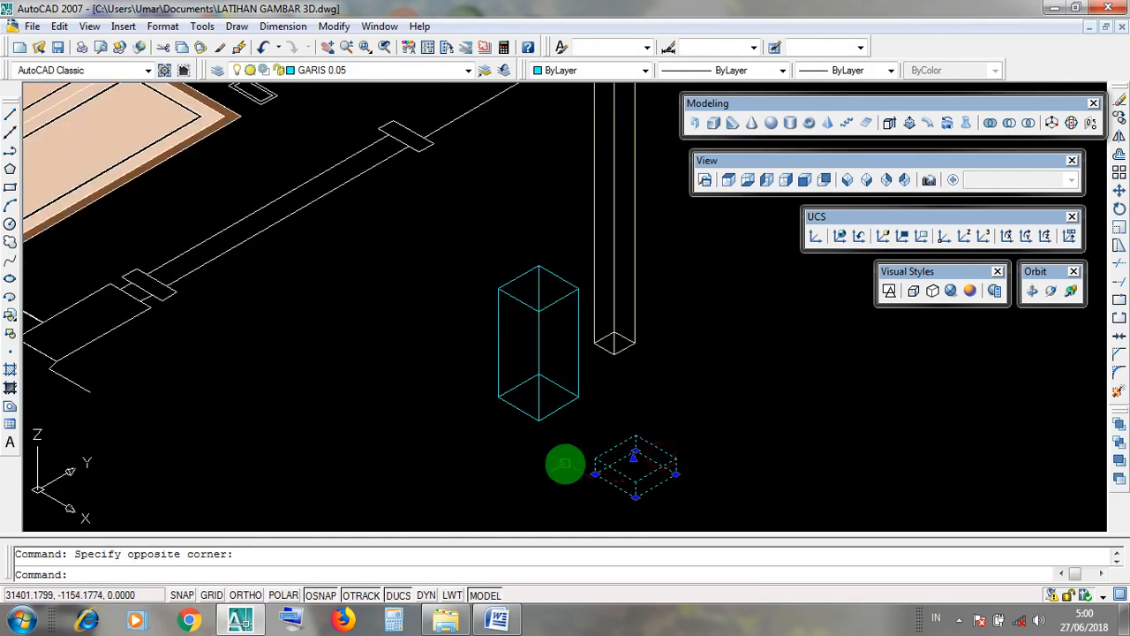
click(560, 466)
click(527, 408)
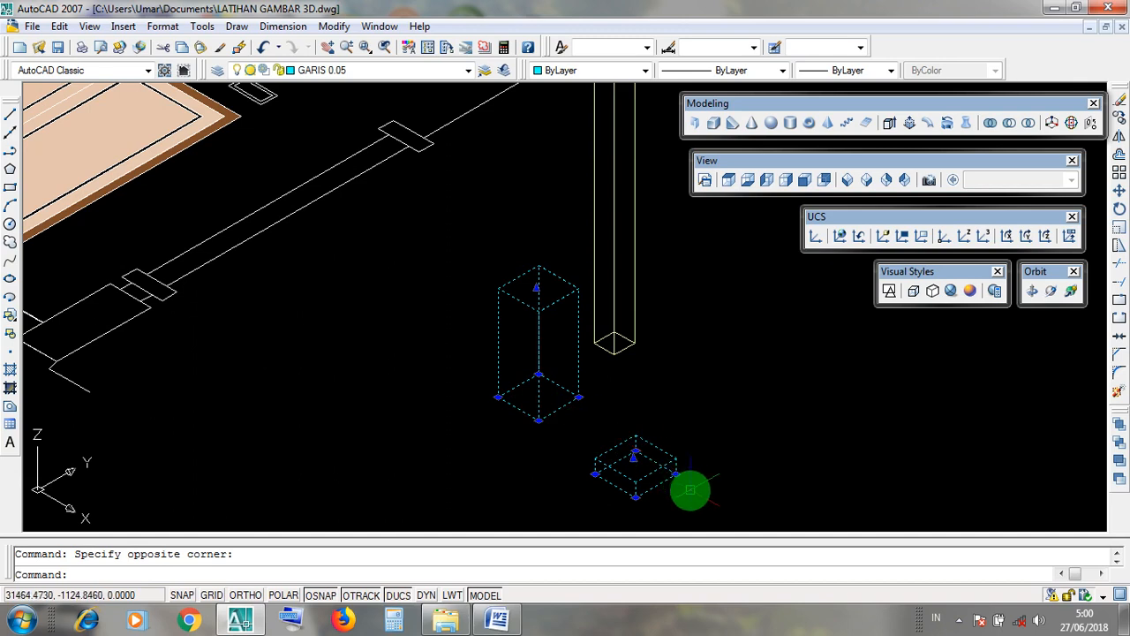
click(589, 456)
click(557, 408)
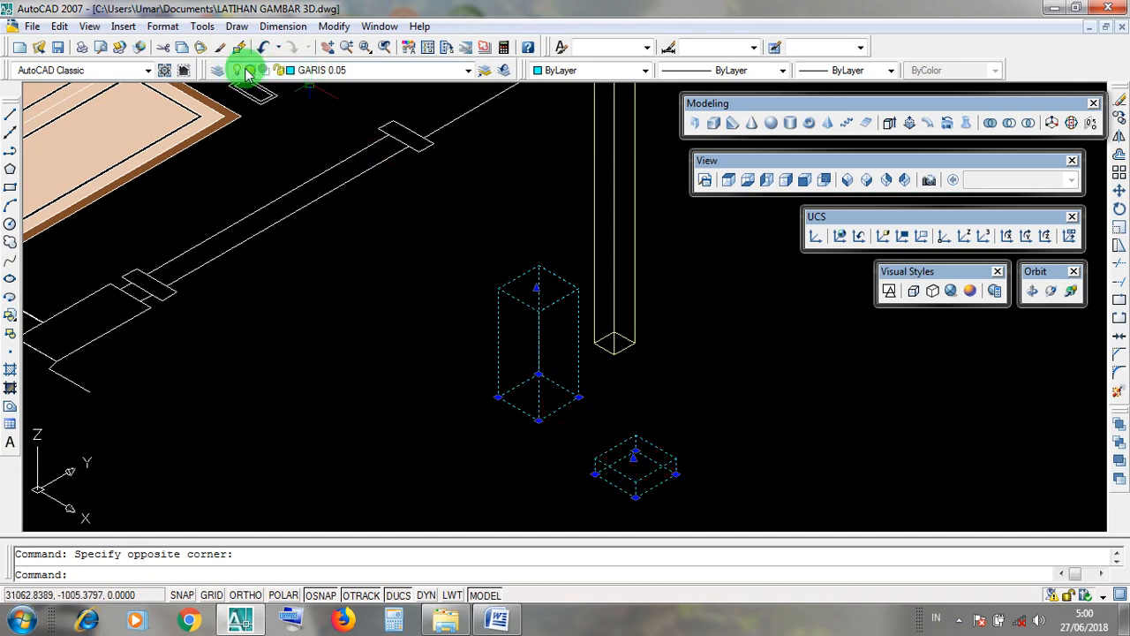
click(468, 70)
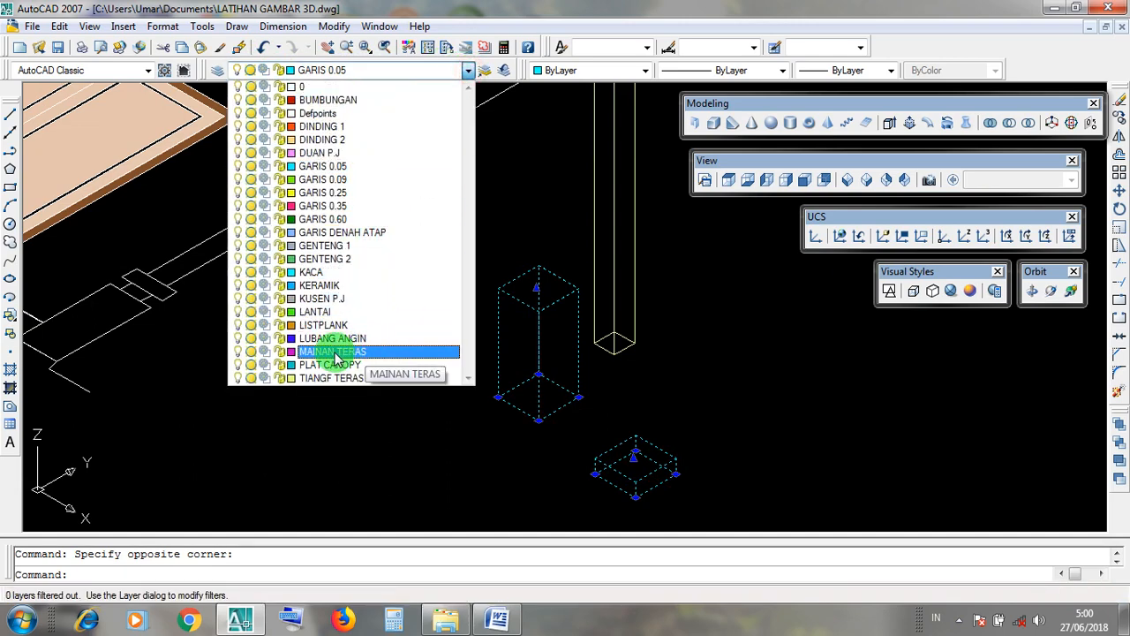
click(385, 353)
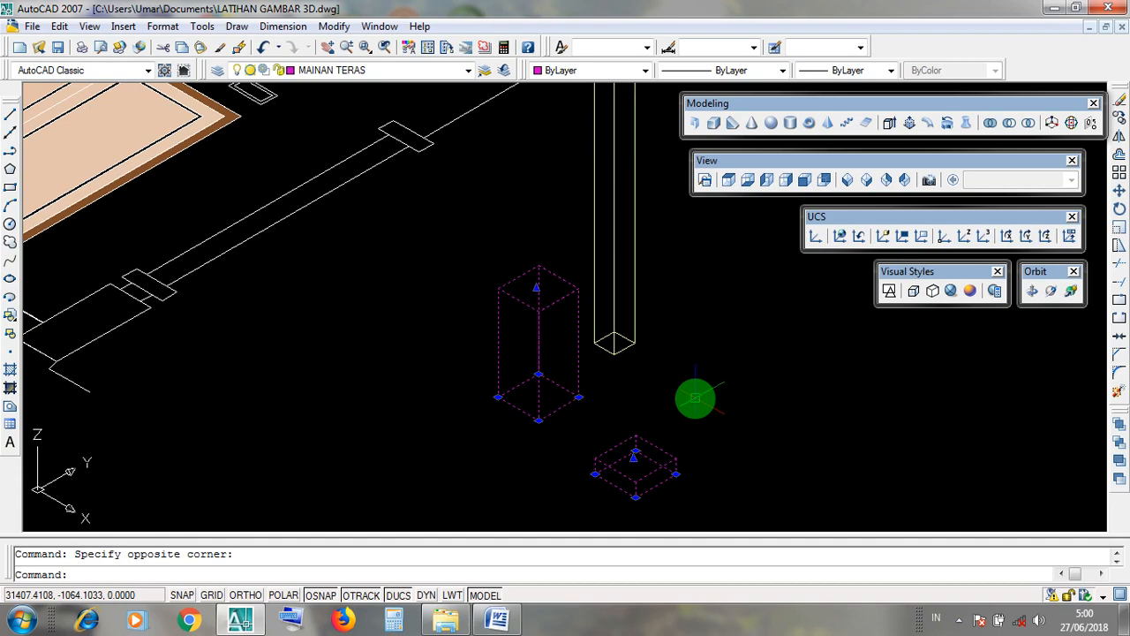
key(Escape)
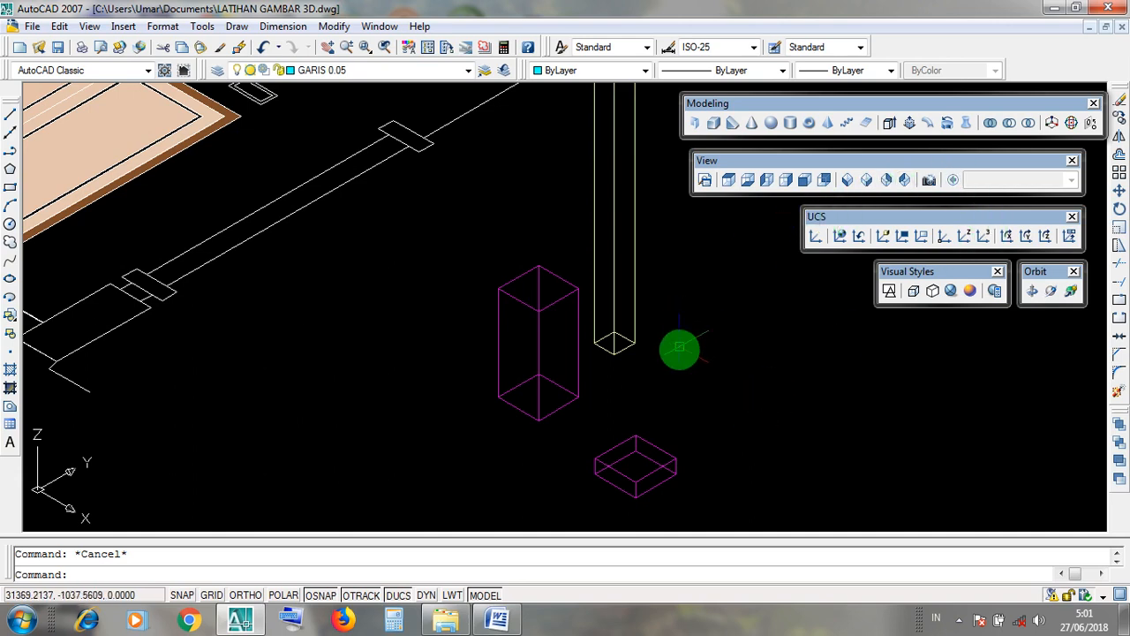
click(615, 332)
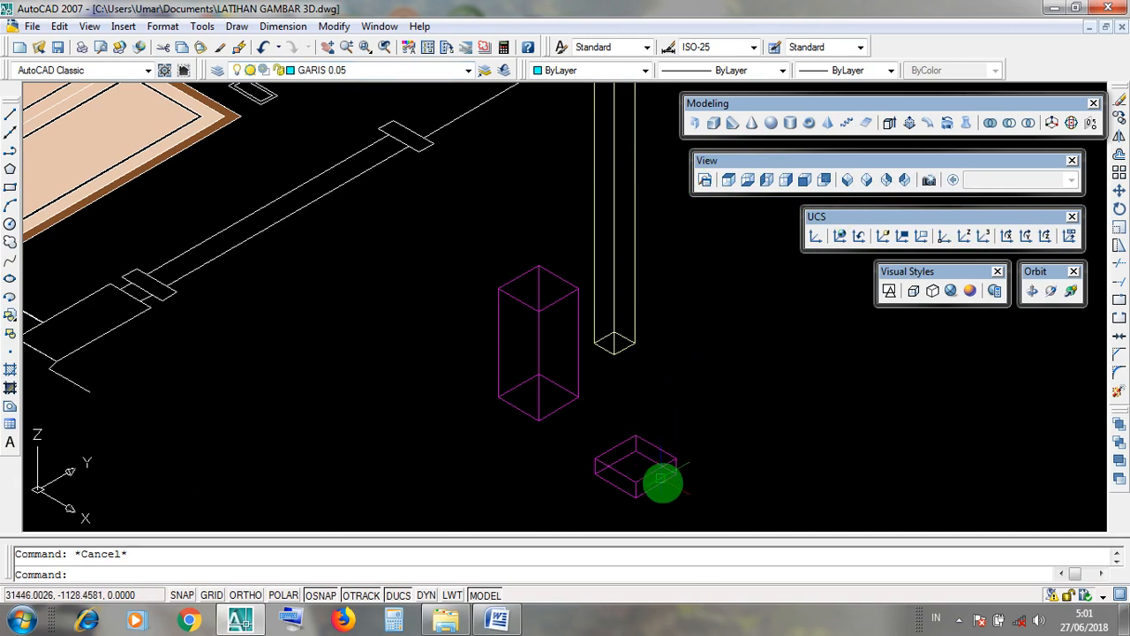
click(669, 493)
click(647, 465)
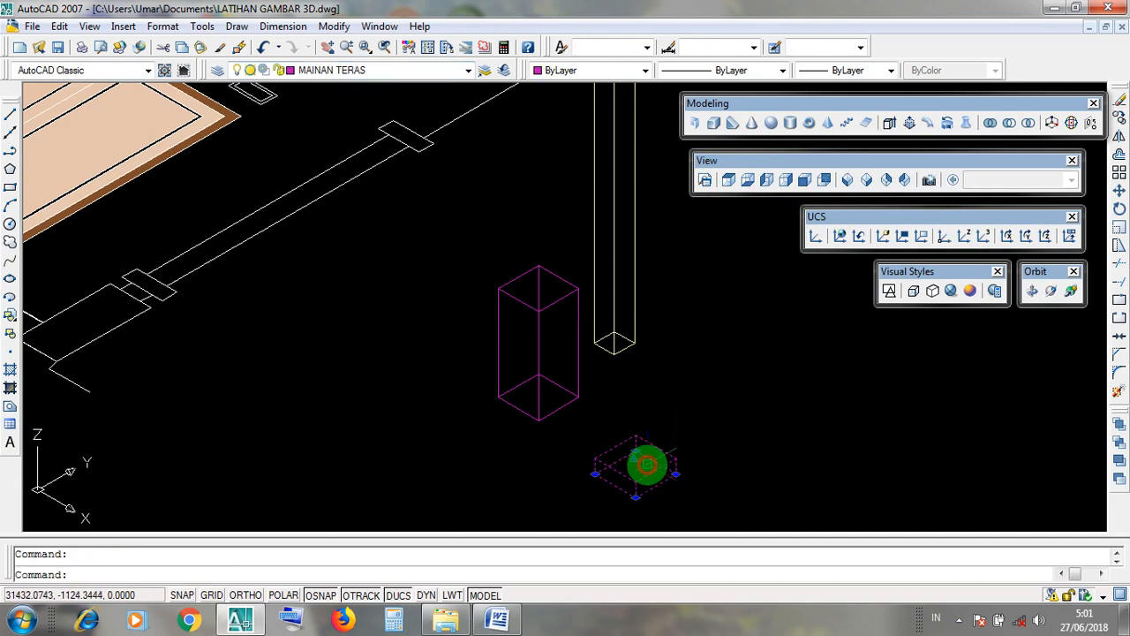
double_click(523, 285)
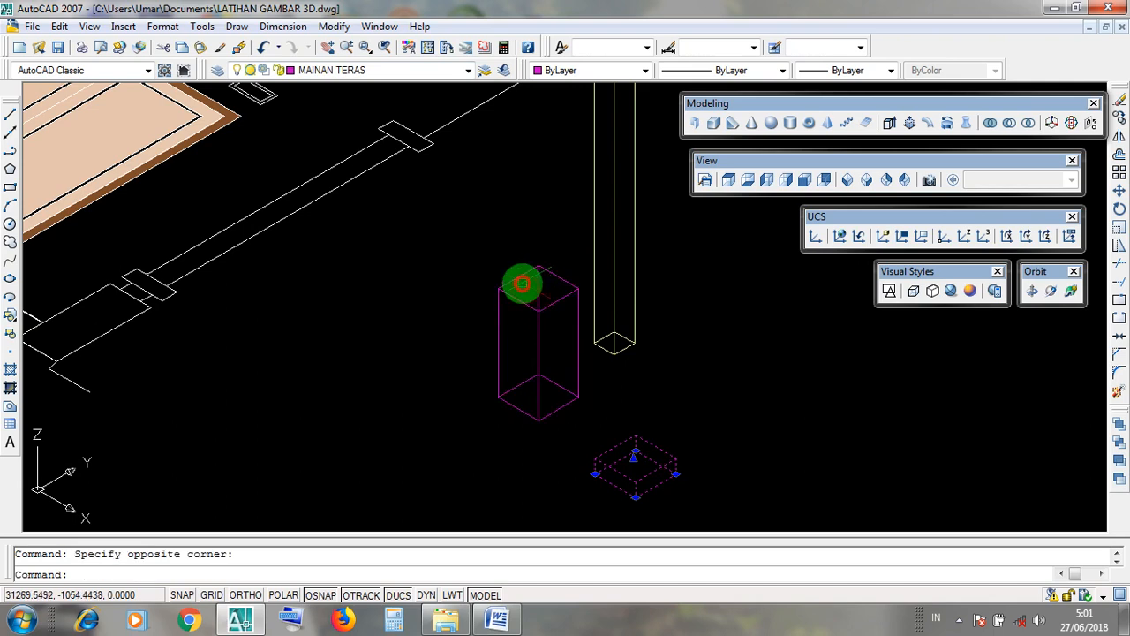
click(648, 492)
click(629, 460)
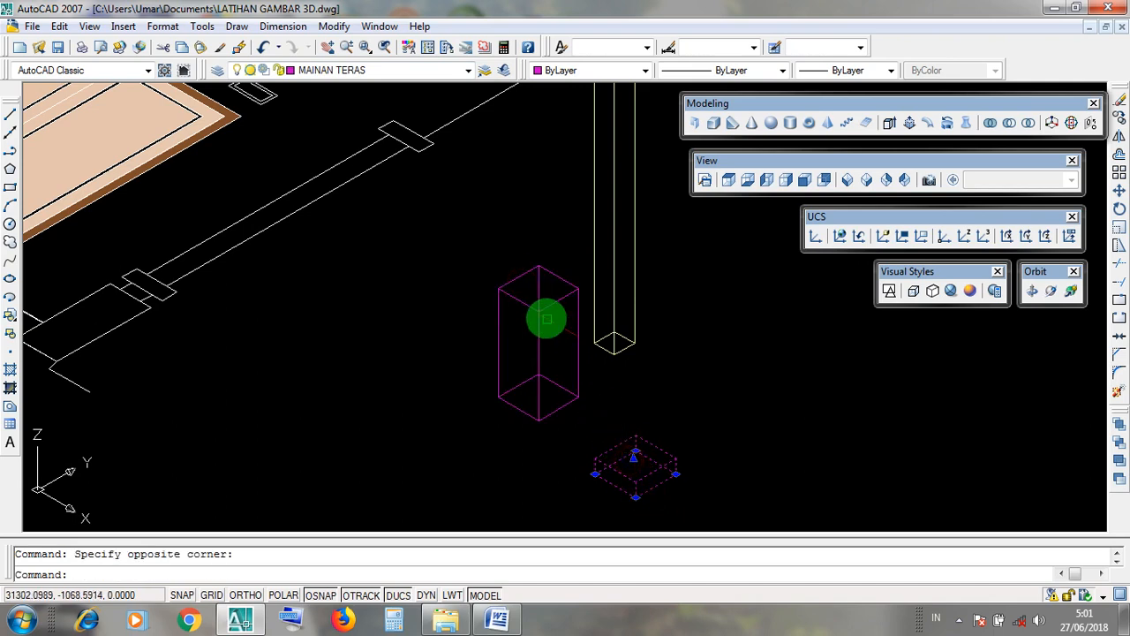
click(528, 283)
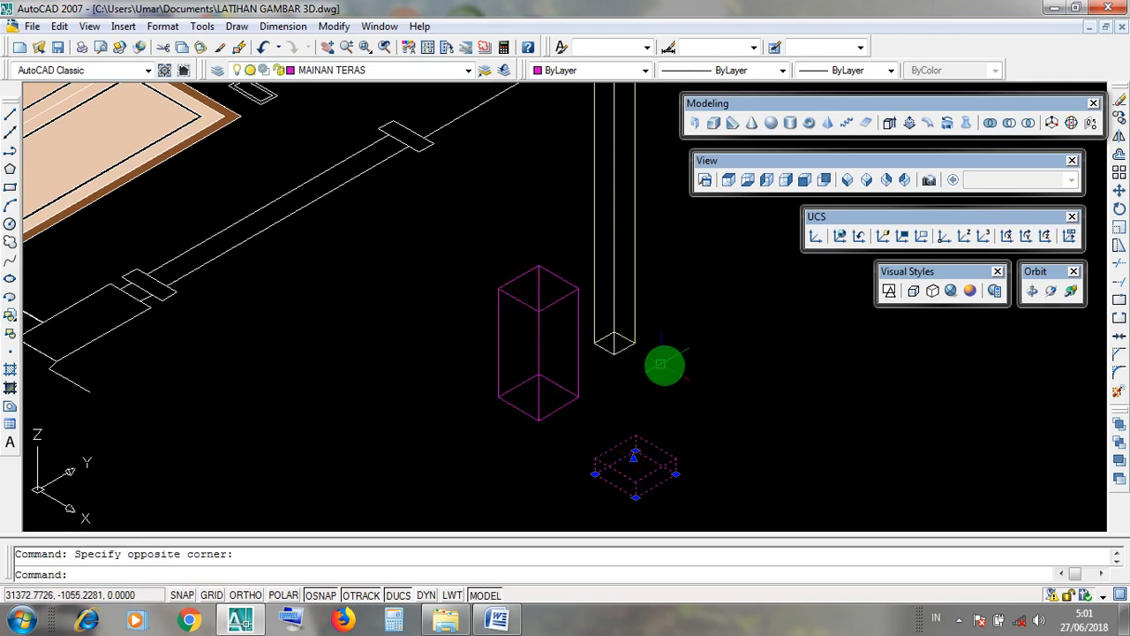
key(Escape)
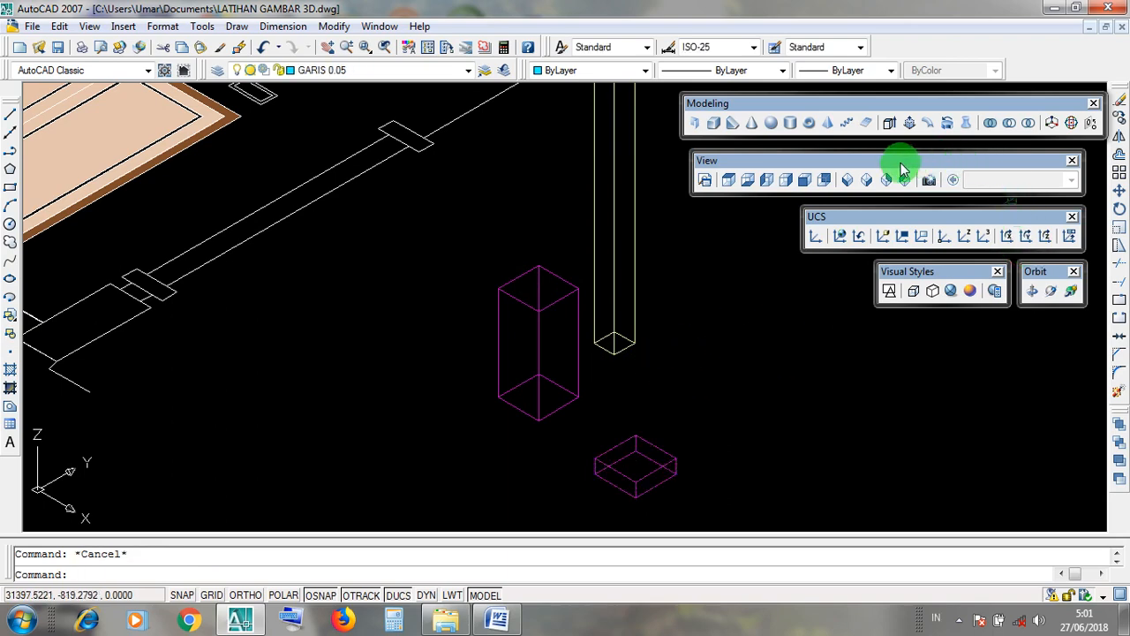
click(335, 26)
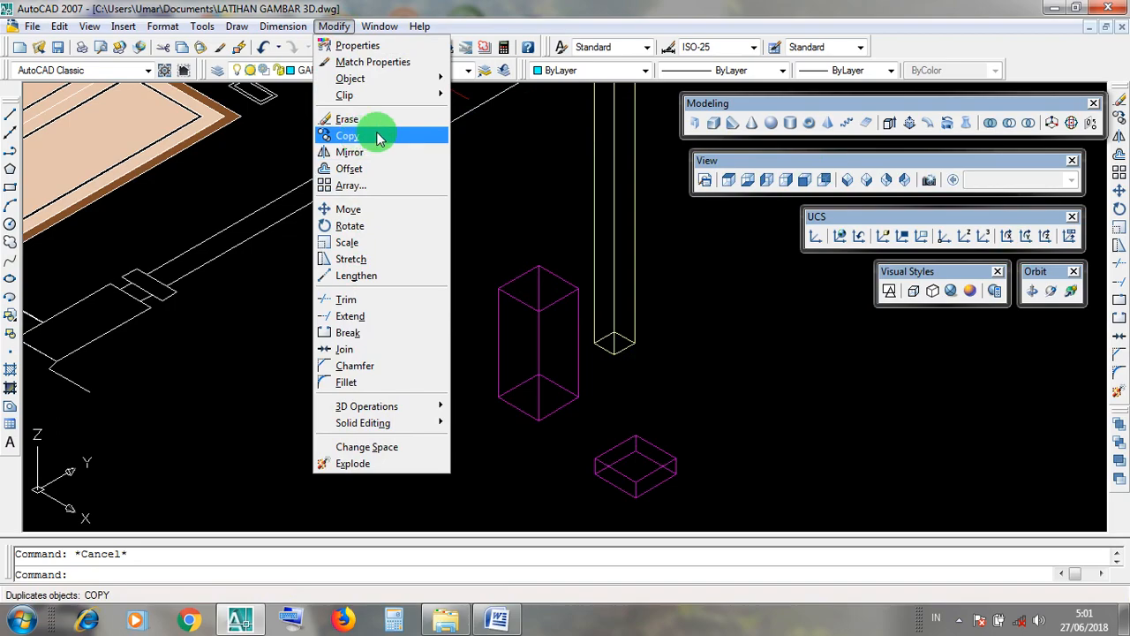
click(899, 405)
click(867, 382)
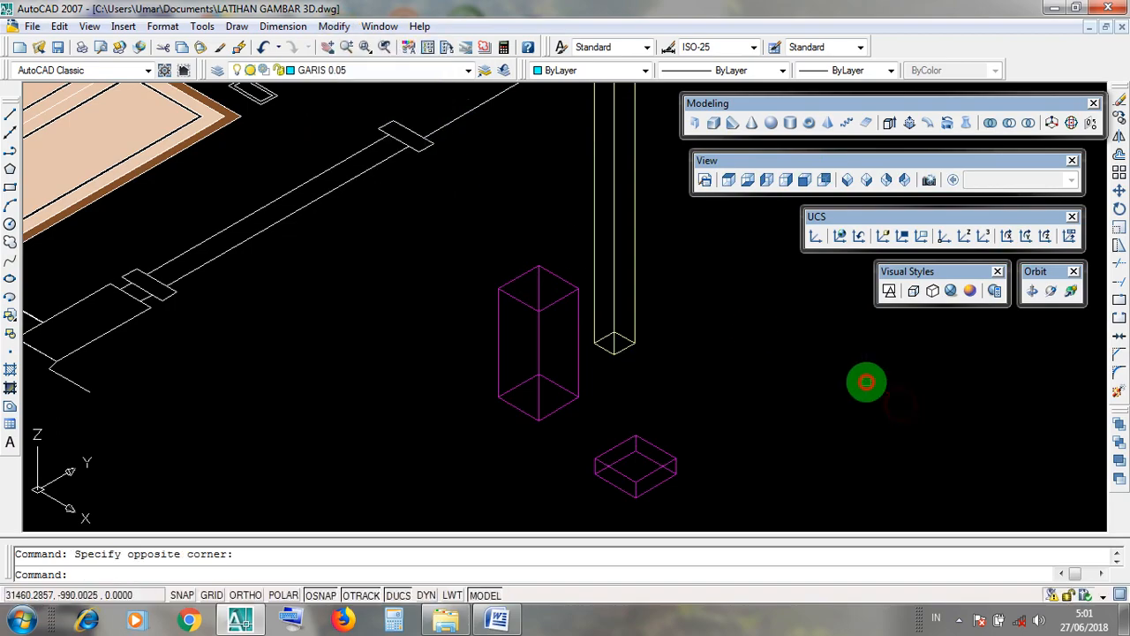
Switch to Word and review the second method in the COPY document for copying objects
click(1048, 7)
click(501, 627)
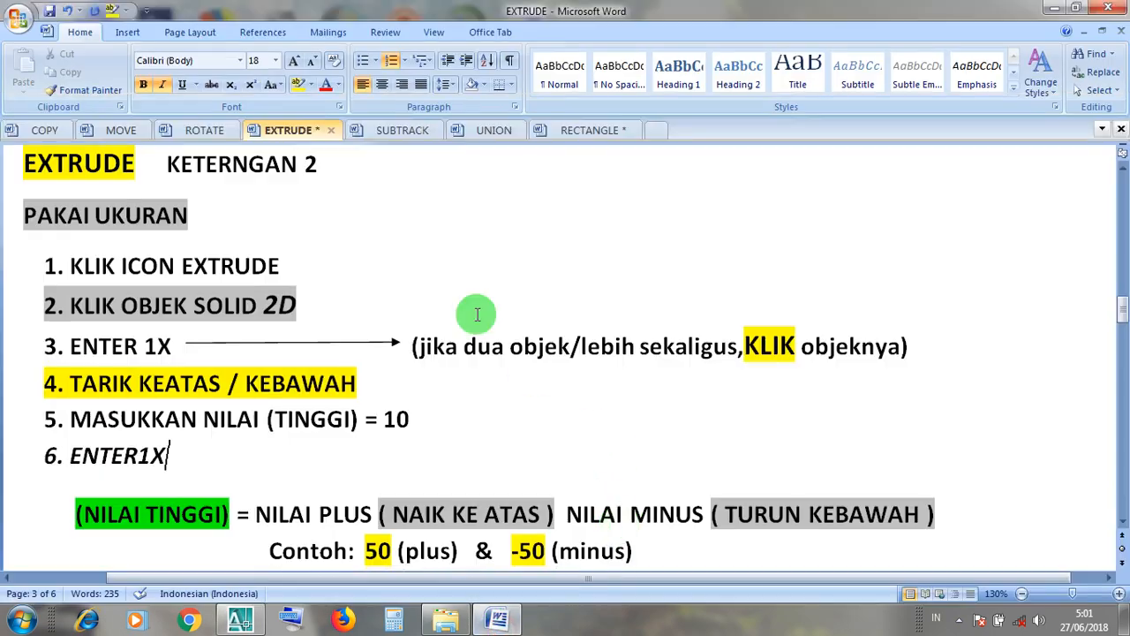
click(30, 130)
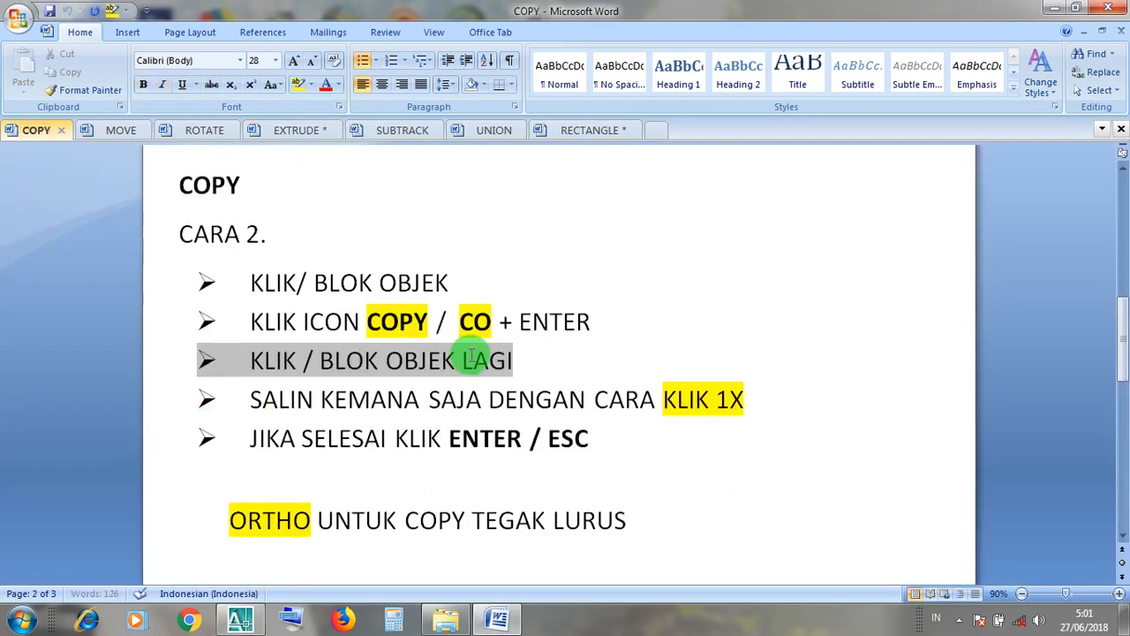
click(433, 283)
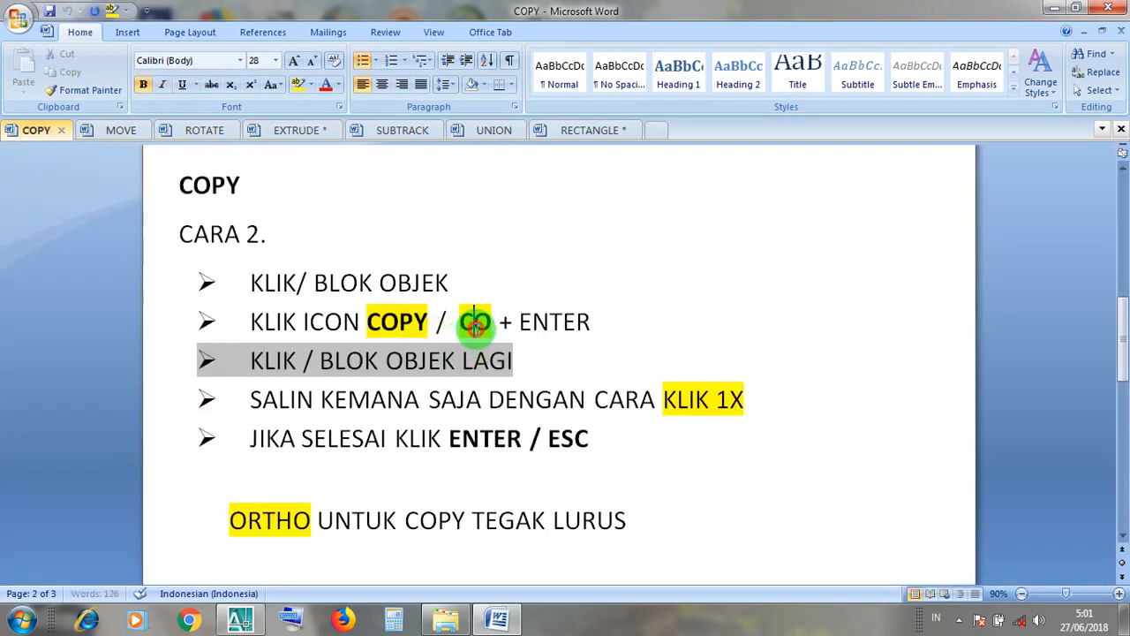
click(518, 323)
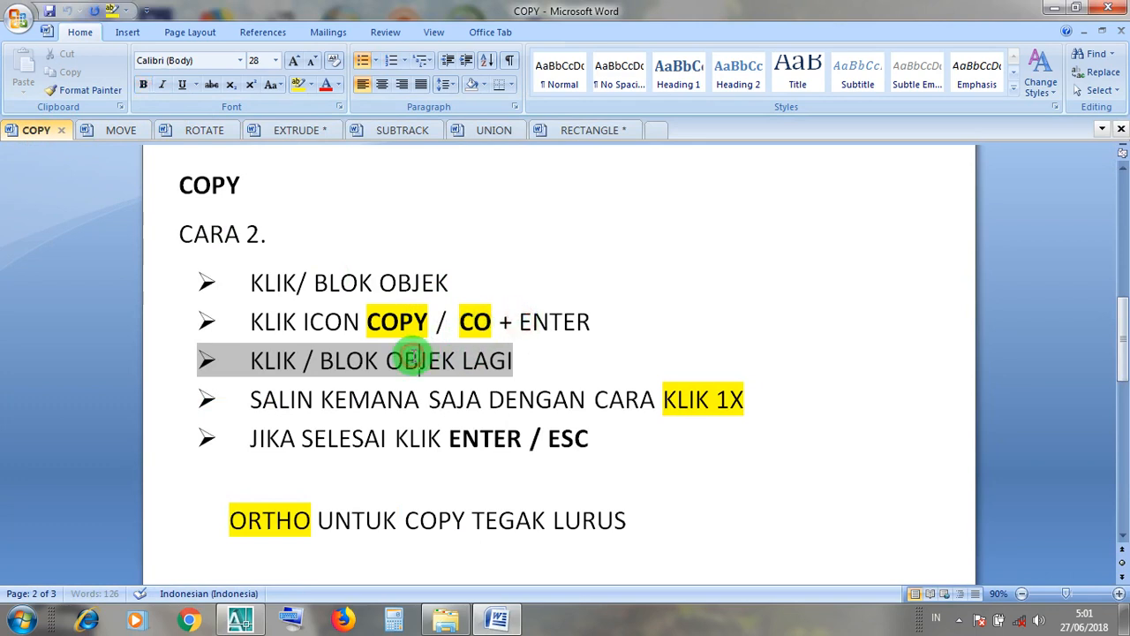
click(496, 445)
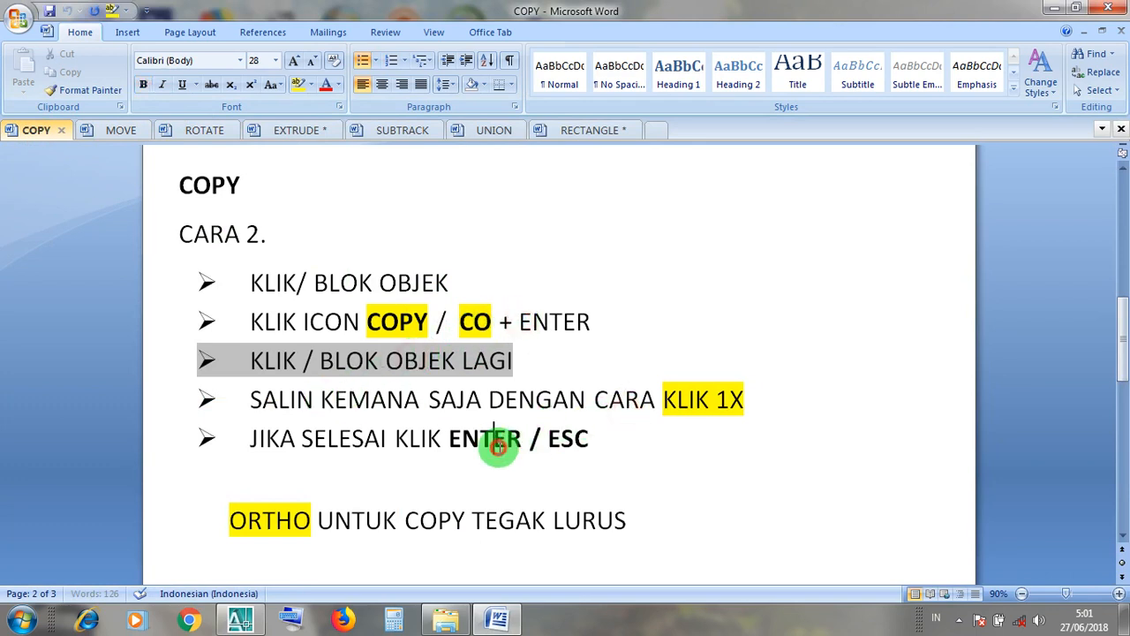
click(1053, 7)
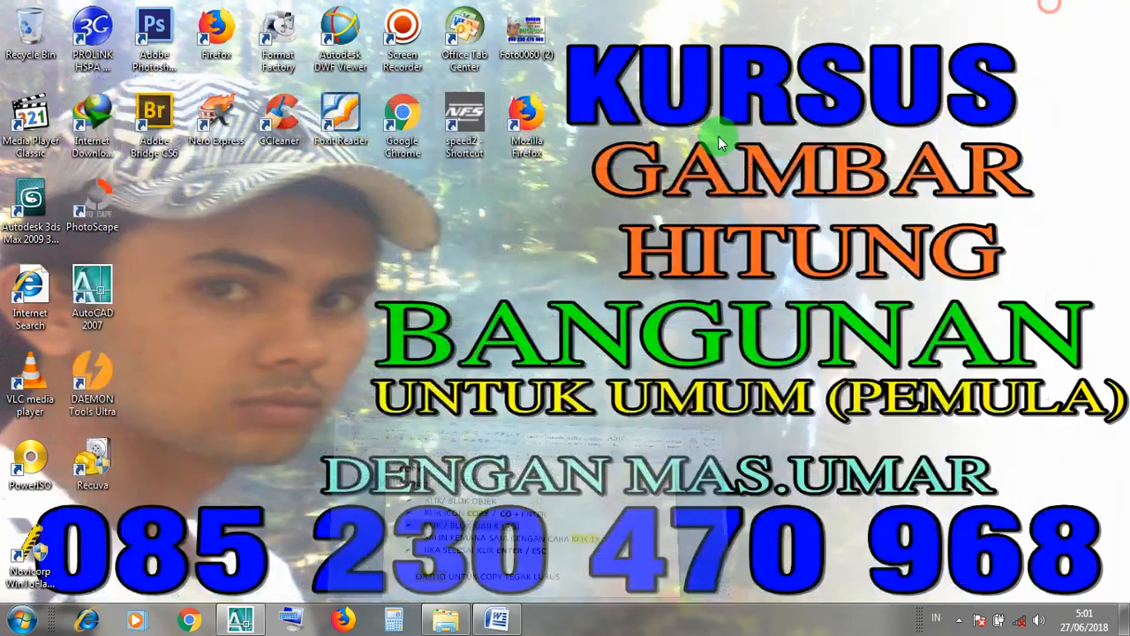
Switch to AutoCAD and start a Copy of the flat magenta block, using the midpoint of a lower front edge as base point
click(241, 620)
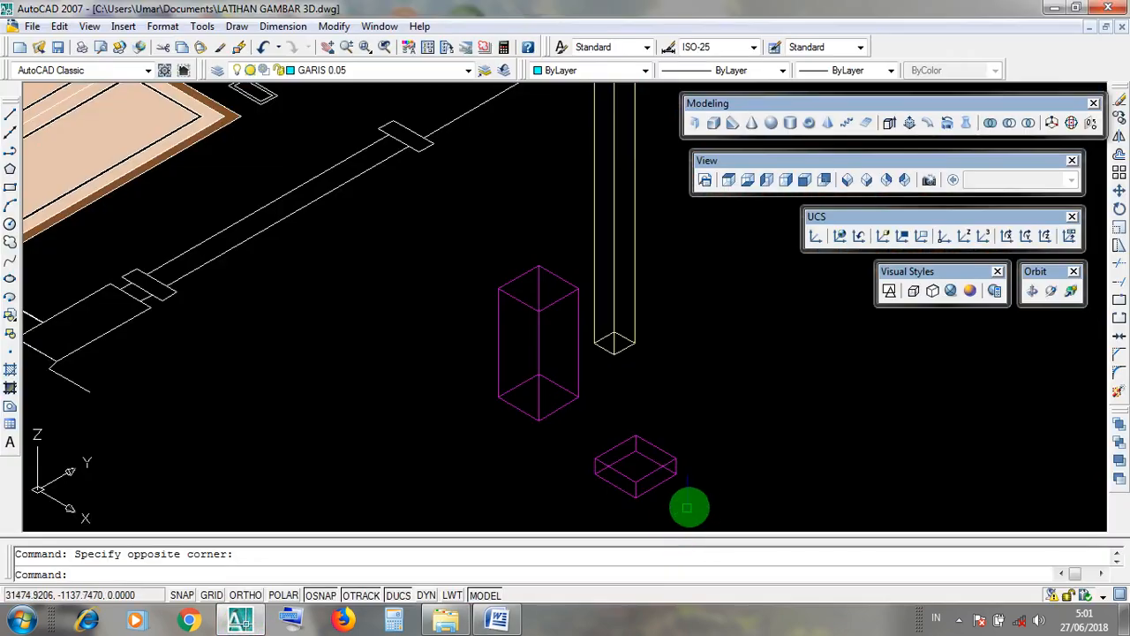
click(684, 500)
click(636, 452)
click(682, 499)
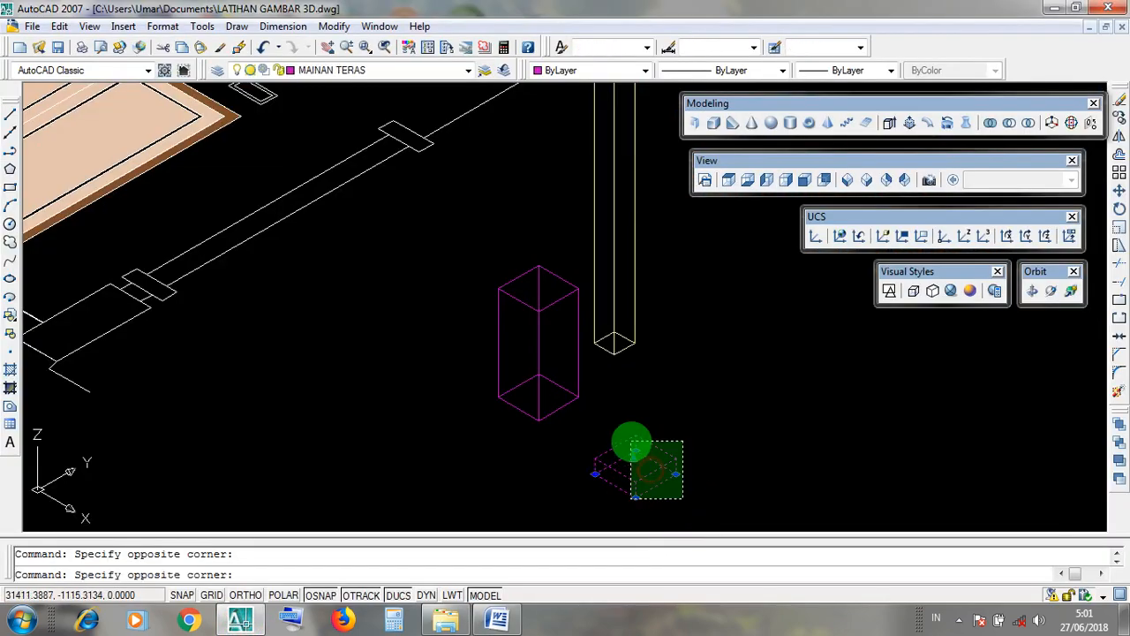
click(631, 443)
scroll(650, 491, up, 2)
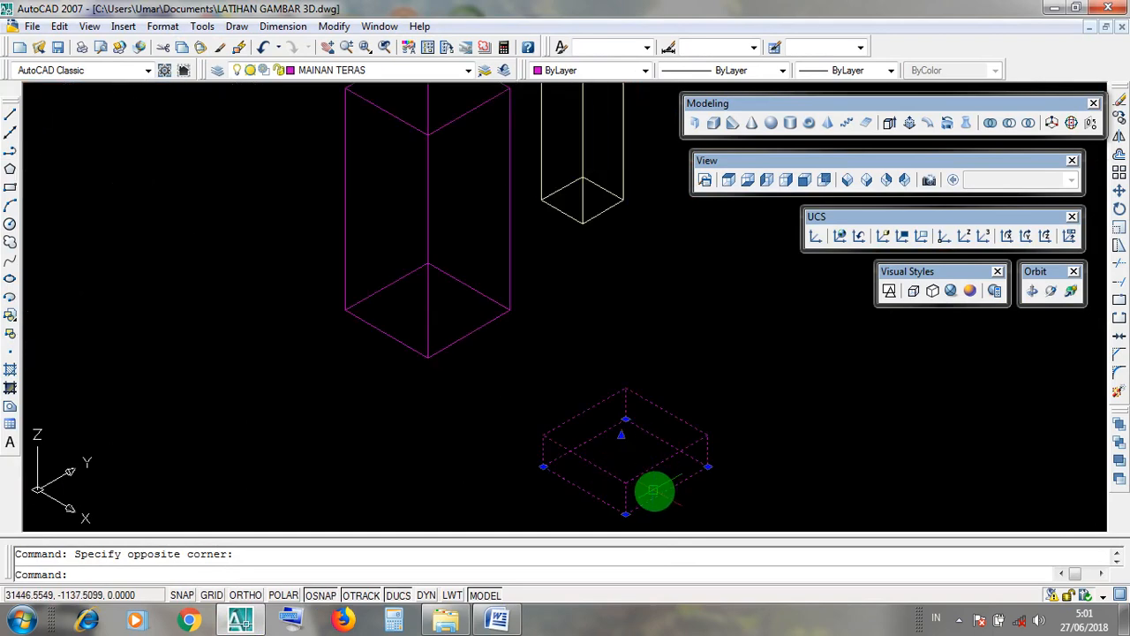
click(701, 517)
click(628, 425)
scroll(654, 461, down, 1)
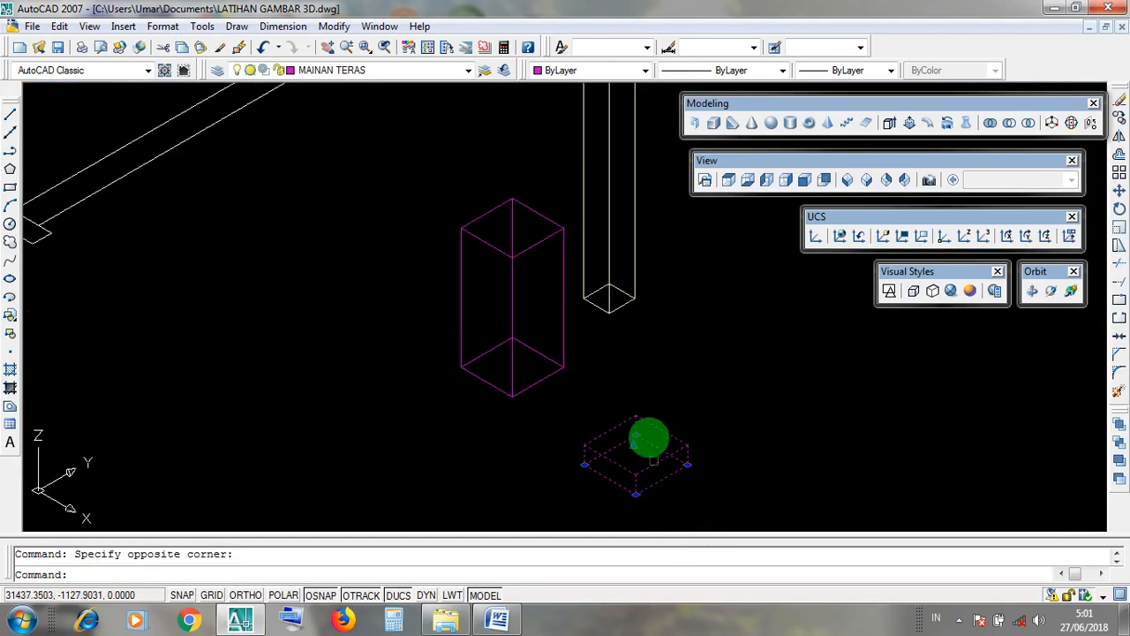
click(335, 27)
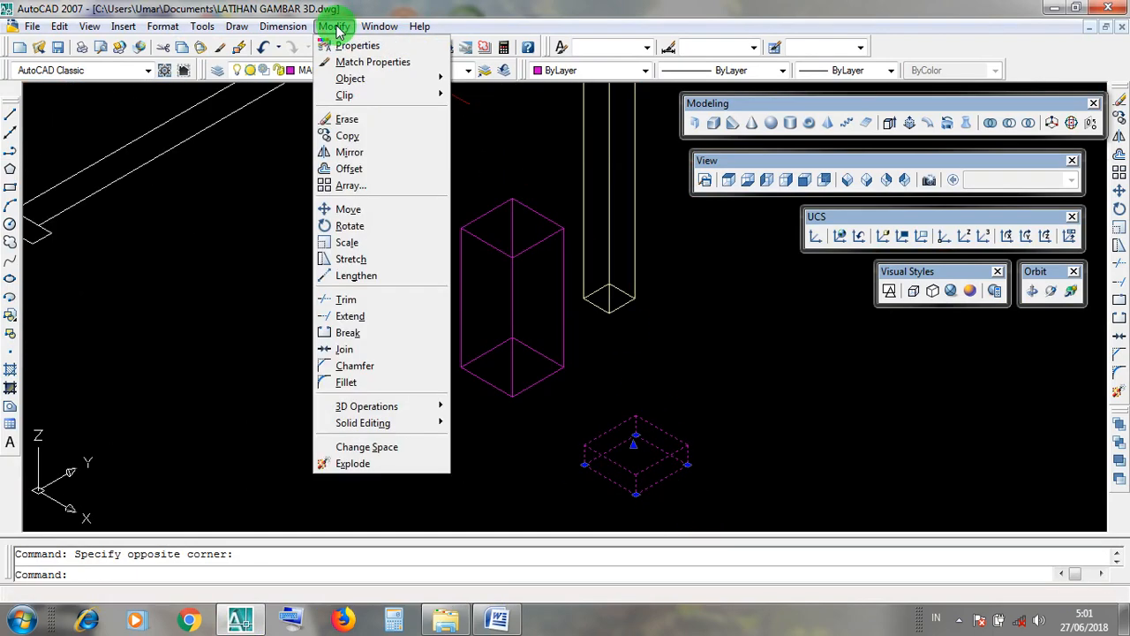
click(386, 139)
scroll(623, 503, up, 3)
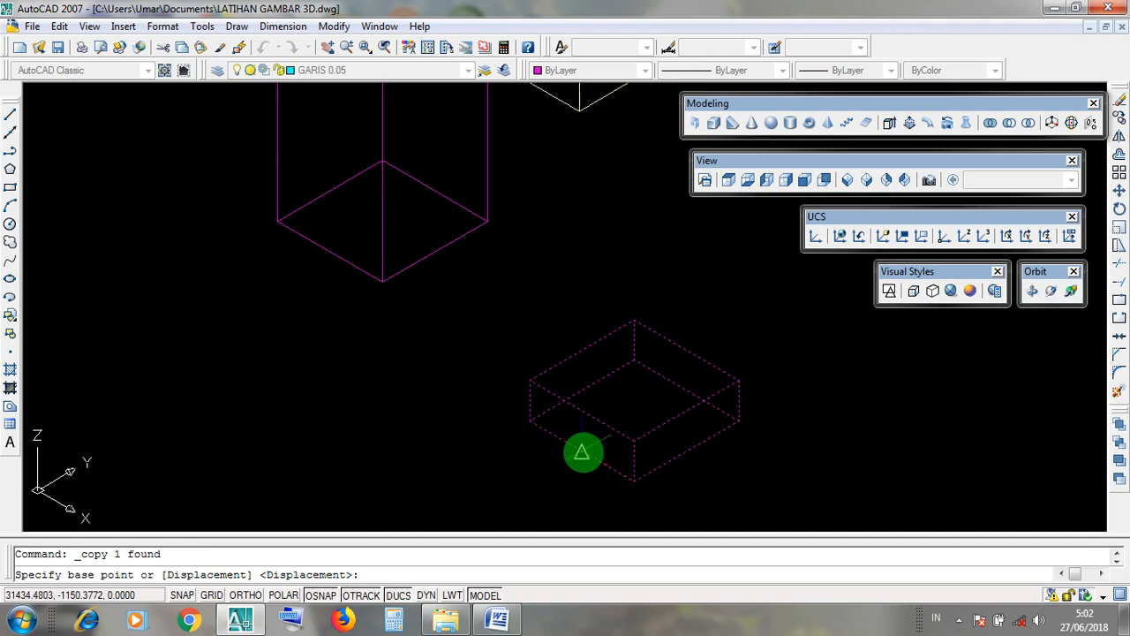
click(582, 452)
Place the flat block's copy on the tall magenta block at the midpoint of the matching upper front edge, and end the Copy
scroll(615, 474, down, 3)
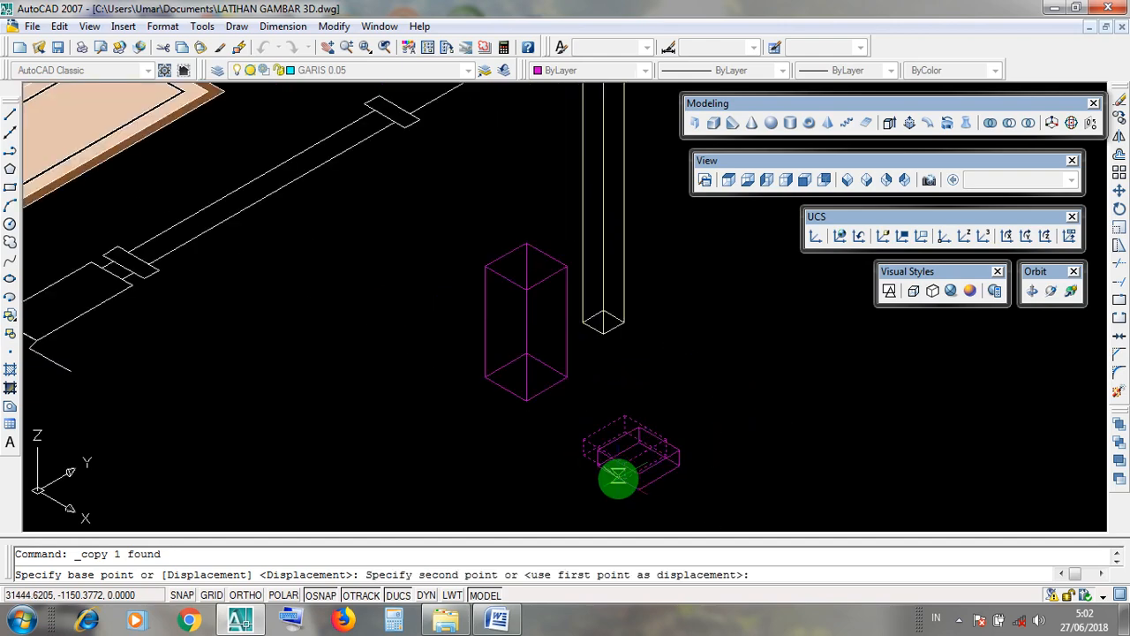
scroll(526, 256, up, 4)
scroll(499, 273, down, 3)
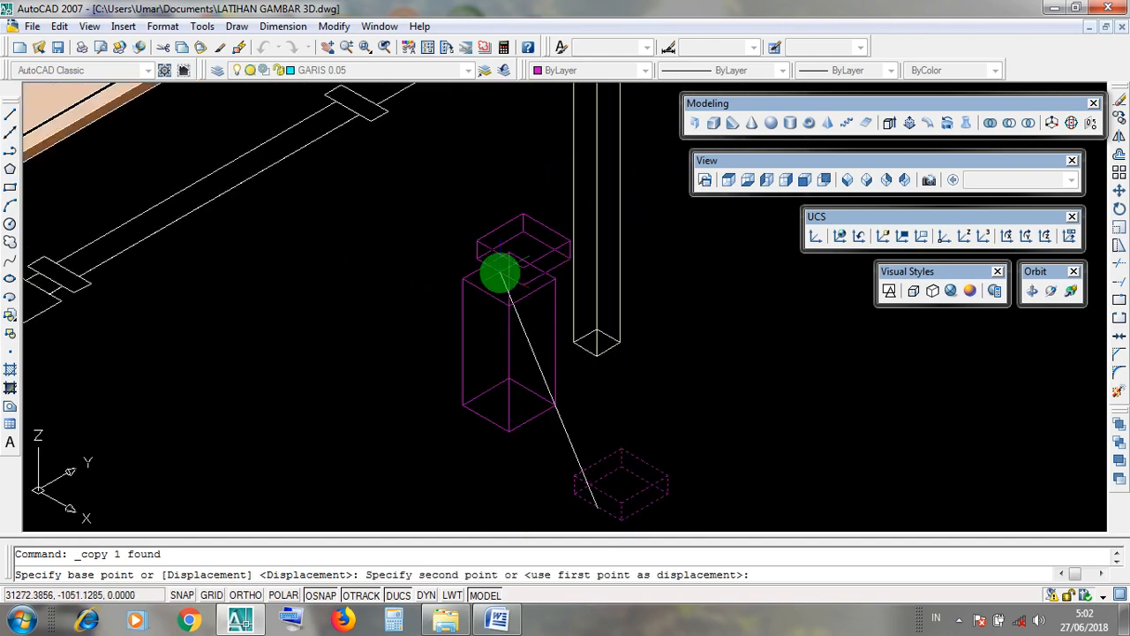
scroll(497, 277, up, 1)
middle_drag(495, 292, 483, 261)
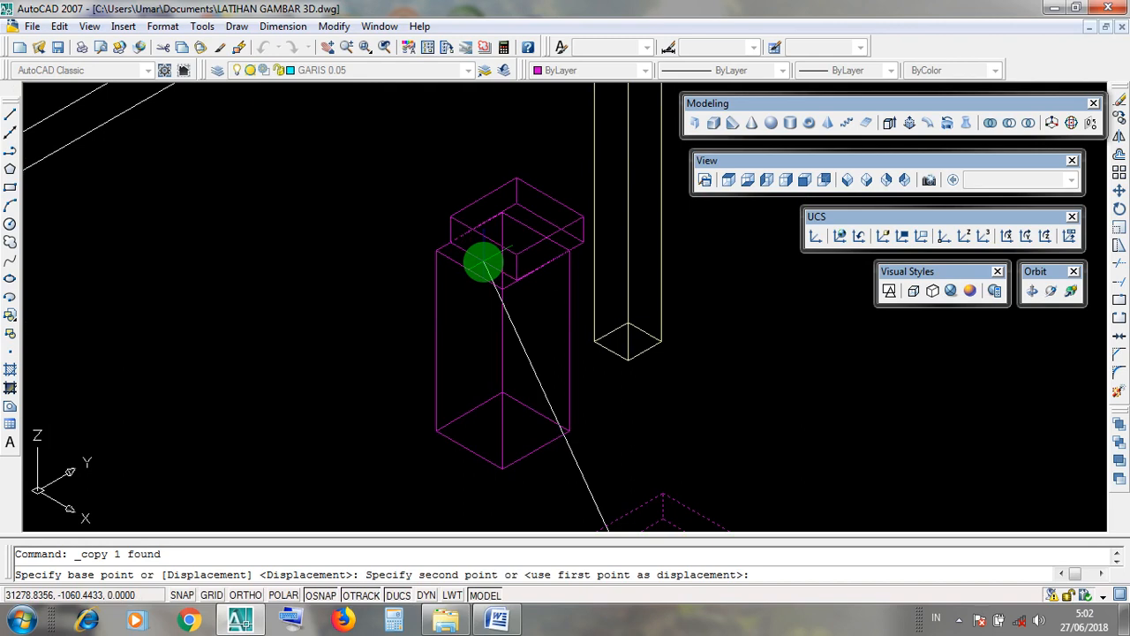
scroll(483, 261, up, 2)
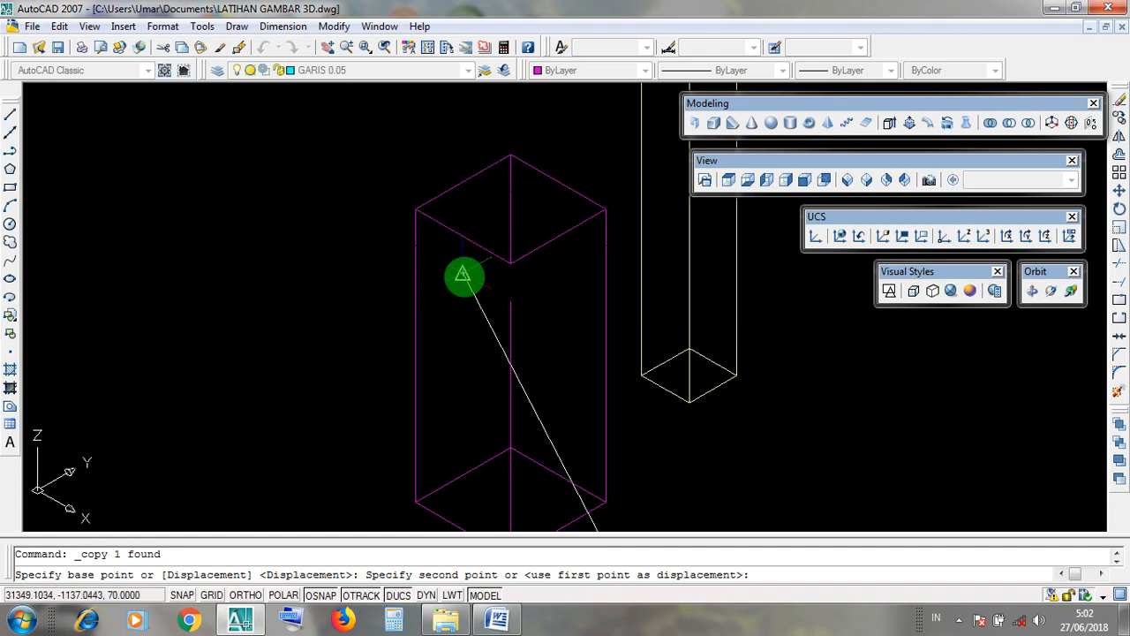
click(464, 277)
scroll(562, 257, down, 2)
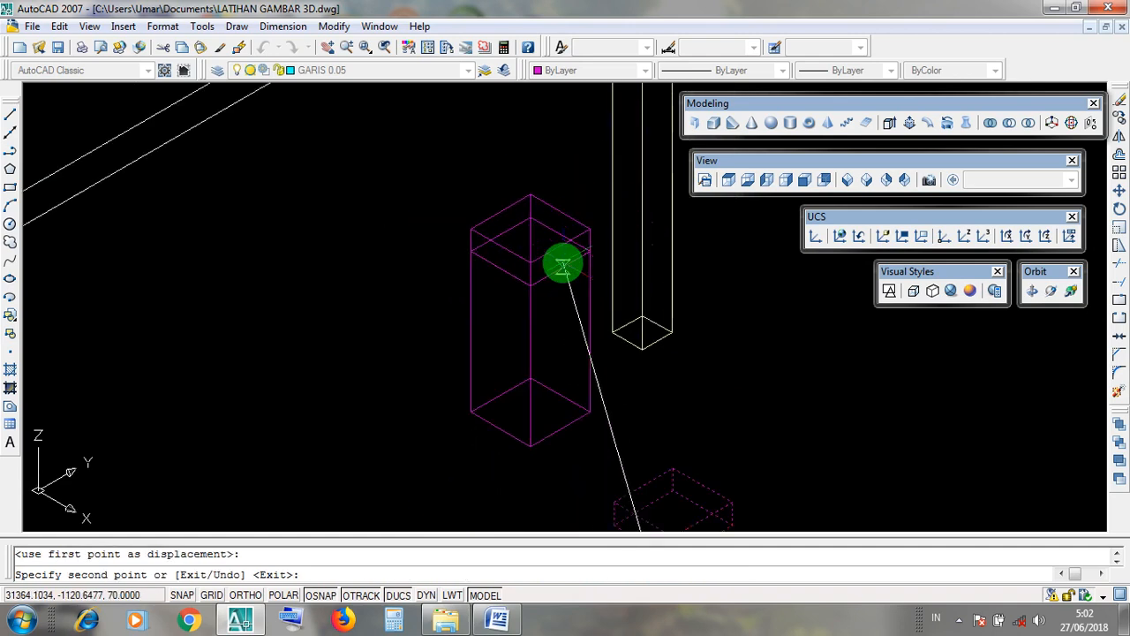
scroll(617, 315, down, 2)
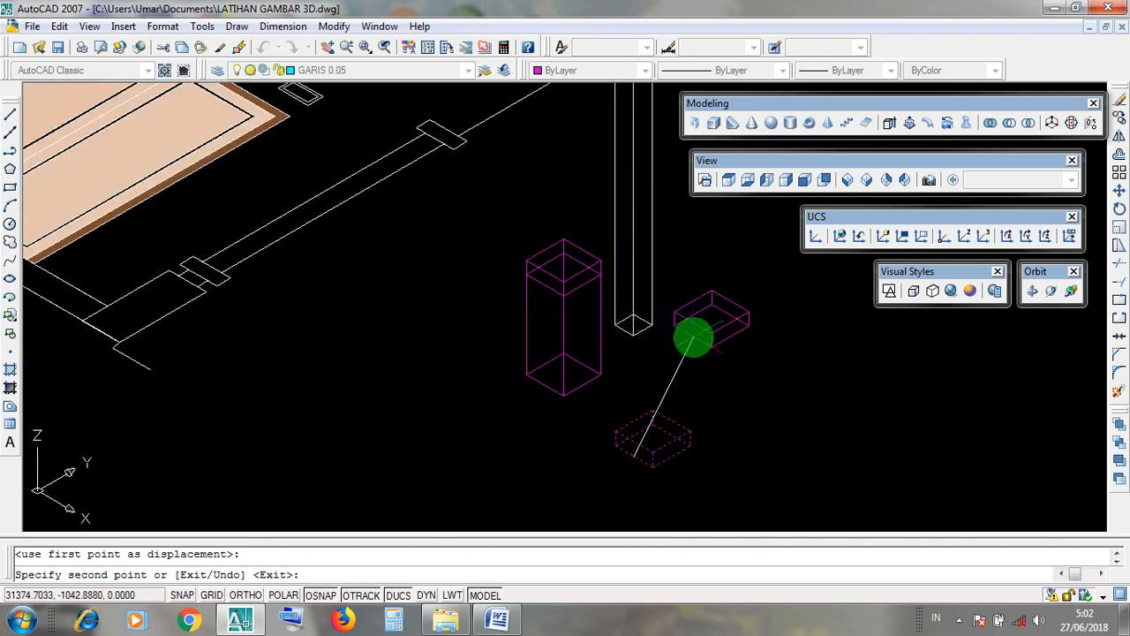
key(Return)
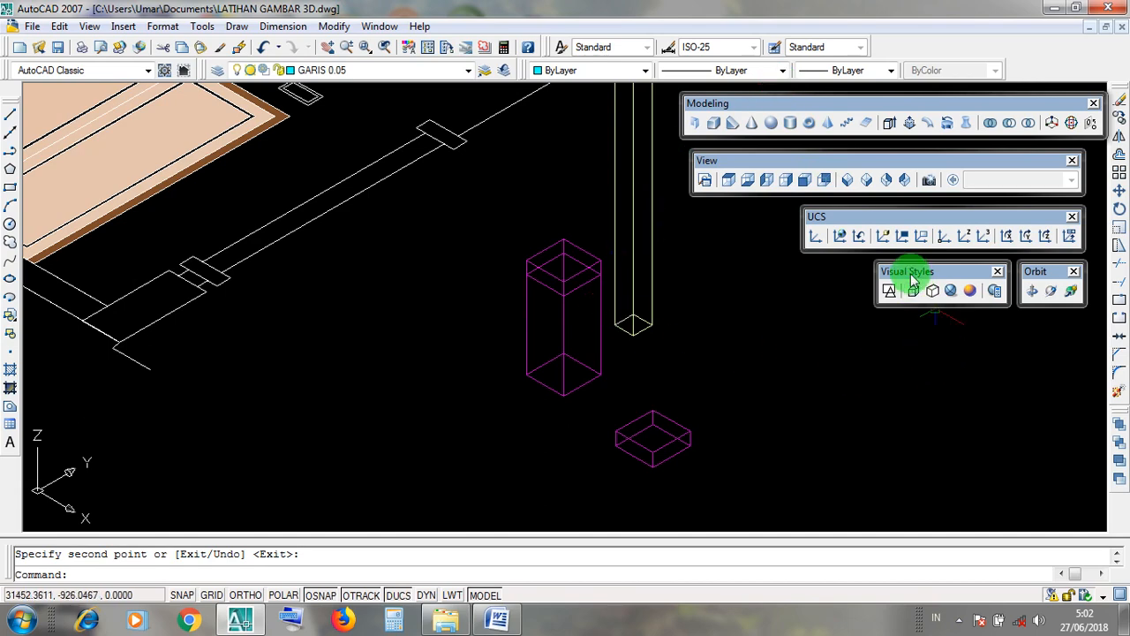
Examine the flat block stacked on the tall block in the Realistic visual style, and return to 2D wireframe
click(950, 290)
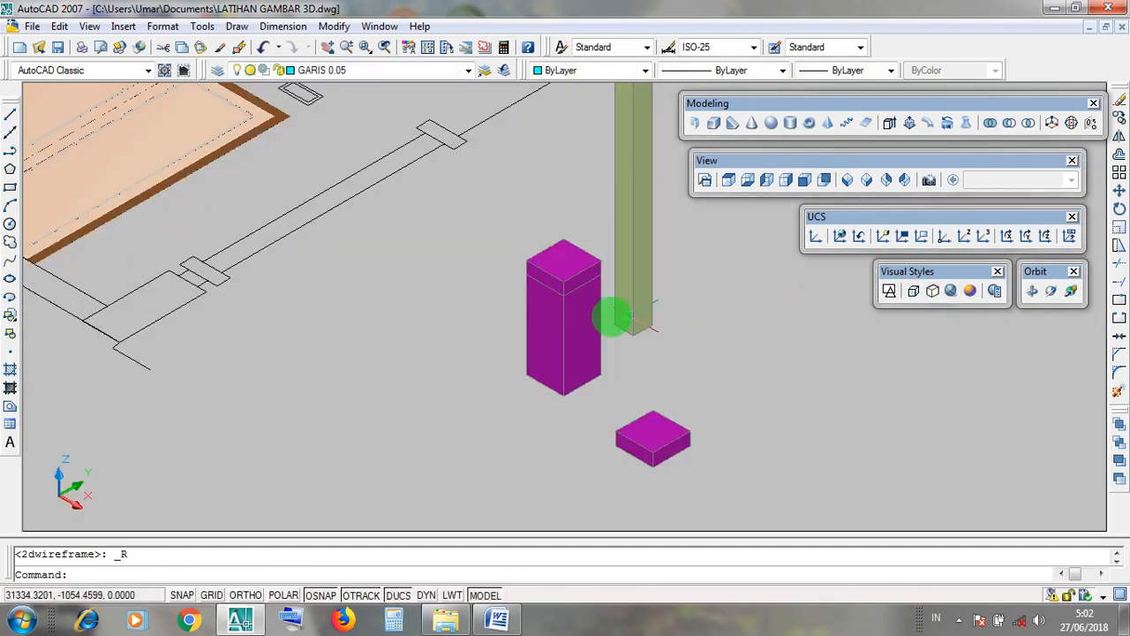
scroll(527, 228, up, 2)
click(549, 274)
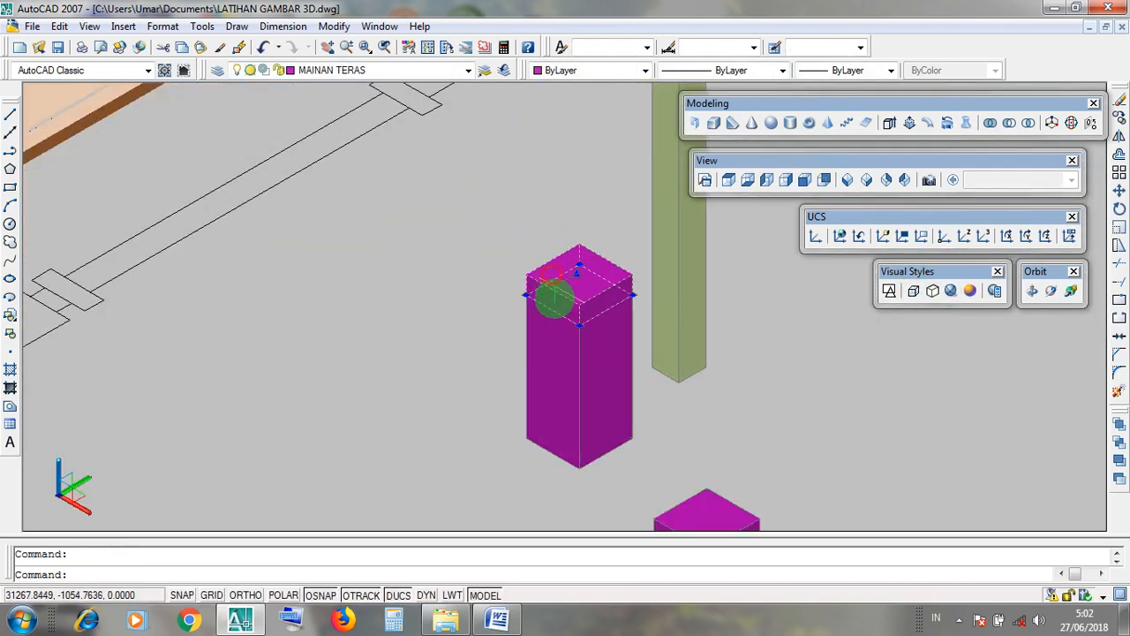
scroll(536, 332, up, 3)
key(Escape)
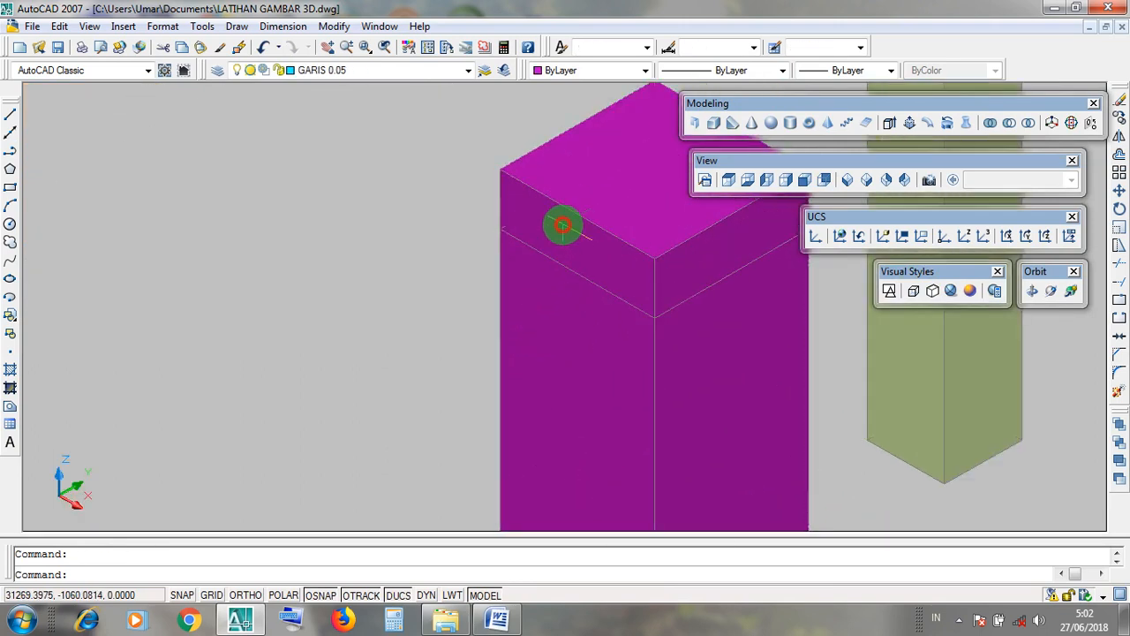
click(497, 302)
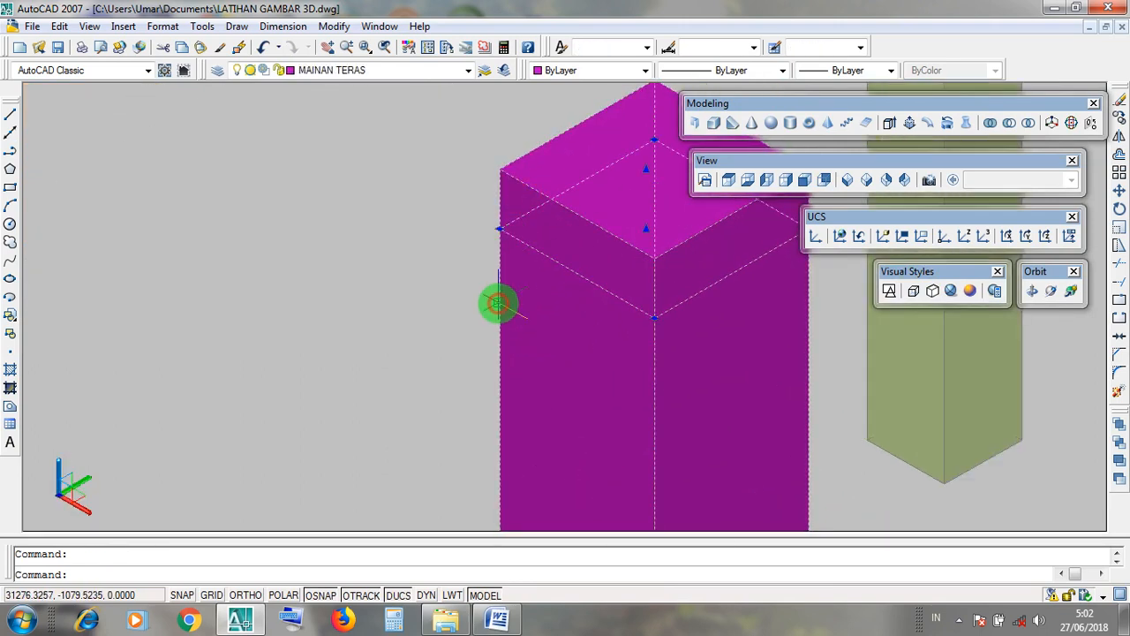
scroll(497, 303, down, 3)
key(Escape)
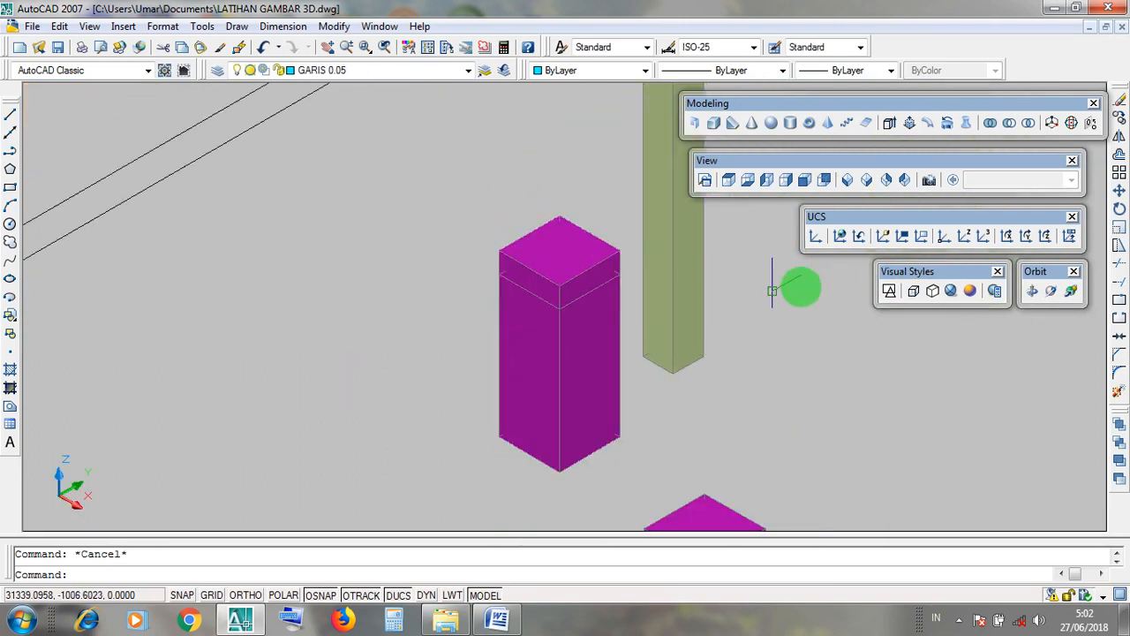
click(890, 291)
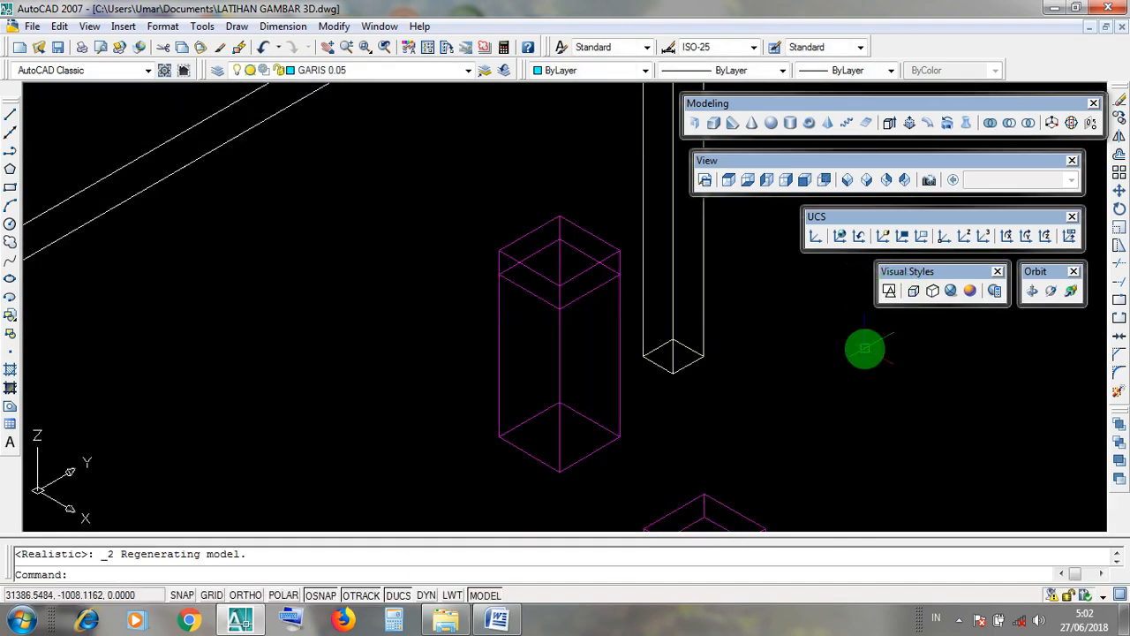
Examine the long rectangle and the adjoining small rectangle of the white plan outline beside the peach-coloured double panel
scroll(868, 387, down, 5)
scroll(633, 389, up, 5)
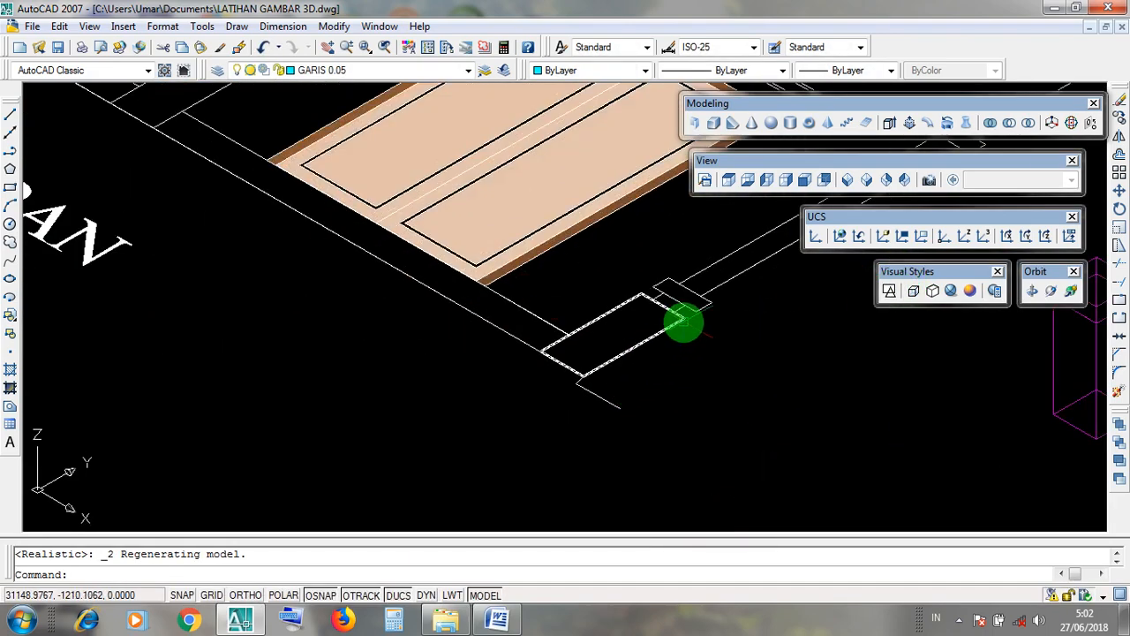
click(600, 395)
scroll(600, 391, up, 2)
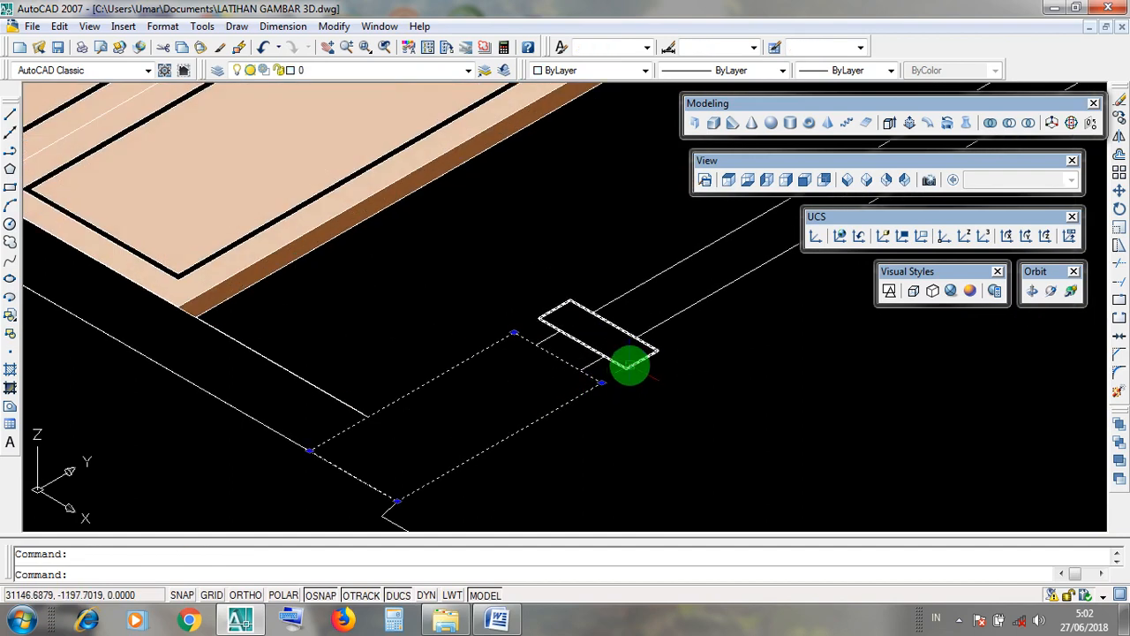
click(625, 365)
key(Escape)
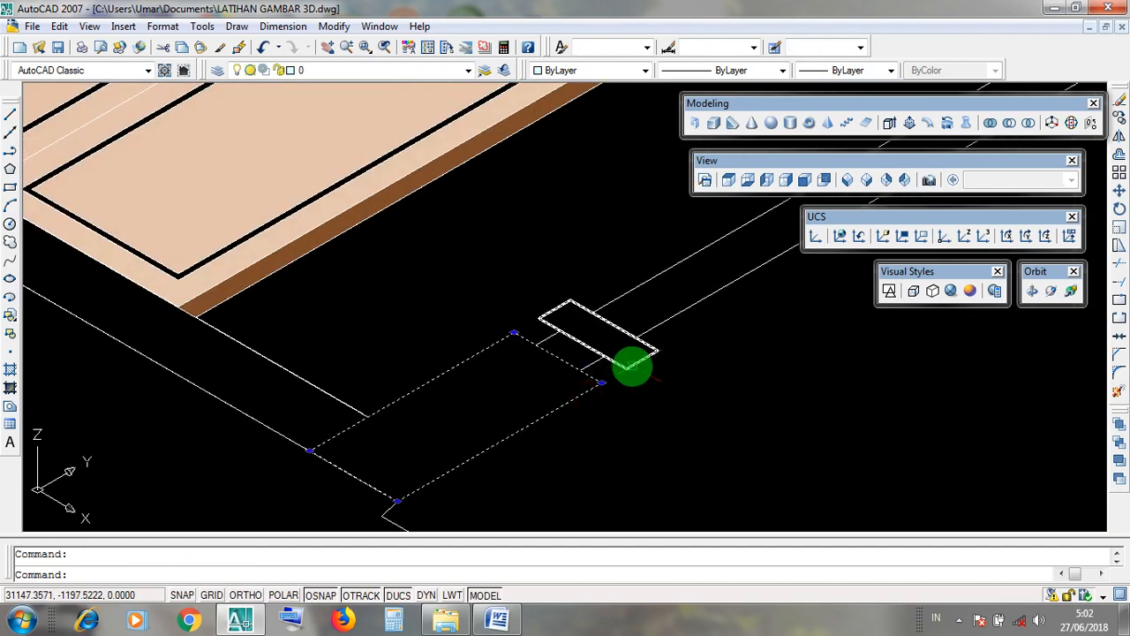
click(627, 366)
scroll(603, 371, up, 2)
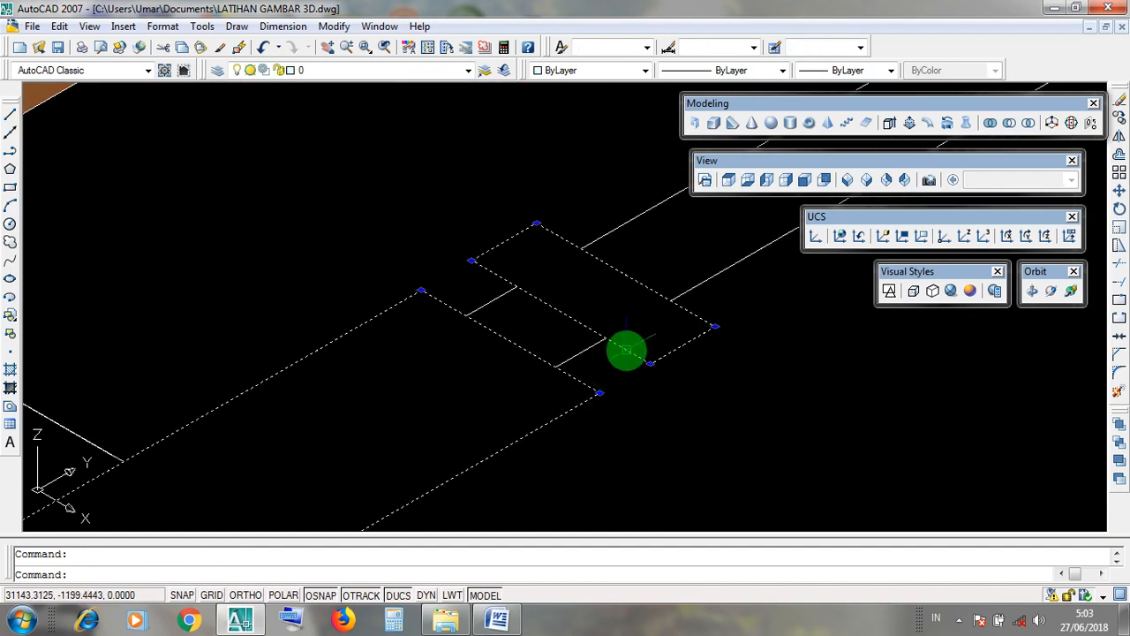
click(578, 382)
click(626, 352)
scroll(601, 386, down, 6)
key(Escape)
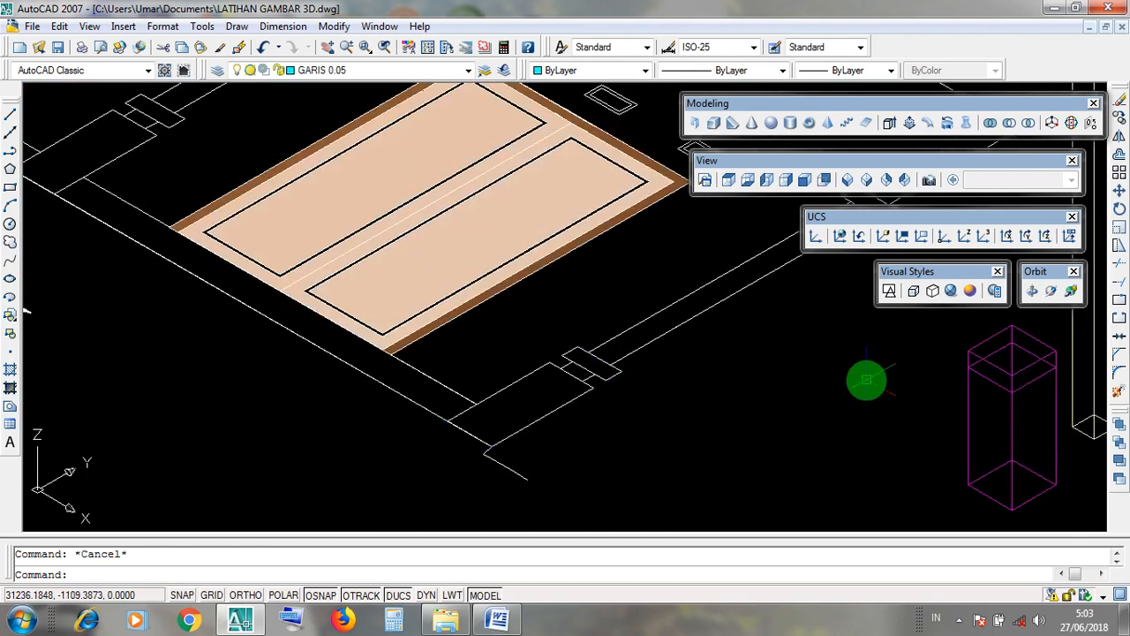
Examine the flat cap block on top of the tall magenta block up close
middle_drag(870, 377, 631, 409)
scroll(749, 408, up, 3)
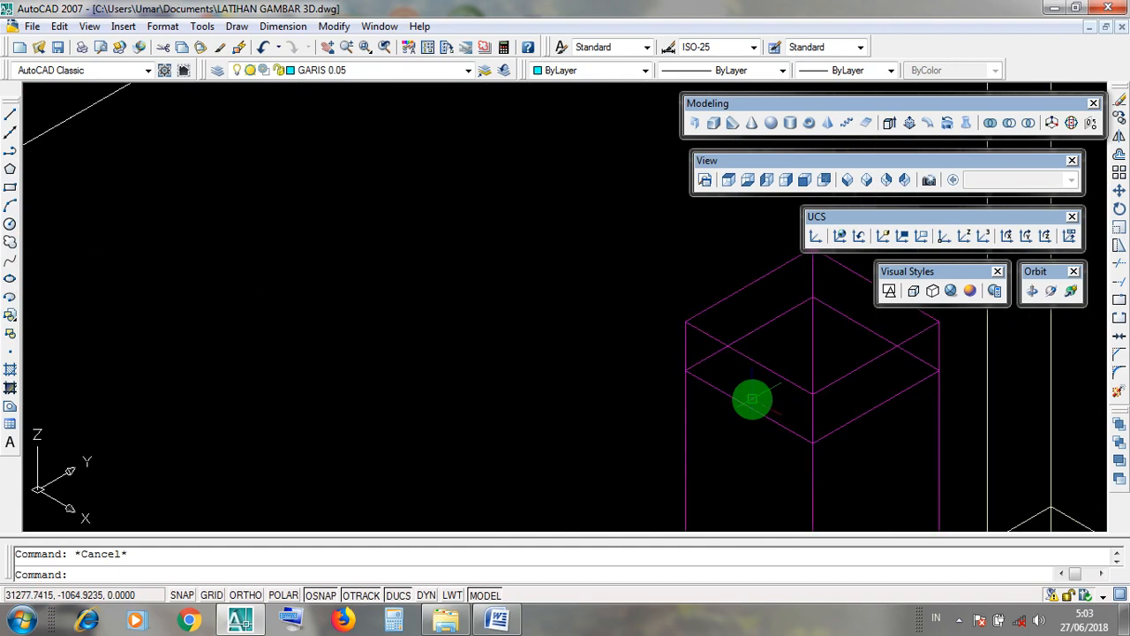
click(753, 371)
click(643, 403)
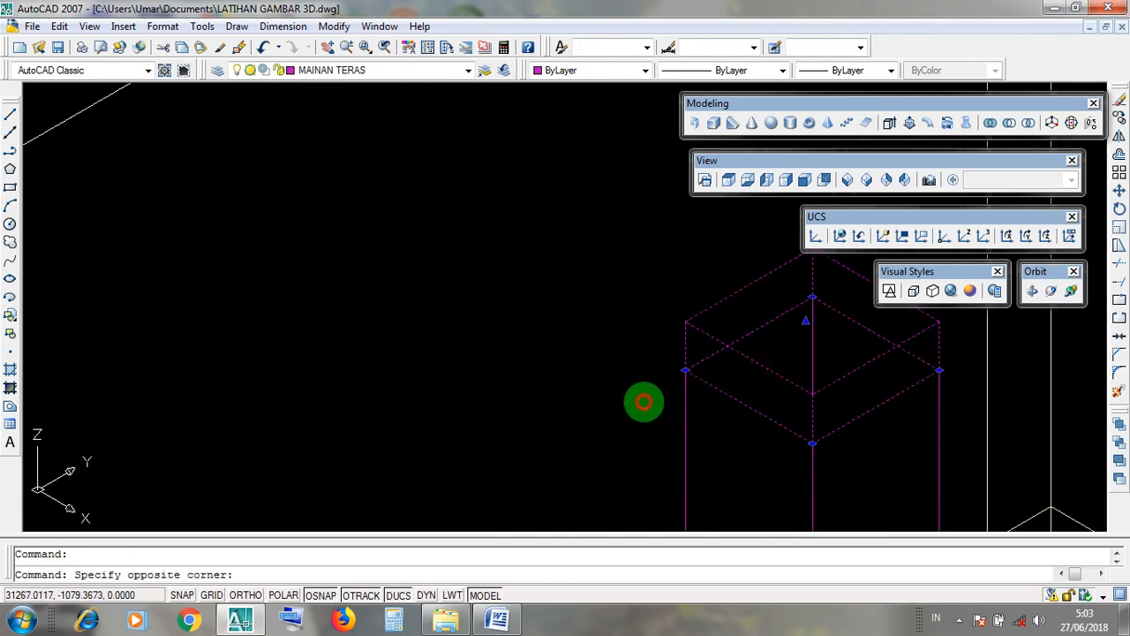
click(616, 199)
click(616, 362)
click(601, 215)
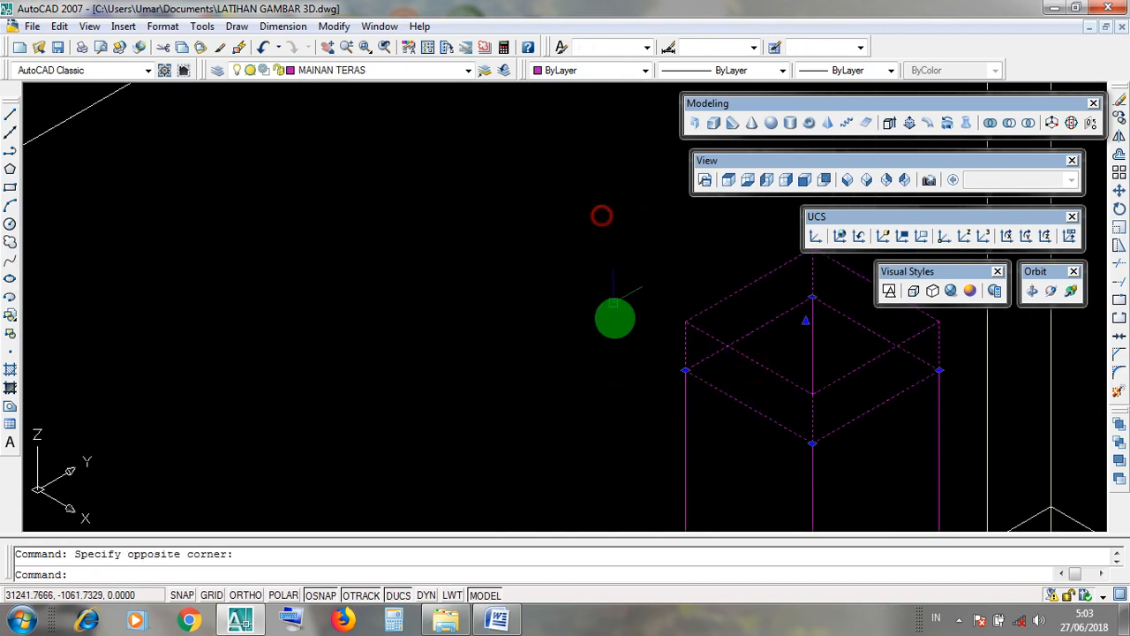
key(Escape)
scroll(618, 334, down, 3)
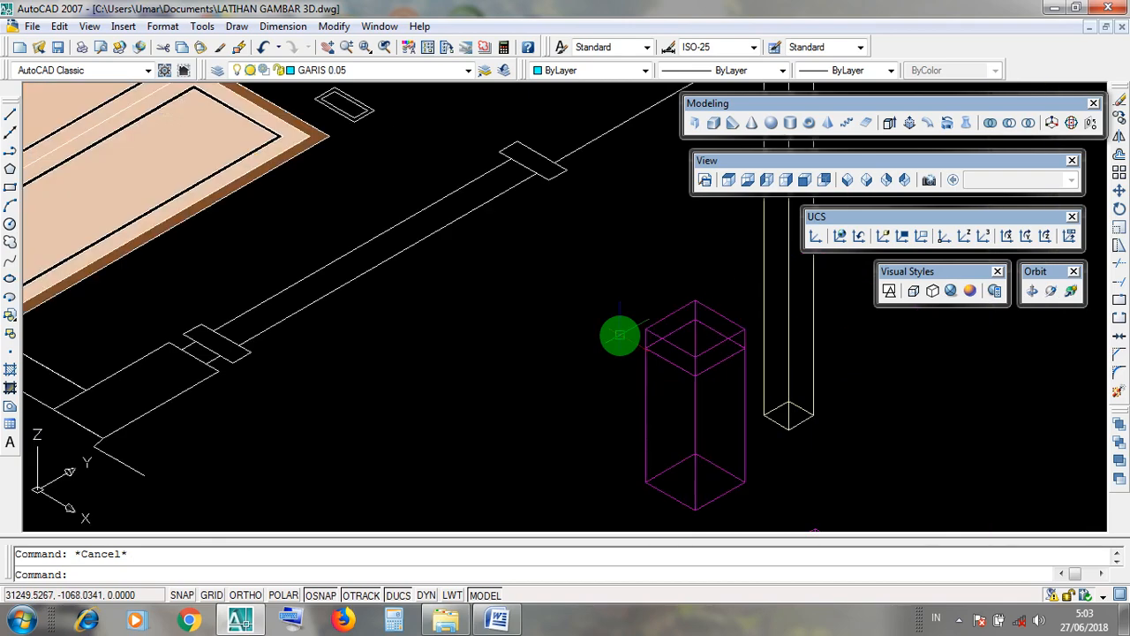
click(333, 25)
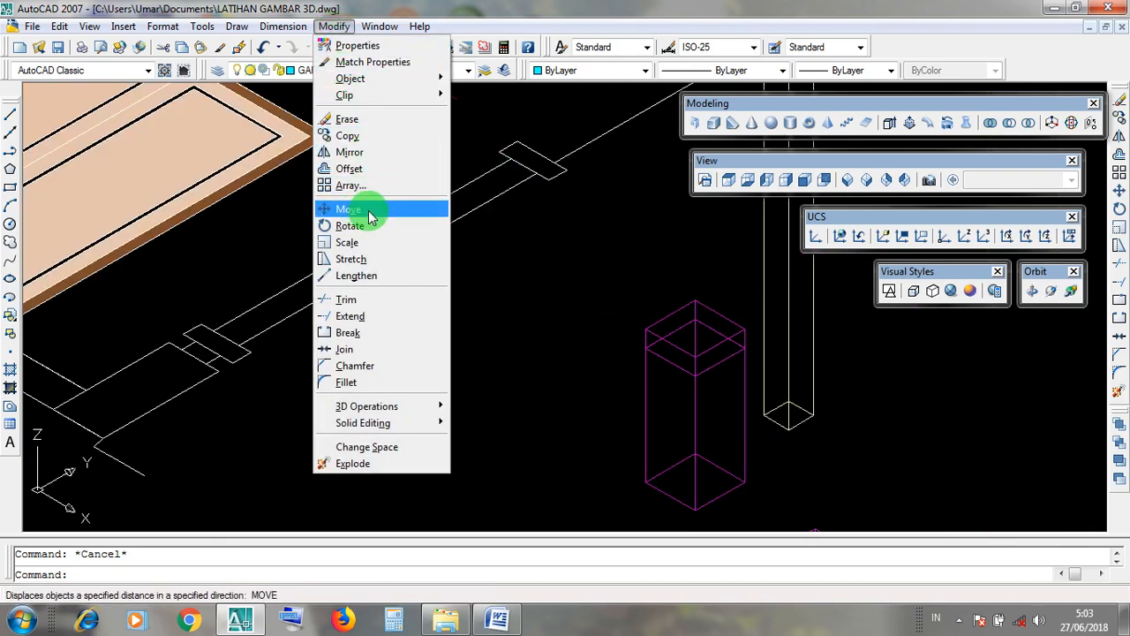
click(565, 301)
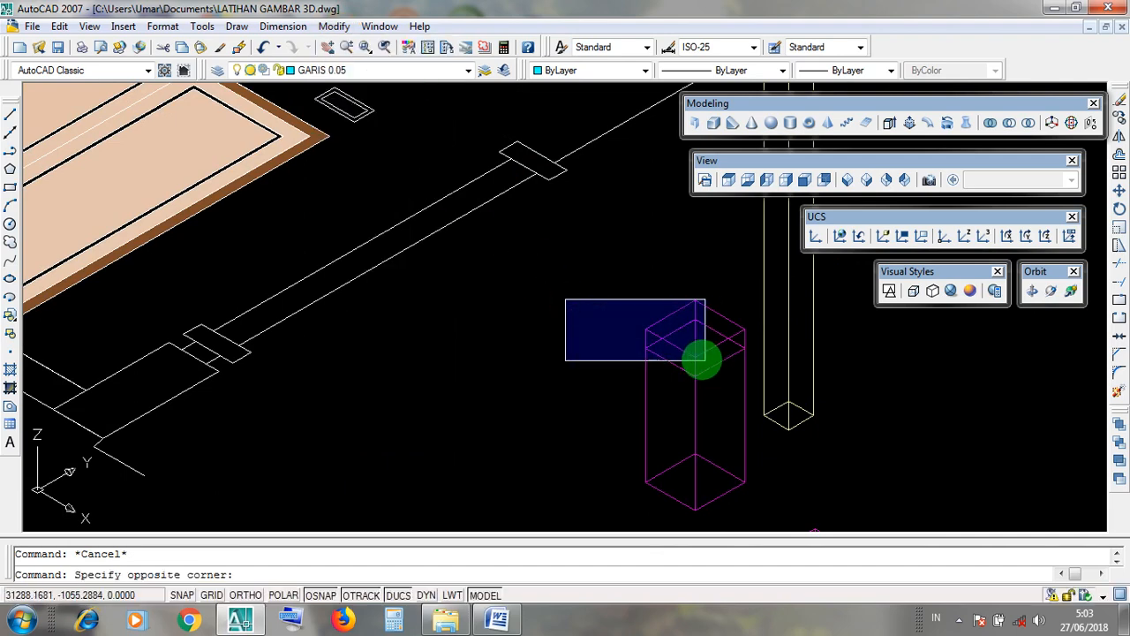
click(605, 320)
scroll(680, 353, up, 2)
click(662, 335)
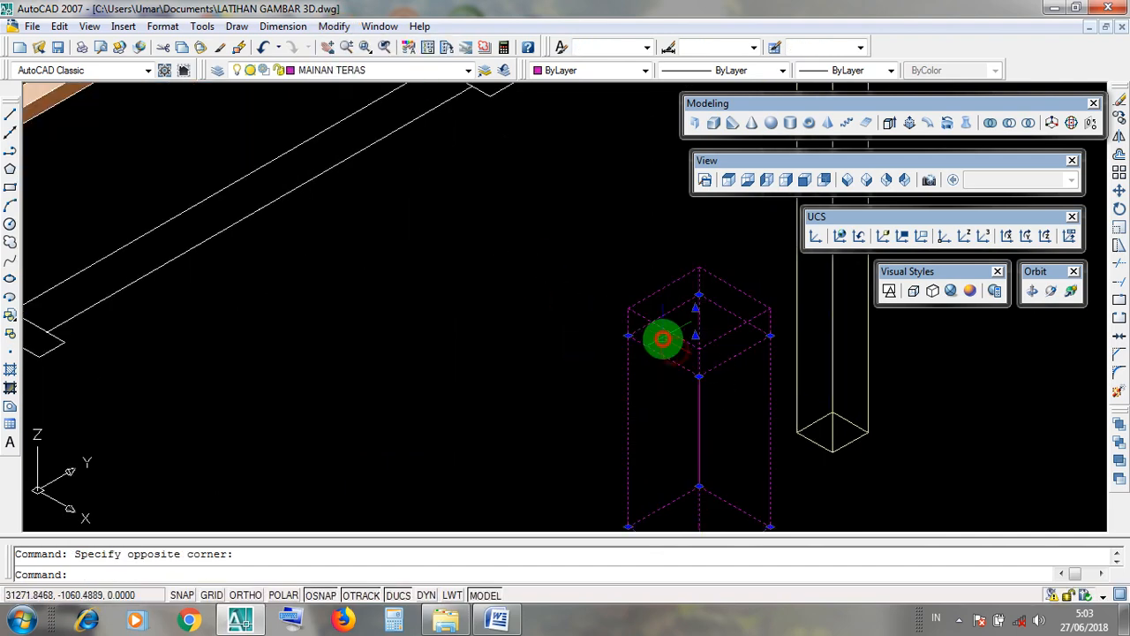
key(Escape)
click(656, 362)
click(609, 293)
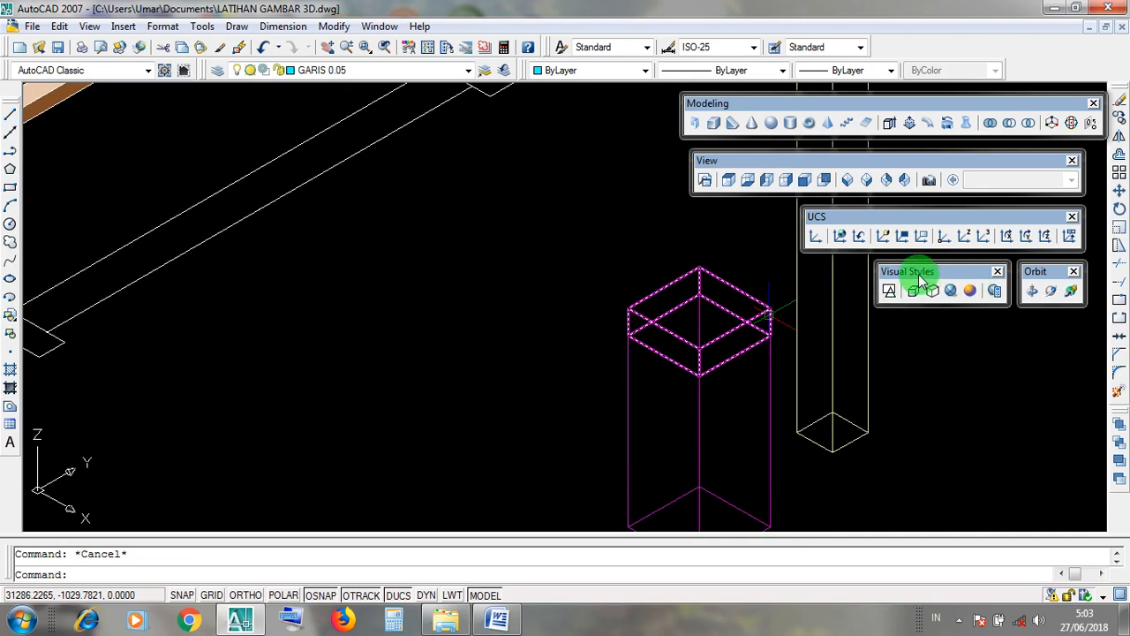
View the capped post in the Realistic visual style once more and restore the 2D wireframe style
click(951, 291)
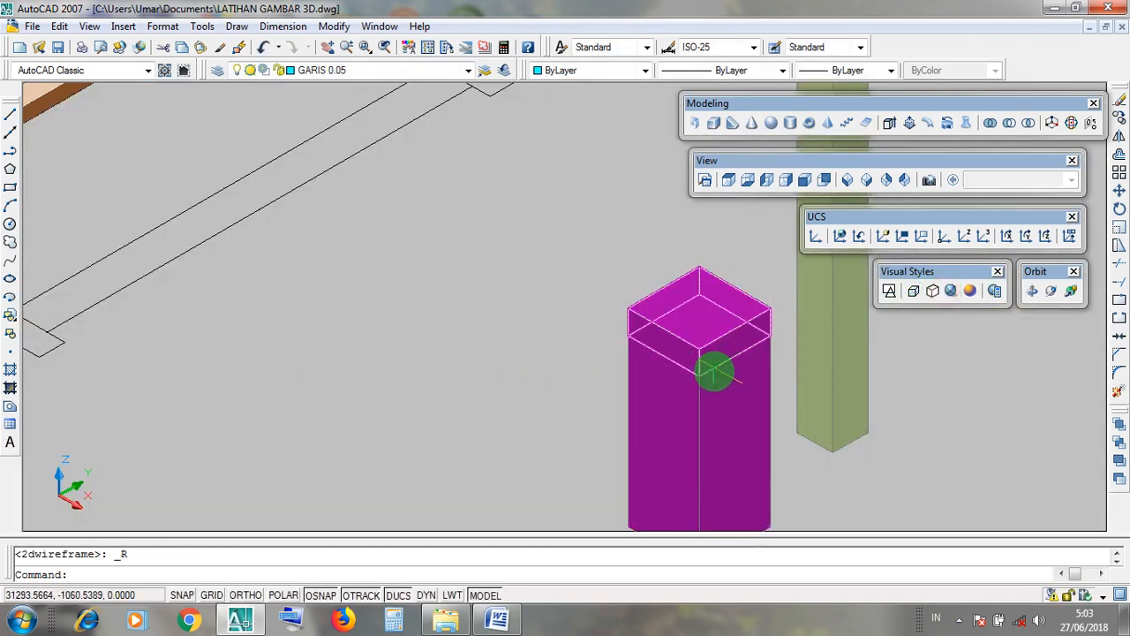
click(889, 291)
mouse_move(910, 362)
shift+middle_down()
mouse_move(919, 386)
mouse_move(931, 361)
mouse_move(984, 404)
mouse_move(892, 412)
shift+middle_up()
Switch to the Word notes and bring up method 3 (CARA 3) of moving by a distance in the MOVE document
click(1051, 12)
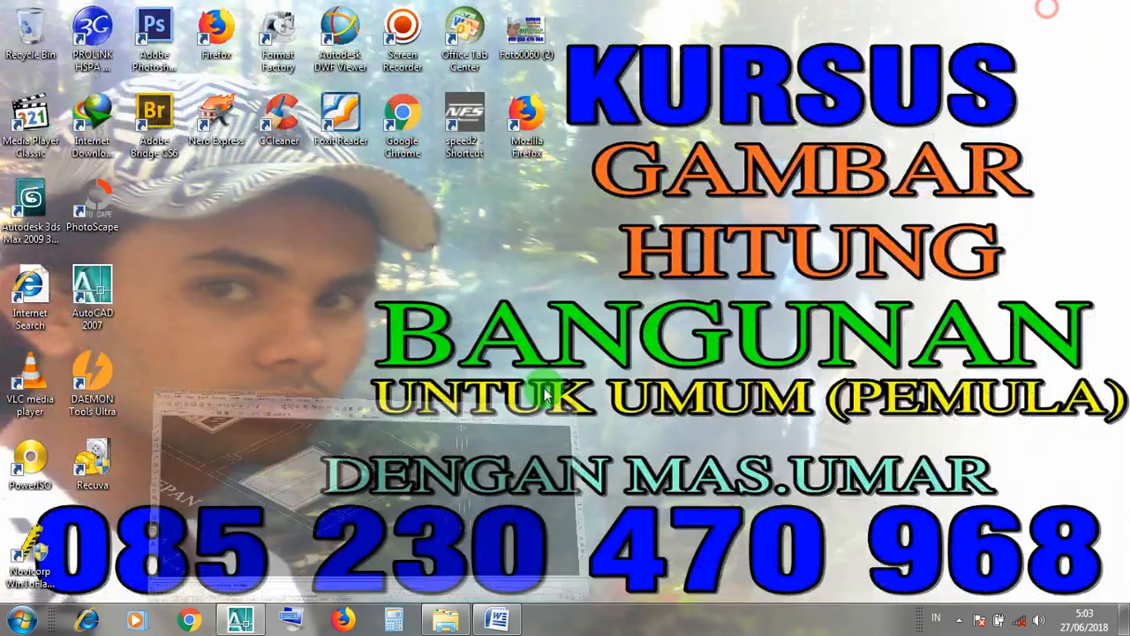
click(529, 519)
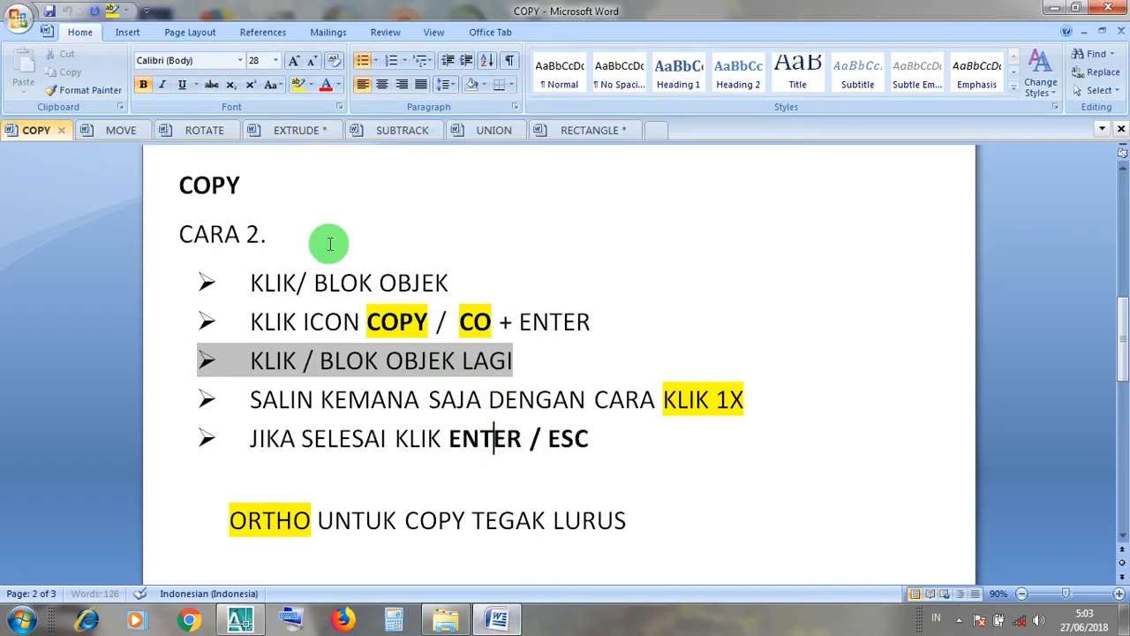
click(118, 131)
scroll(457, 467, down, 10)
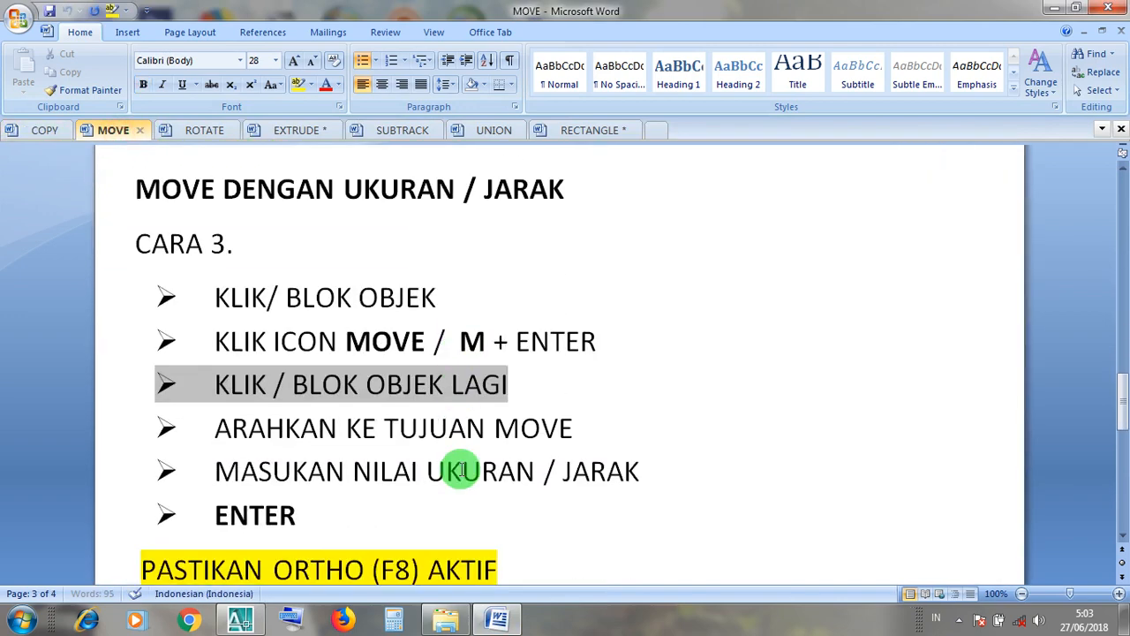
scroll(458, 470, down, 1)
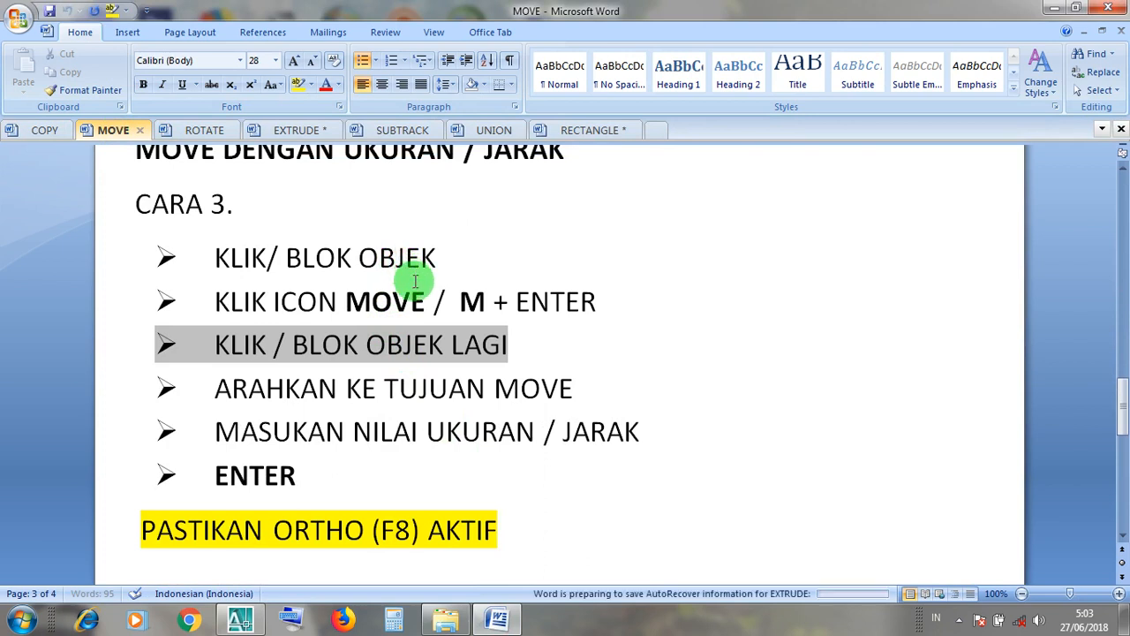
Read through the distance-move instructions and the ORTHO (F8) note, and return to the AutoCAD drawing
drag(433, 305, 226, 315)
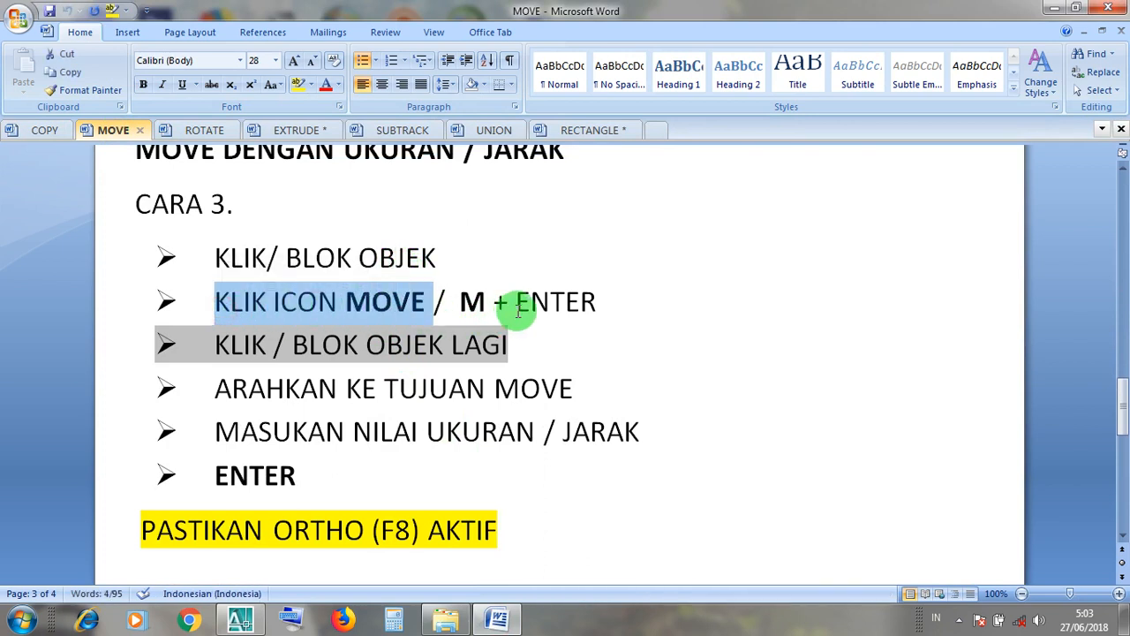
click(473, 303)
click(535, 302)
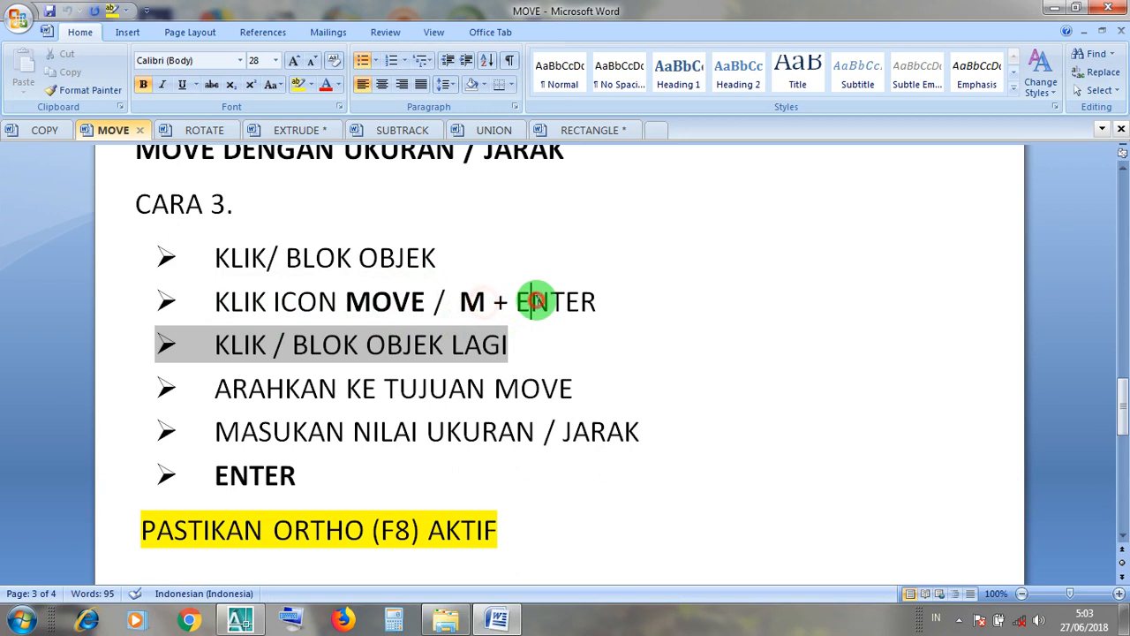
click(484, 343)
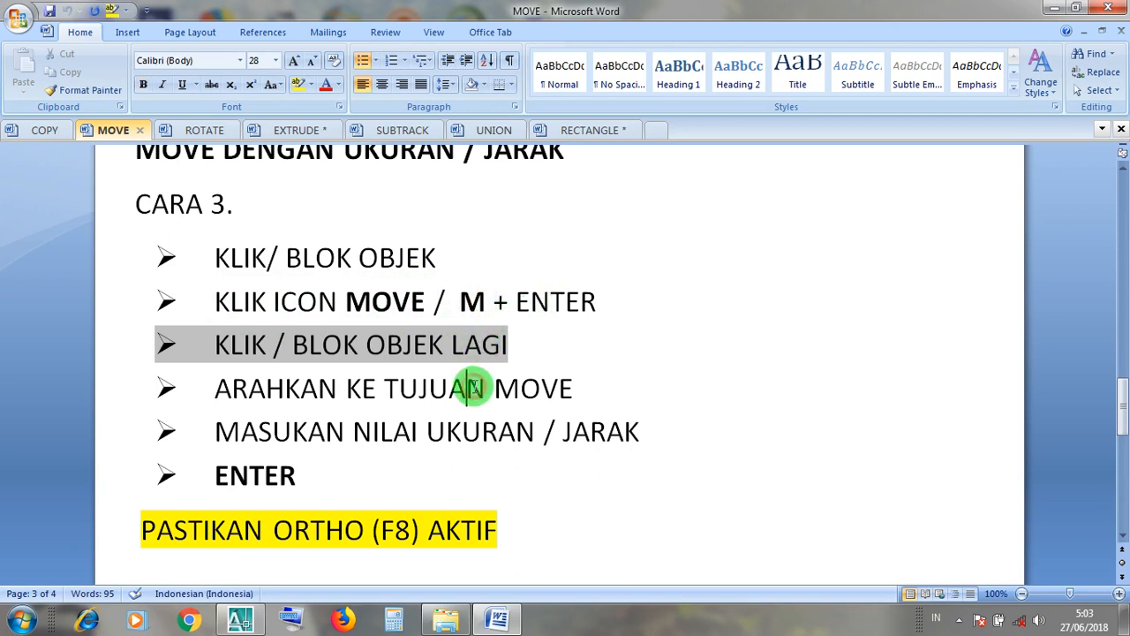
click(475, 389)
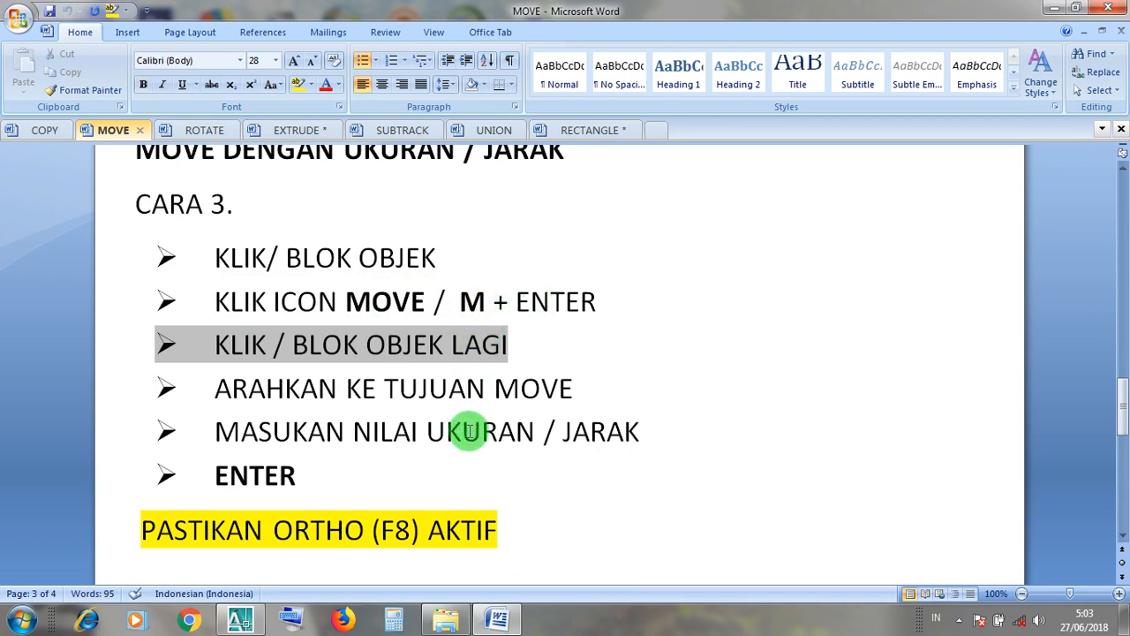
click(295, 478)
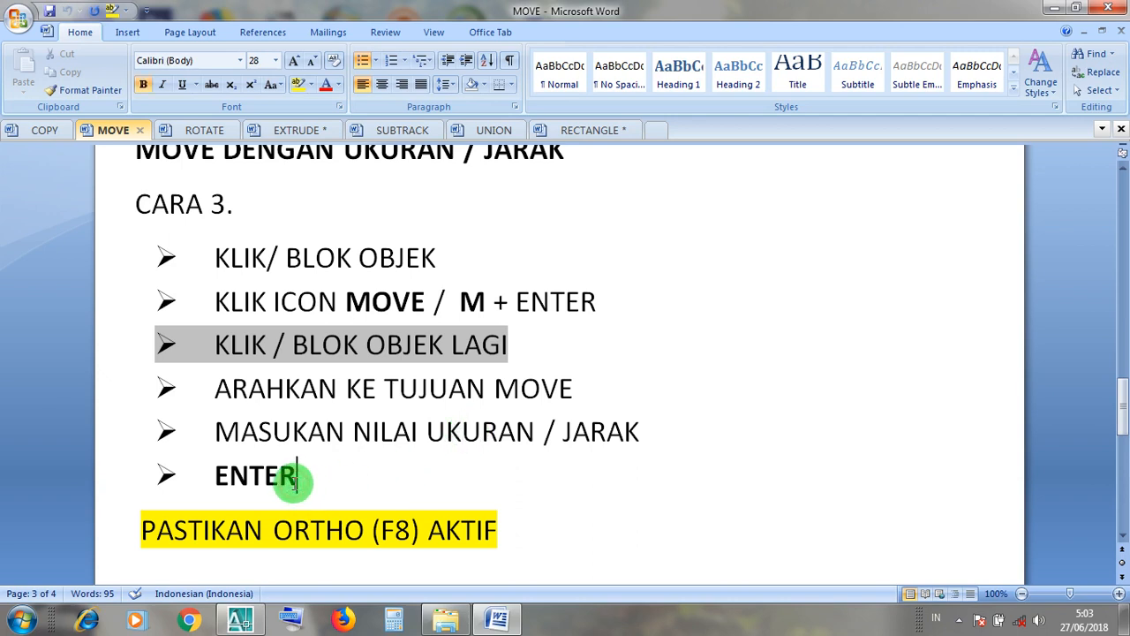
click(309, 530)
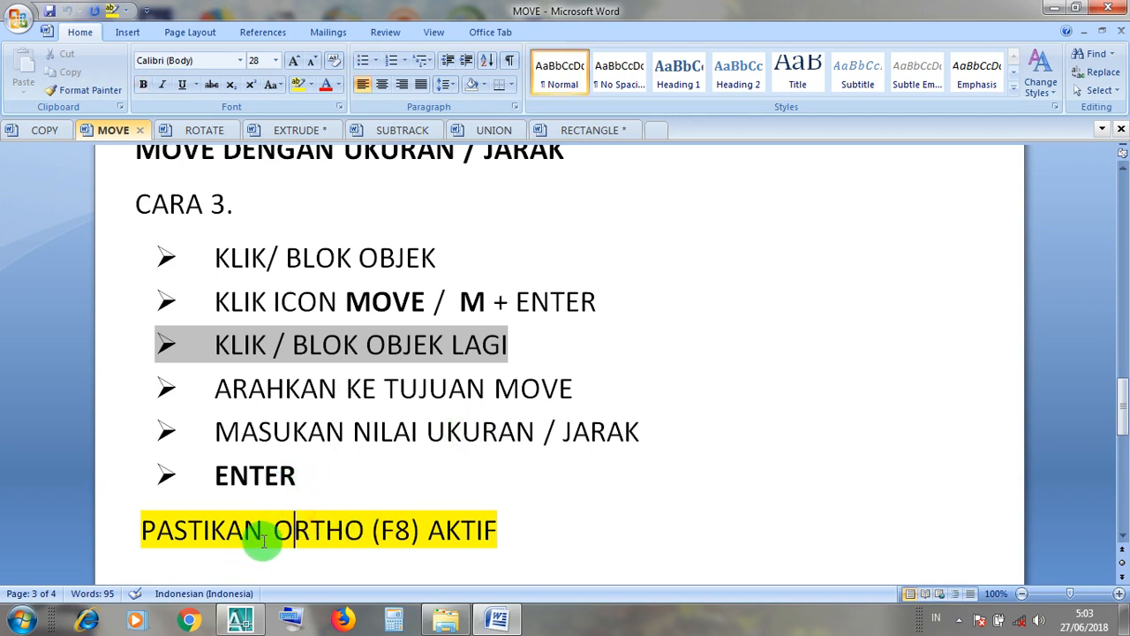
drag(264, 540, 145, 535)
click(304, 529)
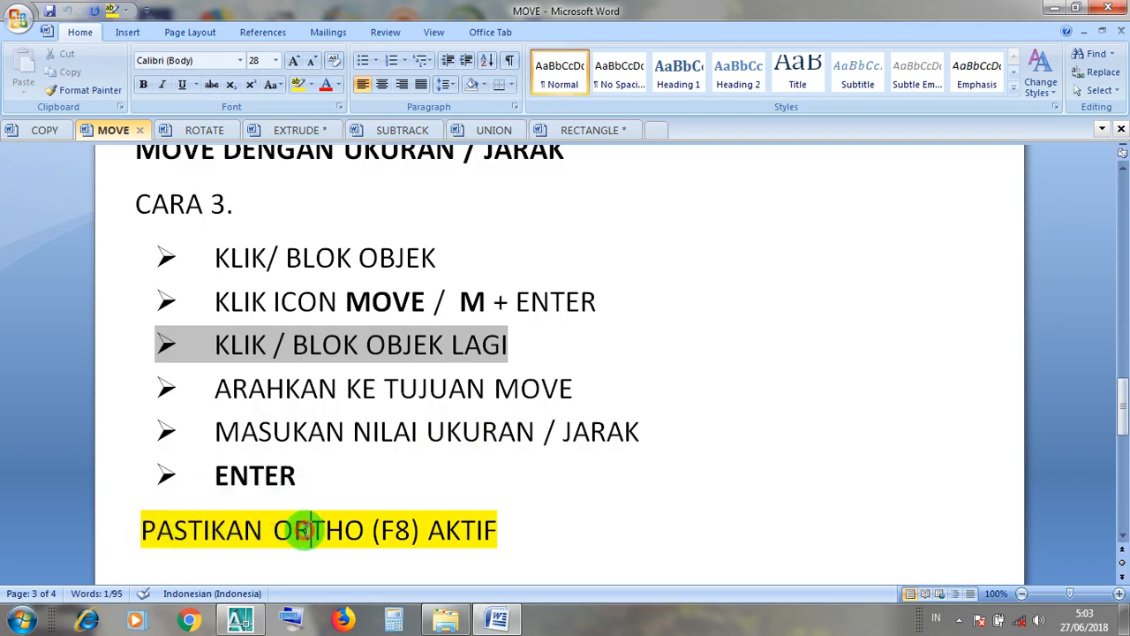
click(1055, 8)
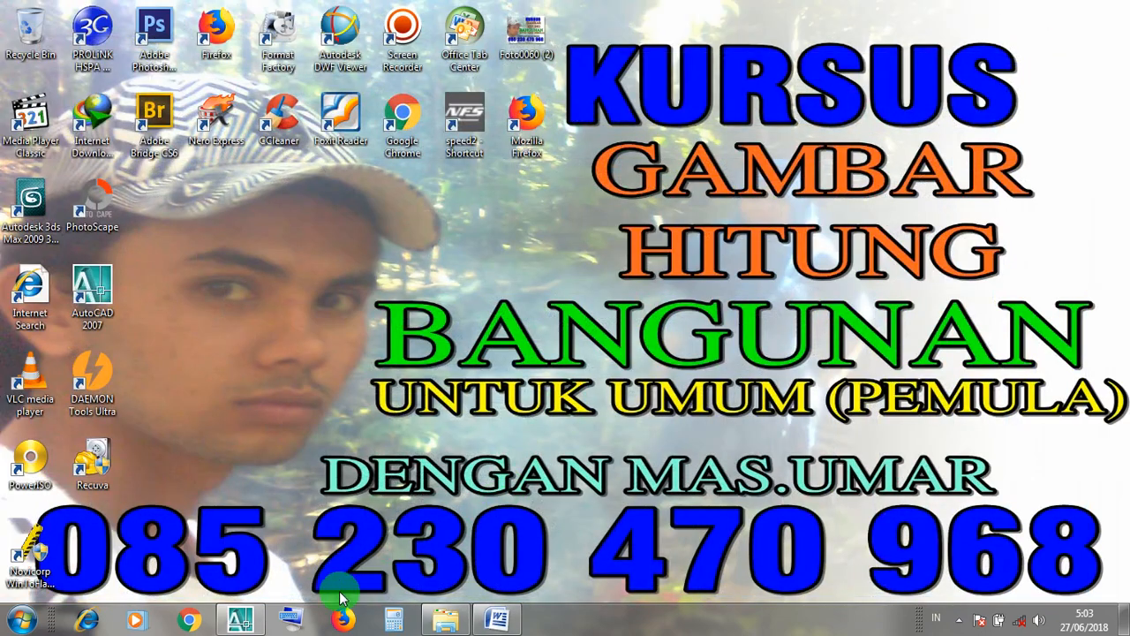
click(241, 619)
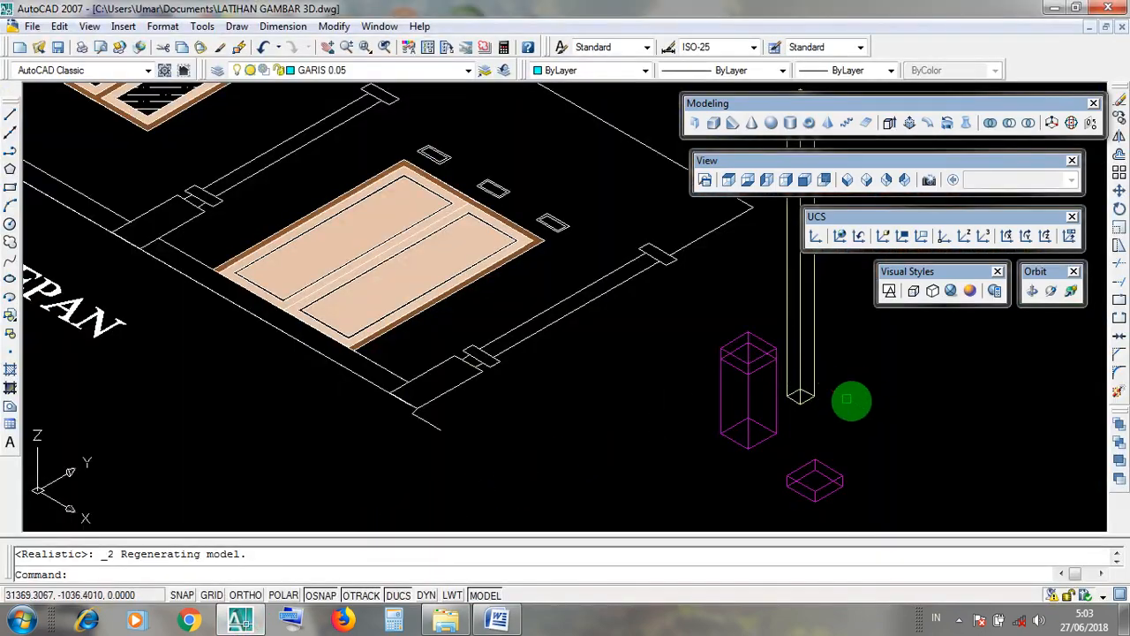
scroll(852, 402, up, 2)
middle_drag(895, 397, 694, 424)
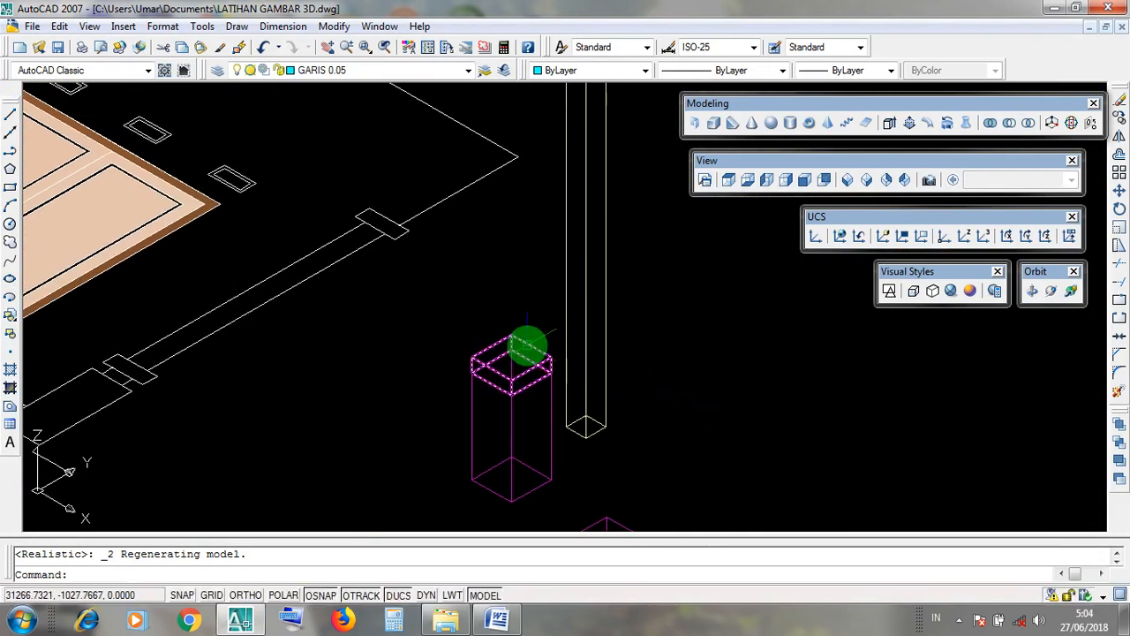
click(528, 345)
key(Escape)
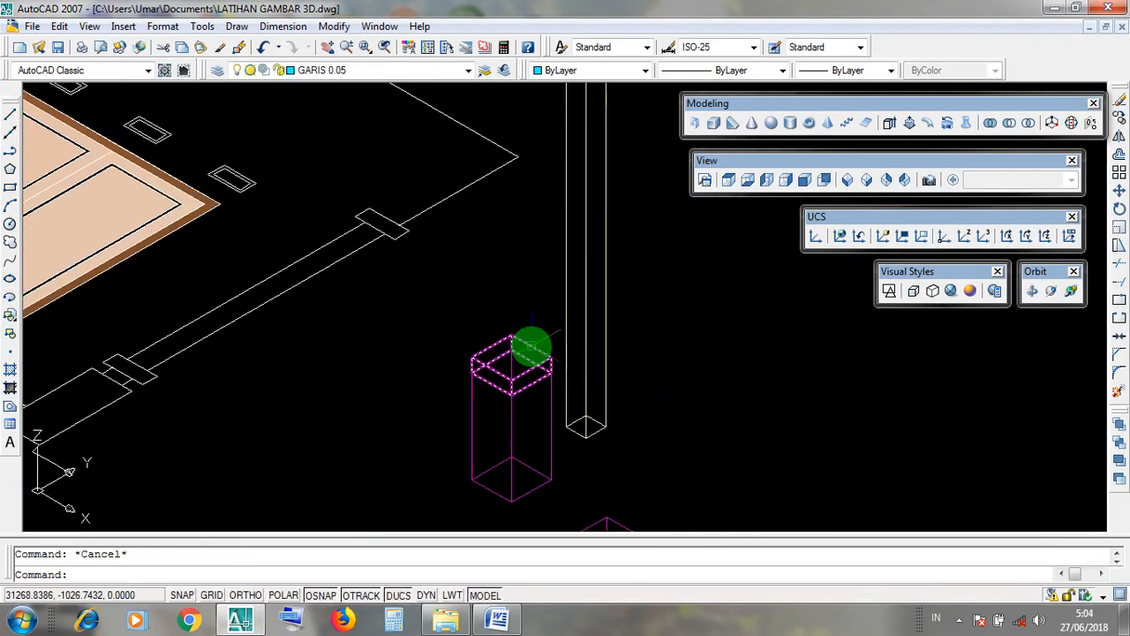
click(531, 346)
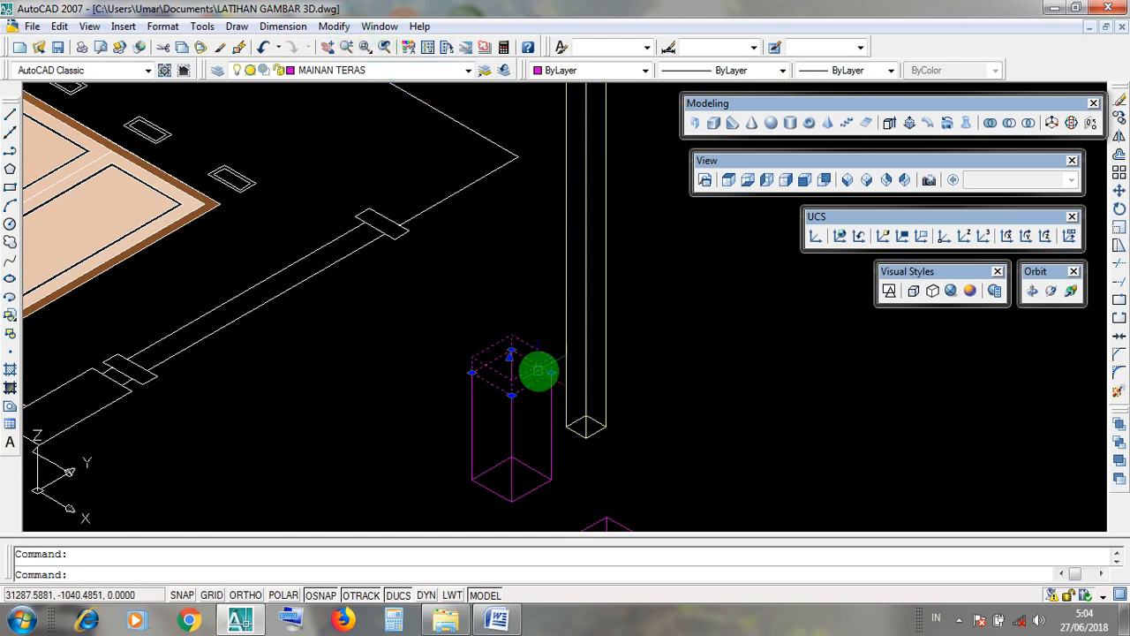
key(Escape)
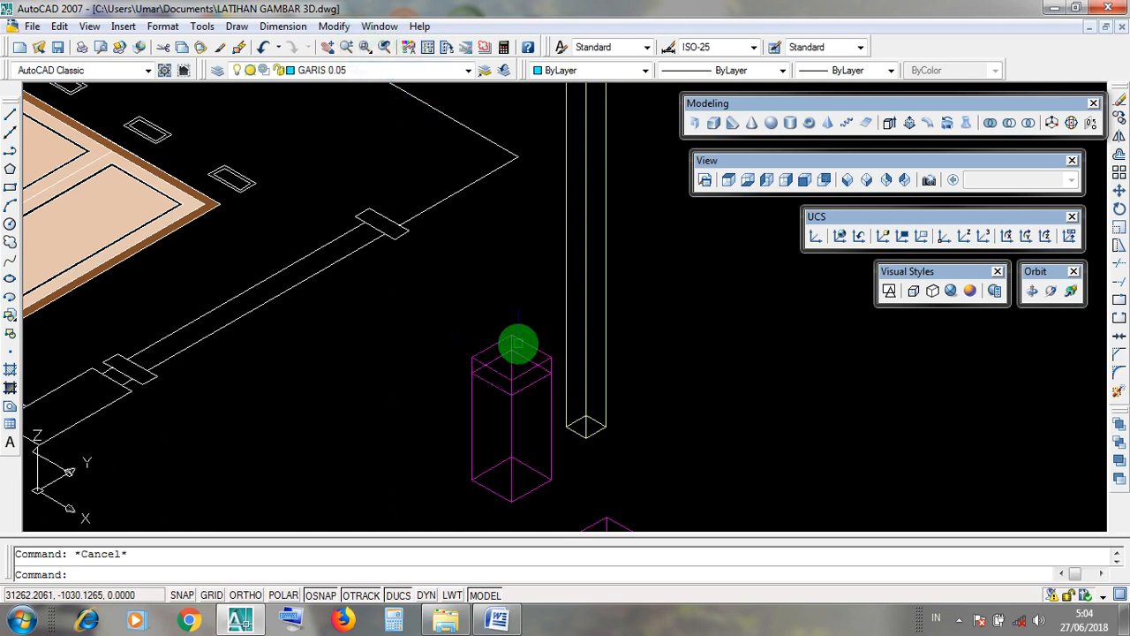
click(524, 343)
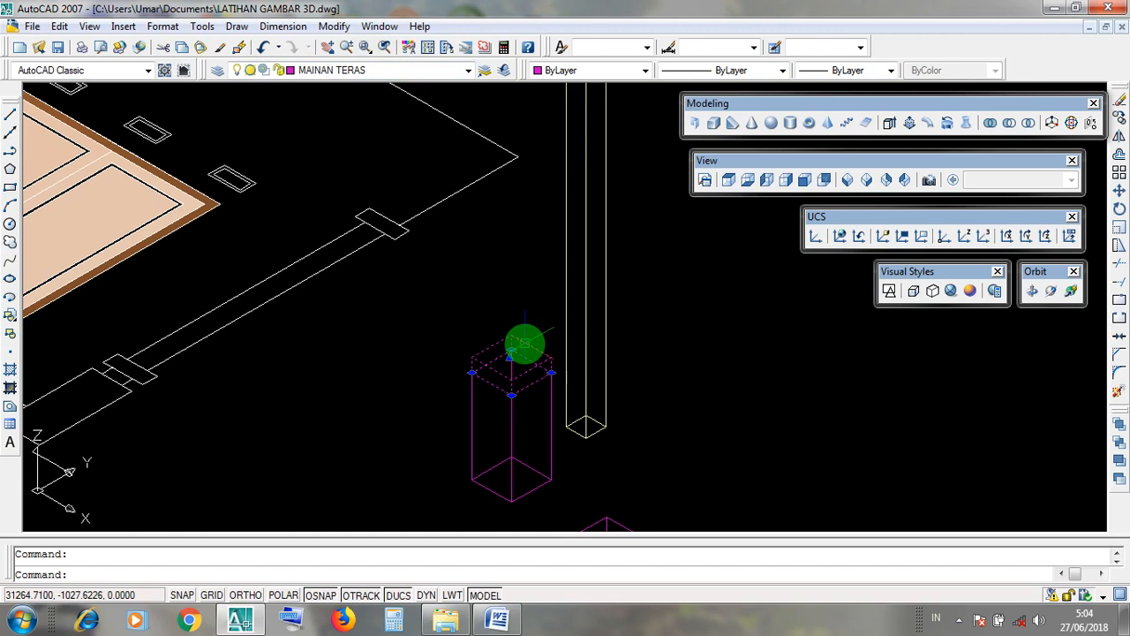
key(Escape)
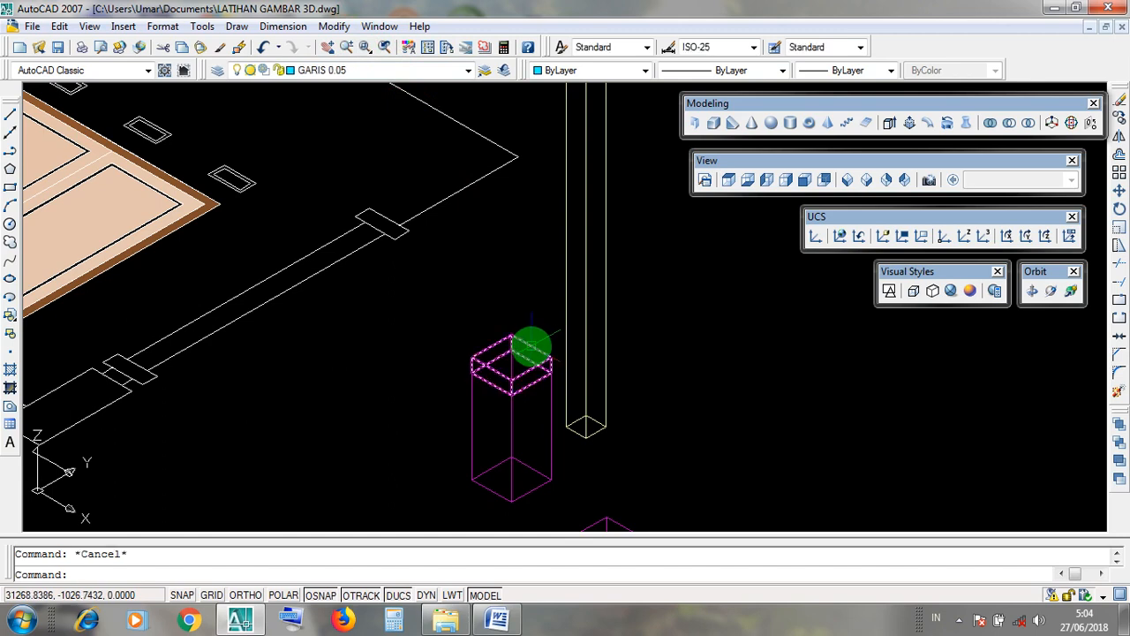
click(530, 345)
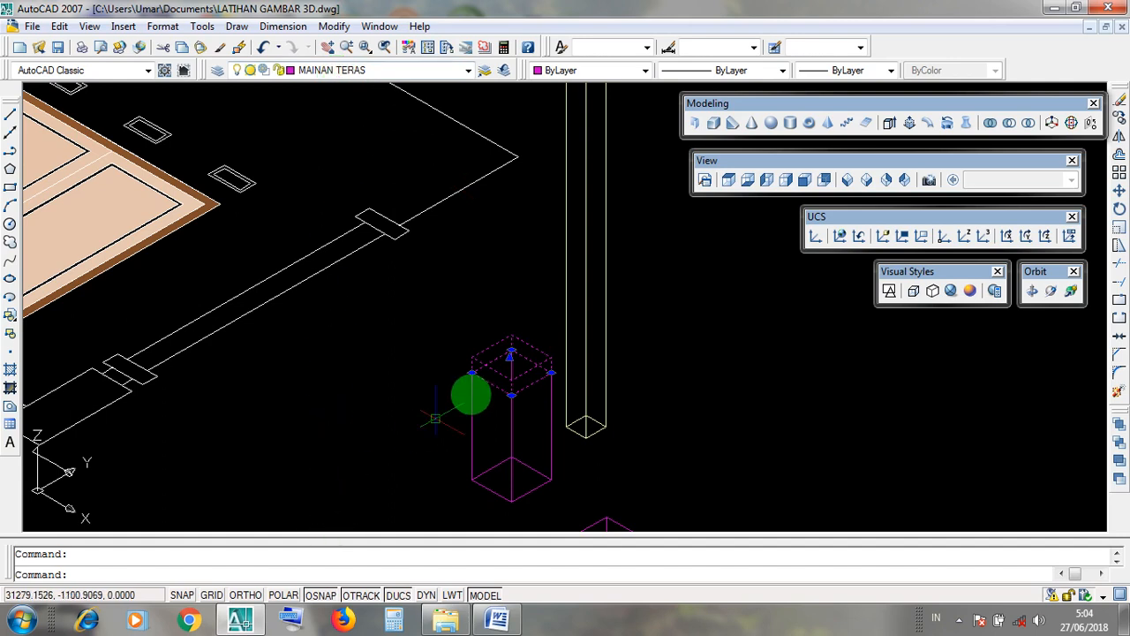
key(Escape)
Turn on Ortho mode
click(246, 595)
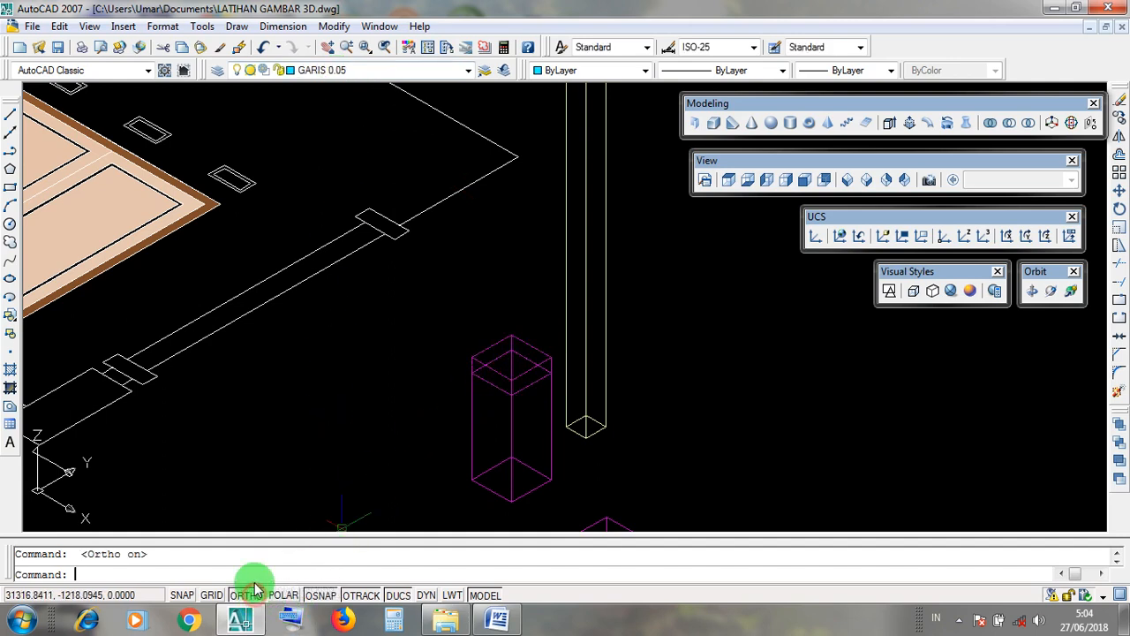
click(247, 595)
click(247, 595)
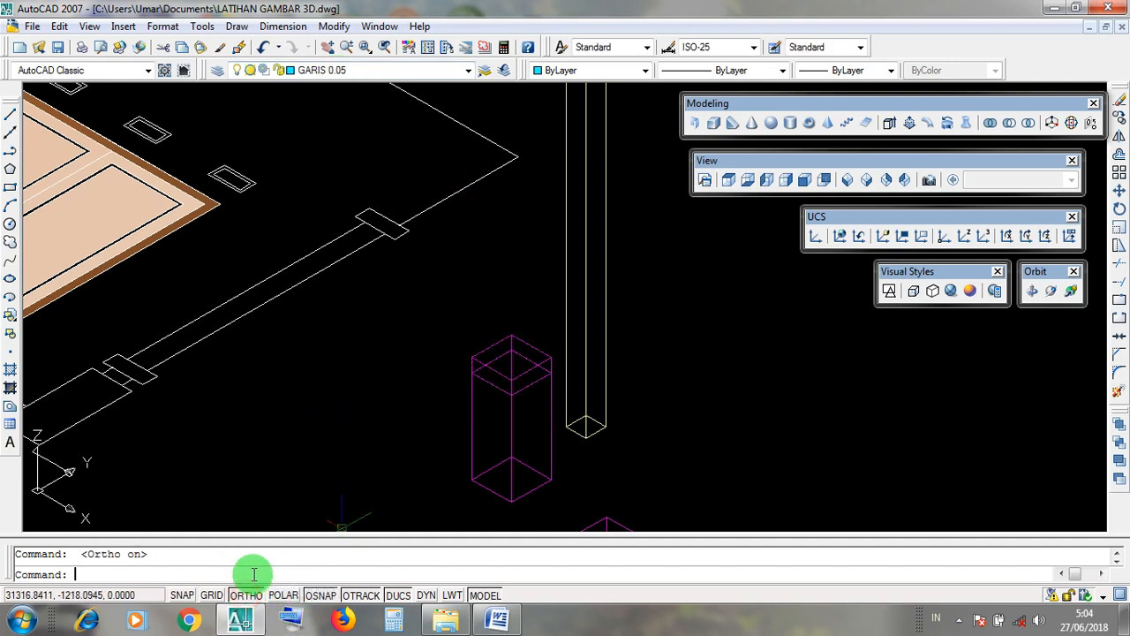
click(252, 596)
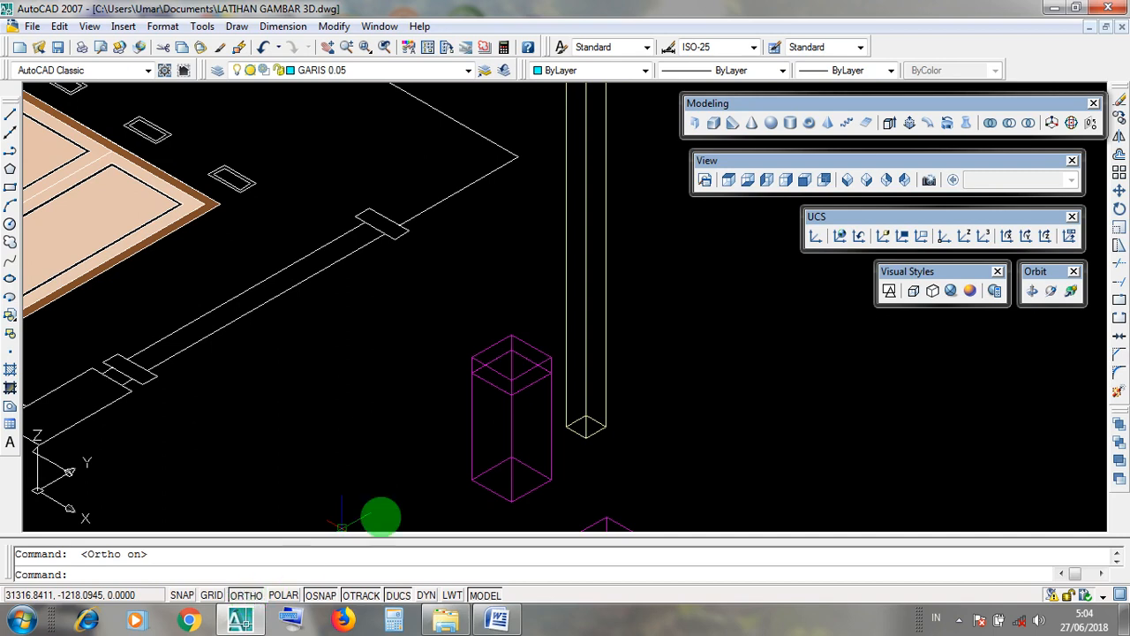
Move the flat cap block on the tall magenta block 10 units straight up along the Z axis
click(525, 344)
click(524, 343)
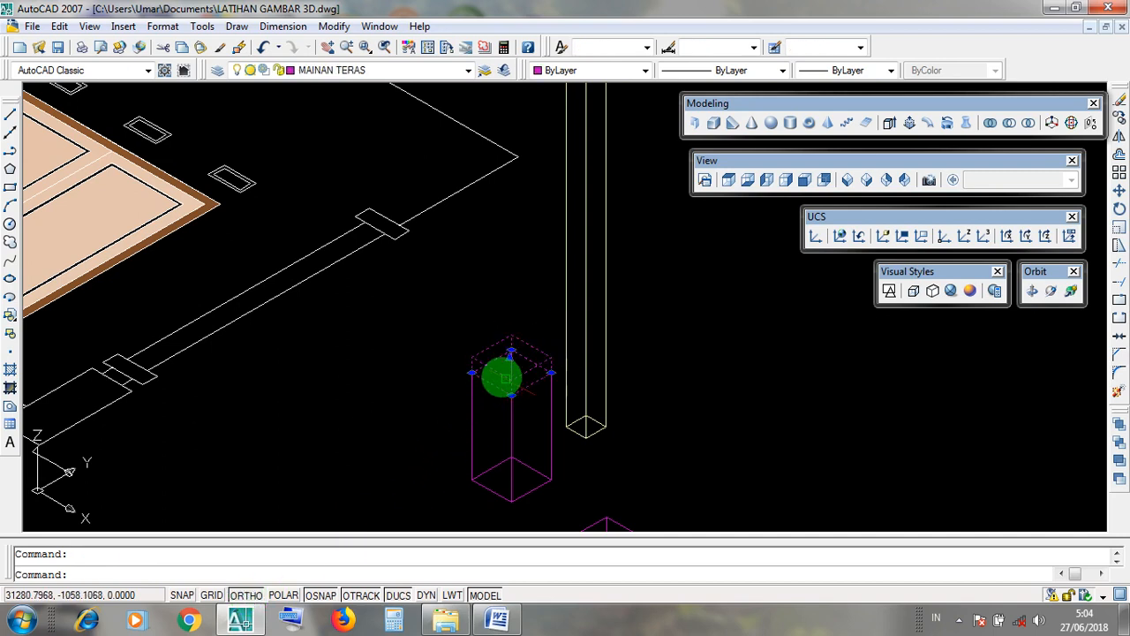
click(334, 27)
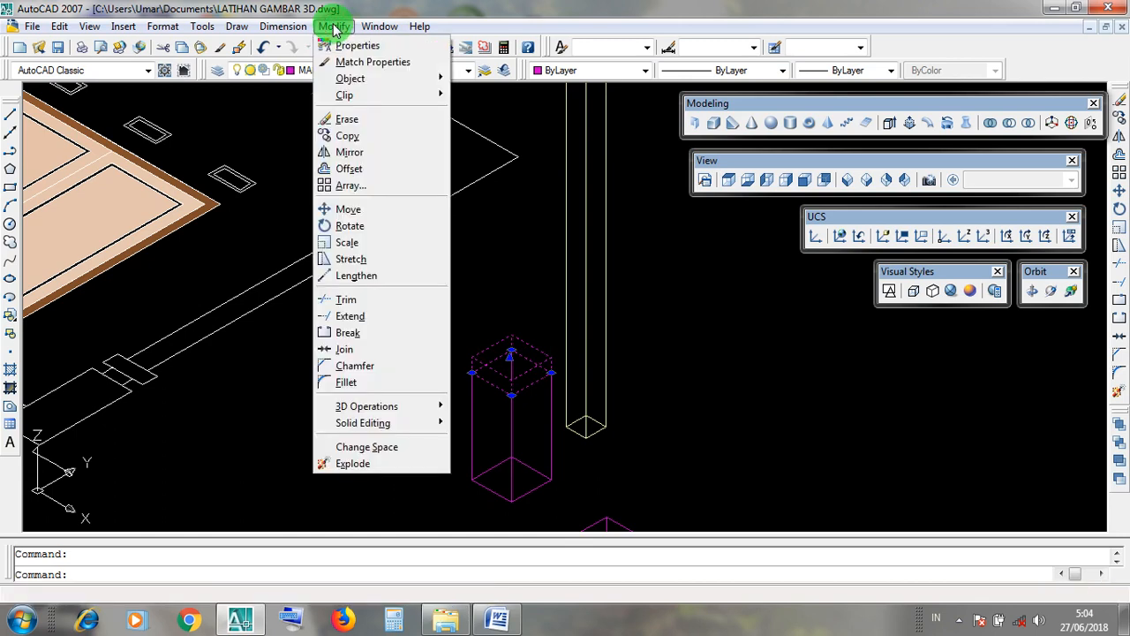
click(387, 212)
click(391, 470)
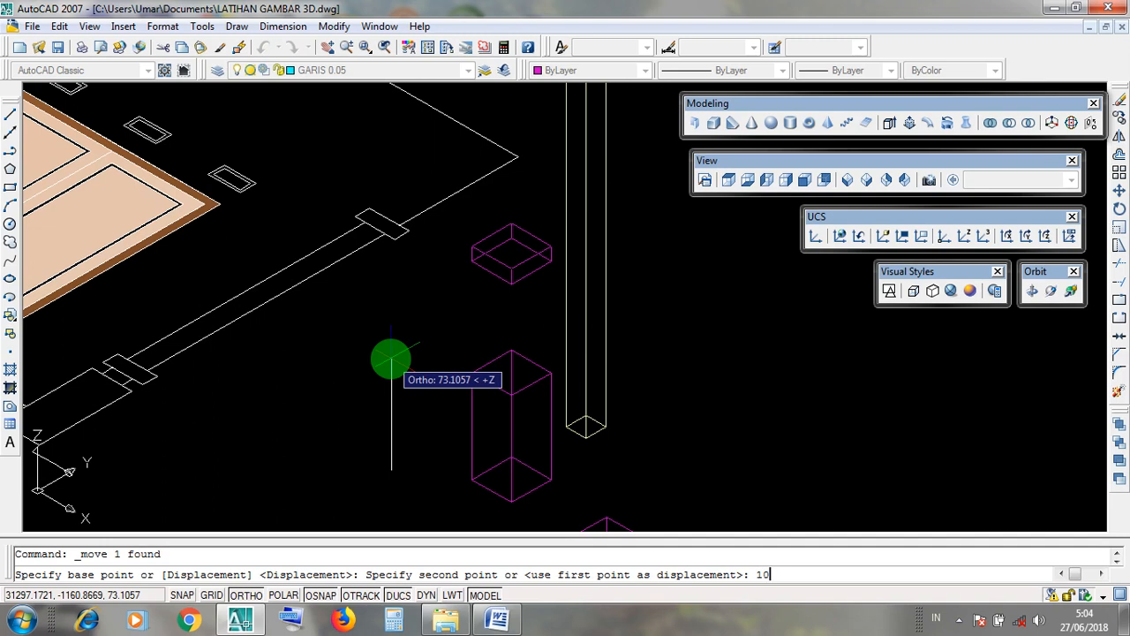
key(Return)
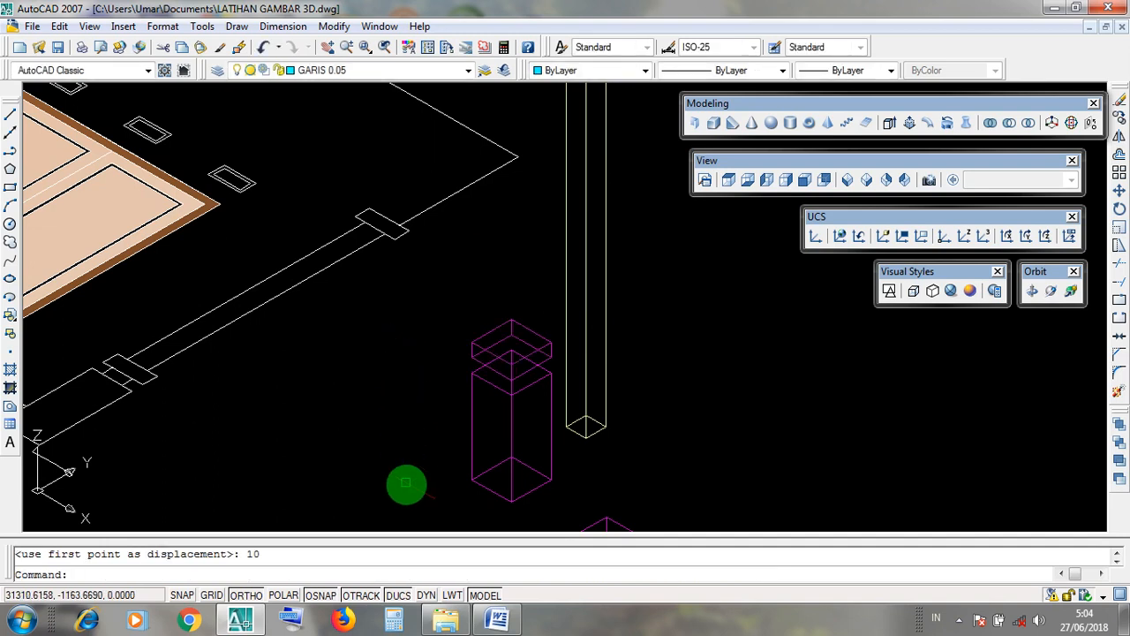
Examine the gap between the raised cap and the tall block in the Realistic visual style, and return to 2D wireframe
click(406, 486)
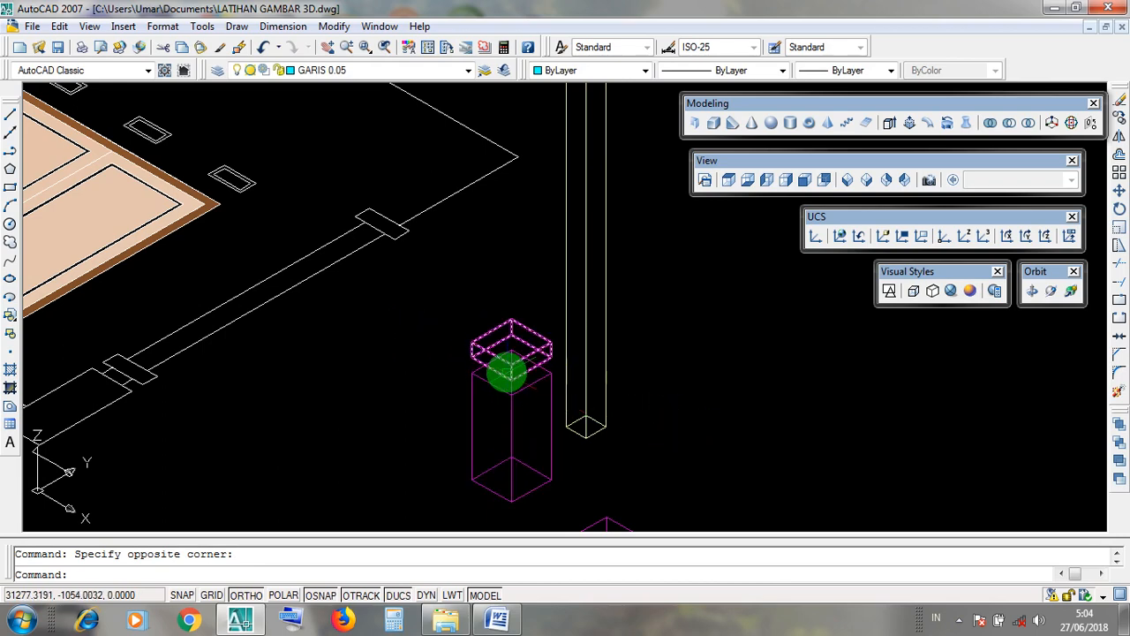
middle_drag(673, 417, 626, 399)
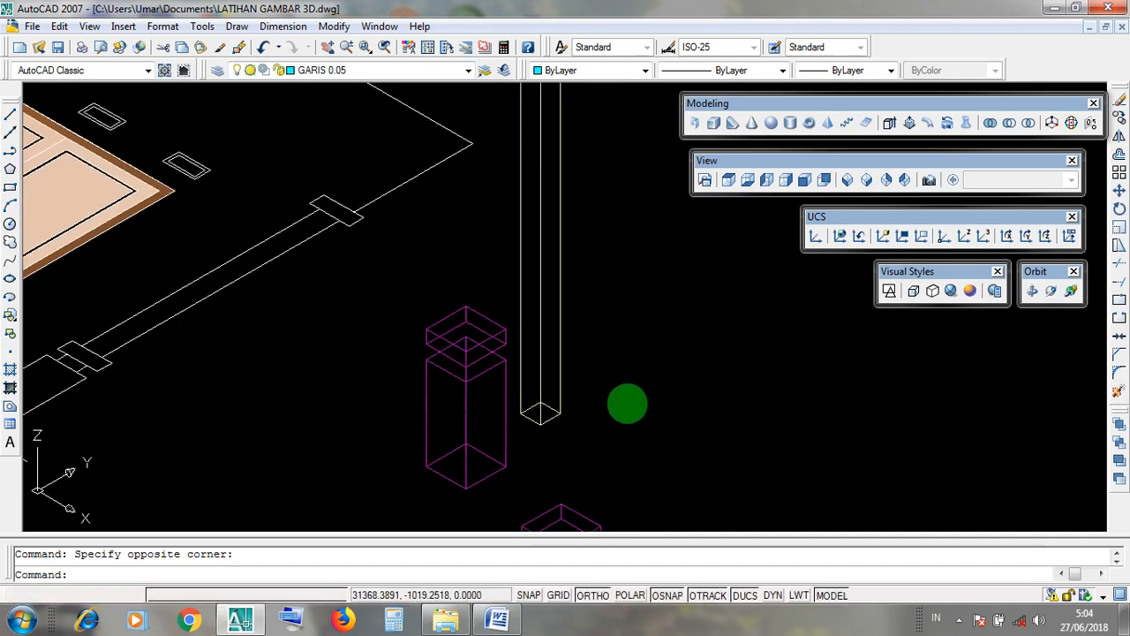
click(951, 290)
scroll(446, 370, up, 5)
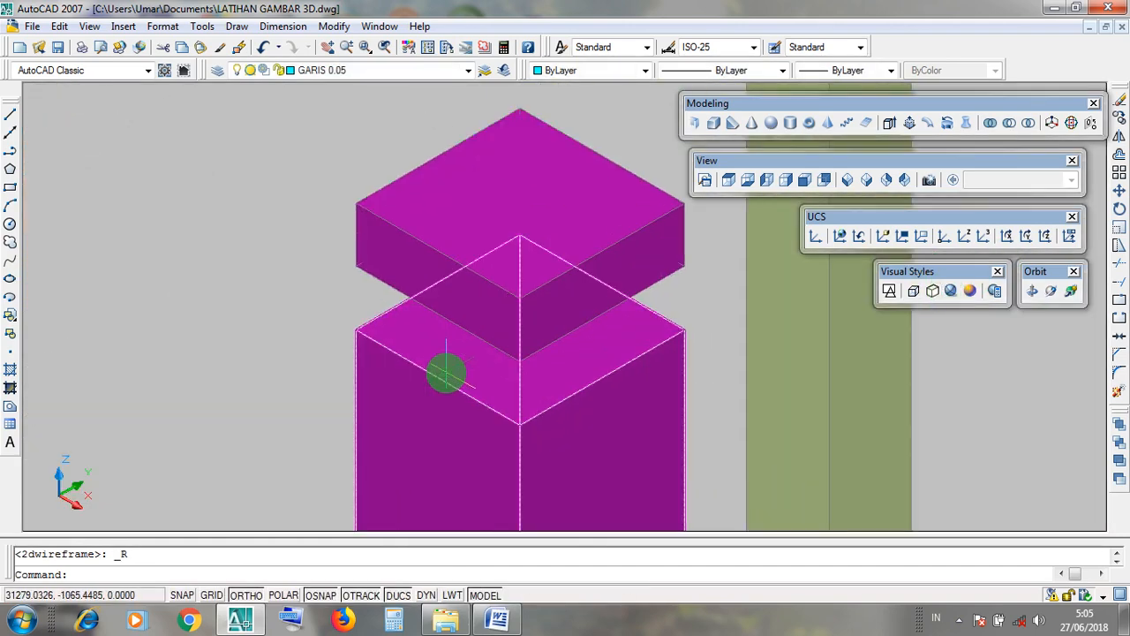
scroll(662, 394, down, 5)
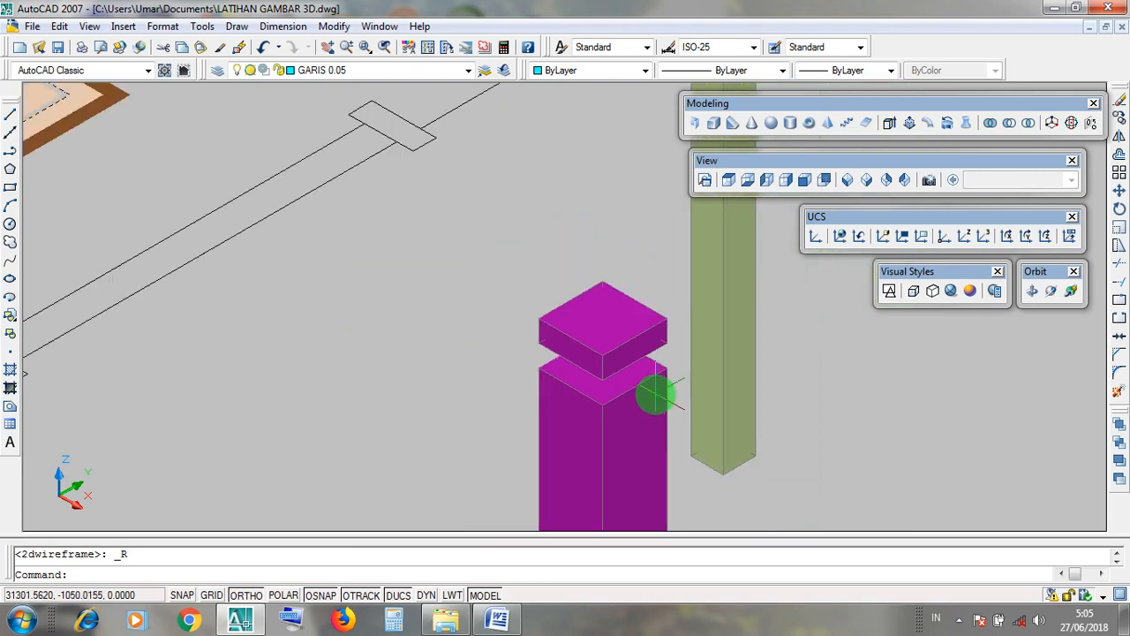
middle_drag(920, 470, 817, 389)
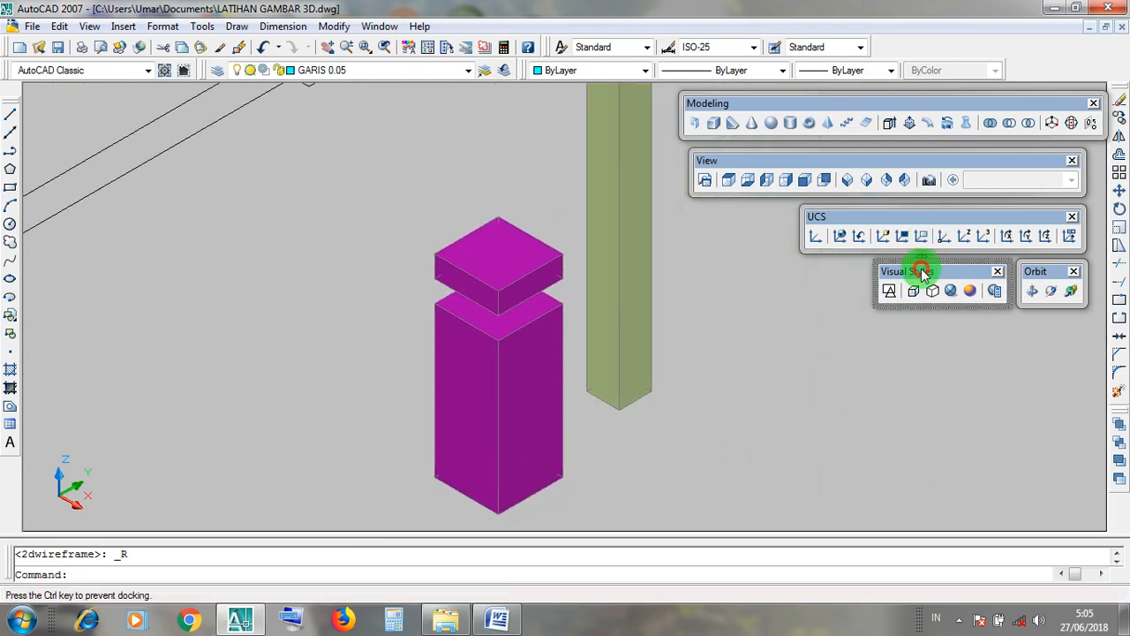
click(889, 290)
scroll(750, 388, down, 4)
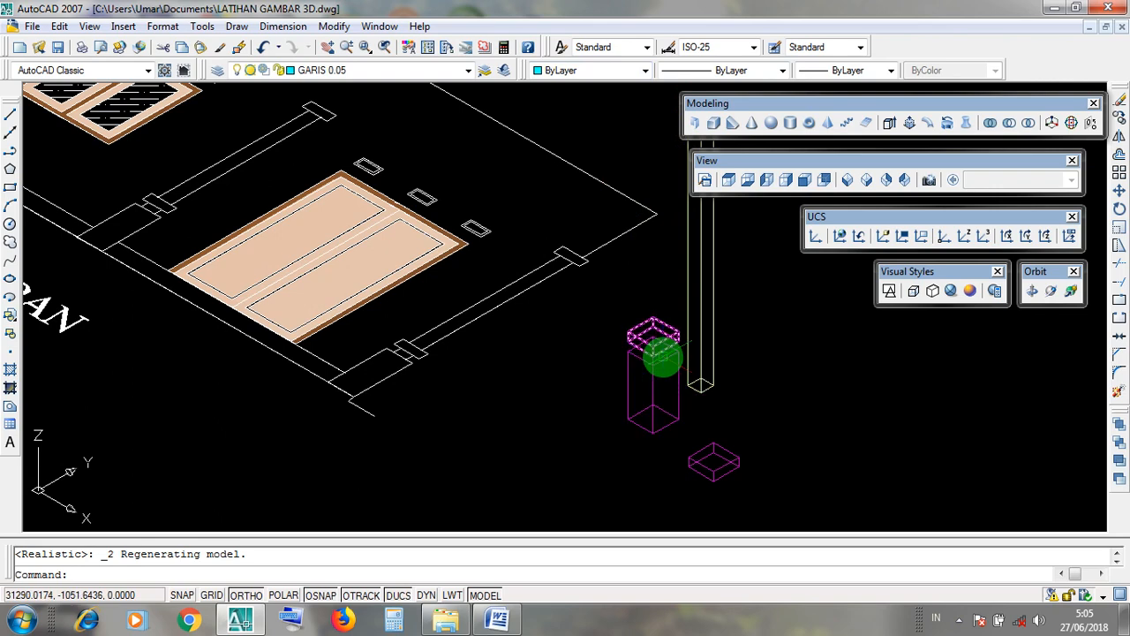
scroll(662, 346, up, 1)
click(664, 338)
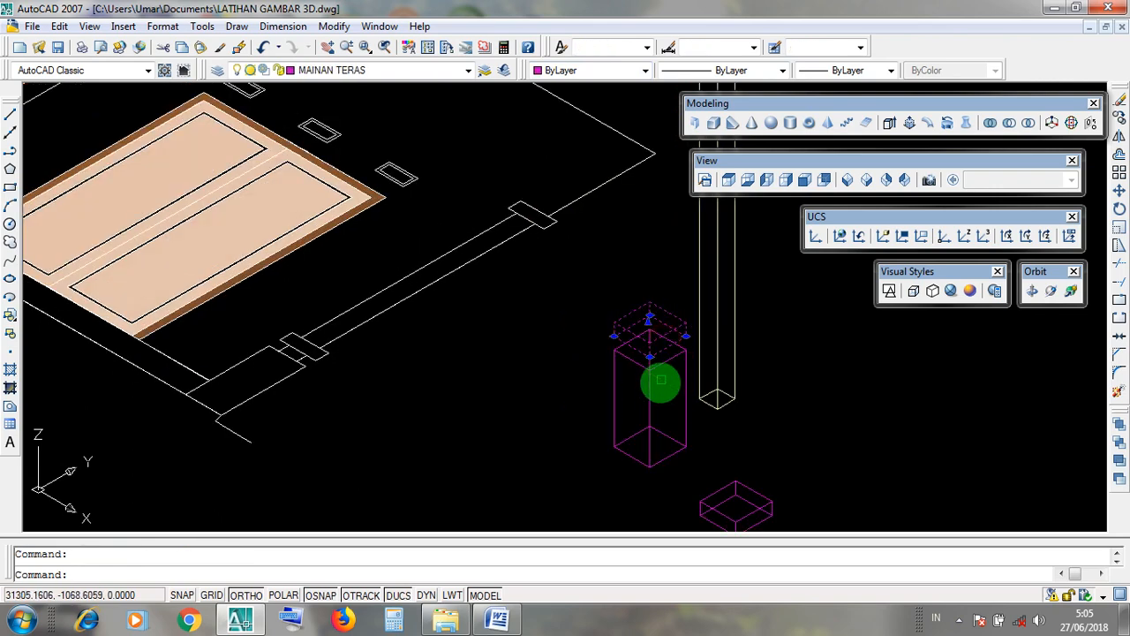
key(Escape)
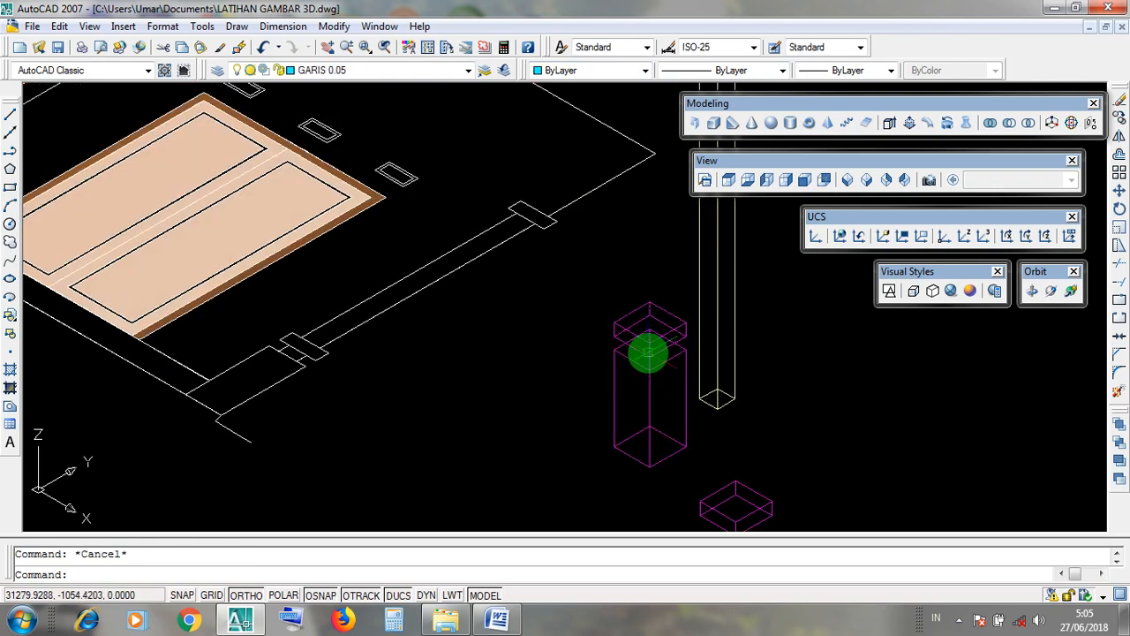
Undo the visual style changes and the last move of the flat cap block on the tall magenta block
click(649, 387)
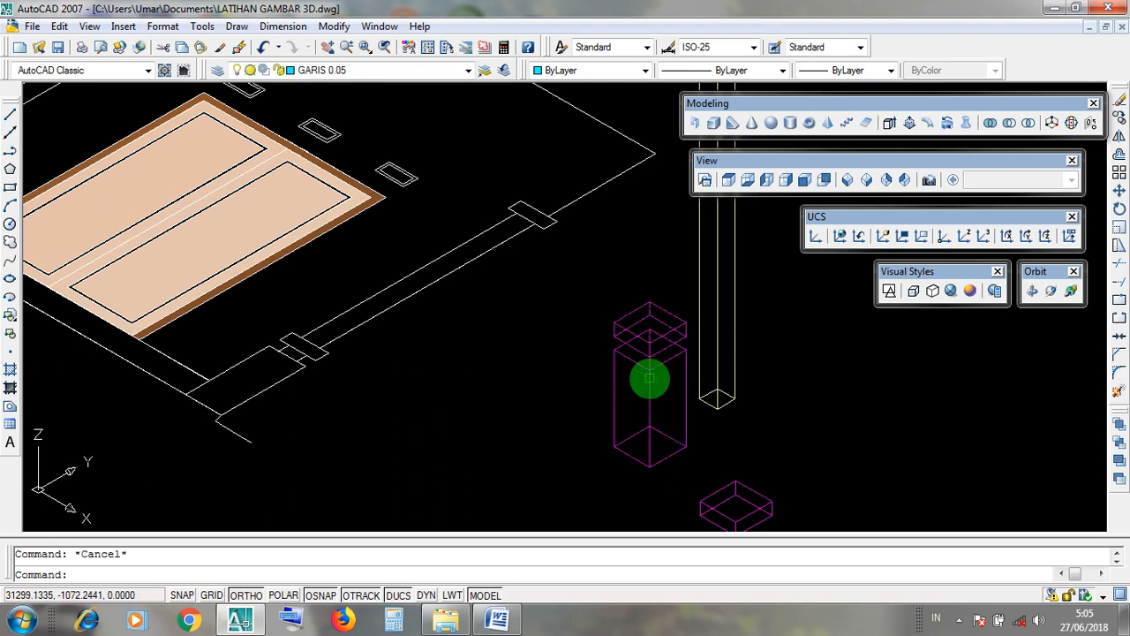
click(263, 50)
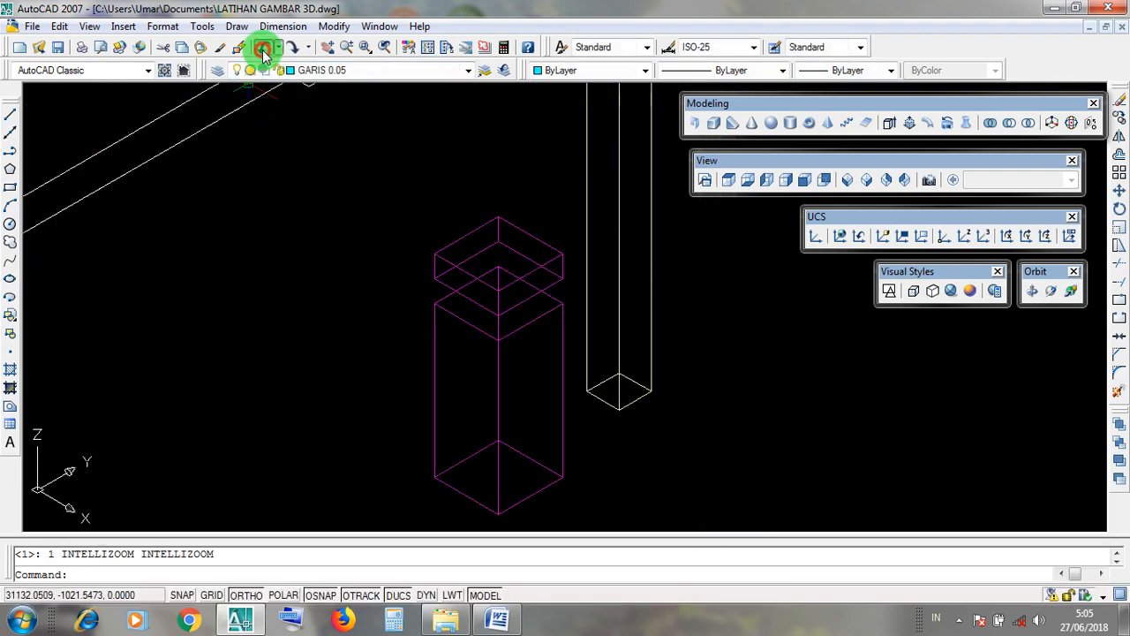
click(263, 50)
click(264, 51)
click(263, 50)
click(263, 50)
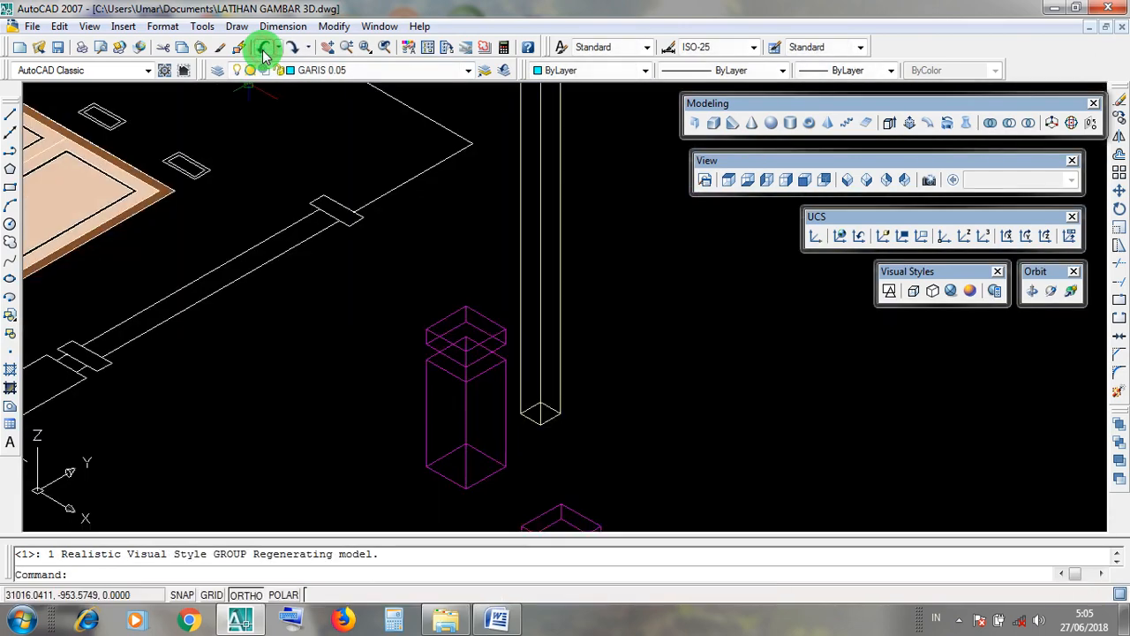
click(263, 50)
click(264, 51)
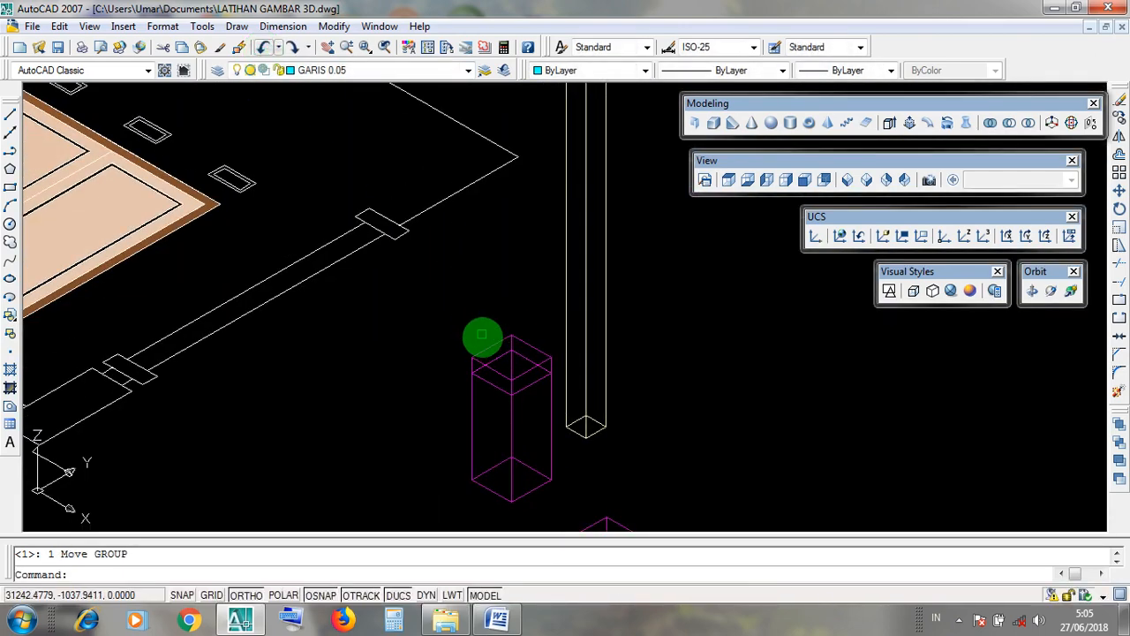
click(495, 362)
scroll(492, 426, up, 3)
key(Escape)
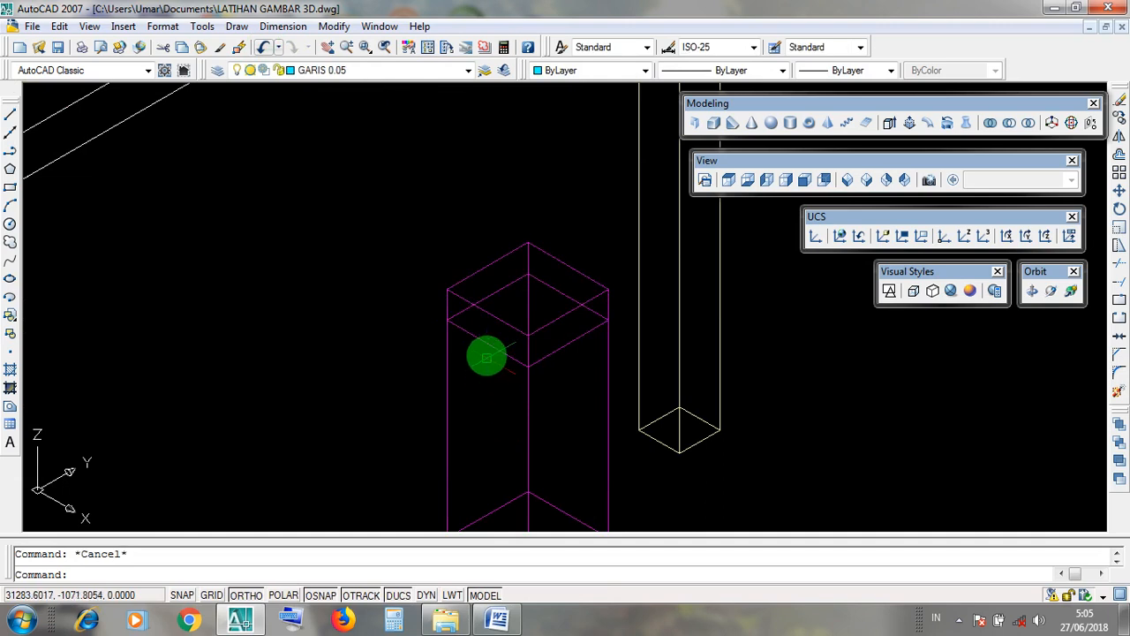
Move the flat cap block on the tall magenta block 10 units straight up along the Z axis with Ortho on
click(245, 595)
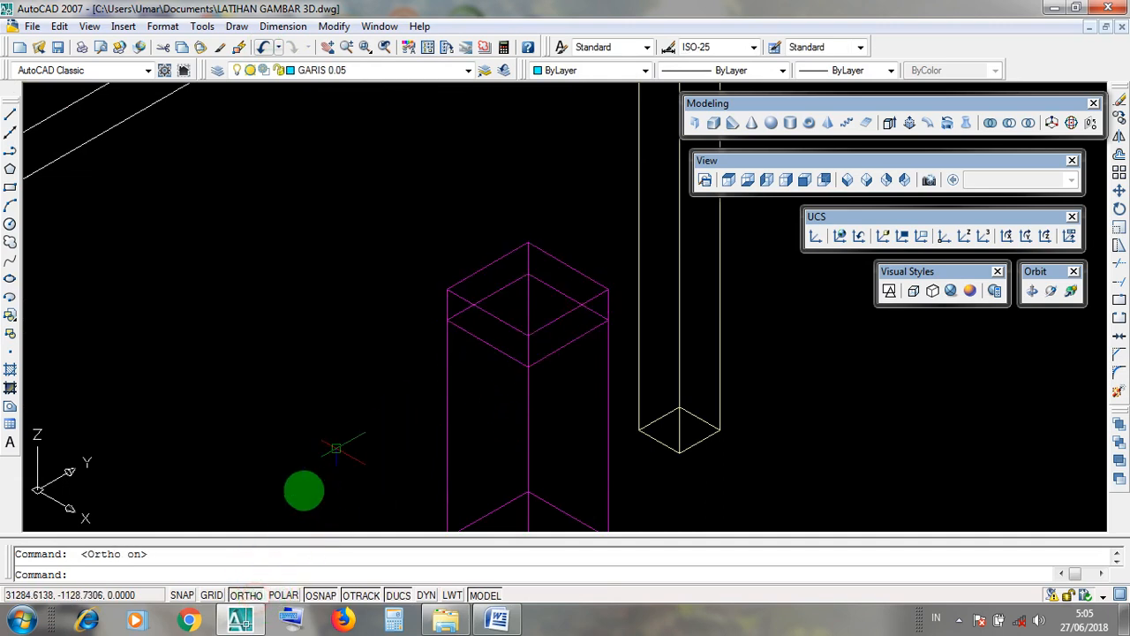
click(245, 595)
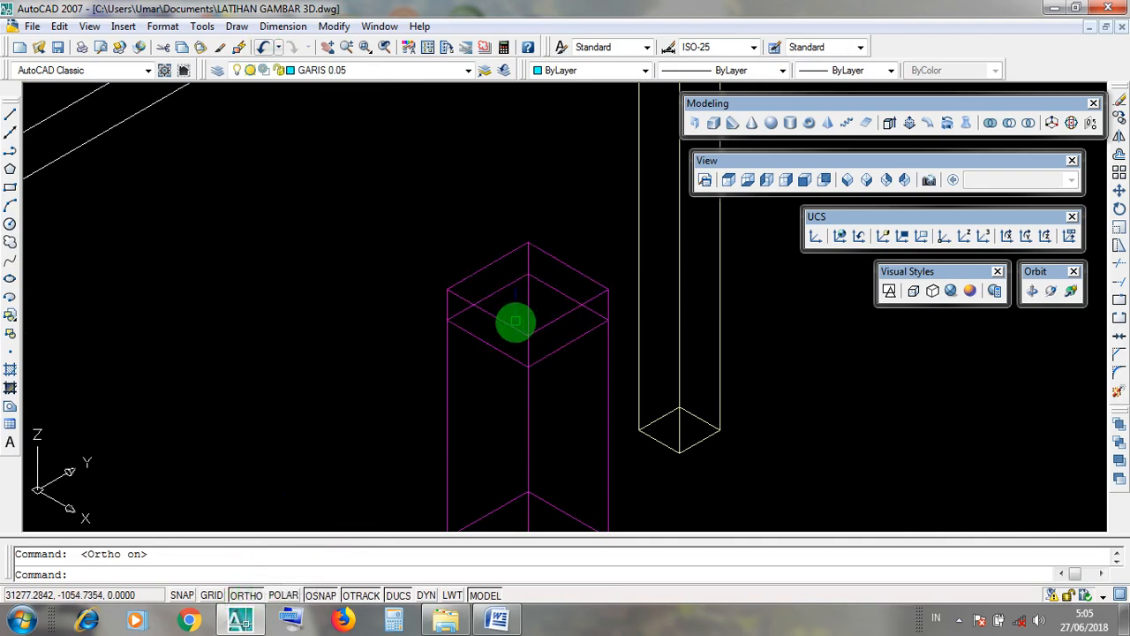
click(515, 324)
scroll(515, 327, down, 4)
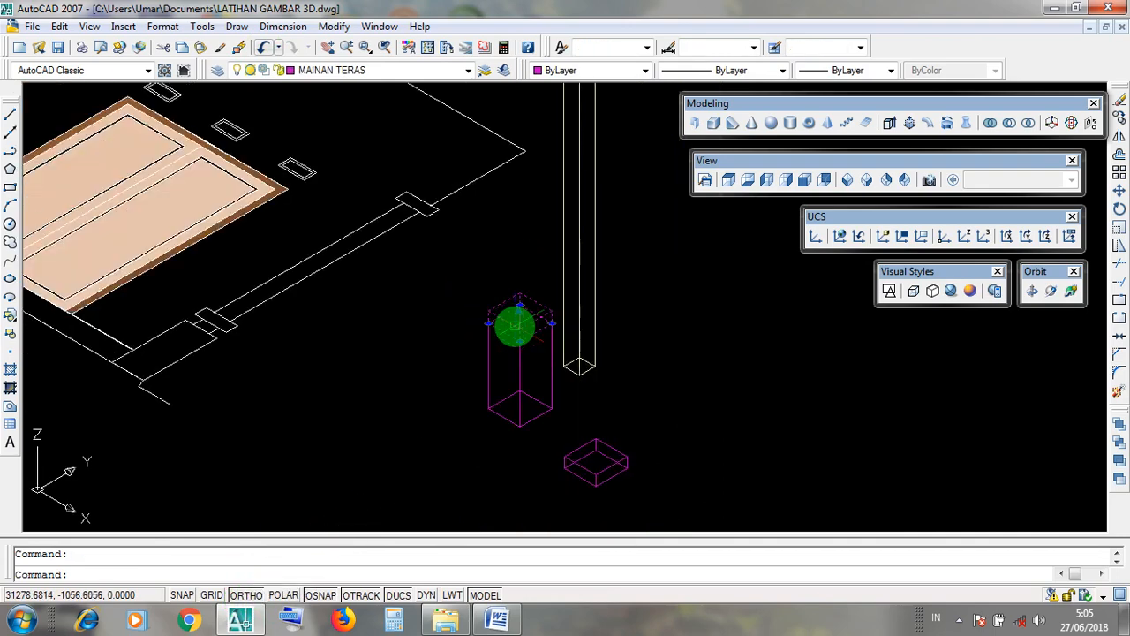
click(333, 27)
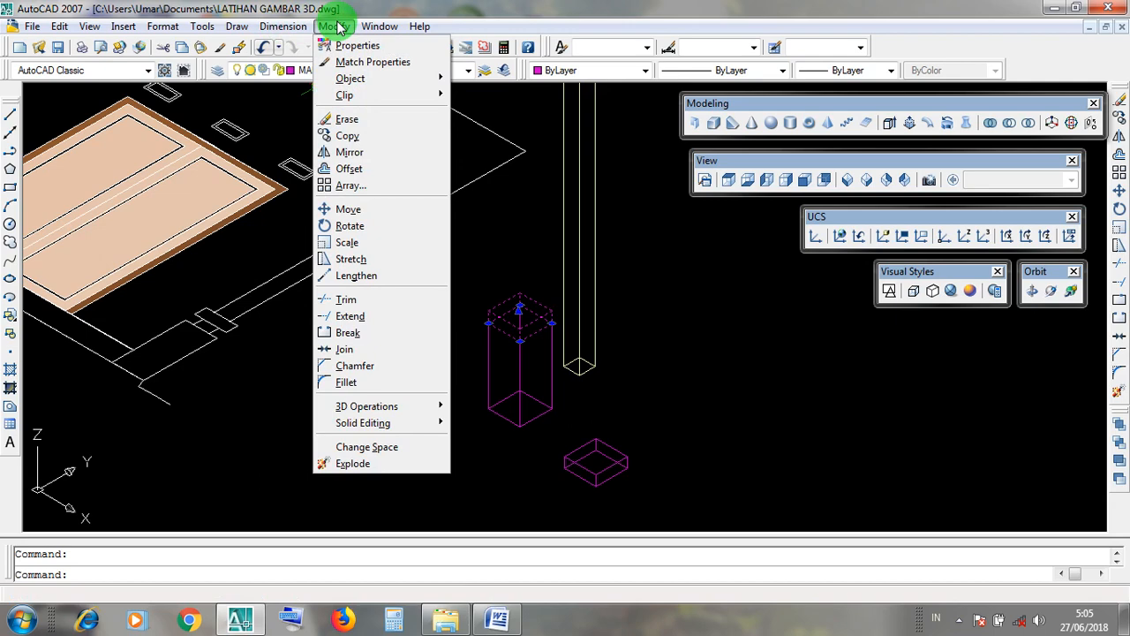
click(382, 212)
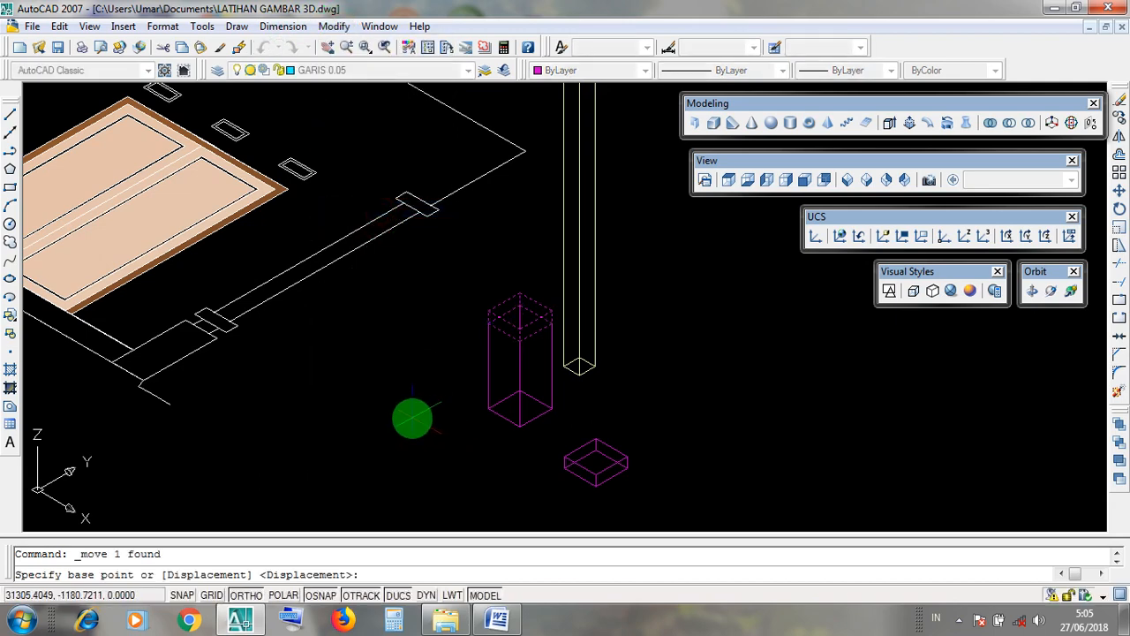
click(412, 418)
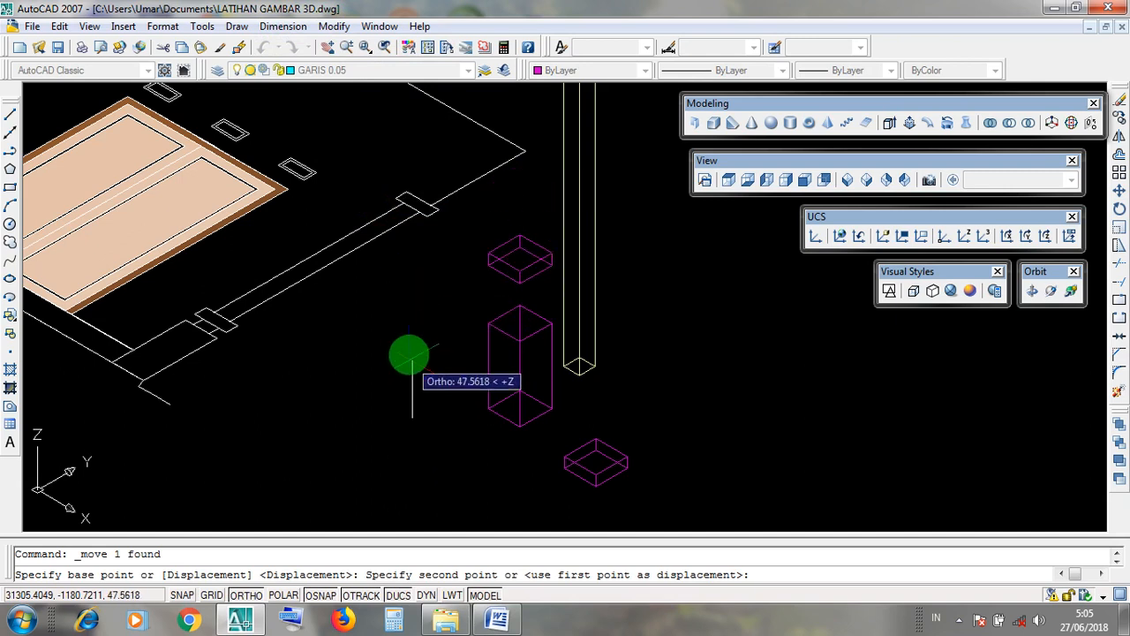
click(241, 595)
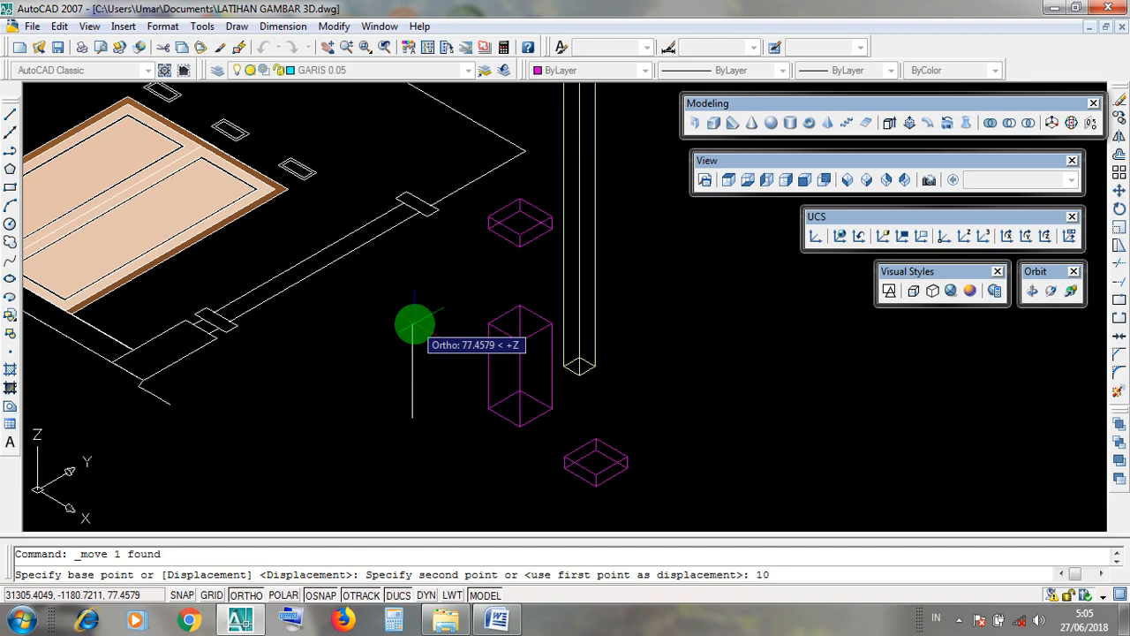
text(10)
key(Return)
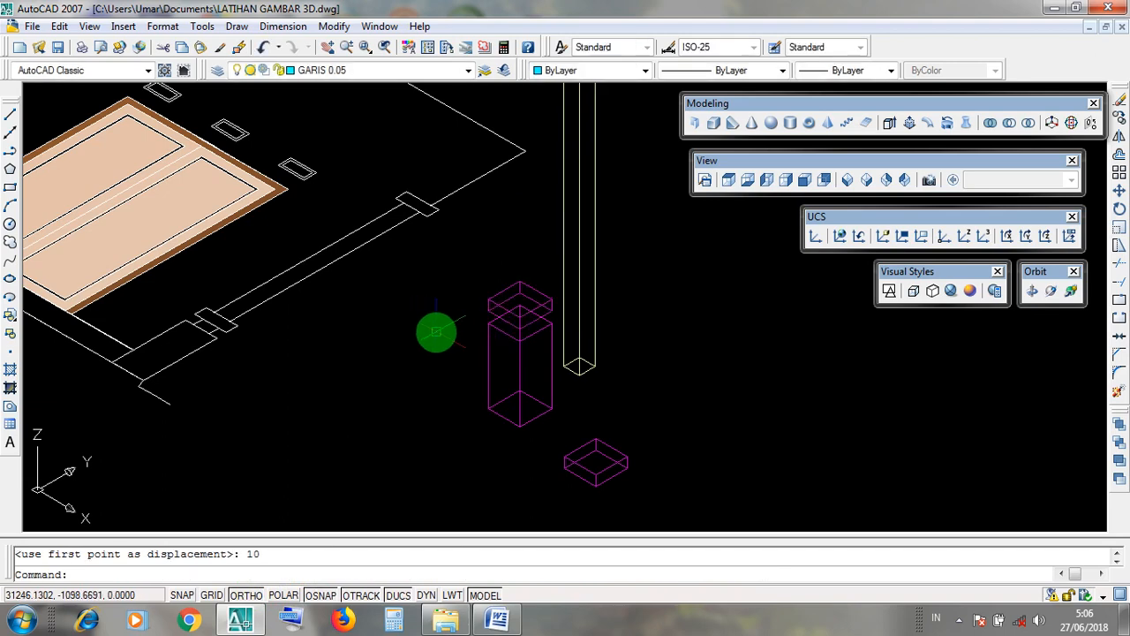
Check whether the raised cap and the tall magenta block select as separate solids
scroll(528, 318, up, 2)
click(520, 273)
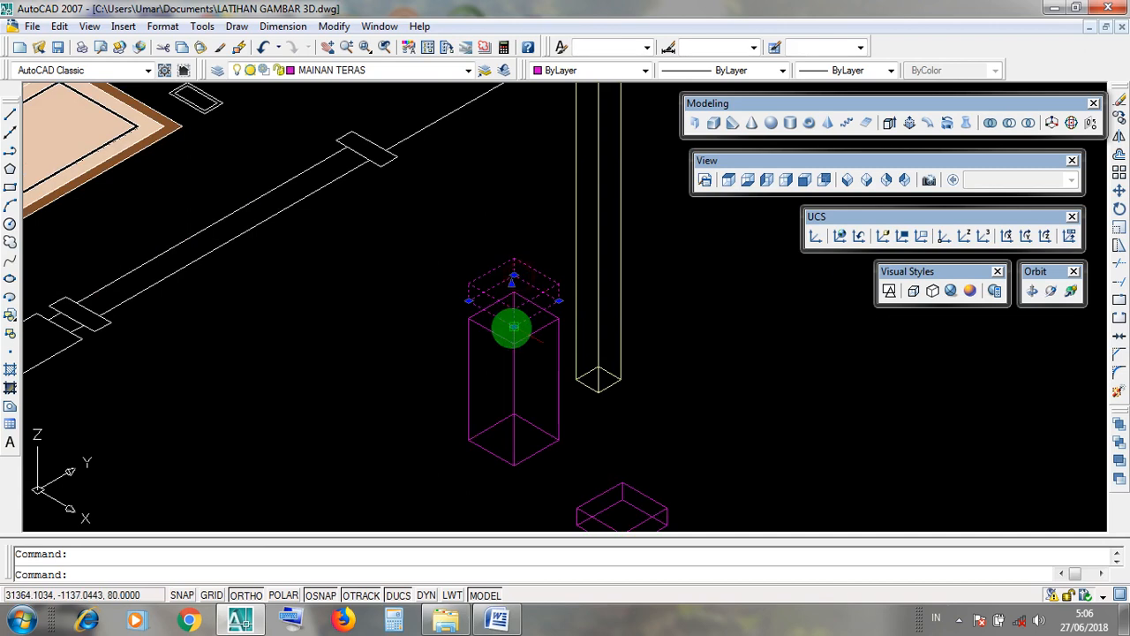
key(Escape)
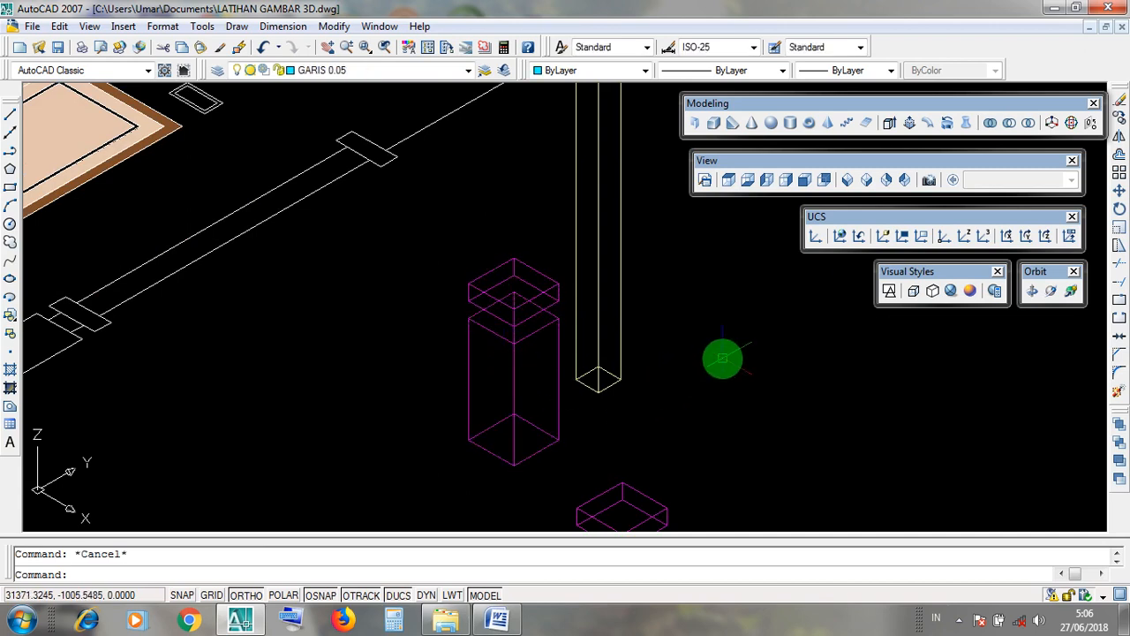
click(519, 422)
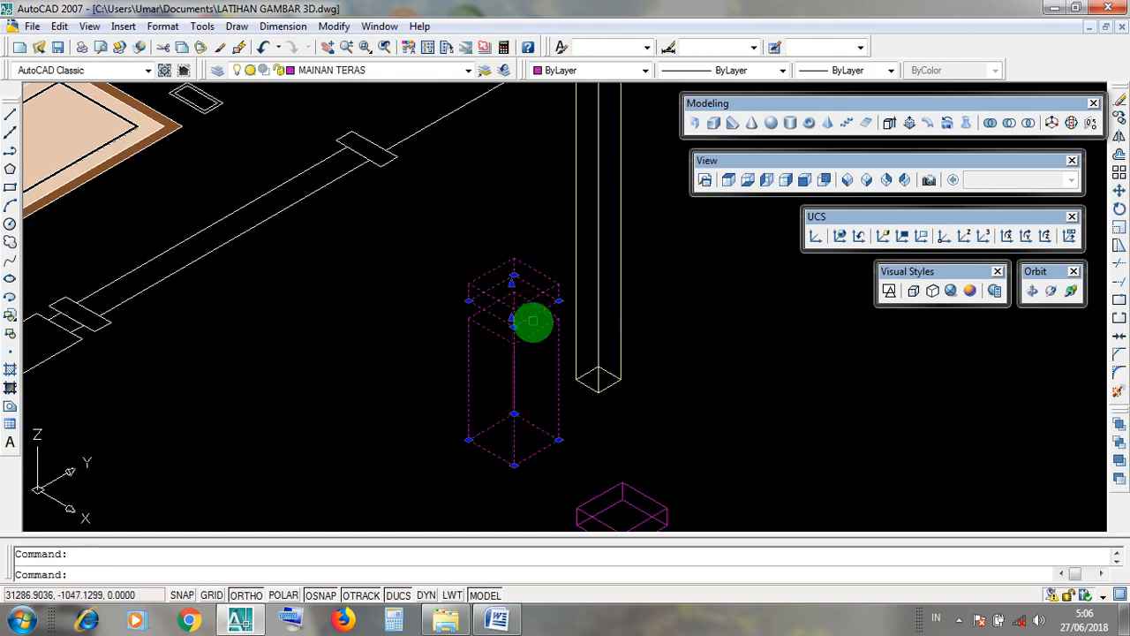
key(Escape)
click(521, 353)
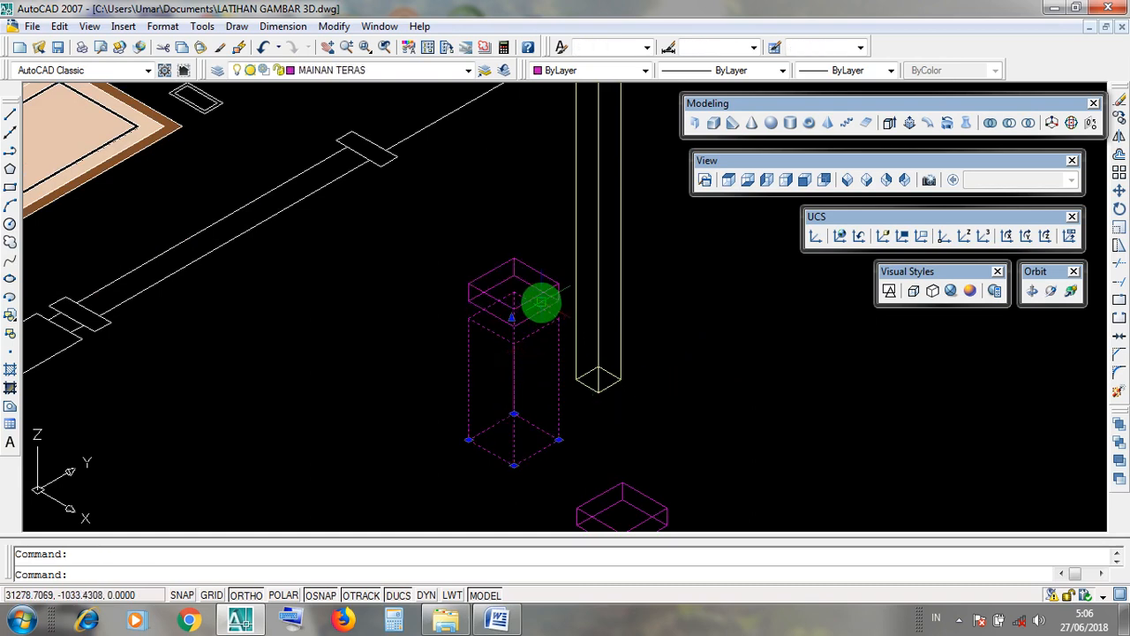
key(Escape)
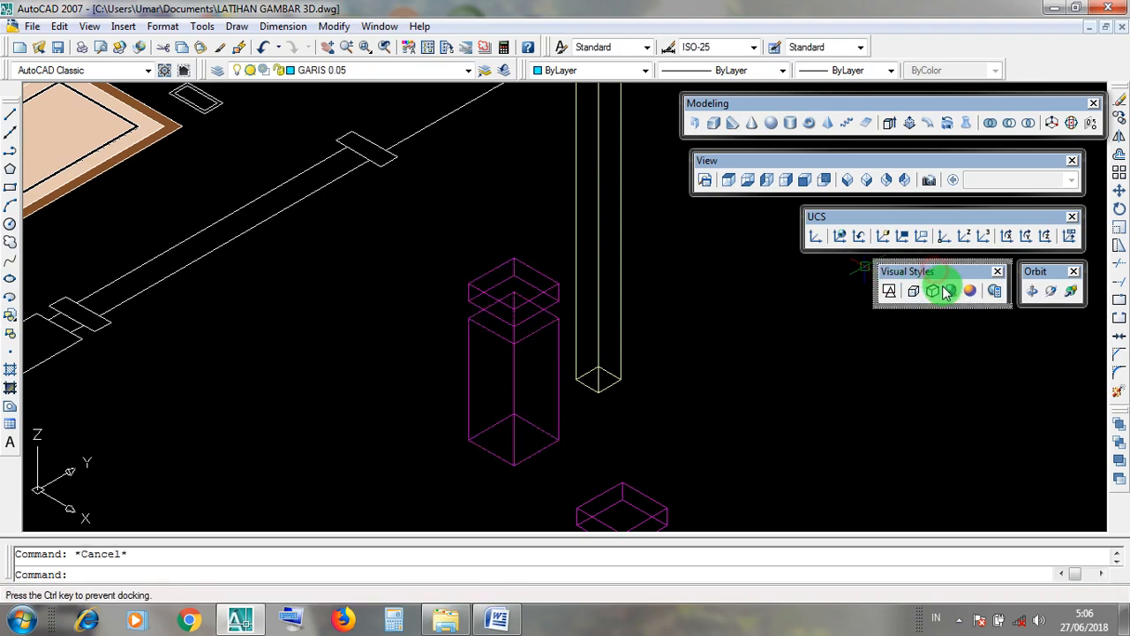
Examine the raised cap and the tall magenta block in the Realistic visual style
click(951, 292)
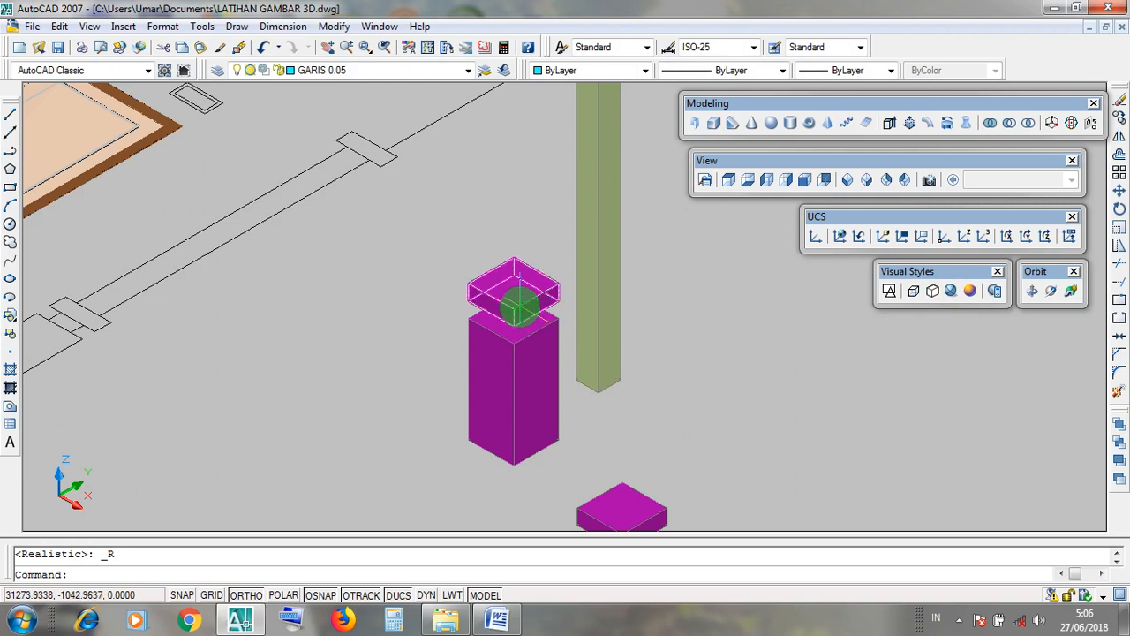
click(518, 317)
key(Escape)
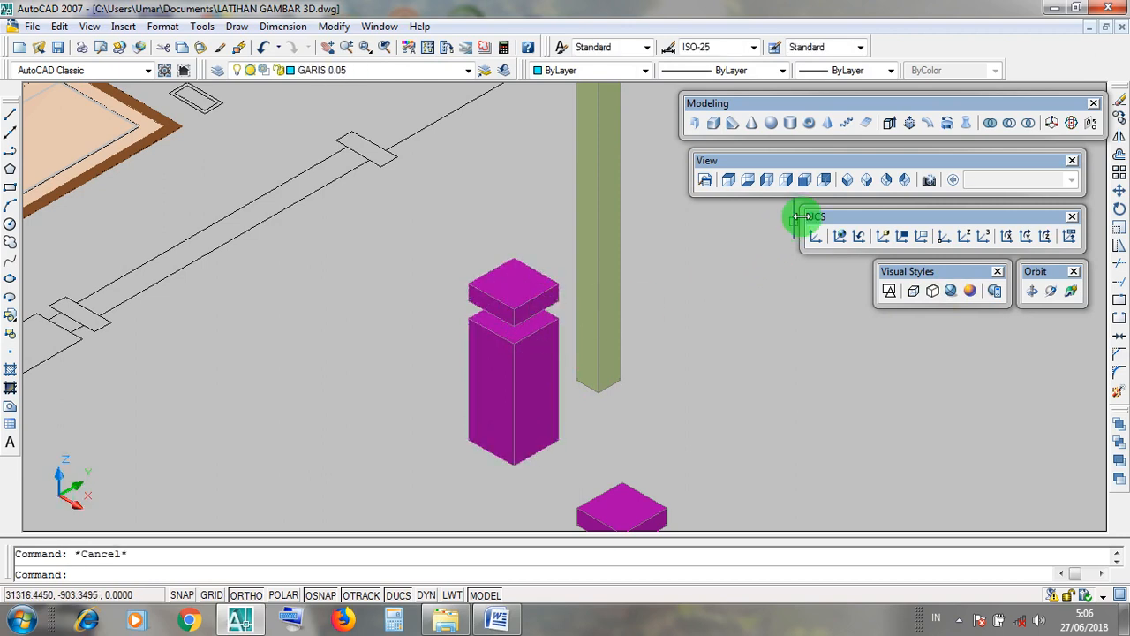
click(740, 108)
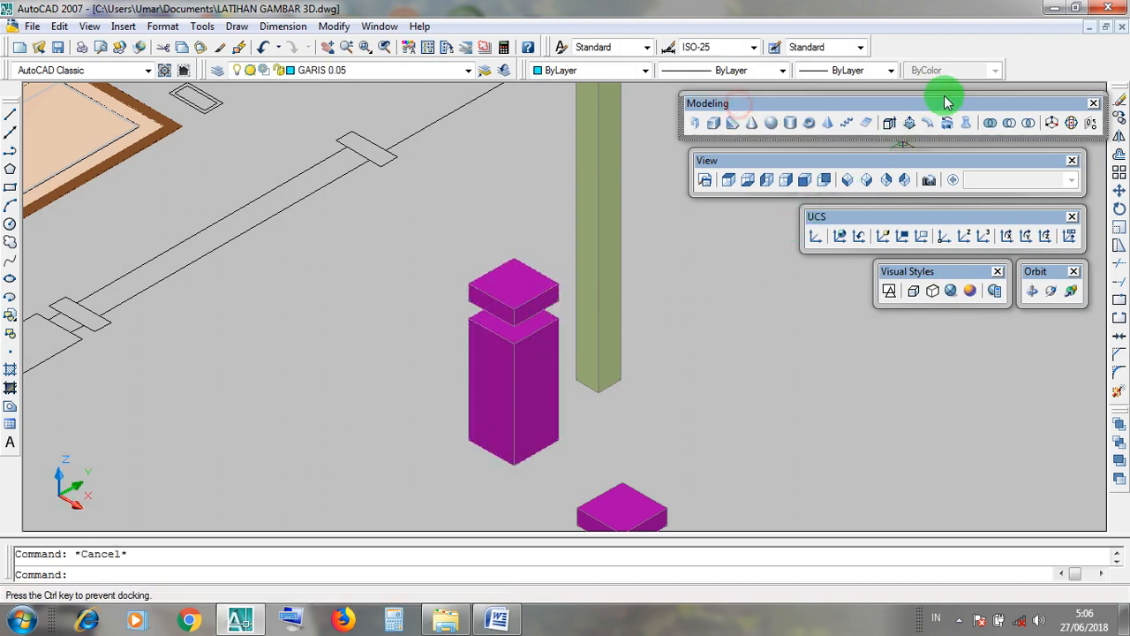
click(990, 123)
drag(721, 104, 932, 124)
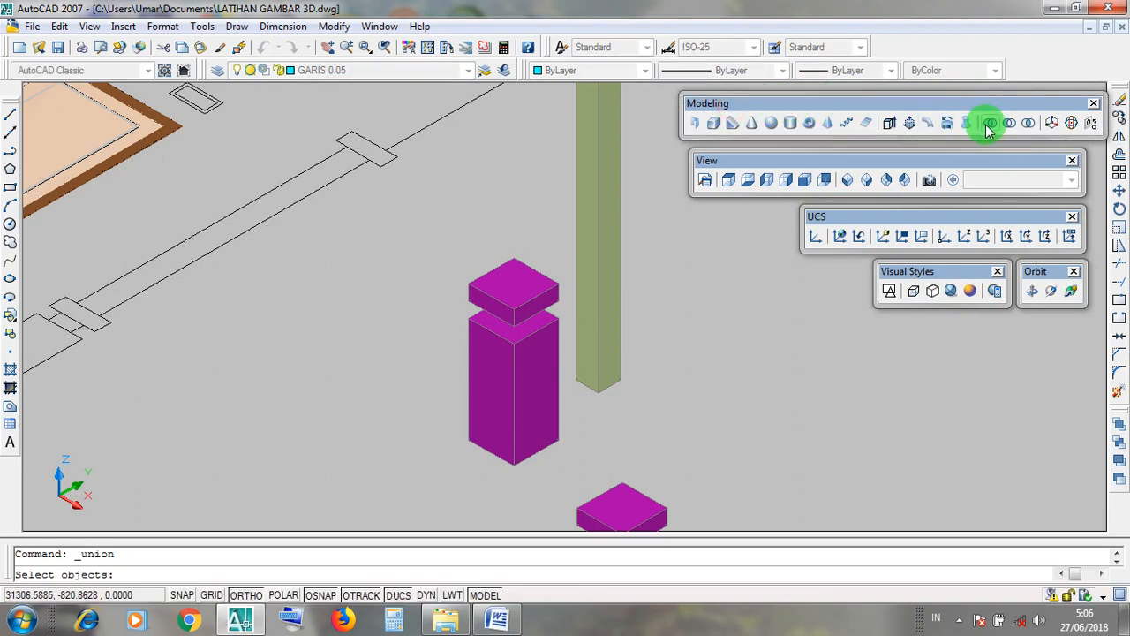
key(Escape)
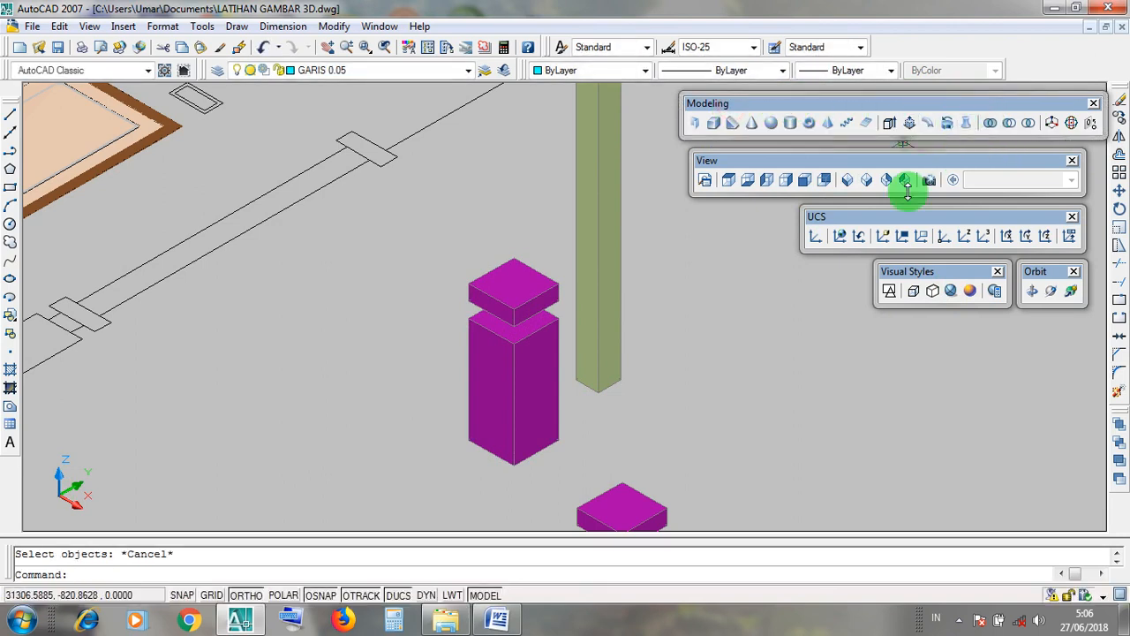
Return to the 2D wireframe style and read through the UNION instructions in the Word notes
drag(890, 275, 890, 276)
click(890, 291)
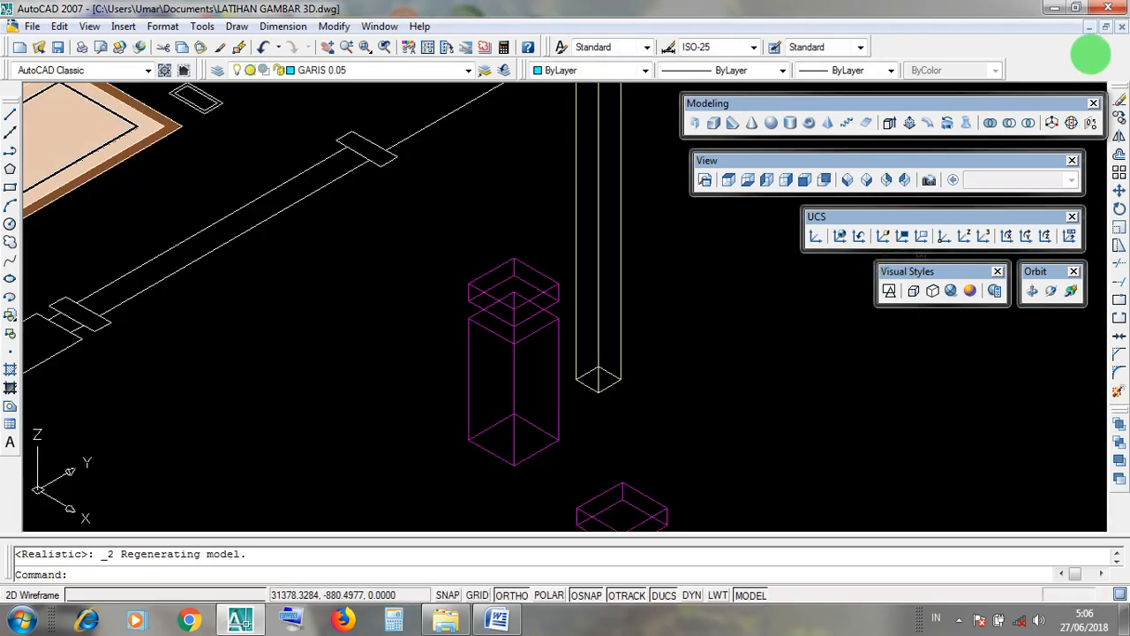
click(1051, 11)
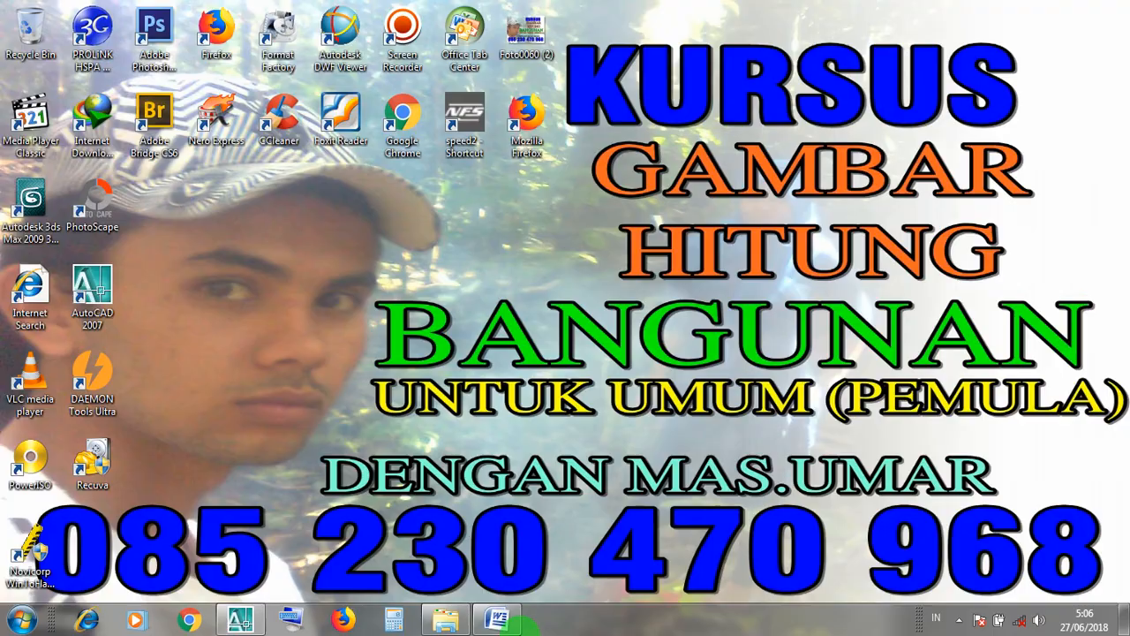
click(500, 623)
click(487, 129)
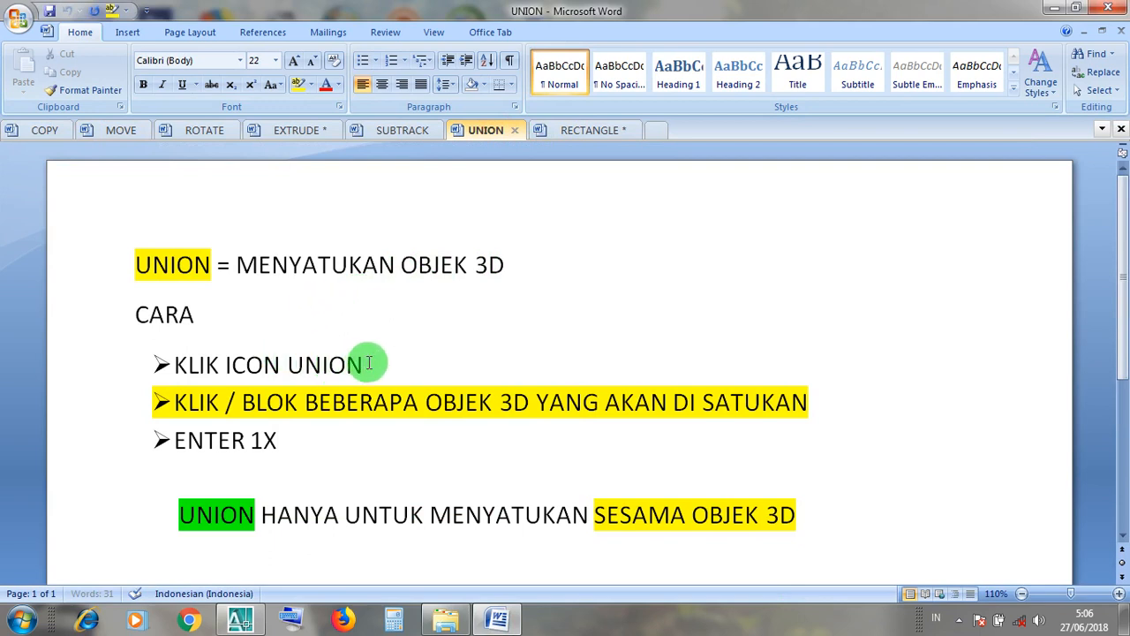
drag(369, 363, 176, 367)
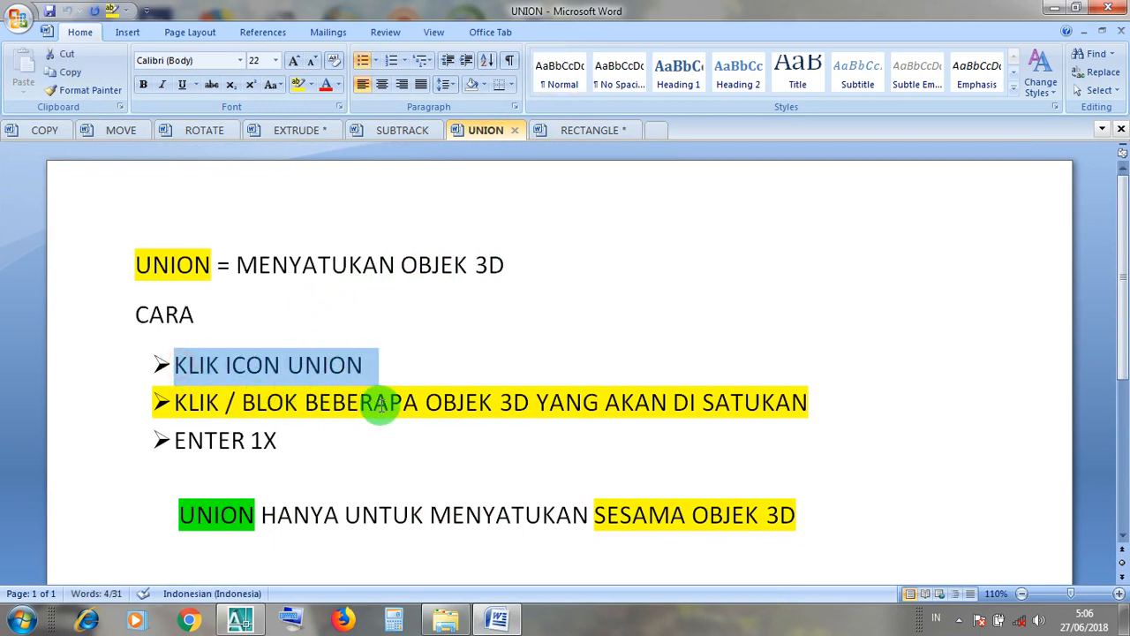
click(711, 402)
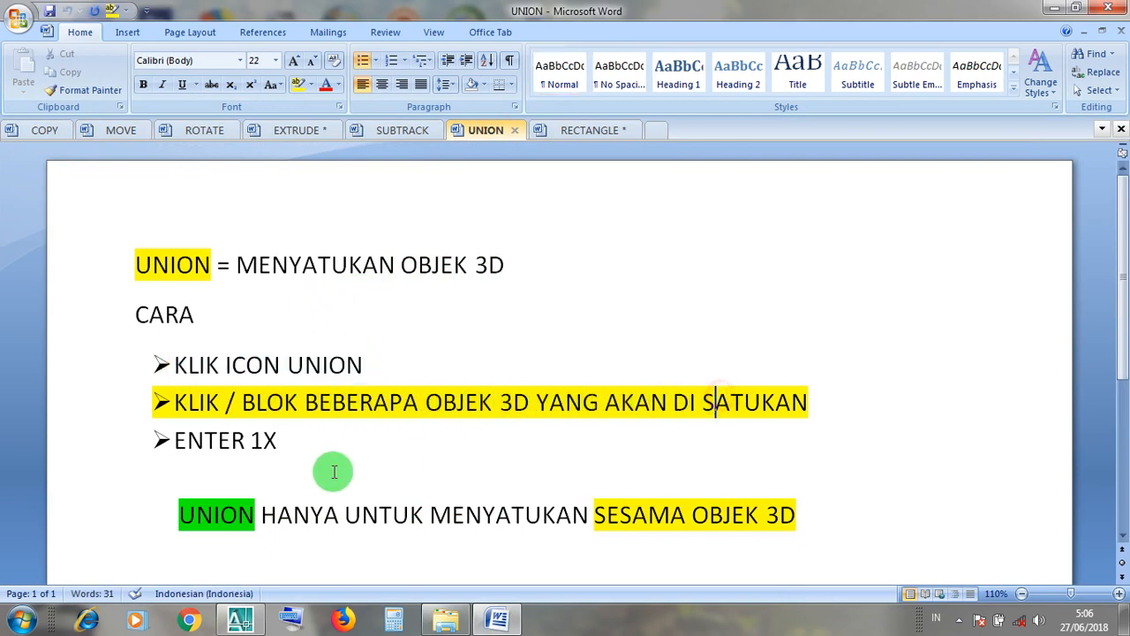
click(284, 446)
click(1055, 8)
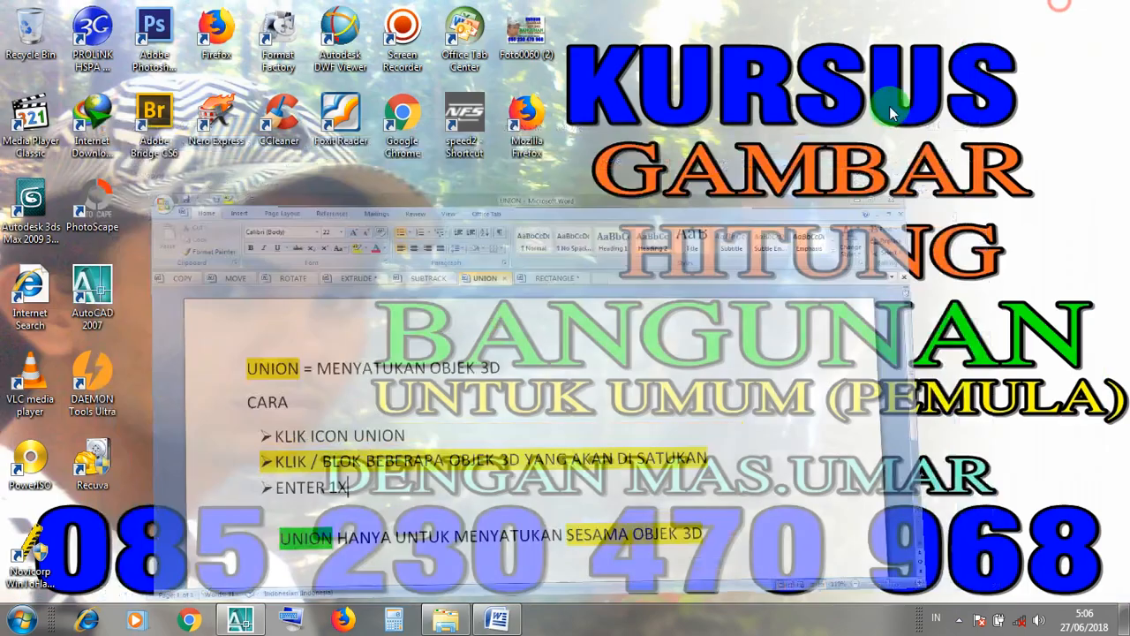
In the AutoCAD drawing, unite the raised cap and the tall magenta block into one solid with Union
click(264, 617)
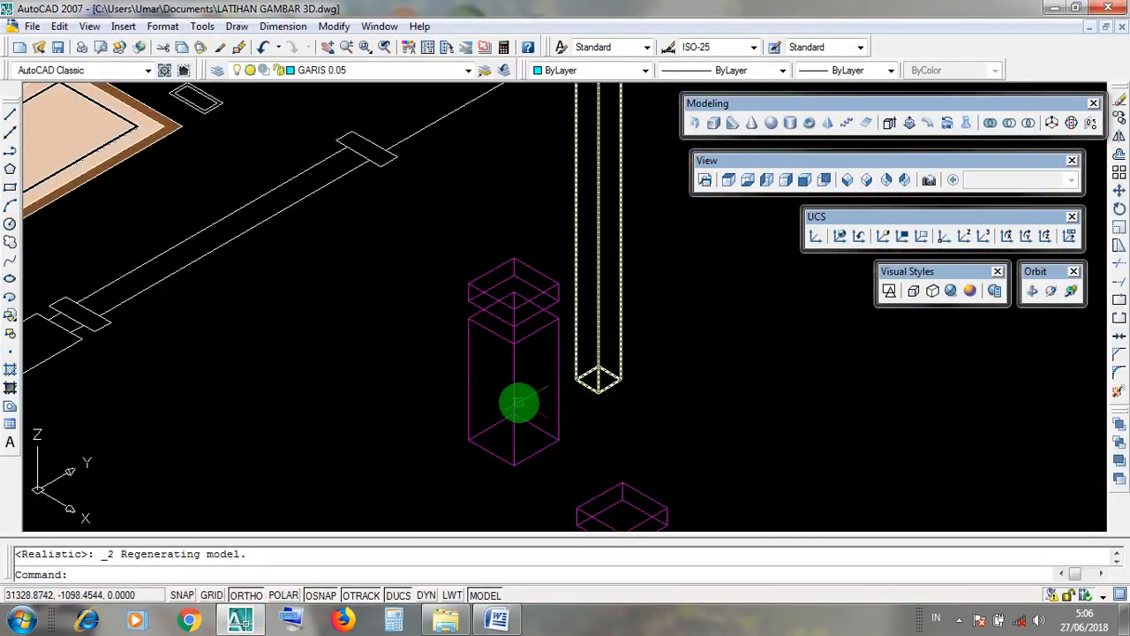
key(Escape)
scroll(658, 409, down, 5)
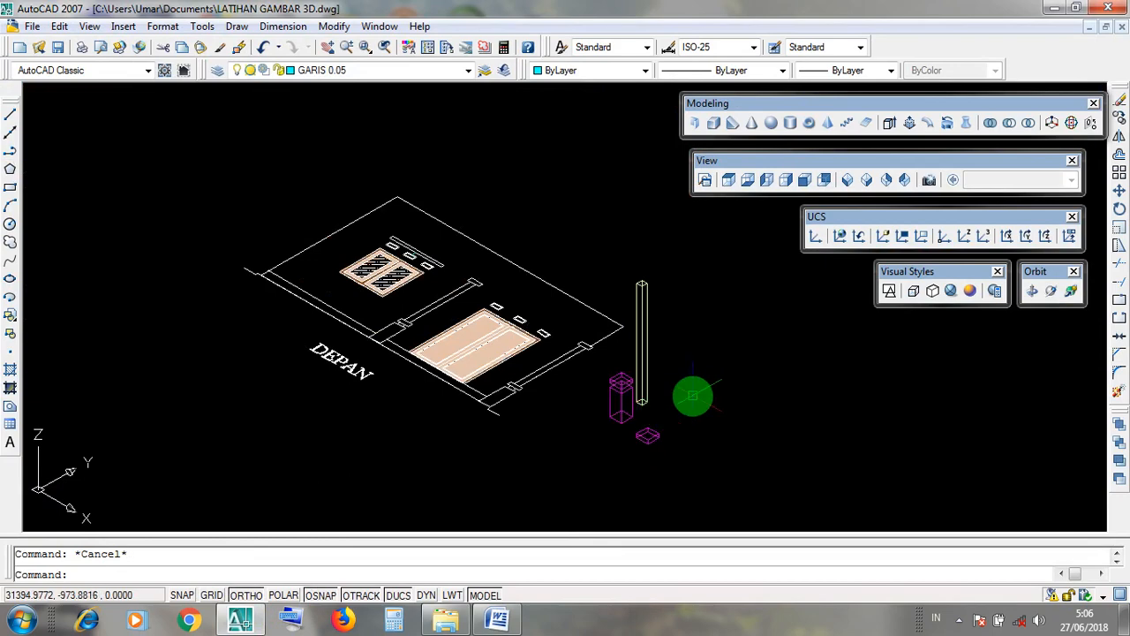
scroll(693, 396, up, 5)
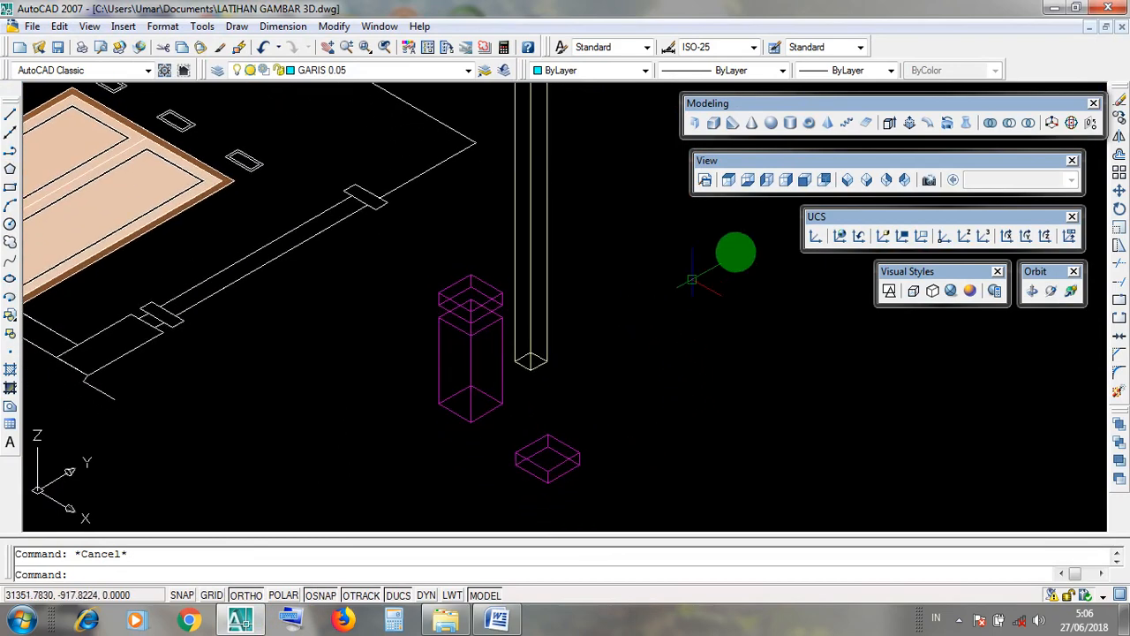
click(990, 124)
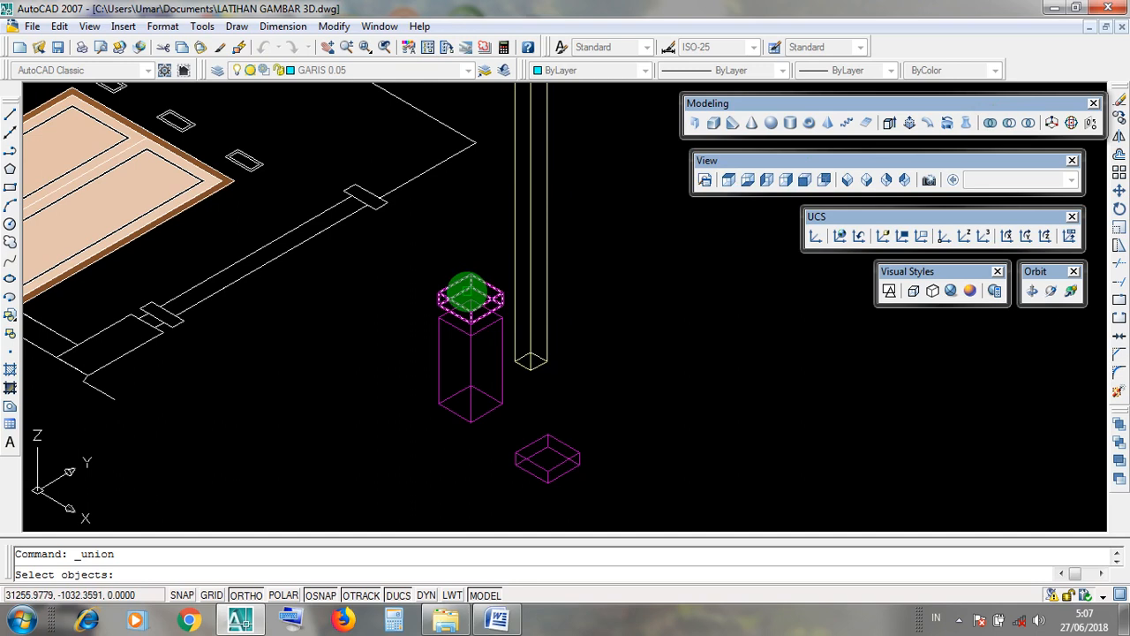
click(468, 293)
click(468, 346)
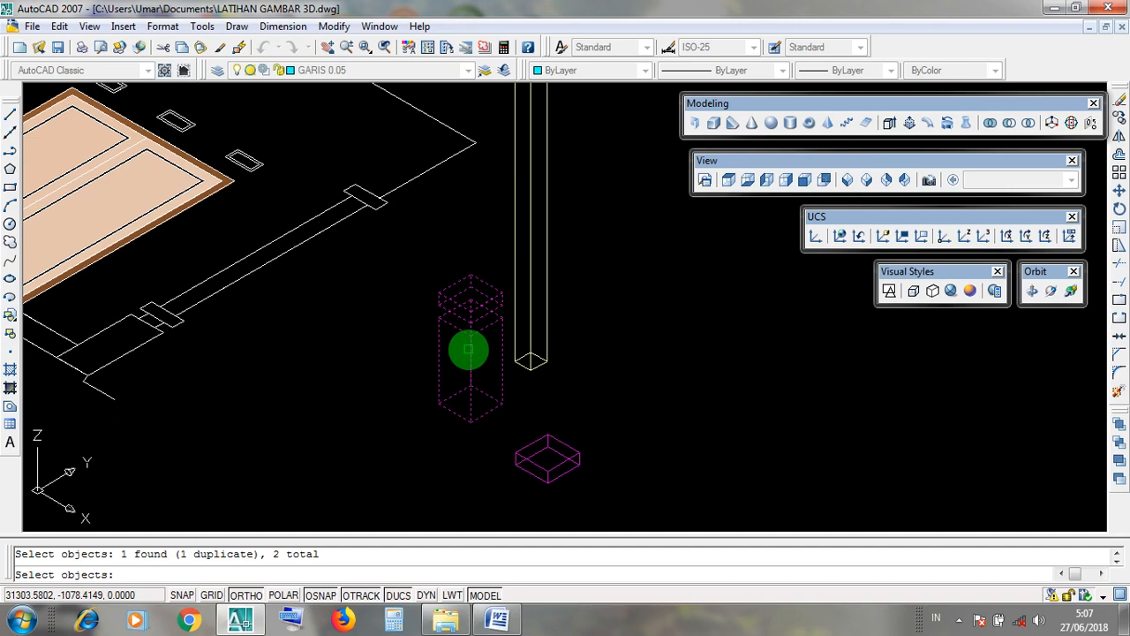
key(Return)
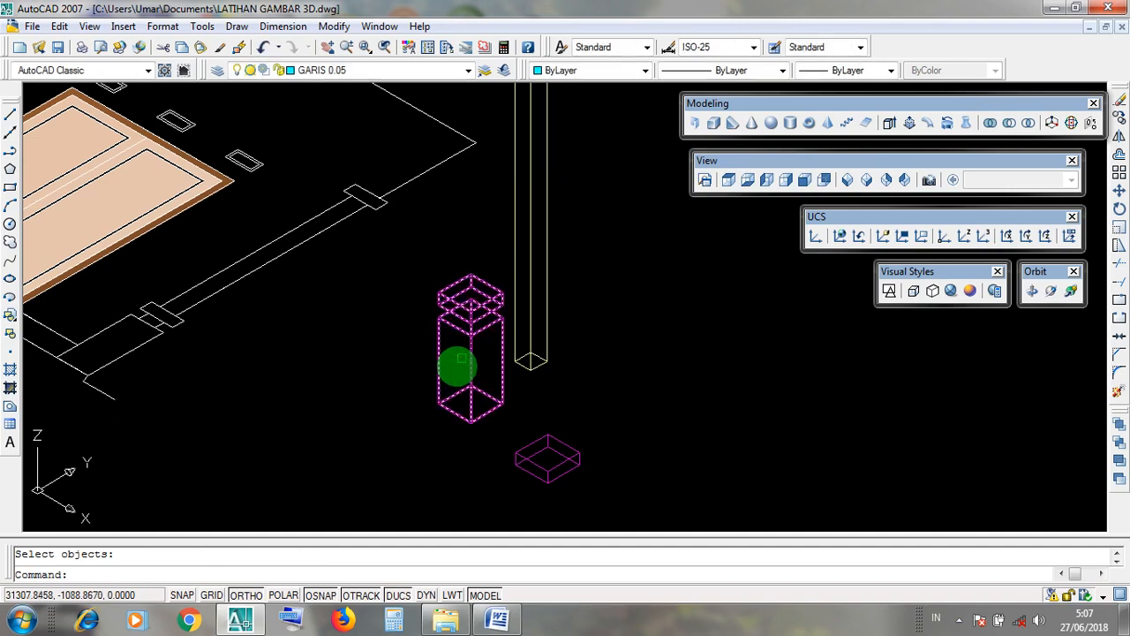
Check whether the united cap and tall magenta block select together as one solid
click(446, 402)
scroll(447, 399, up, 2)
key(Escape)
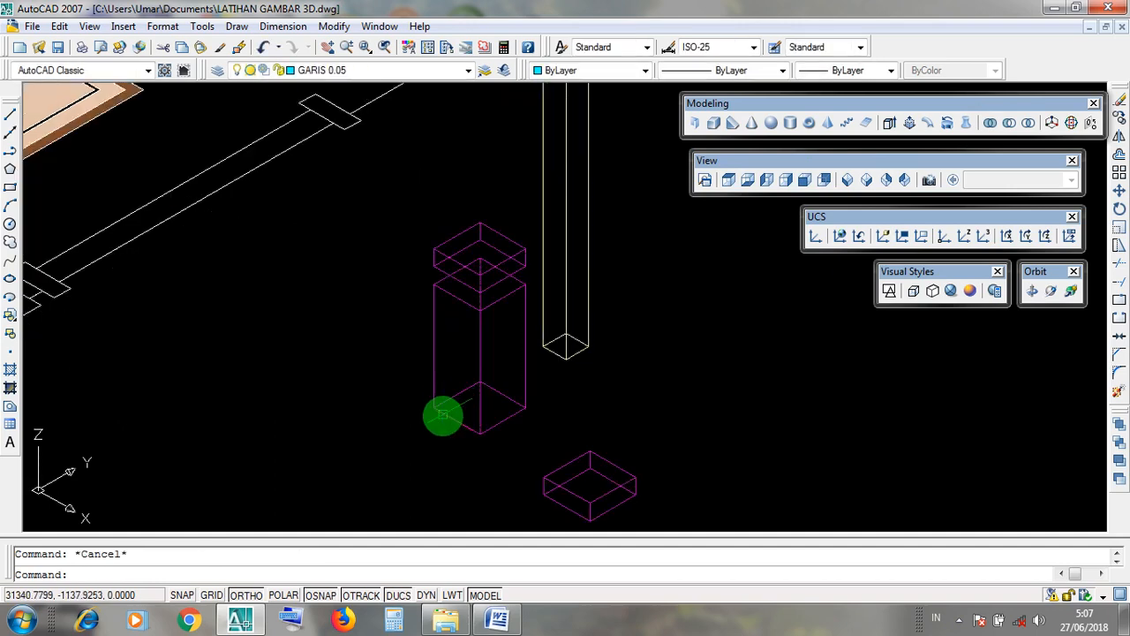
click(451, 418)
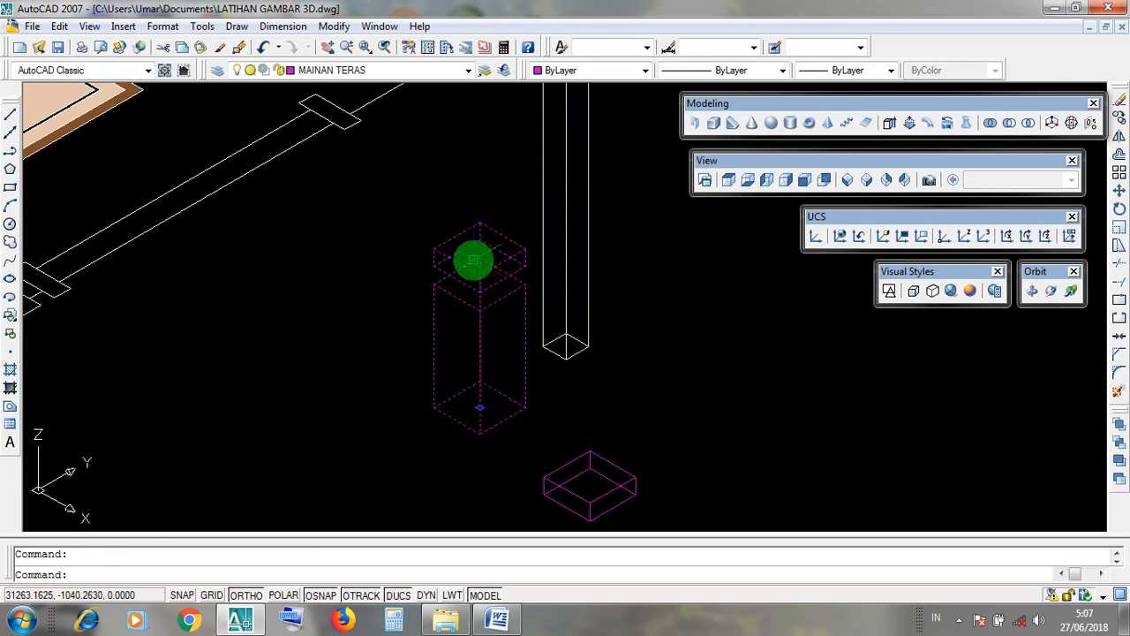
key(Escape)
click(495, 228)
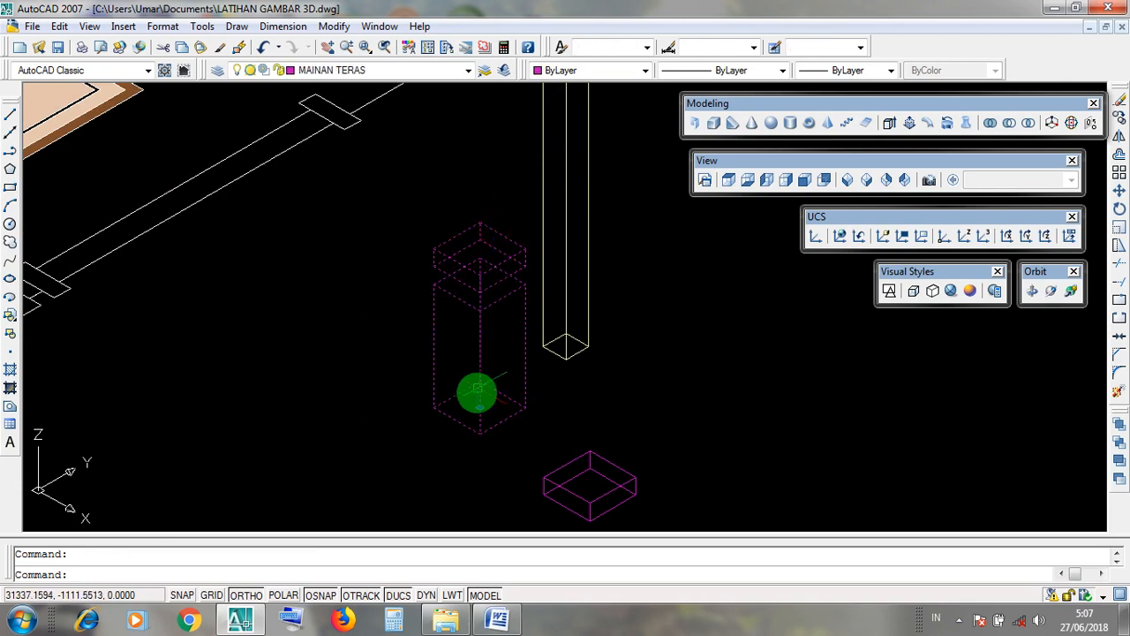
key(Escape)
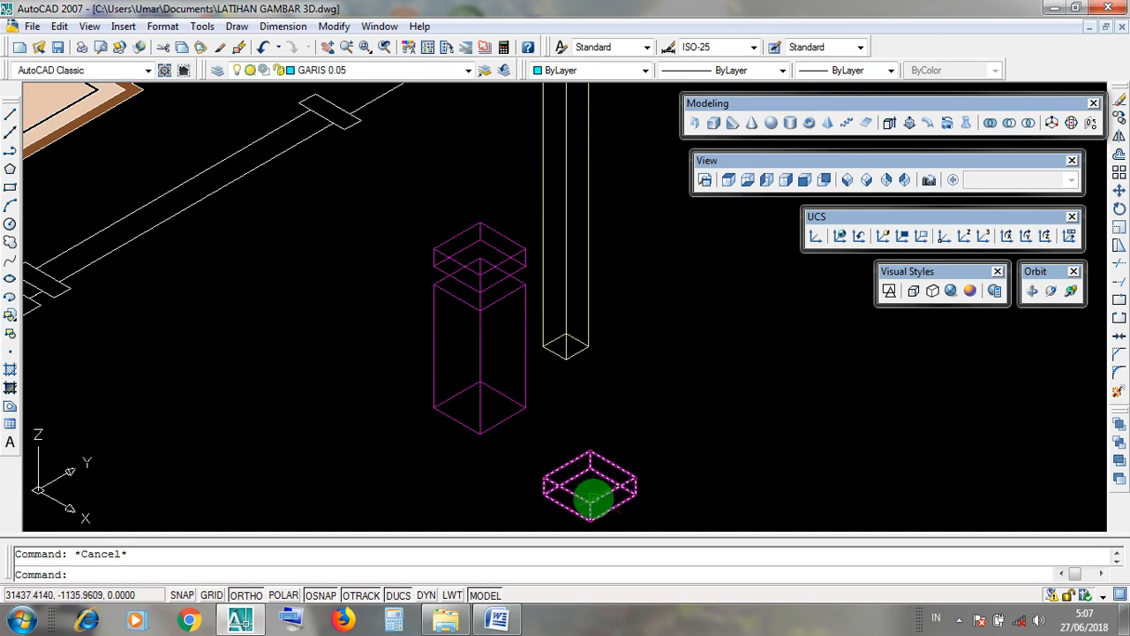
Check how the small flat magenta block beside the united solid selects on its own
click(594, 494)
click(656, 491)
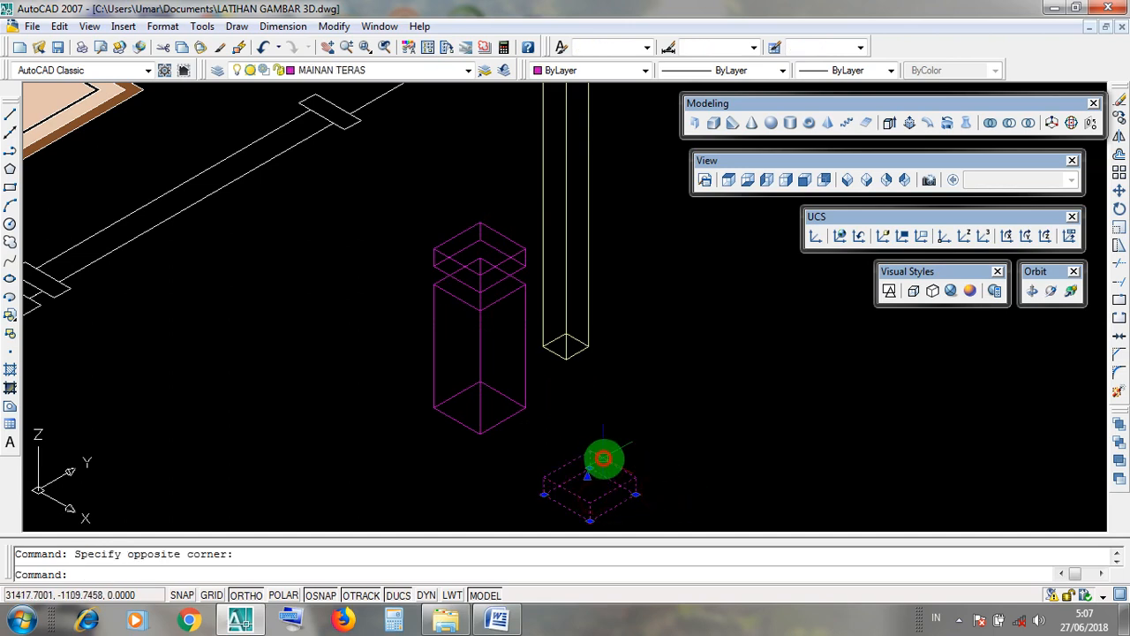
key(Escape)
click(606, 486)
key(Escape)
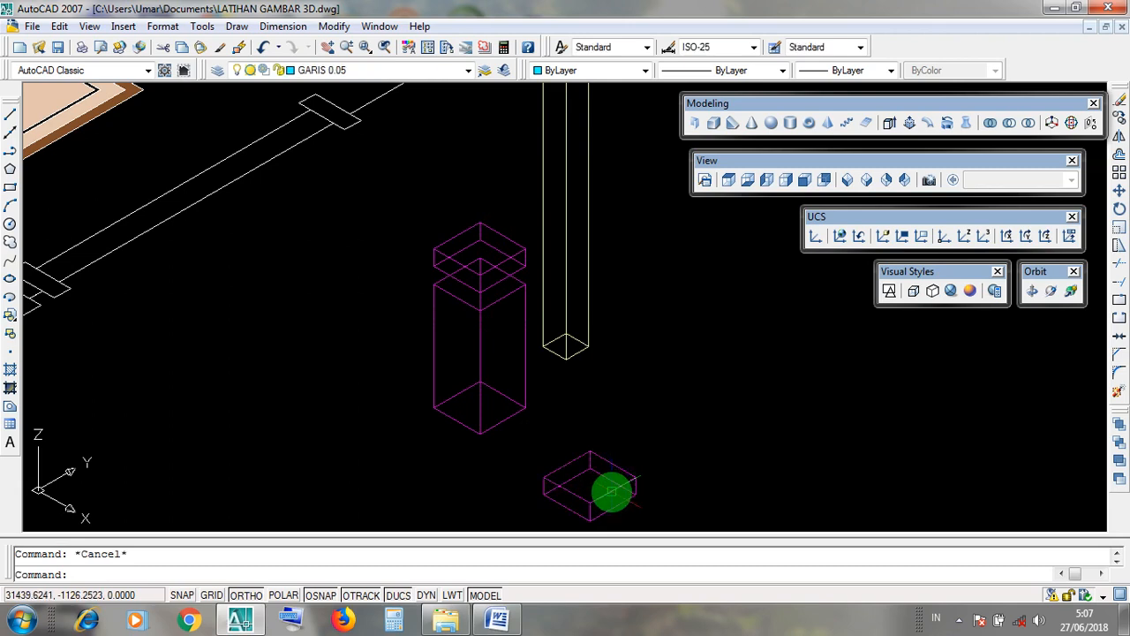
key(Escape)
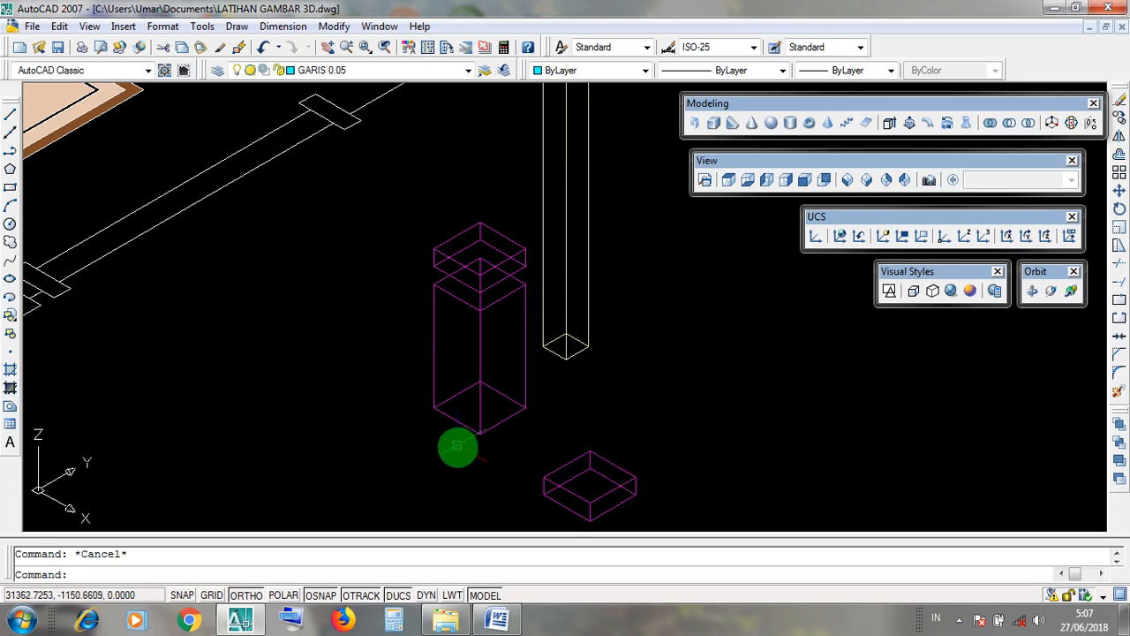
Select the united magenta solid and the tall yellow post to compare them, and clear the selection
click(454, 434)
click(419, 365)
click(586, 350)
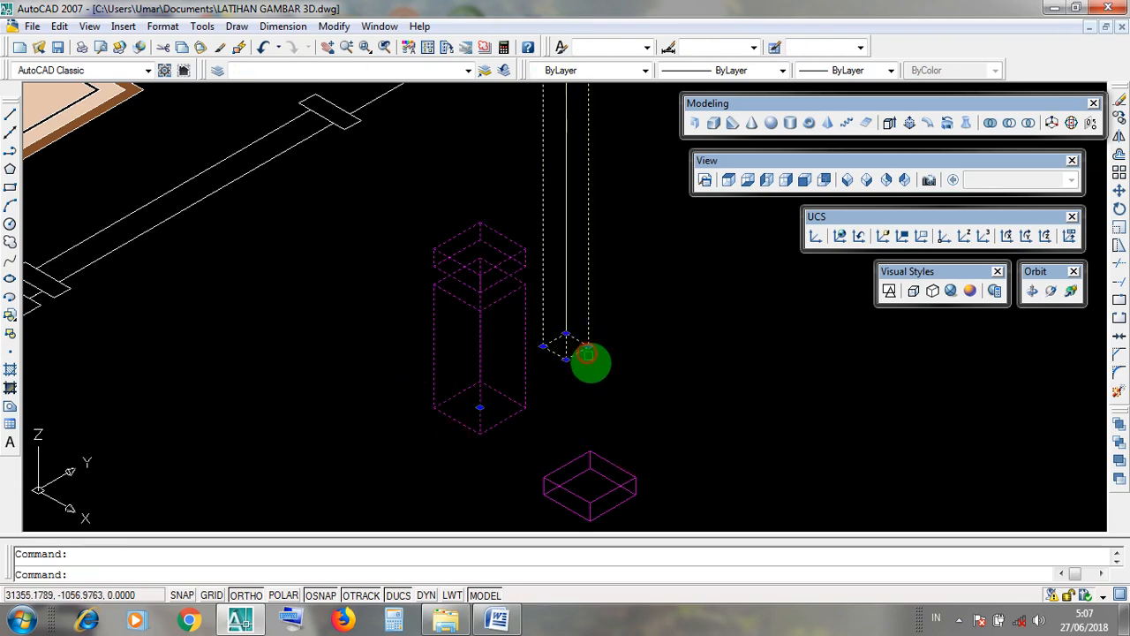
scroll(590, 364, down, 3)
scroll(594, 357, up, 3)
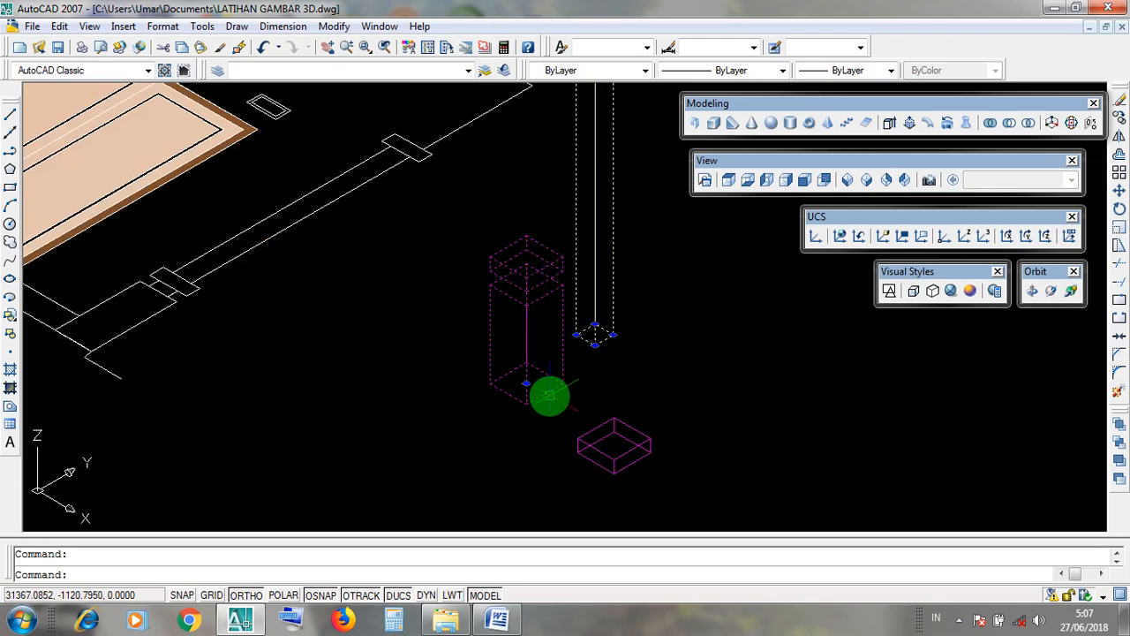
key(Escape)
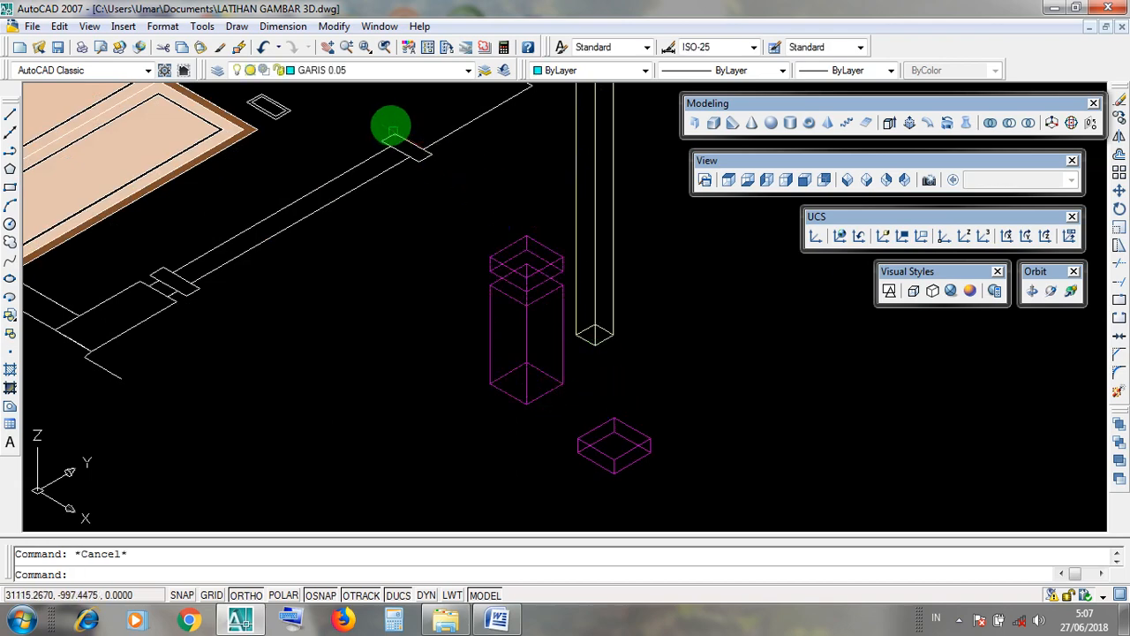
click(335, 27)
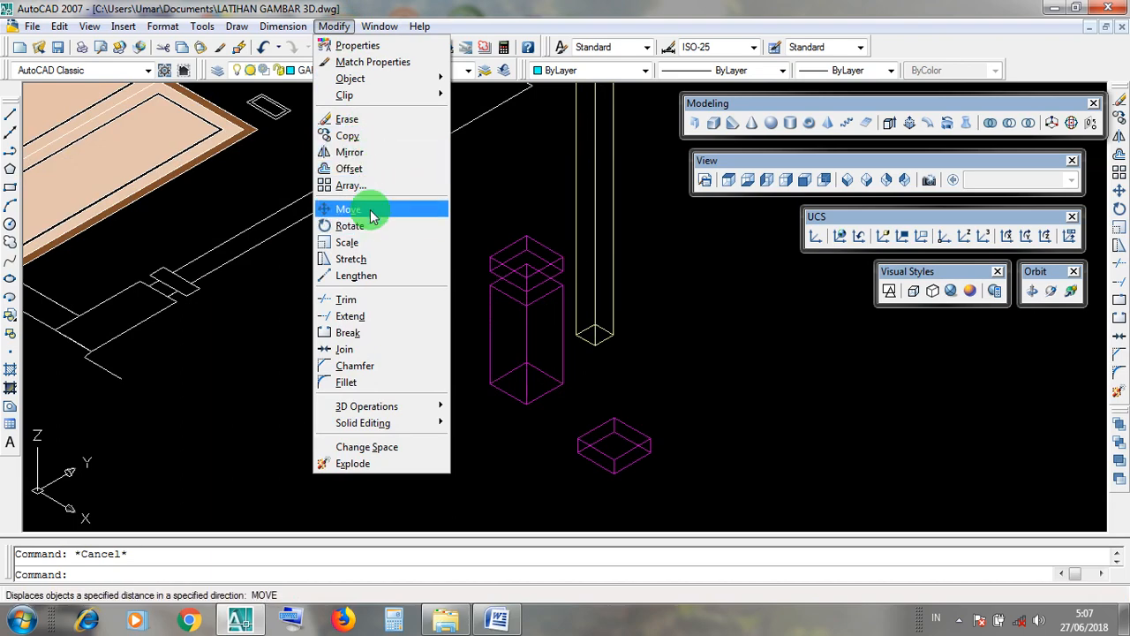
click(731, 326)
click(716, 312)
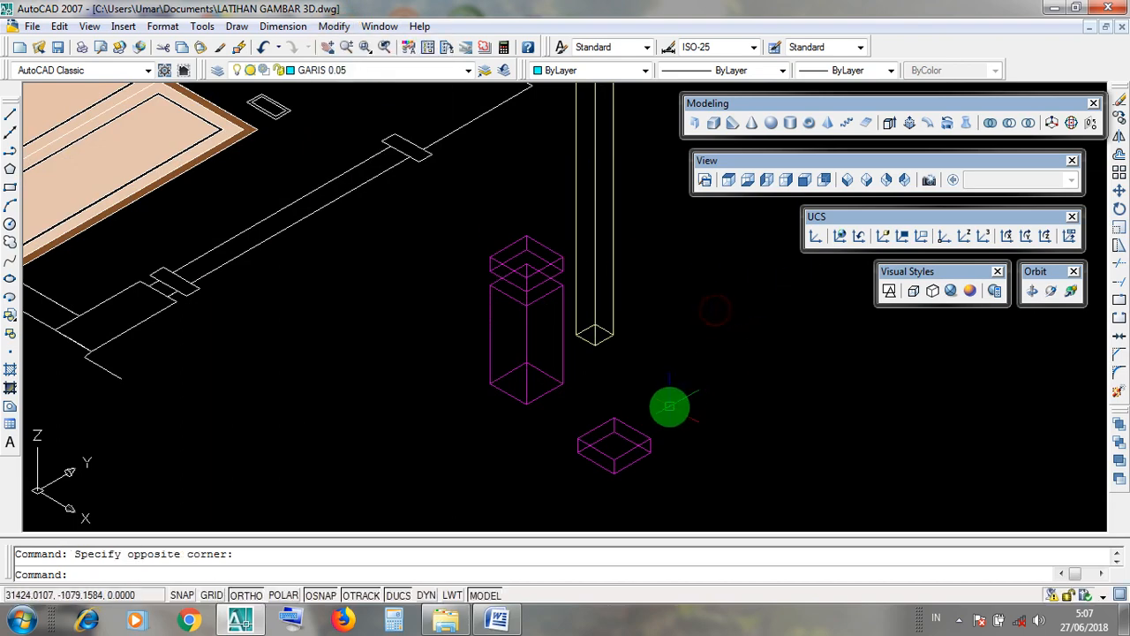
scroll(671, 406, down, 5)
middle_drag(696, 372, 659, 401)
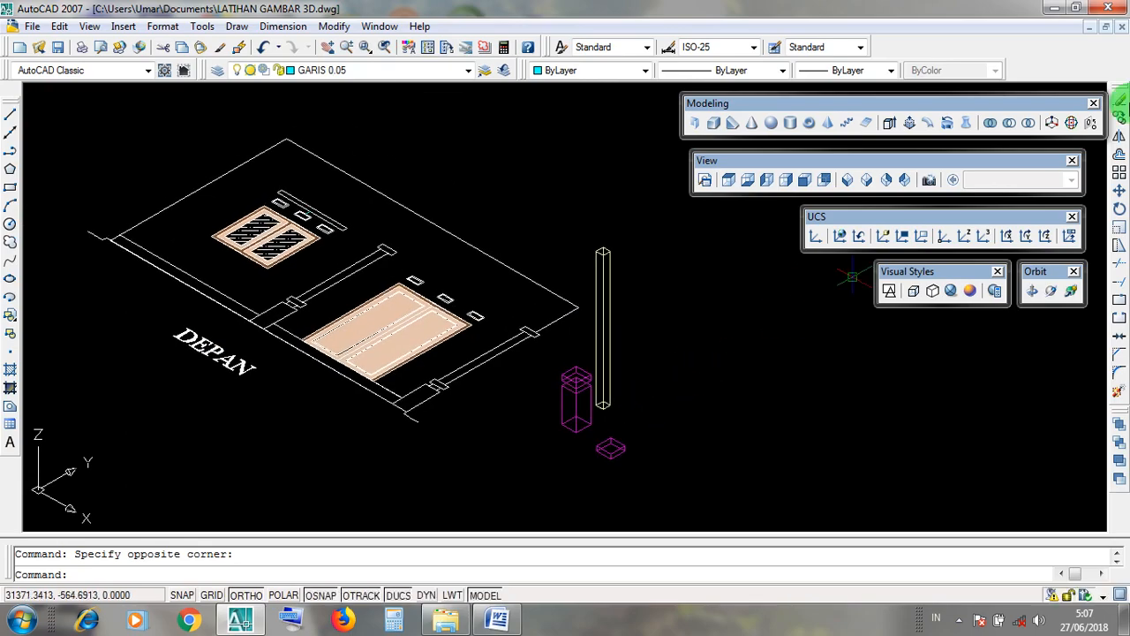
Switch to the Word notes and read through the second method (CARA 2) in the MOVE document
click(1051, 12)
click(505, 626)
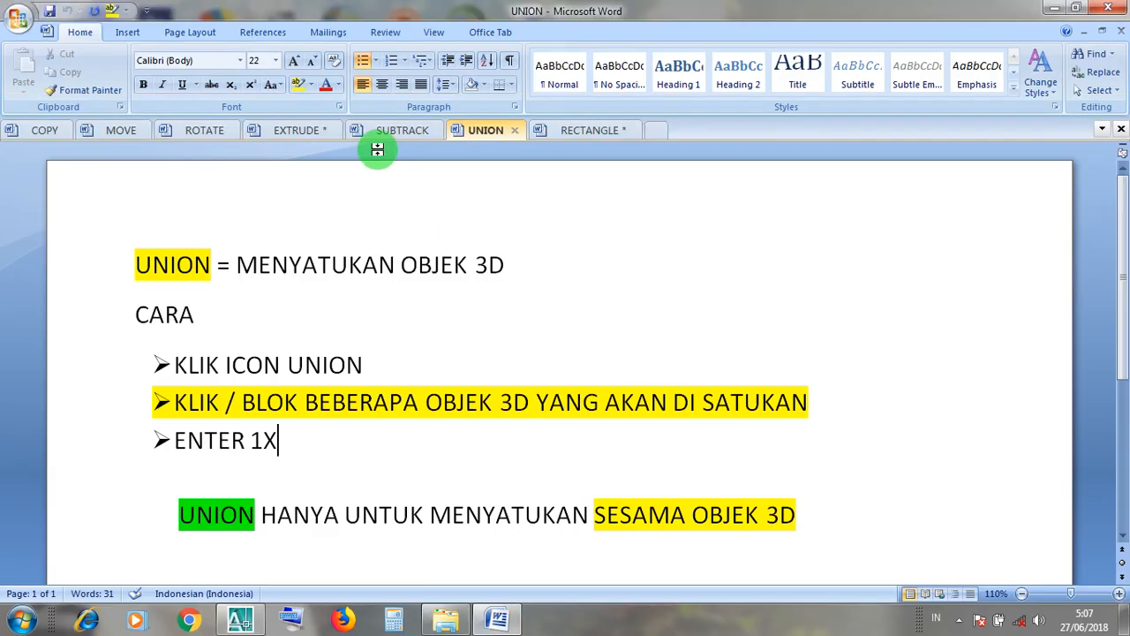
click(140, 134)
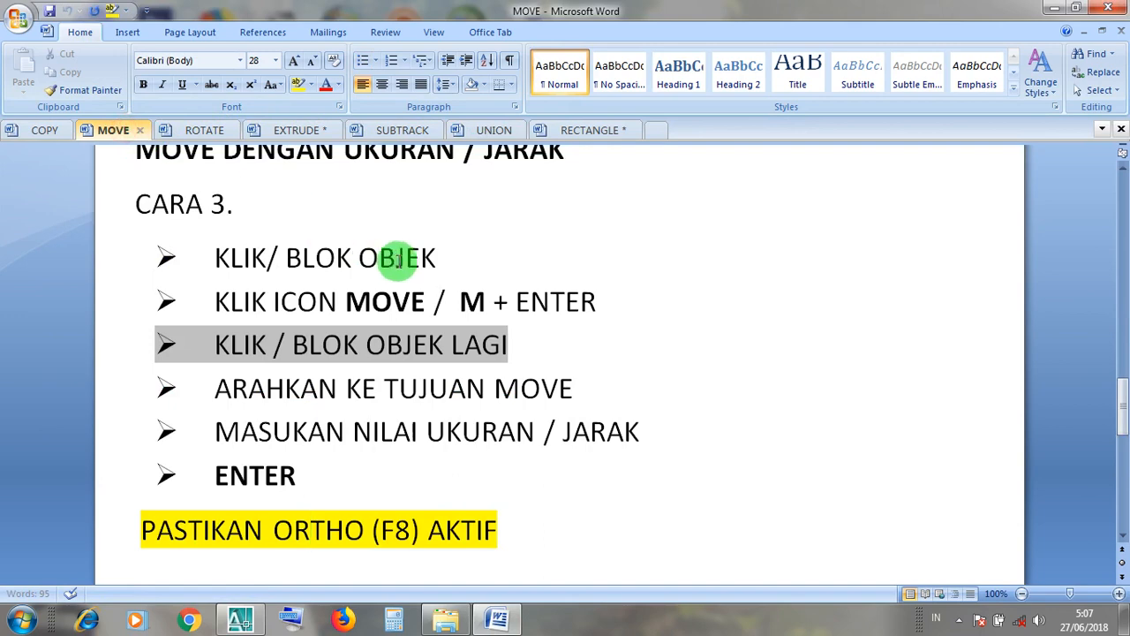
scroll(411, 295, up, 8)
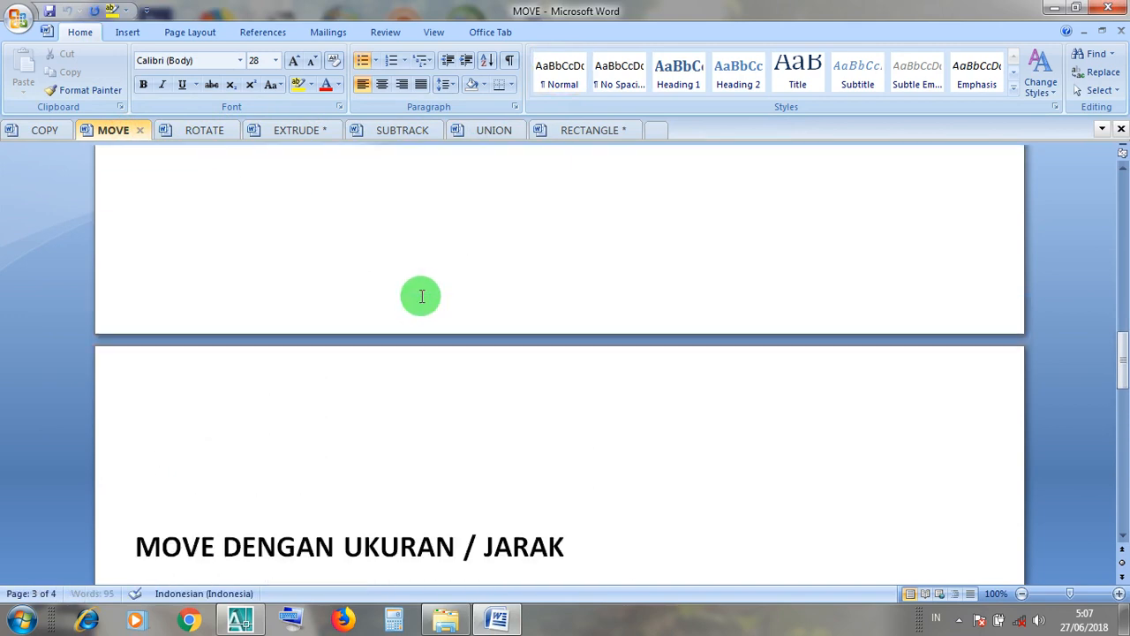
scroll(421, 296, up, 2)
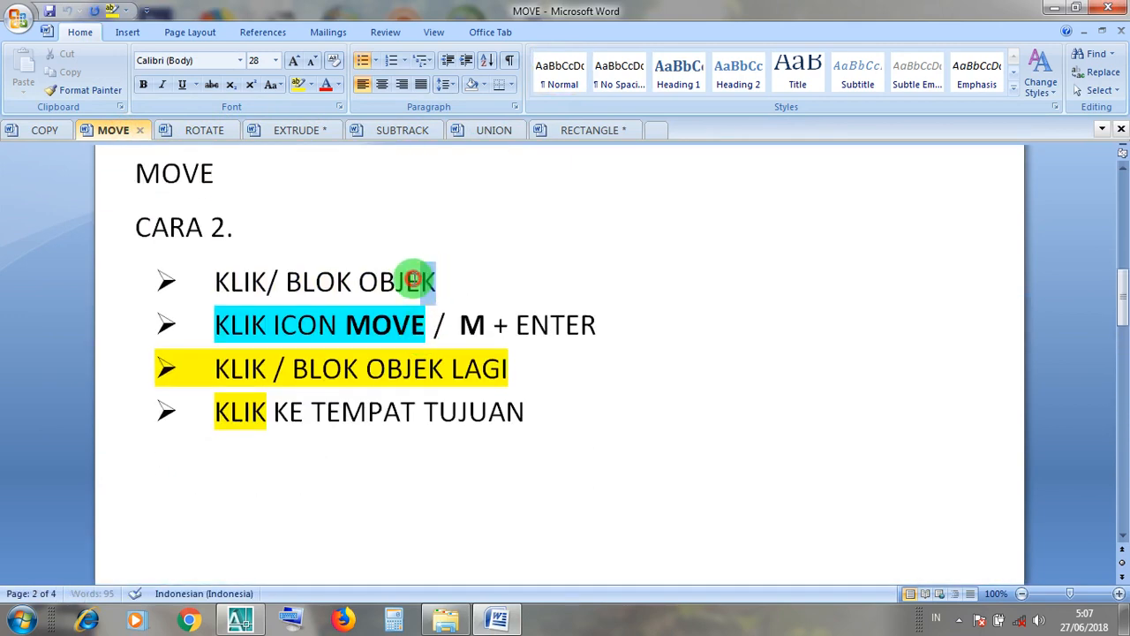
drag(424, 279, 219, 281)
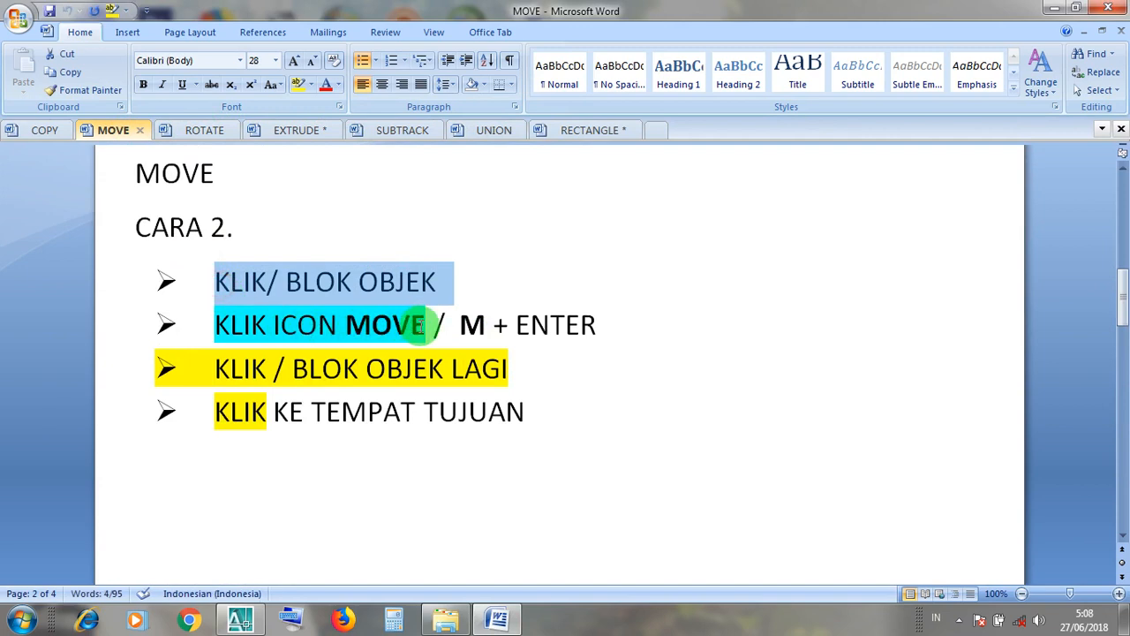
drag(425, 325, 243, 326)
click(455, 327)
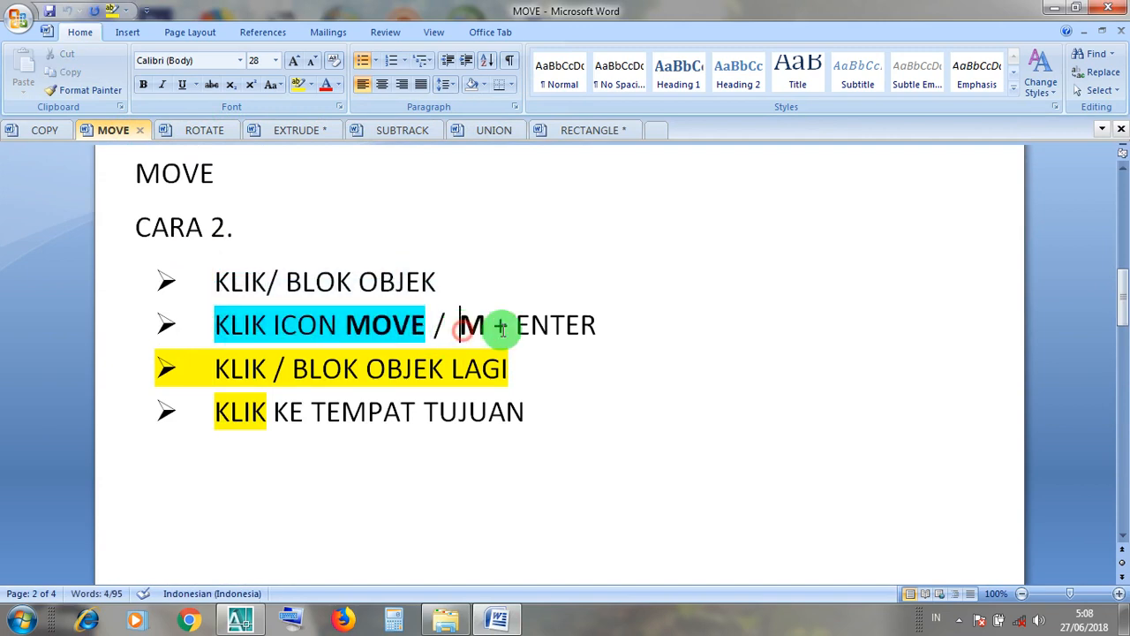
click(413, 411)
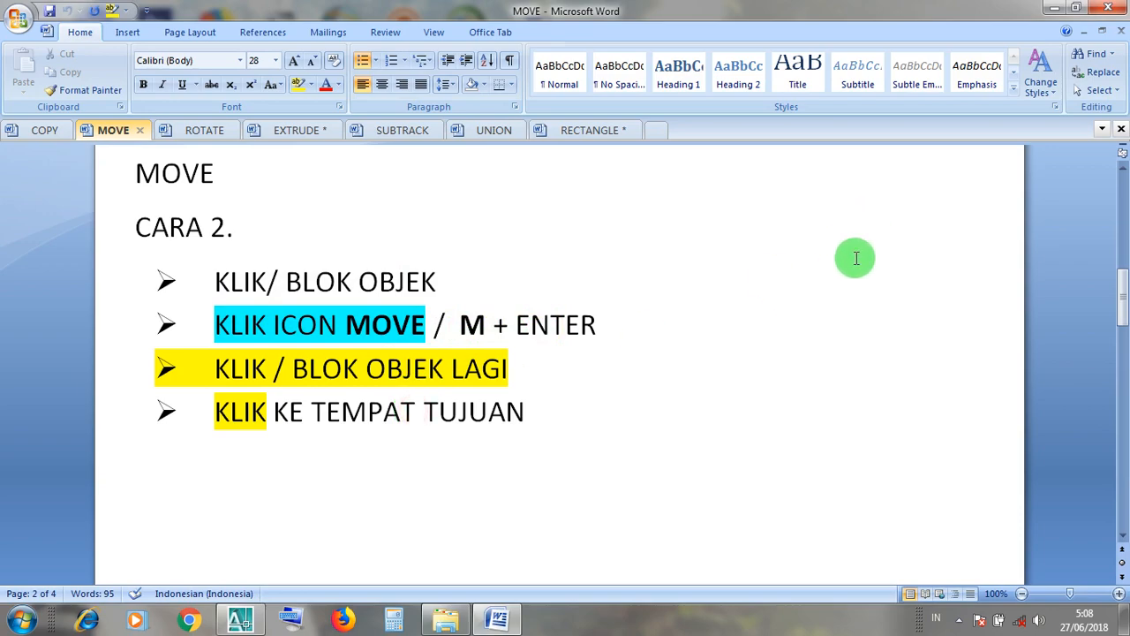
Return to the AutoCAD drawing and display the post parts in the Realistic visual style
click(1052, 14)
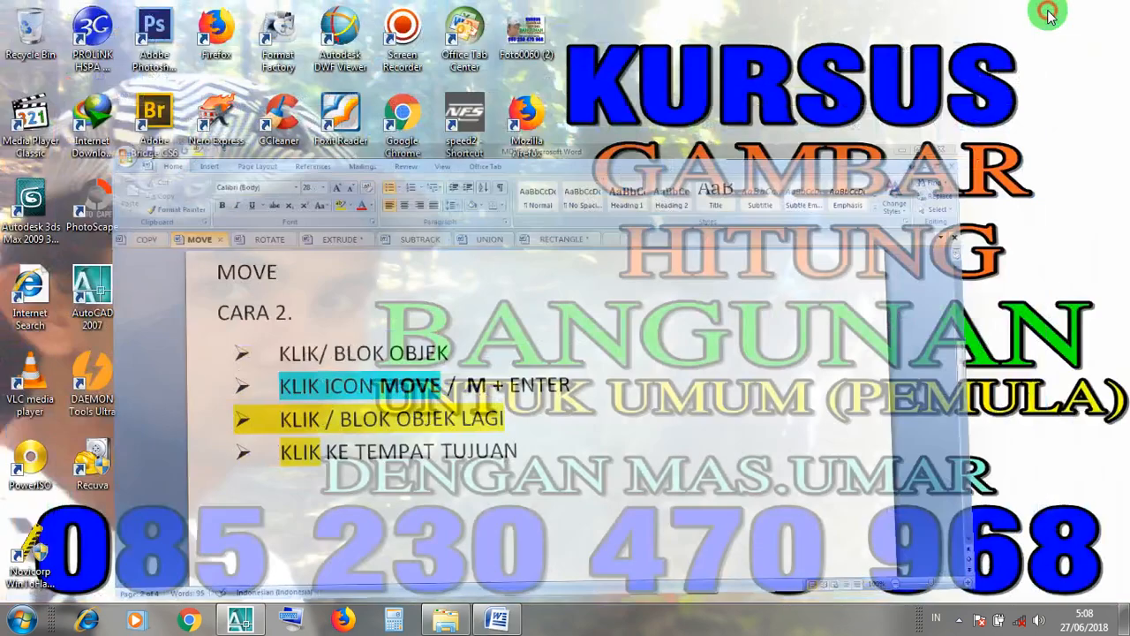
click(237, 623)
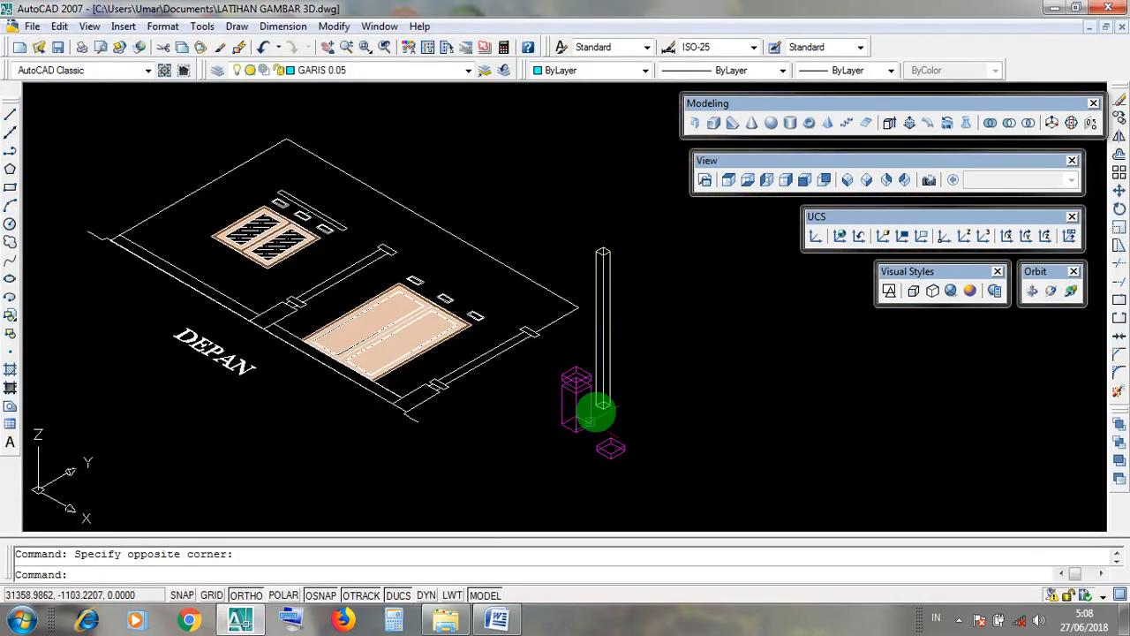
scroll(601, 389, up, 3)
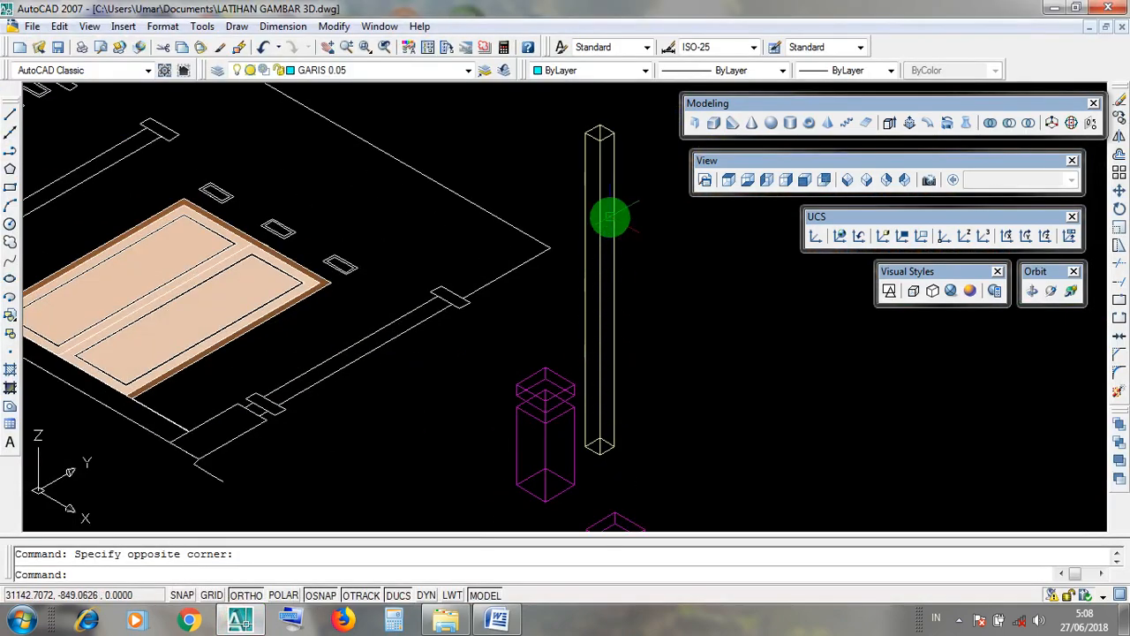
click(952, 290)
Select the tall yellow terrace post and examine it from its base to its top
scroll(598, 348, up, 3)
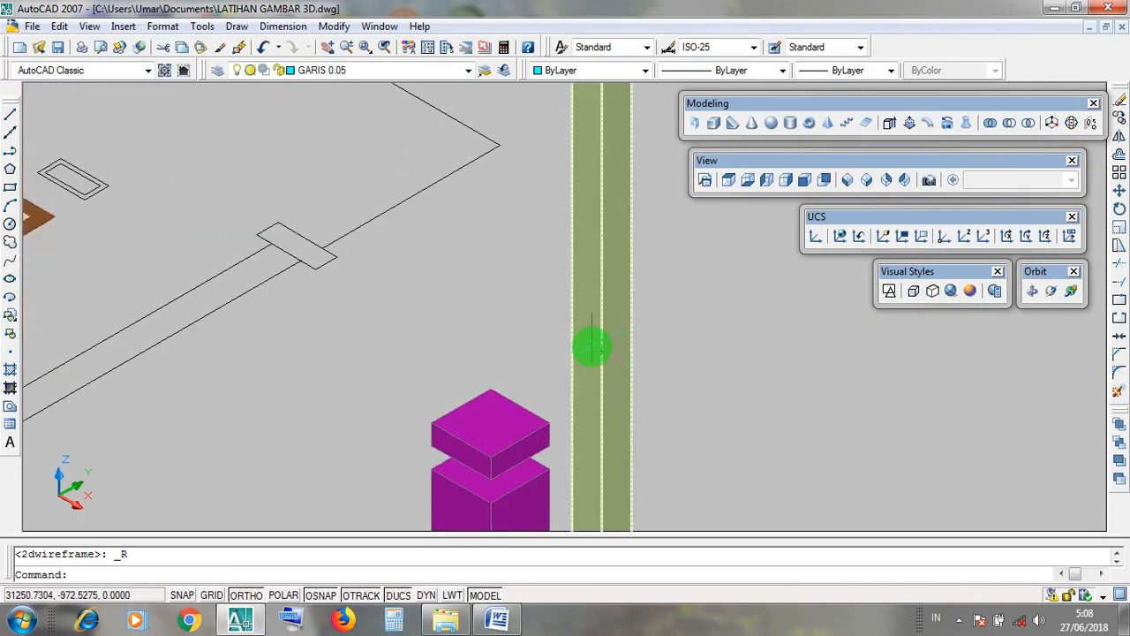
scroll(598, 345, down, 4)
click(598, 343)
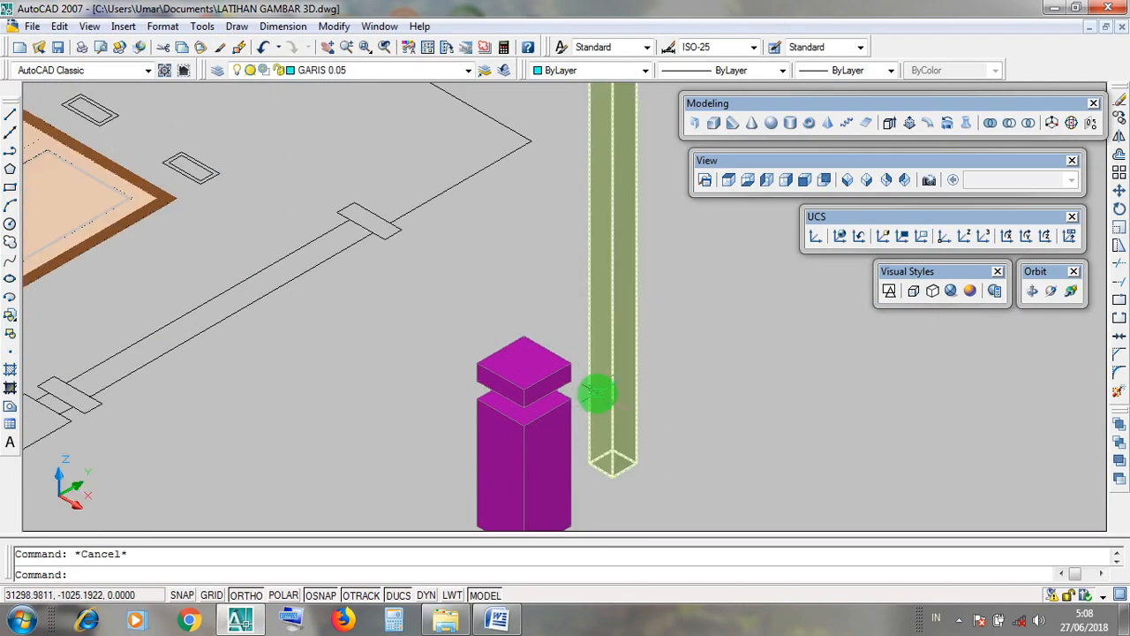
scroll(600, 468, up, 4)
click(602, 490)
scroll(602, 490, down, 4)
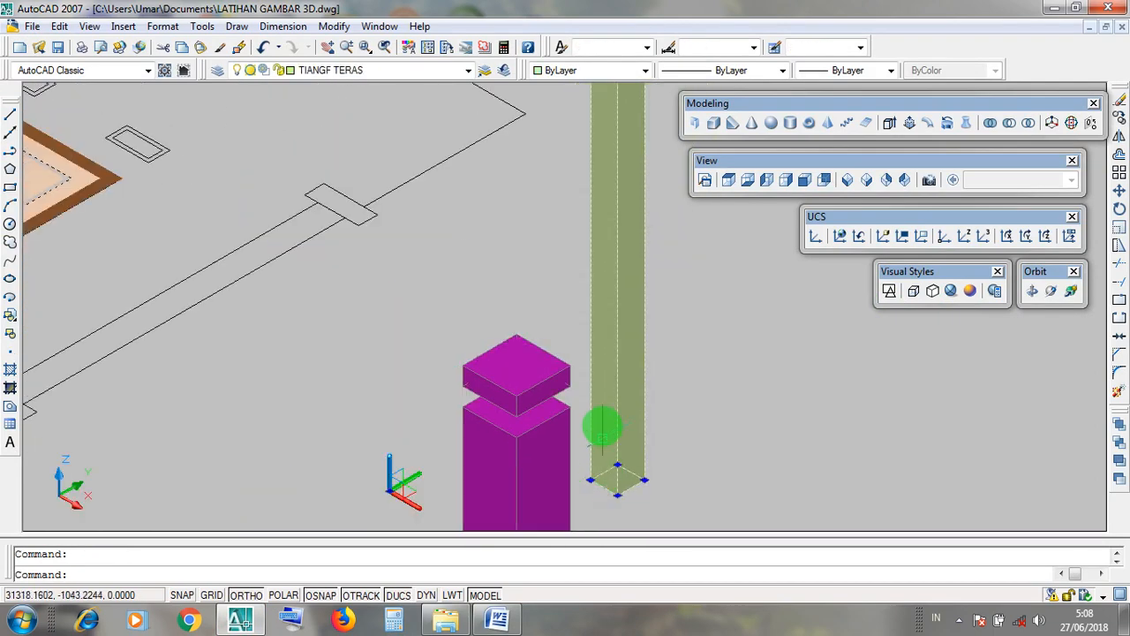
scroll(604, 386, down, 2)
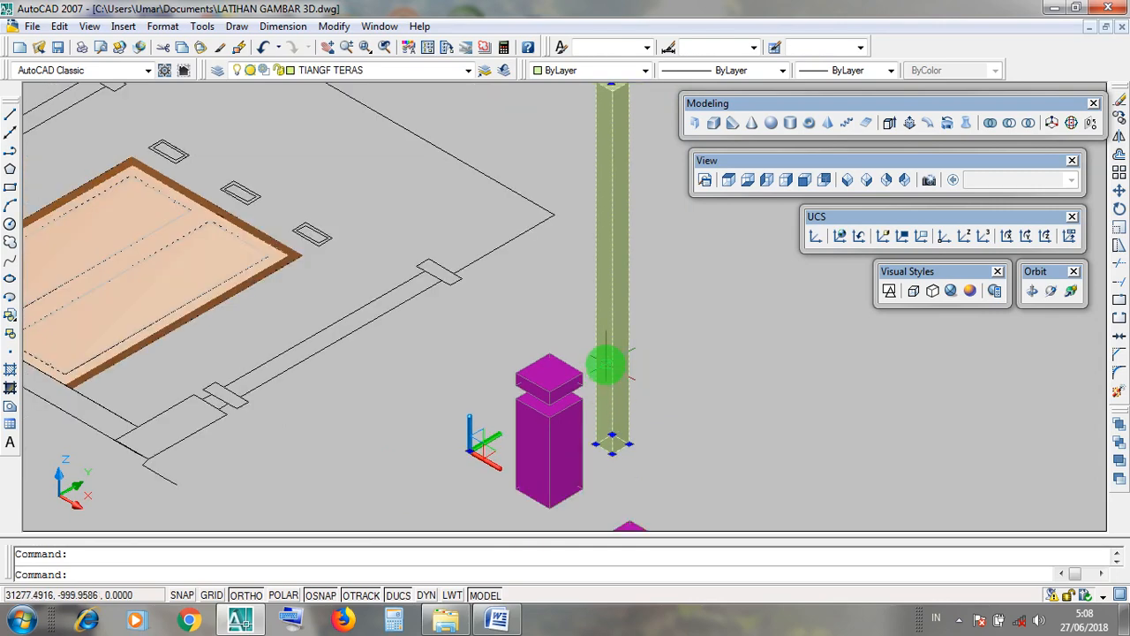
scroll(609, 380, down, 3)
scroll(613, 398, up, 4)
scroll(613, 380, down, 2)
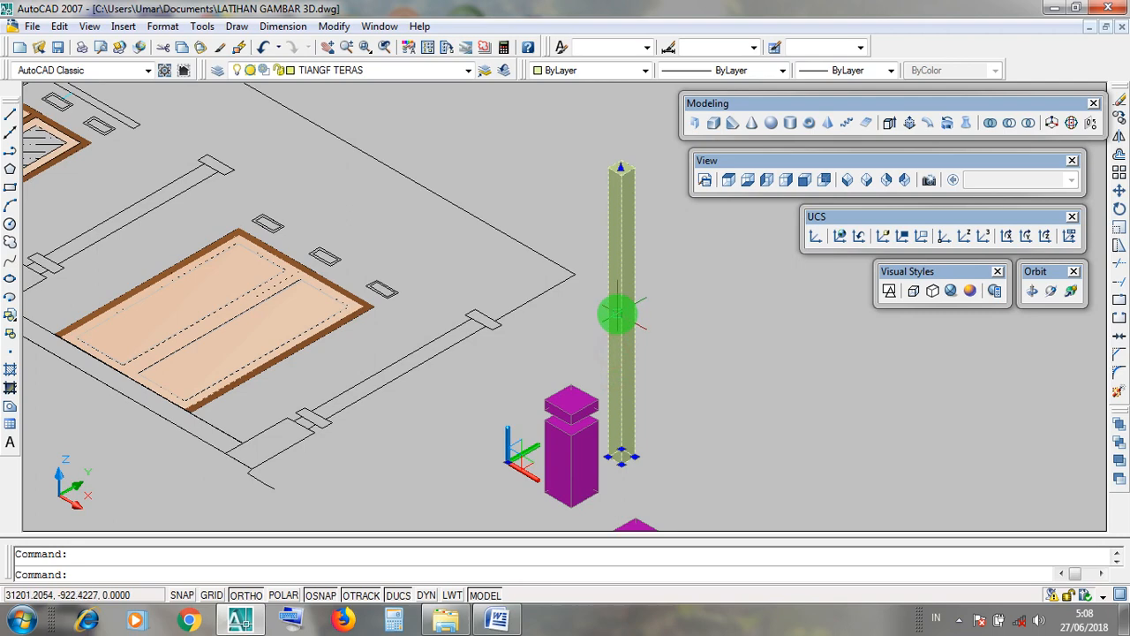
Check the united magenta solid's selection in the shaded view and clear it
key(Escape)
click(557, 446)
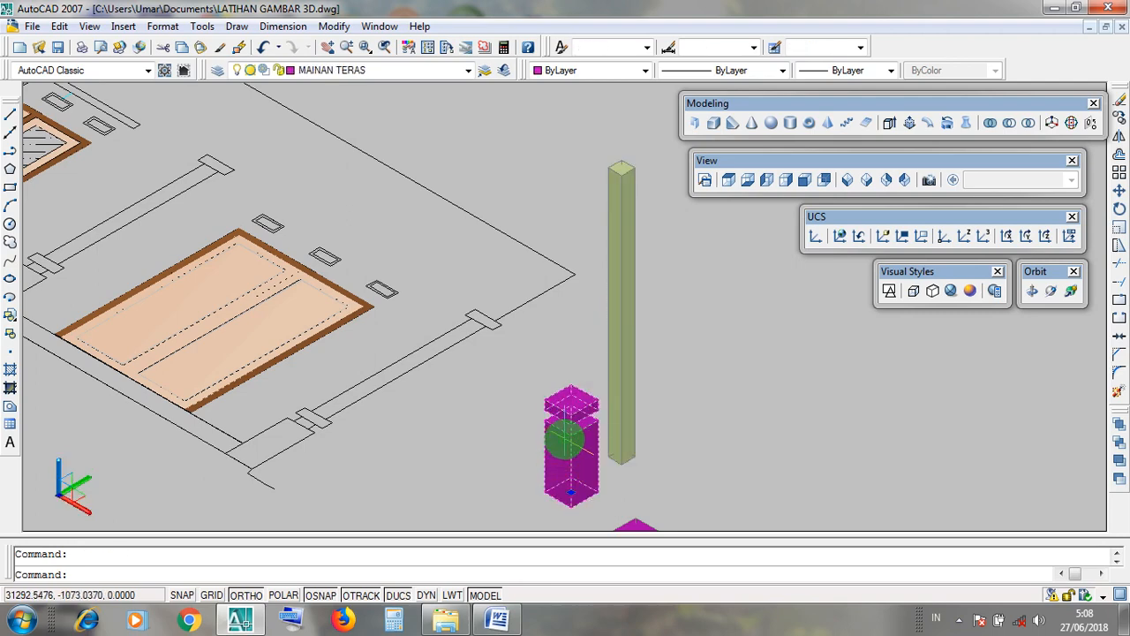
scroll(566, 446, up, 3)
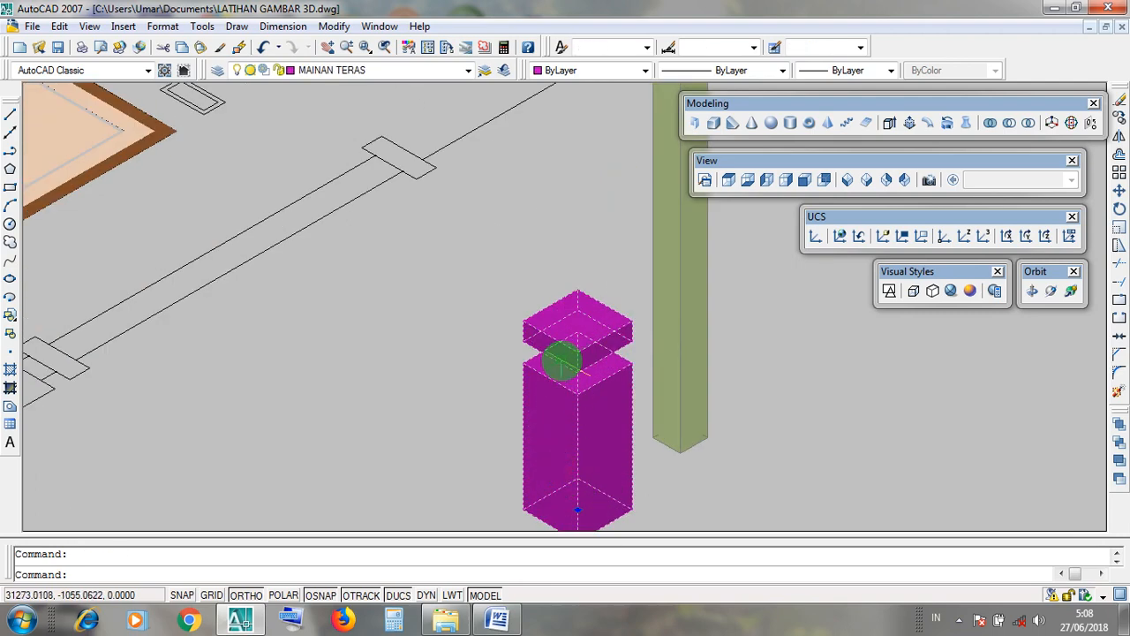
key(Escape)
Orbit freely around the magenta solid and the tall post, and return to the 2D wireframe style
click(1051, 289)
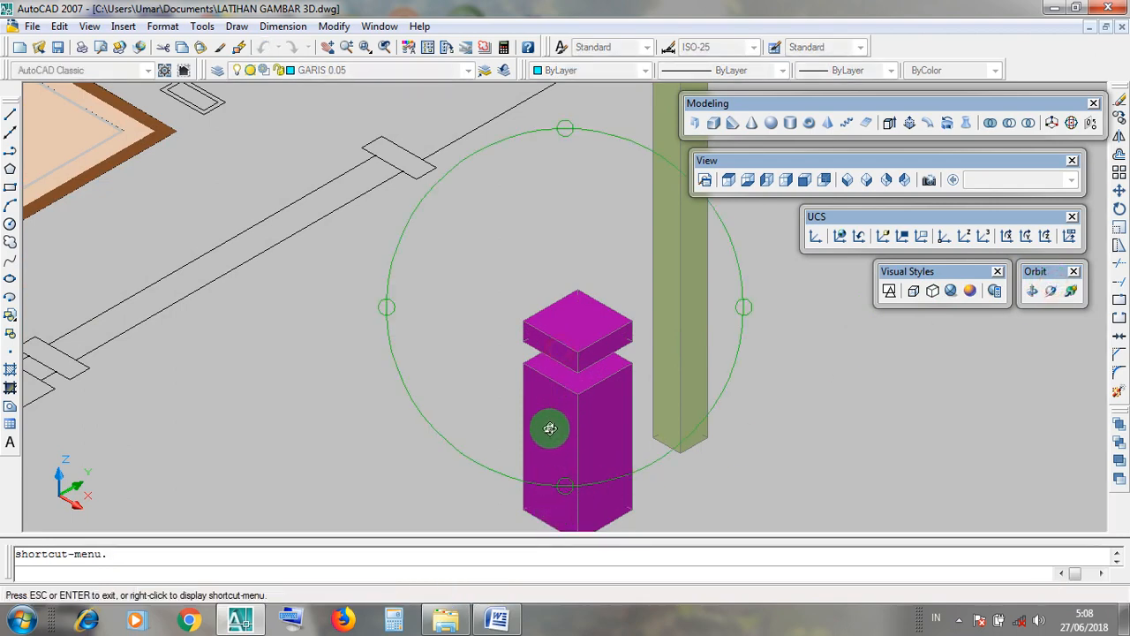
drag(550, 346, 640, 417)
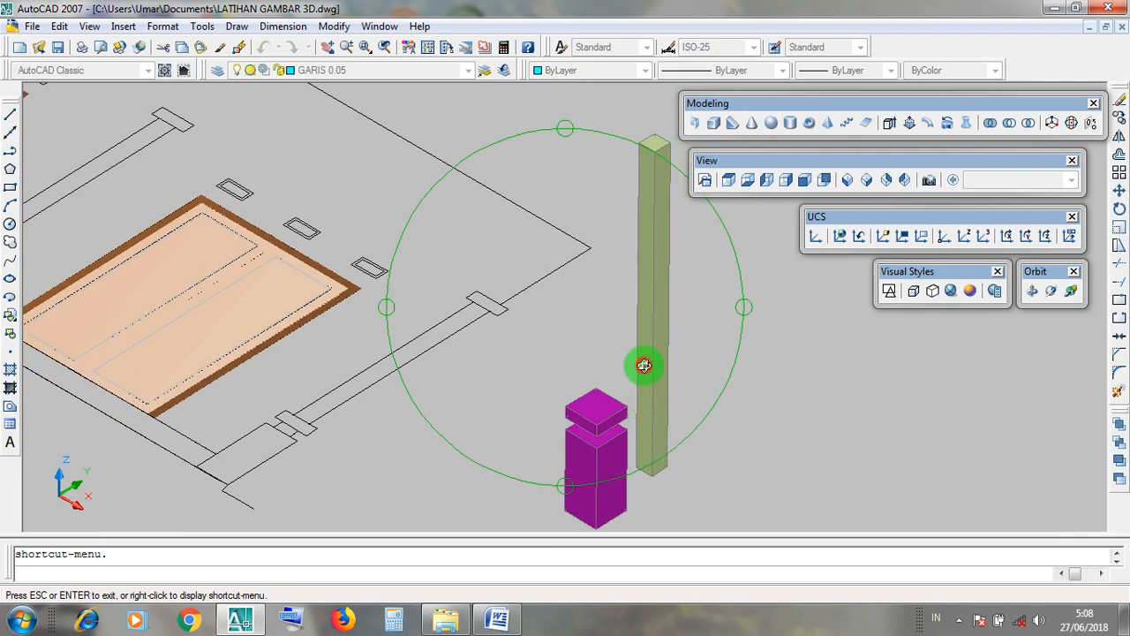
key(Escape)
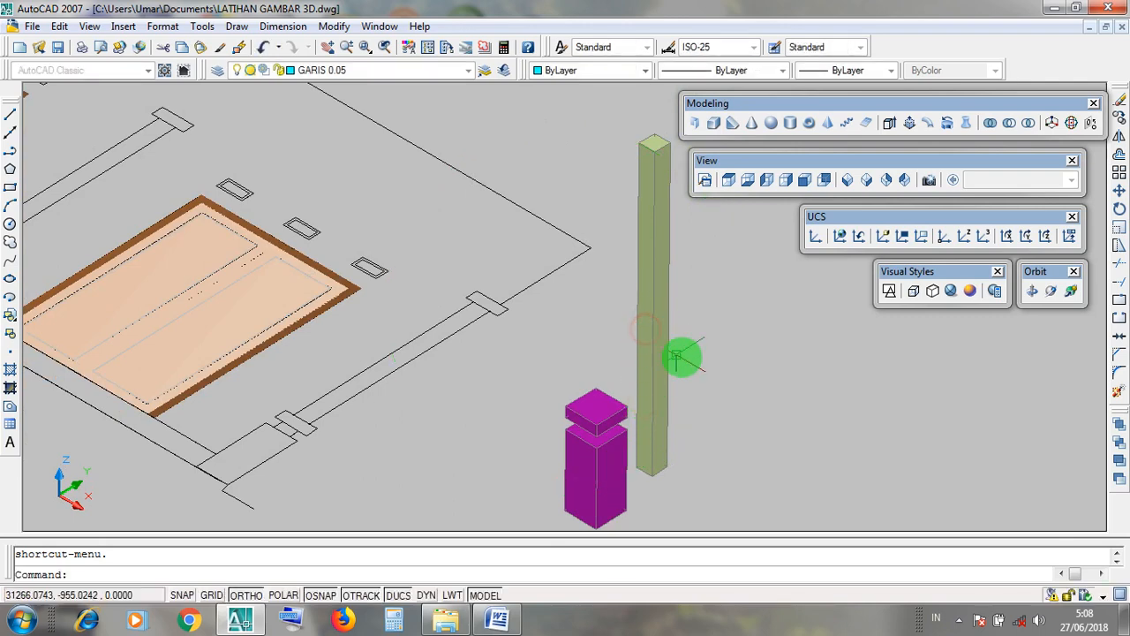
drag(907, 277, 902, 274)
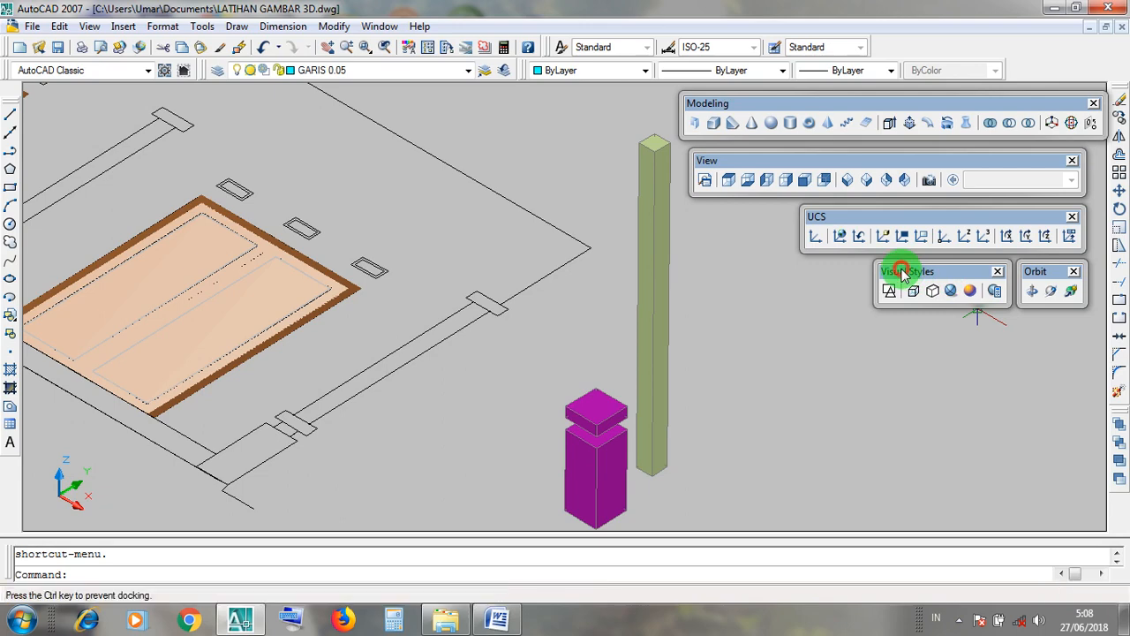
click(891, 292)
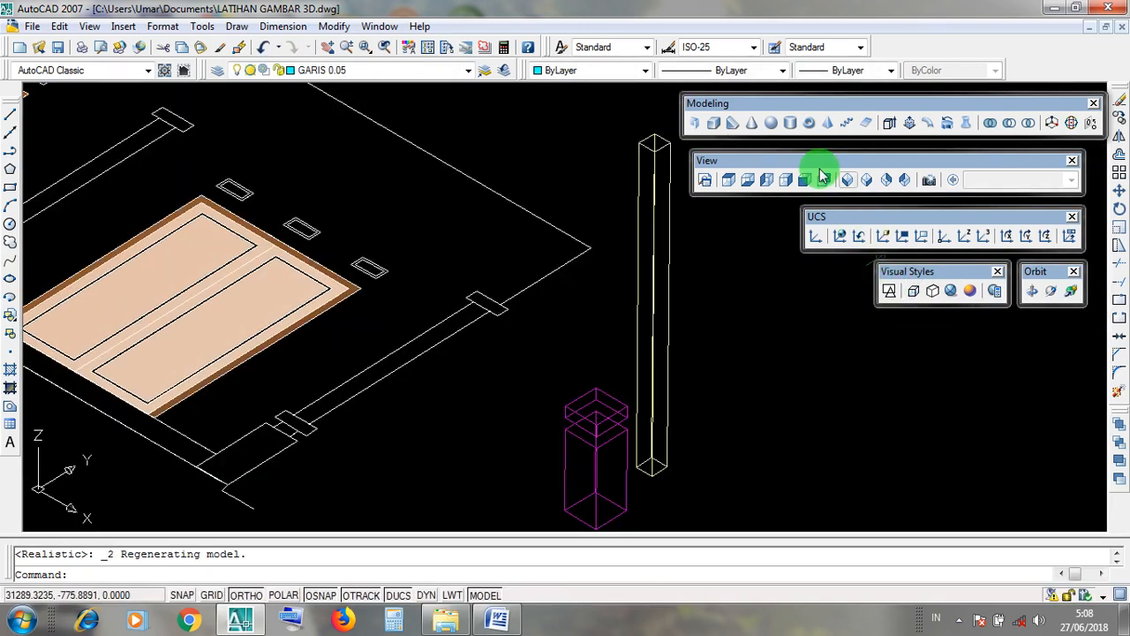
Set the drawing to the southeast isometric view and bring the magenta solid and the tall post into view
click(780, 165)
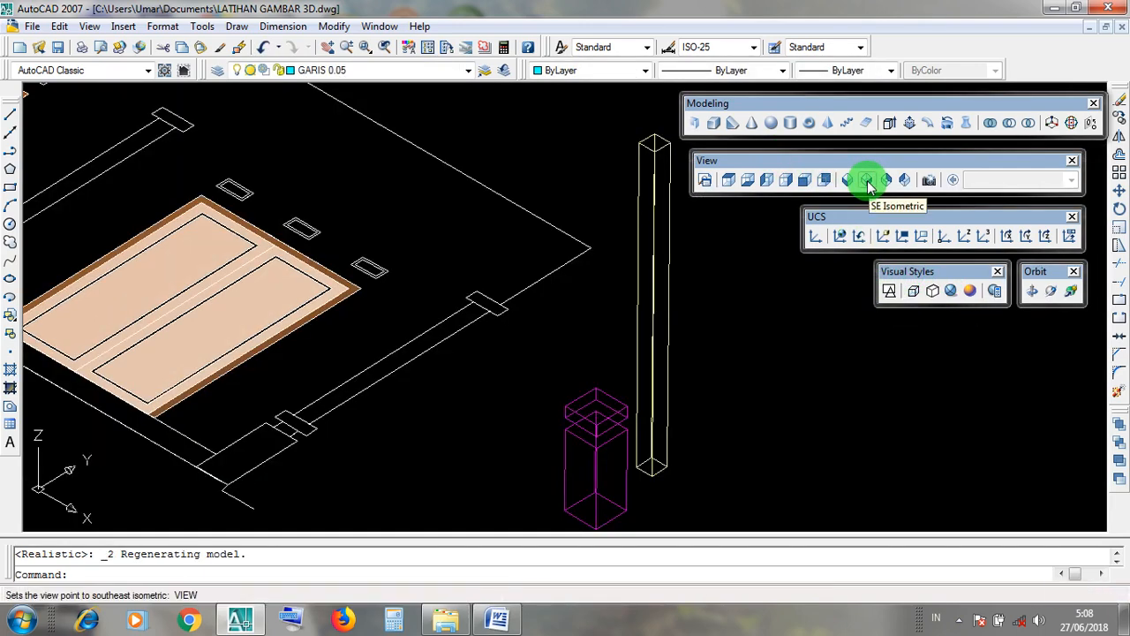
click(867, 180)
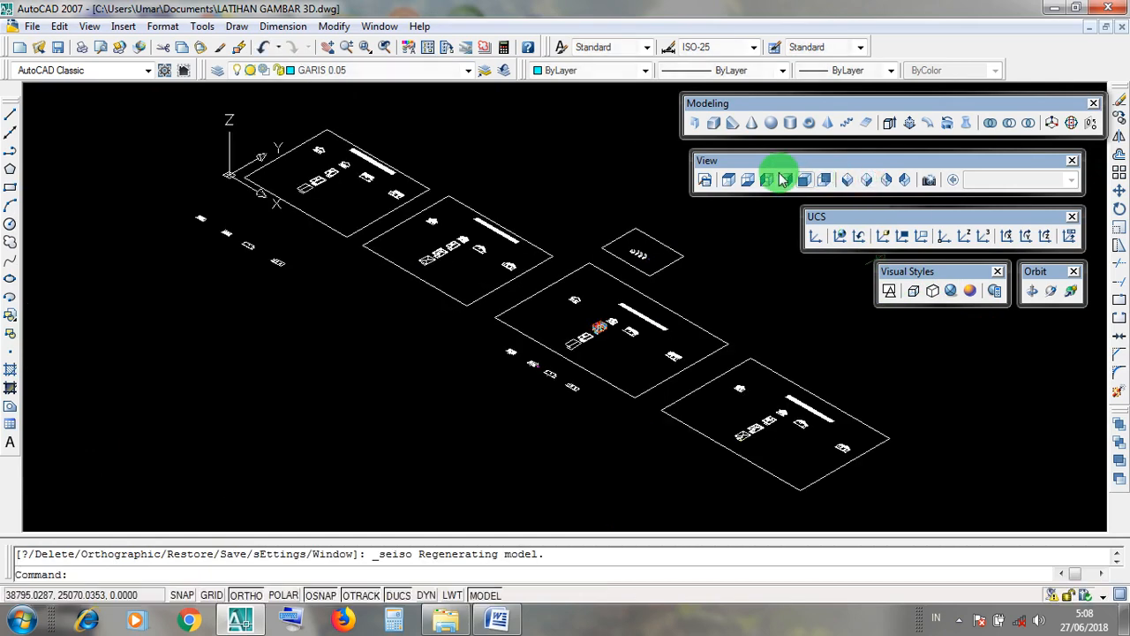
drag(714, 160, 766, 178)
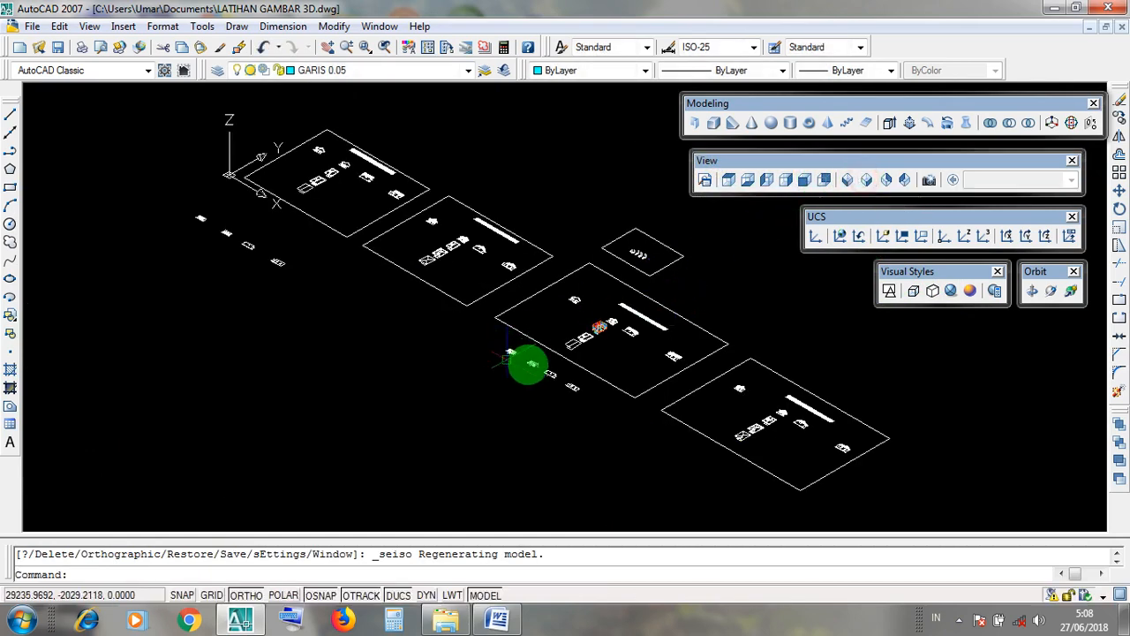
scroll(530, 365, up, 10)
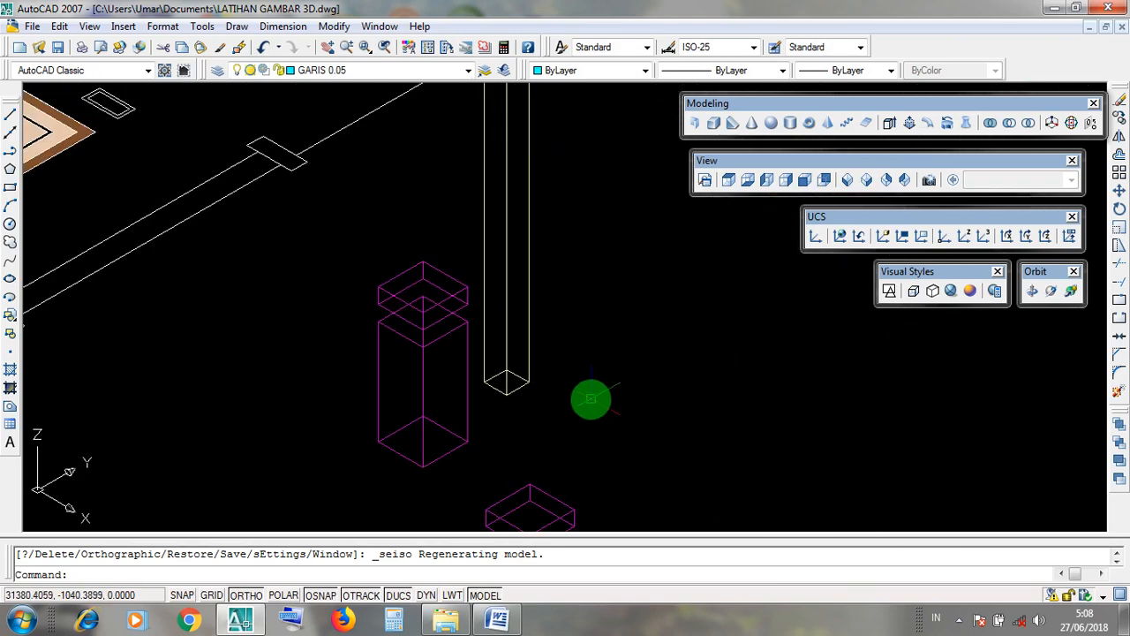
scroll(588, 385, down, 4)
scroll(537, 398, up, 5)
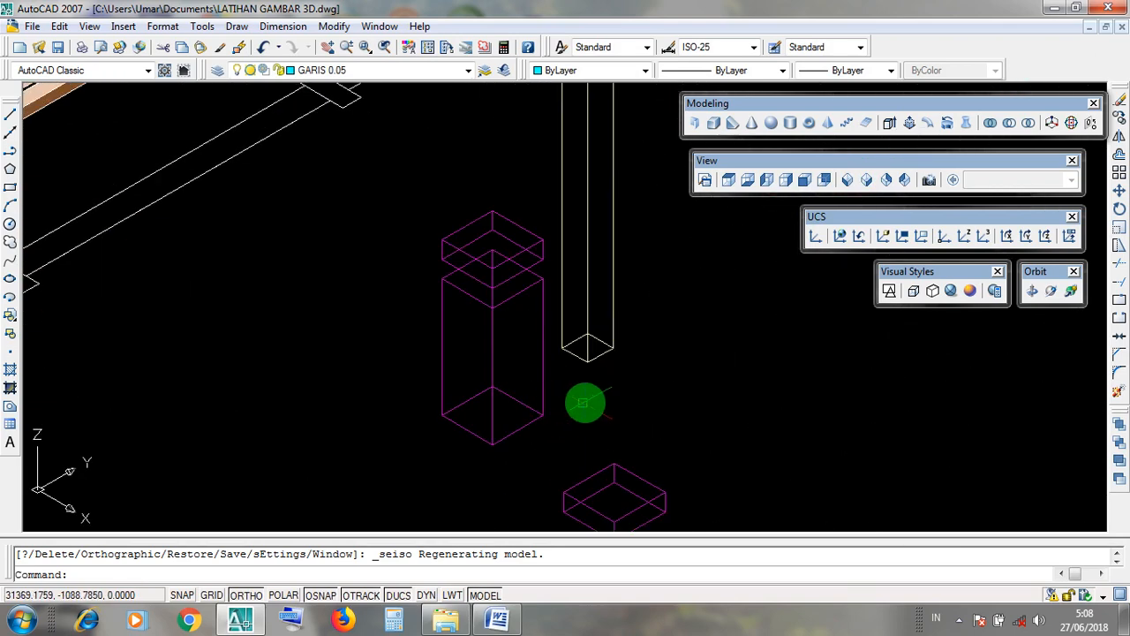
scroll(585, 399, down, 1)
scroll(570, 467, up, 1)
scroll(597, 432, down, 3)
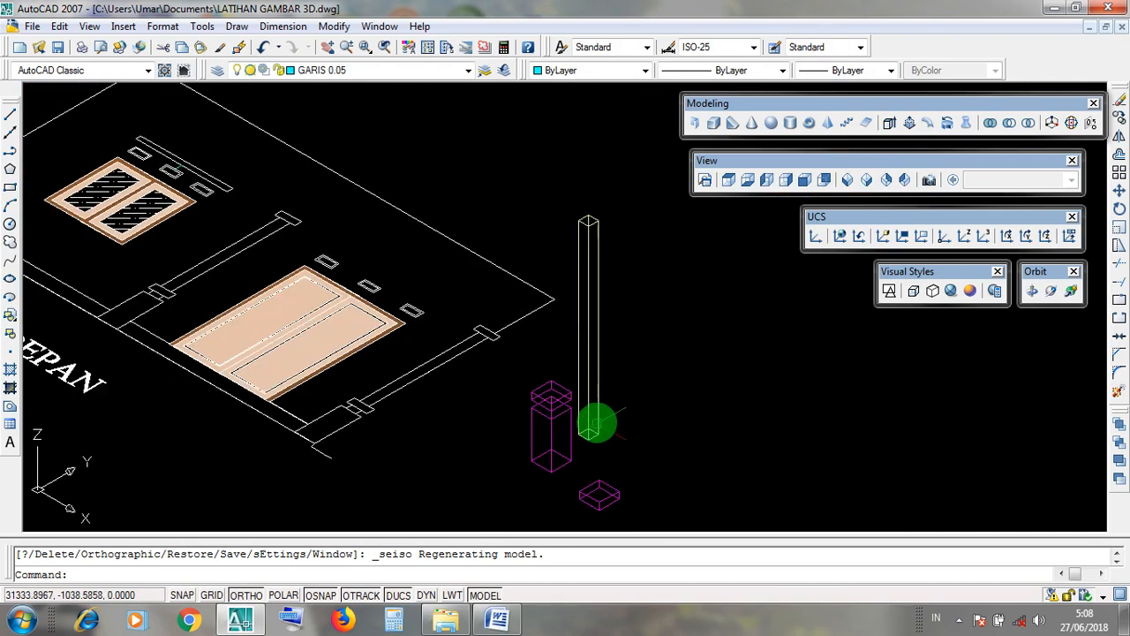
Select the tall terrace post and examine its base beside the magenta solid, clearing the selection each time
click(587, 406)
scroll(542, 468, up, 4)
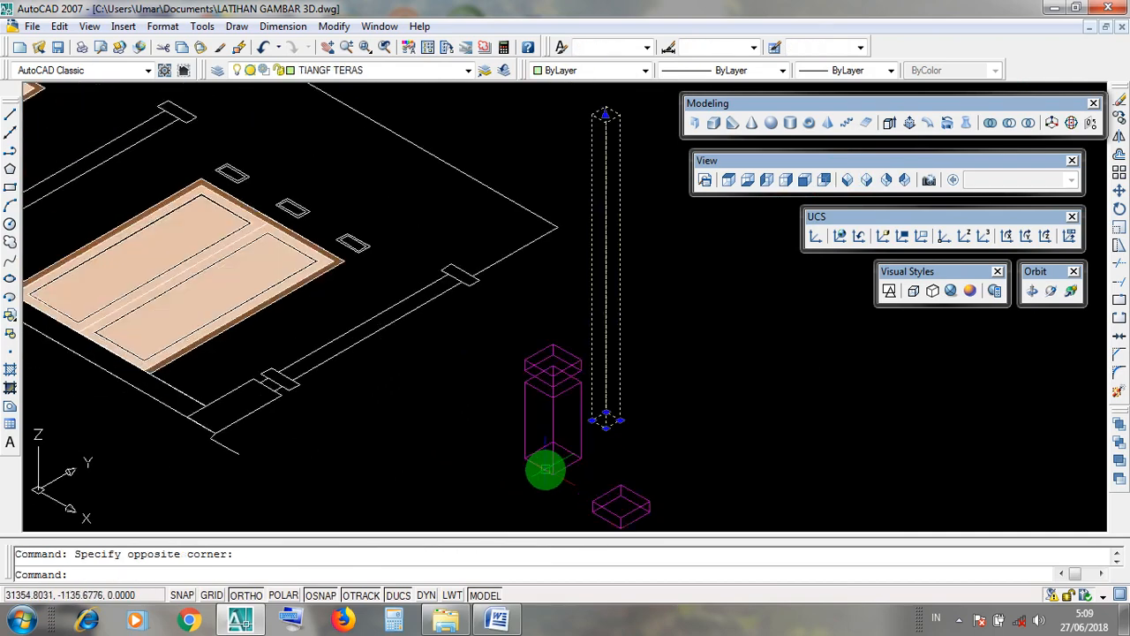
key(Escape)
scroll(555, 459, up, 3)
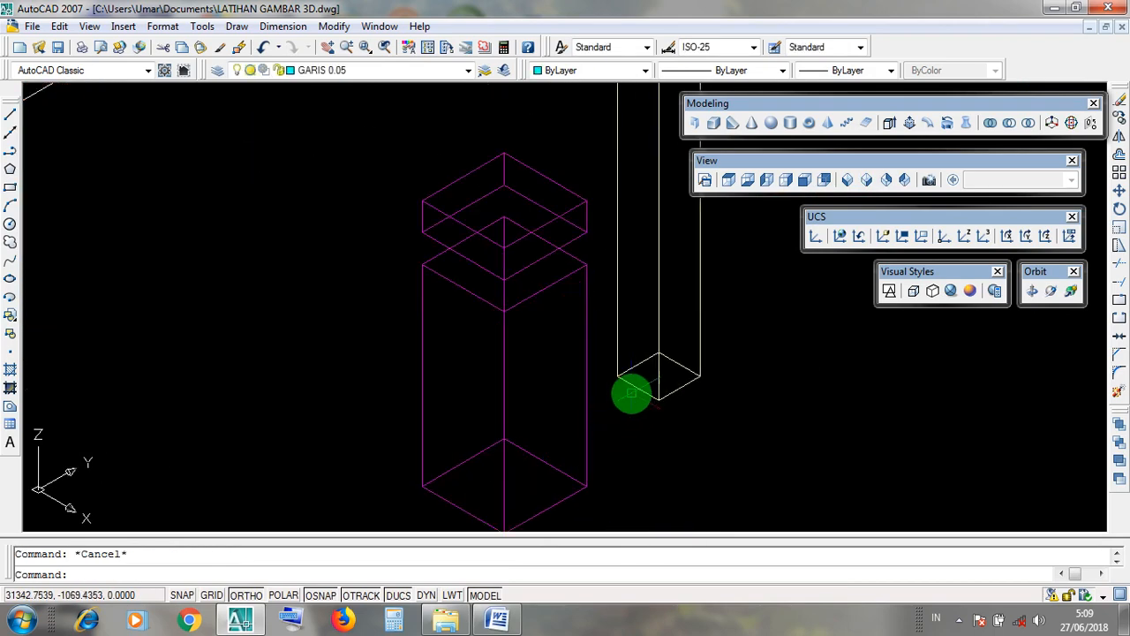
click(630, 386)
scroll(645, 413, down, 2)
scroll(645, 413, down, 2)
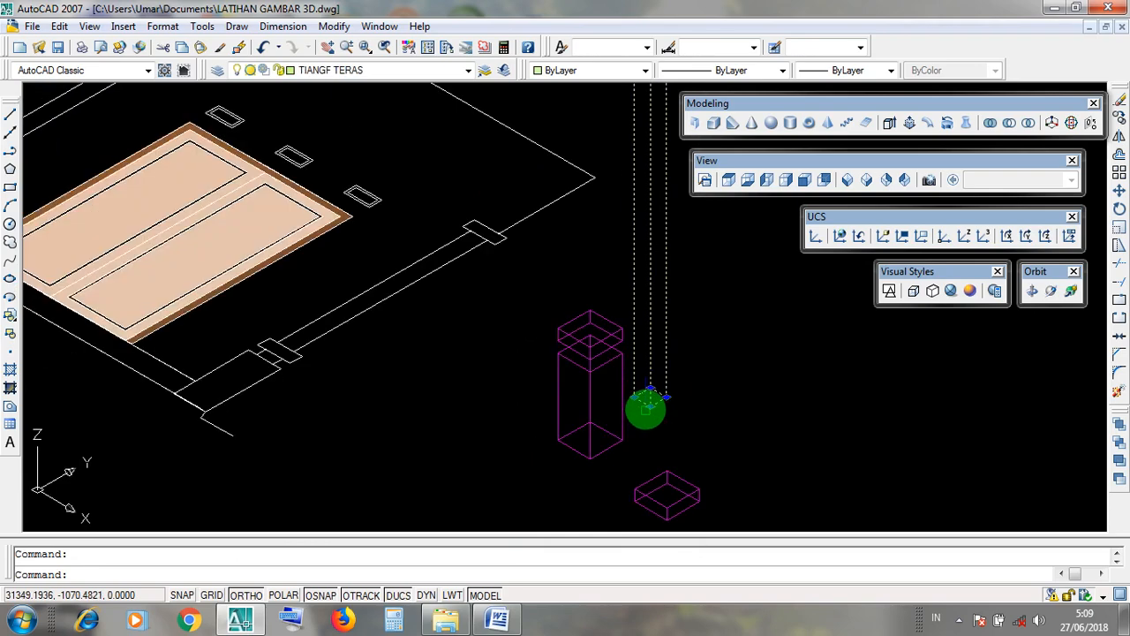
key(Escape)
scroll(632, 371, up, 4)
click(603, 334)
click(739, 421)
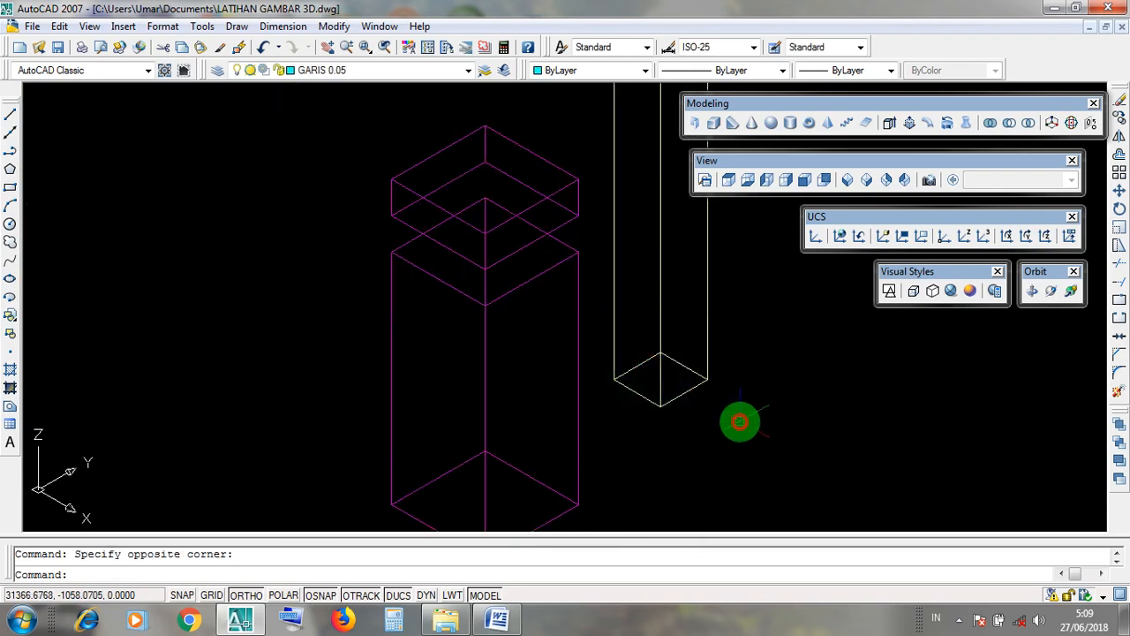
Compare the tall post's front bottom edge with the matching bottom edge of the magenta solid, and clear the selection
click(645, 402)
click(635, 395)
scroll(636, 394, up, 3)
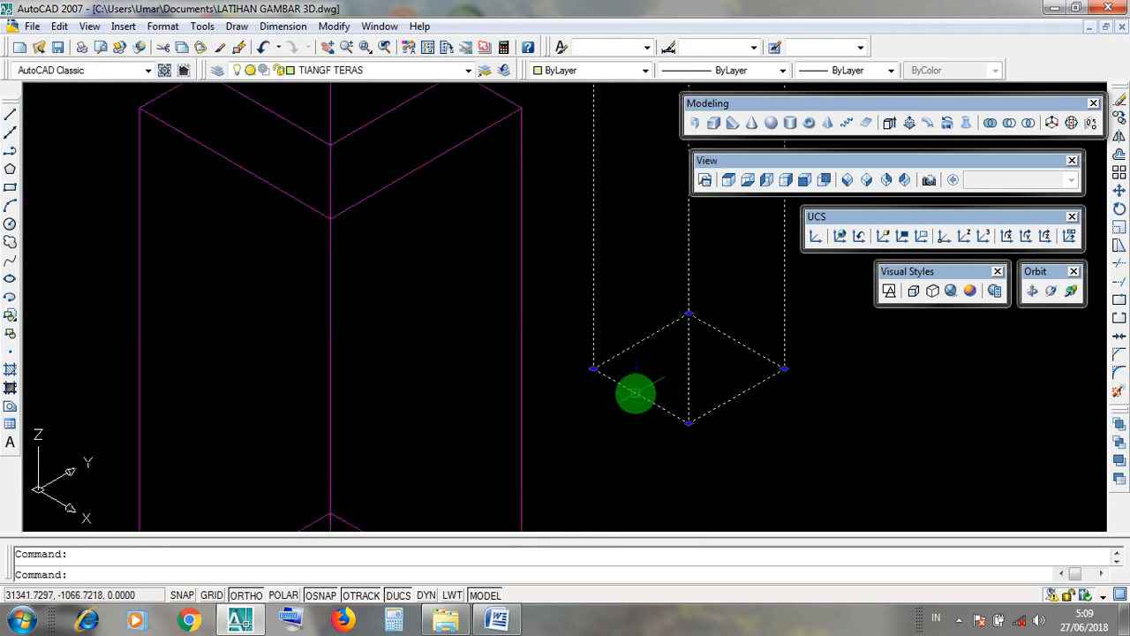
scroll(637, 394, down, 5)
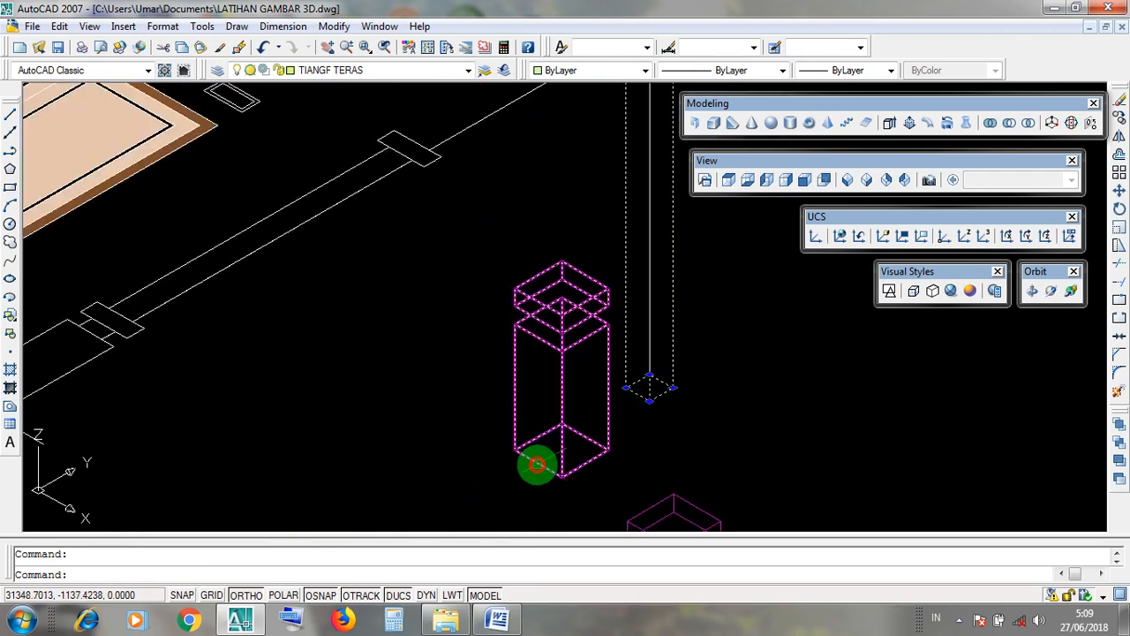
click(537, 466)
scroll(537, 466, up, 3)
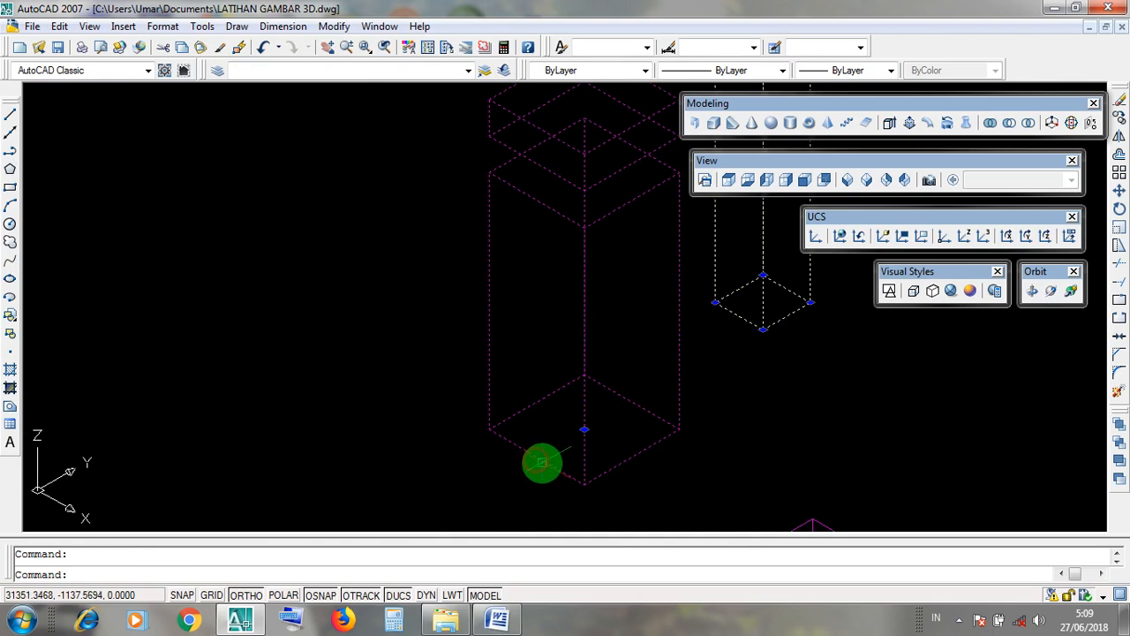
key(Escape)
scroll(541, 458, down, 4)
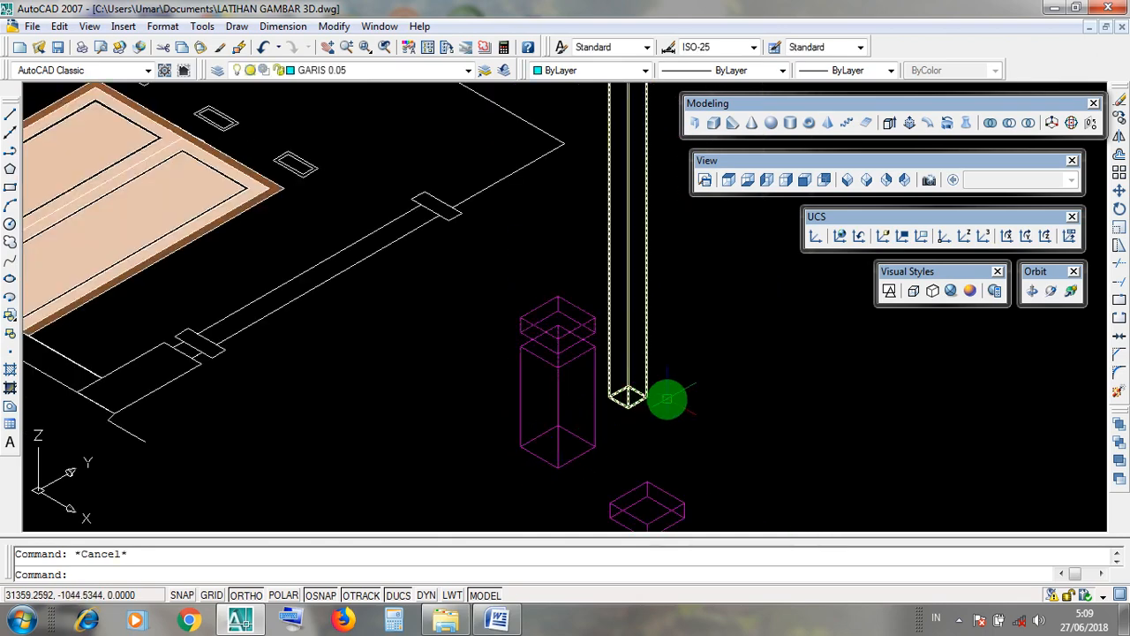
Move the tall post from the midpoint of its front bottom edge to the midpoint of the magenta solid's matching bottom edge
click(666, 396)
click(641, 359)
scroll(642, 359, down, 4)
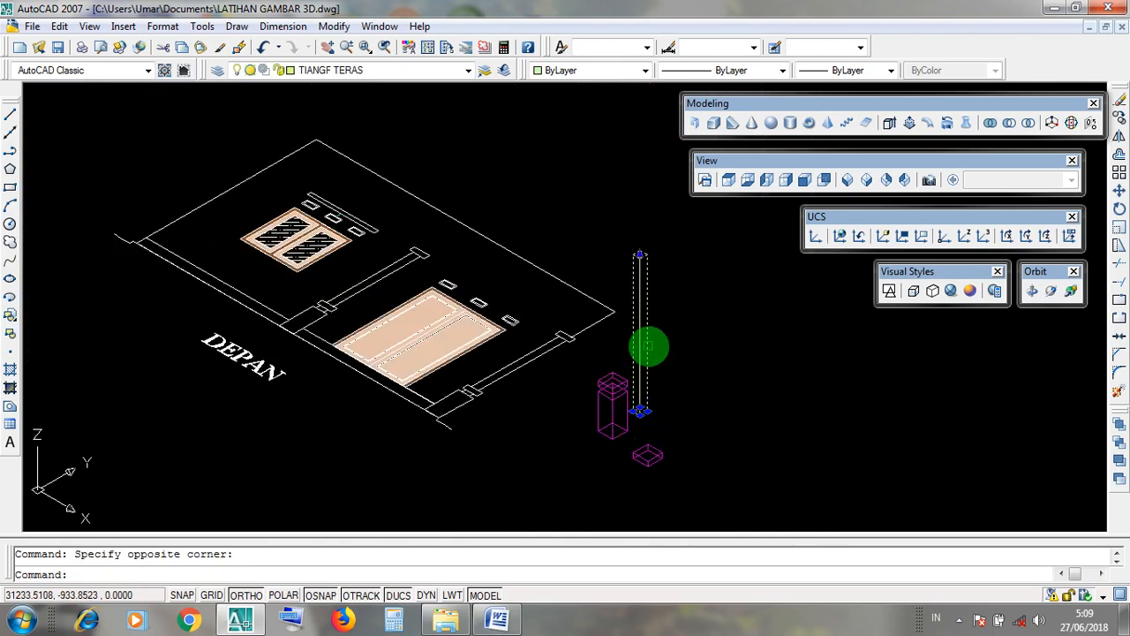
scroll(653, 343, up, 2)
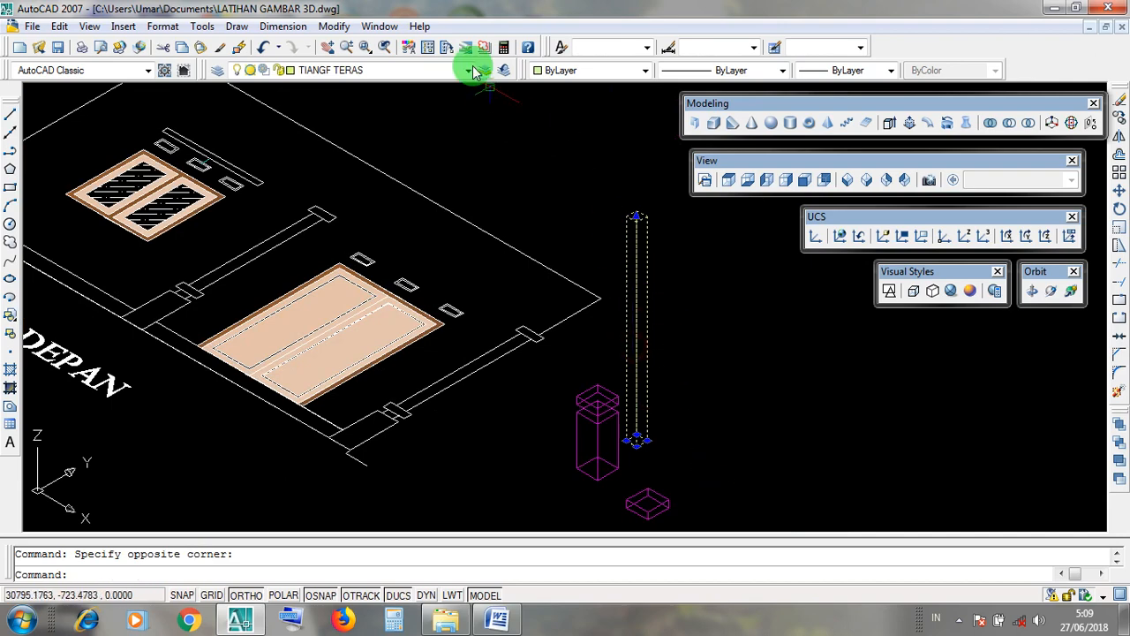
click(334, 27)
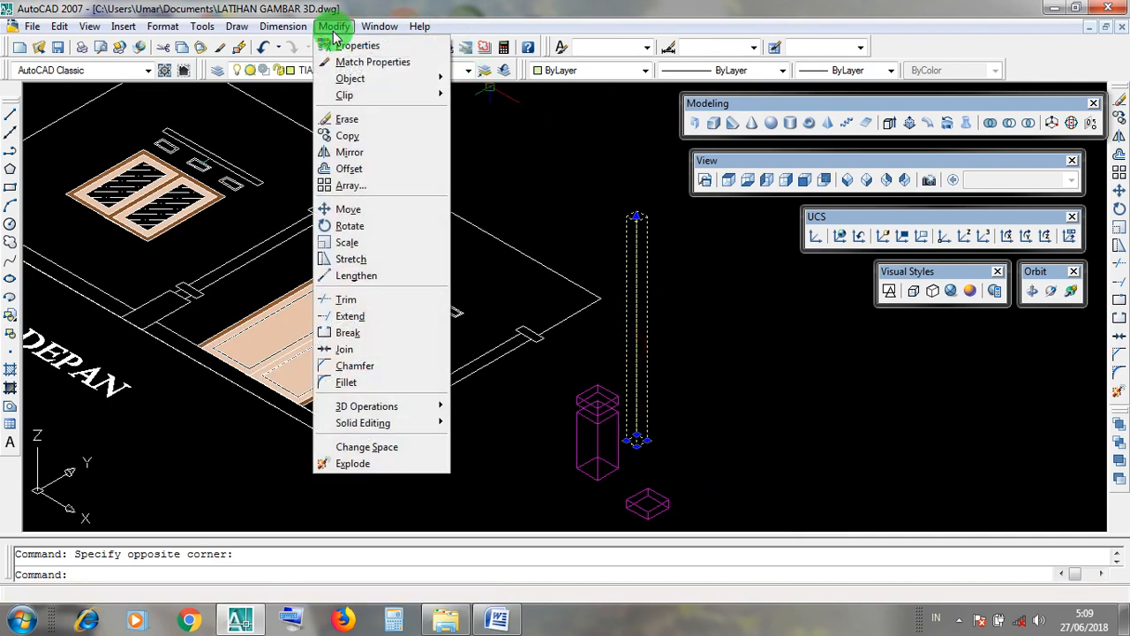
click(389, 209)
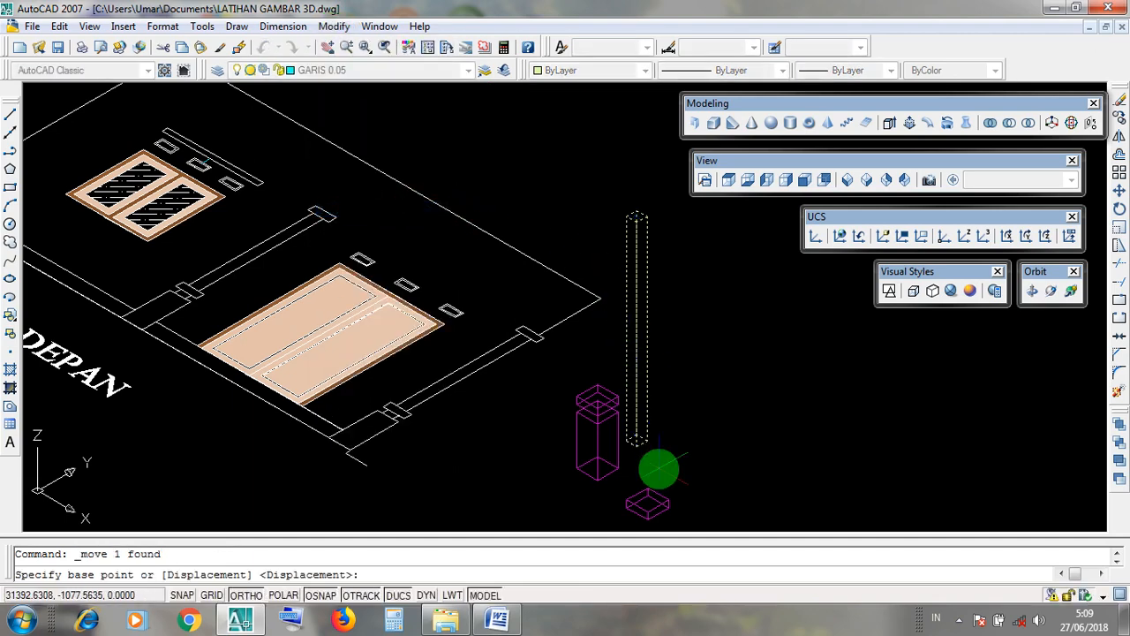
scroll(608, 406, up, 5)
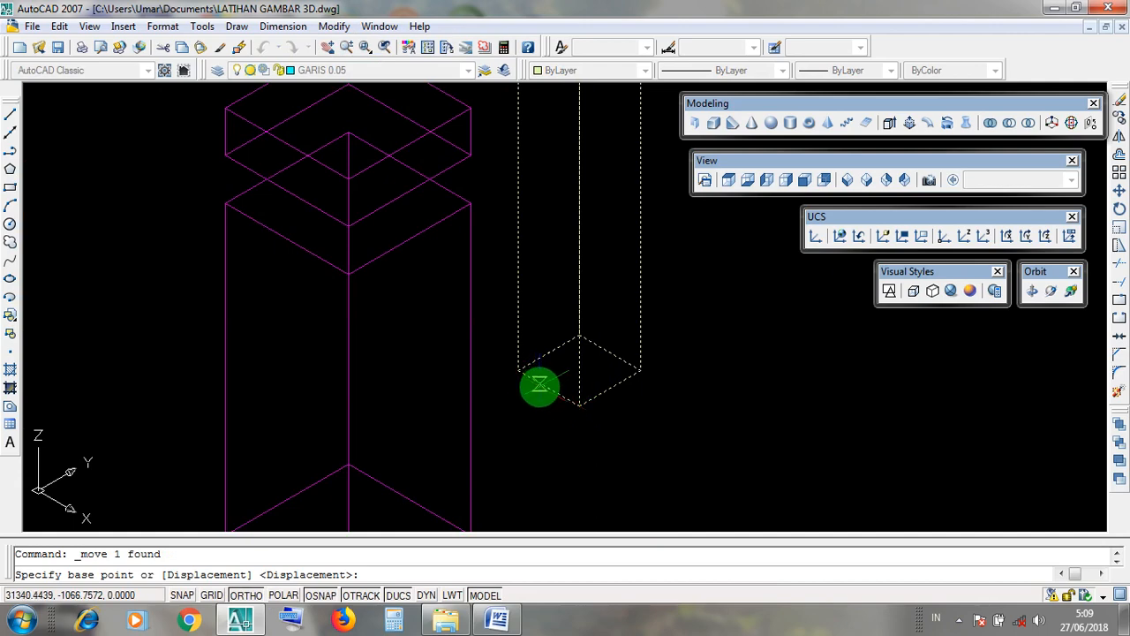
scroll(539, 385, up, 3)
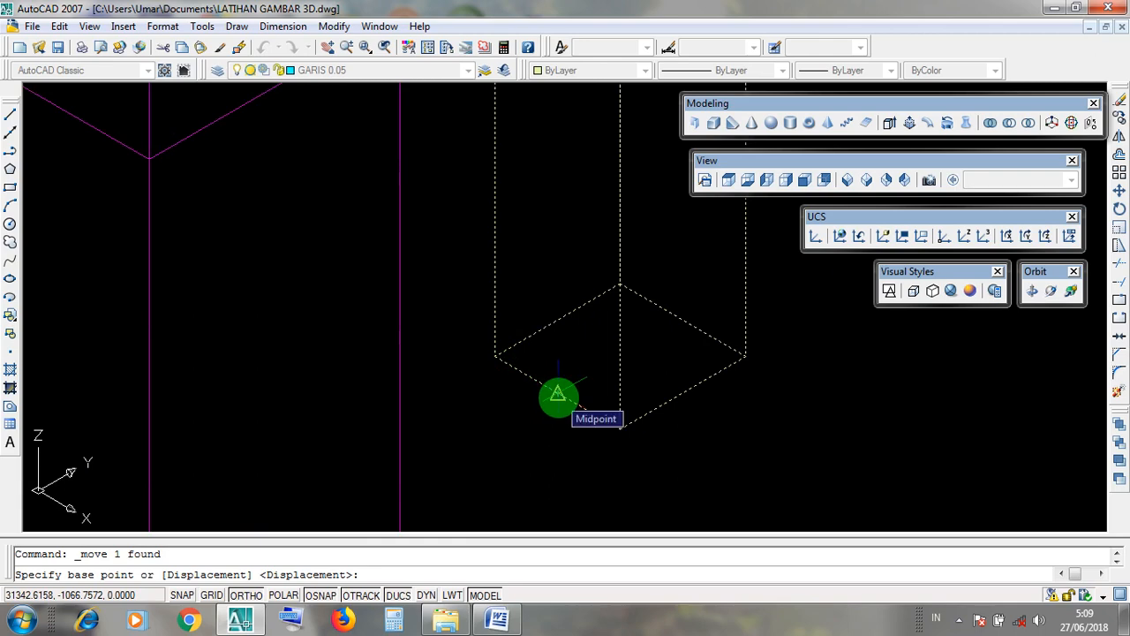
scroll(558, 394, down, 6)
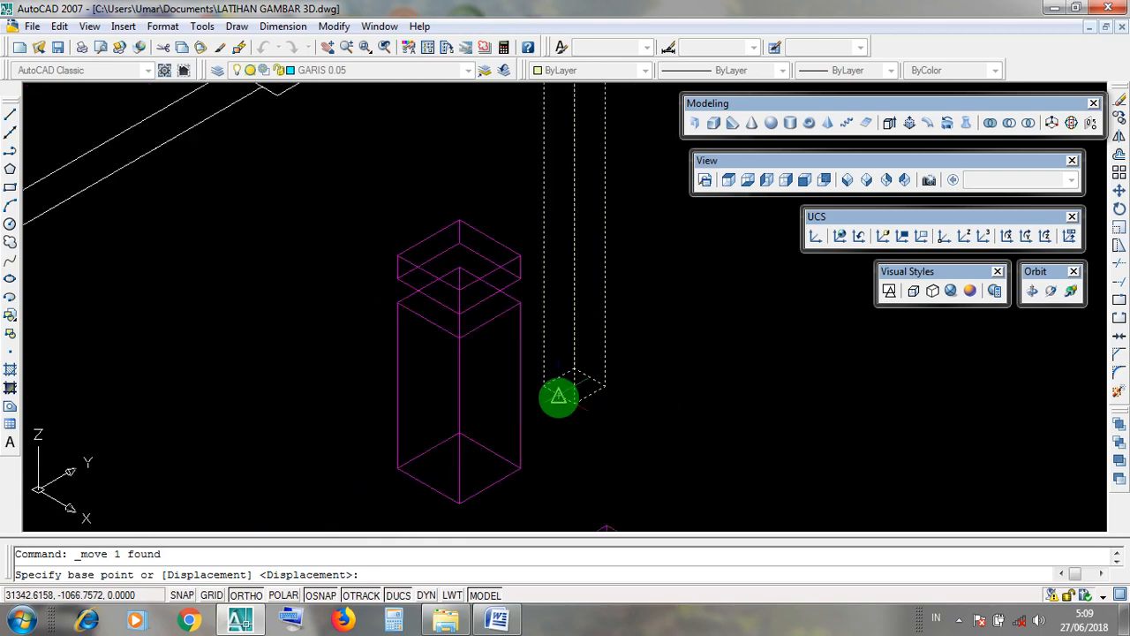
click(559, 395)
scroll(454, 500, up, 3)
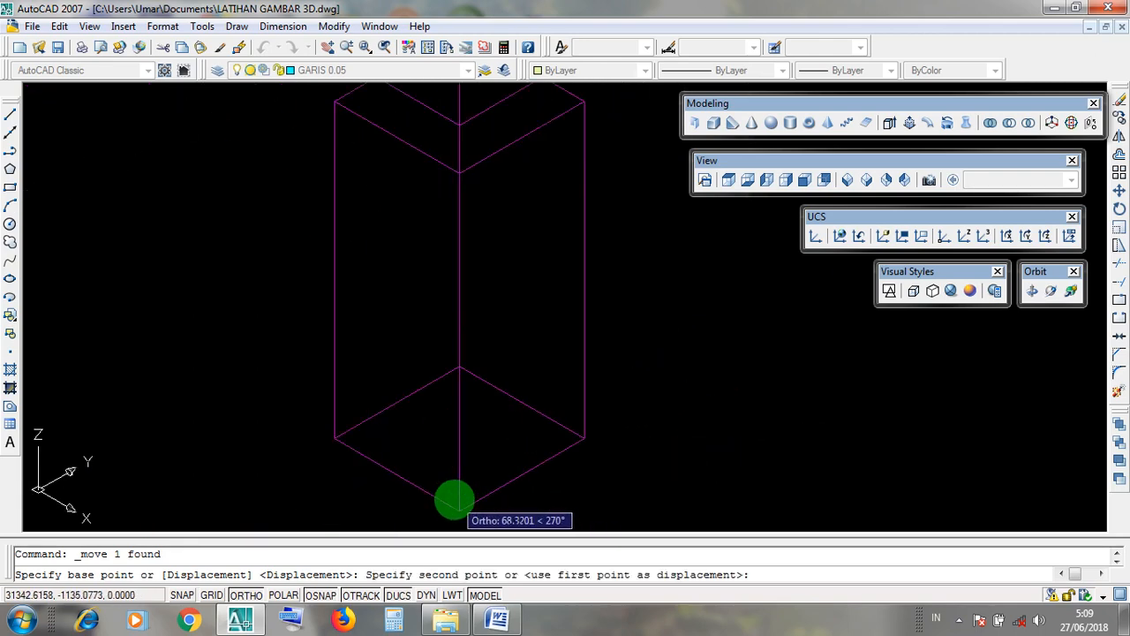
scroll(454, 500, up, 2)
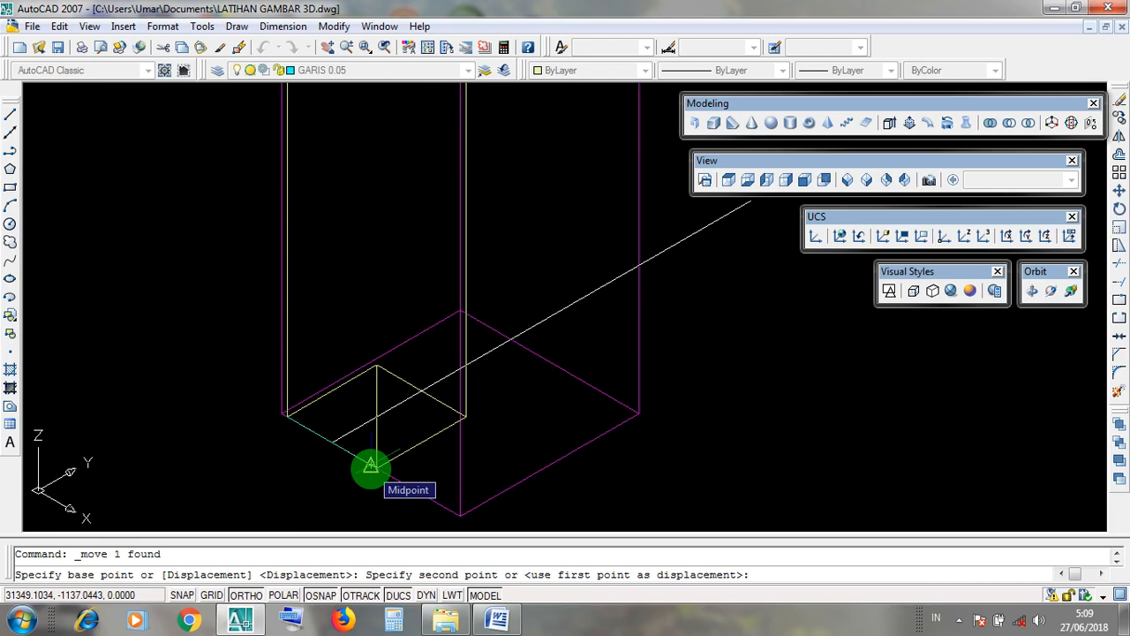
click(371, 465)
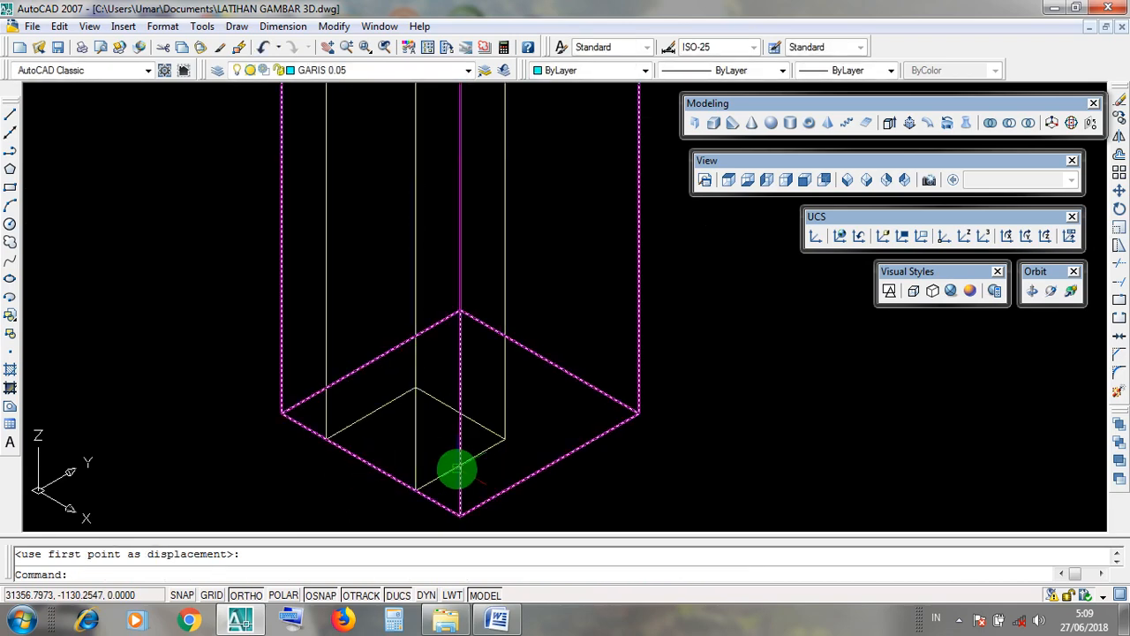
Inspect the moved post inside the magenta solid in the Realistic visual style and return to 2D wireframe
scroll(457, 464, down, 3)
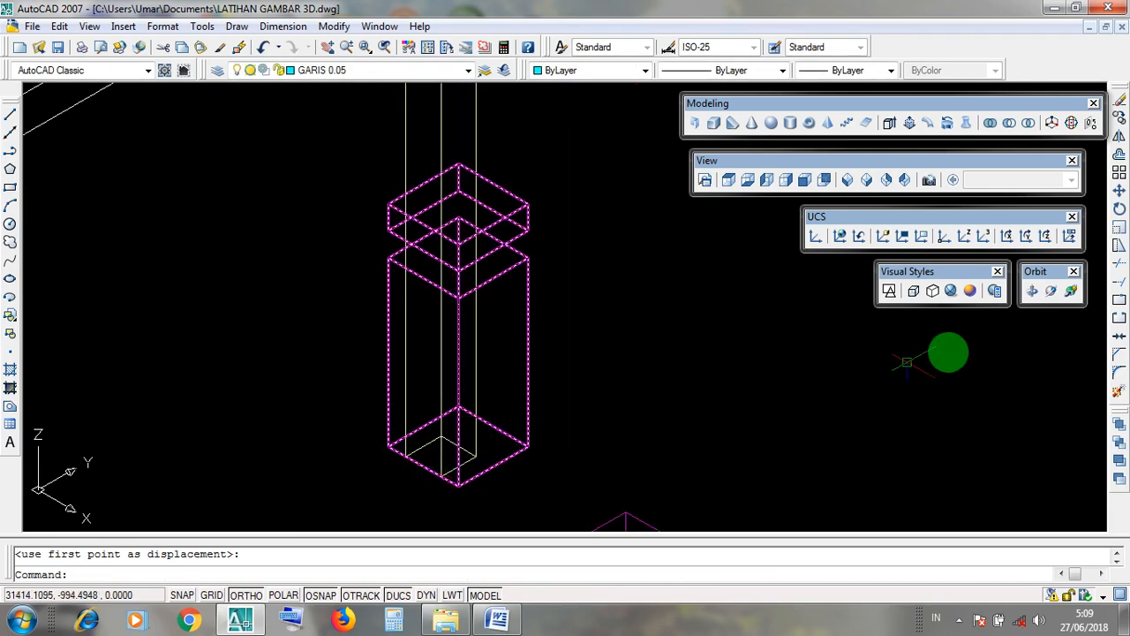
click(945, 292)
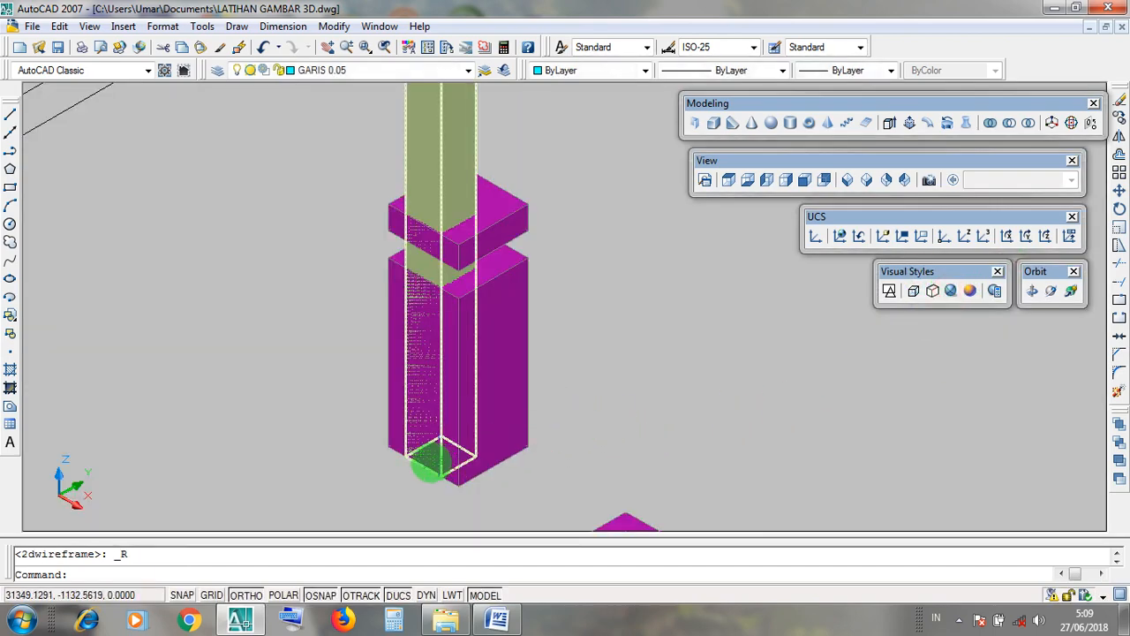
click(421, 468)
key(Escape)
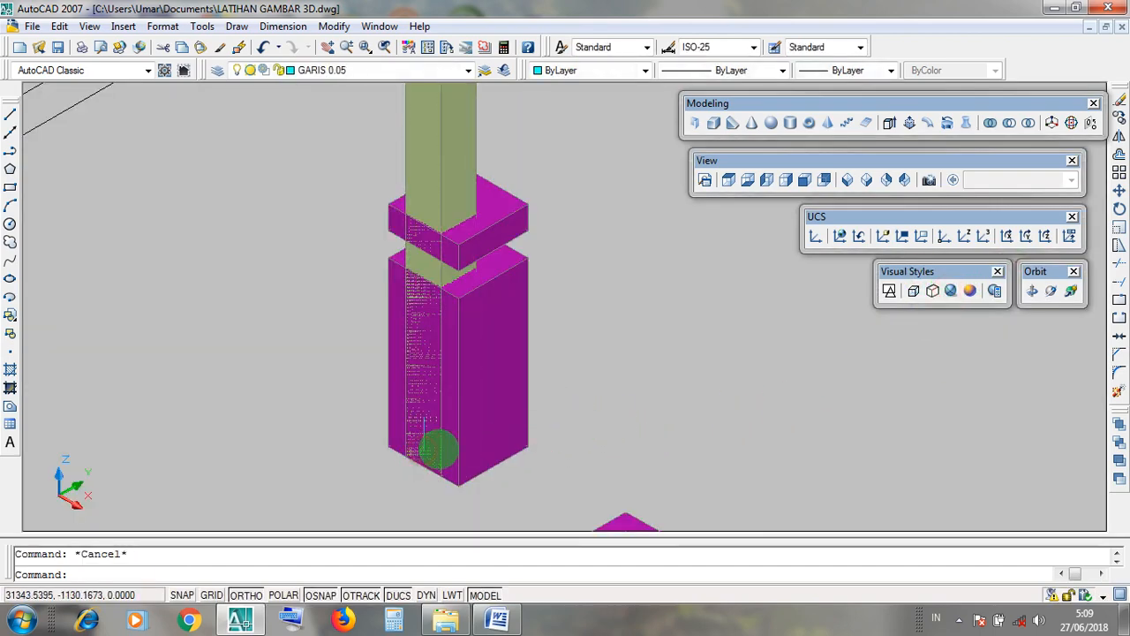
drag(890, 274, 892, 278)
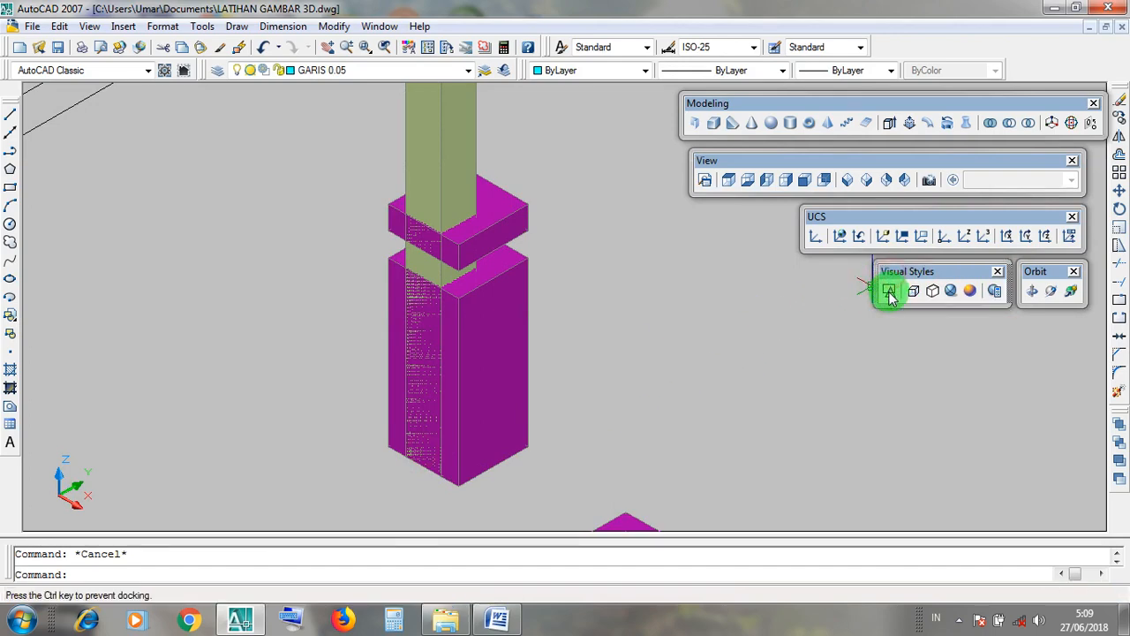
click(889, 292)
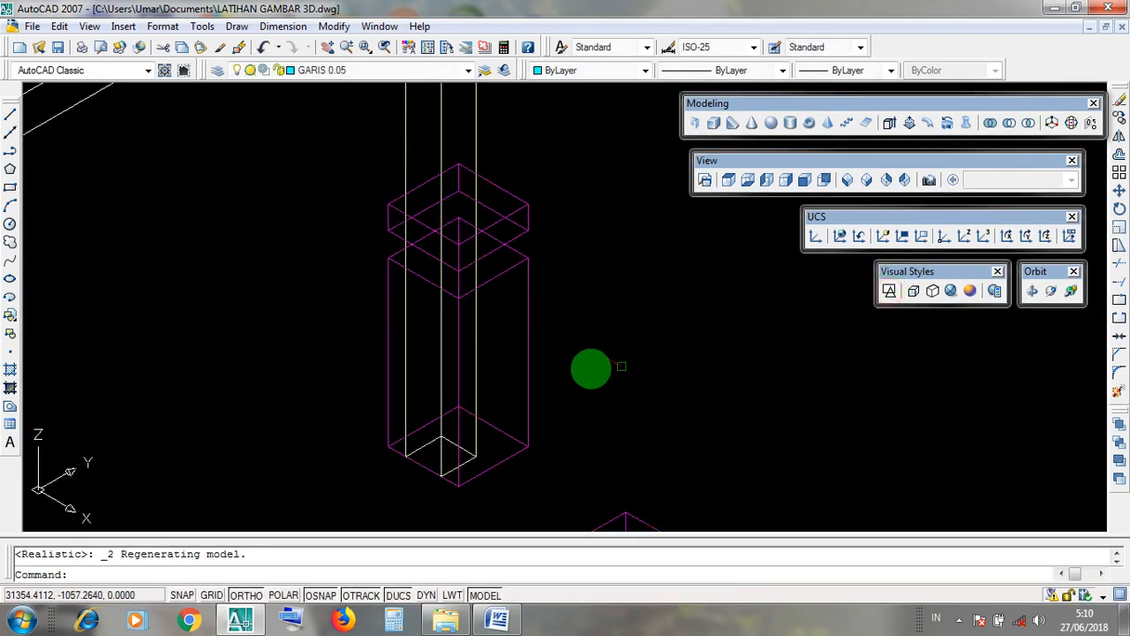
Undo the tall post's move into the magenta solid
click(263, 49)
click(264, 48)
click(263, 49)
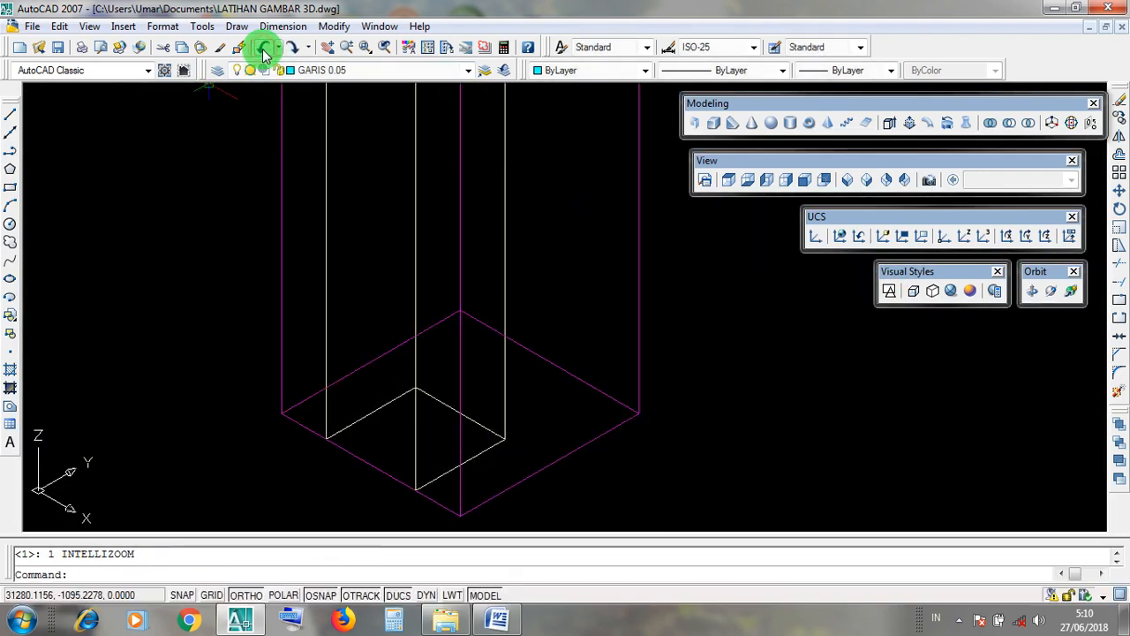
click(263, 48)
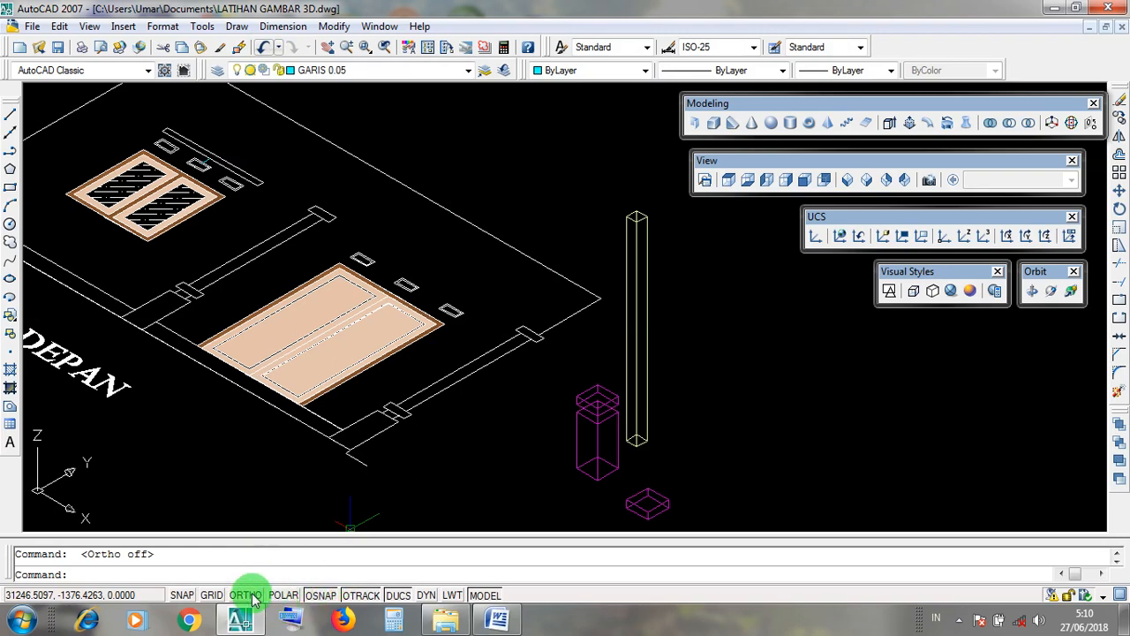
Compare the bottom front edge of the tall post with the corresponding edge of the magenta solid, and deselect both
scroll(669, 467, up, 2)
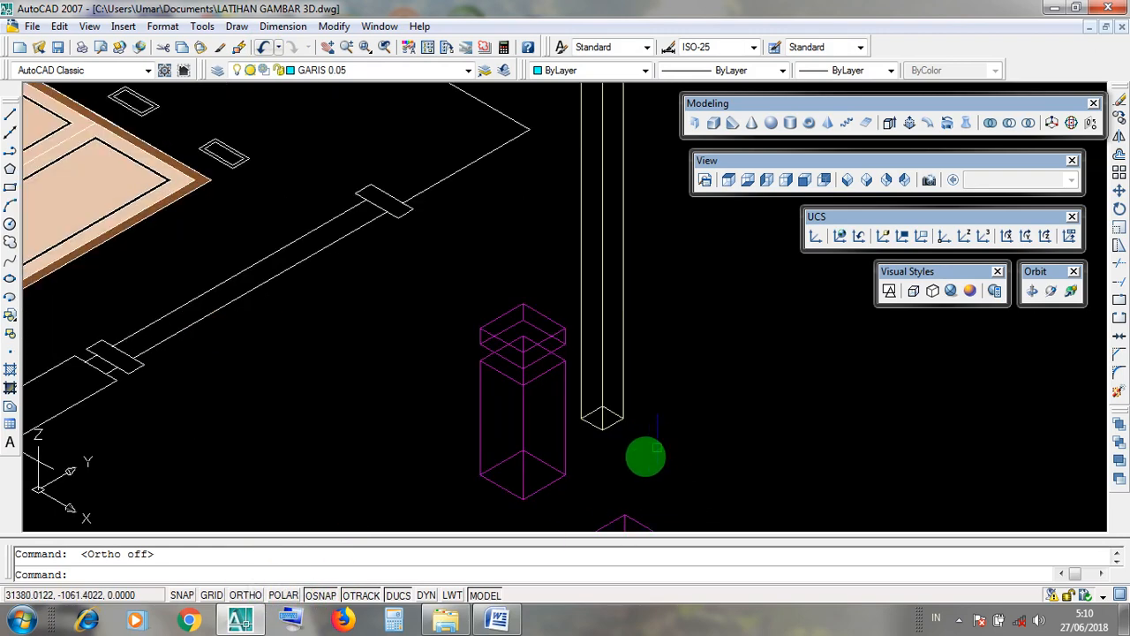
scroll(630, 462, down, 1)
scroll(618, 445, up, 4)
click(609, 435)
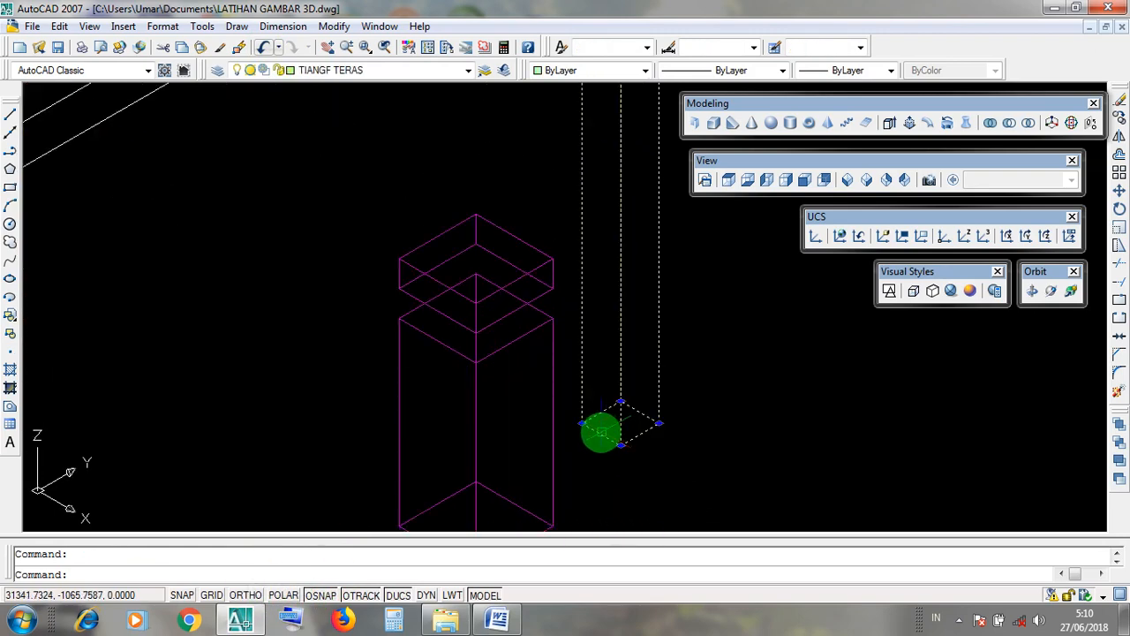
middle_drag(568, 465, 607, 361)
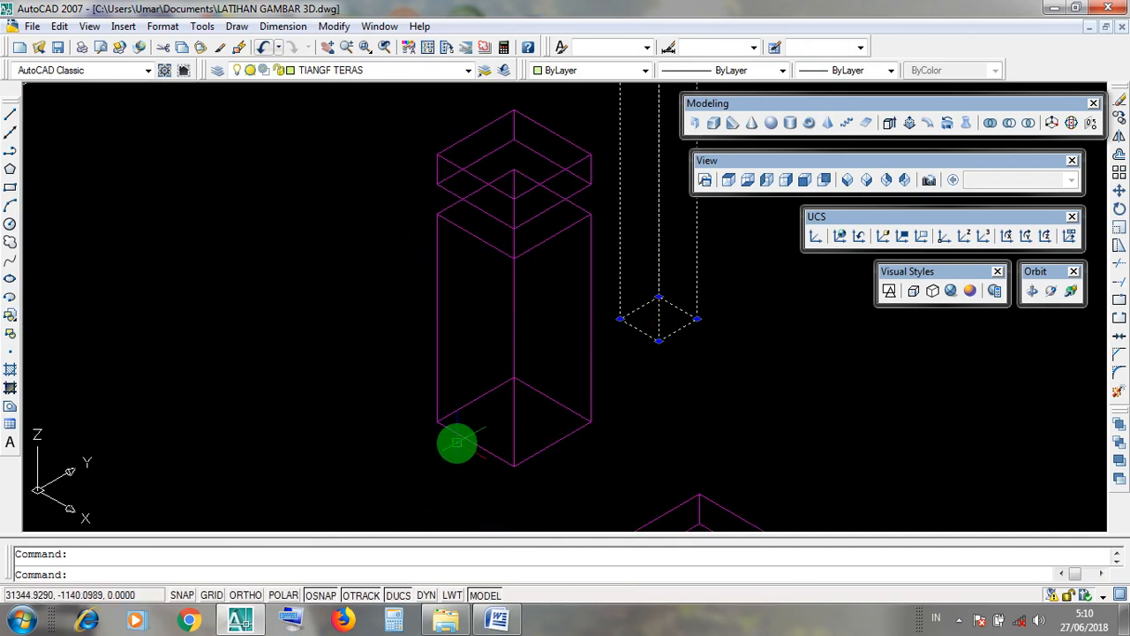
click(475, 451)
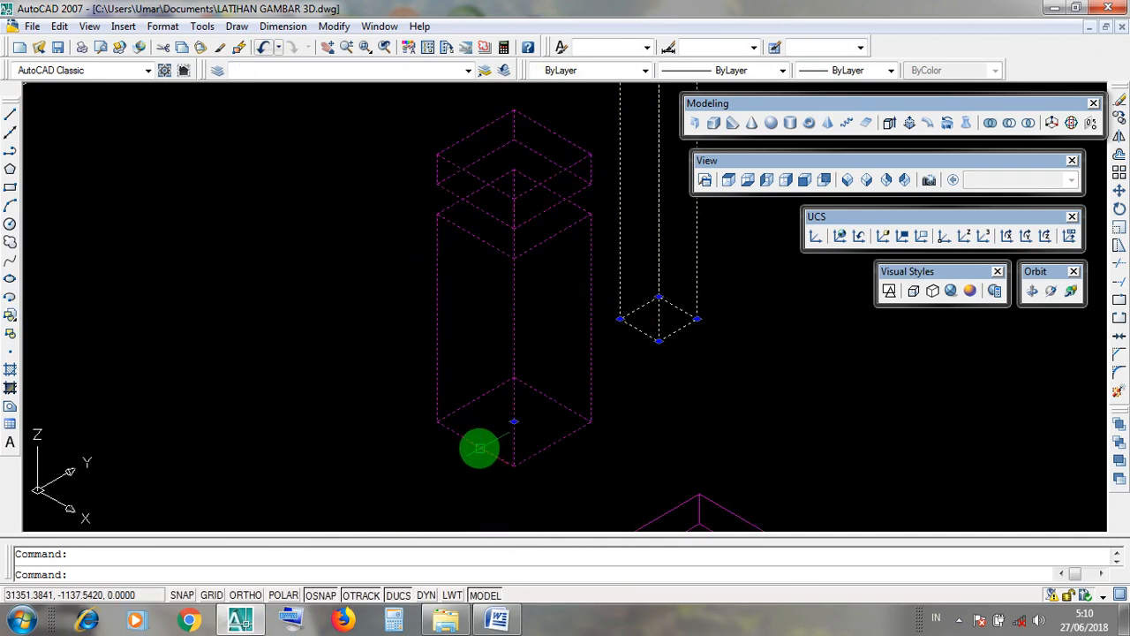
key(Escape)
middle_drag(674, 397, 571, 474)
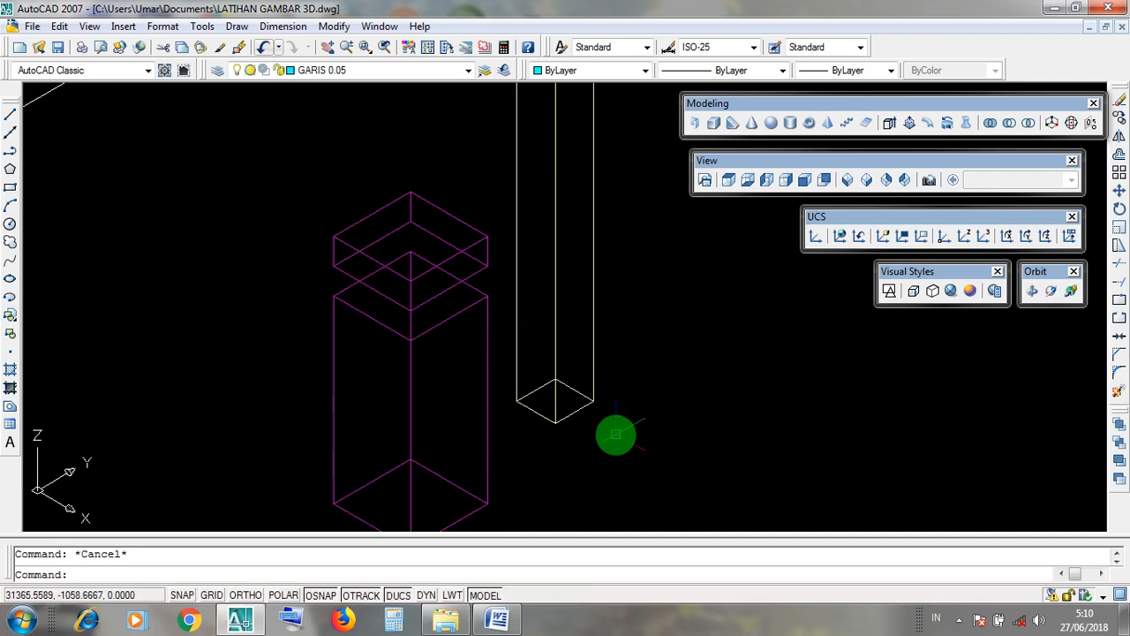
Move the tall post by the midpoint of its front bottom edge onto the midpoint of the magenta solid's front bottom edge
click(615, 435)
click(581, 324)
scroll(577, 439, down, 8)
scroll(578, 386, up, 3)
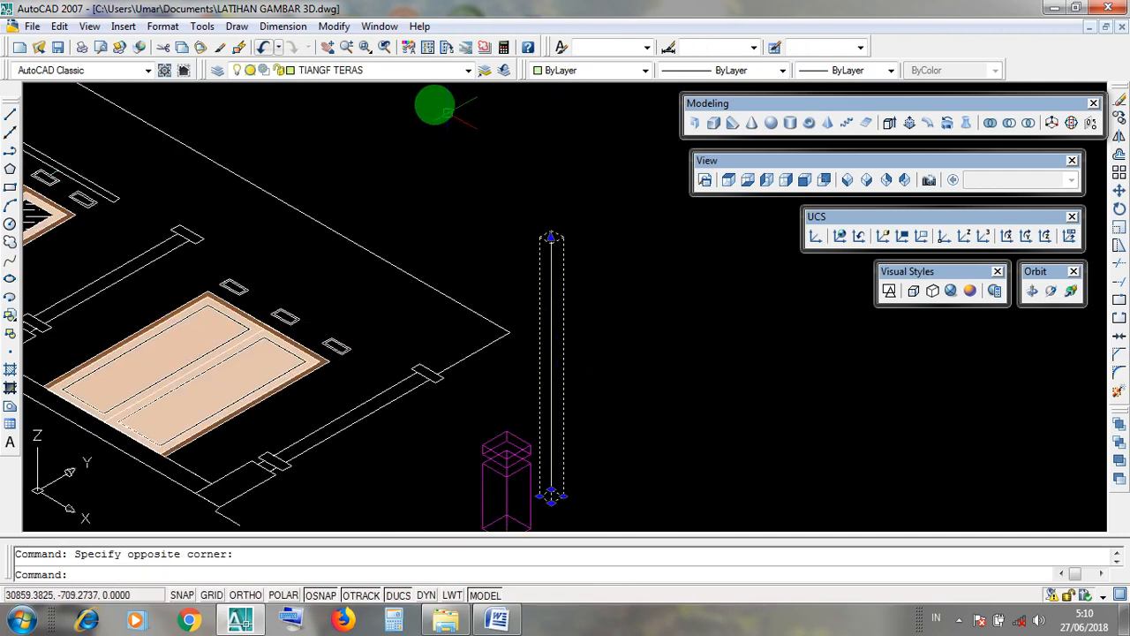
click(334, 26)
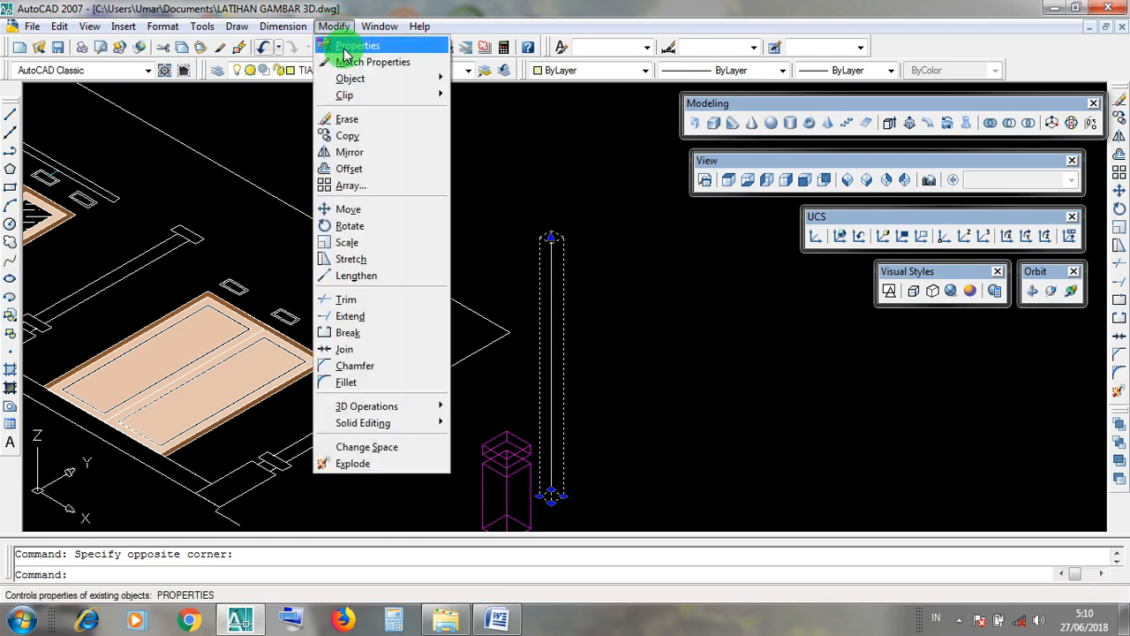
click(375, 216)
scroll(535, 504, up, 8)
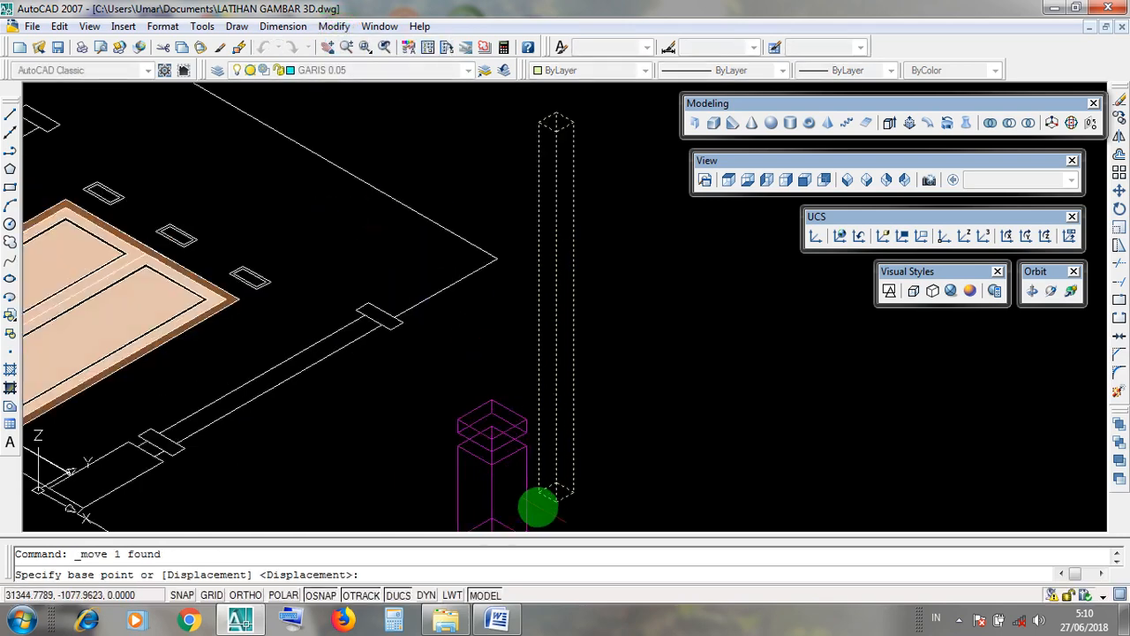
scroll(562, 500, up, 3)
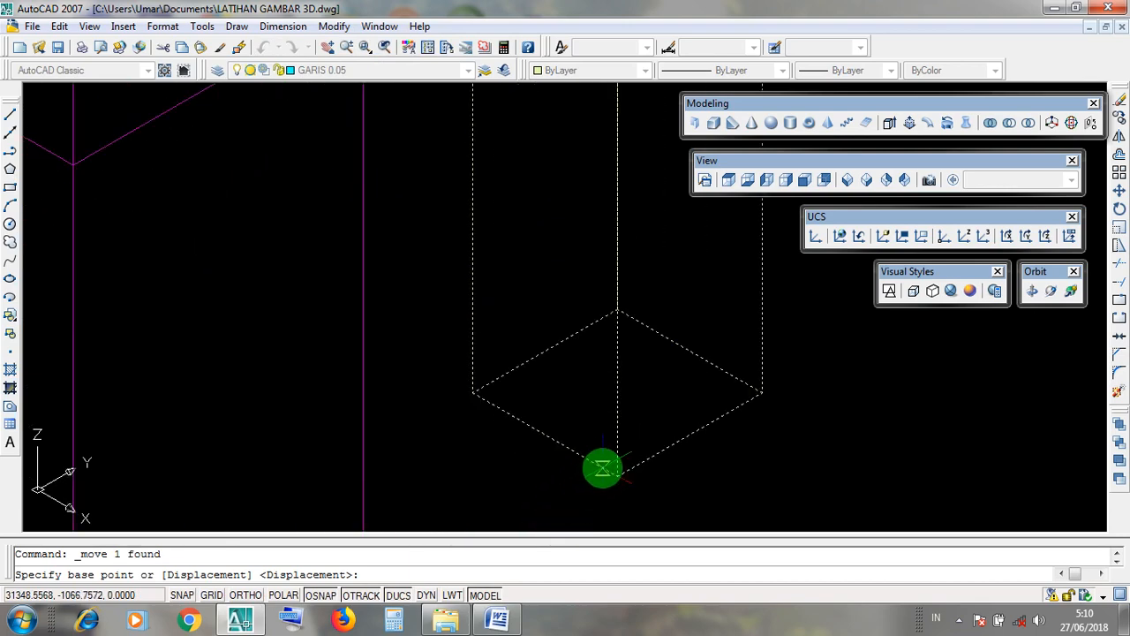
scroll(602, 468, down, 10)
scroll(600, 468, up, 7)
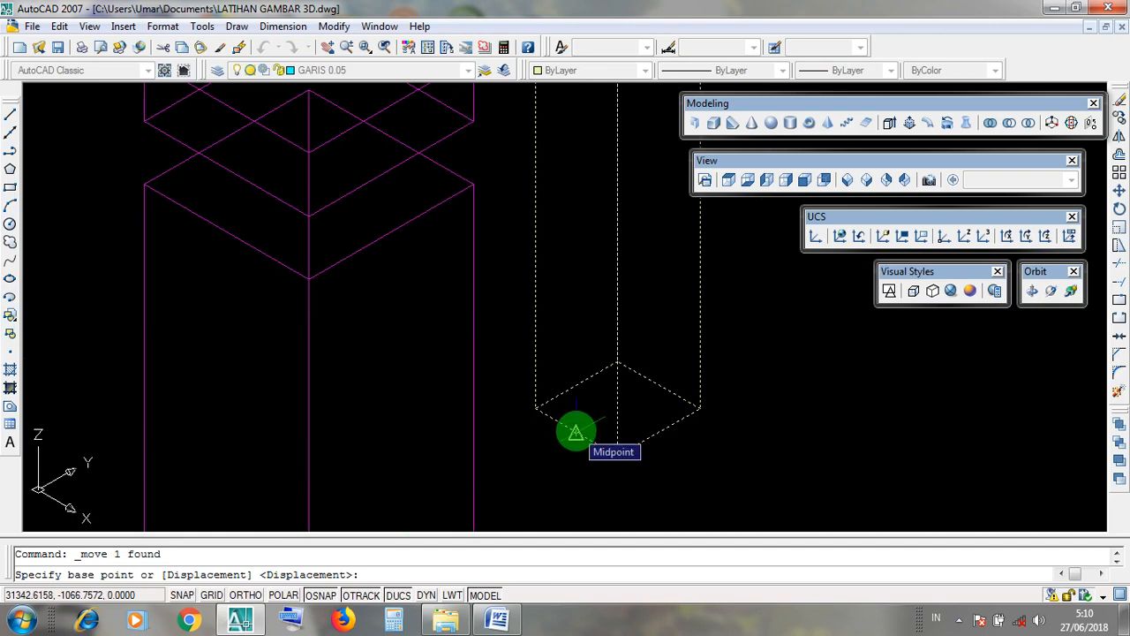
click(576, 432)
scroll(611, 366, down, 5)
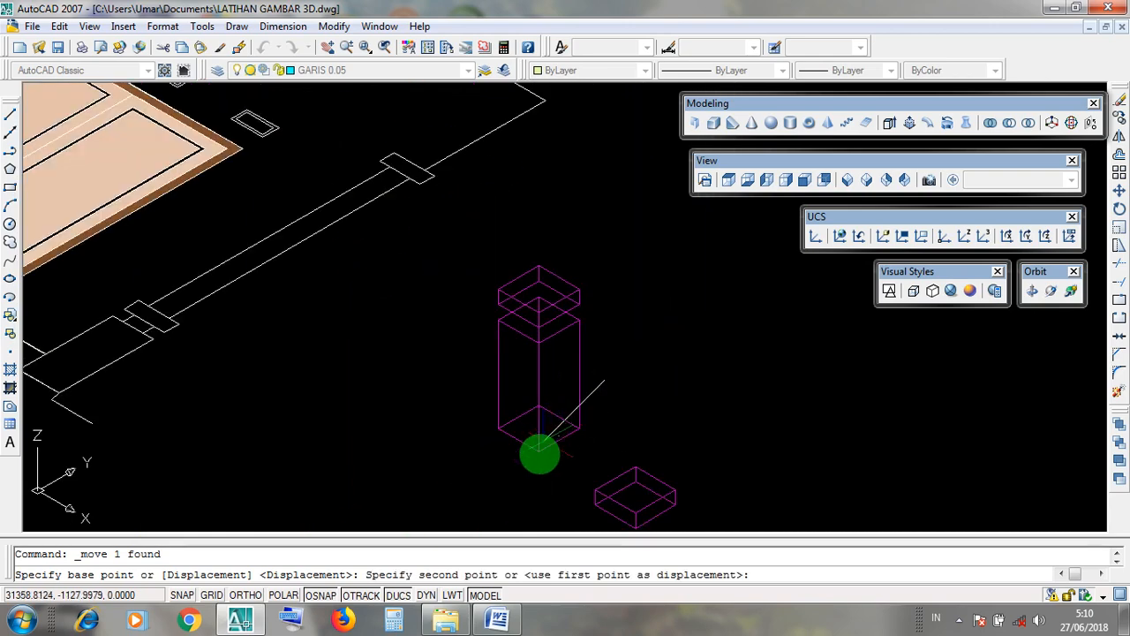
scroll(537, 454, up, 5)
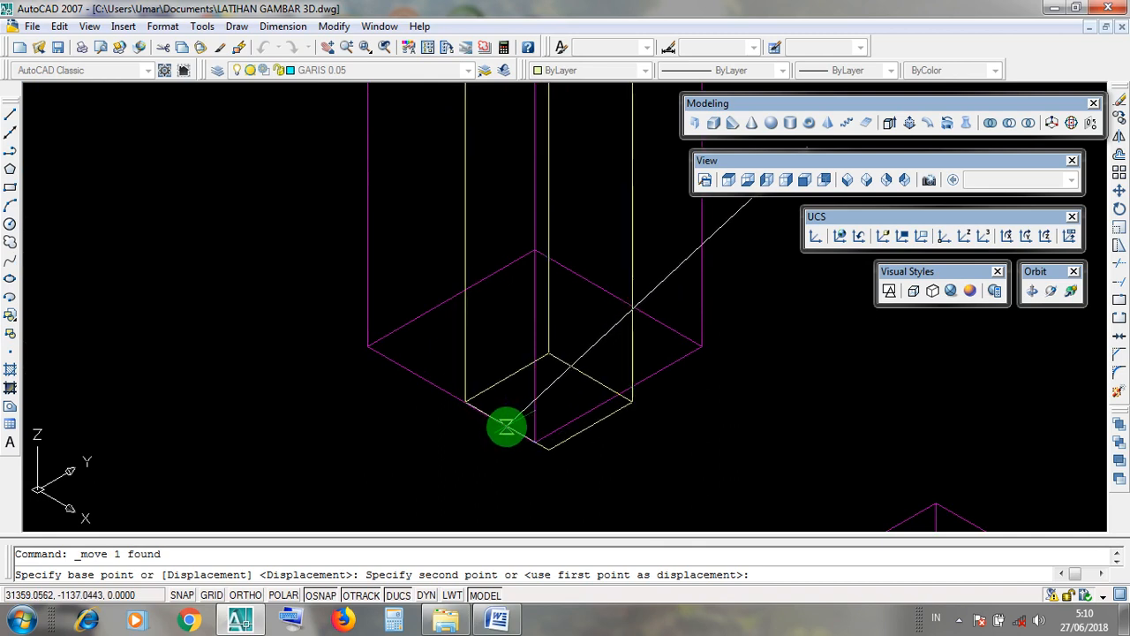
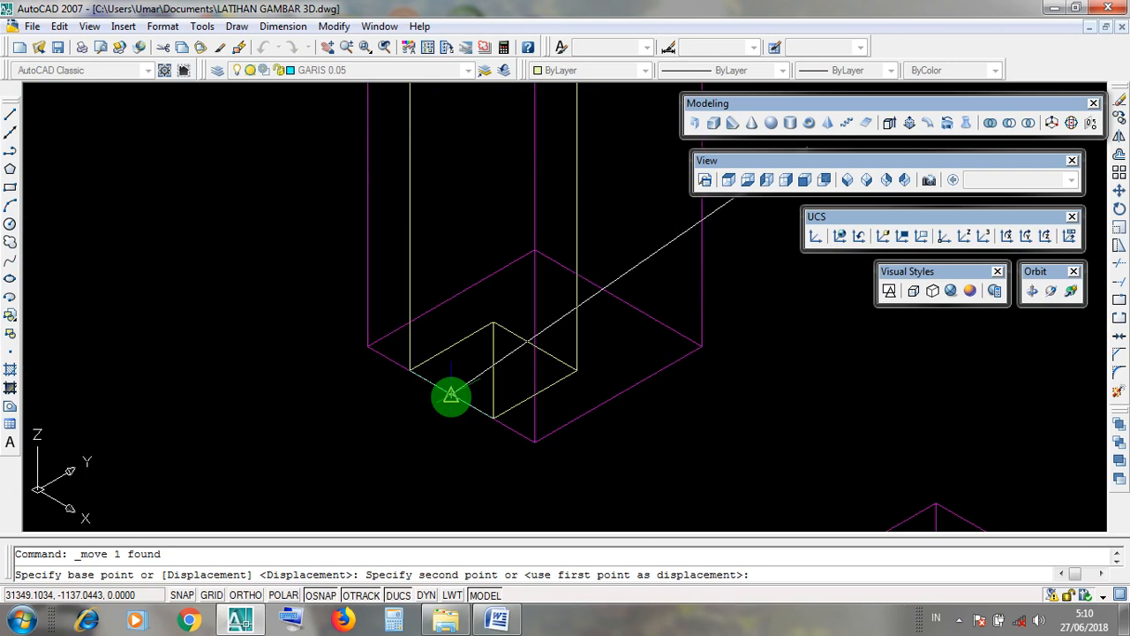
click(451, 396)
Check the alignment of the post's and magenta solid's bottom edges, clear the selection and review the whole post
click(459, 396)
click(435, 405)
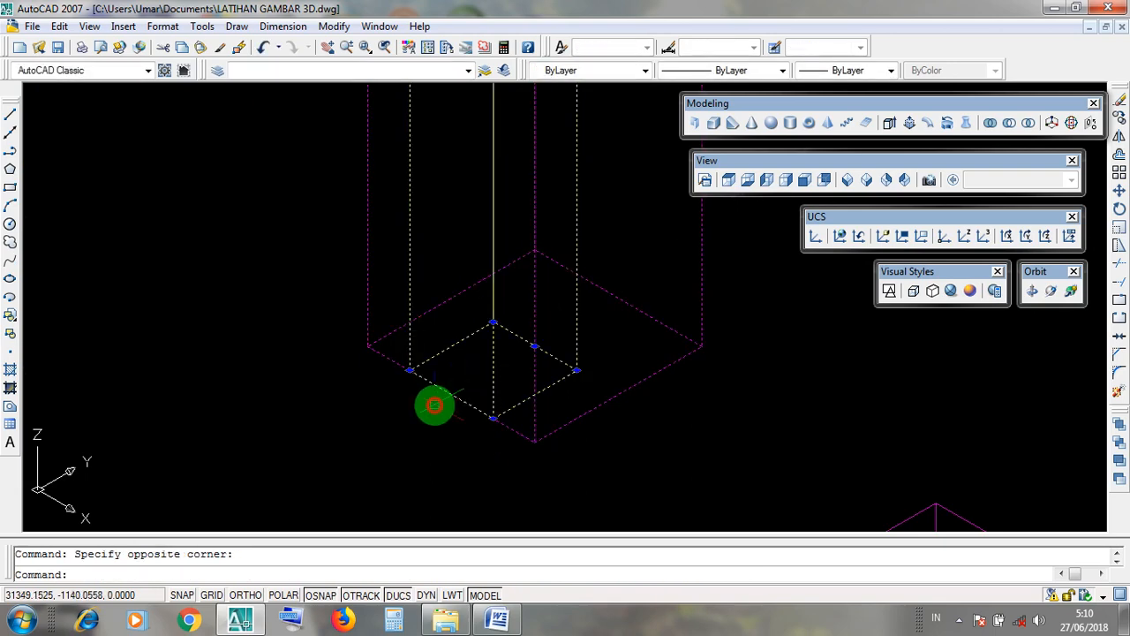
key(Escape)
scroll(444, 399, up, 3)
scroll(445, 399, down, 5)
scroll(515, 442, down, 1)
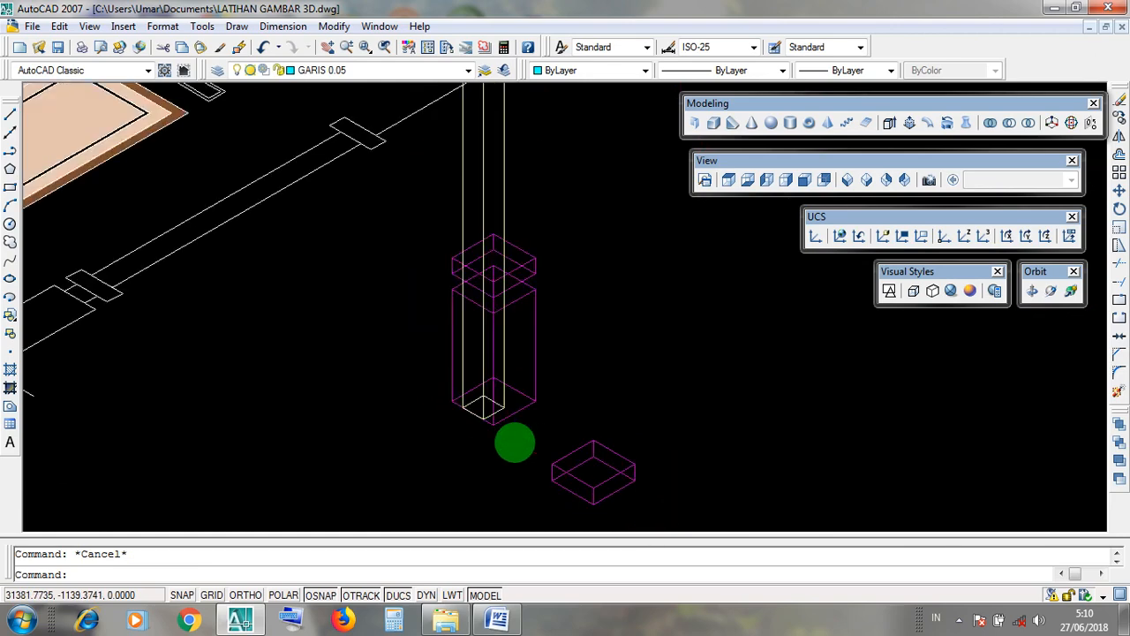
scroll(515, 443, down, 3)
scroll(609, 461, up, 1)
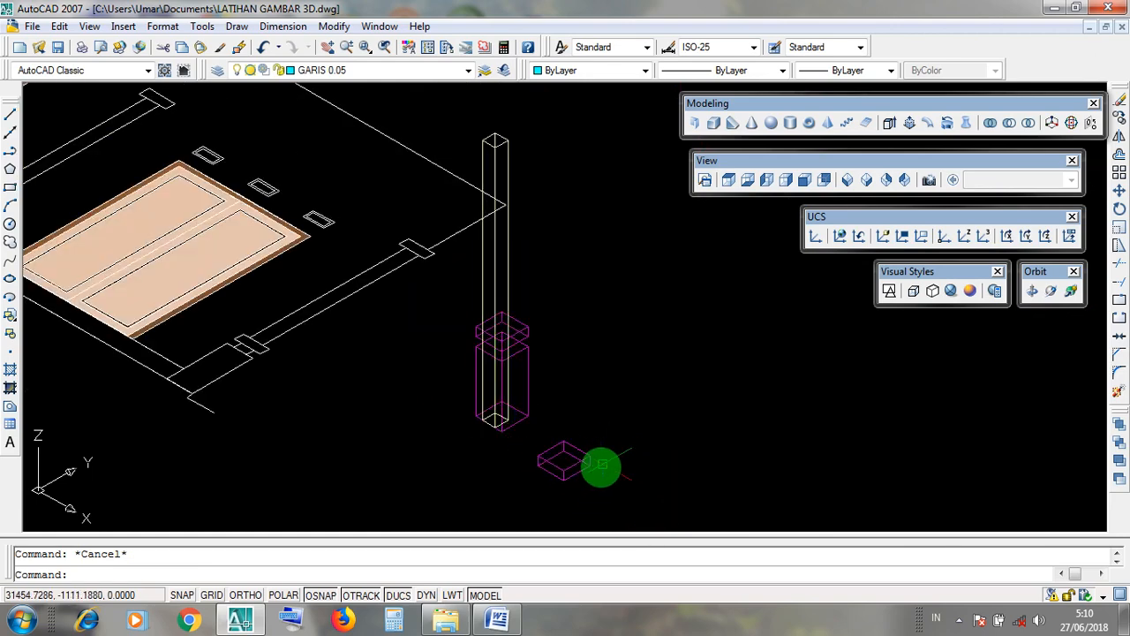
Examine the small flat magenta block and the top end of the tall post, and clear the selection
click(601, 466)
click(571, 433)
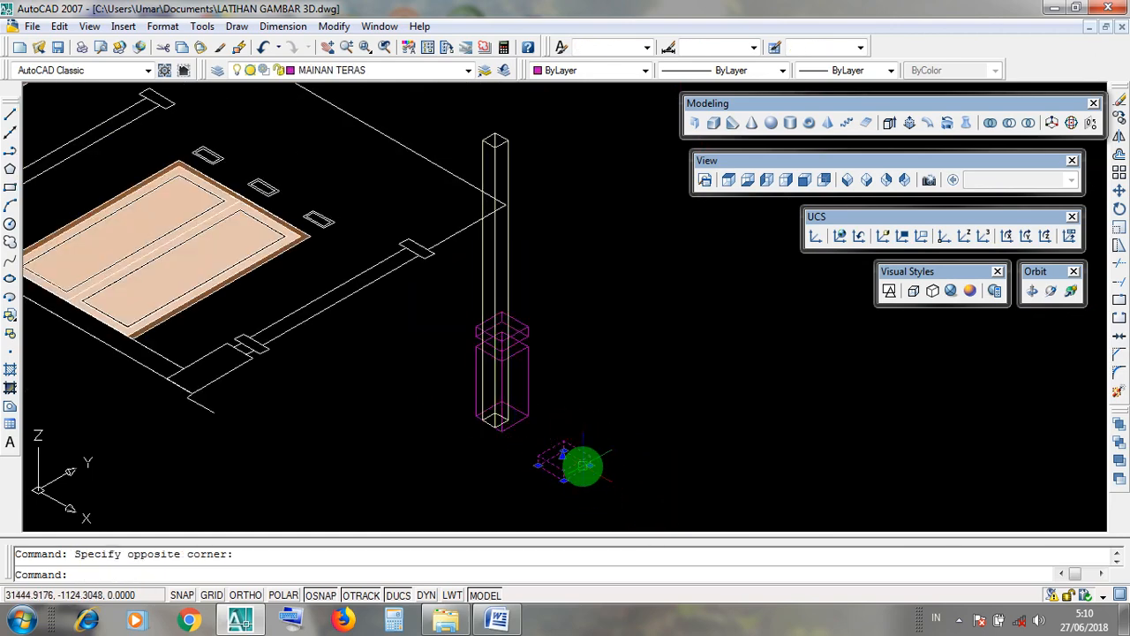
key(Escape)
click(585, 489)
click(560, 435)
key(Escape)
click(570, 478)
click(558, 455)
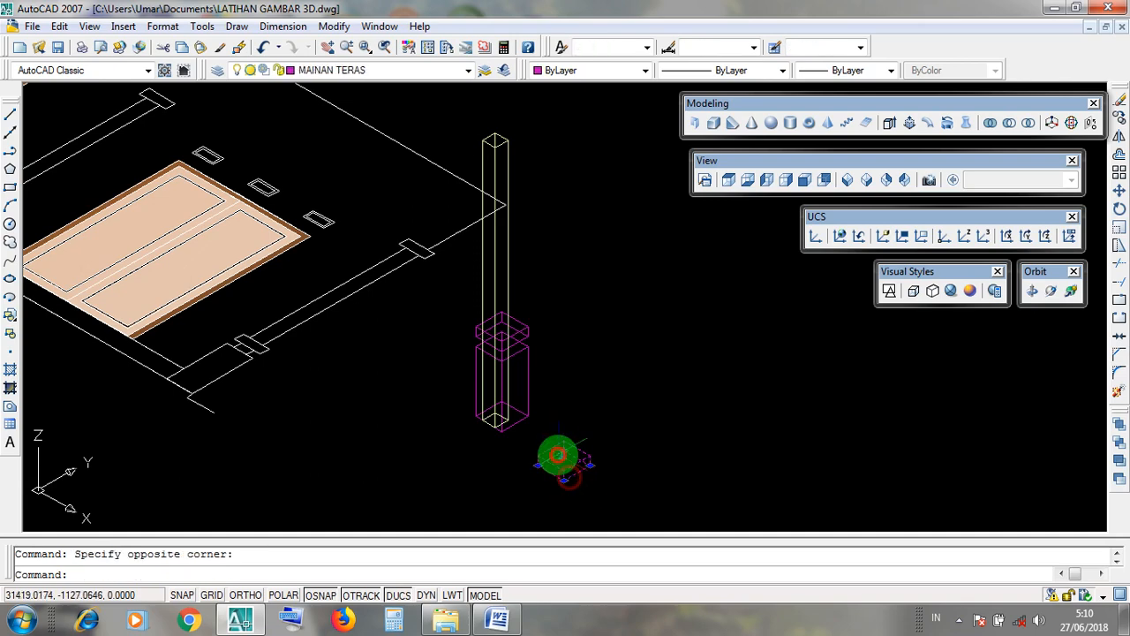
scroll(462, 123, up, 3)
click(473, 124)
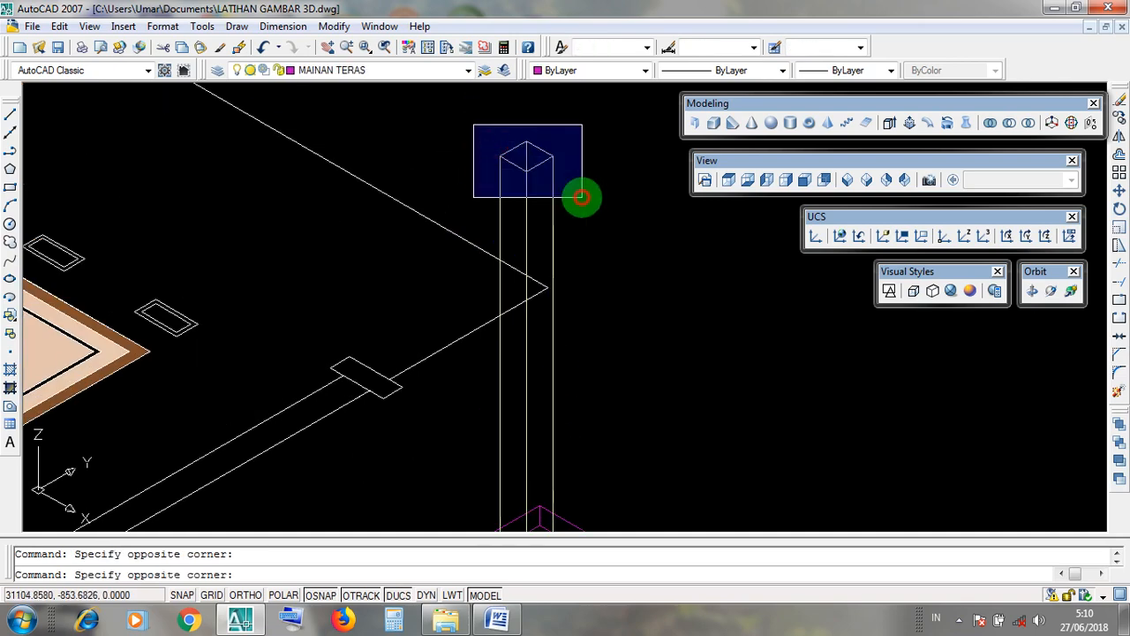
key(Escape)
Compare the flat magenta block's front top edge with the matching top edge of the tall post, and clear the selection
scroll(571, 215, down, 3)
scroll(580, 351, up, 6)
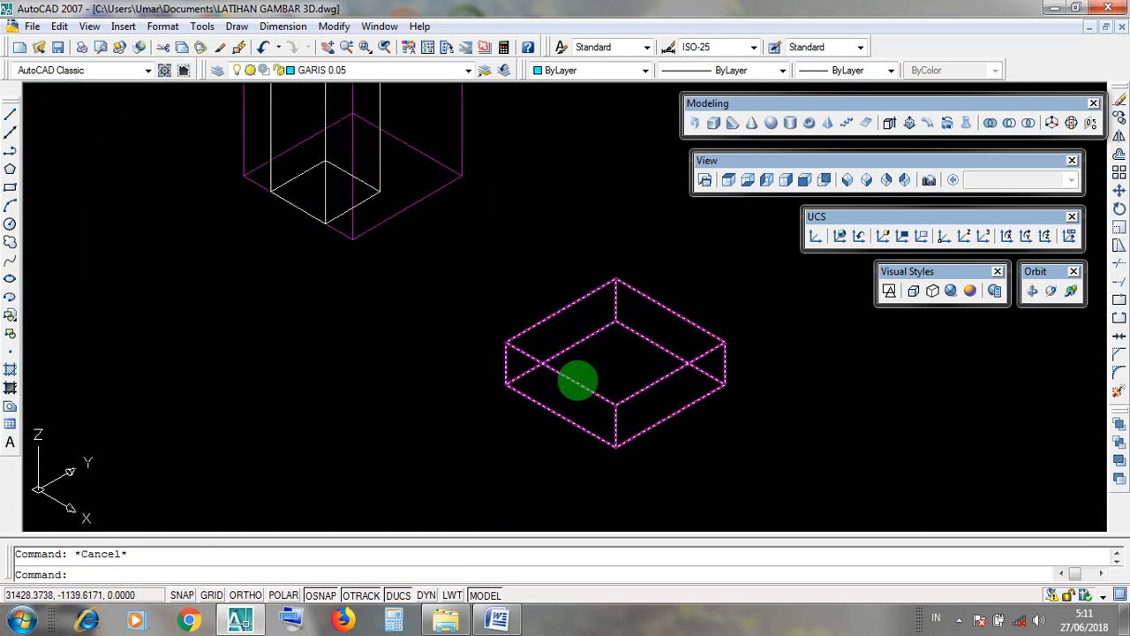
click(575, 380)
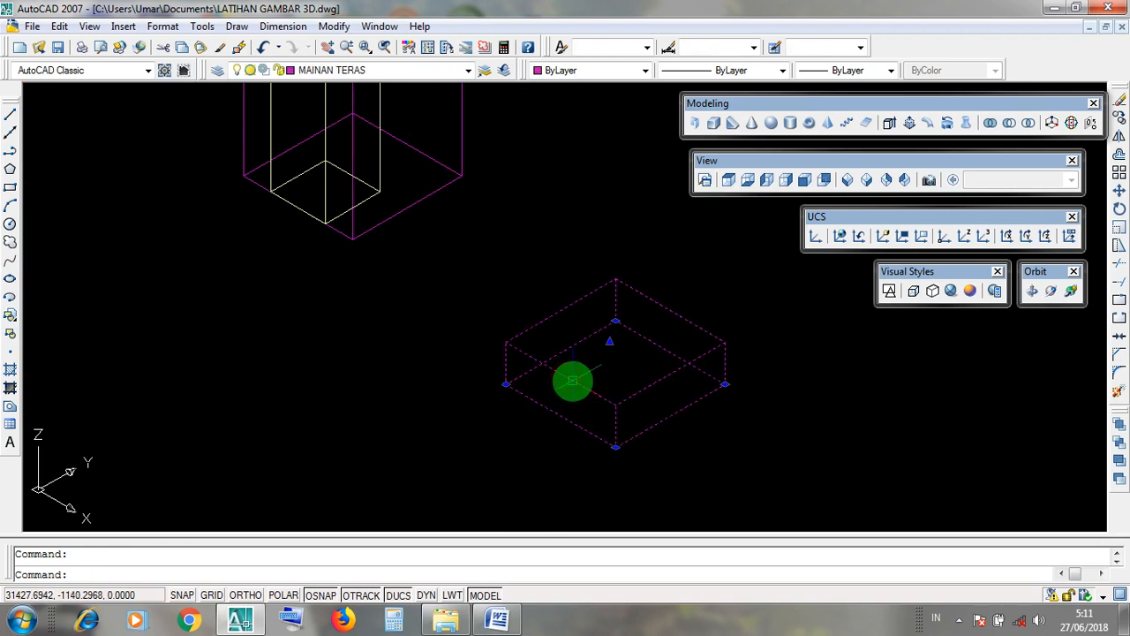
key(Escape)
click(565, 375)
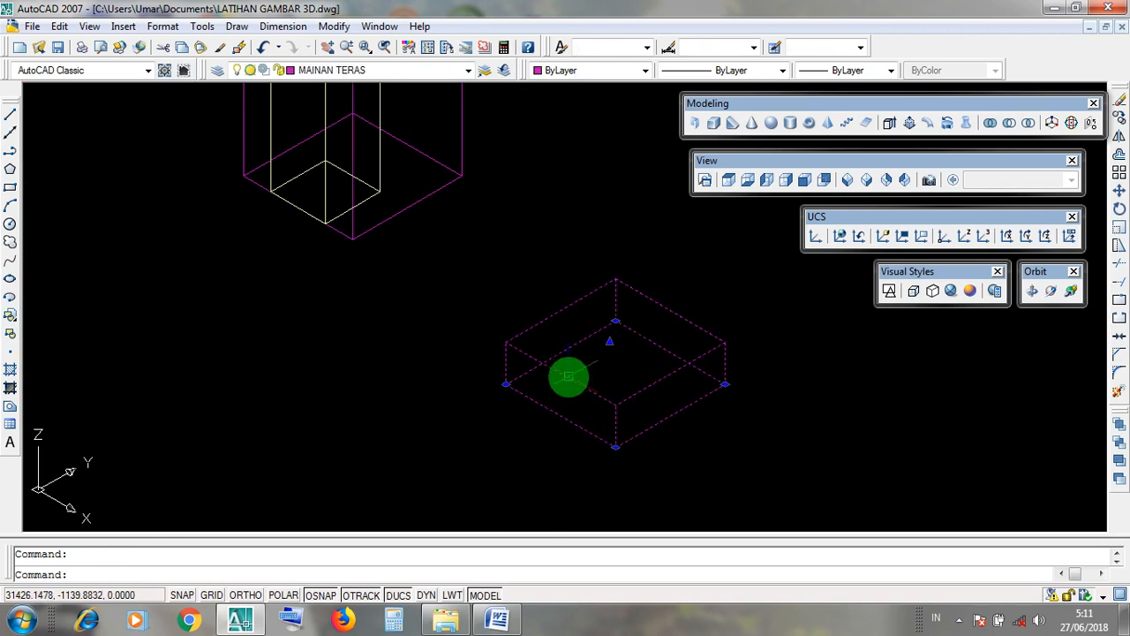
key(Escape)
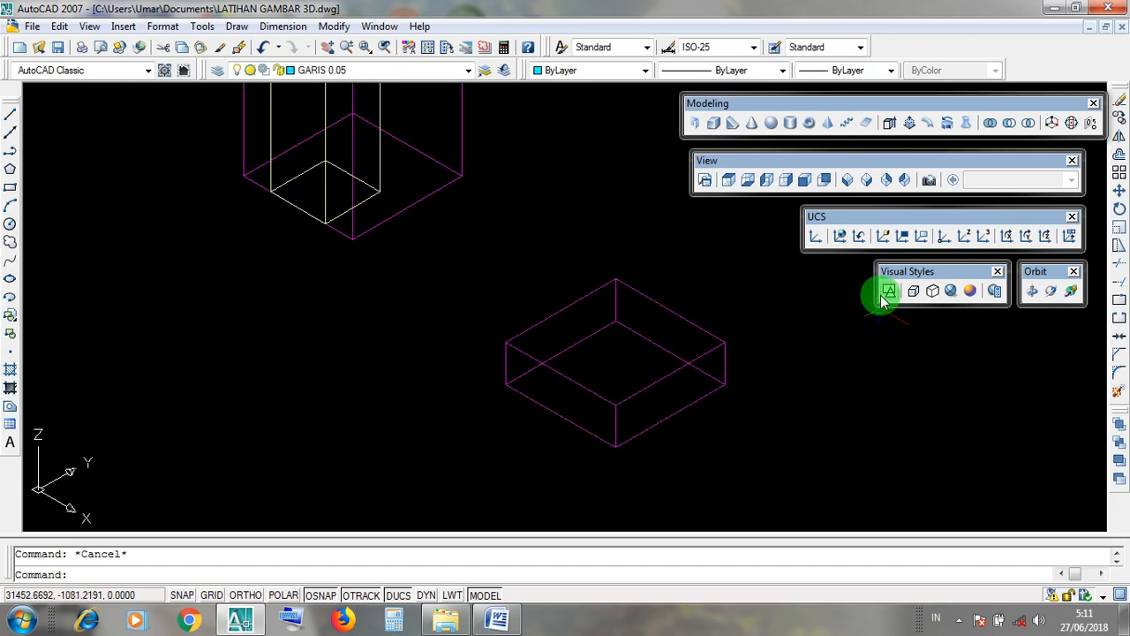
click(565, 374)
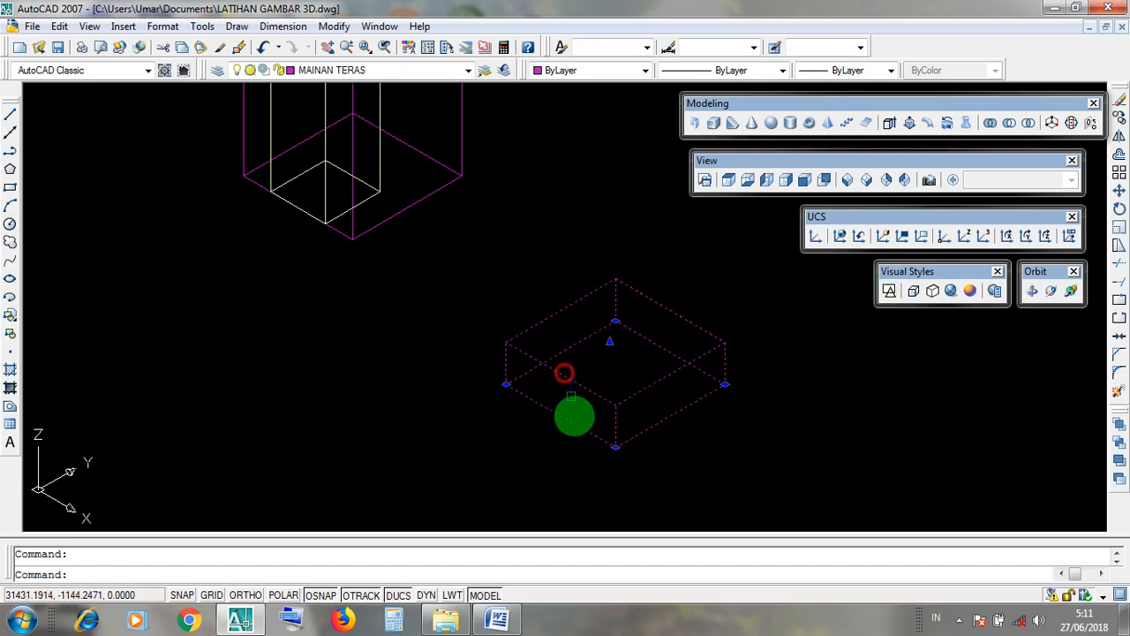
scroll(575, 411, down, 5)
scroll(533, 219, up, 4)
scroll(533, 219, up, 3)
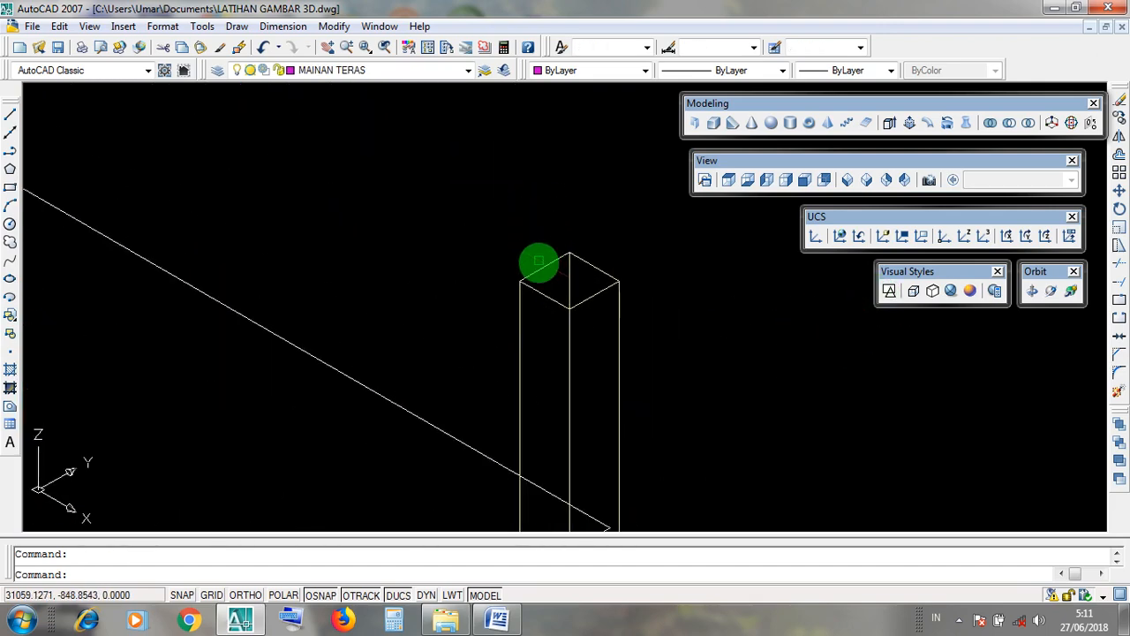
key(Escape)
click(544, 293)
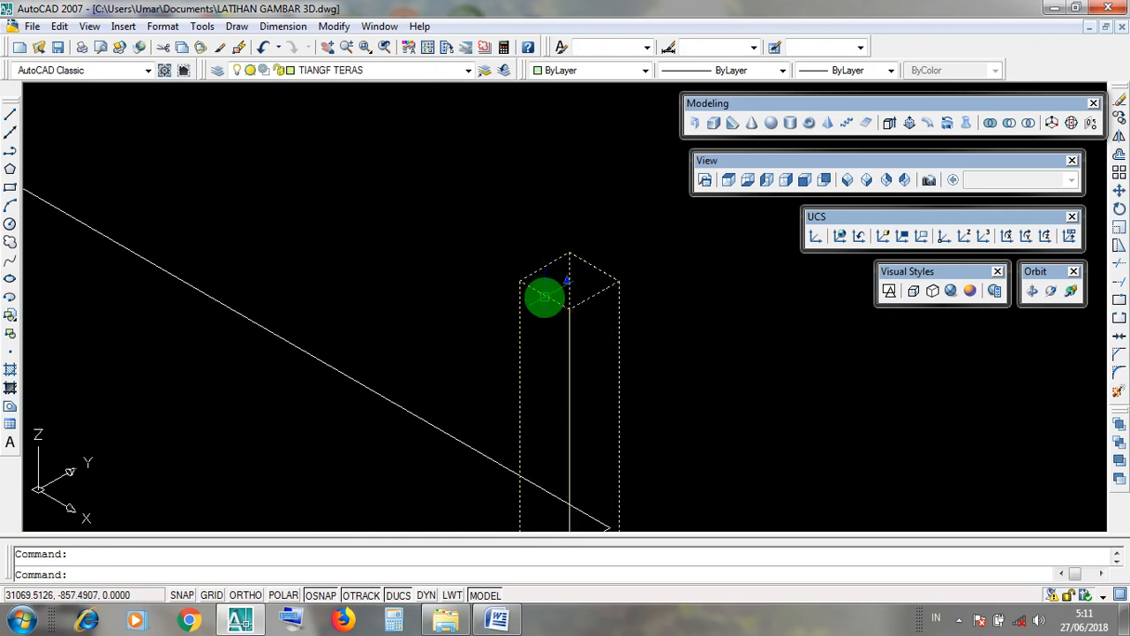
key(Escape)
scroll(544, 293, down, 5)
scroll(601, 457, up, 3)
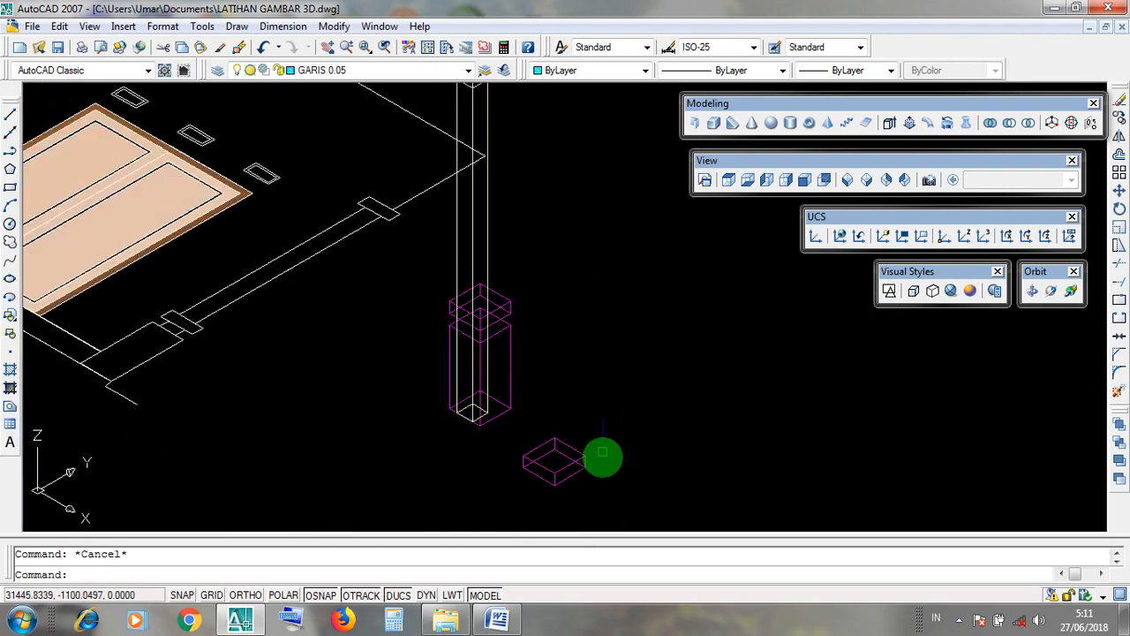
Move the small flat magenta block by its front top edge's midpoint onto the midpoint of the tall post's front top edge
click(570, 452)
click(600, 478)
click(535, 449)
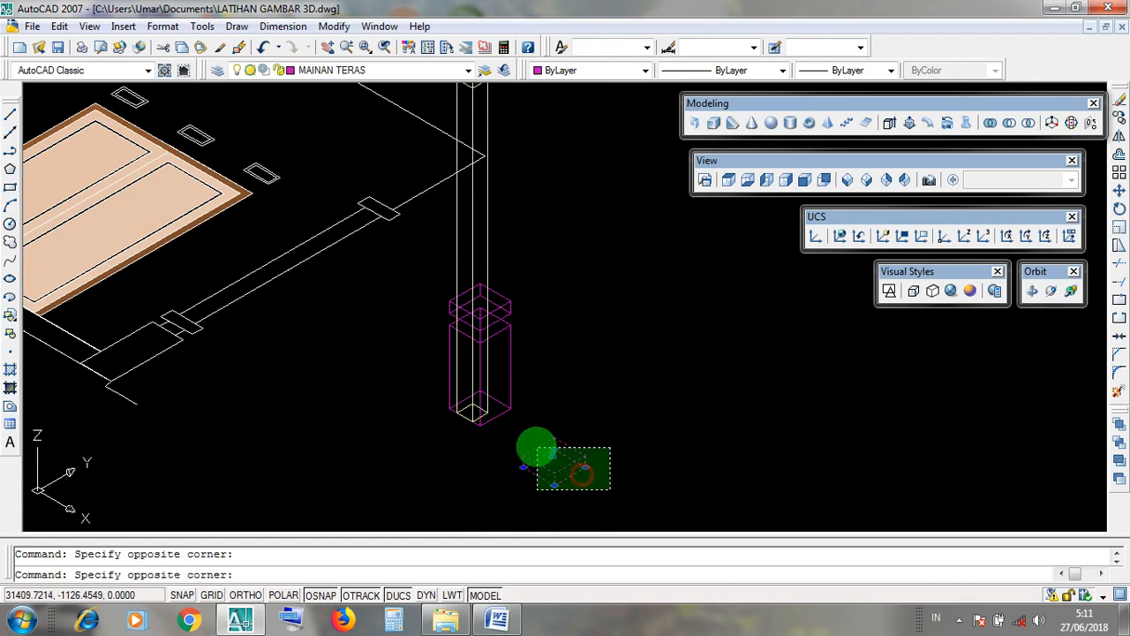
click(589, 478)
click(534, 450)
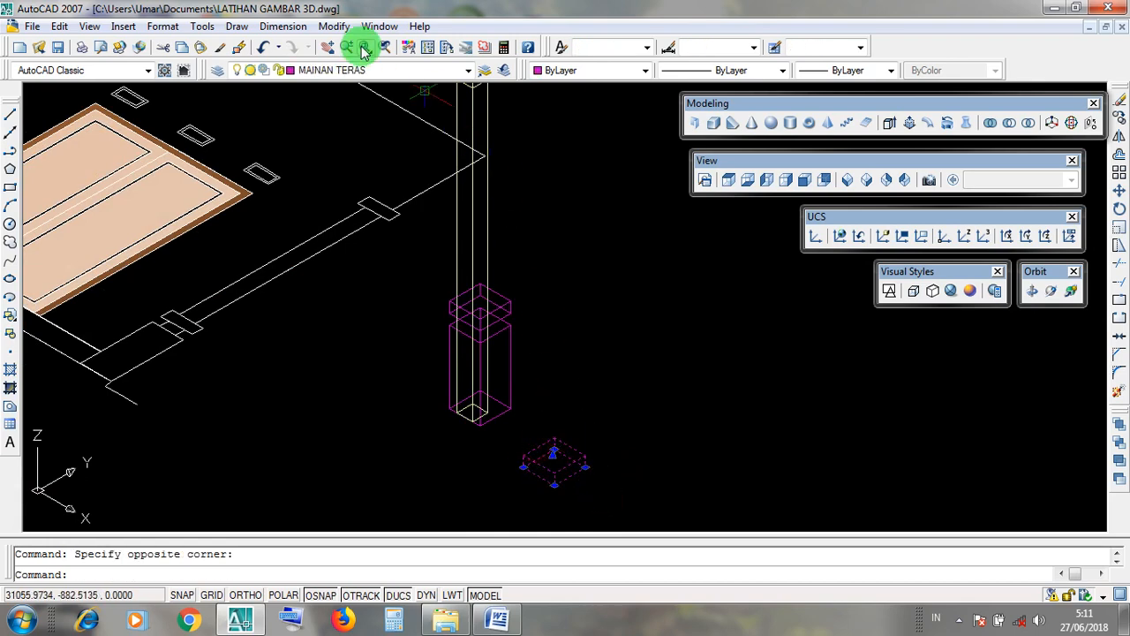
click(335, 26)
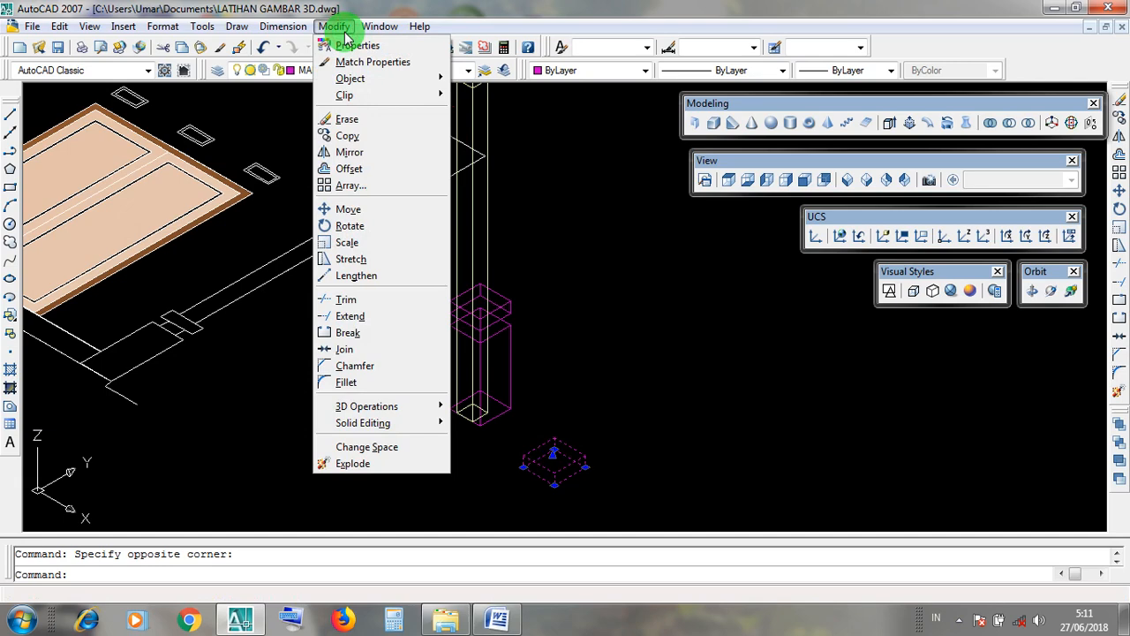
click(382, 212)
scroll(557, 477, up, 5)
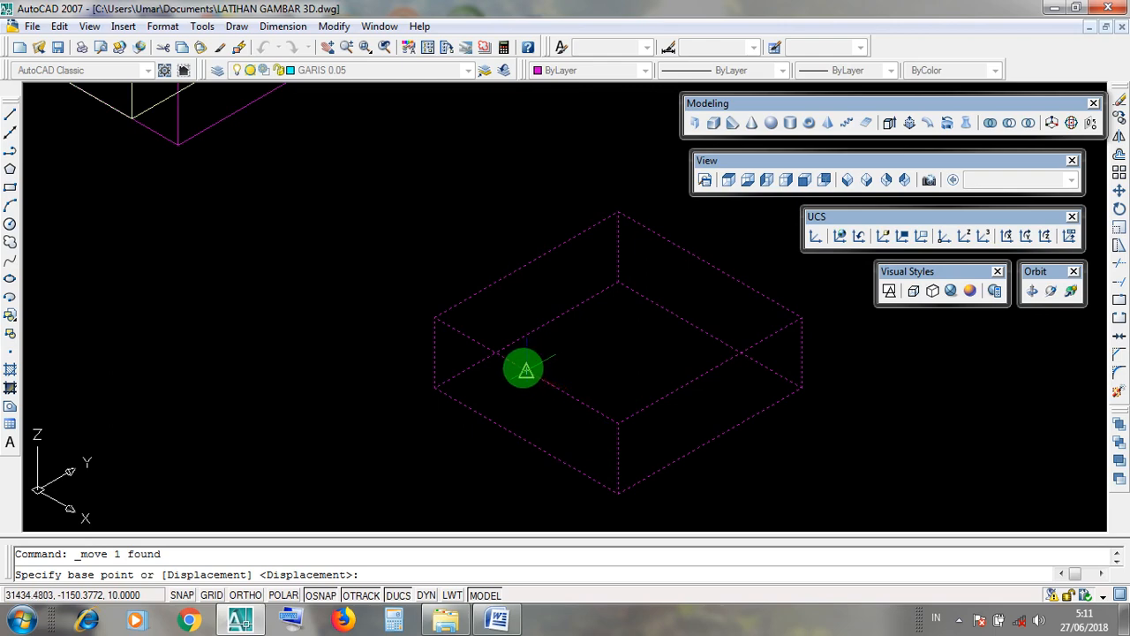
click(525, 369)
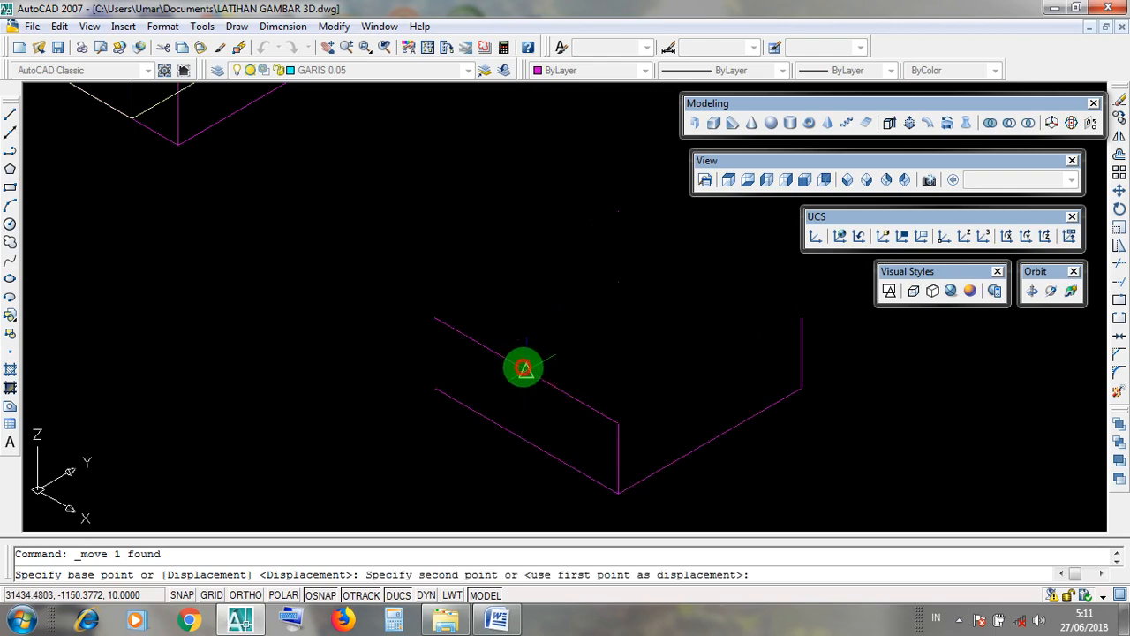
scroll(608, 452, down, 5)
scroll(543, 181, up, 10)
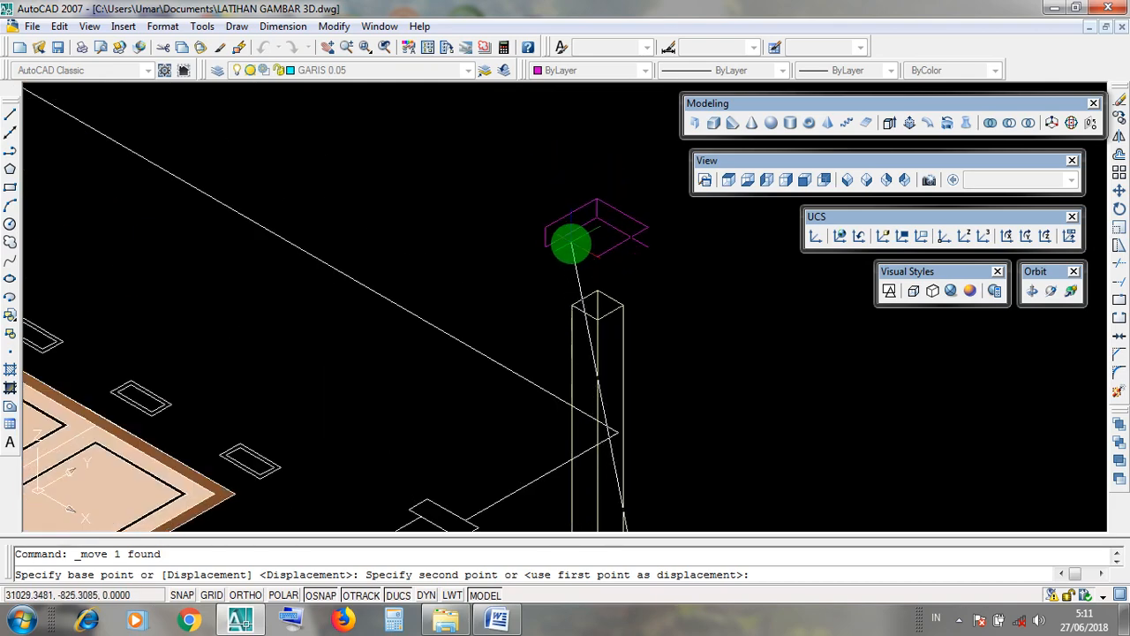
scroll(468, 141, down, 3)
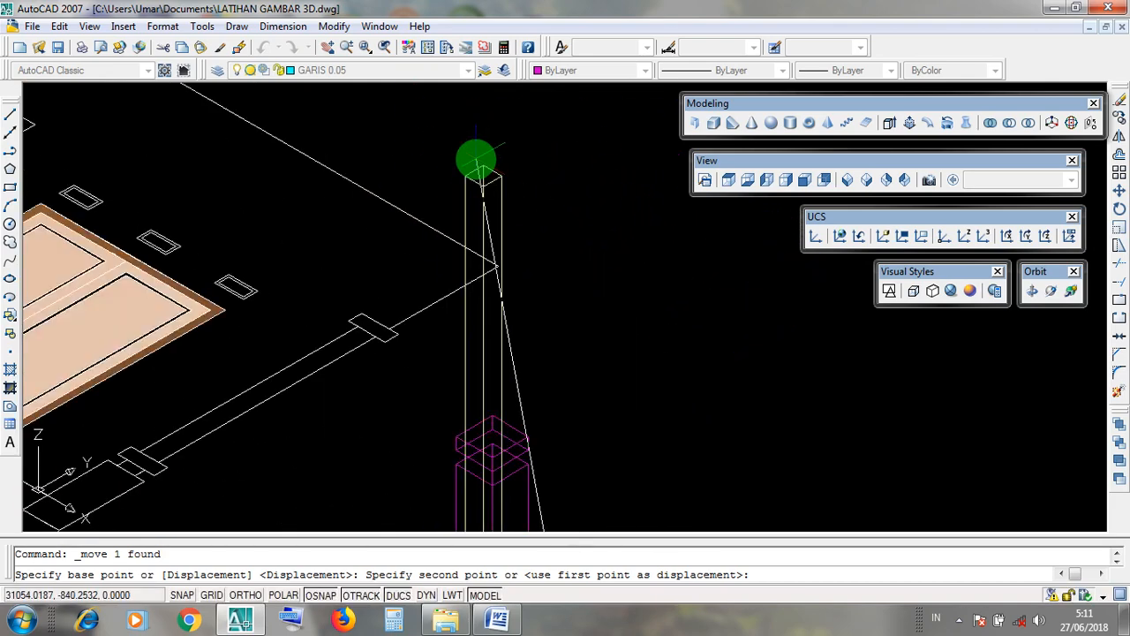
scroll(474, 156, up, 4)
scroll(476, 149, up, 4)
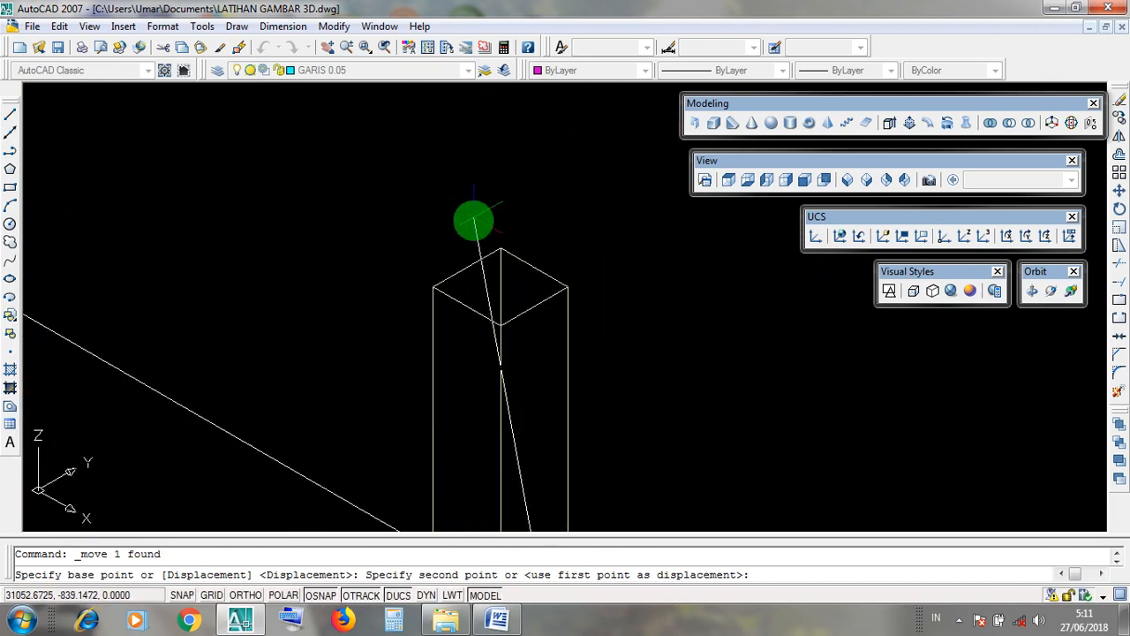
scroll(469, 255, down, 2)
scroll(469, 295, up, 2)
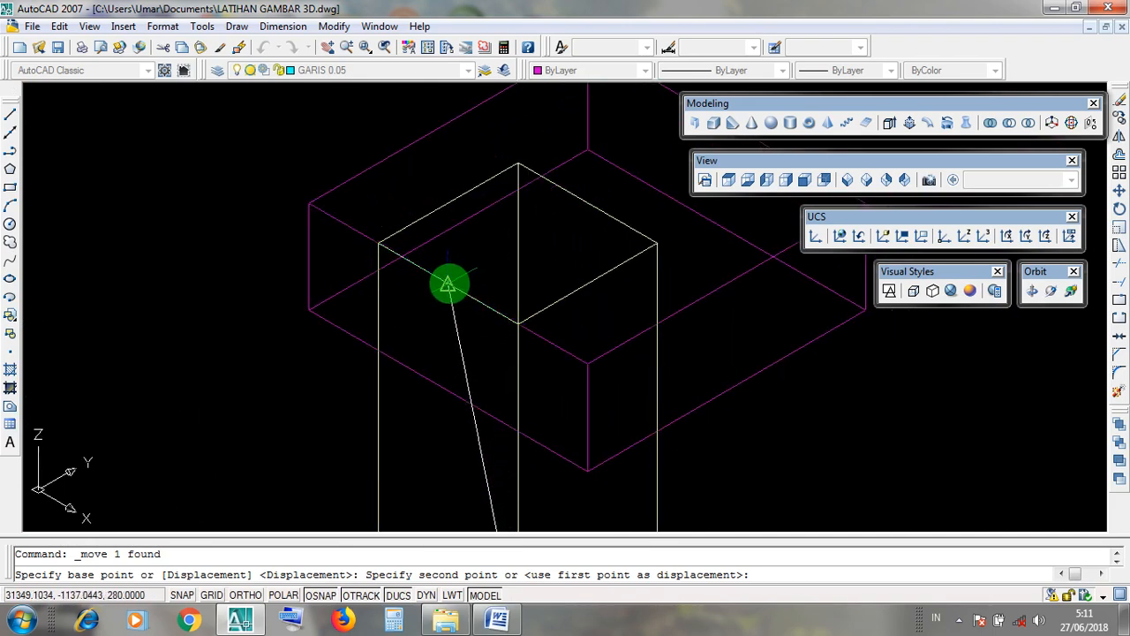
click(448, 284)
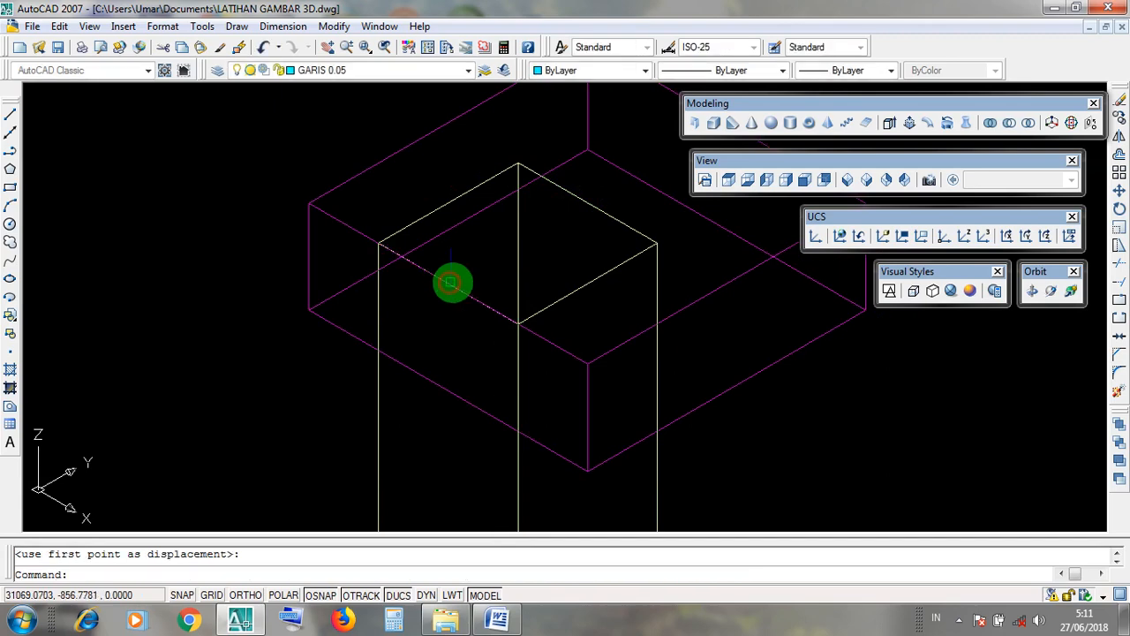
Show the assembled post in the Realistic visual style and inspect its cap and base
scroll(451, 279, down, 5)
middle_drag(573, 223, 583, 242)
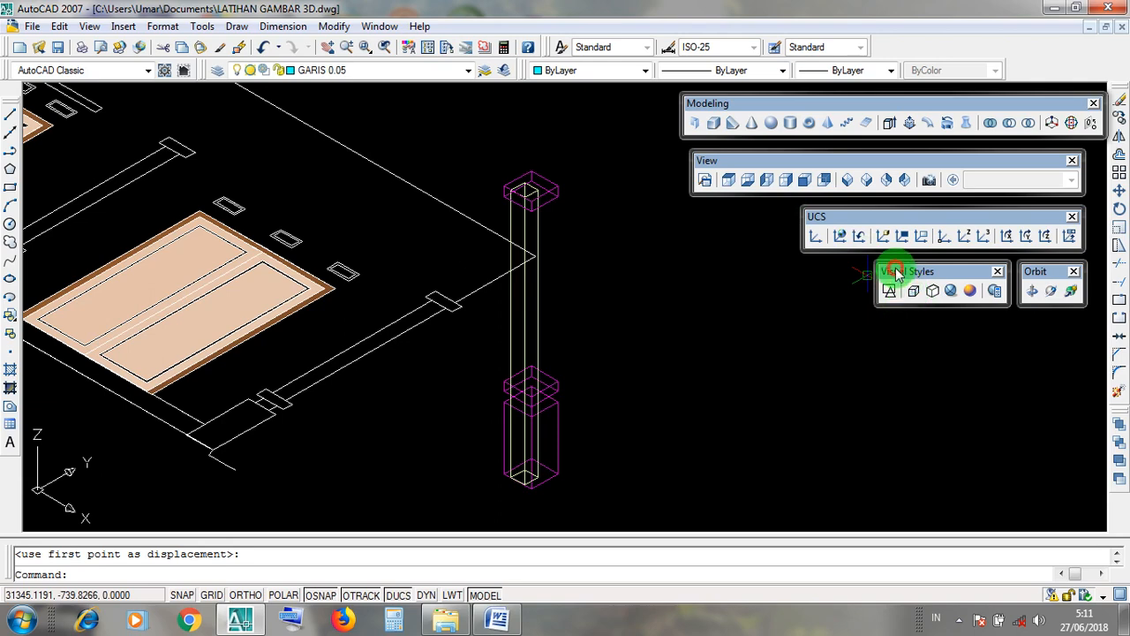
click(951, 291)
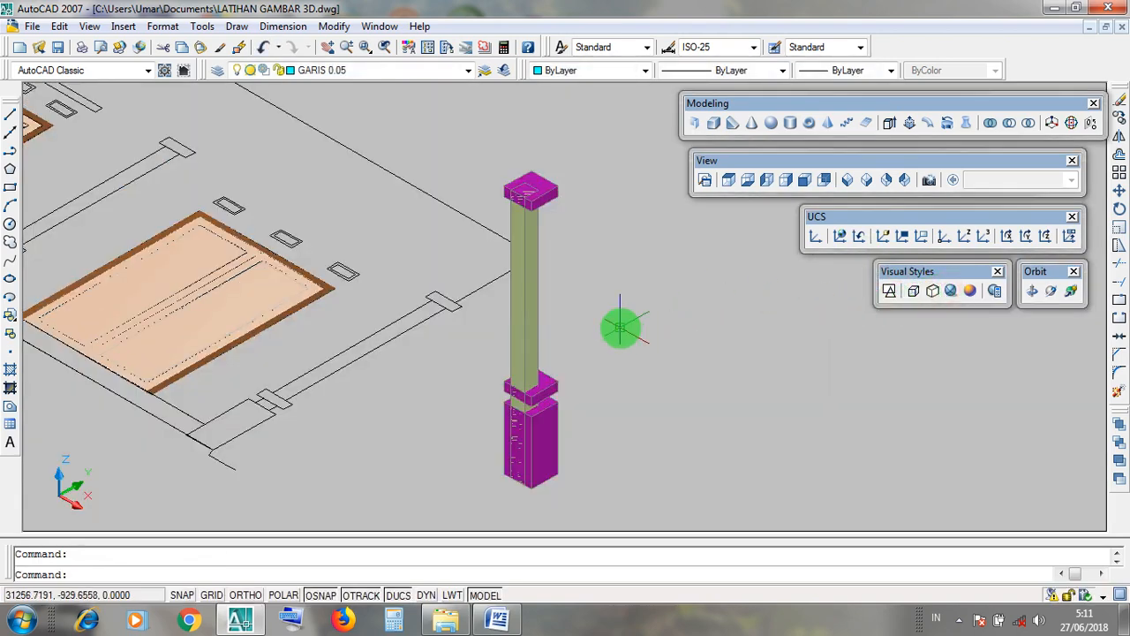
scroll(602, 365, up, 2)
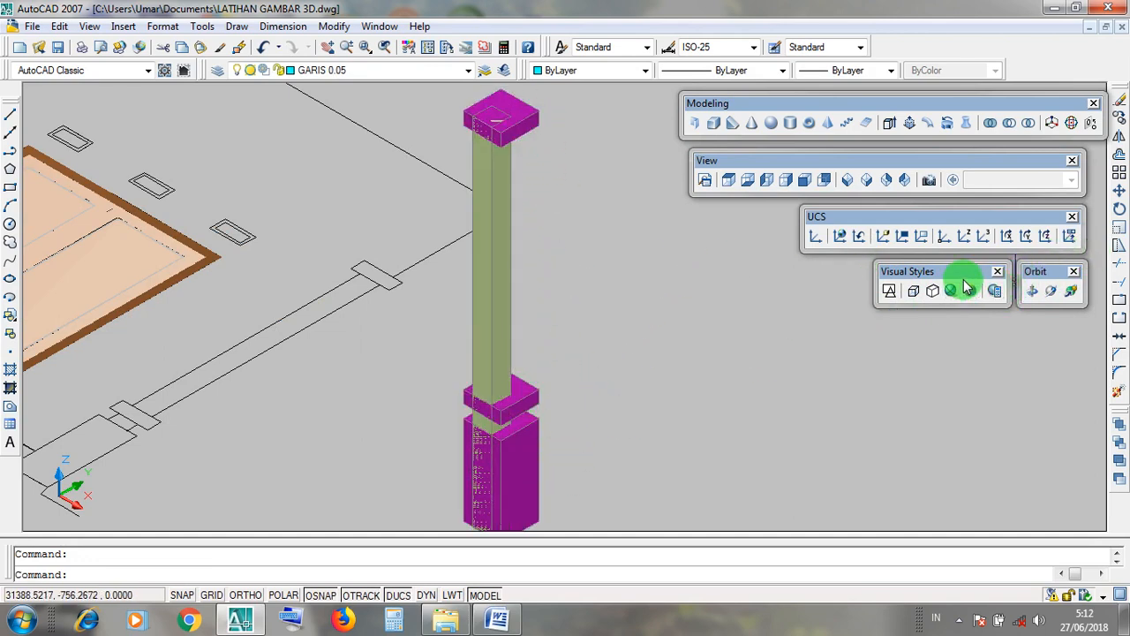
Orbit freely around the shaded post to a near-frontal view and examine how the cap, shaft and base line up
click(1051, 291)
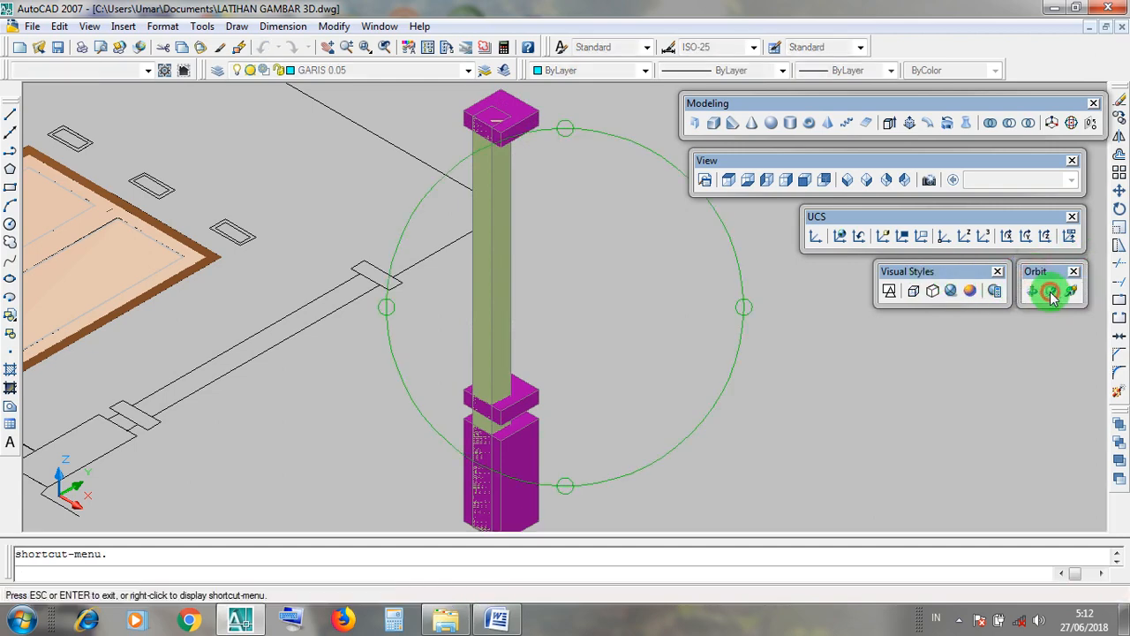
drag(634, 353, 529, 517)
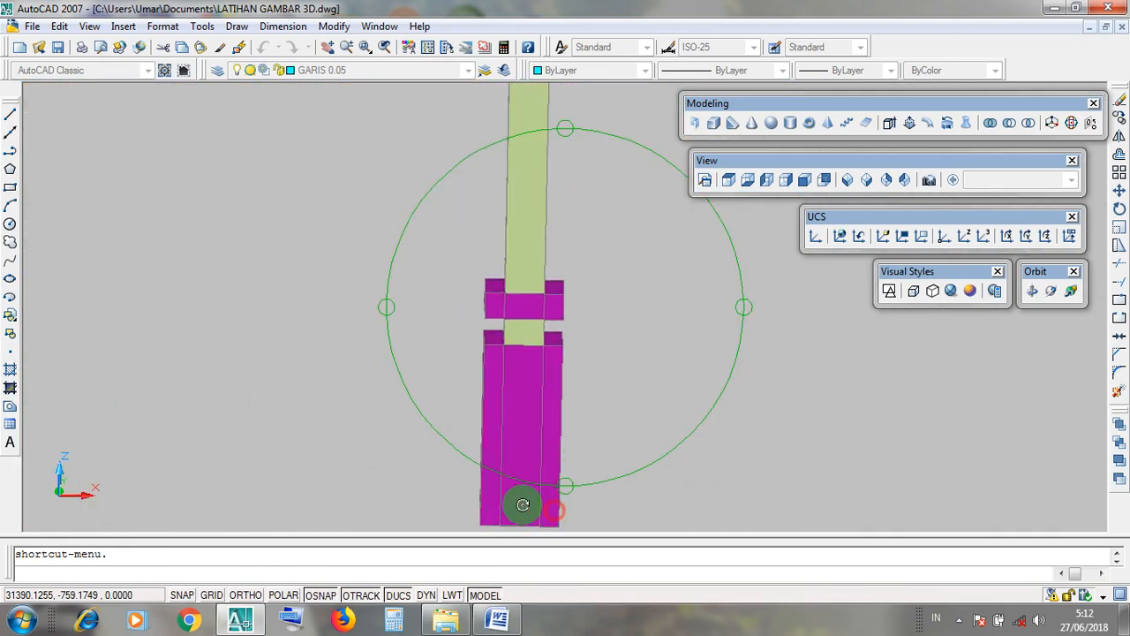
click(488, 504)
drag(556, 306, 539, 574)
drag(544, 269, 547, 424)
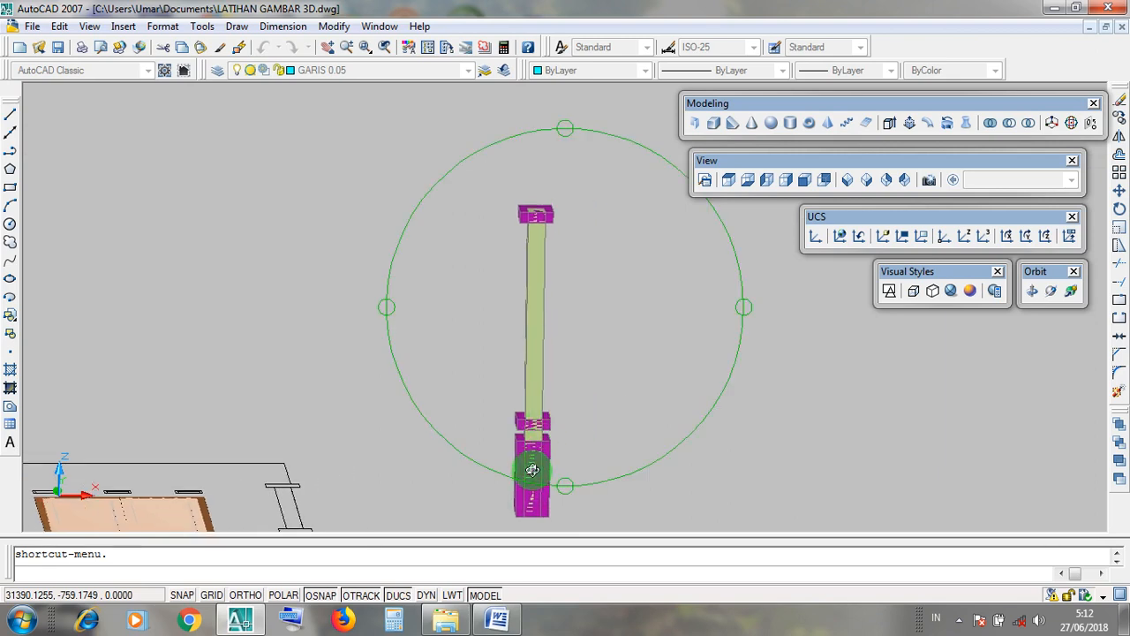
drag(545, 330, 534, 371)
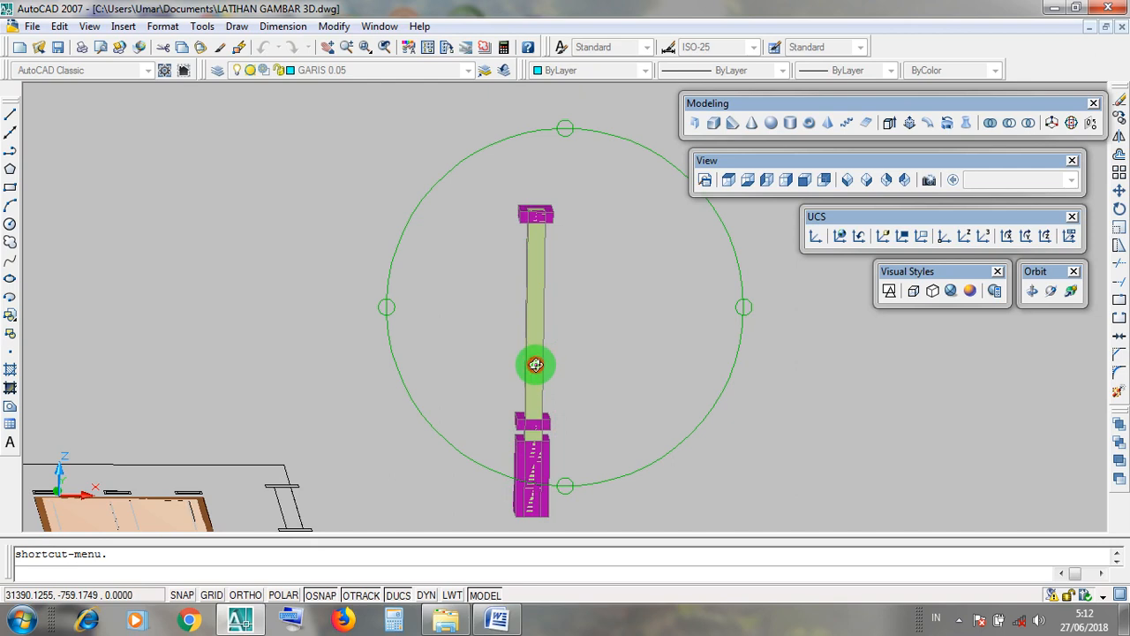
click(527, 349)
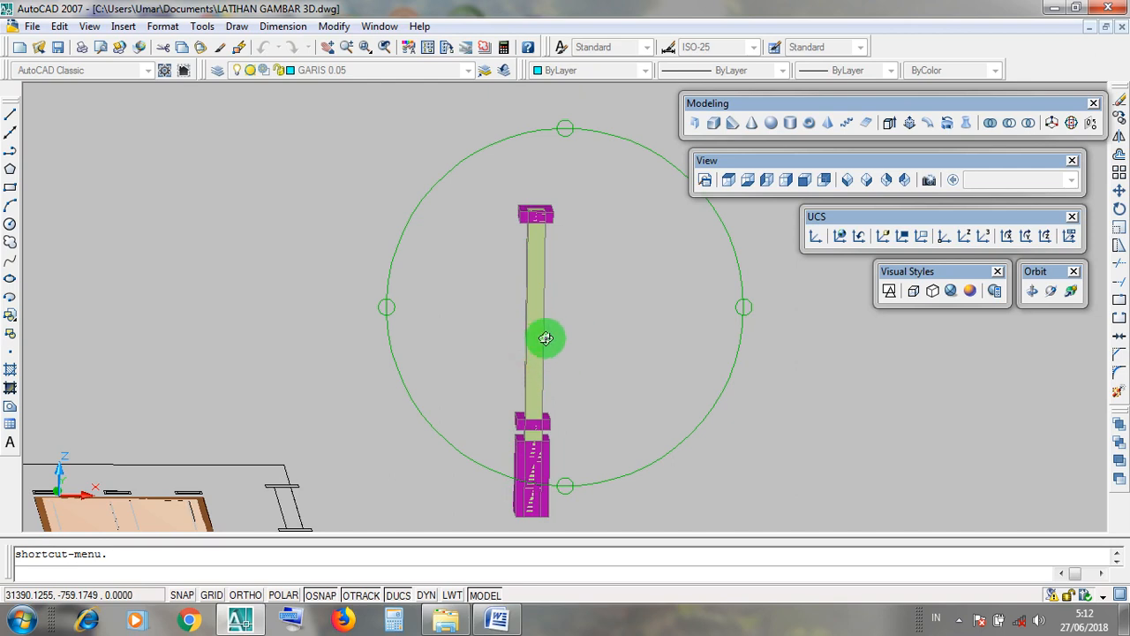
click(539, 468)
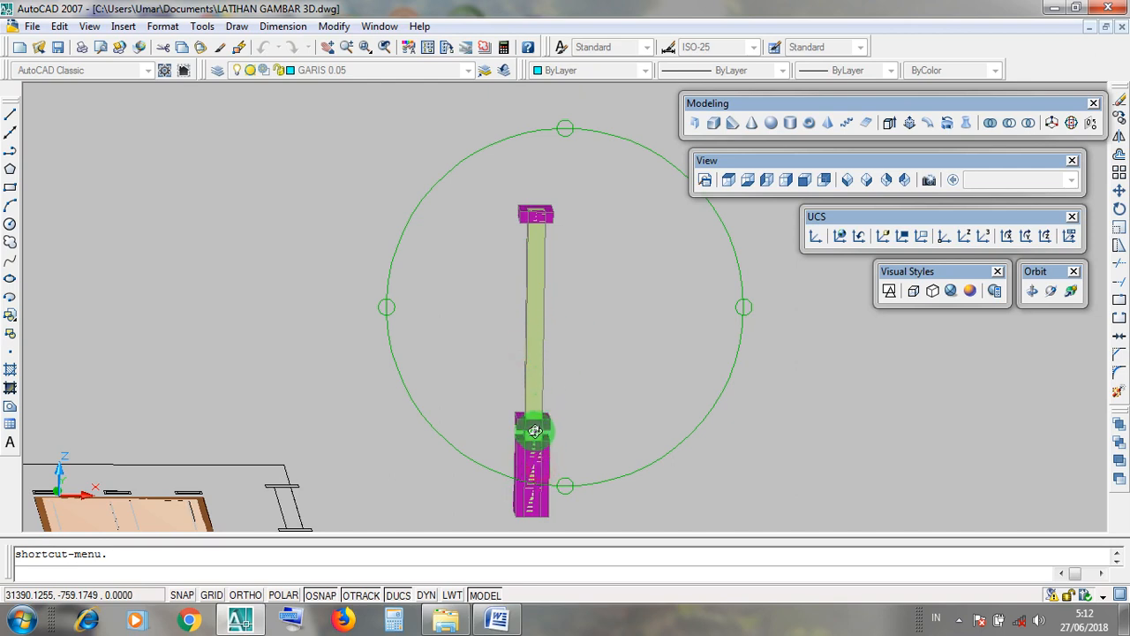
key(Escape)
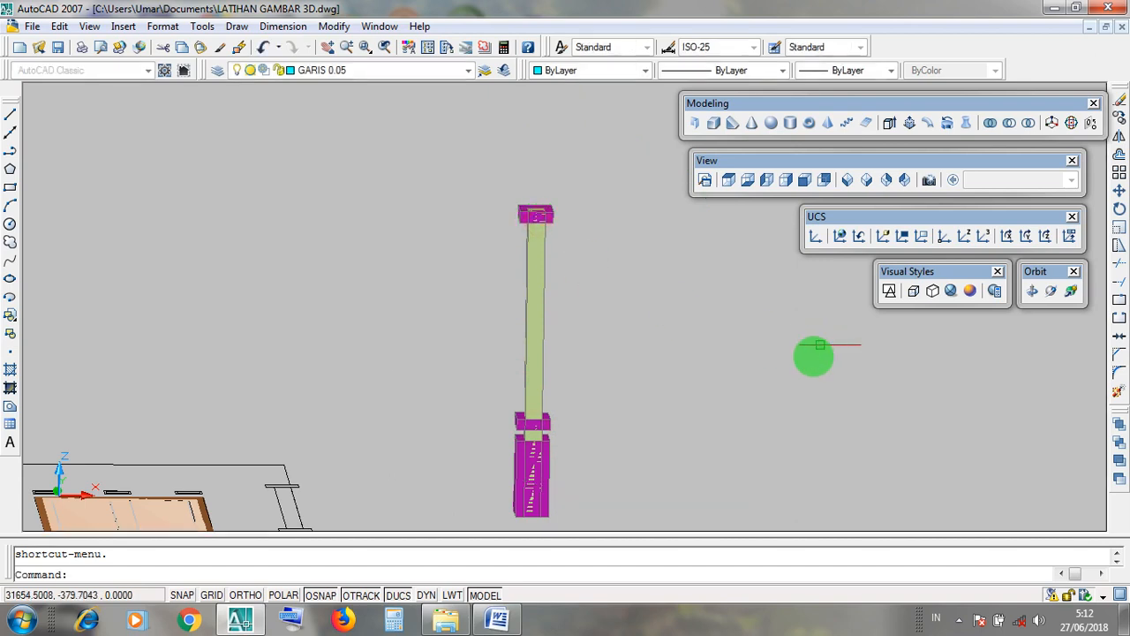
Restore the 2D Wireframe visual style and the SE Isometric view, with the post back in close view
click(897, 275)
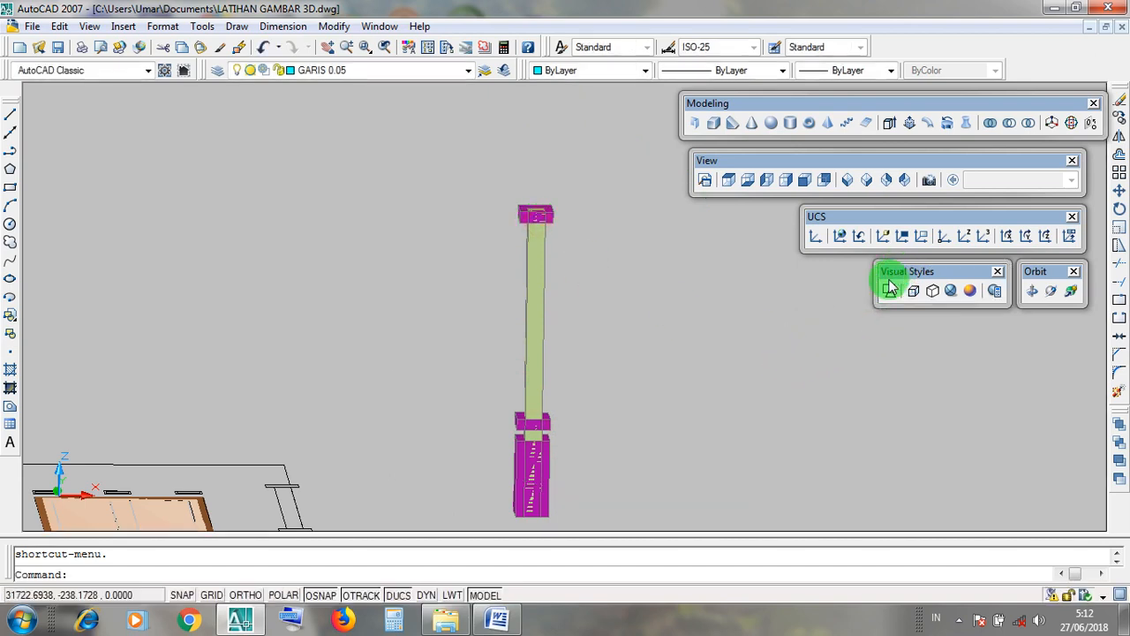
key(Escape)
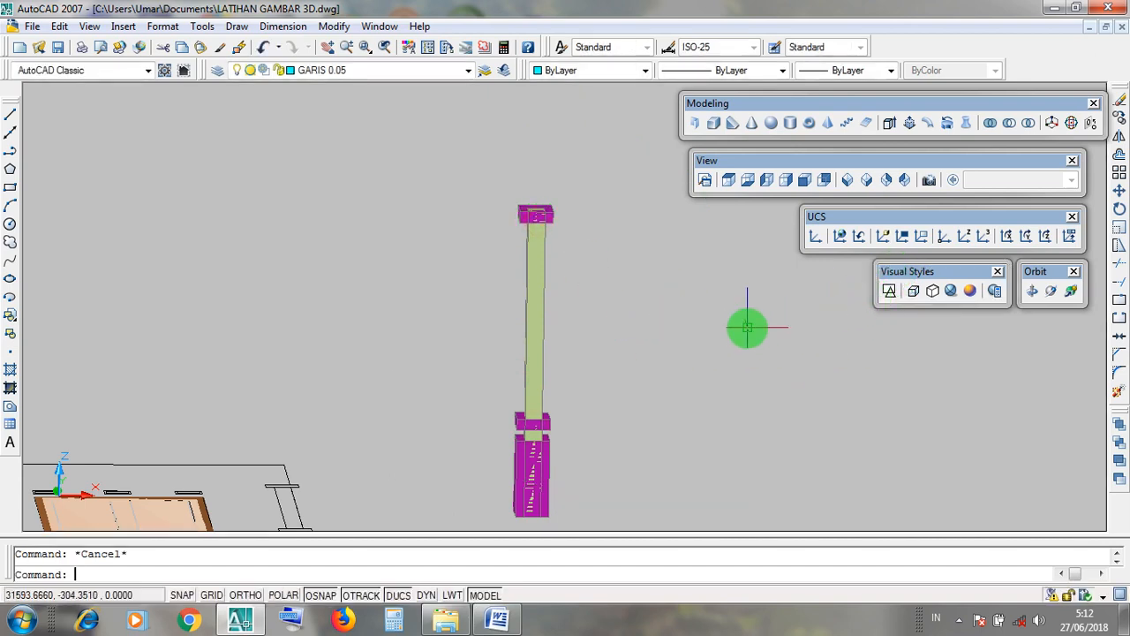
click(899, 273)
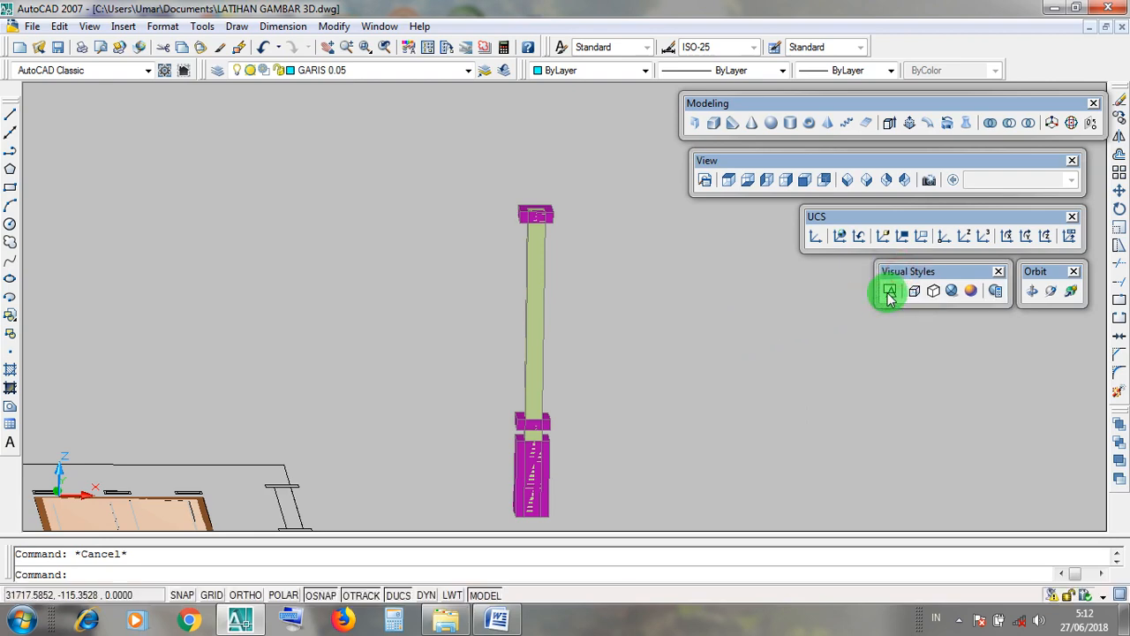
click(889, 292)
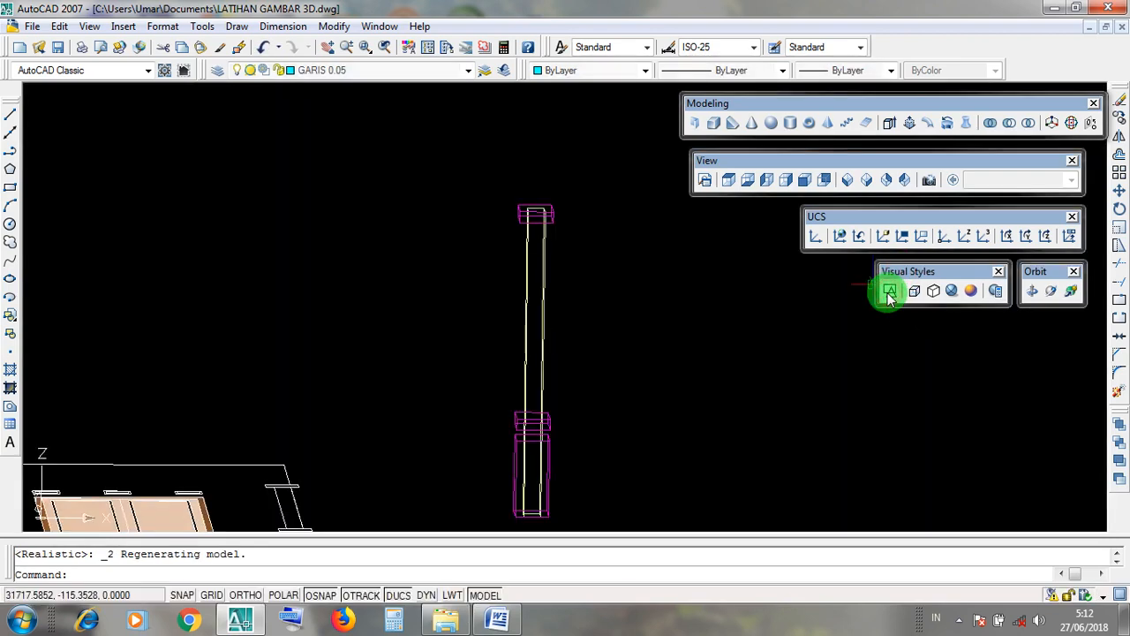
click(730, 161)
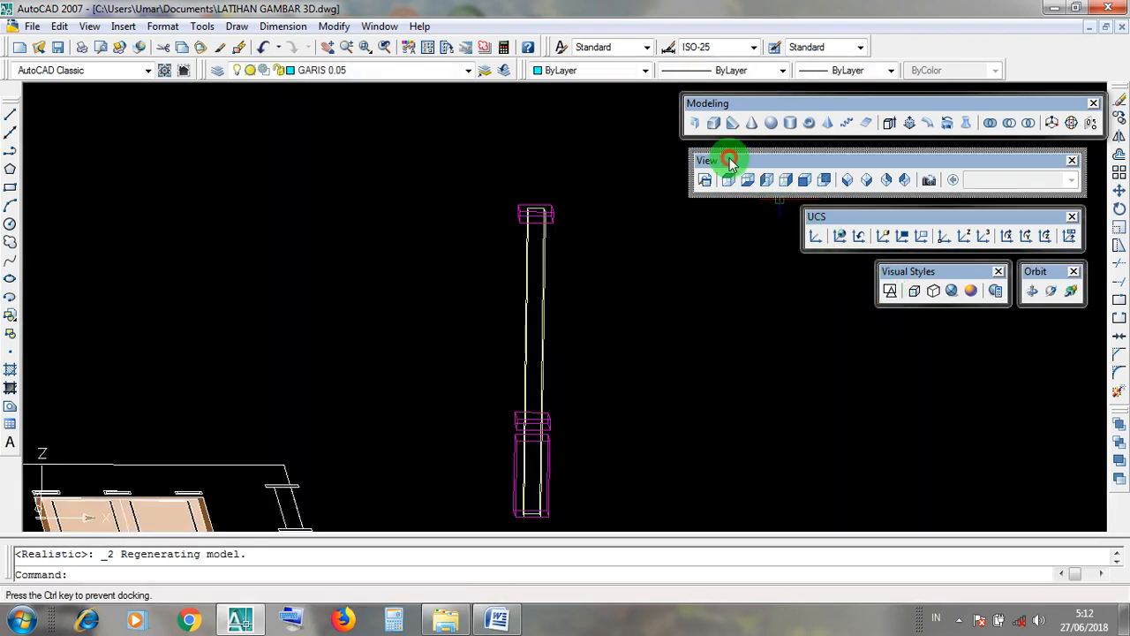
click(867, 183)
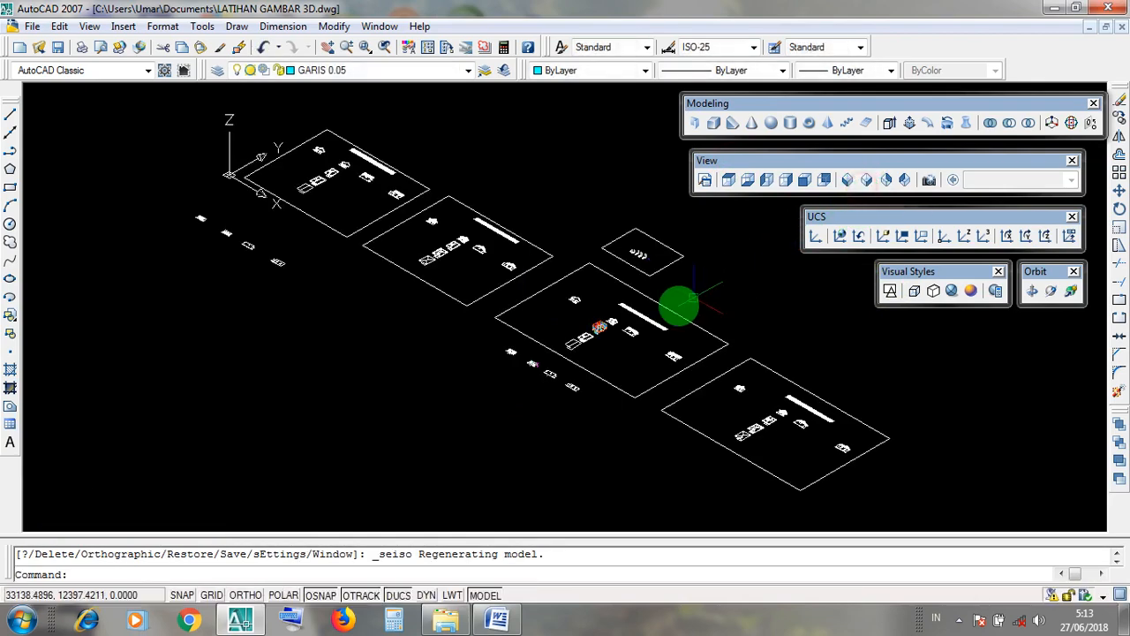
scroll(727, 450, up, 3)
scroll(353, 270, up, 8)
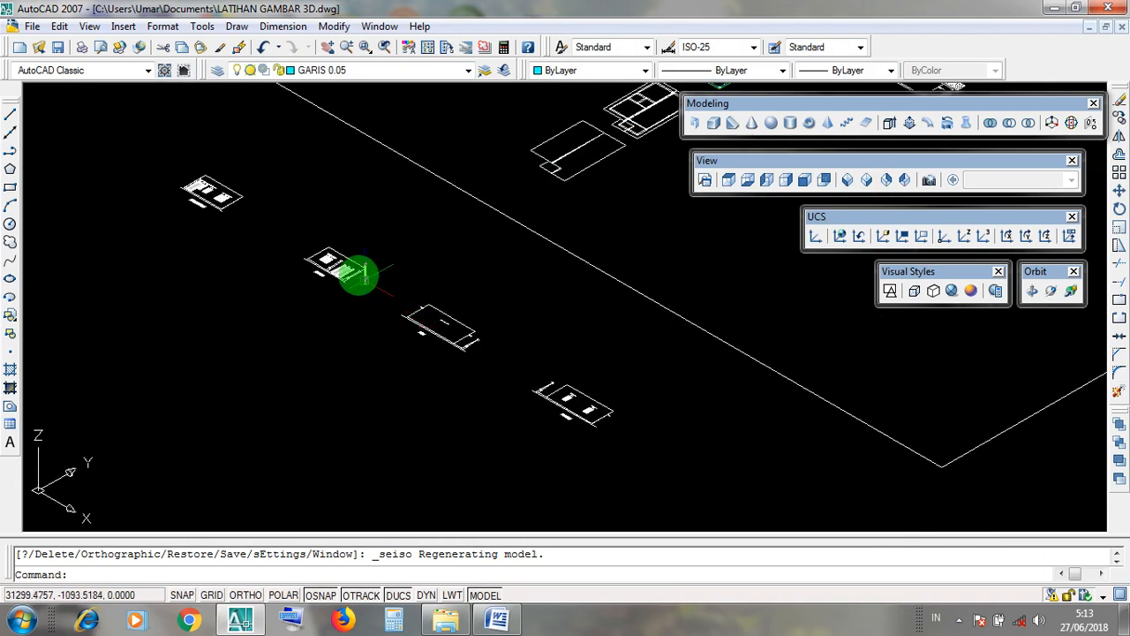
middle_drag(600, 358, 631, 391)
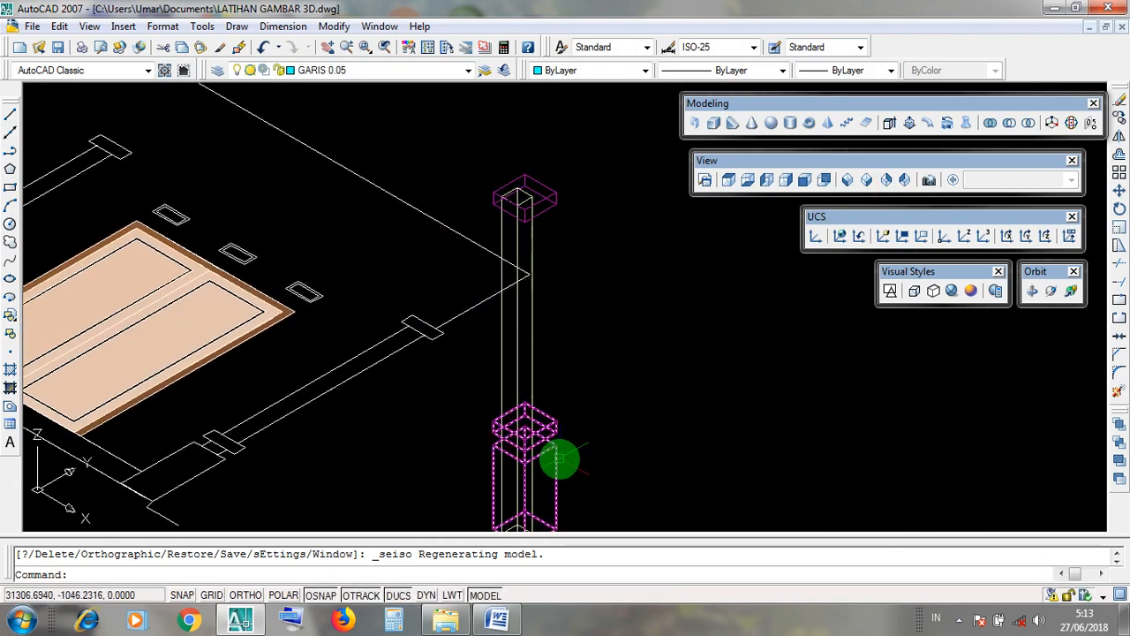
Check the magenta base and cap against the tall post's bottom and top edges, and clear the selections
middle_drag(560, 458, 575, 391)
click(572, 397)
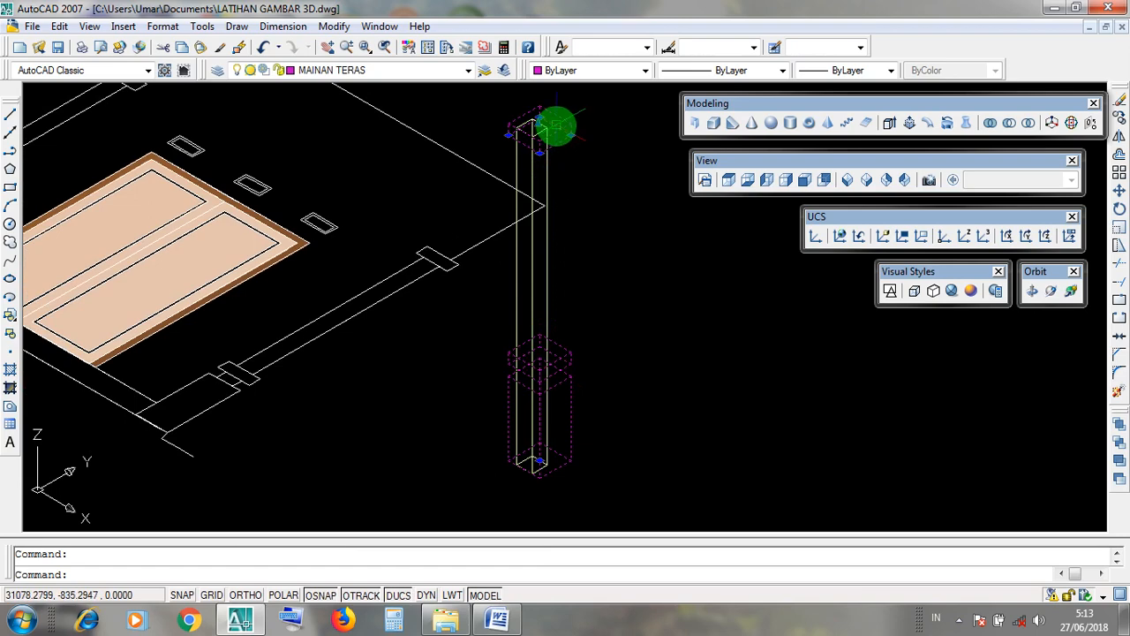
key(Escape)
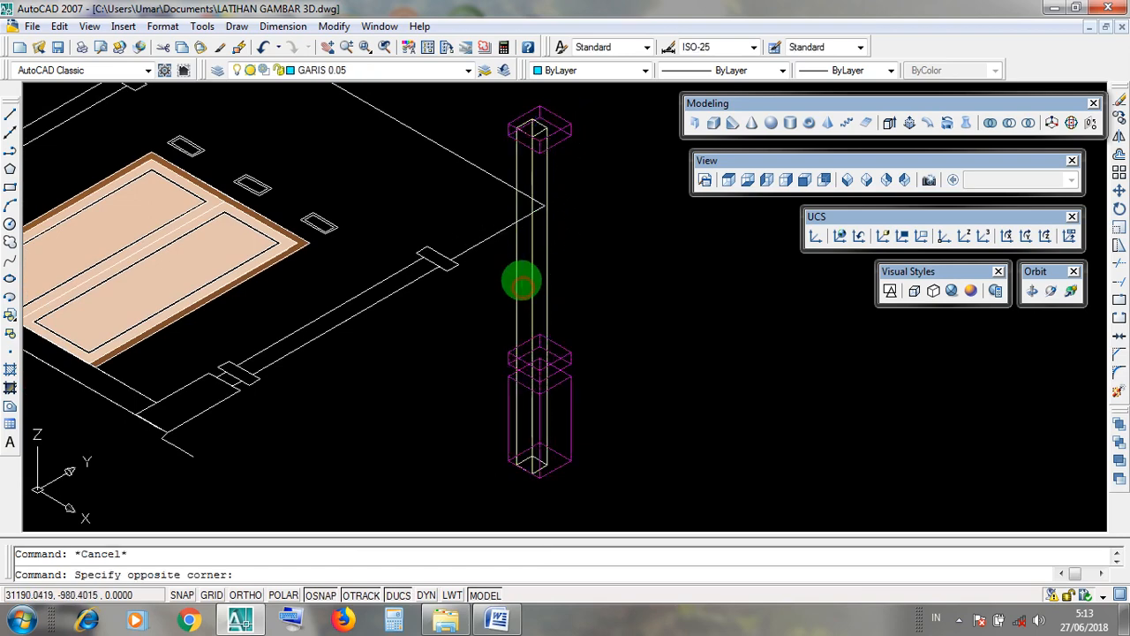
scroll(524, 460, up, 3)
click(521, 473)
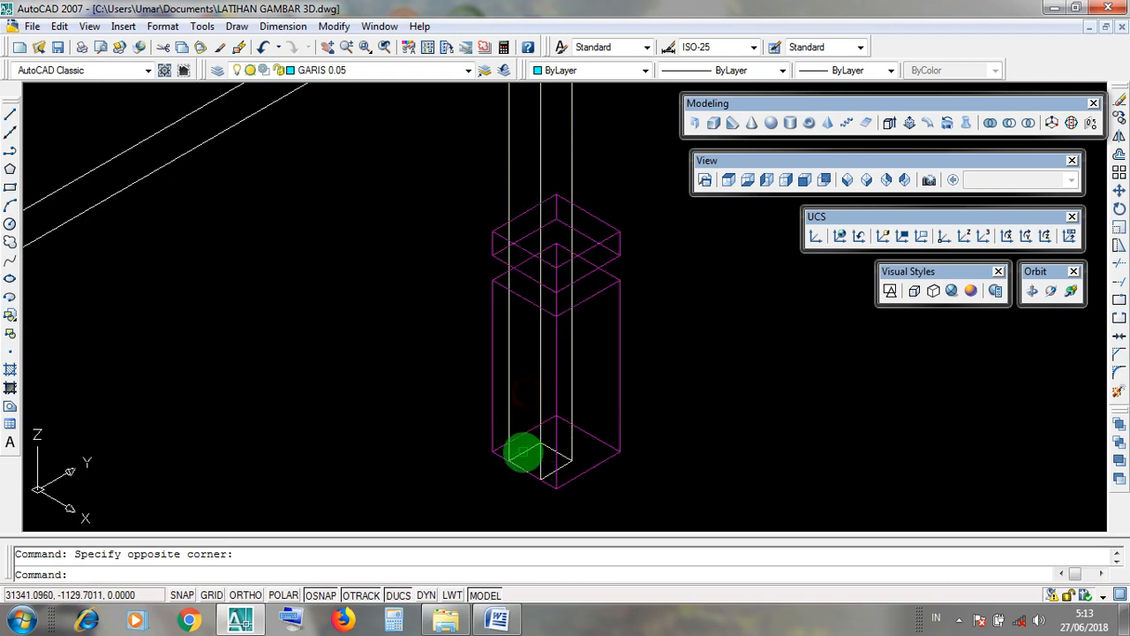
click(522, 469)
scroll(522, 469, down, 4)
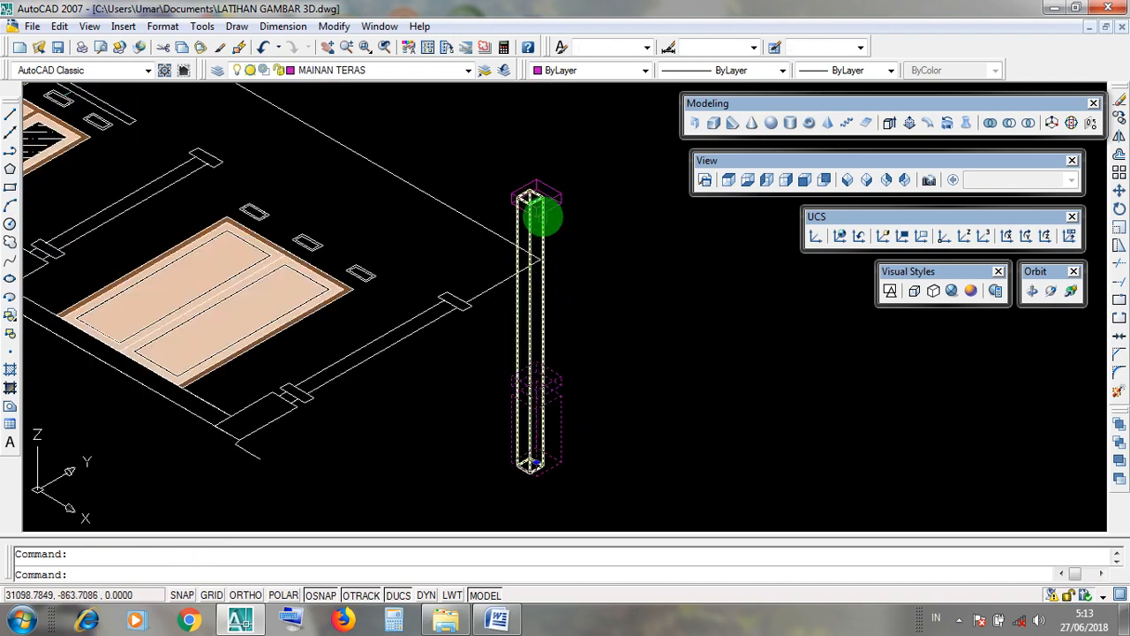
scroll(537, 209, up, 4)
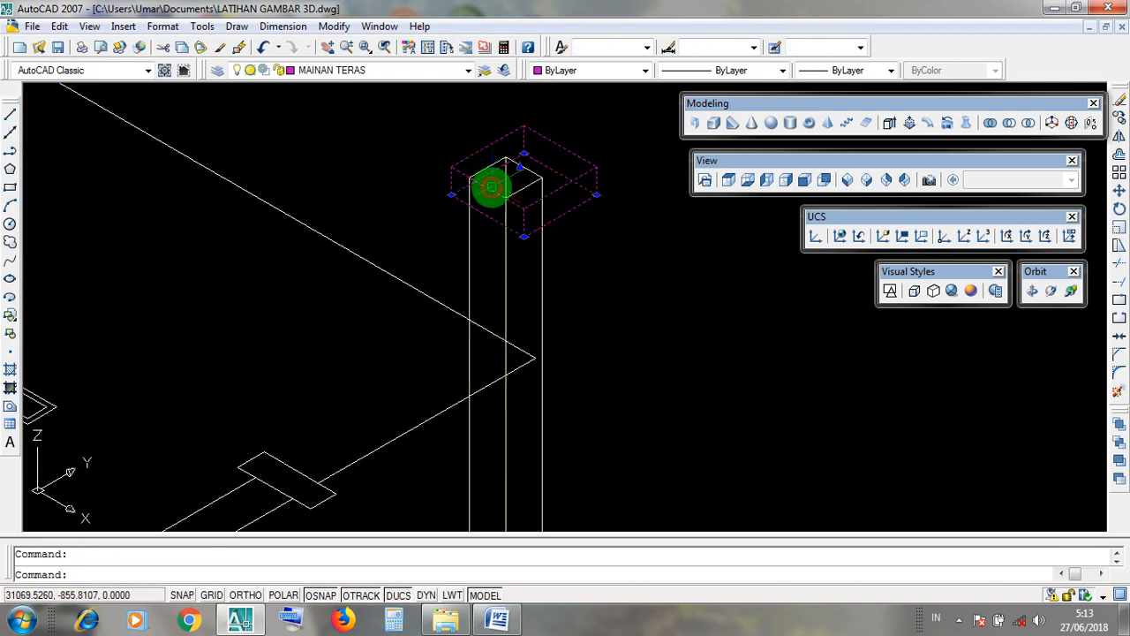
key(Escape)
scroll(491, 187, down, 4)
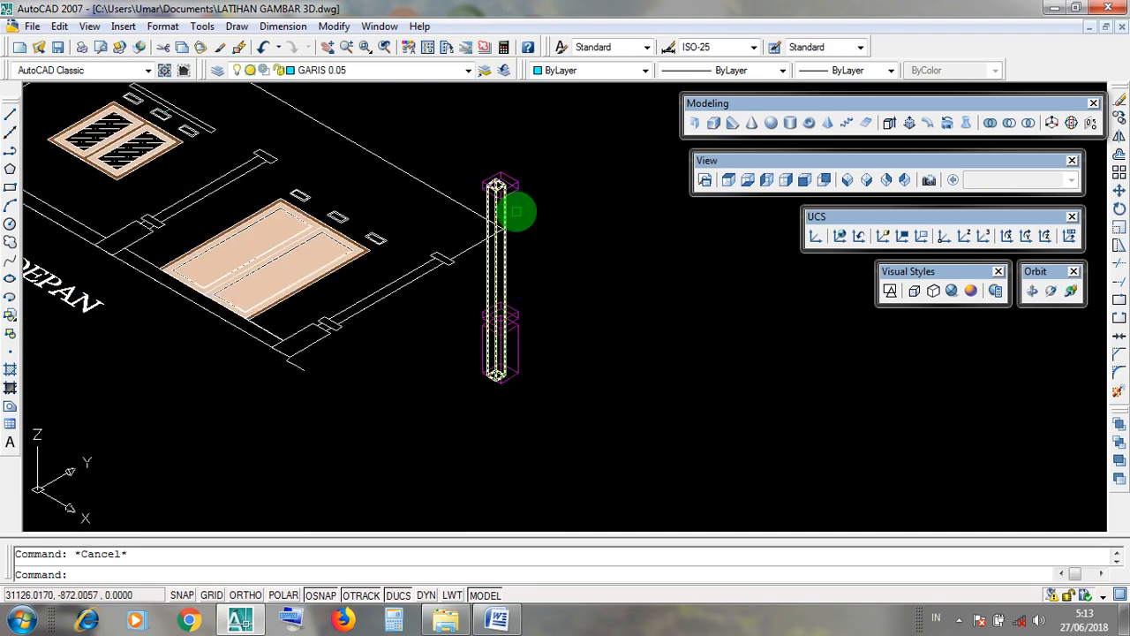
scroll(518, 211, up, 4)
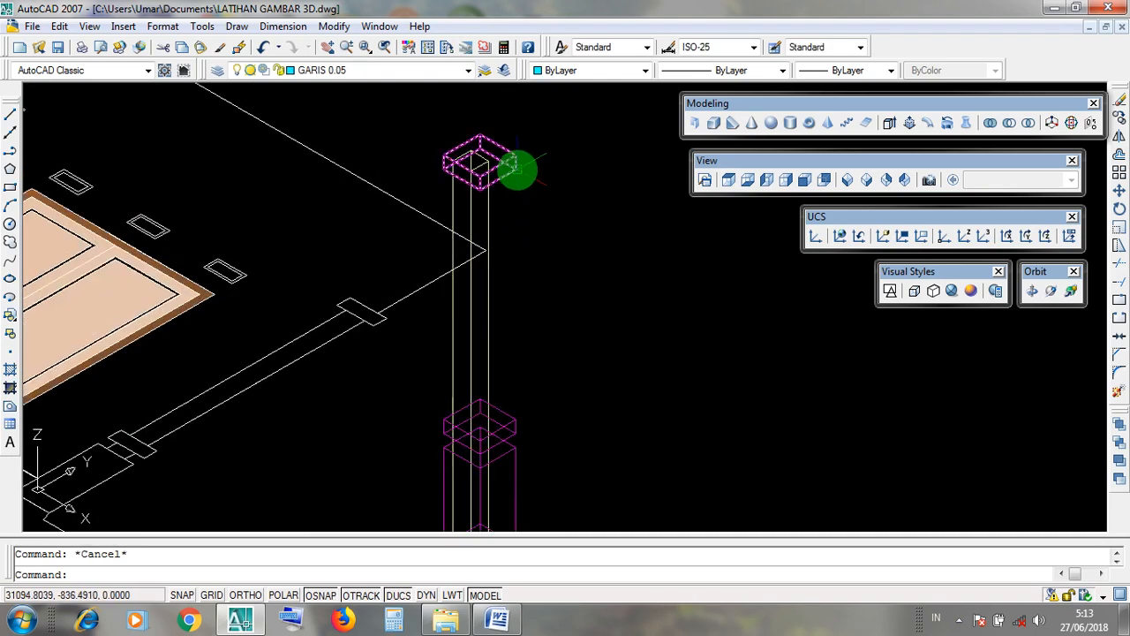
click(517, 170)
middle_drag(547, 316, 556, 298)
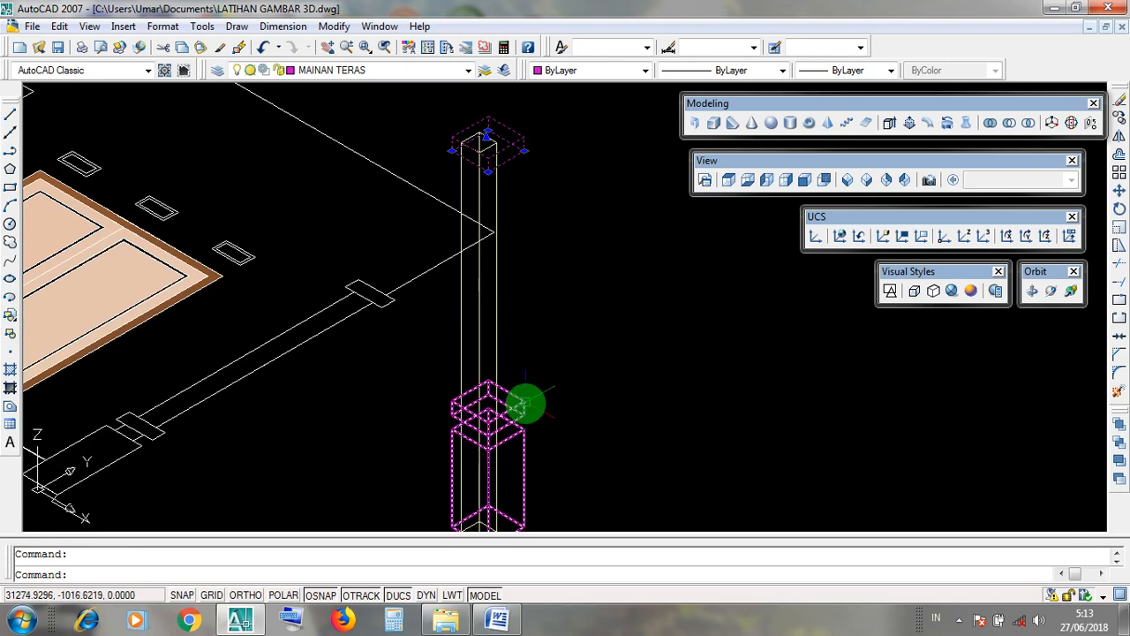
click(527, 406)
scroll(549, 406, down, 3)
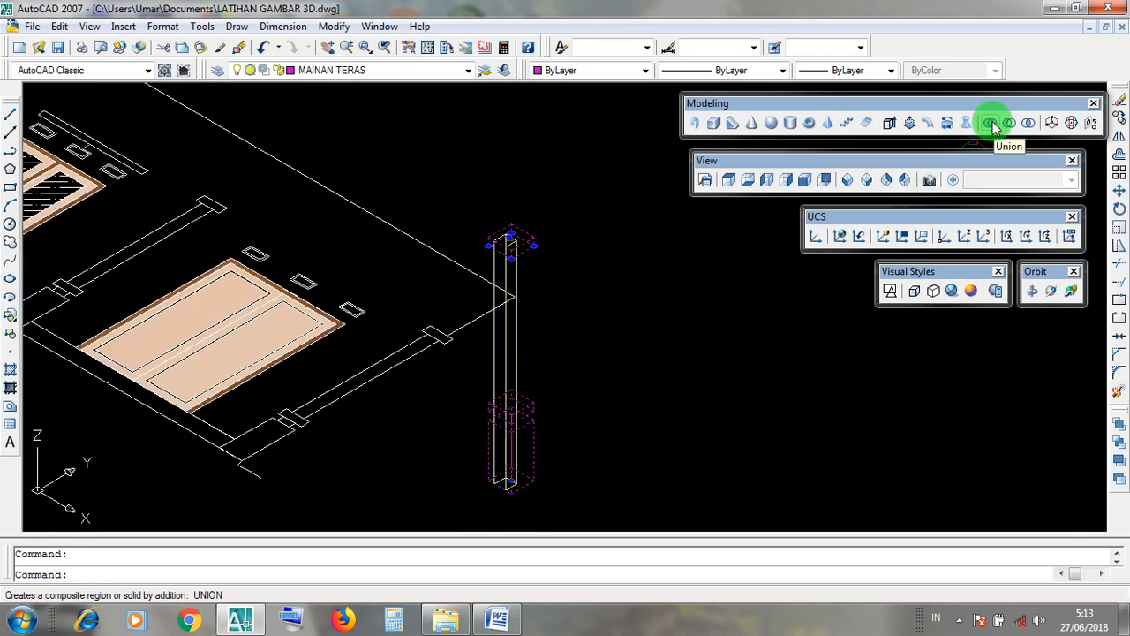
click(734, 105)
key(Escape)
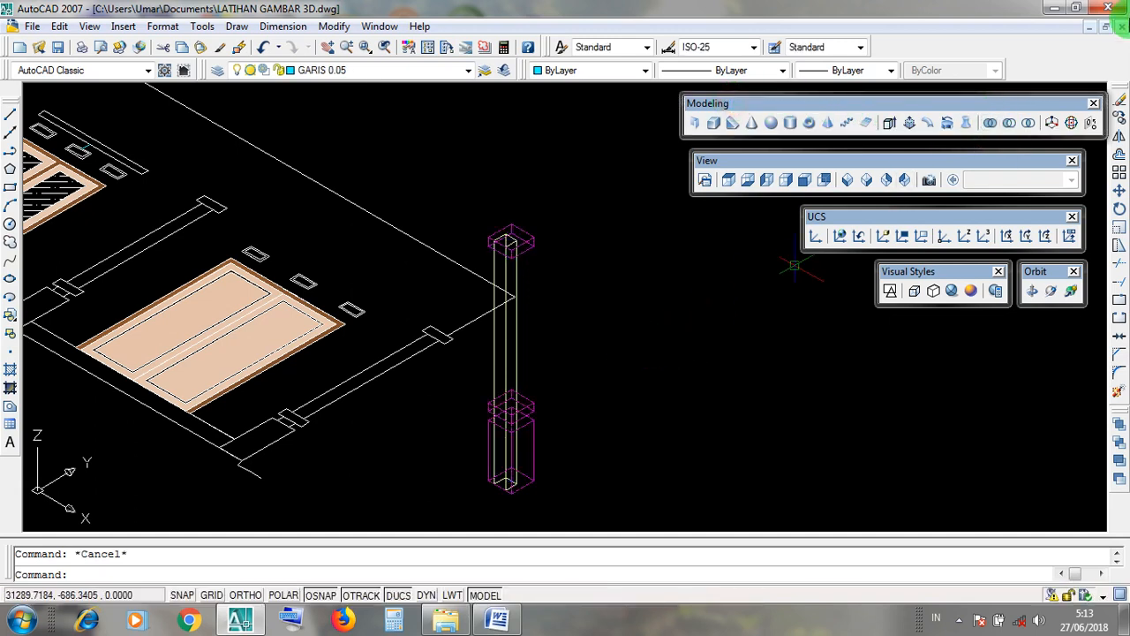
Switch to Word, read the UNION notes on joining 3D objects, and return to AutoCAD
click(1051, 12)
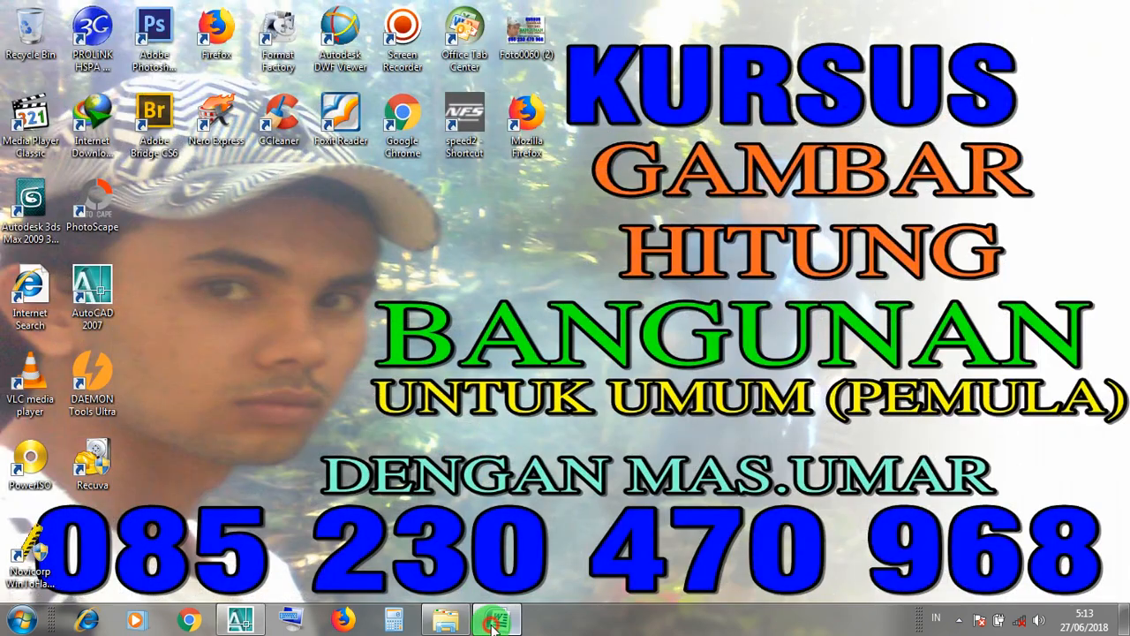
click(498, 621)
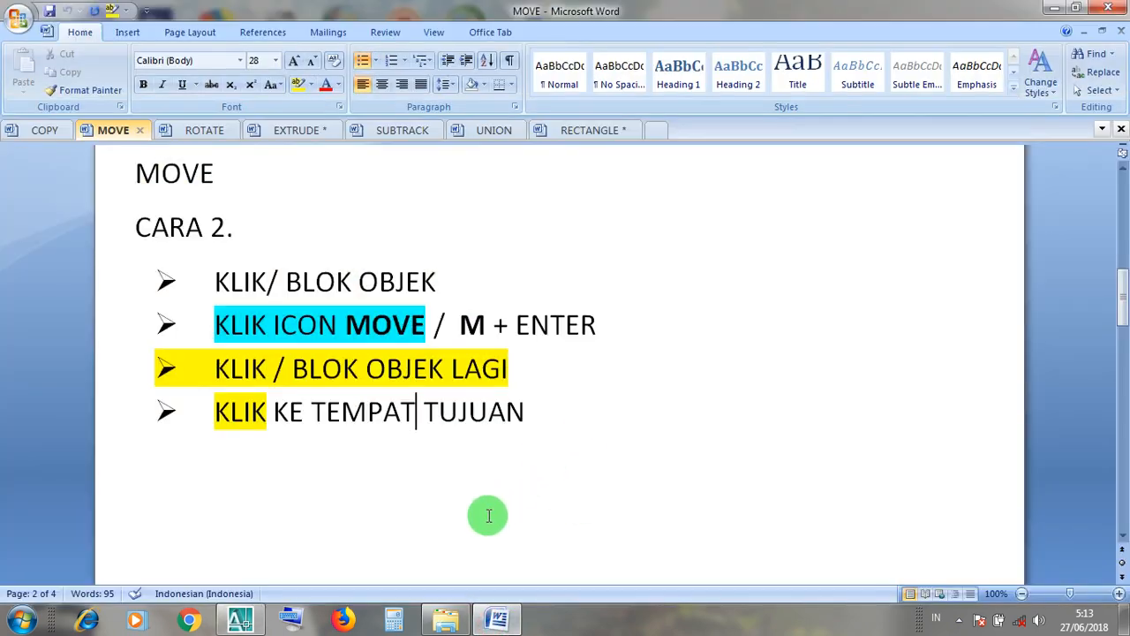
click(491, 130)
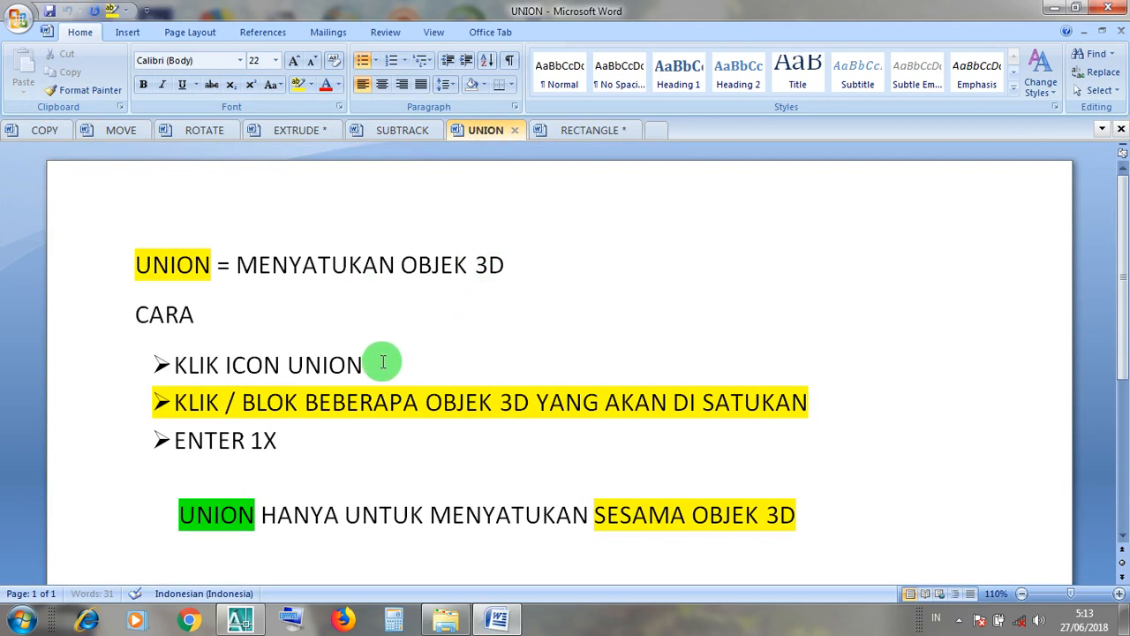
click(479, 267)
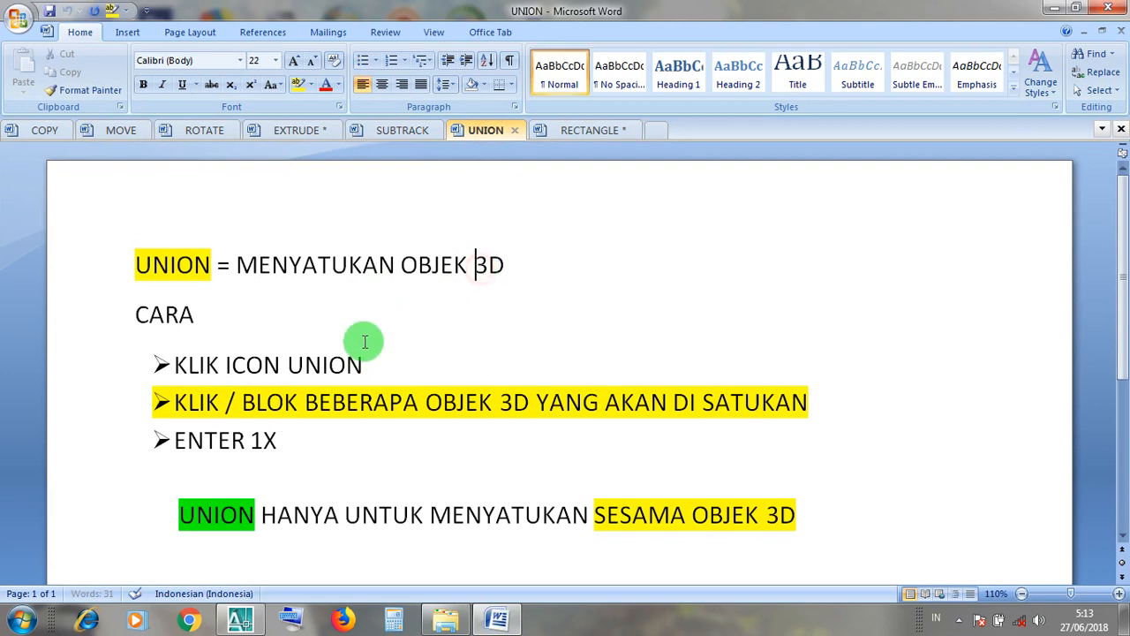
drag(374, 366, 177, 357)
click(263, 367)
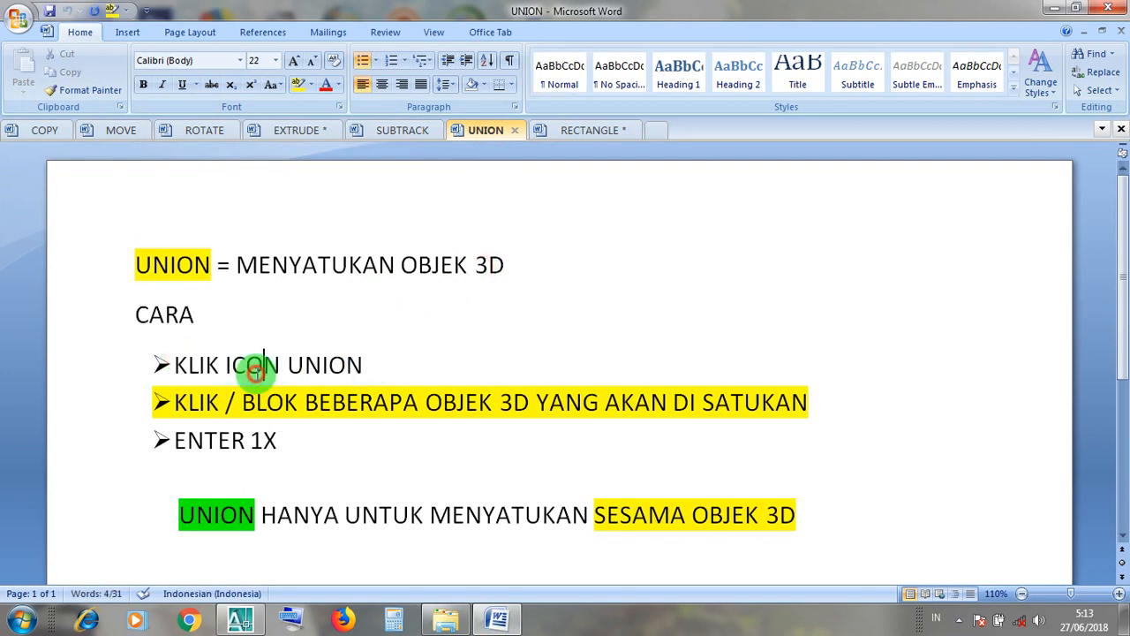
click(566, 401)
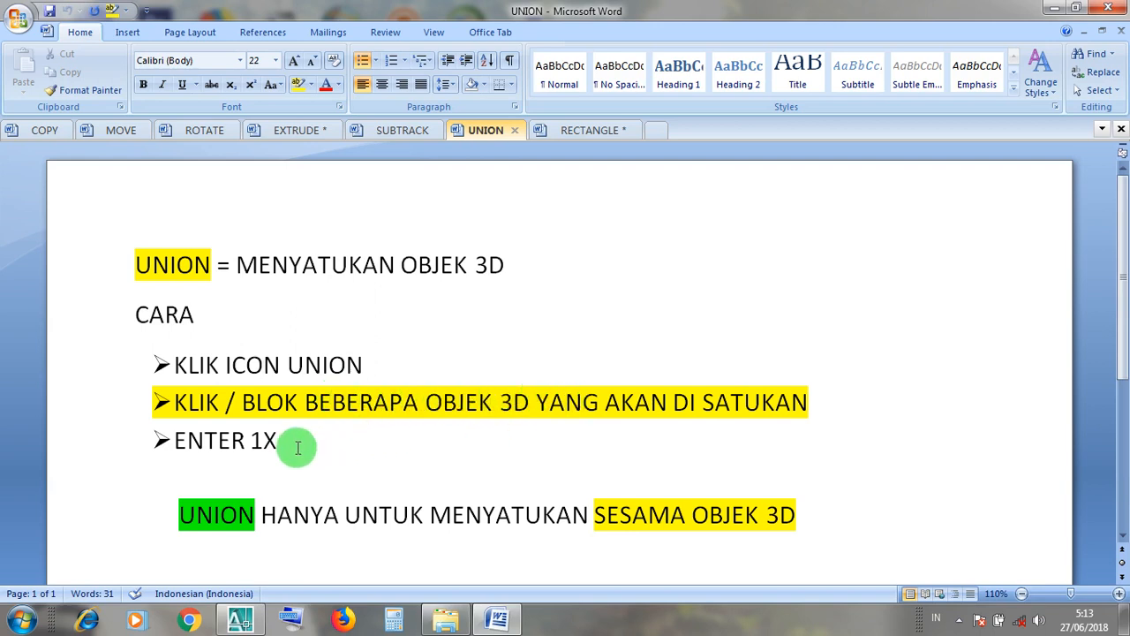
click(1057, 11)
click(246, 620)
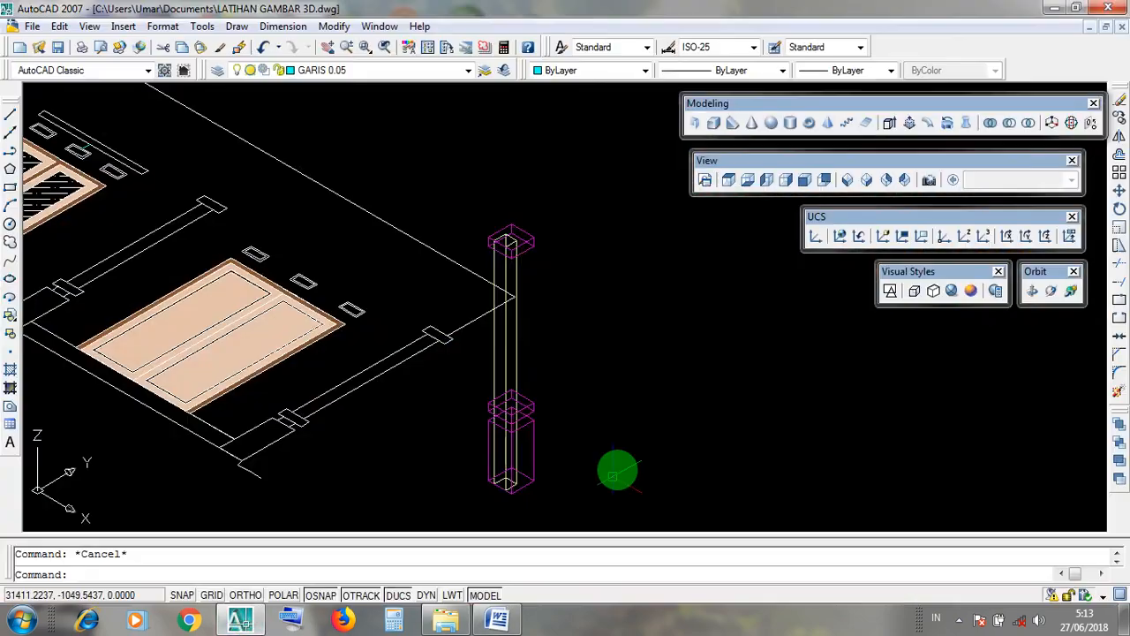
Check whether the magenta base and the cap are selected together as one solid, and clear the selection
scroll(543, 460, up, 1)
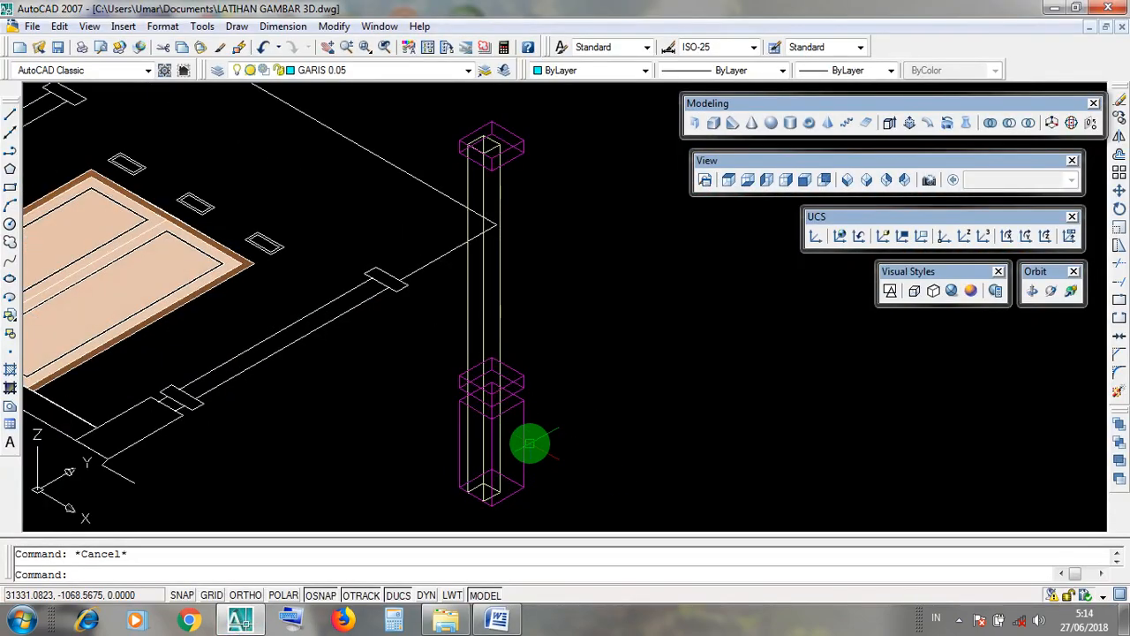
click(525, 441)
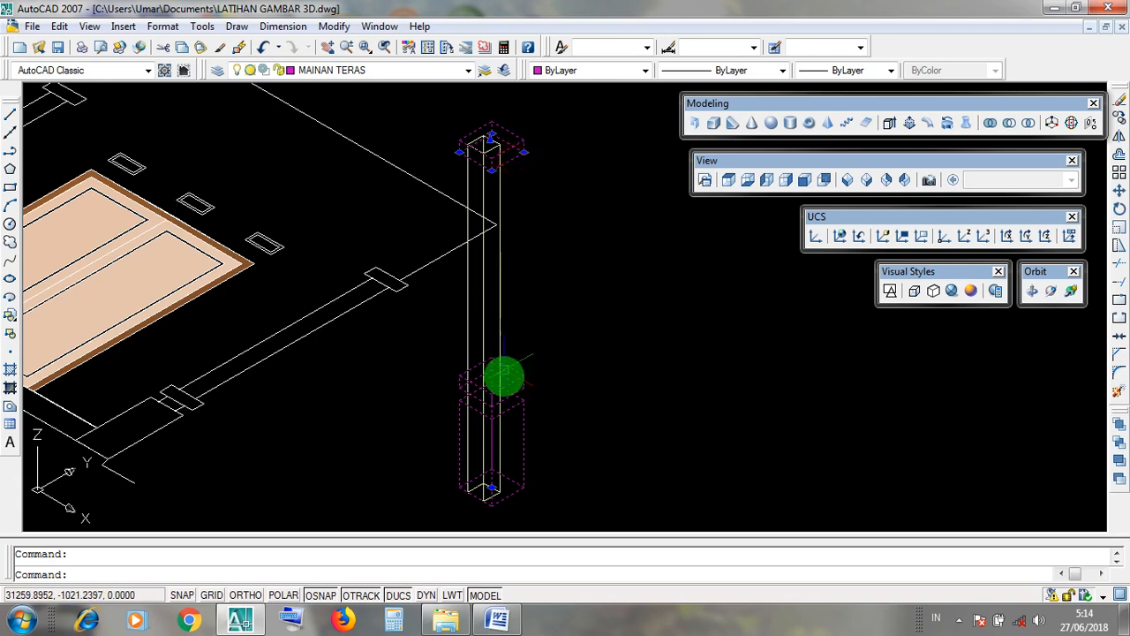
key(Escape)
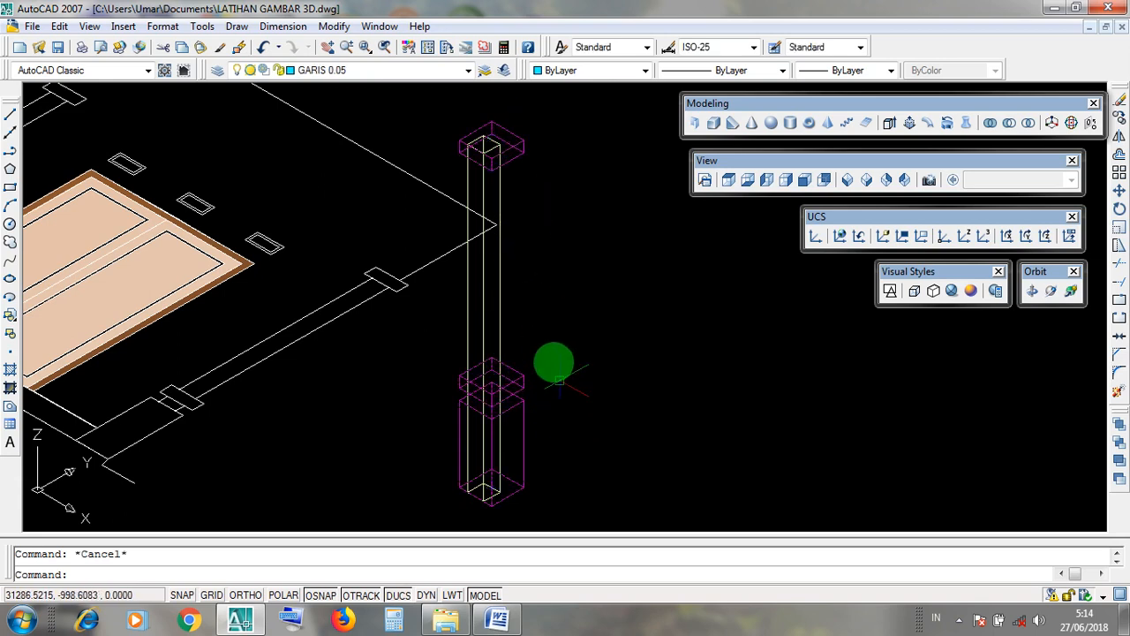
Undo the recent changes back to before the flat magenta cap was placed on the tall post
click(263, 50)
click(264, 49)
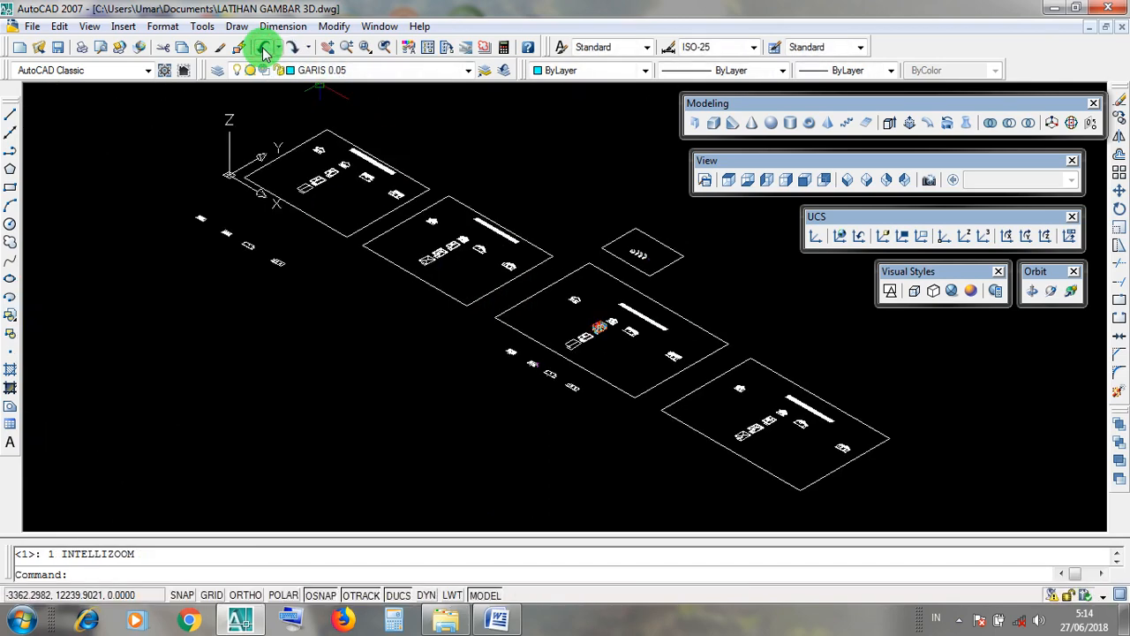
click(263, 49)
click(263, 49)
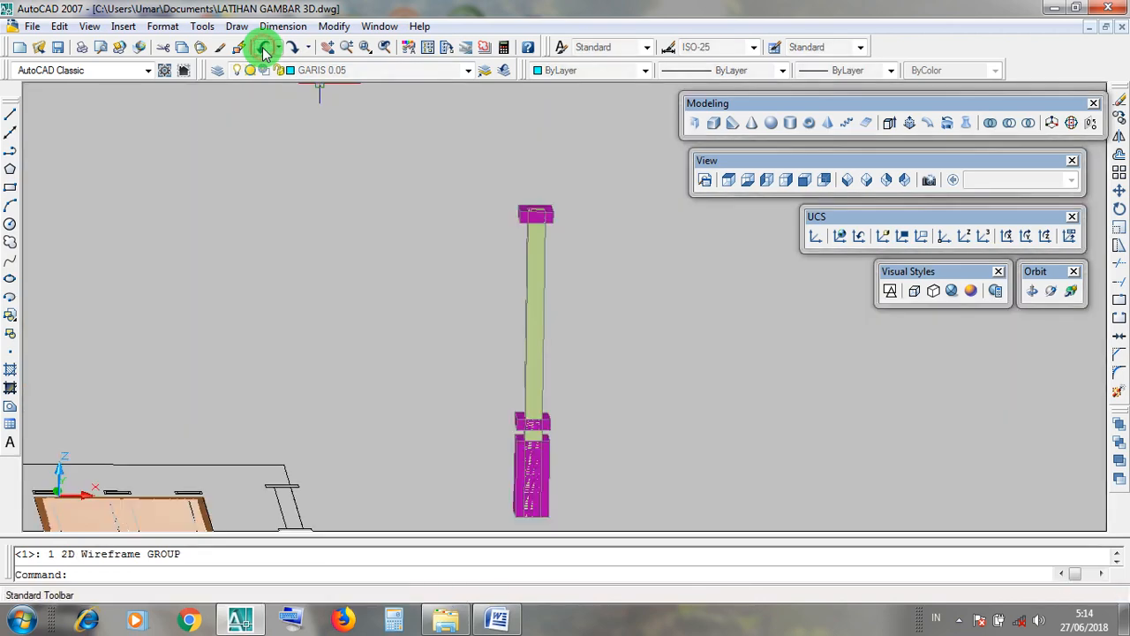
click(263, 49)
click(263, 49)
click(263, 49)
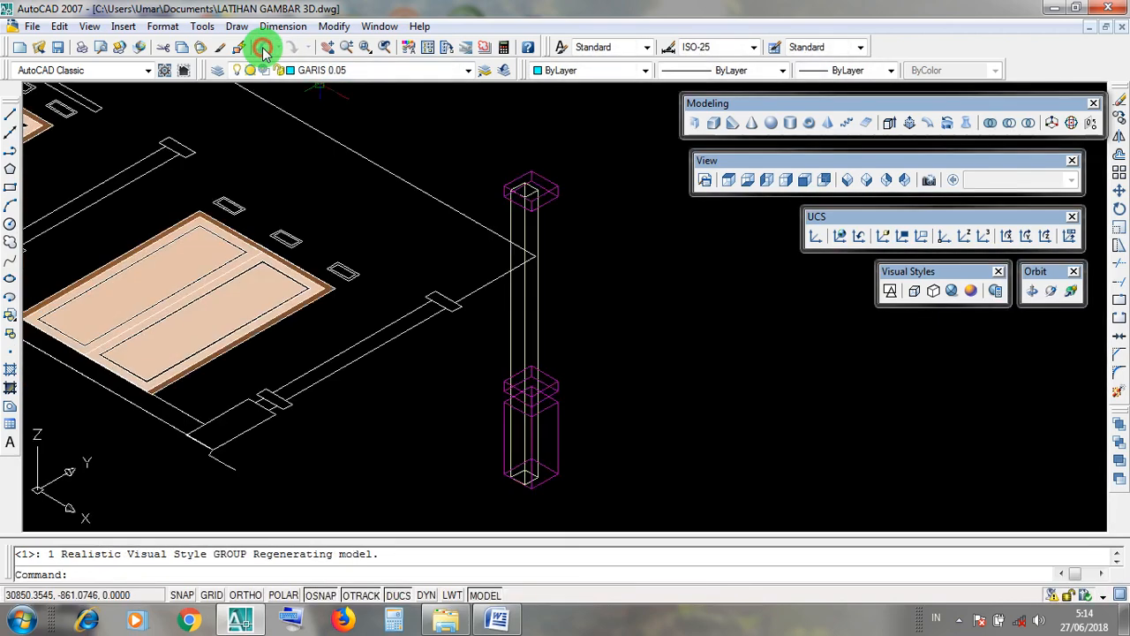
click(263, 49)
click(263, 49)
click(263, 49)
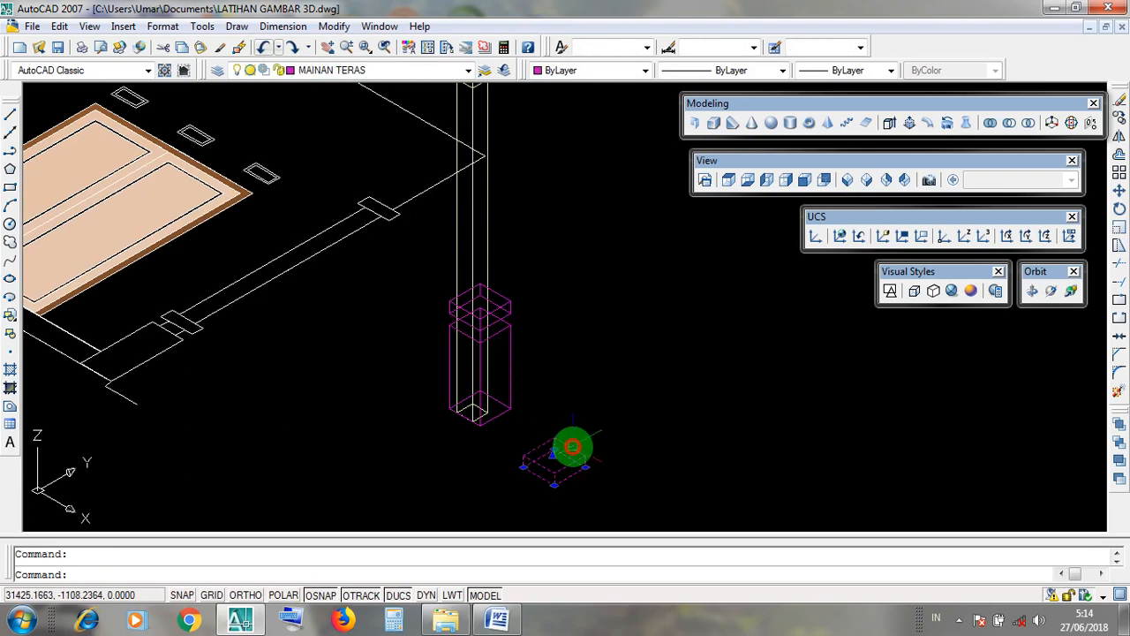
key(Escape)
Compare the tall post's open top with the loose flat magenta block beside its foot, and clear any selection
scroll(631, 452, down, 2)
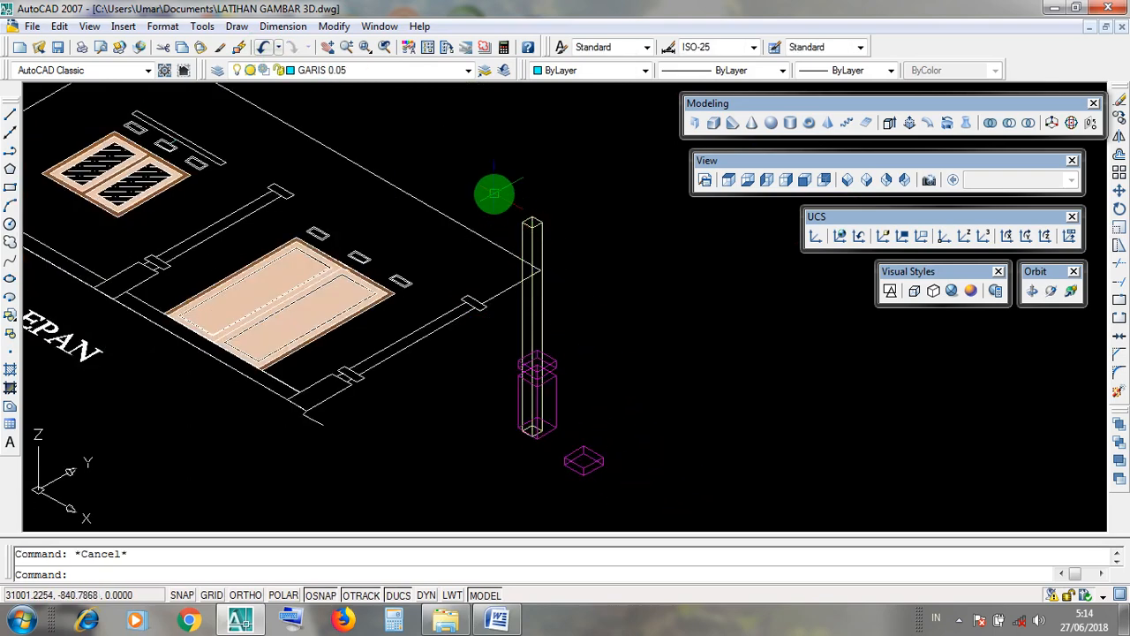
click(553, 239)
click(592, 465)
scroll(592, 466, up, 3)
key(Escape)
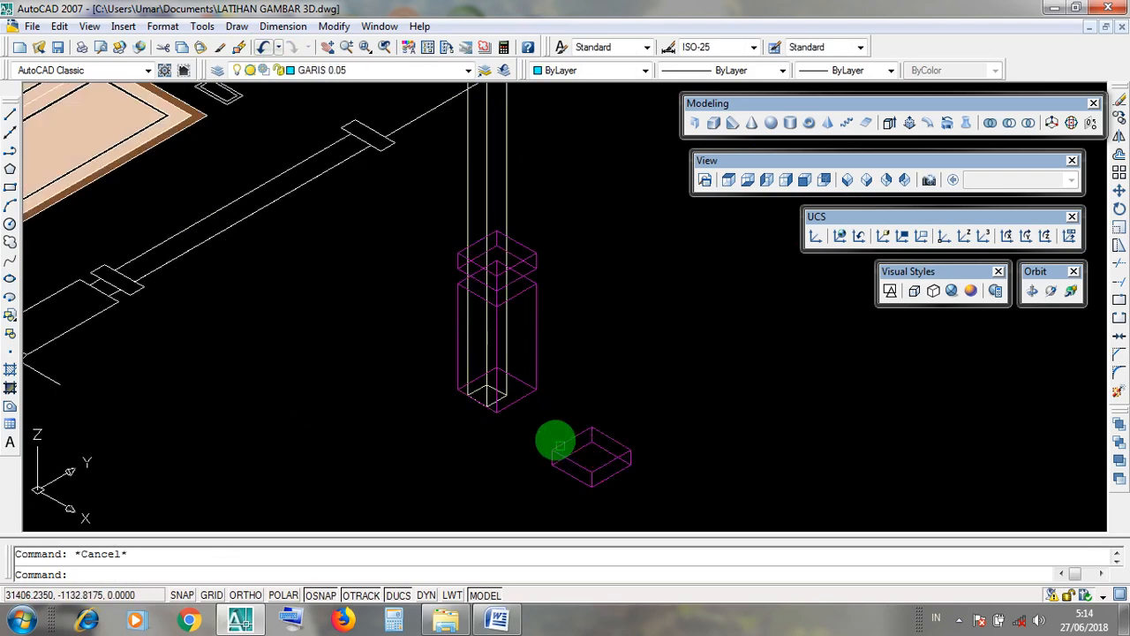
Examine how the magenta base's bottom edge lines up with the tall post's lower edge, and clear the selection
click(526, 399)
scroll(486, 406, up, 4)
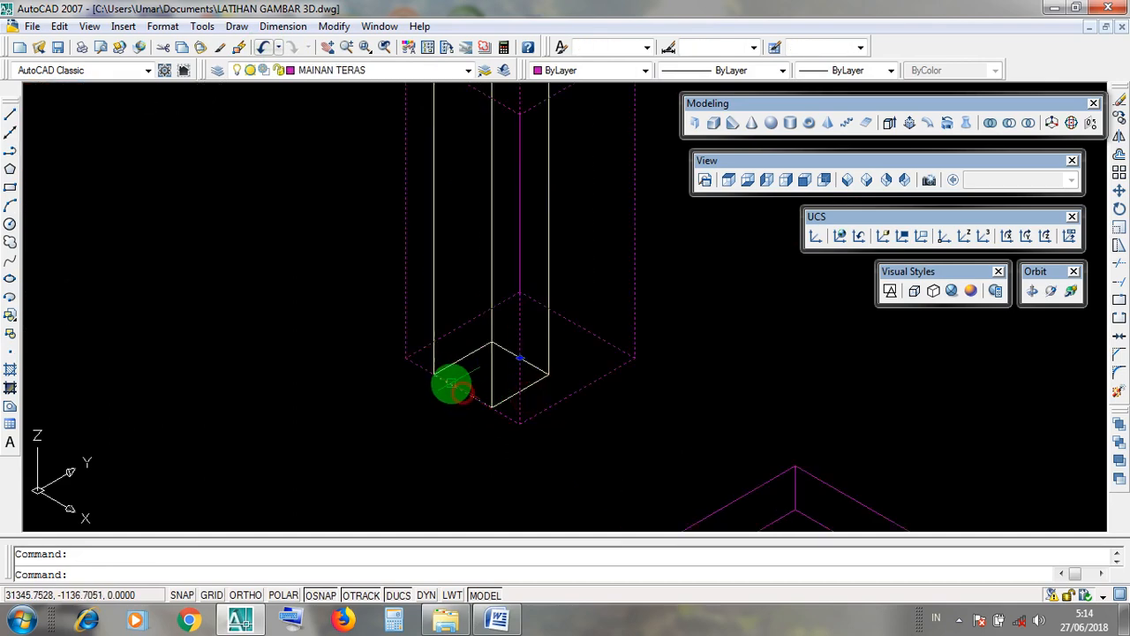
scroll(475, 408, down, 4)
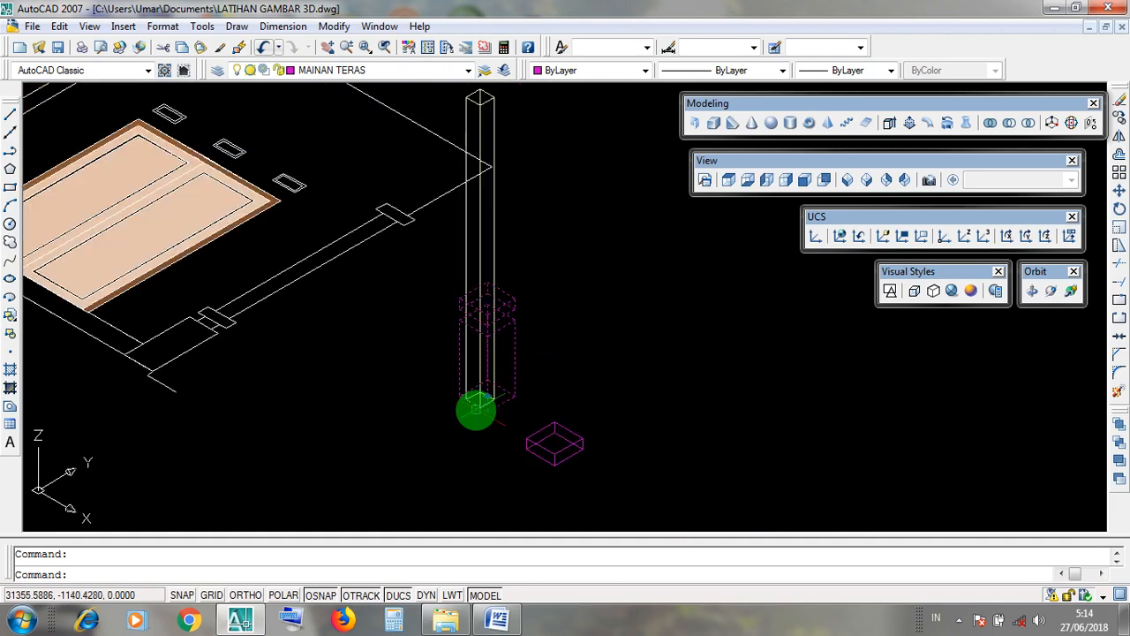
scroll(480, 404, up, 4)
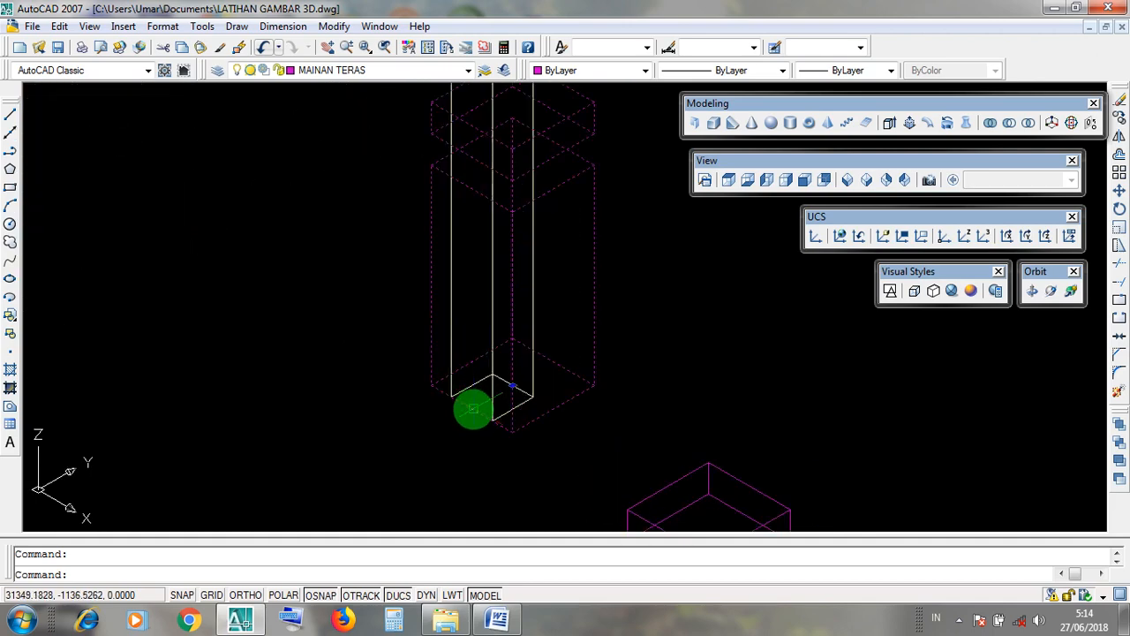
scroll(477, 430, down, 4)
key(Escape)
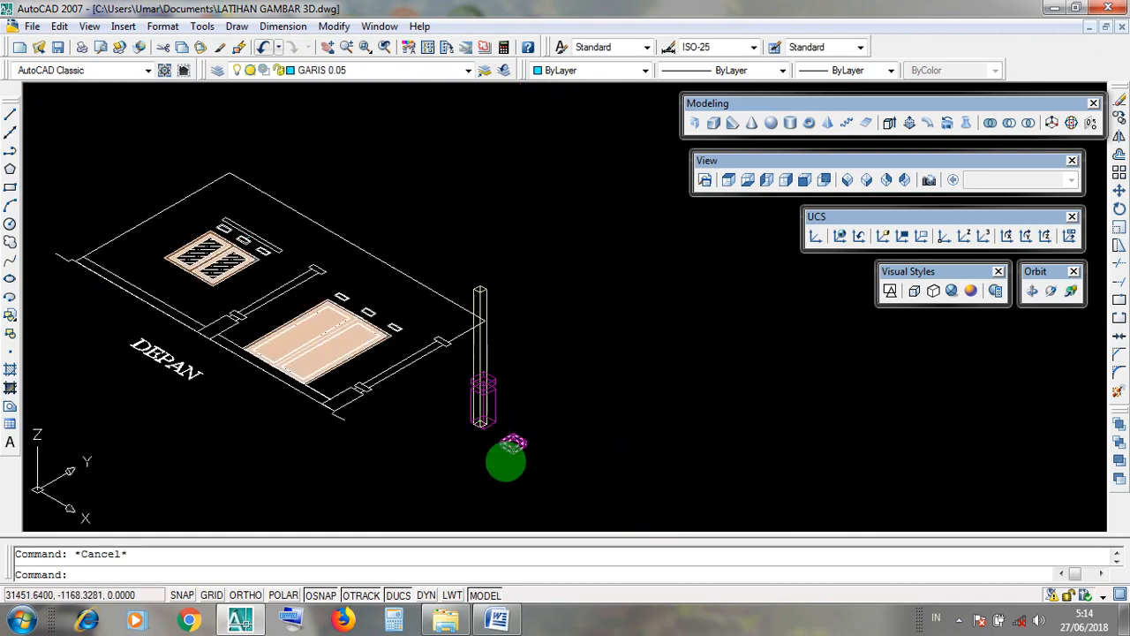
Examine the edges of the loose flat magenta block up close to find its alignment point, and clear the selection
scroll(508, 452, up, 3)
click(526, 439)
scroll(517, 436, up, 3)
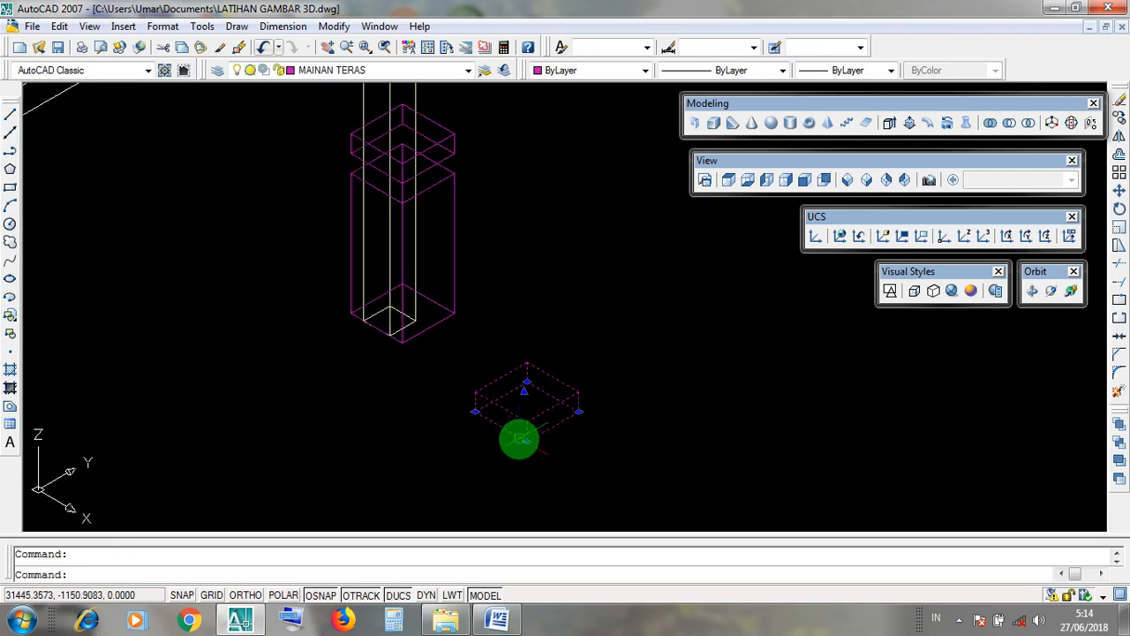
key(Escape)
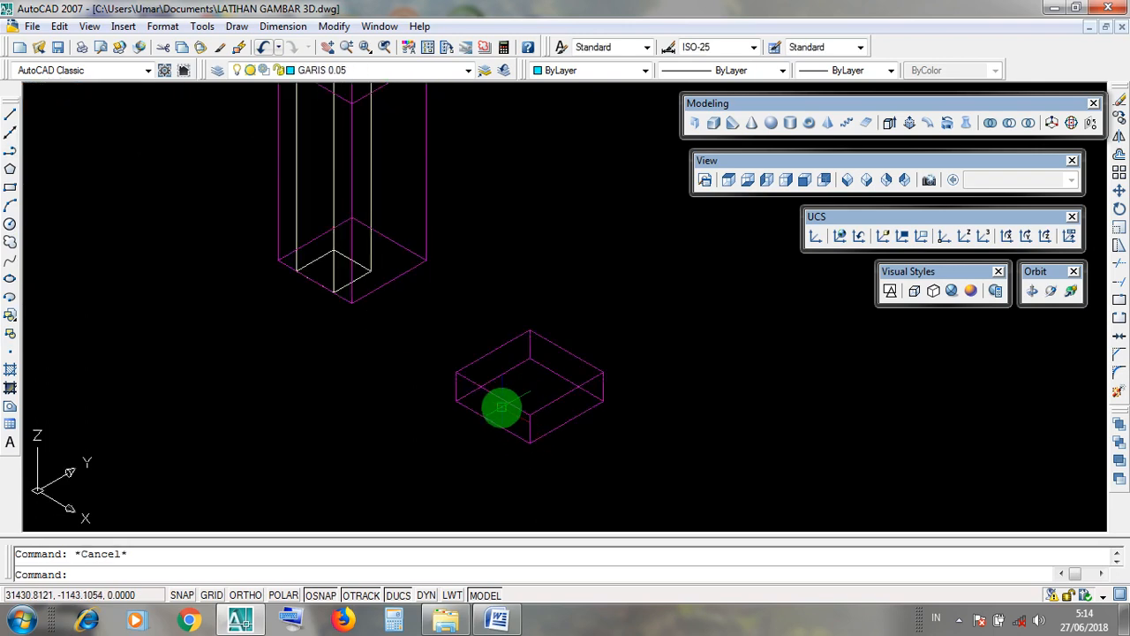
click(499, 399)
scroll(499, 399, up, 3)
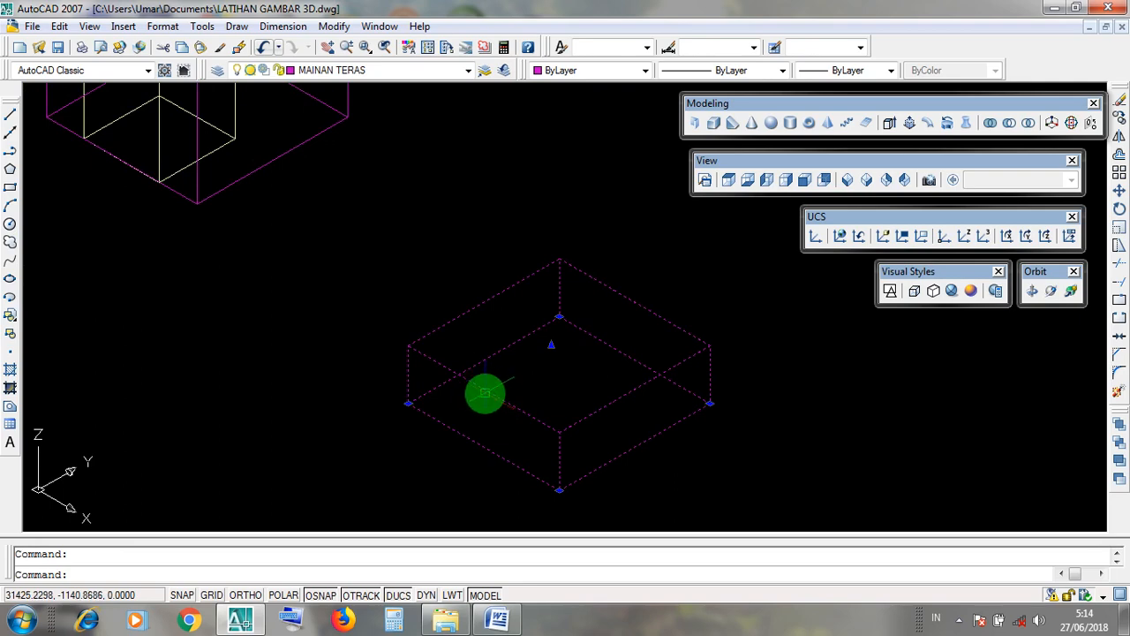
scroll(485, 393, down, 5)
key(Escape)
Examine the tall post's top edge up close as the target for the cap, and clear the selection
click(454, 245)
scroll(454, 244, up, 3)
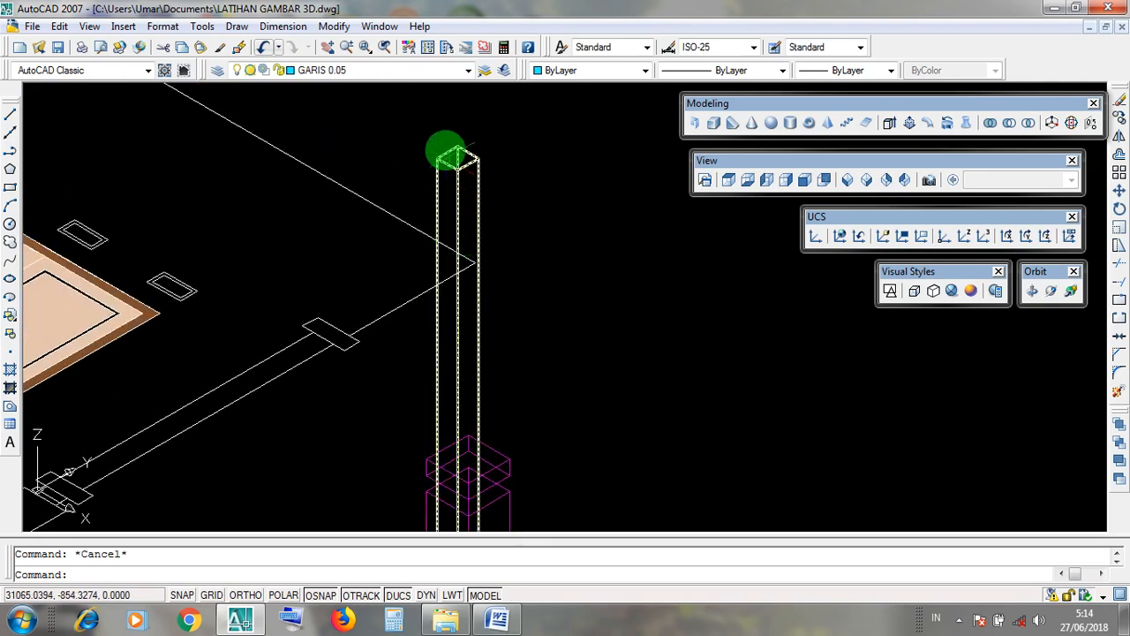
scroll(447, 152, up, 4)
click(451, 223)
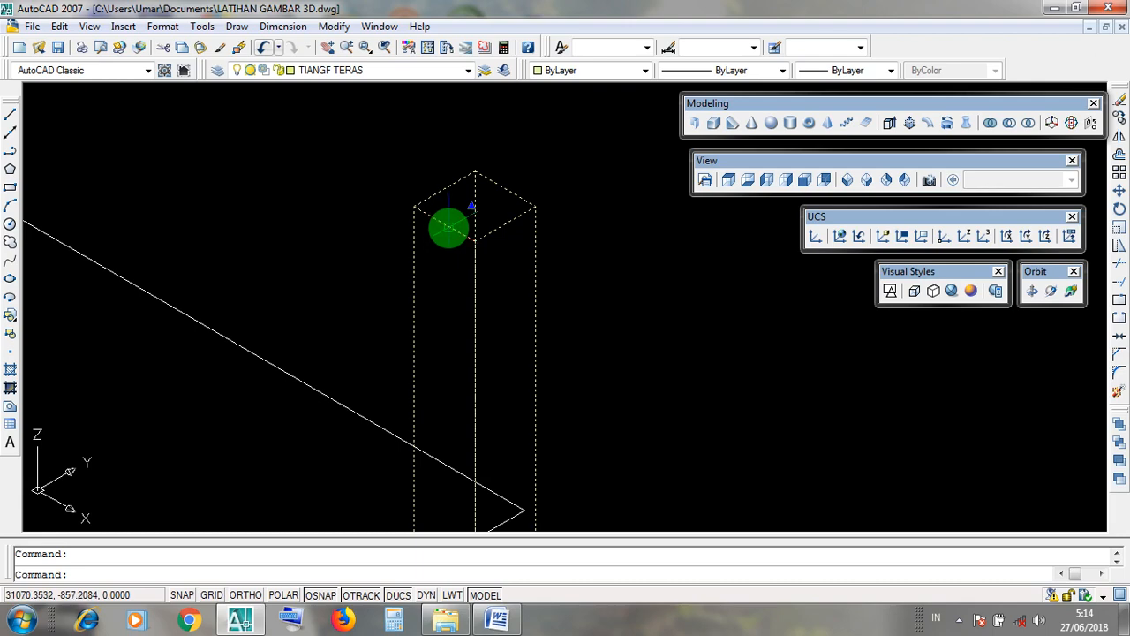
scroll(448, 228, up, 2)
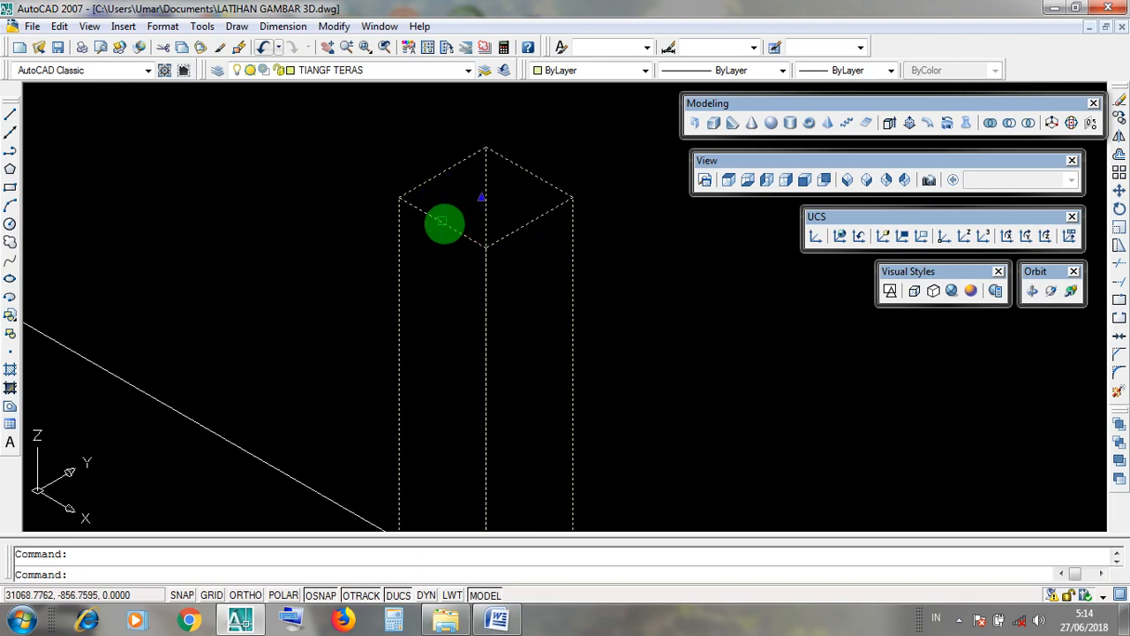
scroll(446, 226, down, 10)
key(Escape)
scroll(447, 228, up, 4)
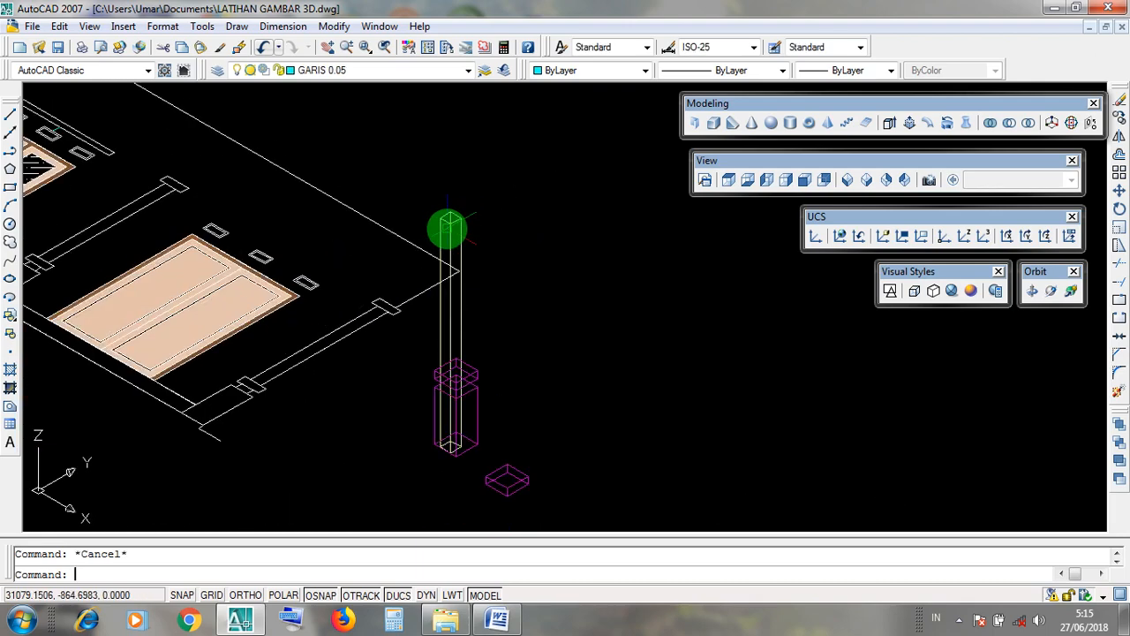
Show the model in the Realistic visual style and inspect the matching top edges of the tall post and the flat magenta block
click(952, 291)
scroll(446, 194, up, 5)
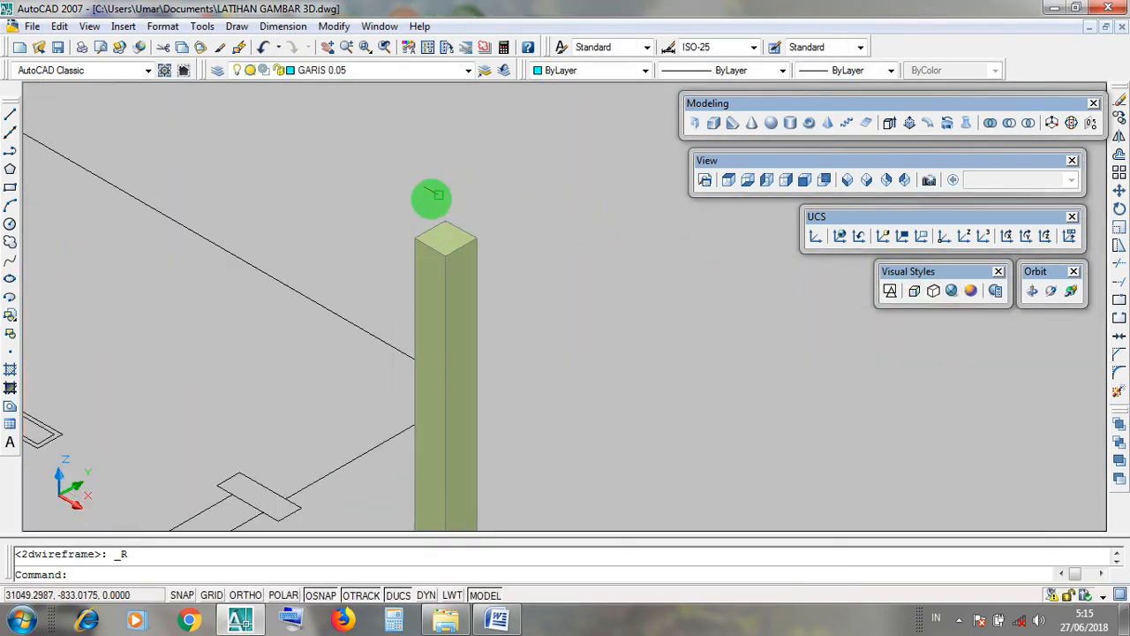
click(430, 338)
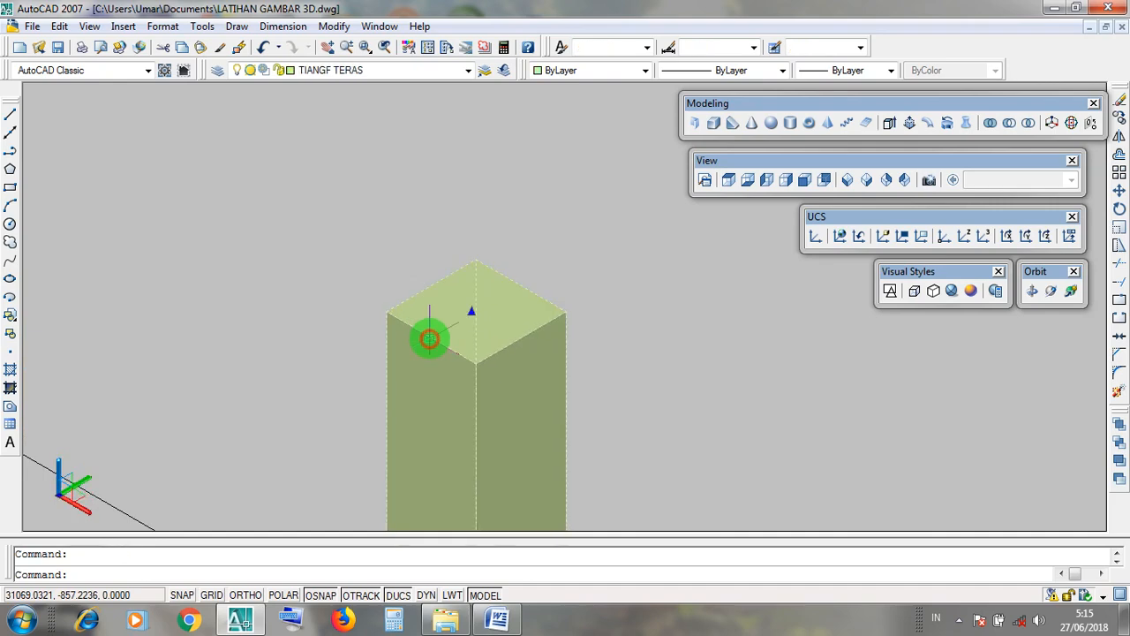
scroll(428, 336, down, 6)
scroll(497, 259, up, 4)
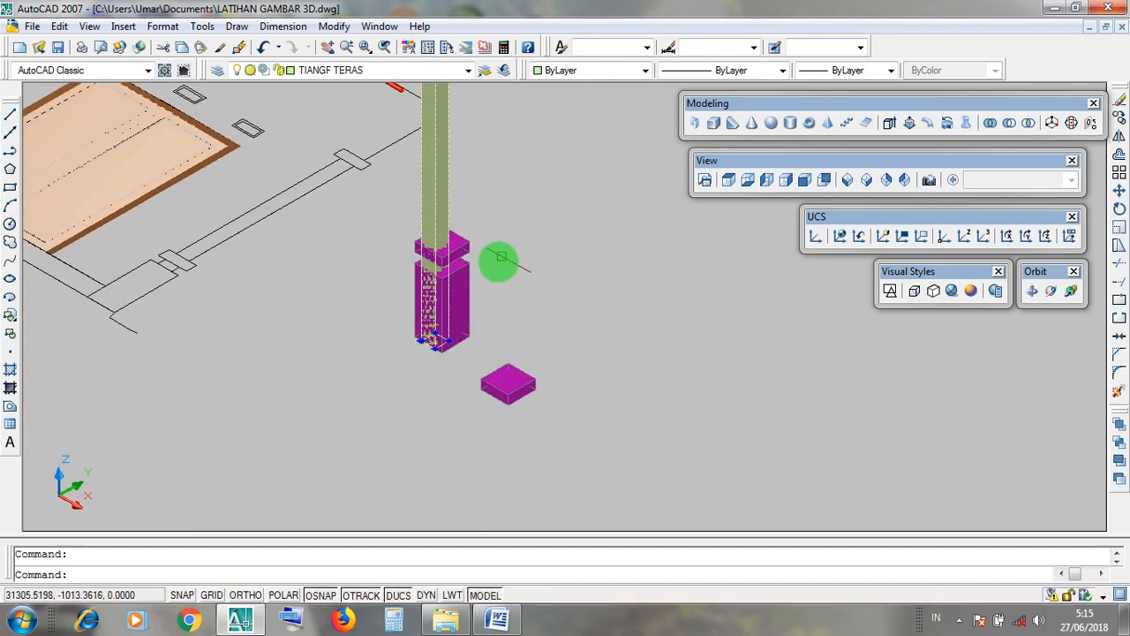
scroll(497, 383, up, 5)
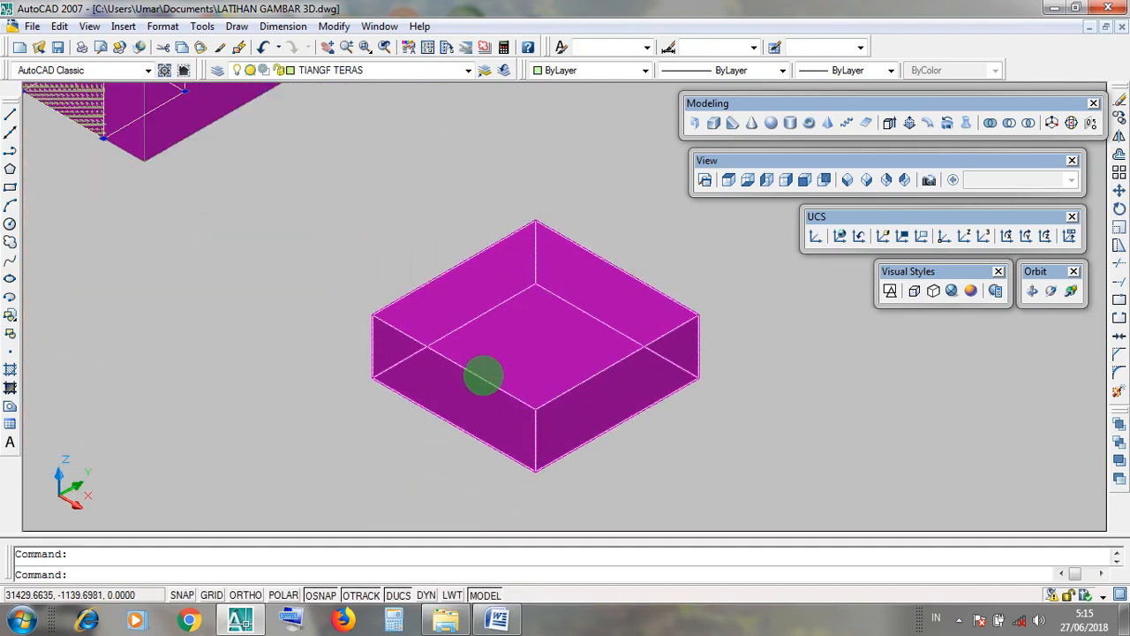
click(464, 368)
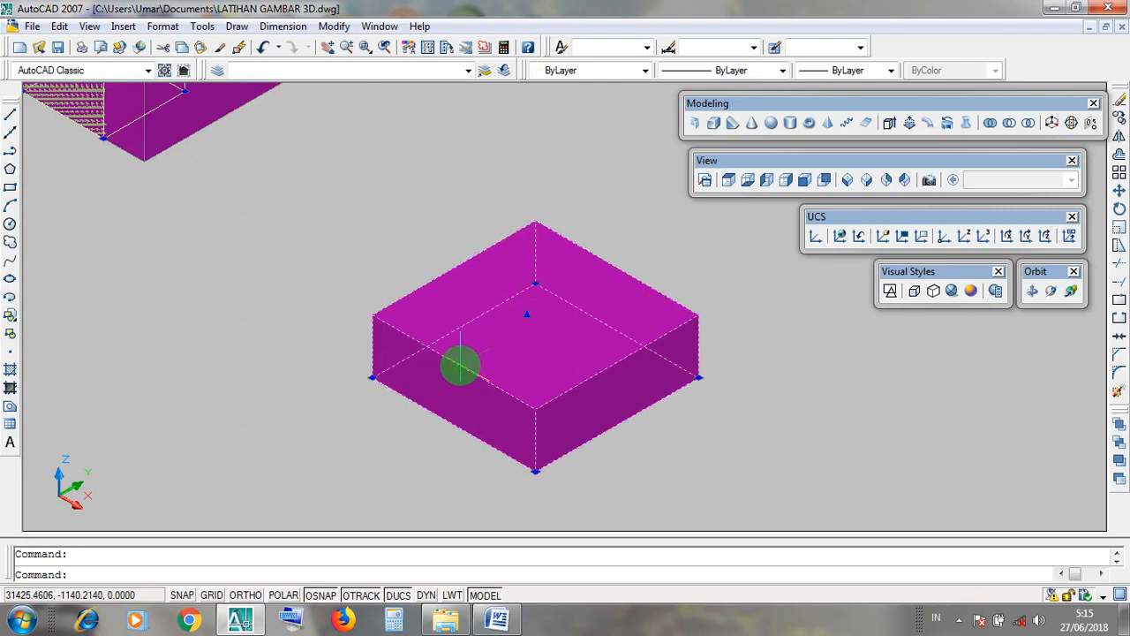
Clear the selection and show the model in the 2D Wireframe visual style
key(Escape)
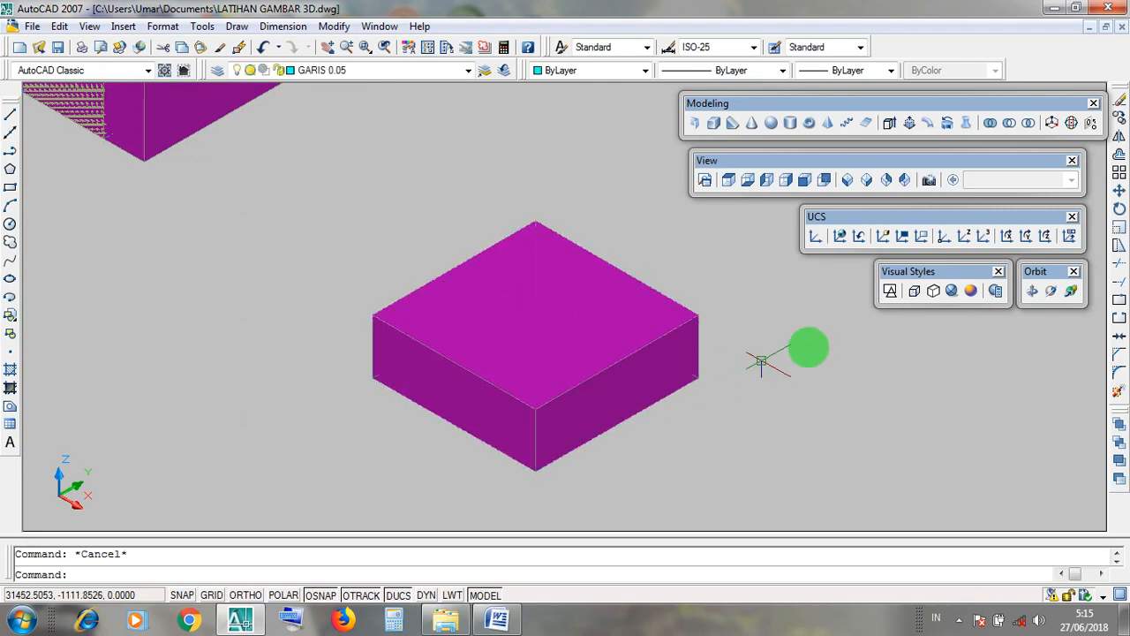
click(891, 290)
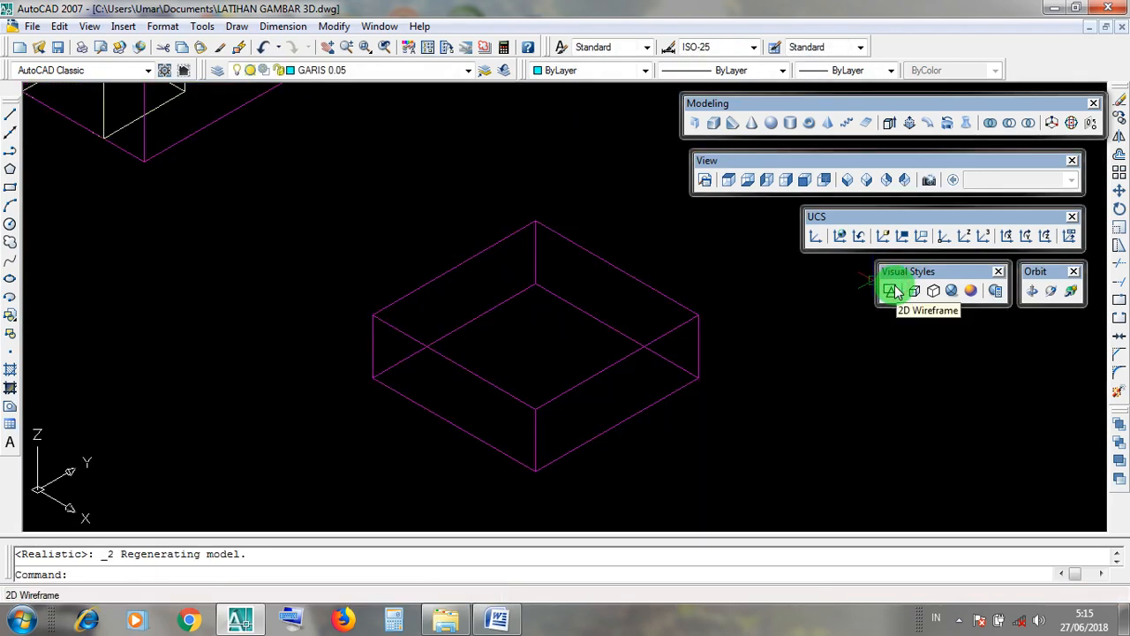
scroll(689, 457, down, 10)
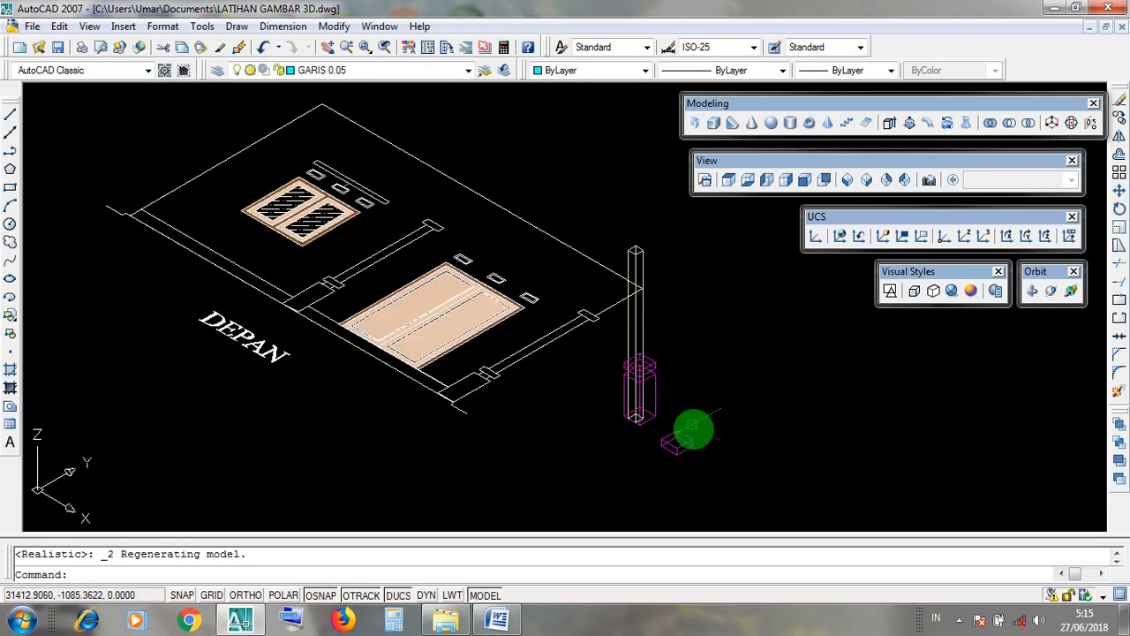
Begin moving the loose flat magenta block, using the midpoint of its upper front-left edge as the base point
scroll(693, 430, up, 4)
scroll(706, 455, down, 2)
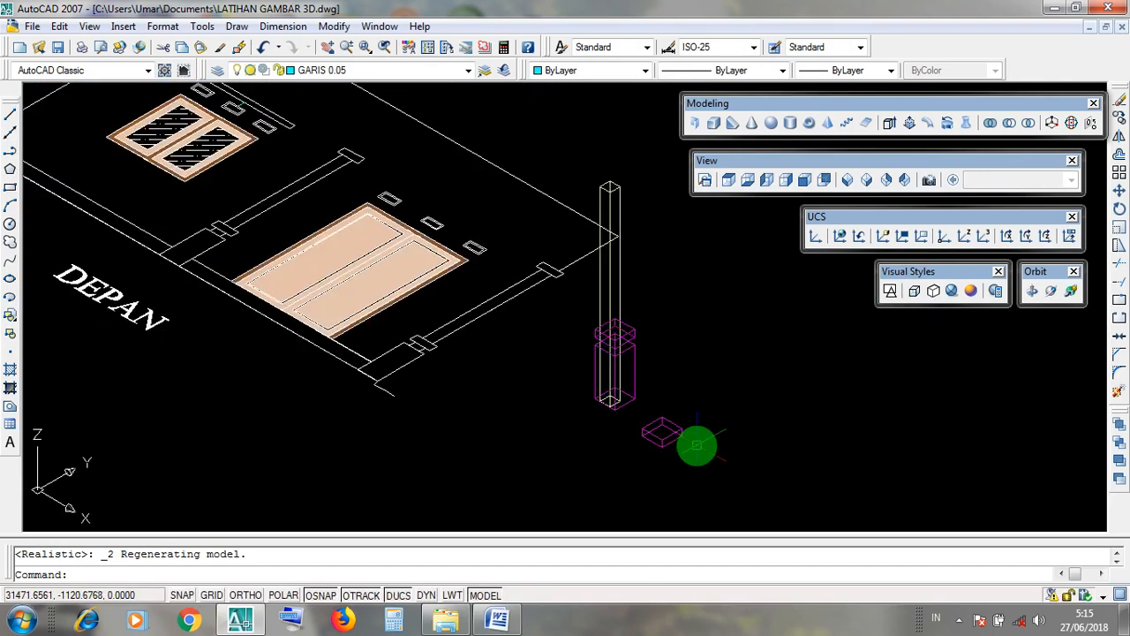
scroll(693, 450, up, 2)
click(697, 449)
click(662, 399)
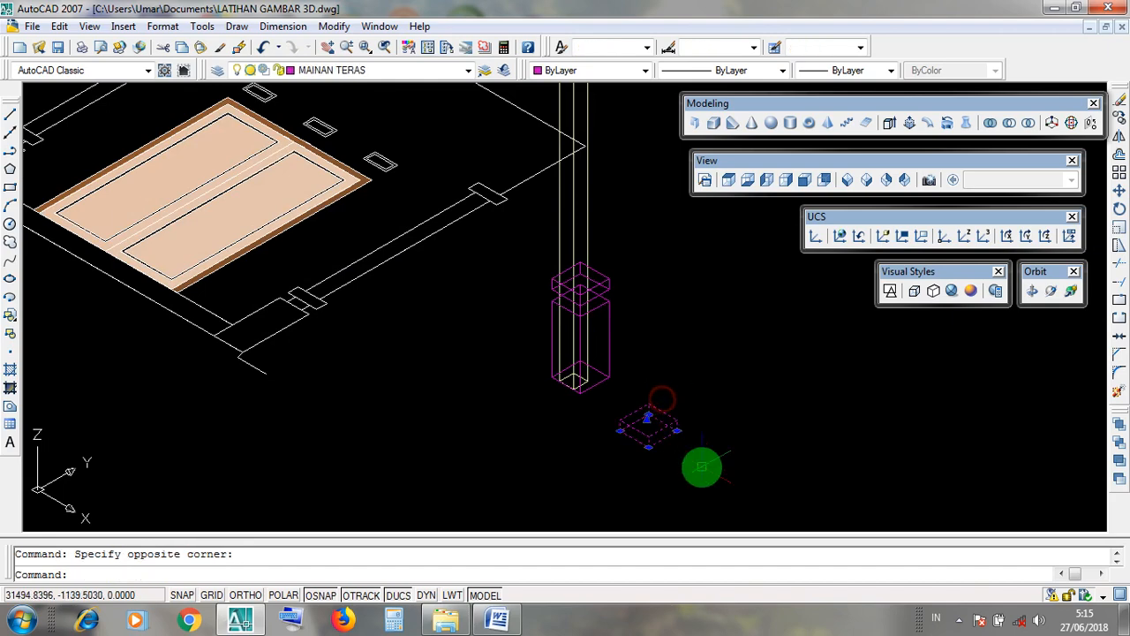
click(701, 465)
click(656, 405)
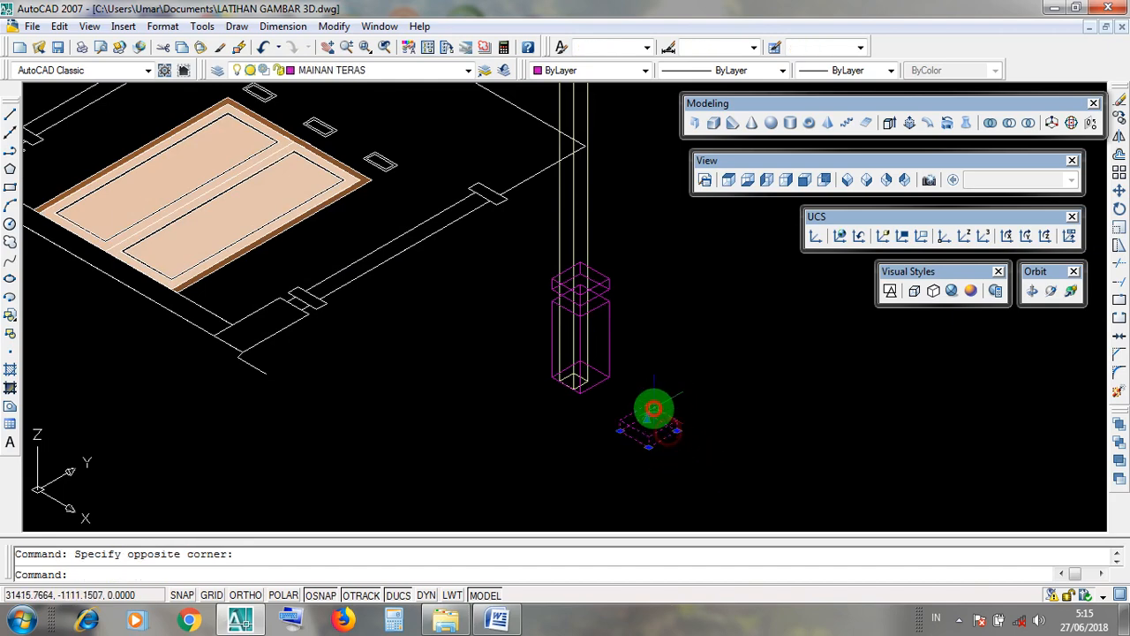
click(335, 26)
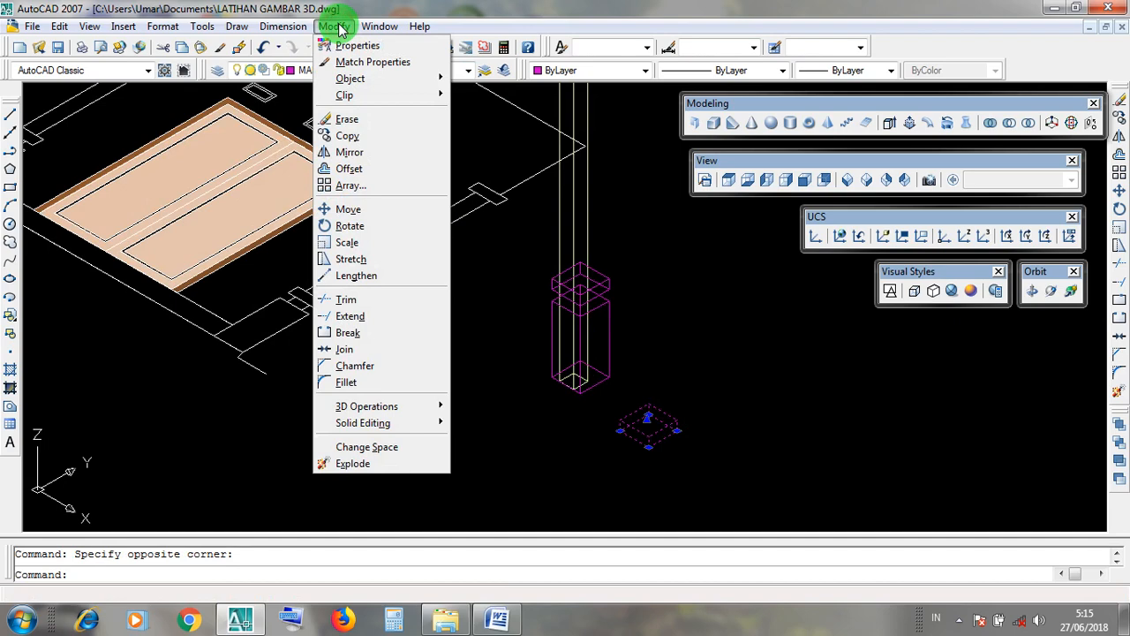
click(374, 210)
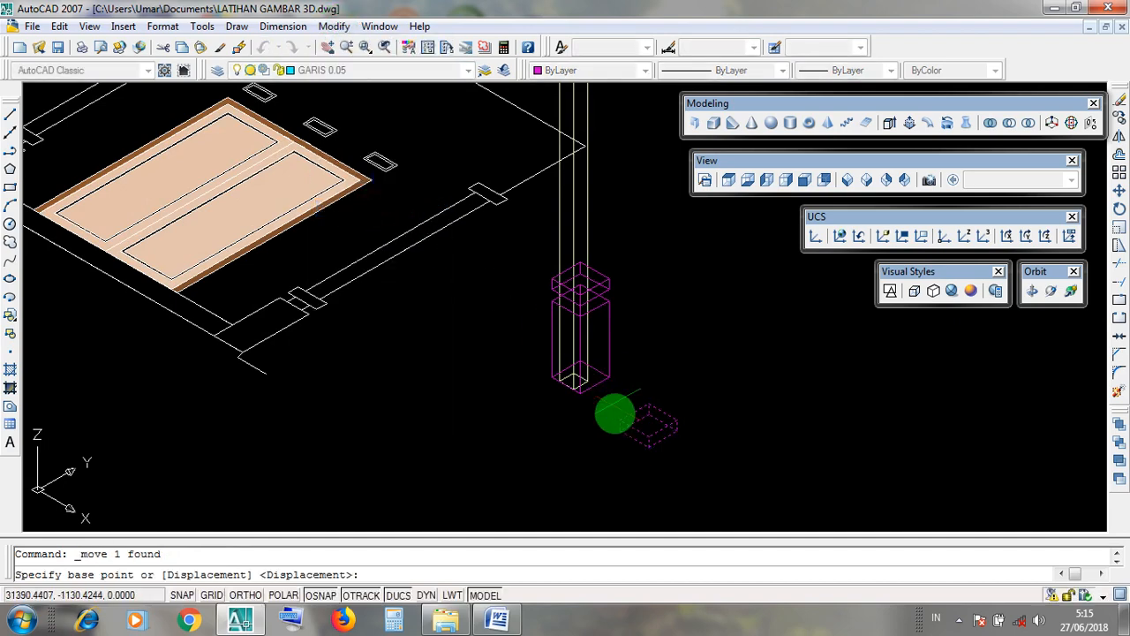
scroll(631, 454, up, 5)
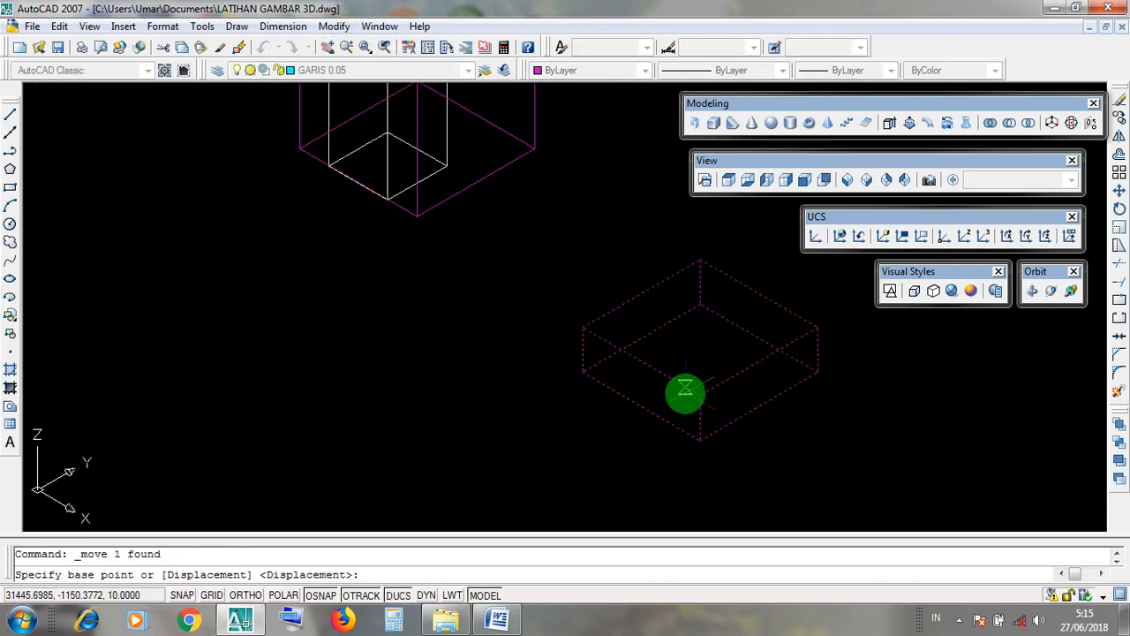
scroll(686, 394, up, 2)
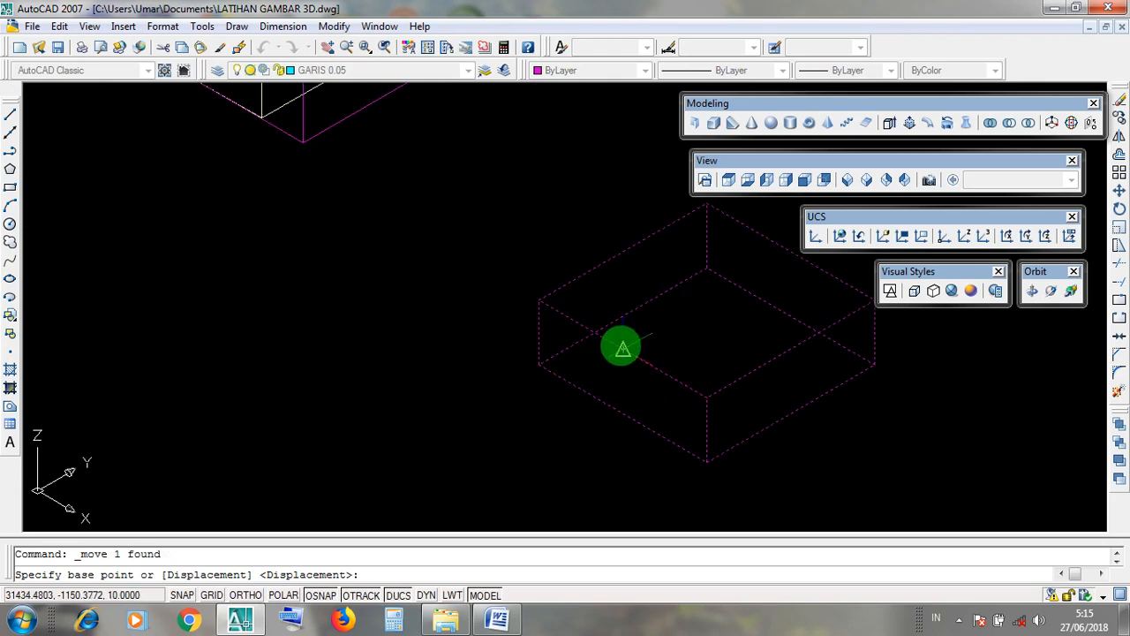
click(621, 347)
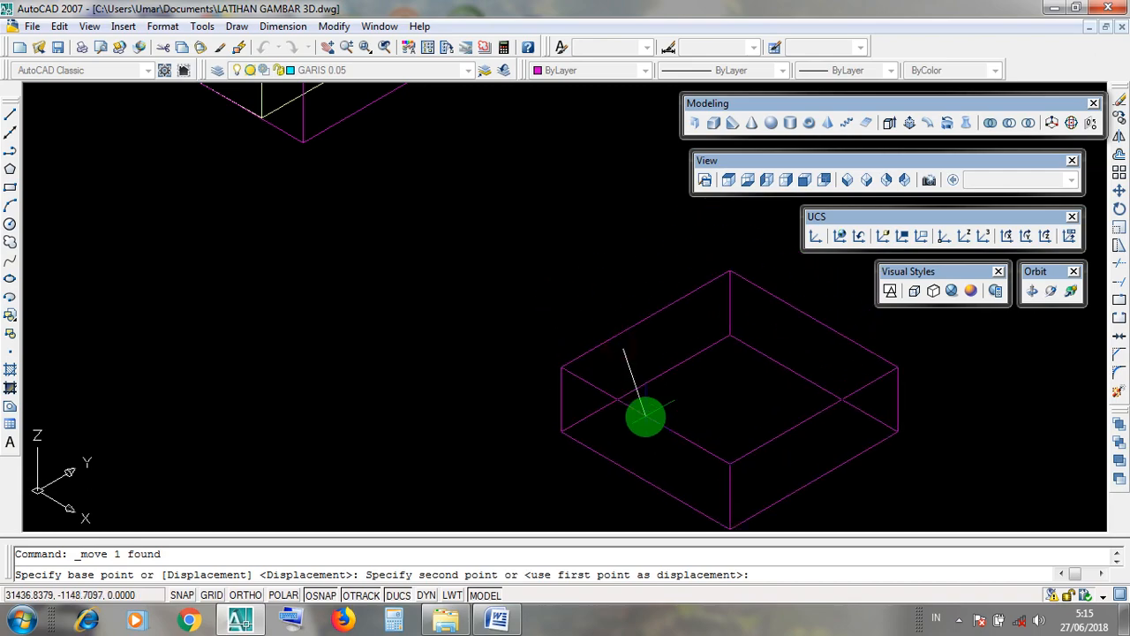
Place the flat magenta block on the tall post with its base point at the midpoint of the post's top front-left edge
scroll(637, 380, down, 6)
scroll(626, 300, up, 2)
scroll(620, 290, up, 5)
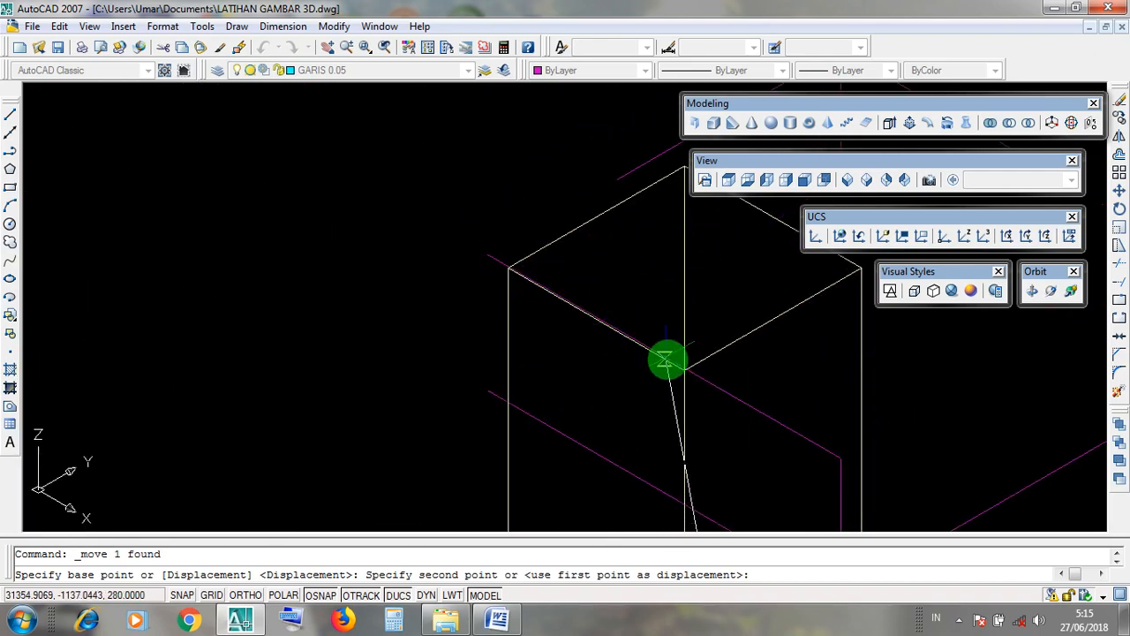
scroll(618, 309, down, 4)
scroll(608, 296, down, 3)
scroll(610, 295, up, 8)
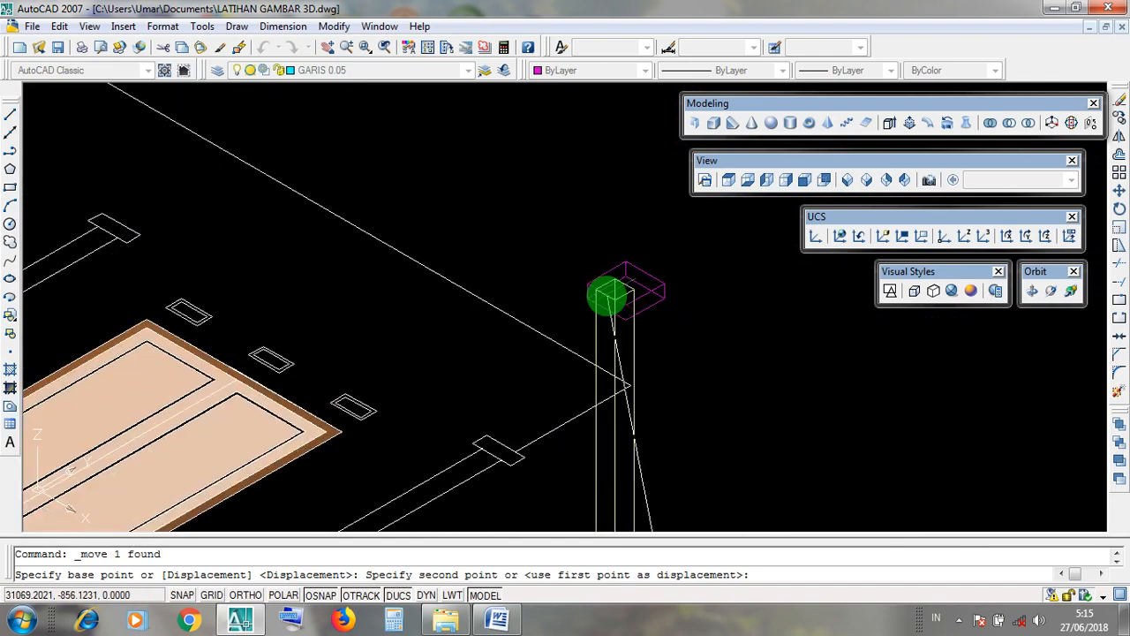
scroll(614, 291, up, 2)
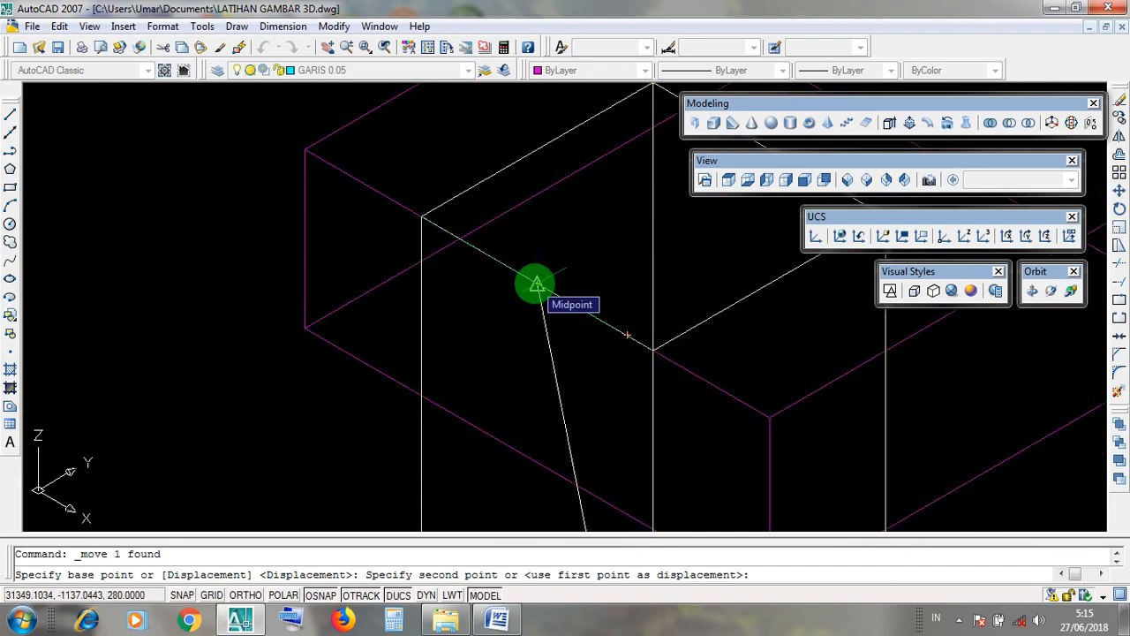
click(536, 284)
scroll(555, 303, down, 3)
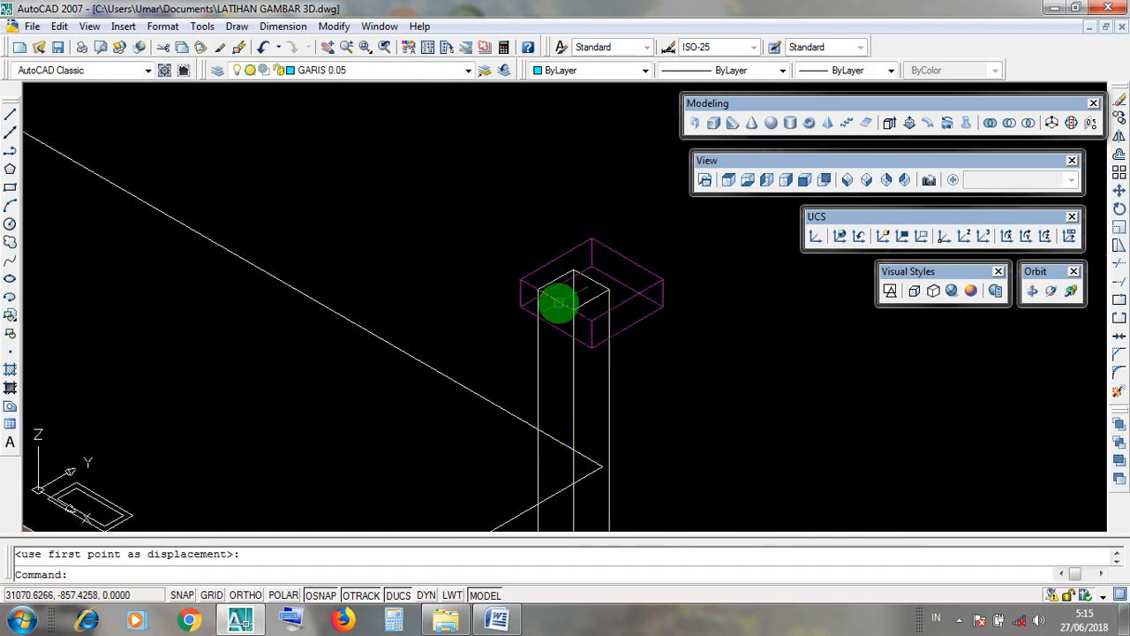
Examine the magenta trim pieces at the top and base of the porch column
scroll(571, 220, down, 2)
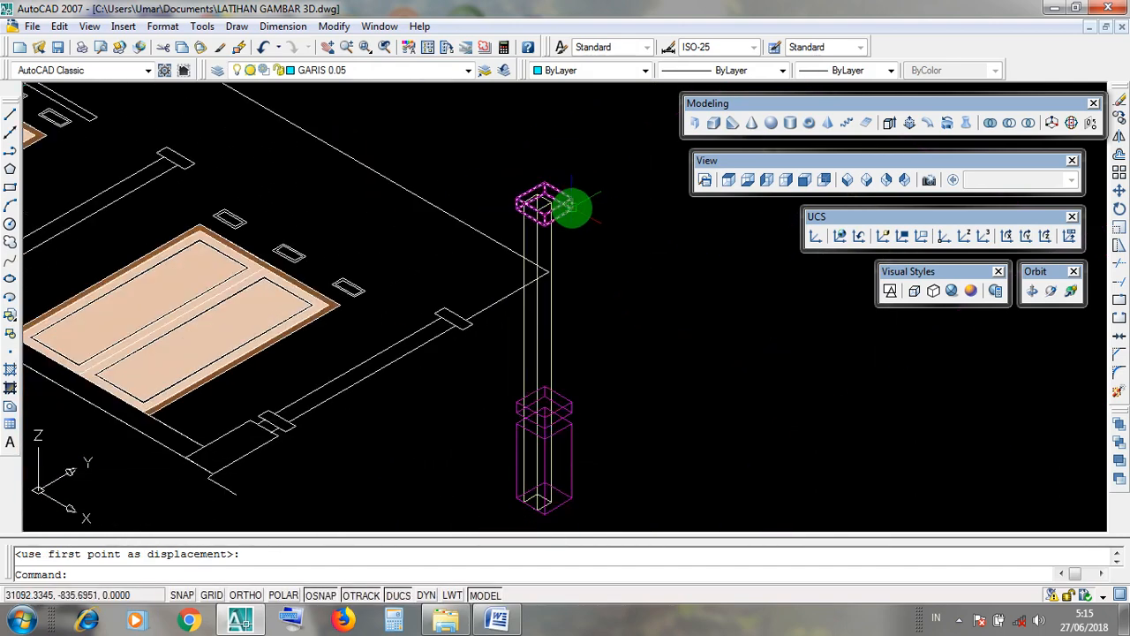
click(571, 207)
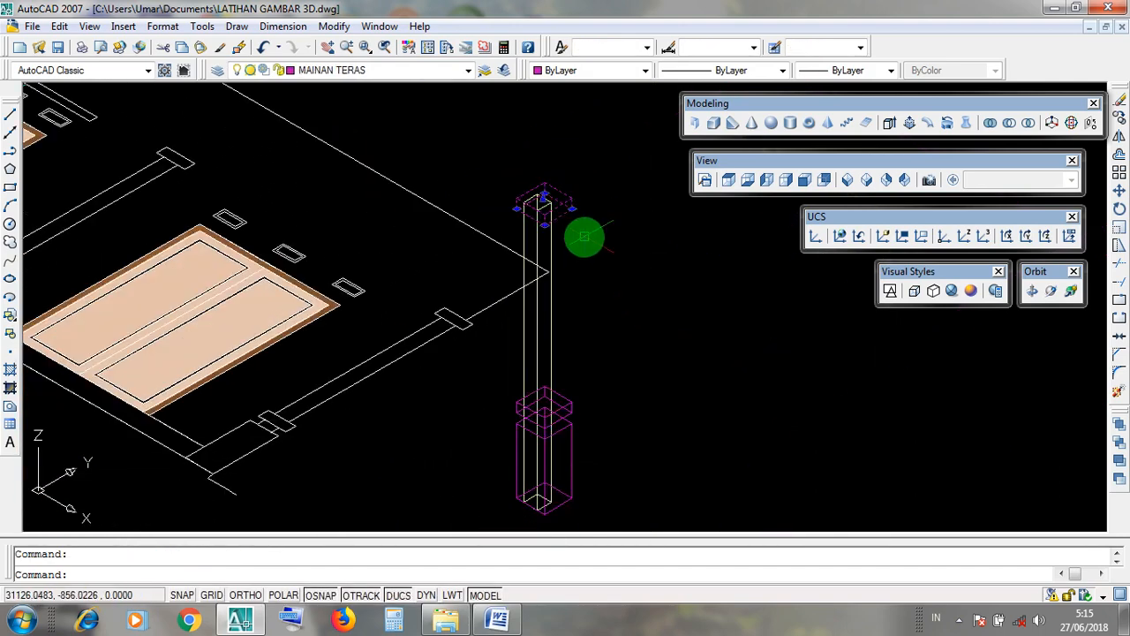
click(574, 405)
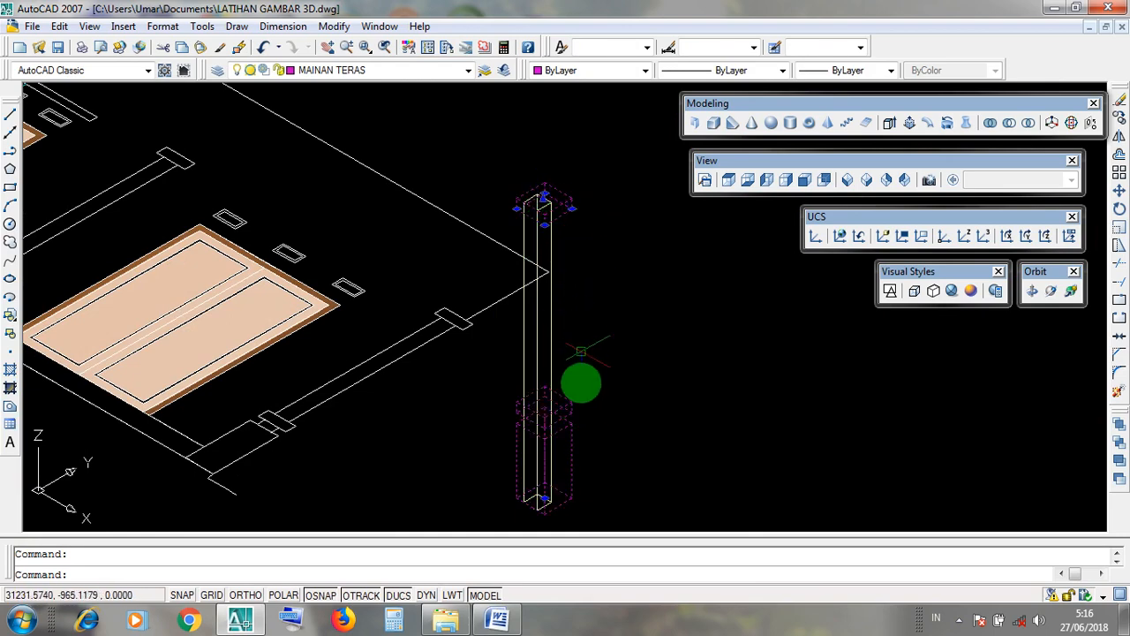
key(Escape)
scroll(544, 510, up, 3)
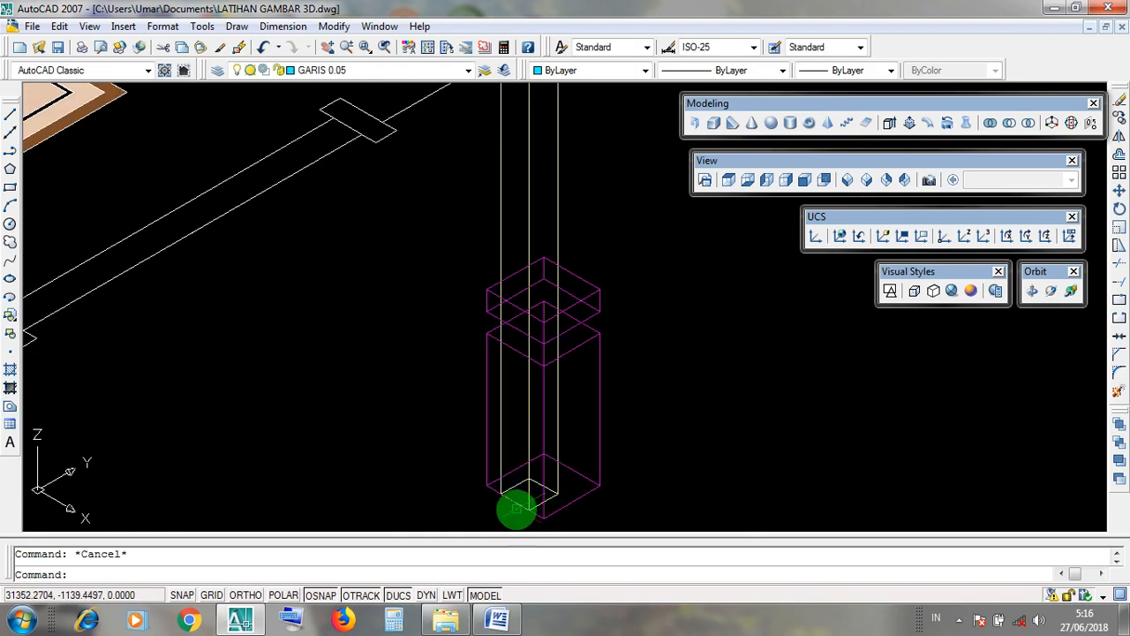
scroll(514, 504, down, 3)
key(Escape)
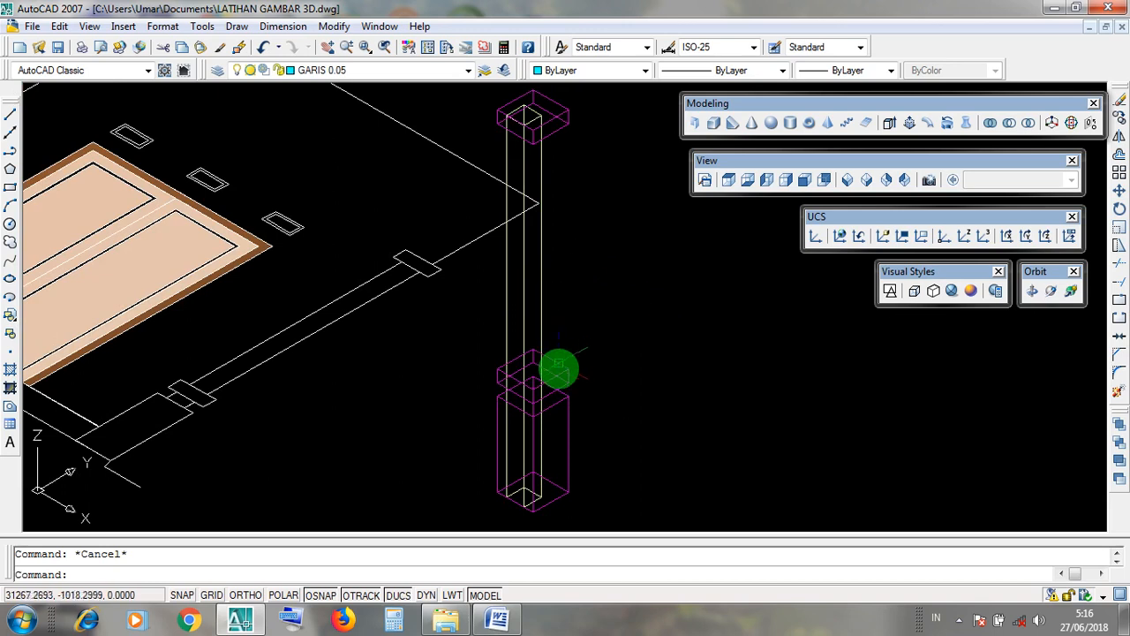
click(560, 367)
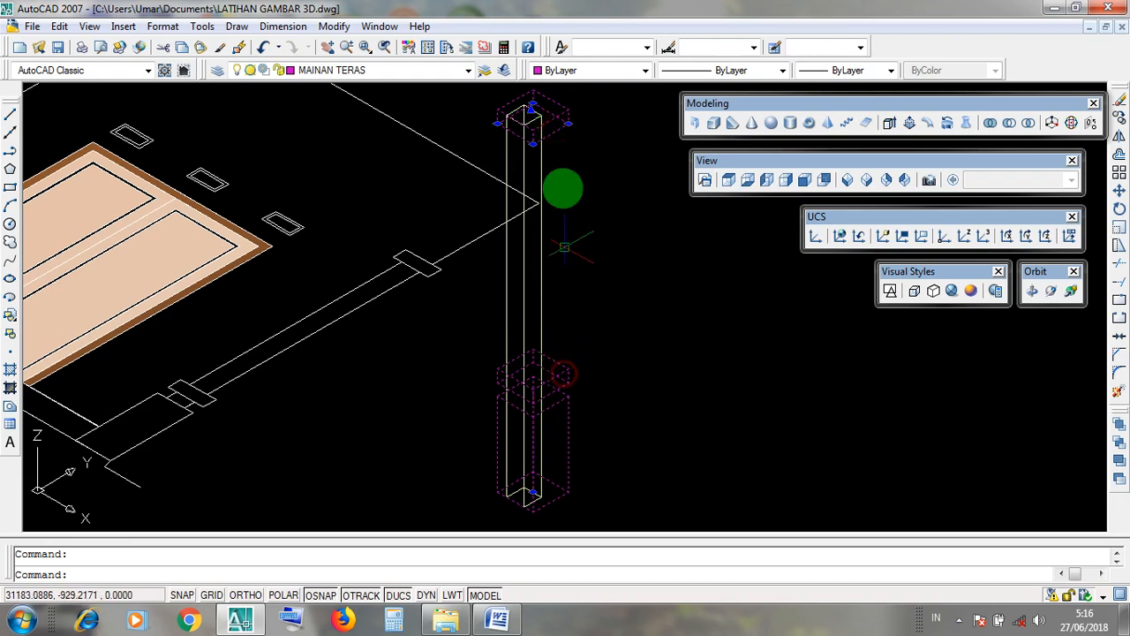
key(Escape)
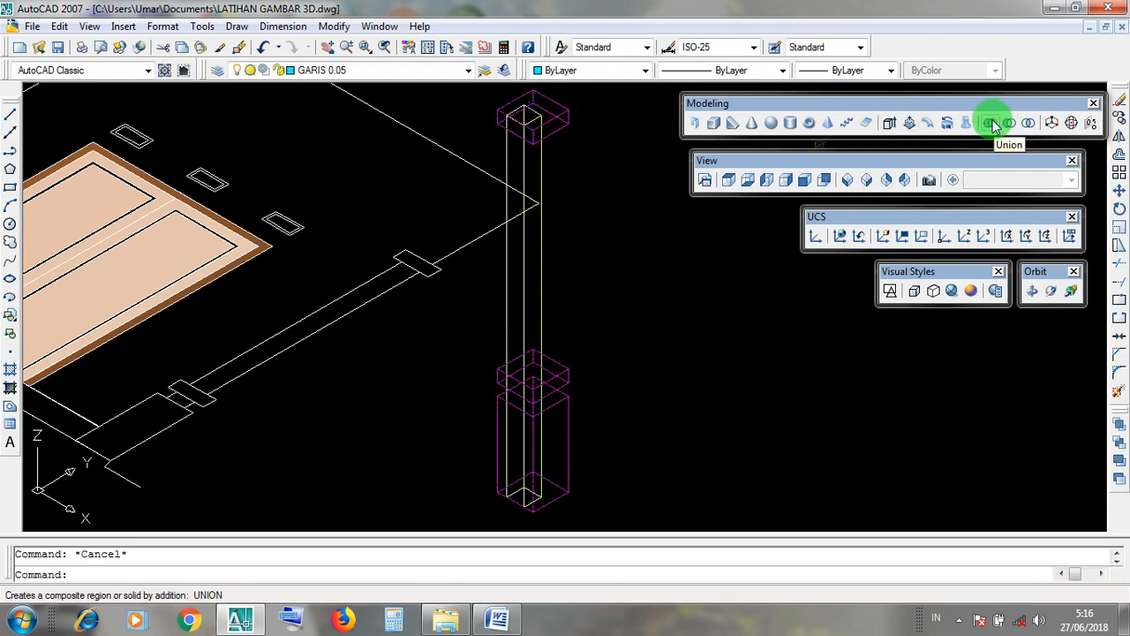
click(993, 123)
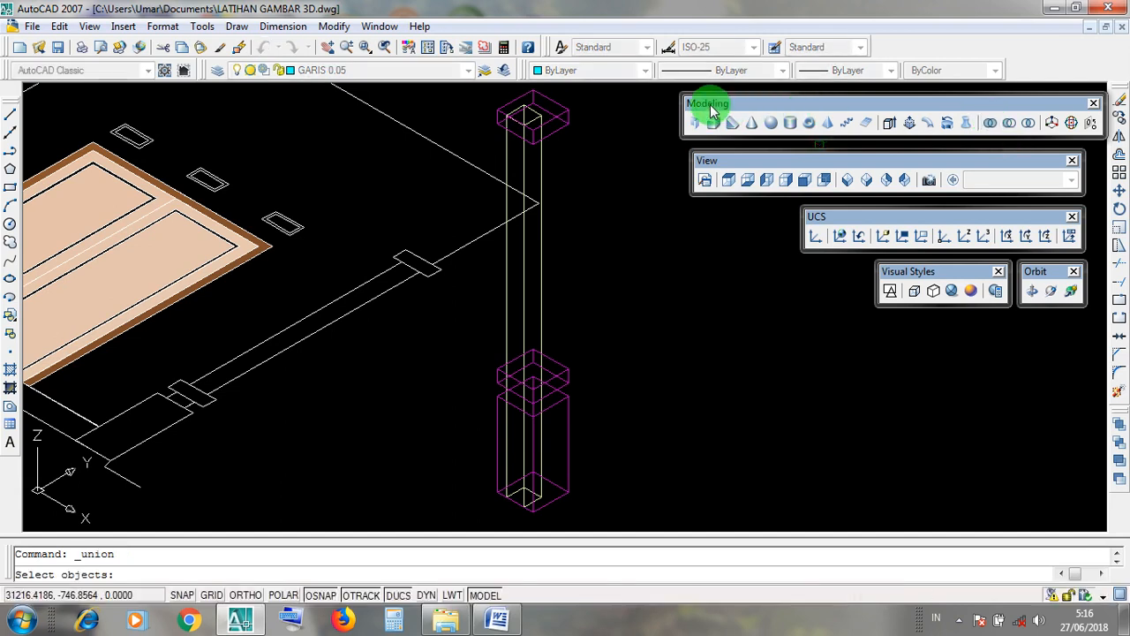
drag(712, 107, 712, 107)
key(Escape)
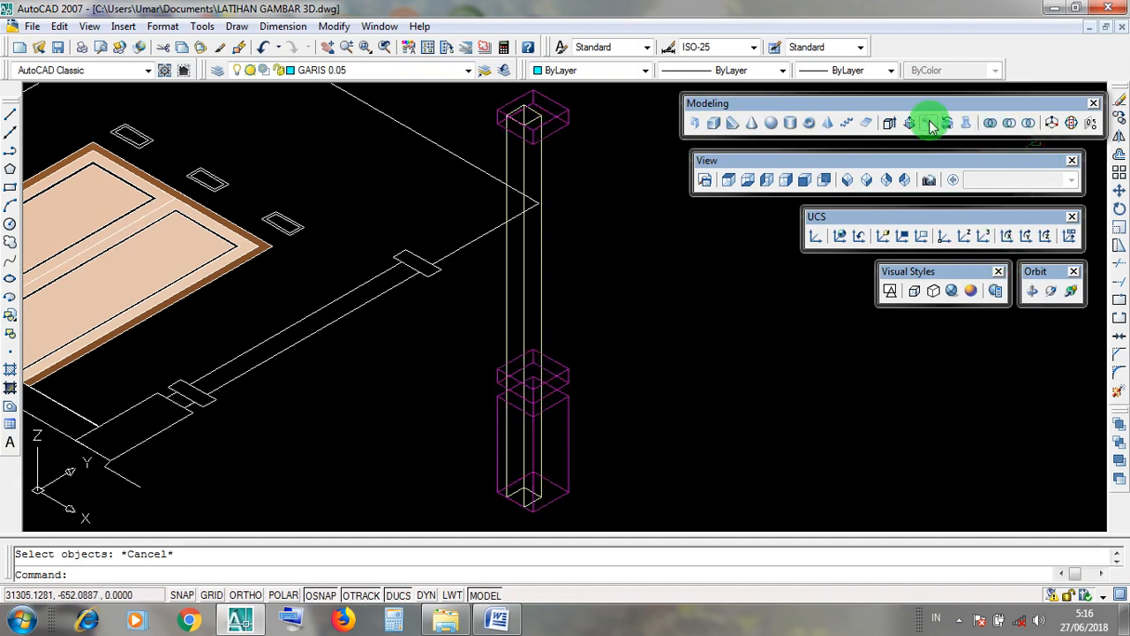
drag(717, 107, 717, 106)
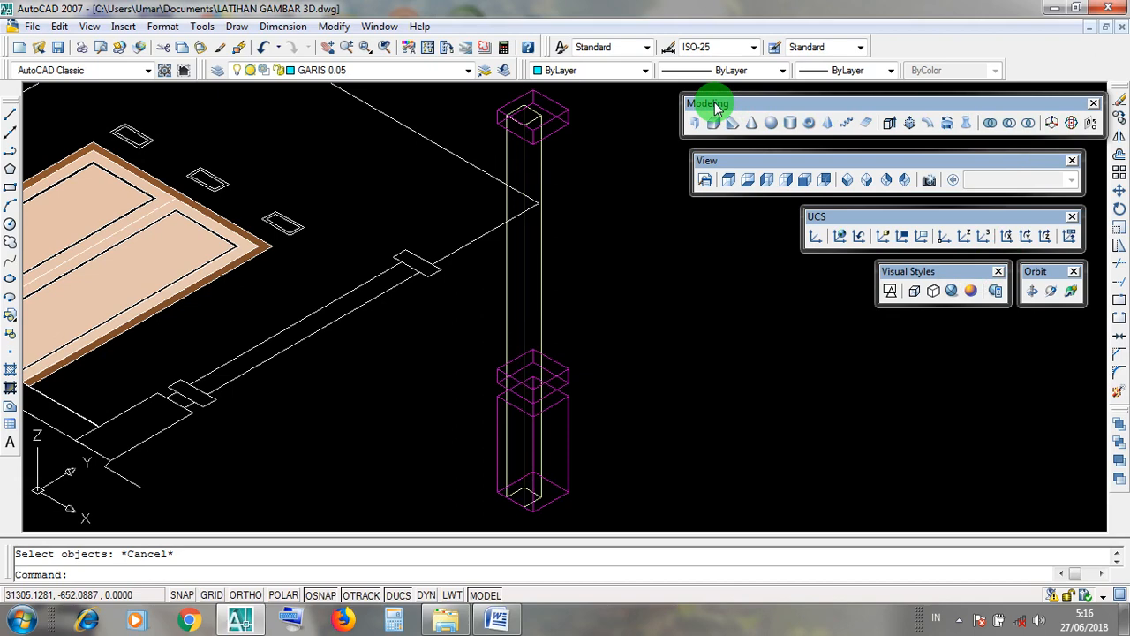
drag(717, 107, 719, 107)
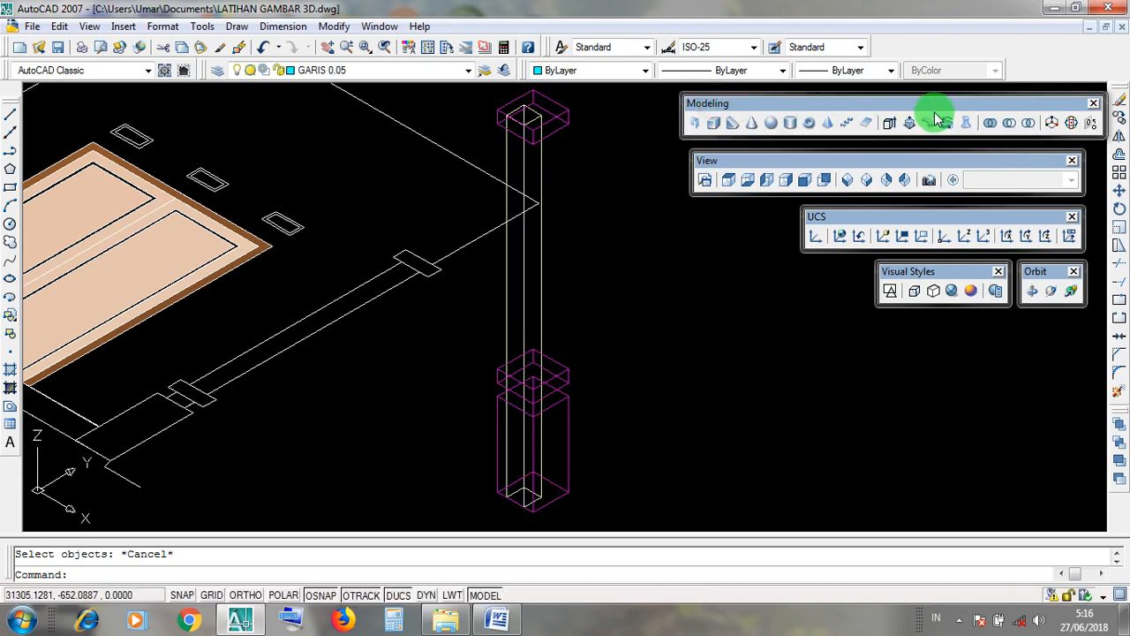
Union the magenta cap at the column's top with the magenta trim around its base
click(990, 124)
drag(712, 112, 714, 113)
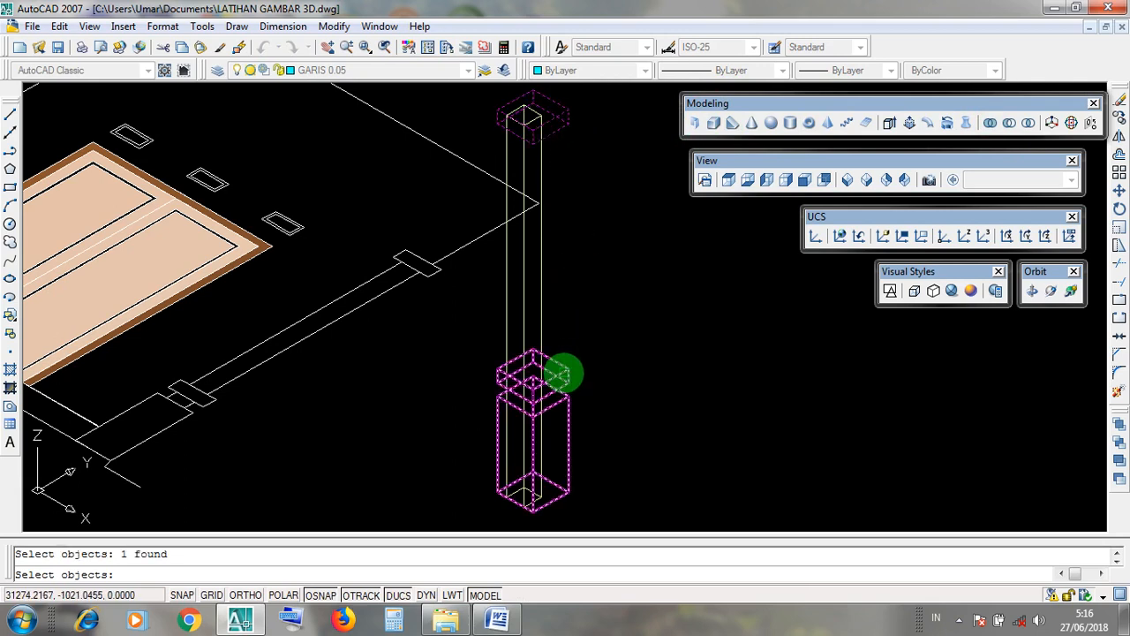
click(562, 374)
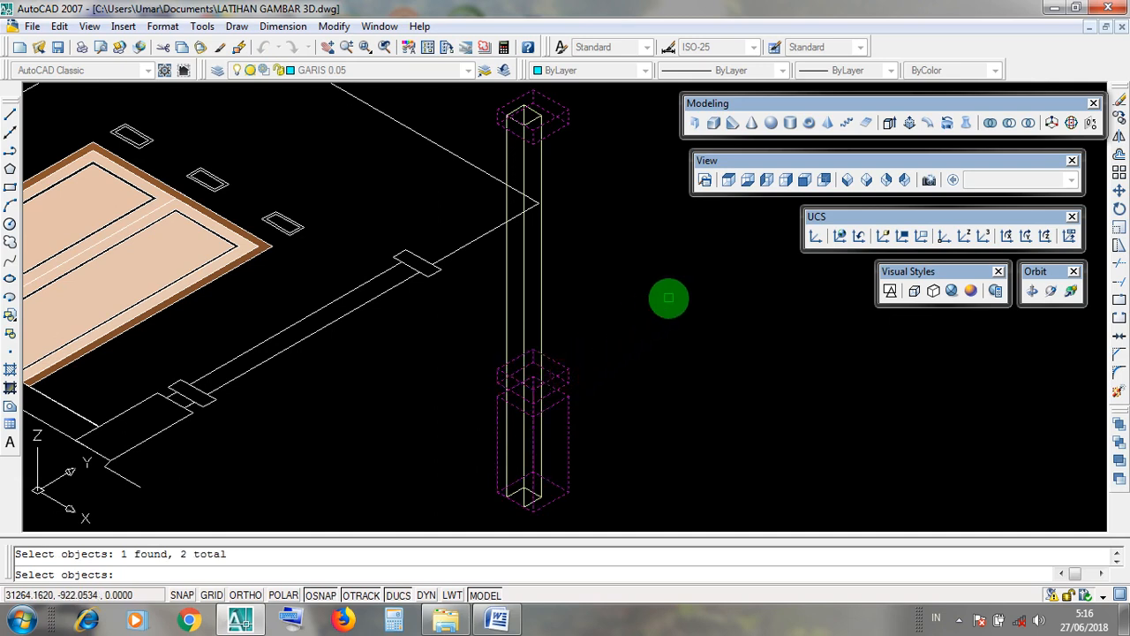
key(Return)
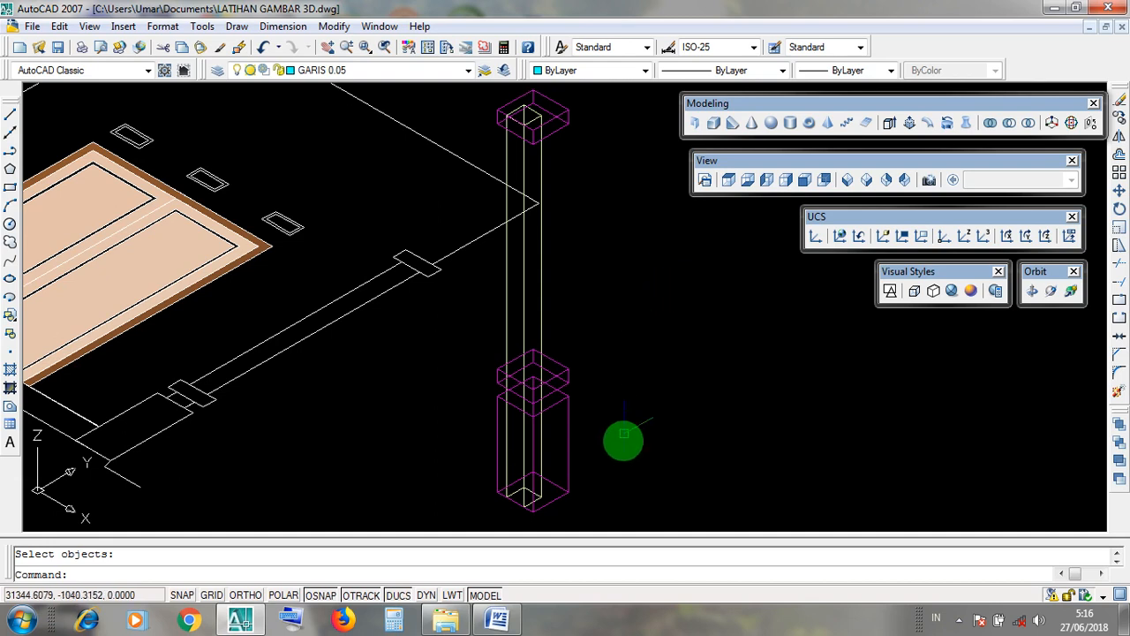
Inspect the trim and the column shaft as separate objects, especially how they meet at the base
click(571, 449)
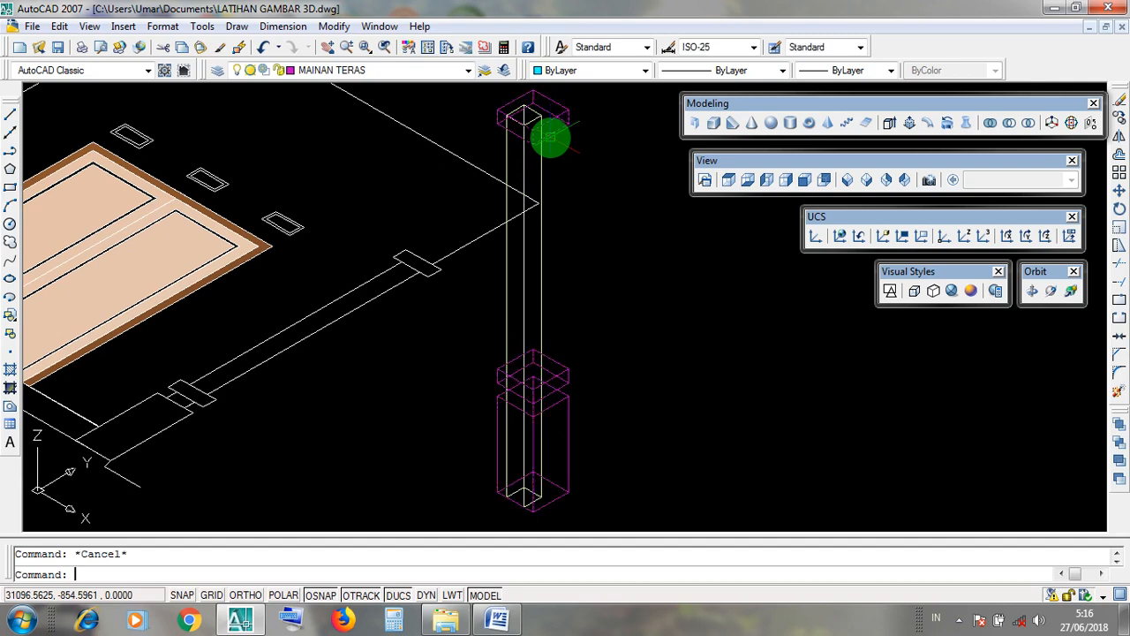
click(562, 131)
click(562, 131)
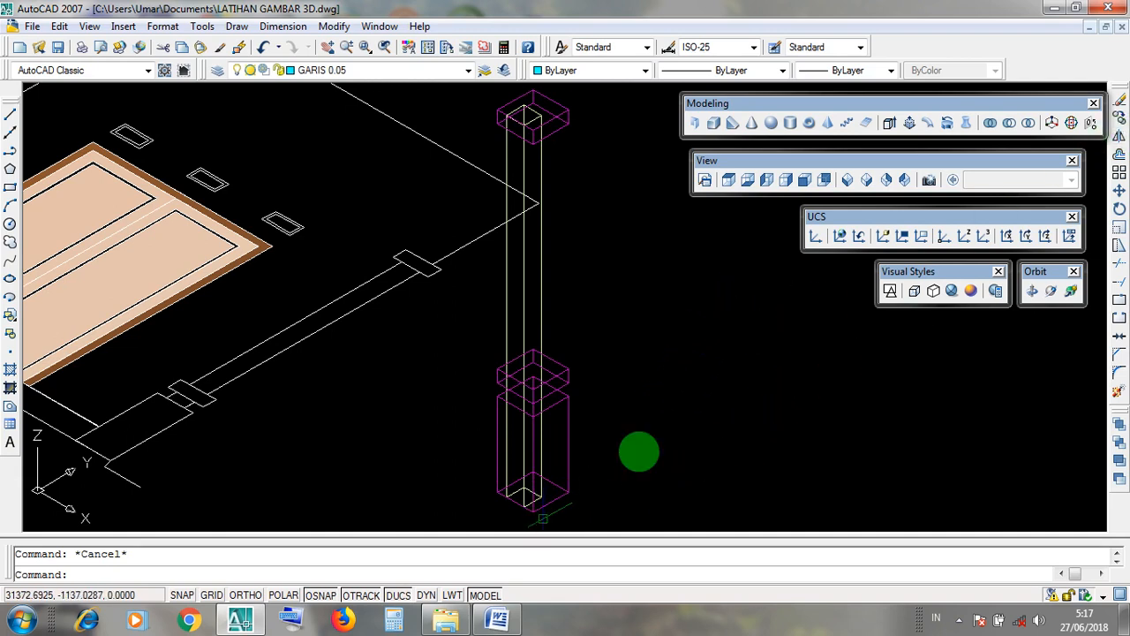
scroll(547, 516, up, 4)
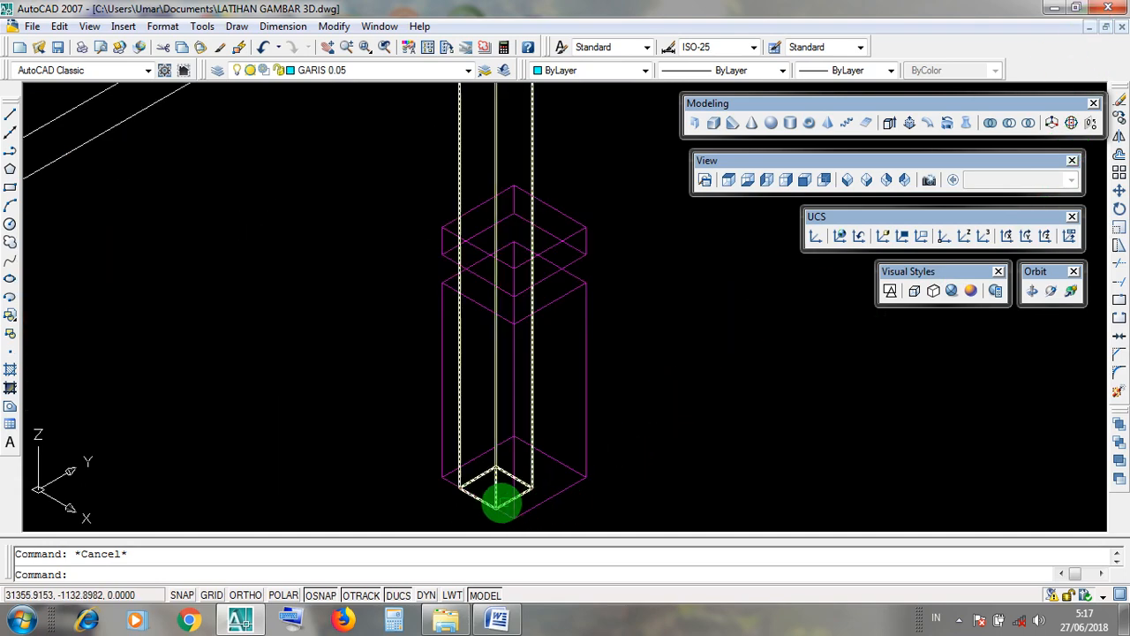
click(477, 501)
key(Escape)
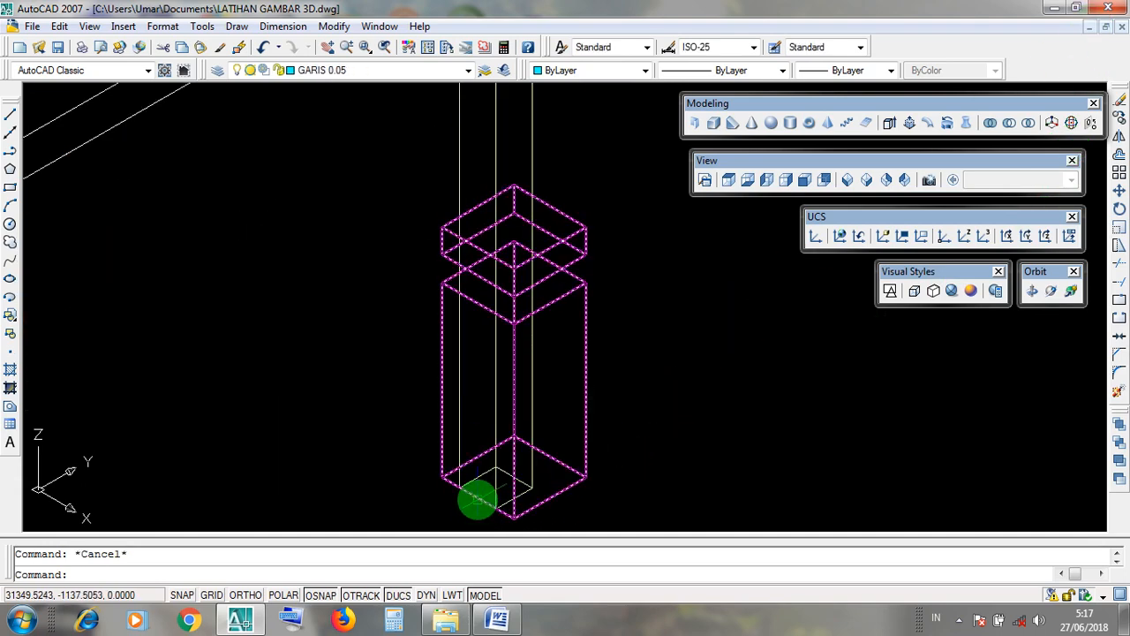
click(477, 499)
scroll(530, 486, up, 2)
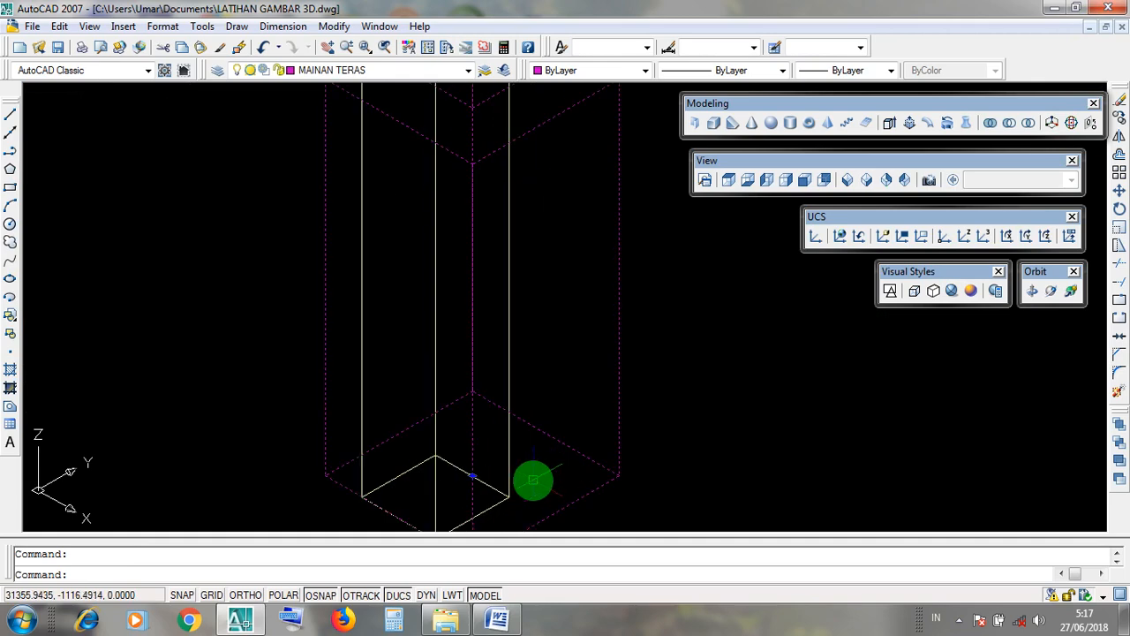
click(507, 494)
key(Escape)
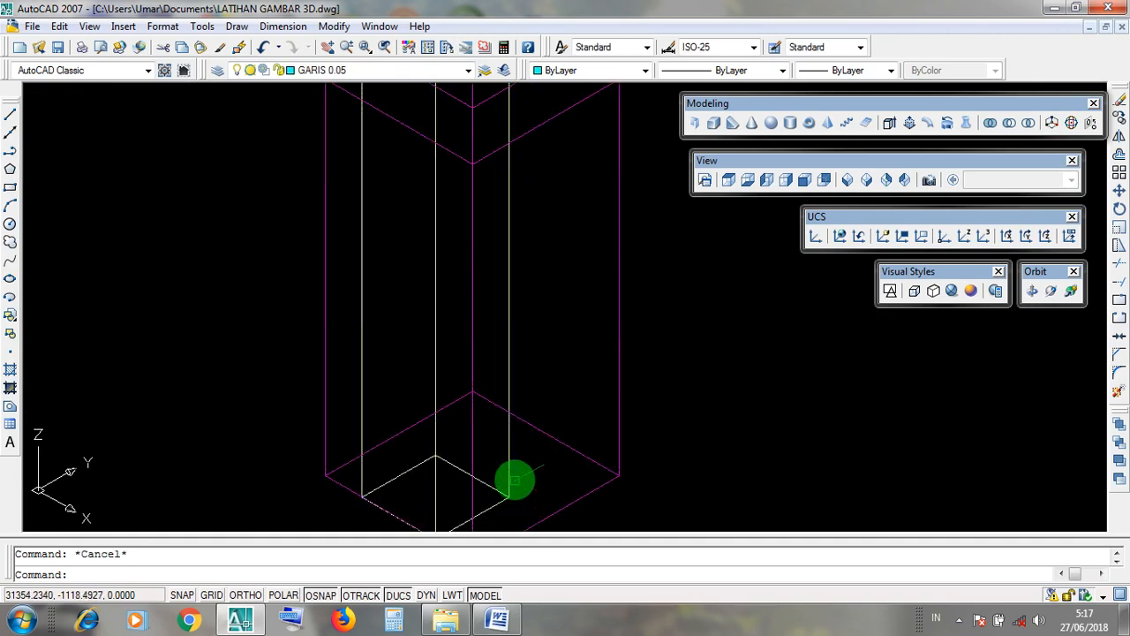
click(506, 481)
drag(534, 490, 410, 446)
key(Escape)
scroll(674, 418, down, 6)
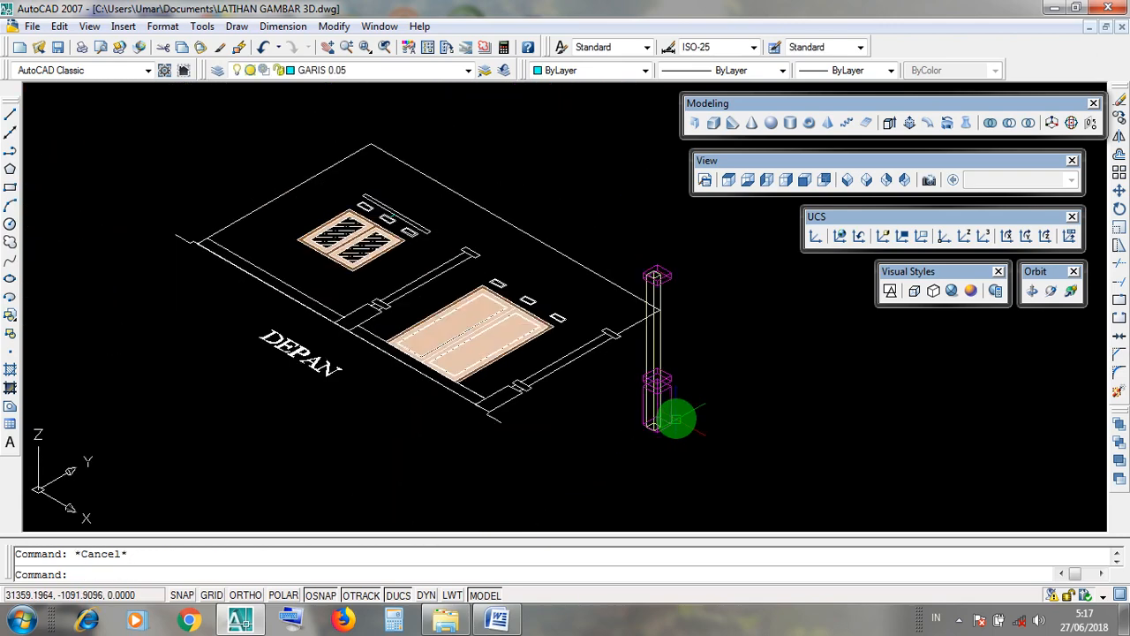
scroll(713, 382, up, 4)
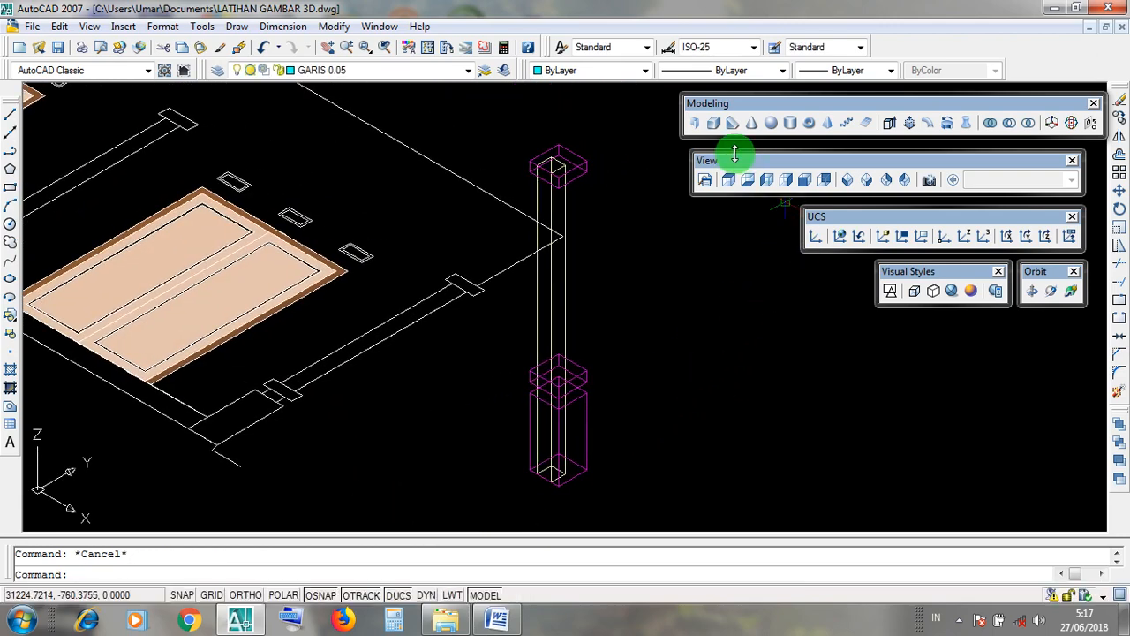
Set the drawing to the SE Isometric view around the porch column
drag(731, 162, 713, 160)
click(862, 181)
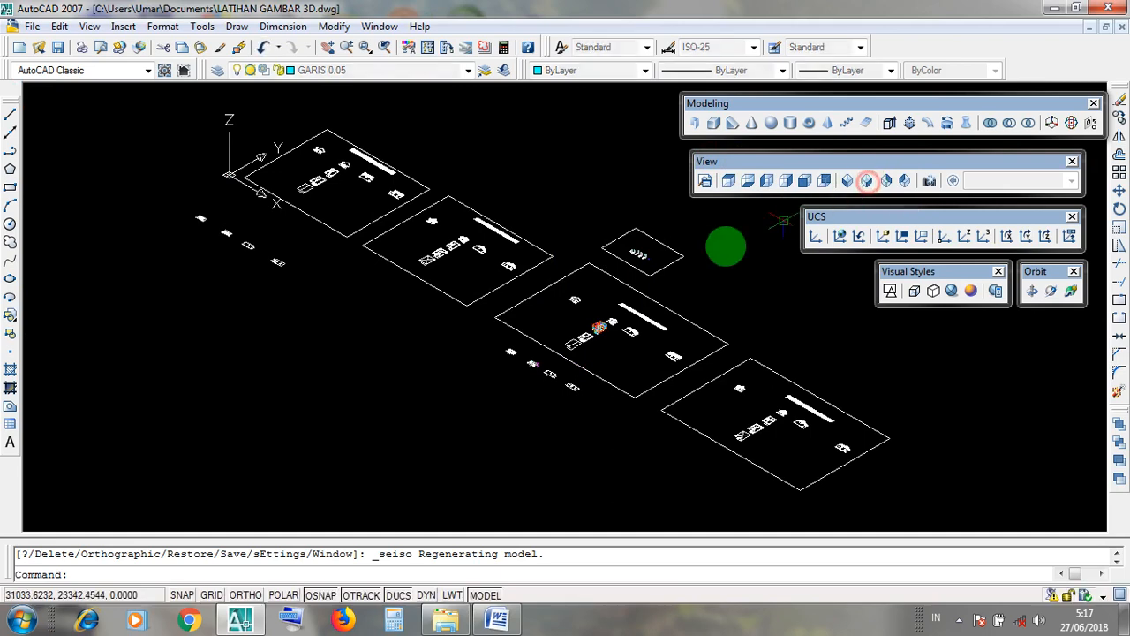
scroll(554, 387, up, 5)
scroll(555, 387, up, 8)
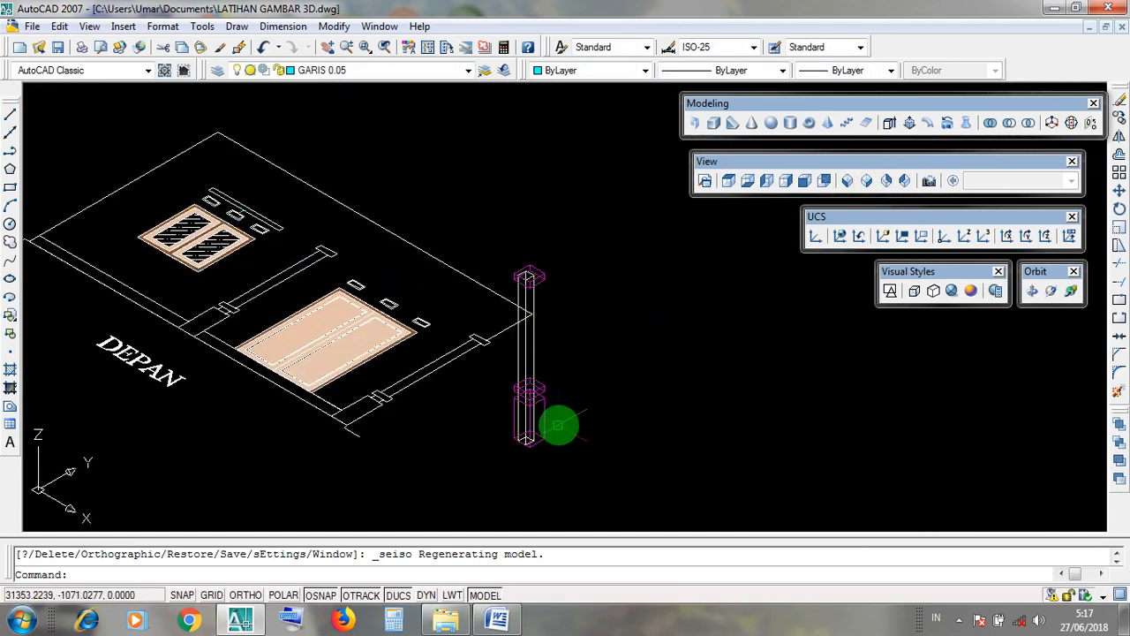
Switch to the Top view, framing the column and its trim in plan
drag(719, 163, 720, 164)
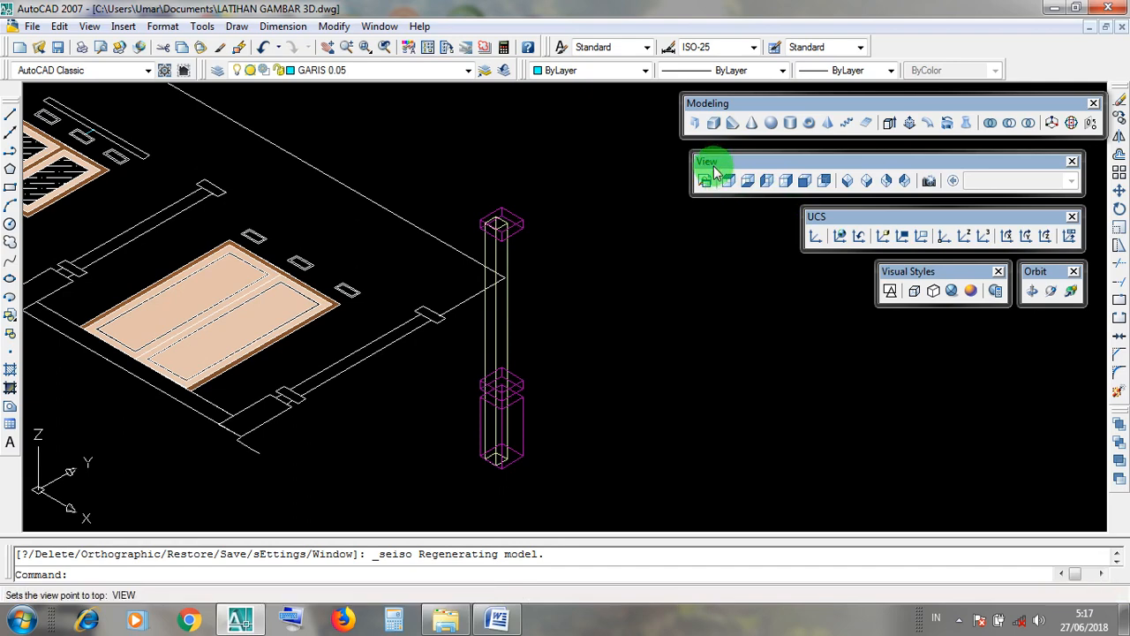
click(713, 164)
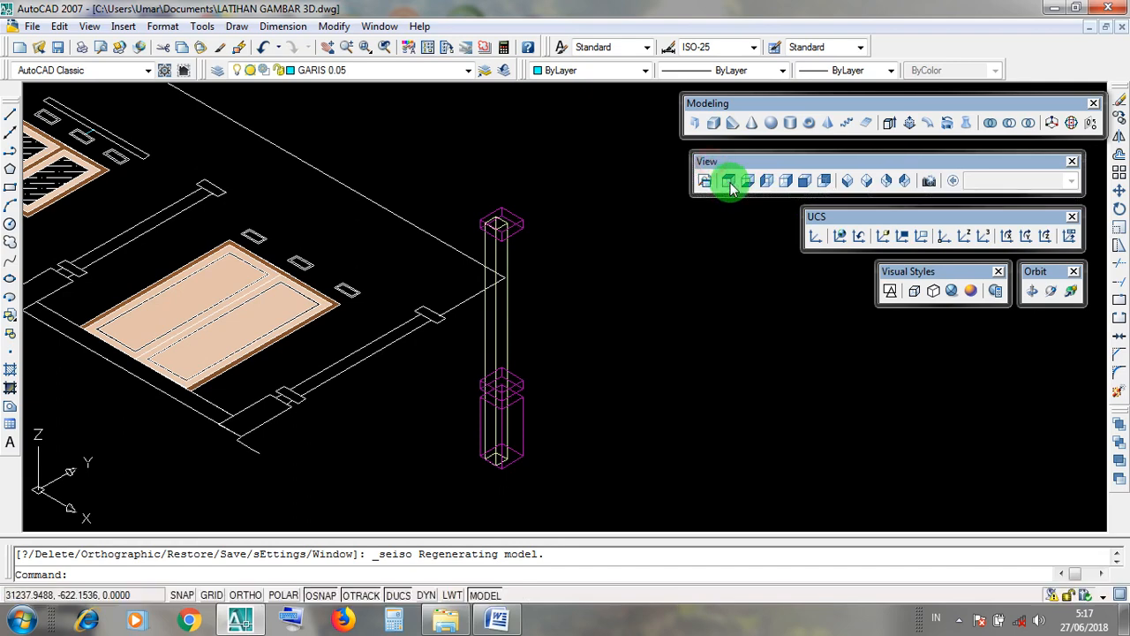
click(729, 182)
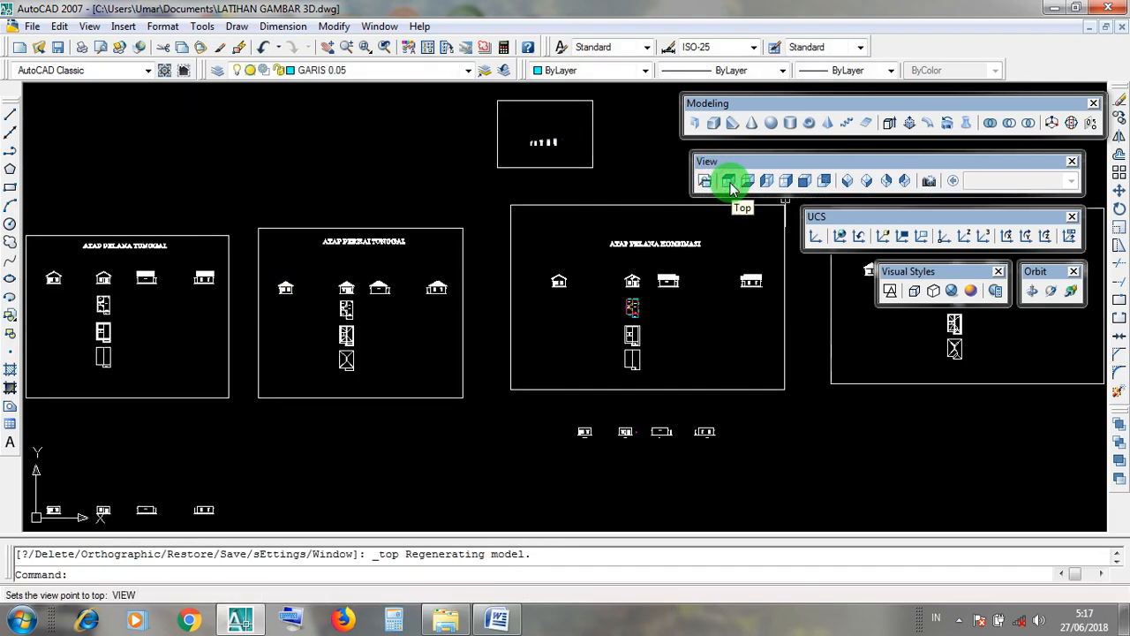
scroll(628, 446, up, 4)
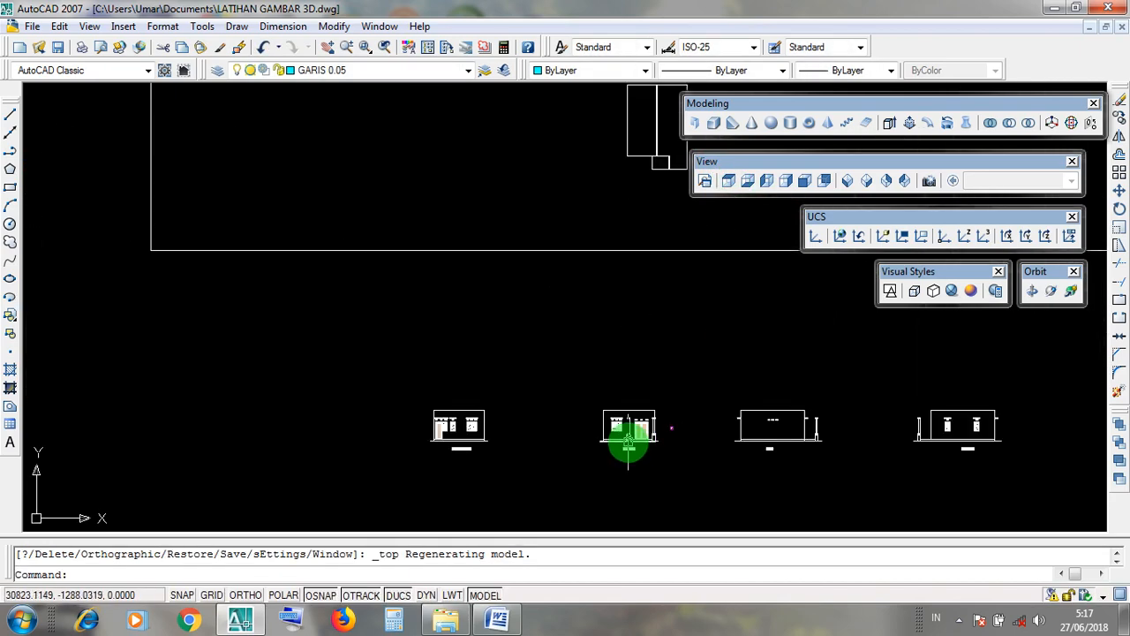
scroll(629, 446, up, 8)
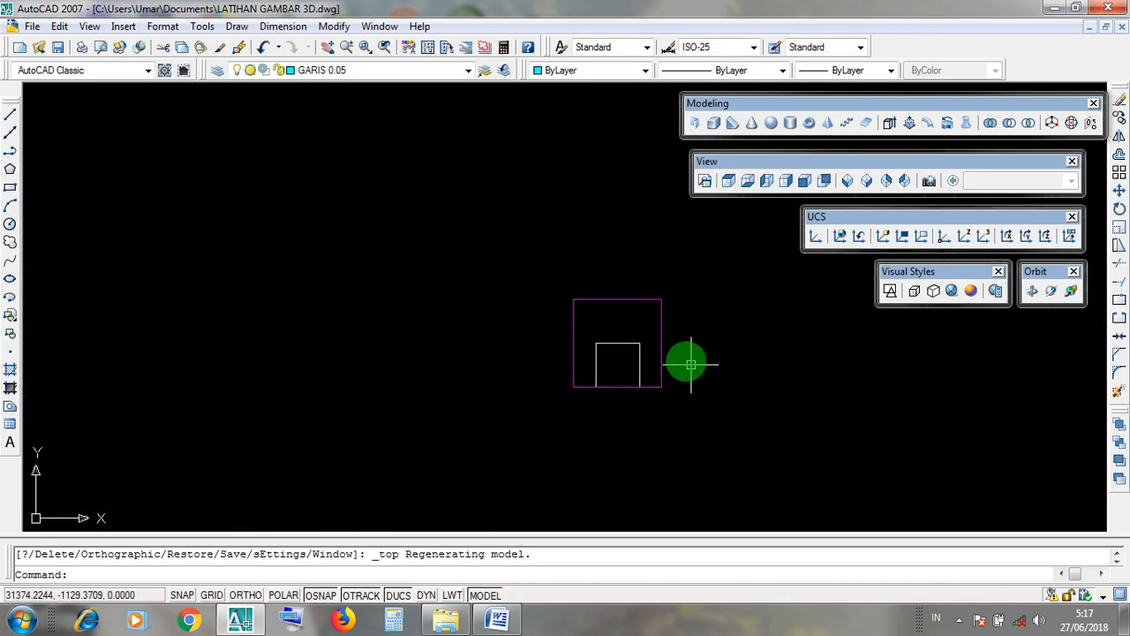
scroll(621, 346, up, 3)
Check in plan how the small column outline sits relative to the larger square trim outline, comparing their upper edges
click(616, 345)
click(651, 343)
key(Escape)
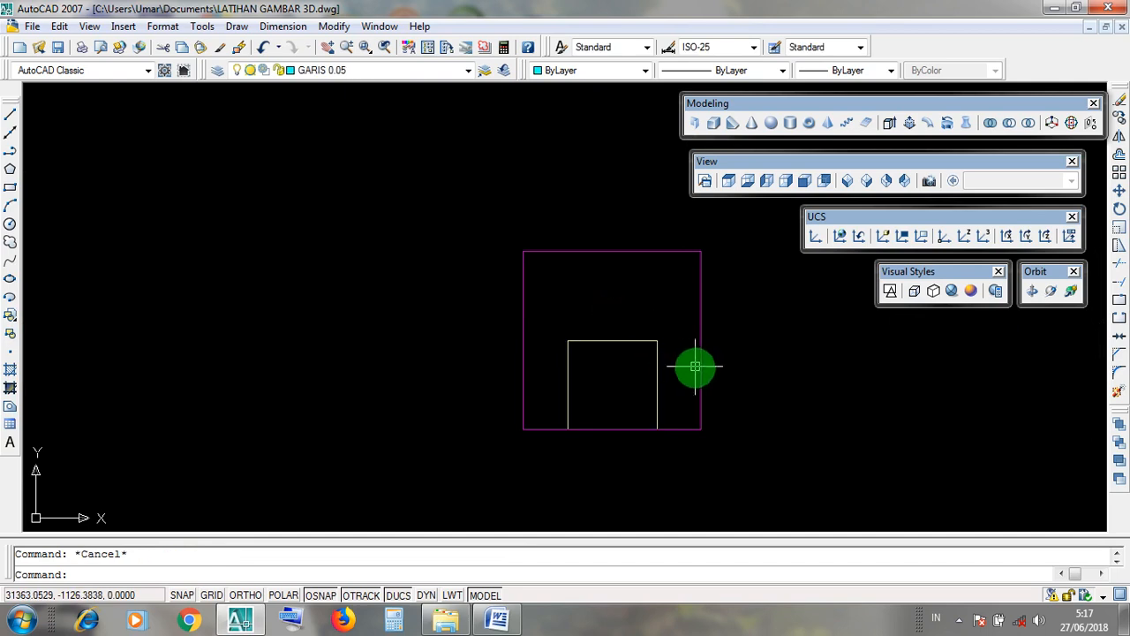
click(707, 362)
click(684, 344)
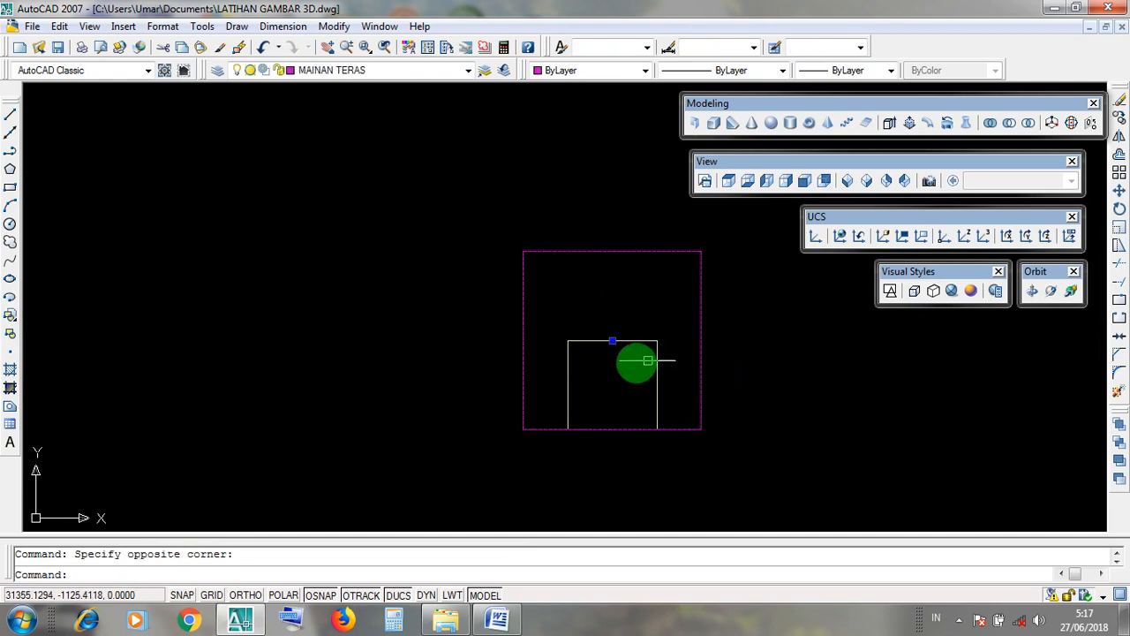
key(Escape)
click(626, 341)
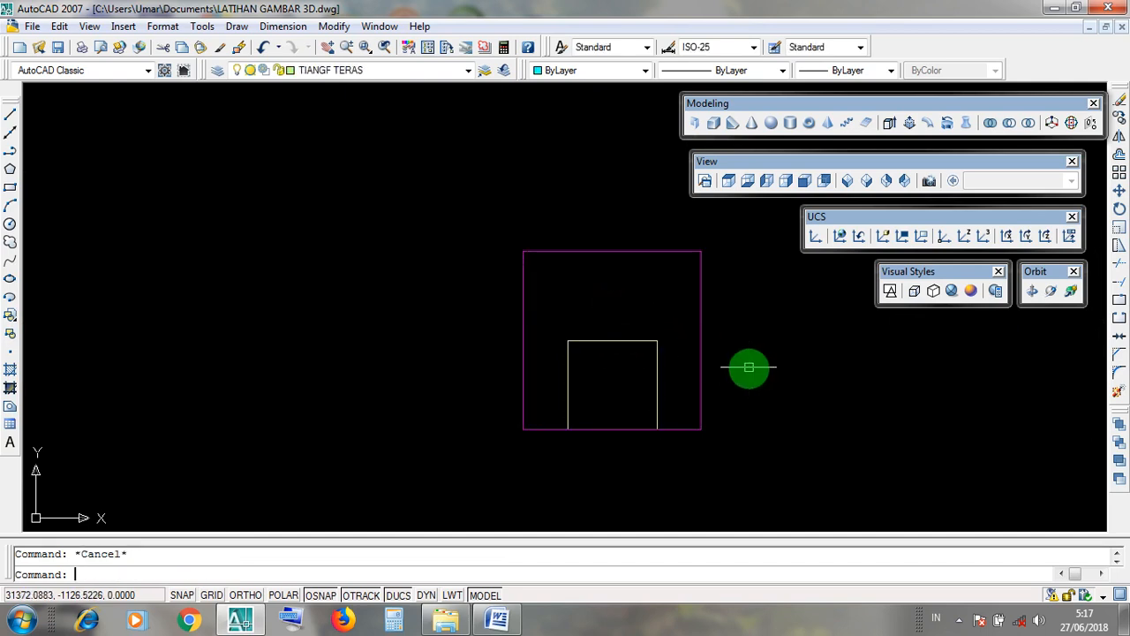
click(615, 254)
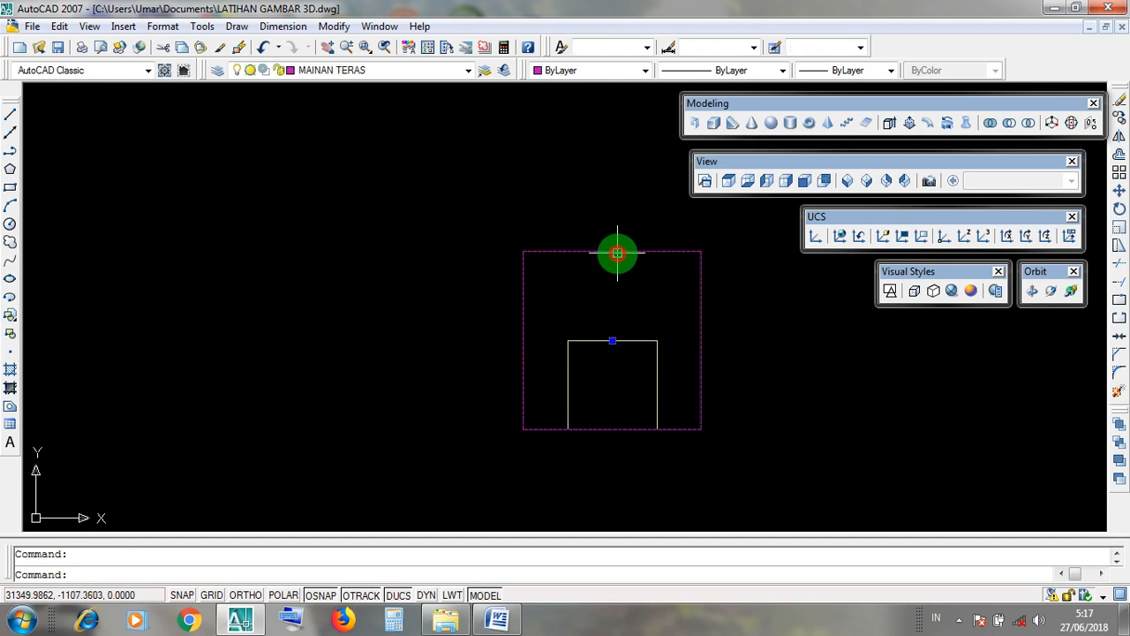
click(624, 340)
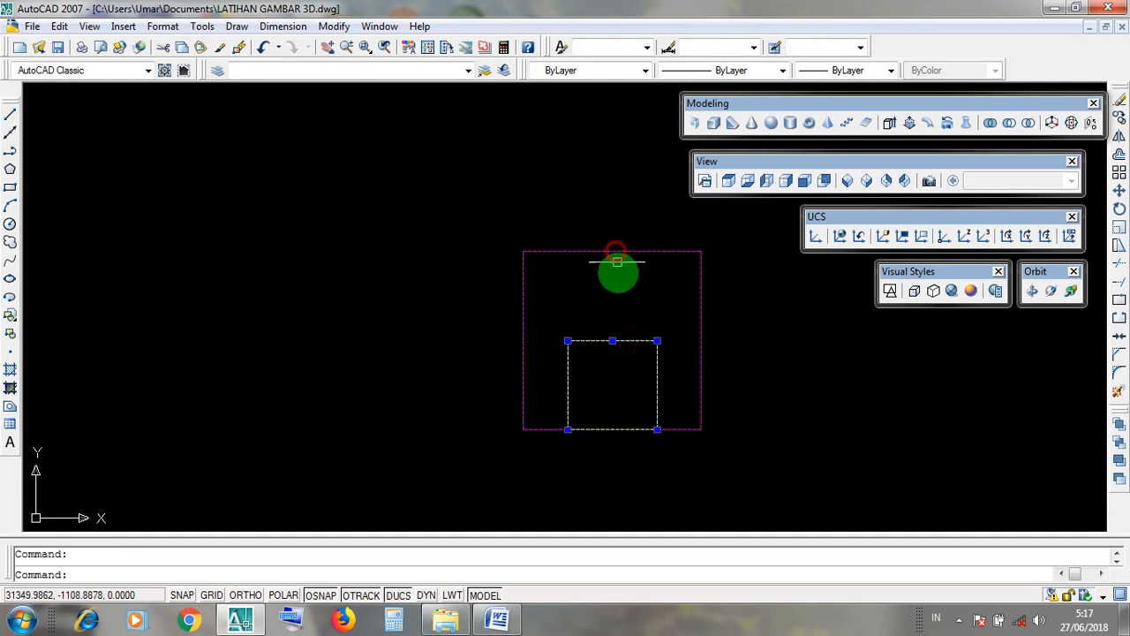
click(624, 337)
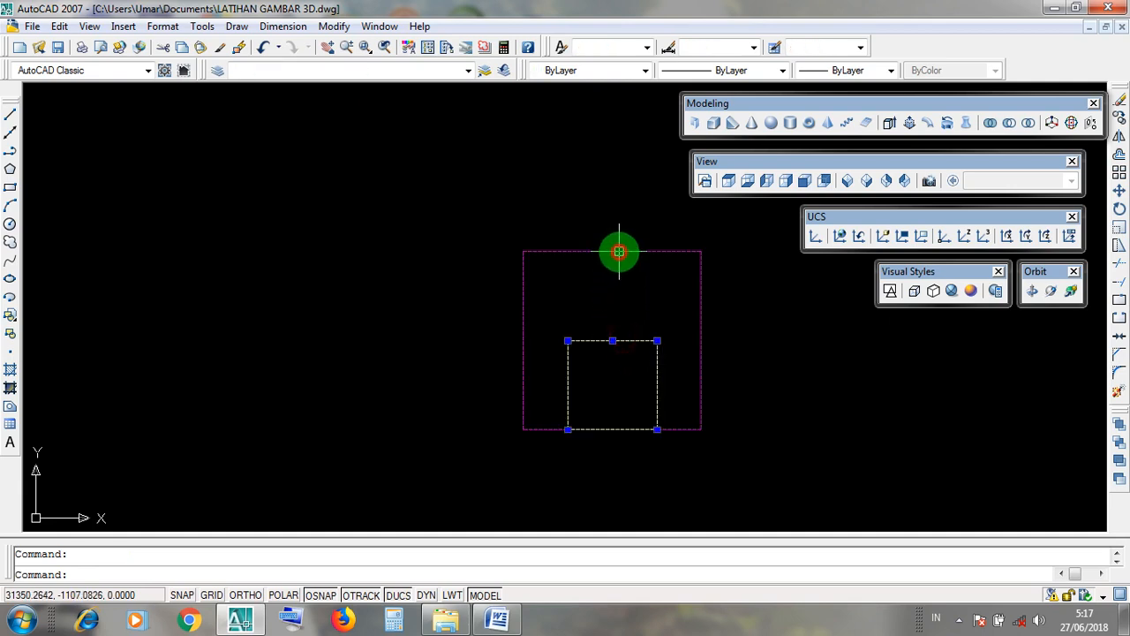
Measure the vertical gap between the upper edge midpoints of the trim and column outlines with a trial linear dimension
key(Escape)
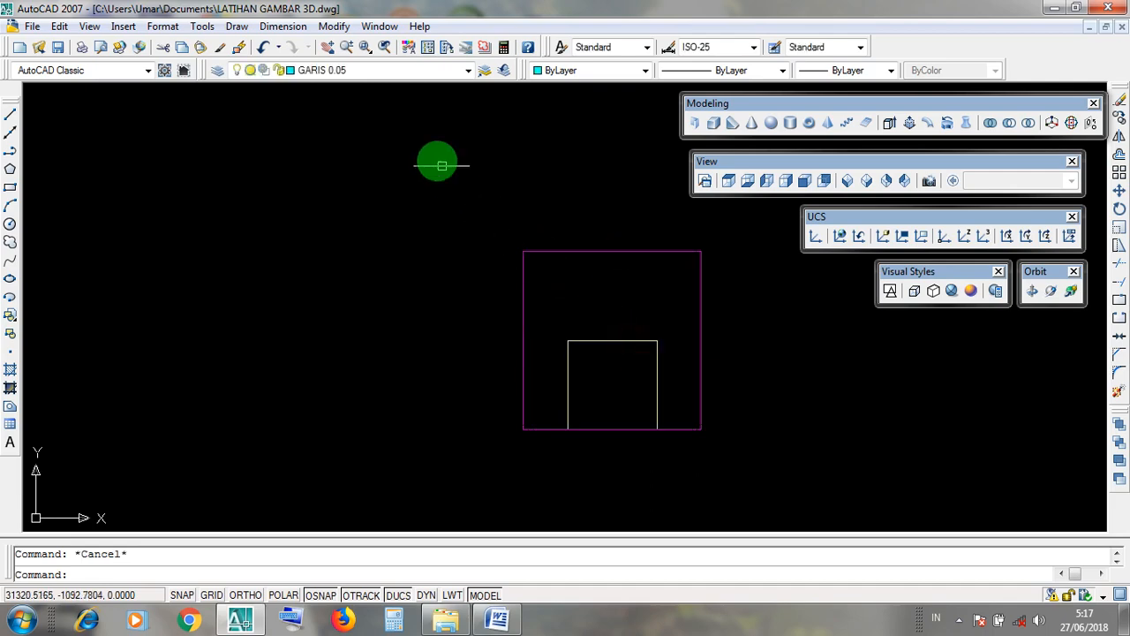
click(294, 27)
click(294, 27)
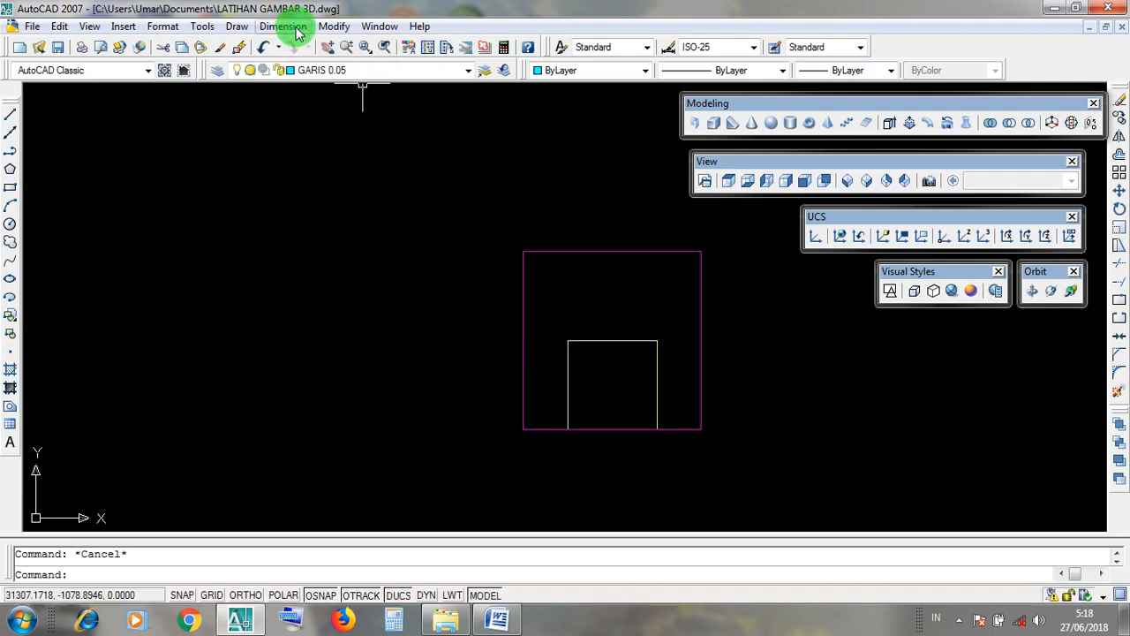
click(291, 27)
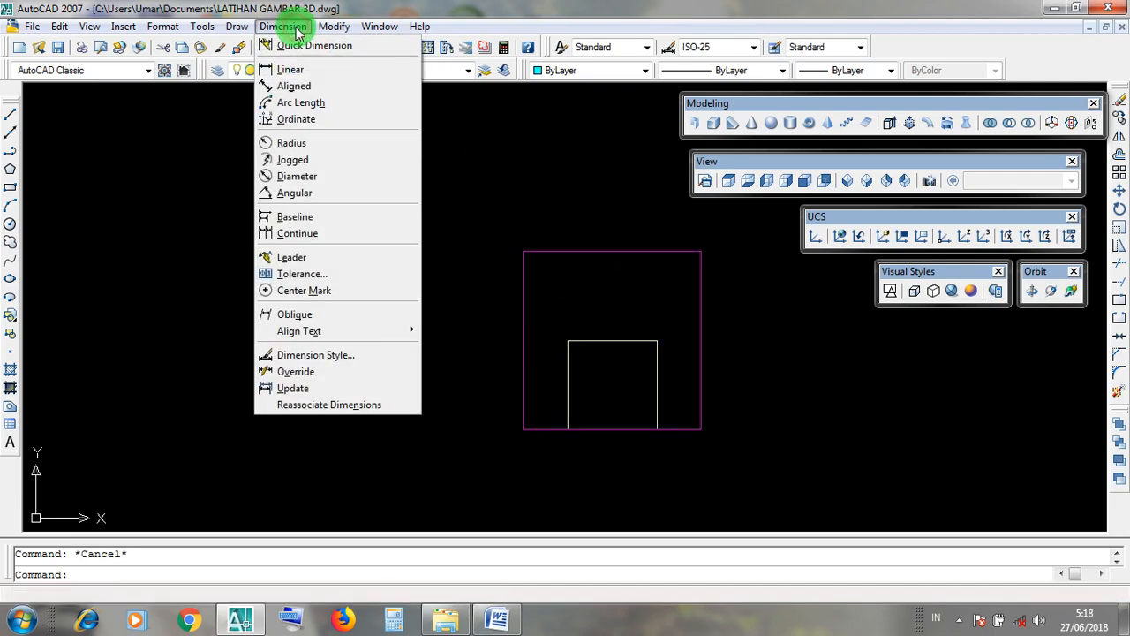
click(326, 75)
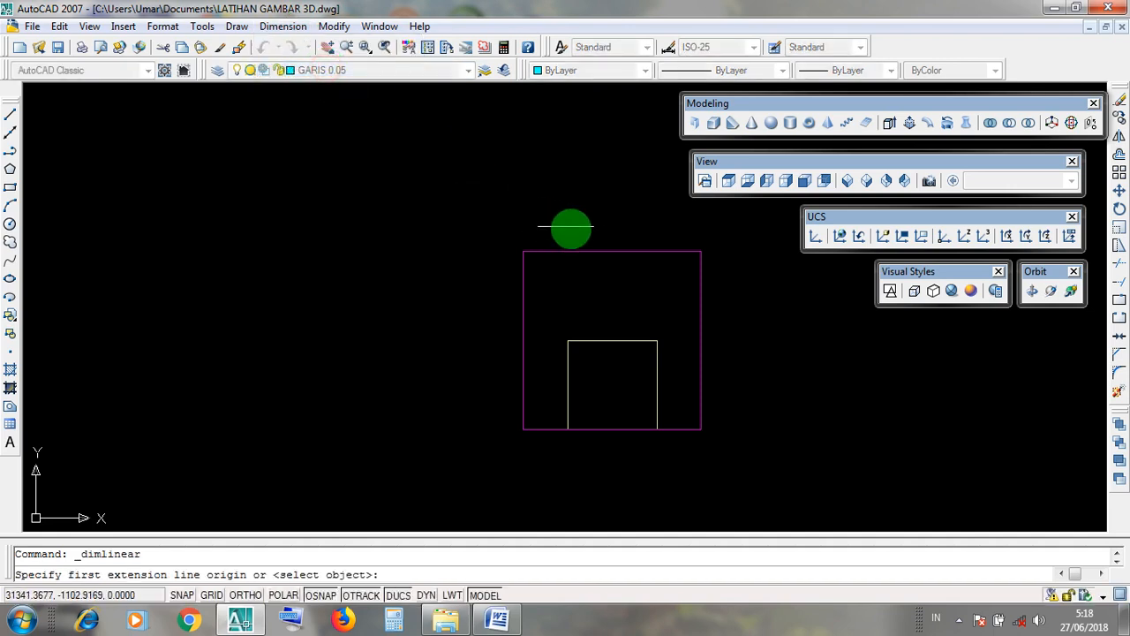
click(613, 252)
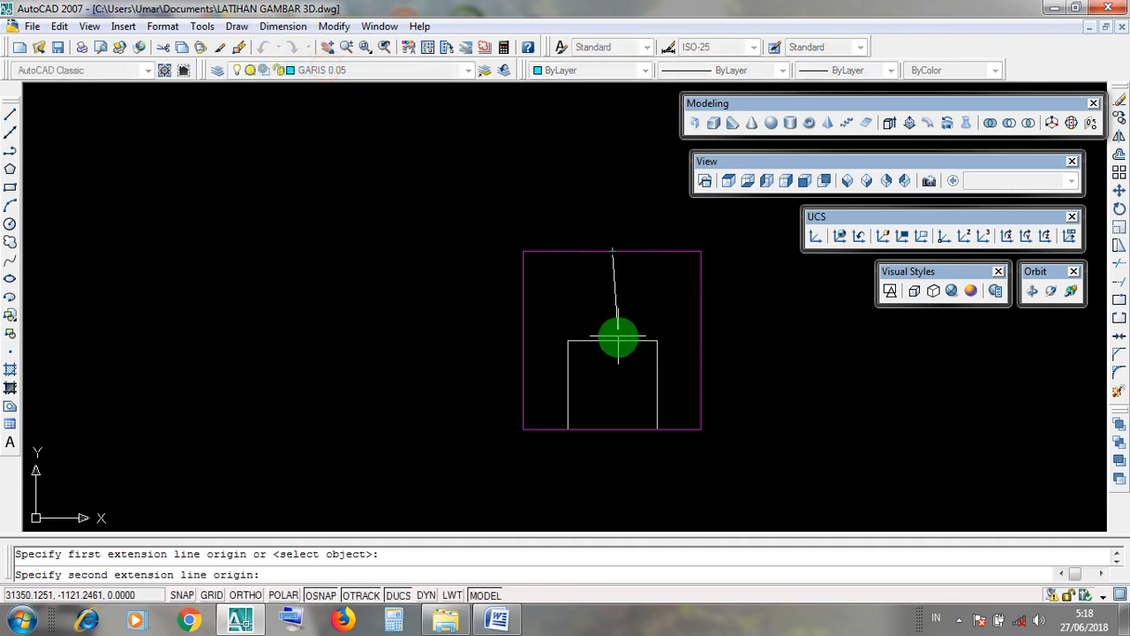
click(613, 344)
scroll(610, 344, up, 2)
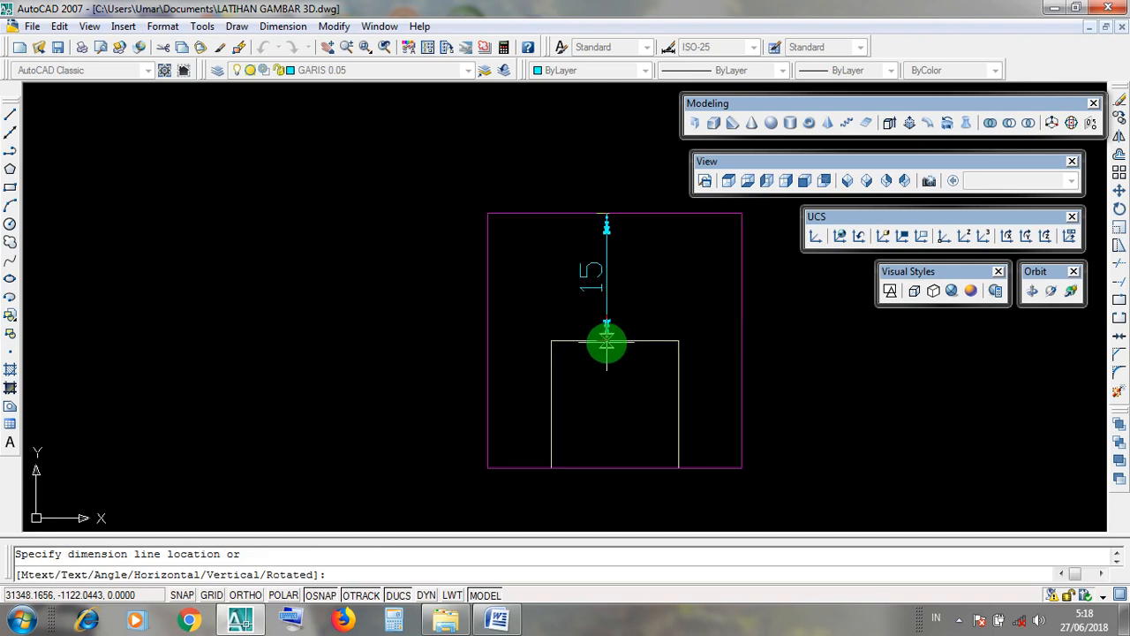
key(Escape)
click(582, 340)
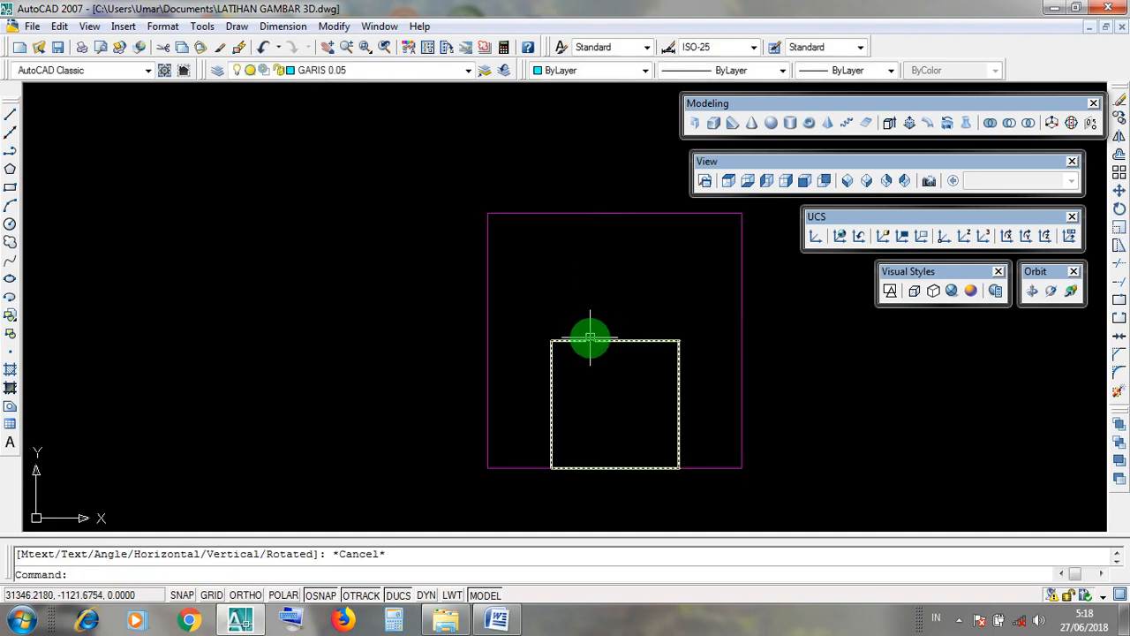
key(Escape)
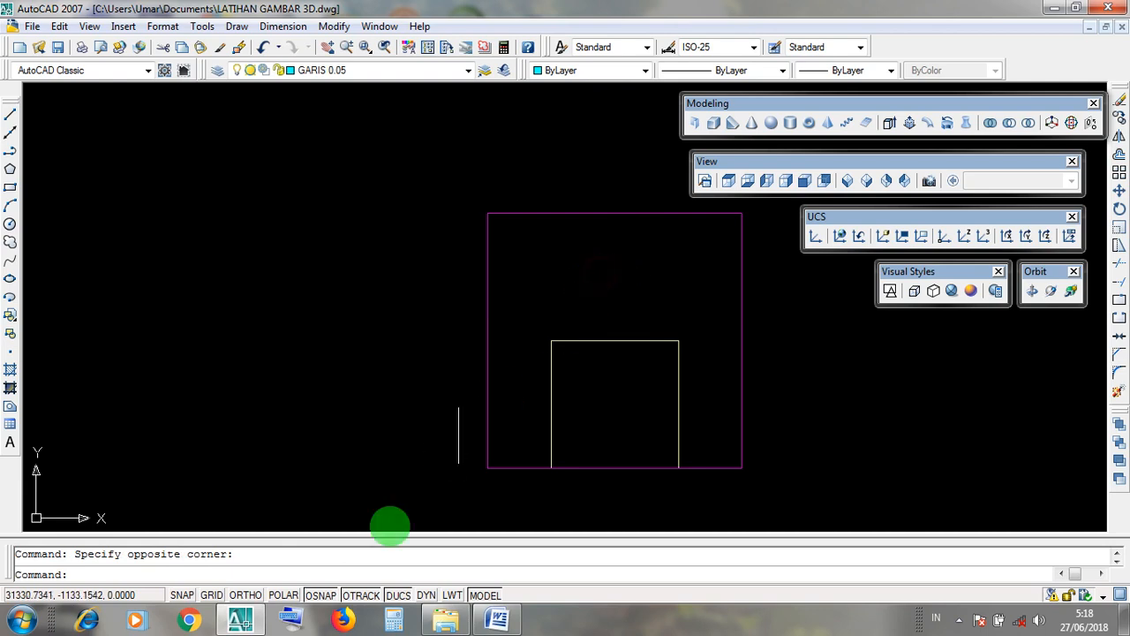
Switch to Calculator, divide the 15 gap by 2, and return to the column outline in the AutoCAD drawing
click(402, 626)
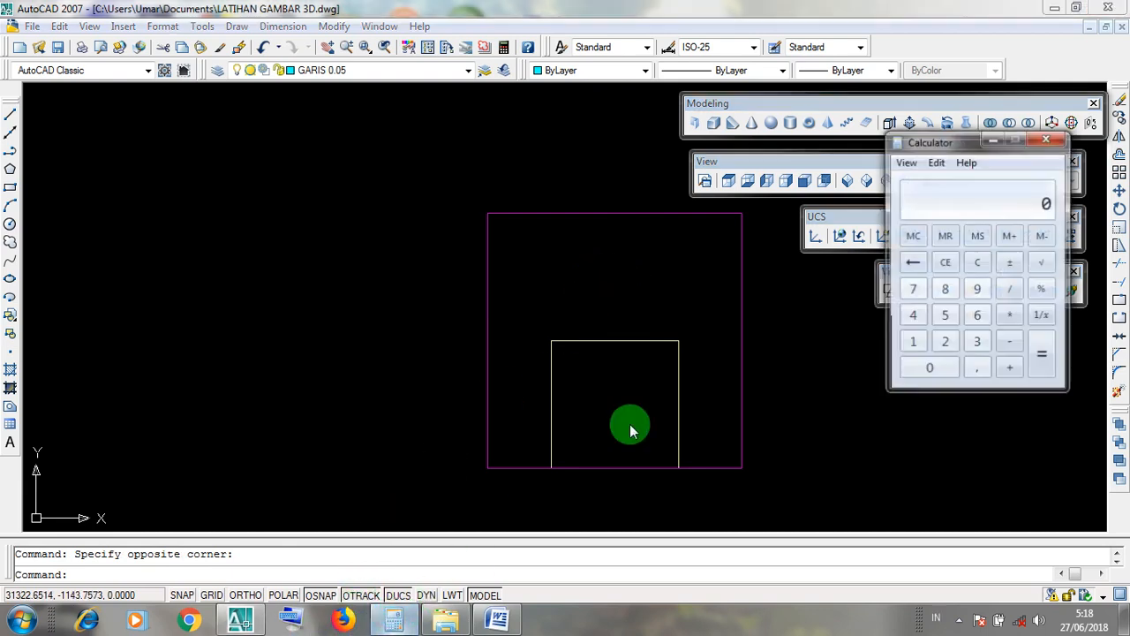
click(914, 343)
click(943, 316)
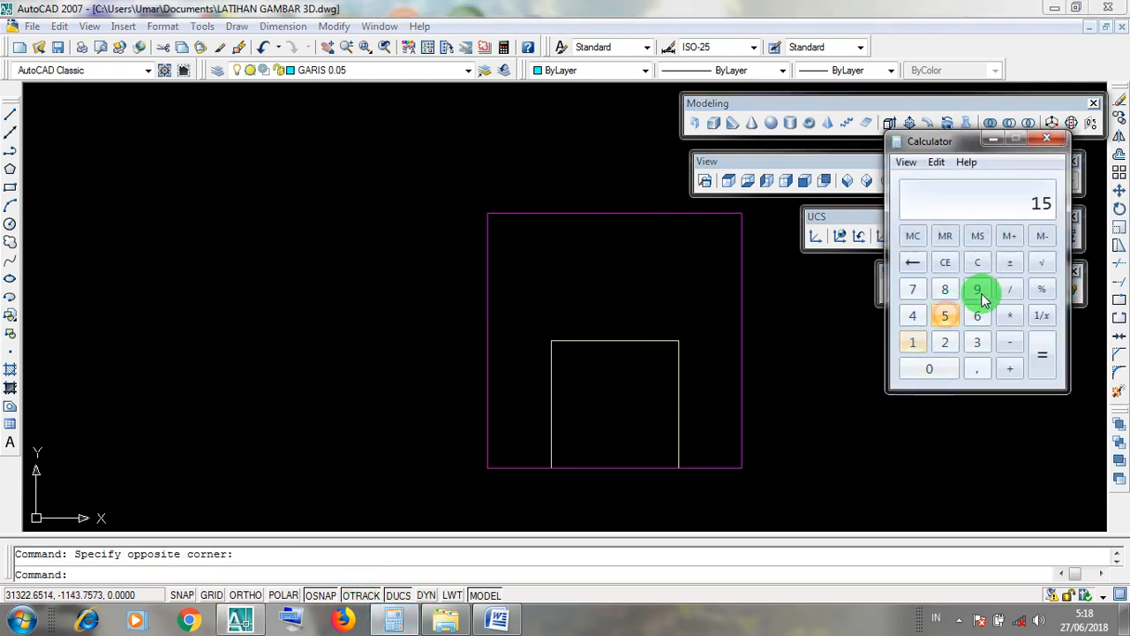
click(1009, 291)
click(945, 342)
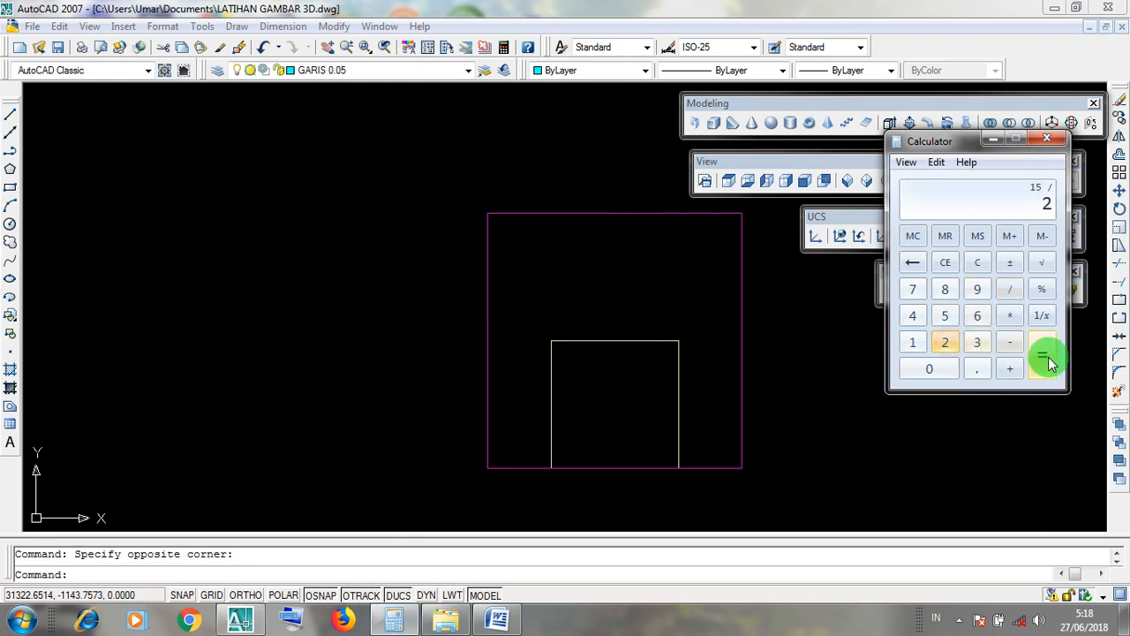
click(1044, 358)
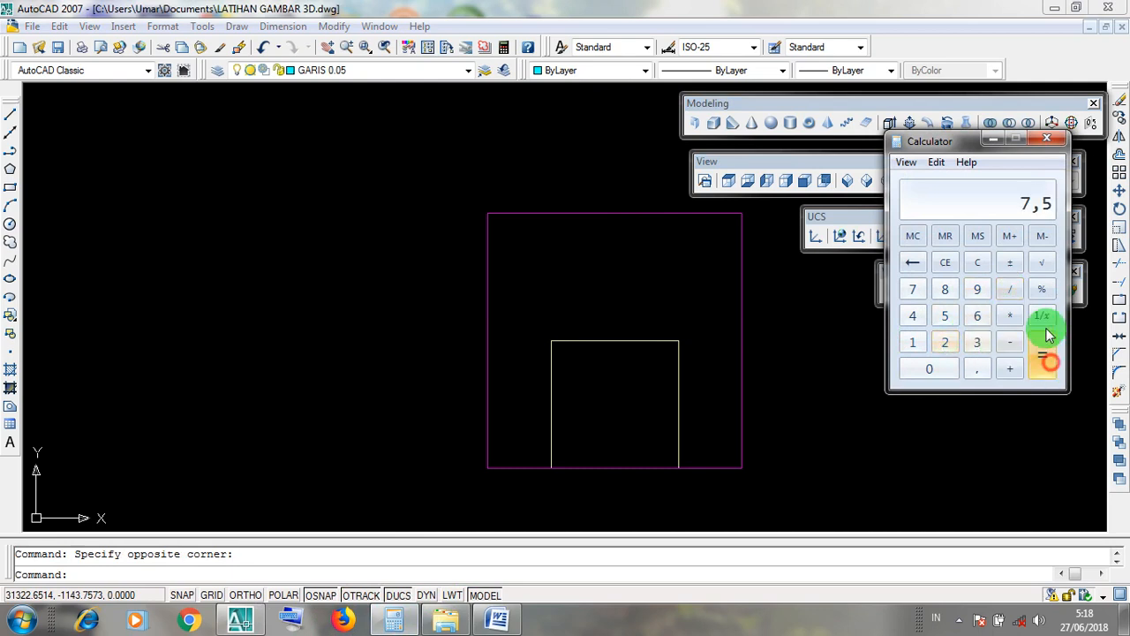
click(1049, 140)
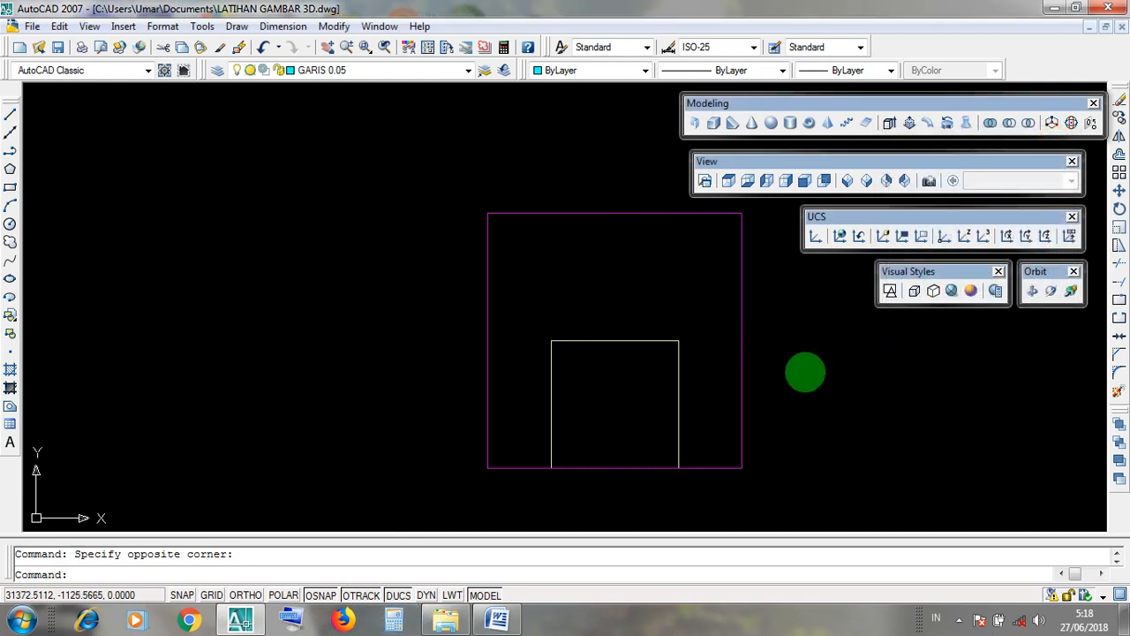
click(630, 373)
click(593, 290)
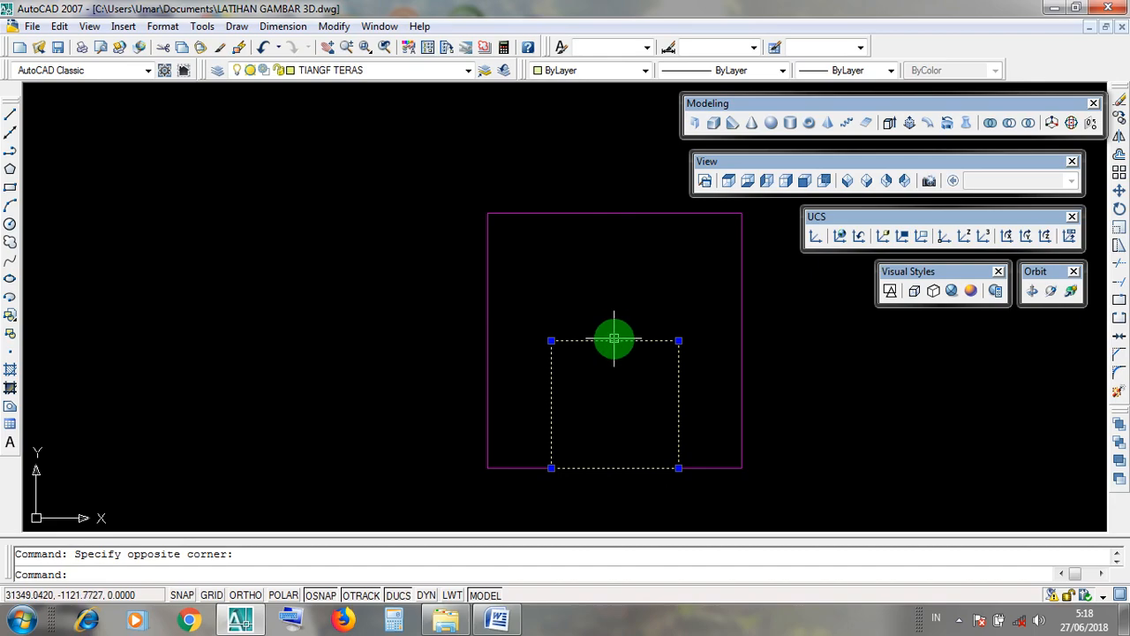
key(Escape)
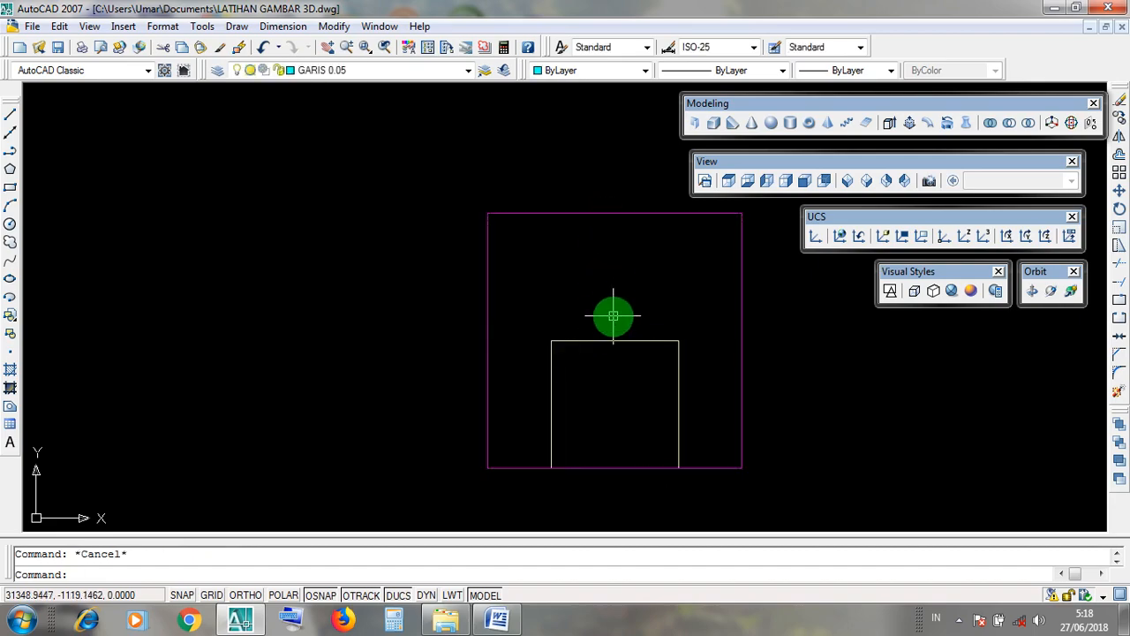
Switch to Word and bring up the MOVE notes at "MOVE DENGAN UKURAN / JARAK", CARA 3
click(1060, 8)
click(516, 622)
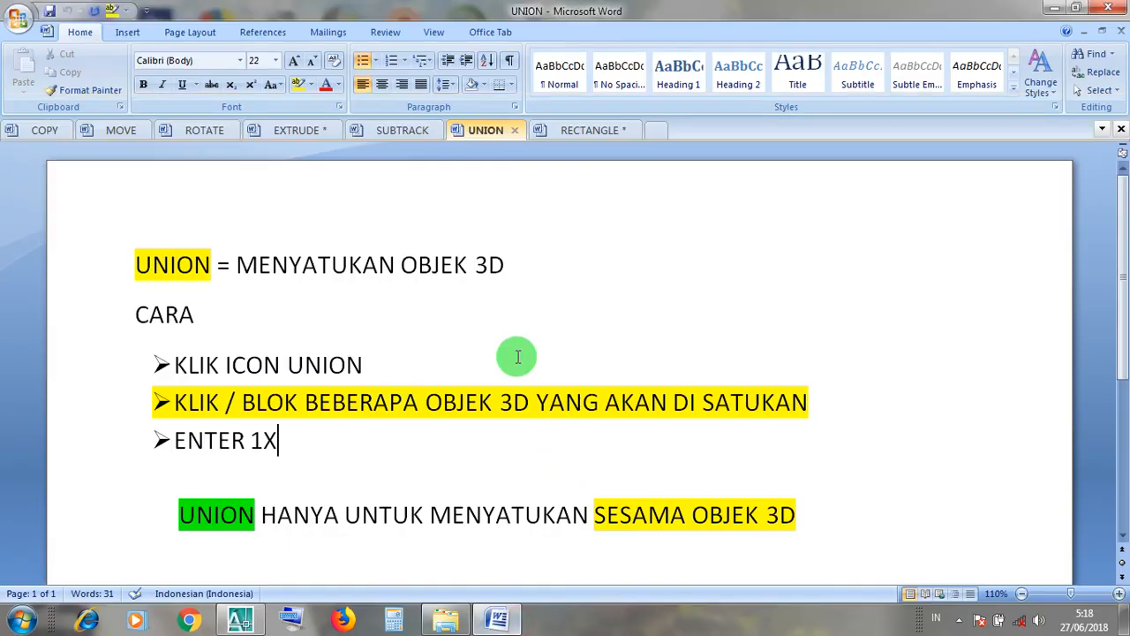
click(135, 134)
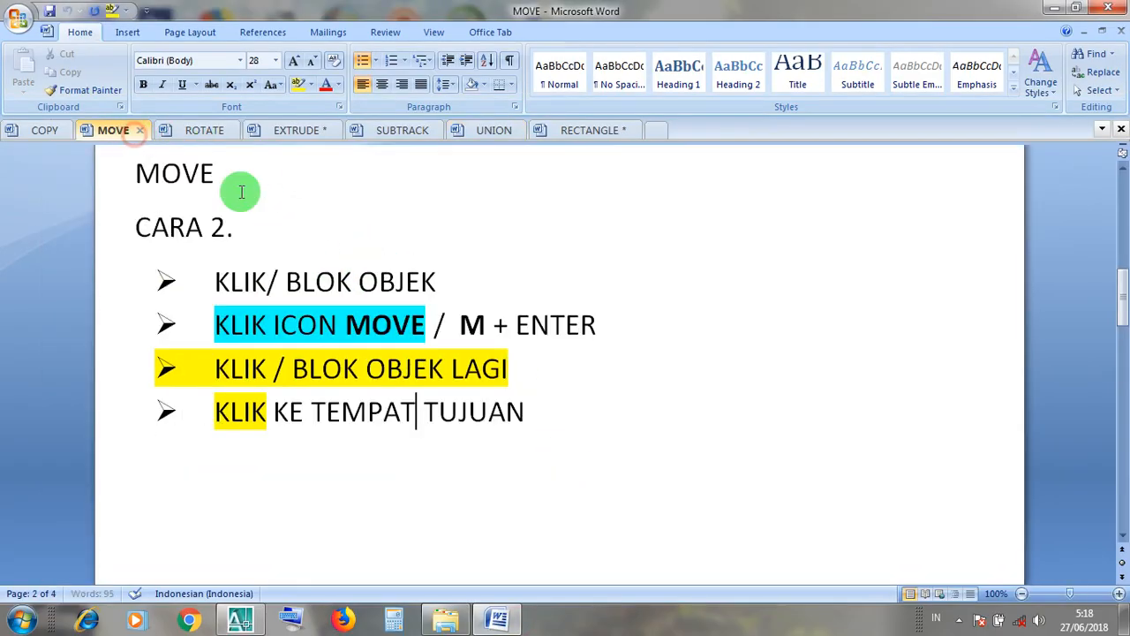
scroll(434, 303, down, 10)
scroll(435, 305, down, 3)
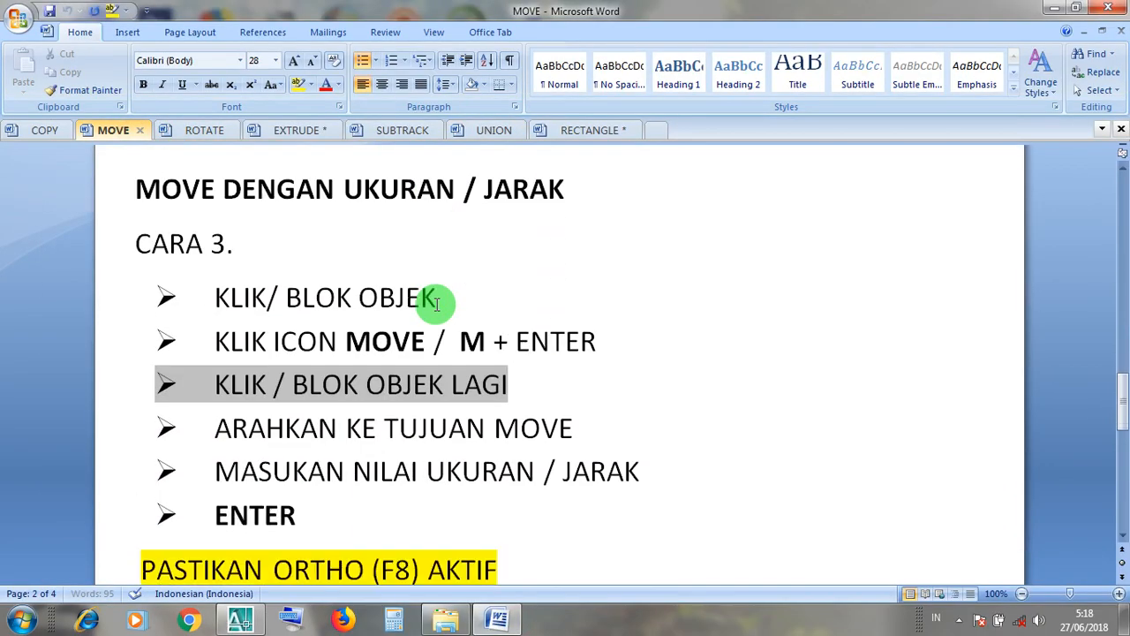
scroll(437, 303, down, 1)
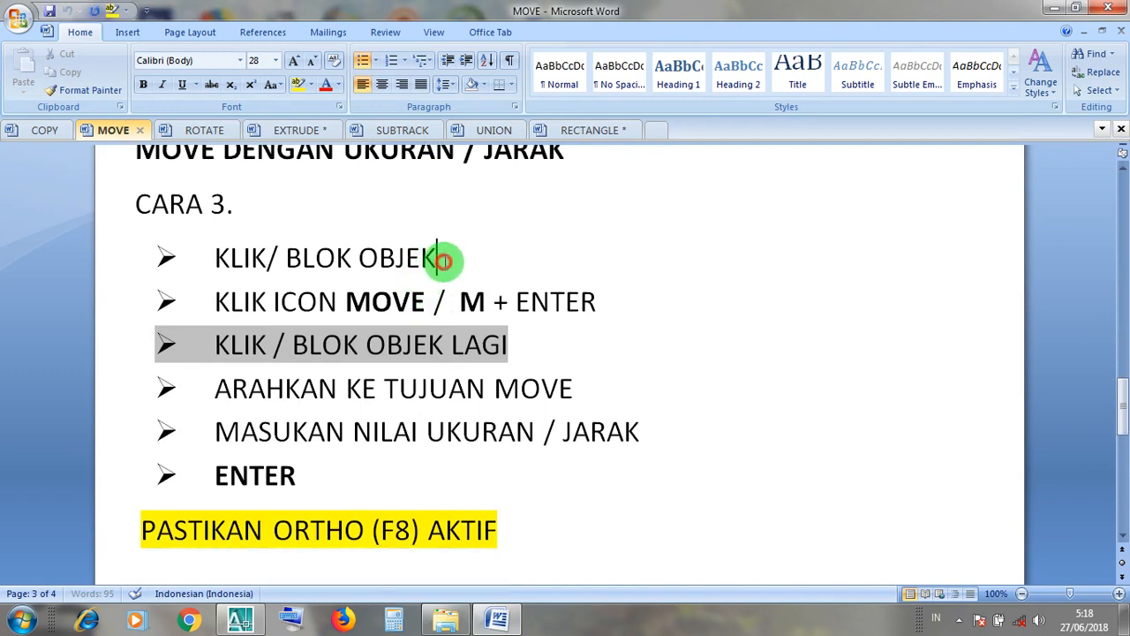
Review the CARA 3 instructions for moving an object by a distance, including the note about Ortho mode
drag(443, 260, 221, 257)
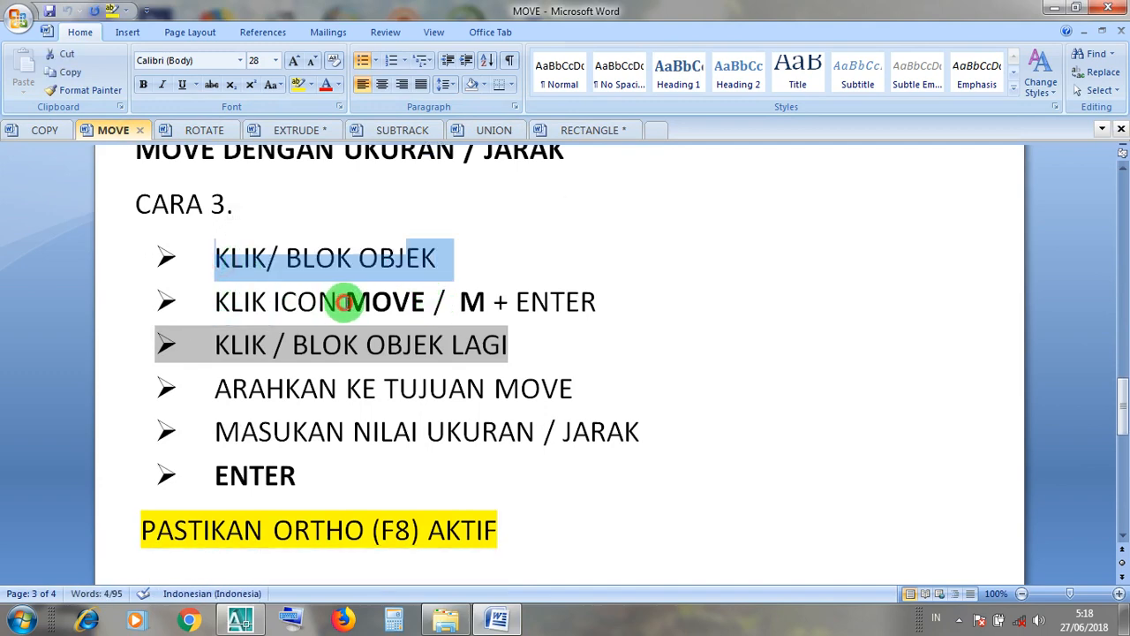
drag(344, 303, 235, 303)
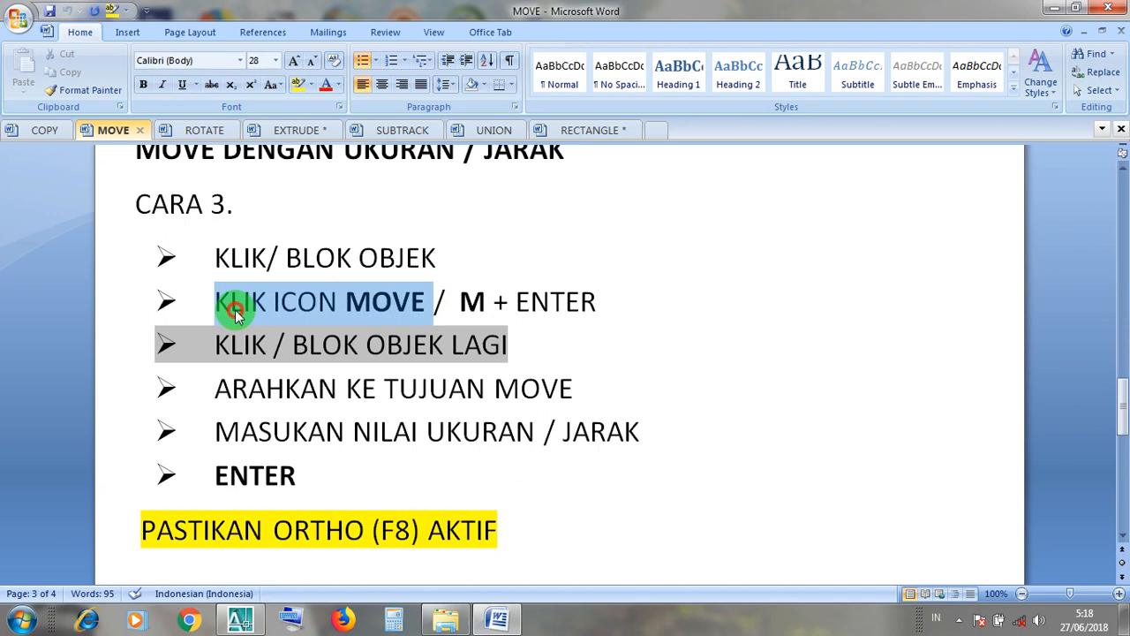
click(456, 306)
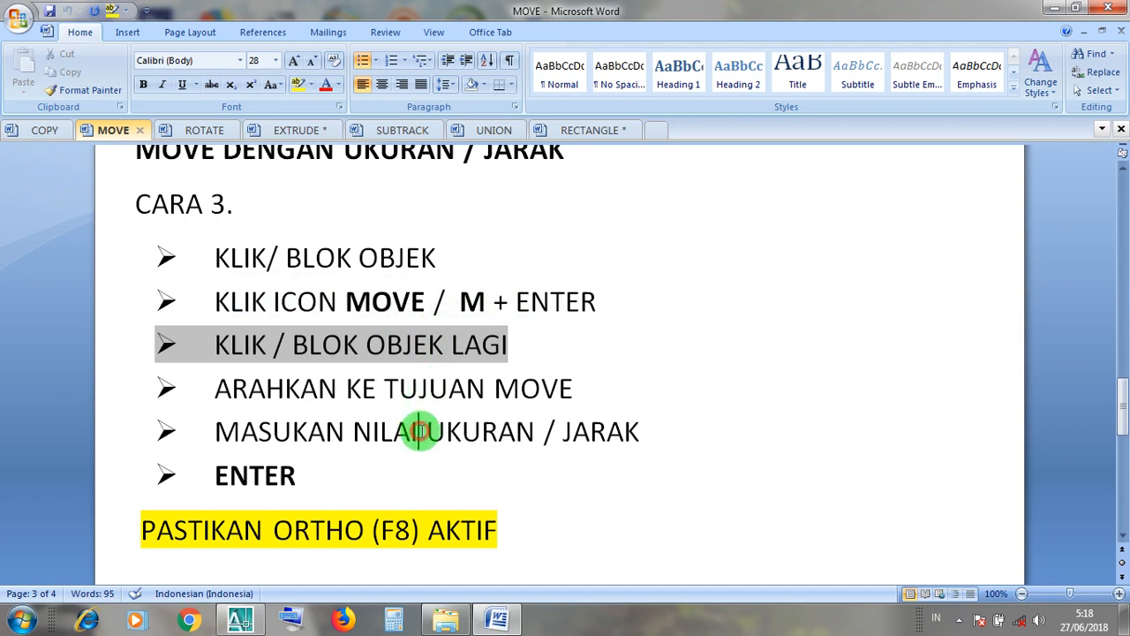
click(281, 475)
drag(345, 533, 141, 530)
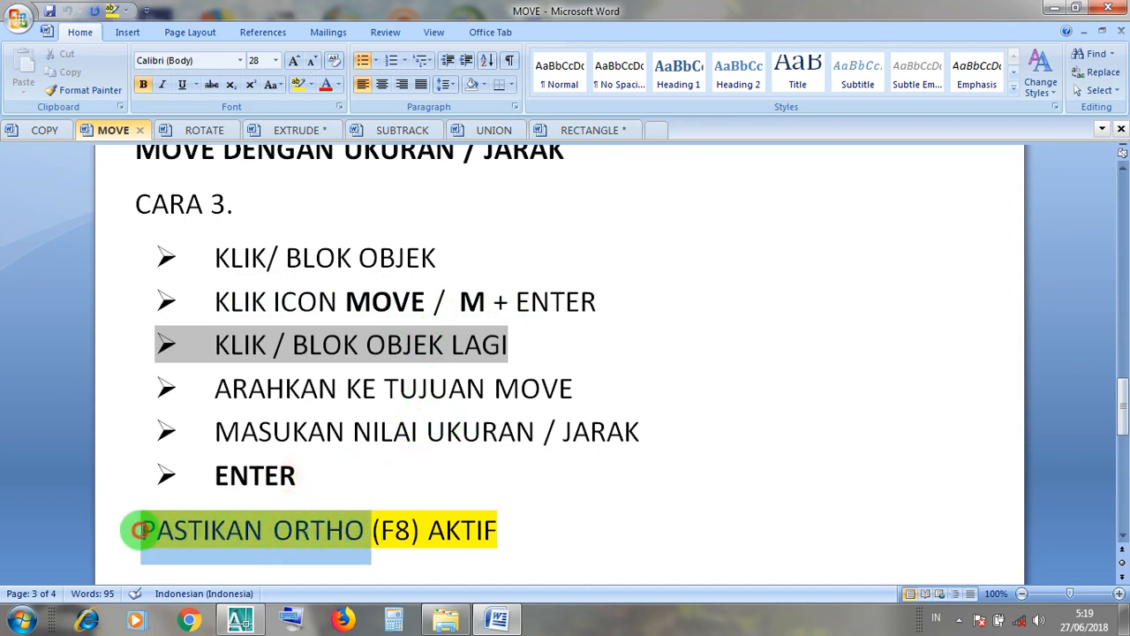
click(226, 533)
drag(360, 535, 196, 523)
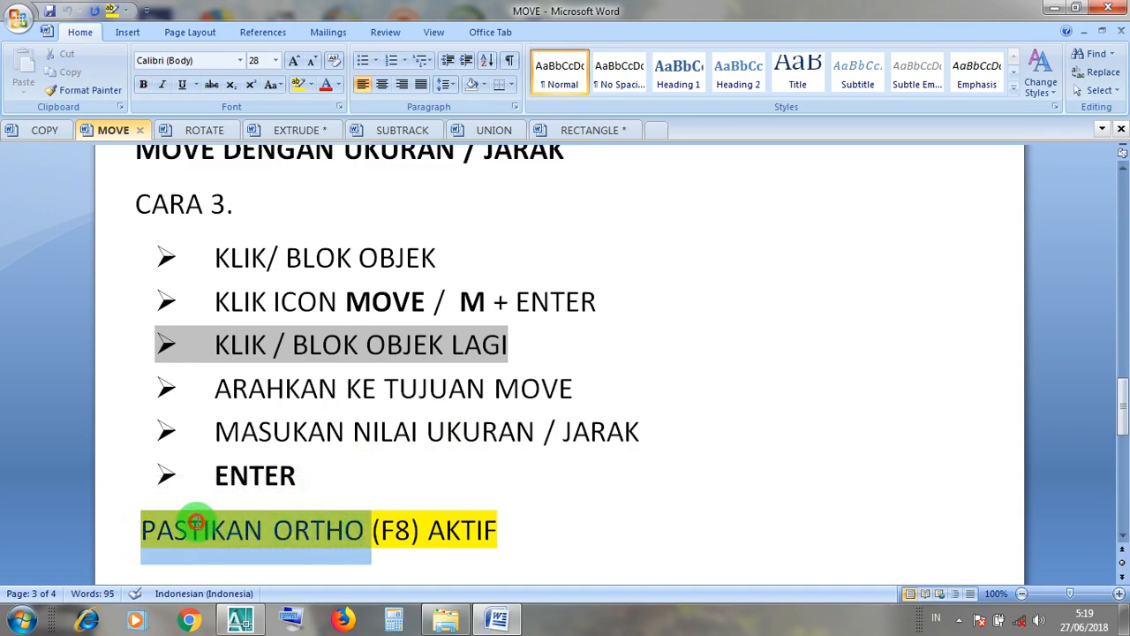
click(264, 534)
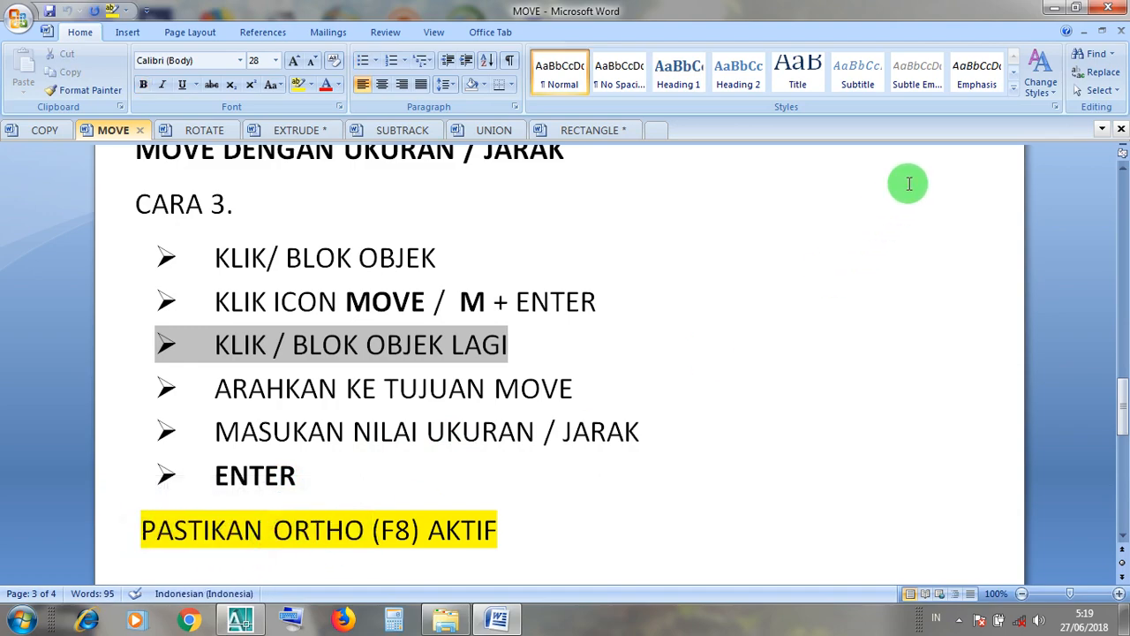
Switch back to the AutoCAD drawing and turn Ortho mode on, keeping the column and trim outlines in view
click(1051, 8)
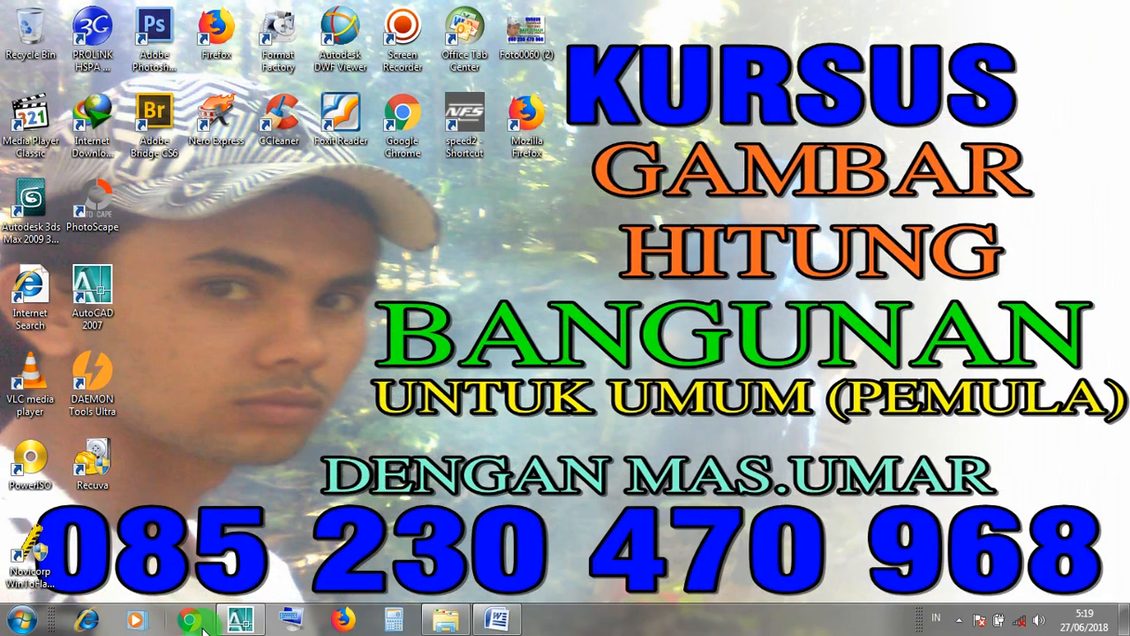
click(234, 622)
middle_drag(676, 406, 579, 415)
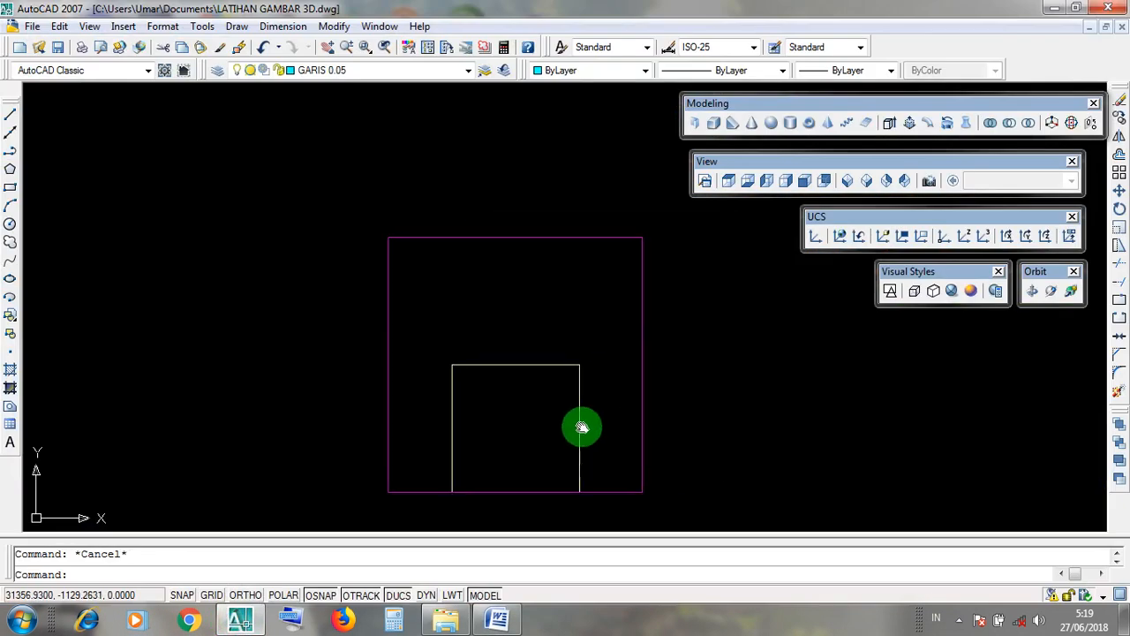
click(258, 596)
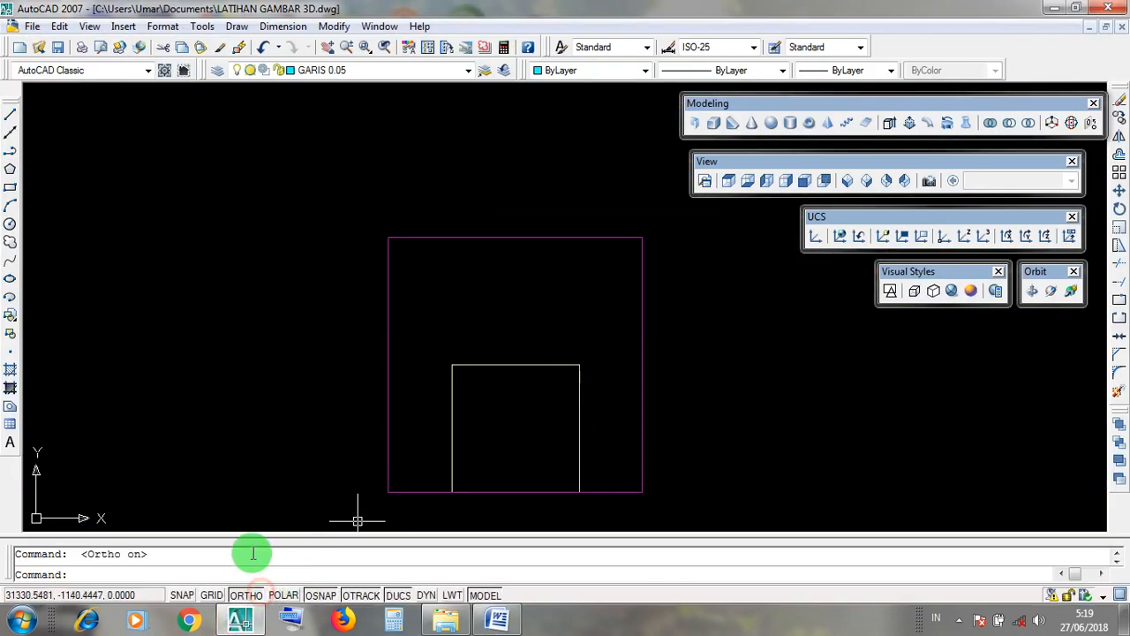
click(242, 596)
click(250, 597)
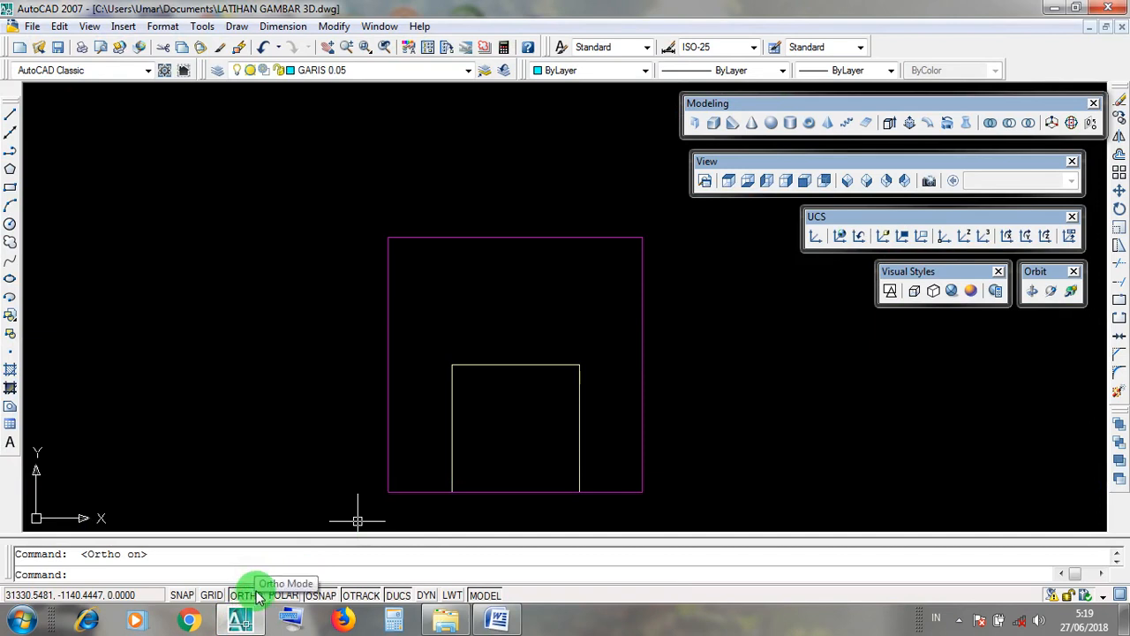
middle_drag(612, 439, 585, 453)
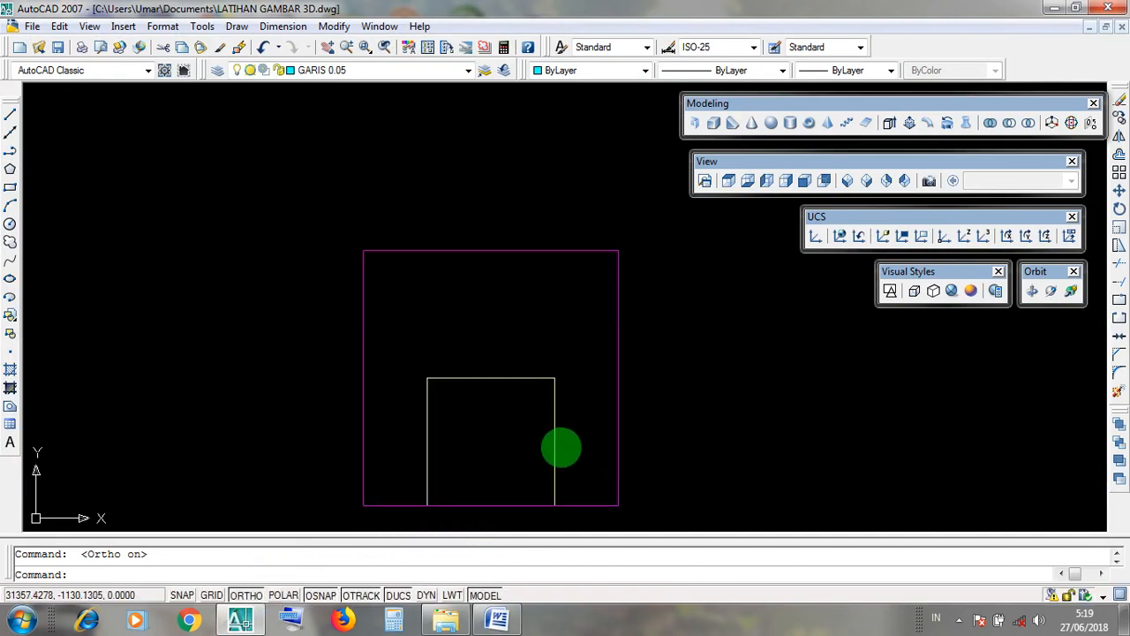
Move the column shaft outline 7.5 straight up inside the trim outline, using the Move command with Ortho on
click(556, 443)
click(575, 447)
click(523, 430)
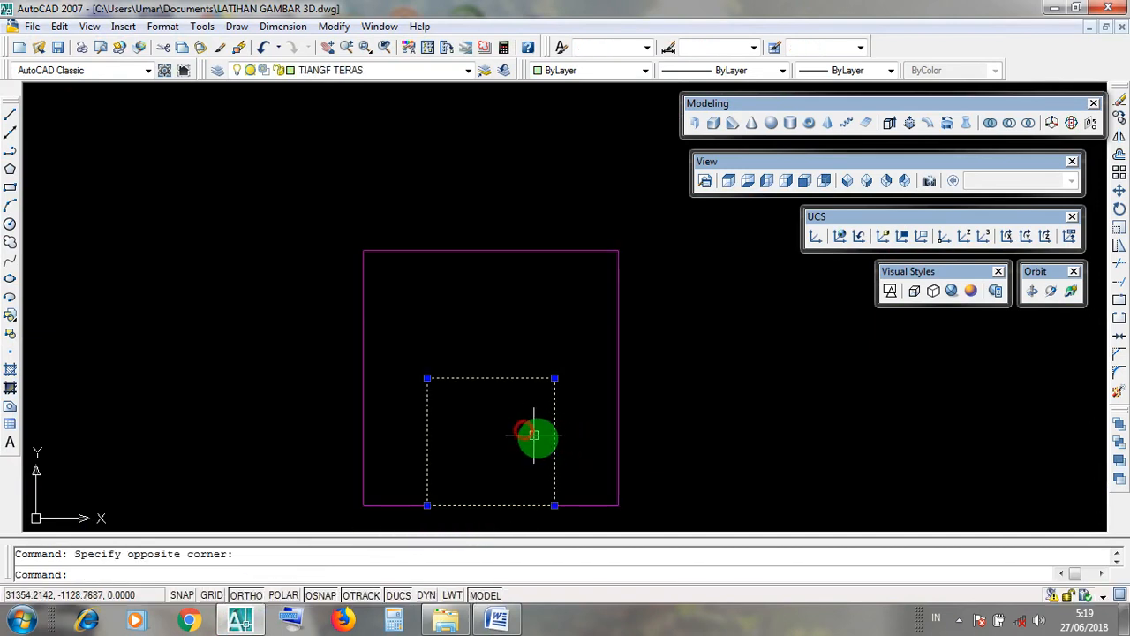
click(571, 443)
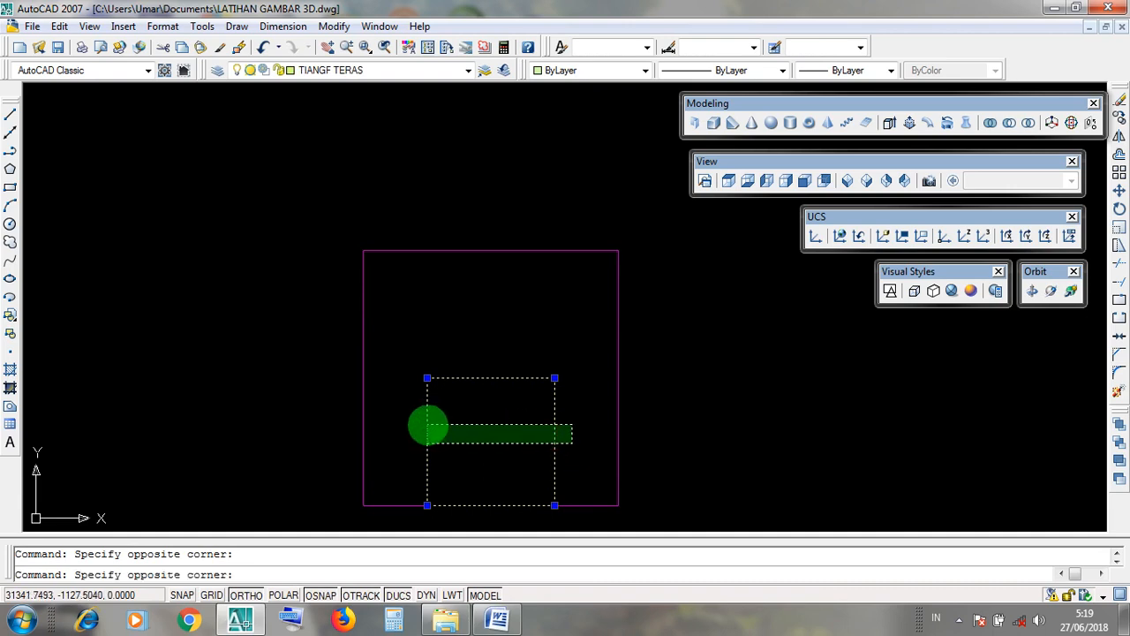
click(422, 424)
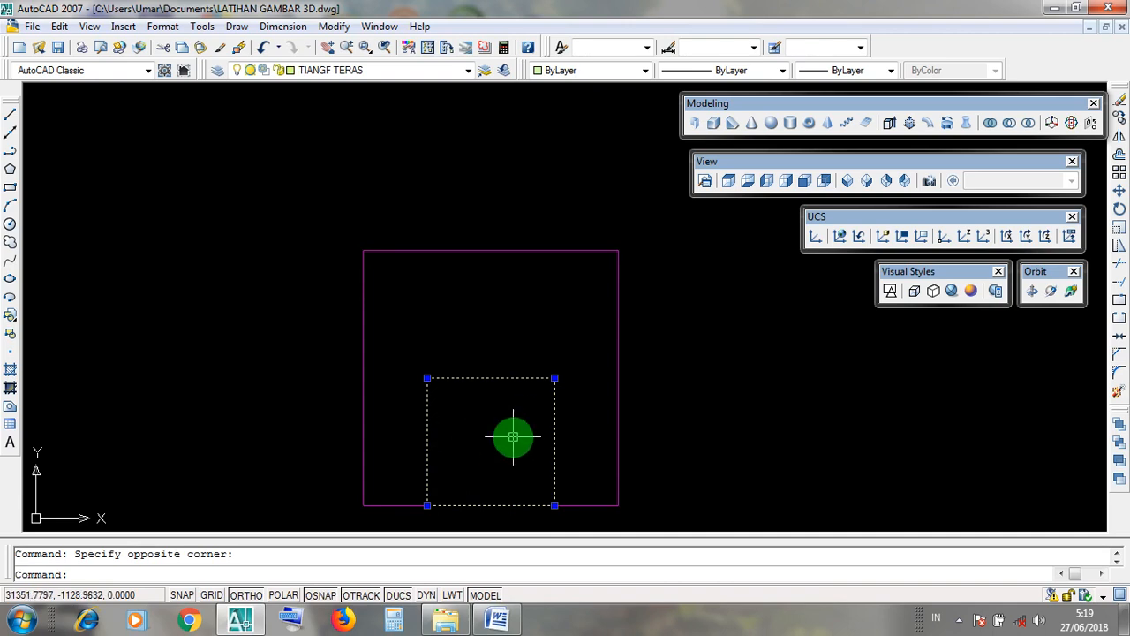
click(335, 26)
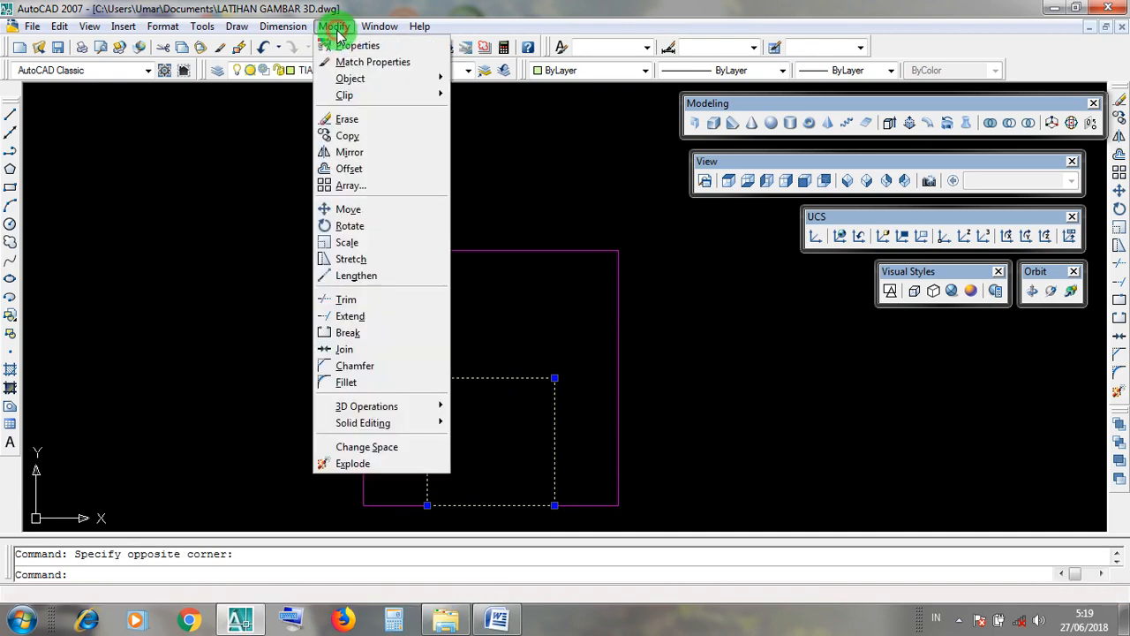
click(377, 212)
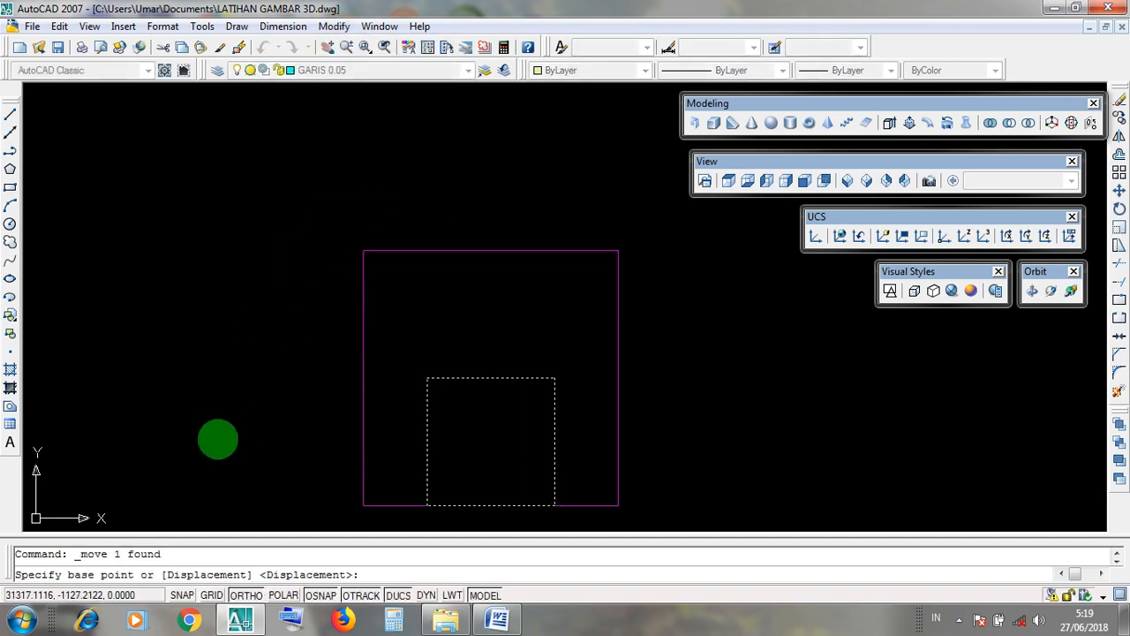
click(211, 454)
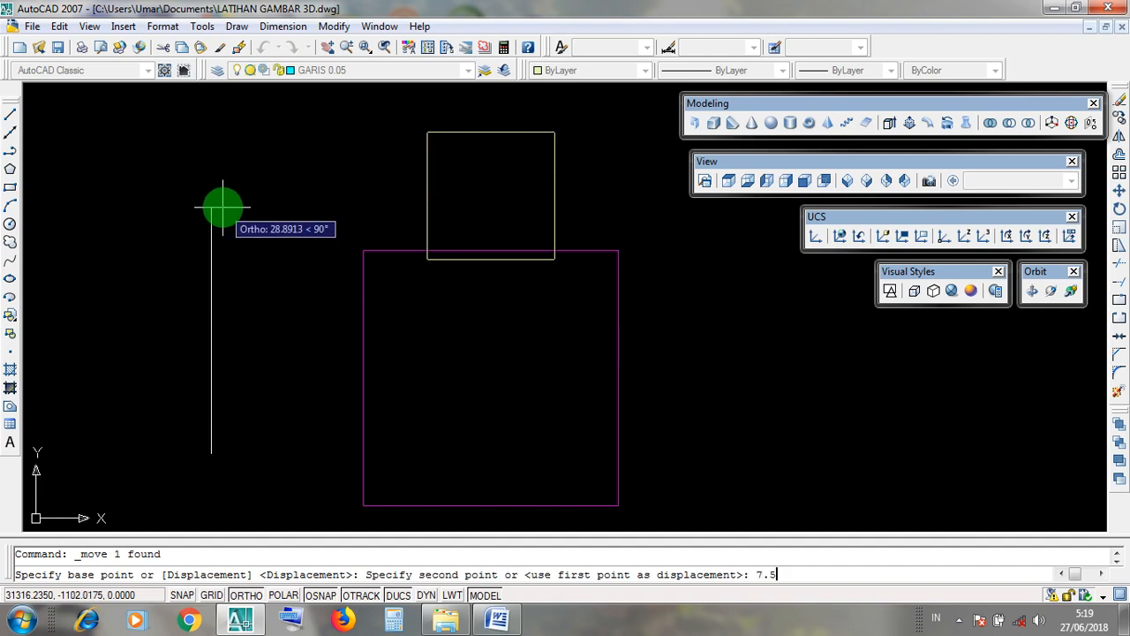
key(Return)
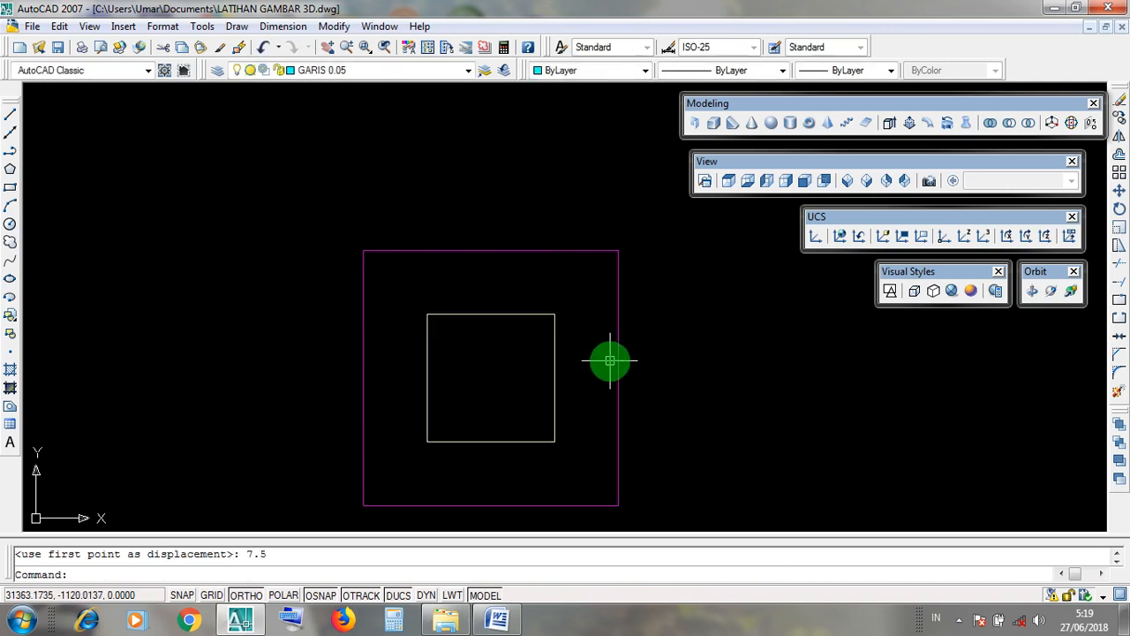
Compare the gaps between the shaft and the trim outline on all four sides
click(487, 294)
click(483, 285)
click(501, 472)
click(461, 464)
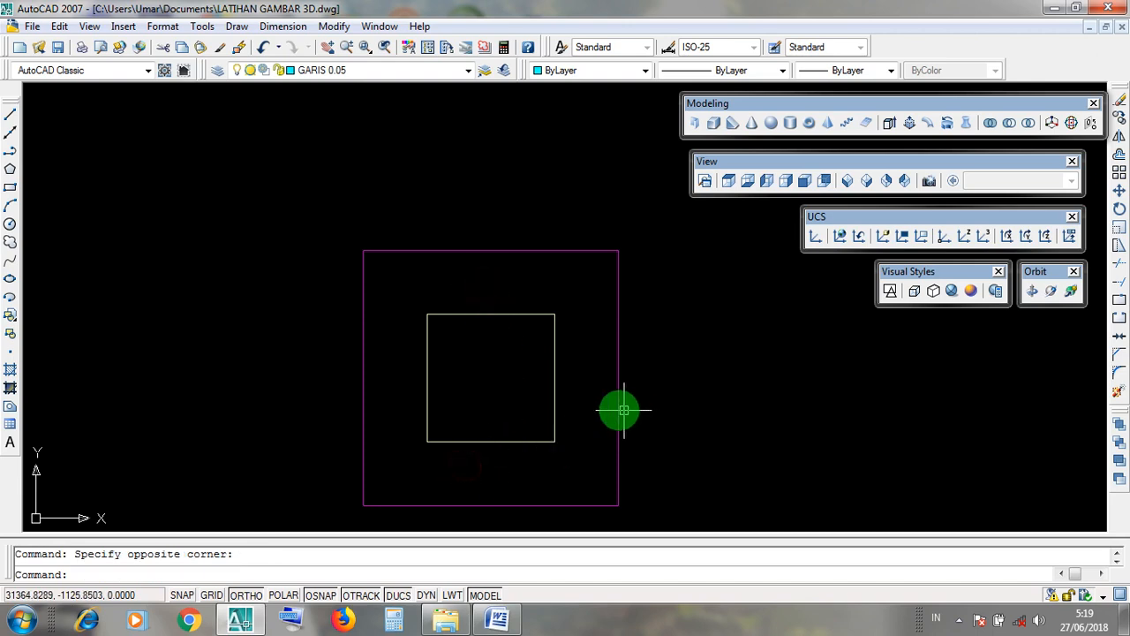
click(583, 405)
click(569, 356)
click(398, 421)
click(391, 392)
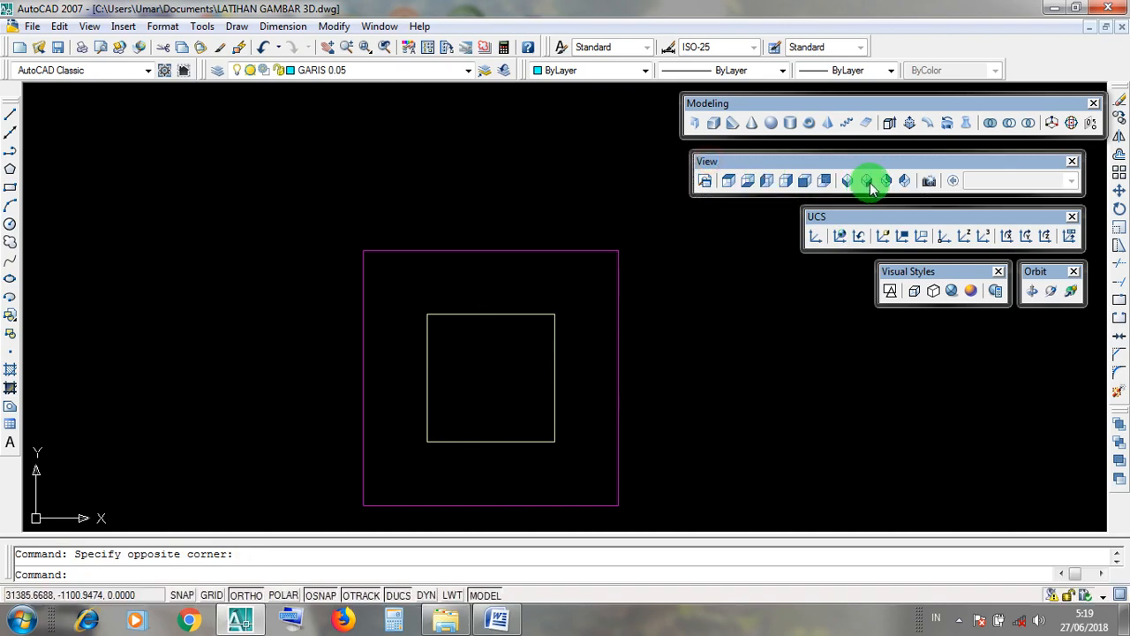
Set the view to SE Isometric and show the column in the Realistic visual style to inspect it
click(708, 164)
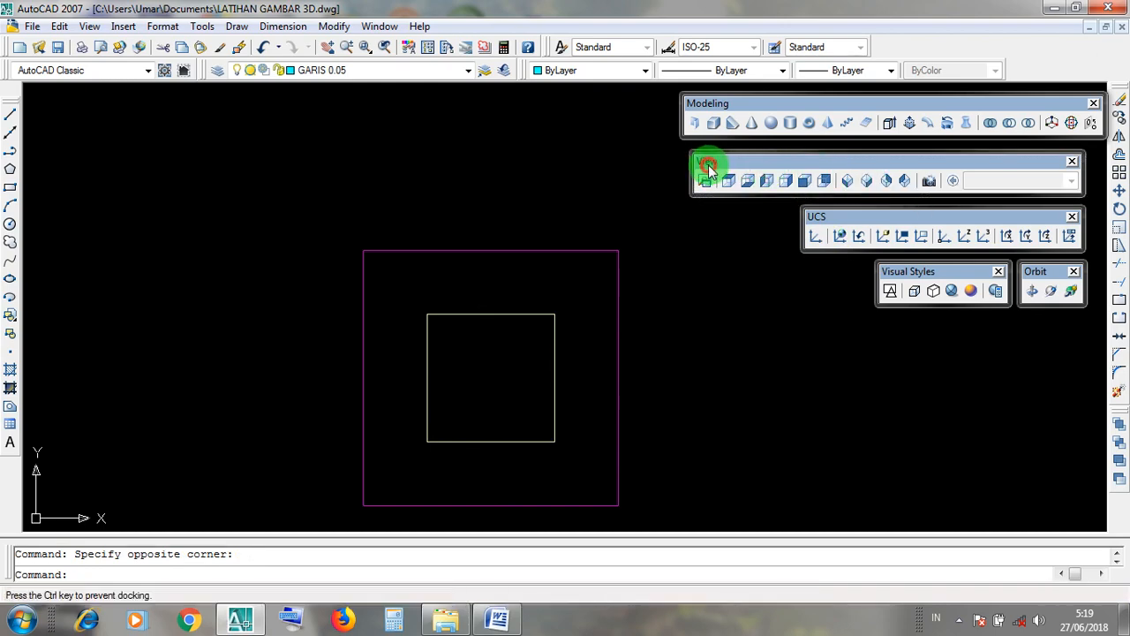
click(861, 183)
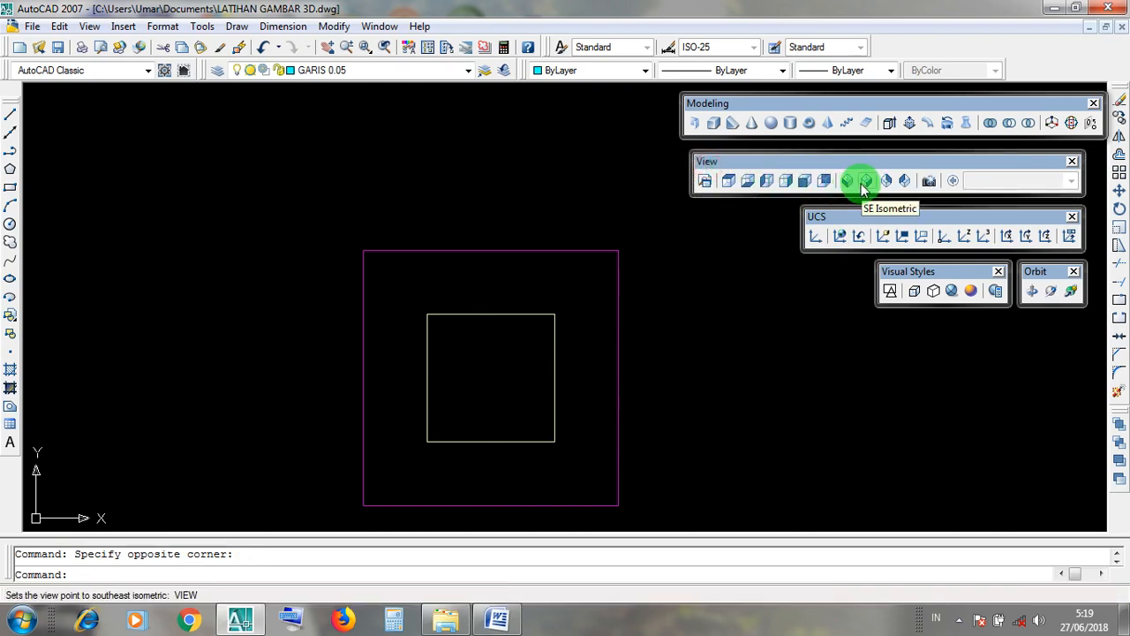
scroll(547, 362, up, 5)
scroll(548, 362, up, 8)
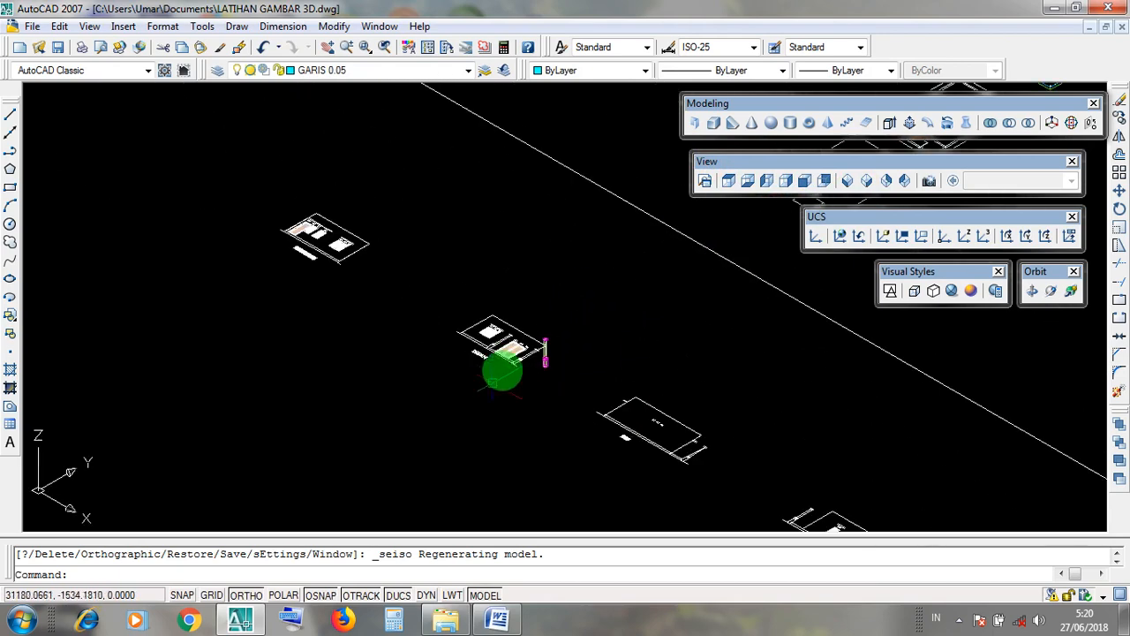
middle_drag(707, 407, 629, 389)
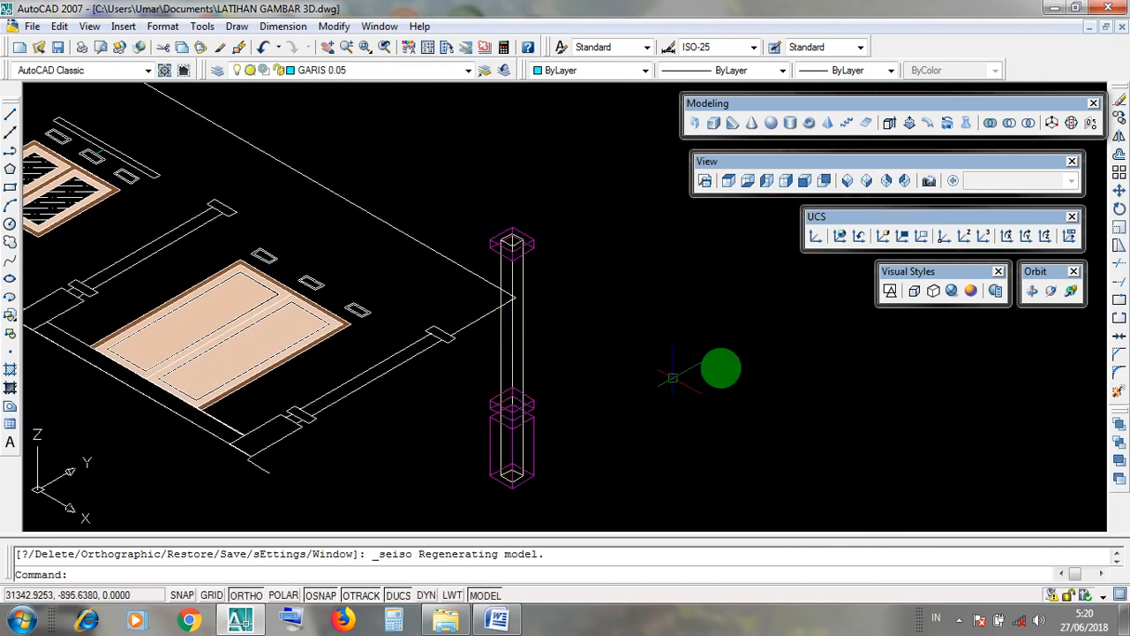
click(951, 291)
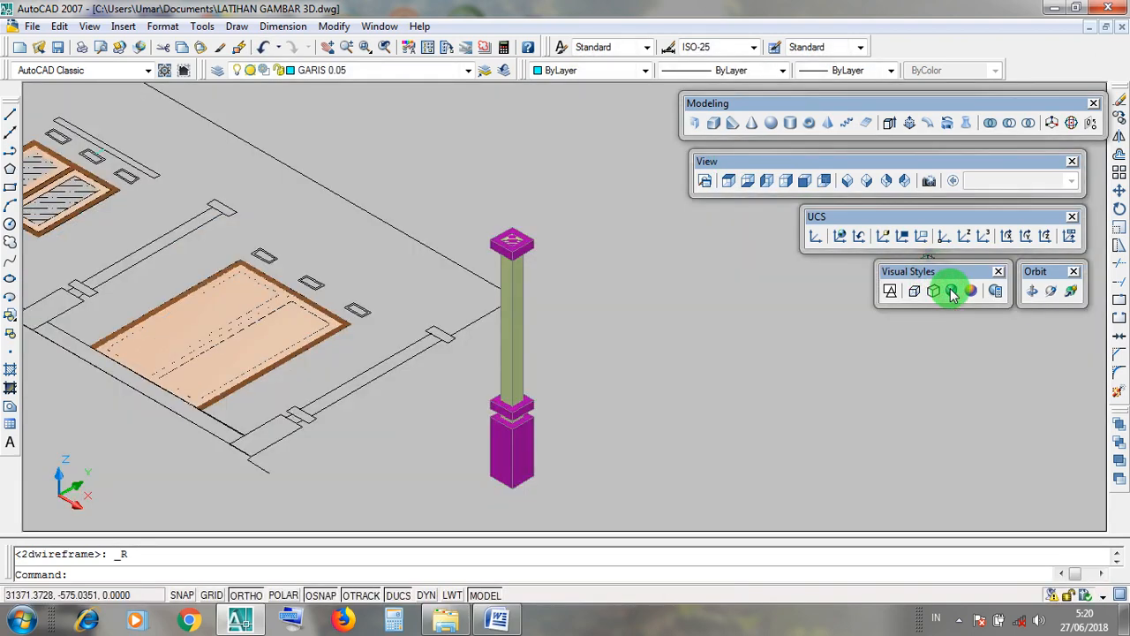
scroll(596, 471, up, 3)
scroll(596, 471, down, 2)
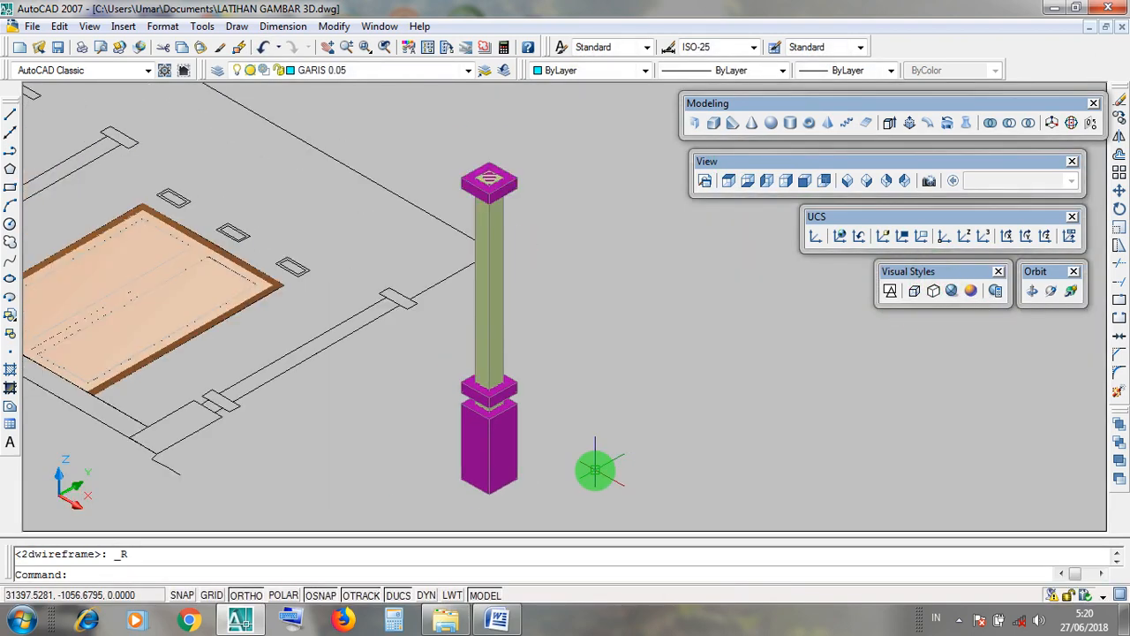
Return the drawing to the 2D Wireframe visual style, with the base of the column in view
click(902, 275)
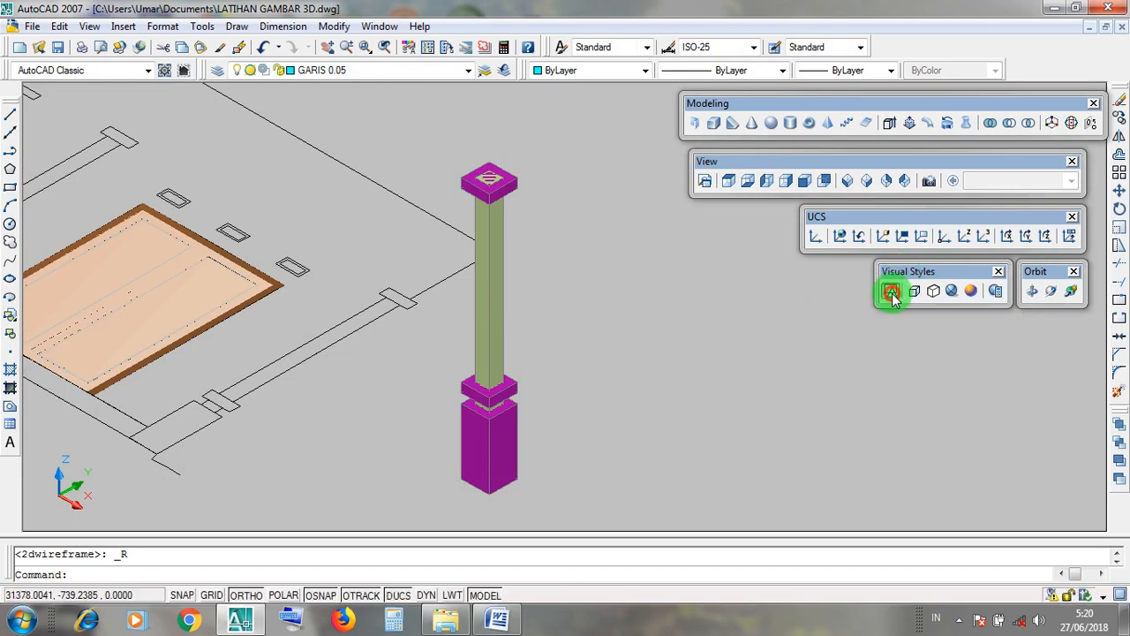
click(892, 293)
click(891, 295)
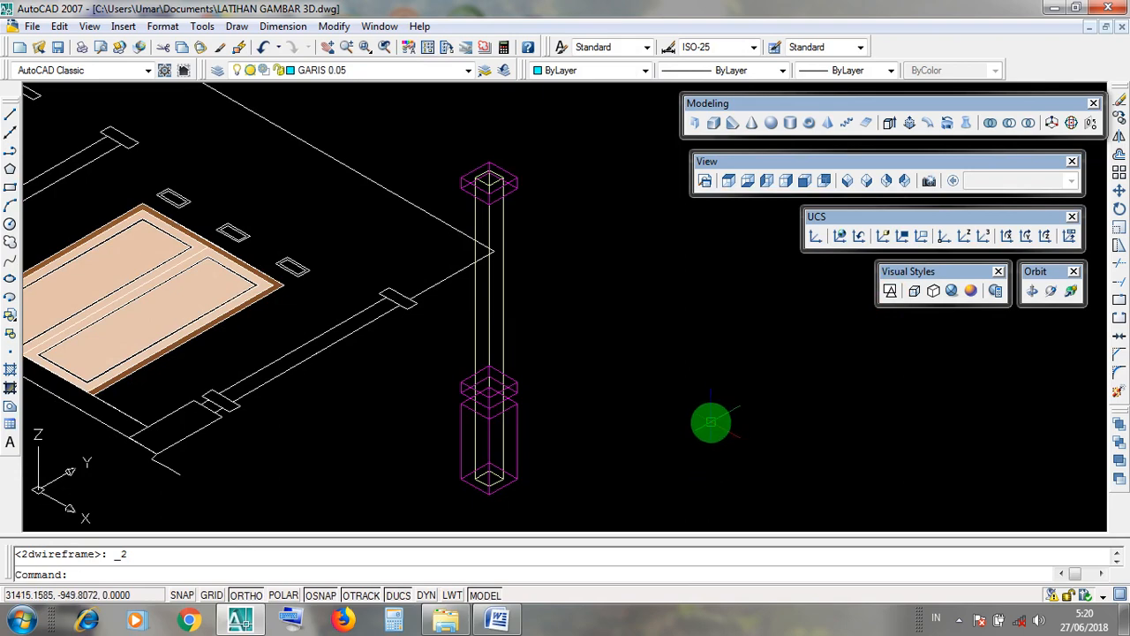
scroll(488, 510, up, 3)
scroll(442, 433, up, 2)
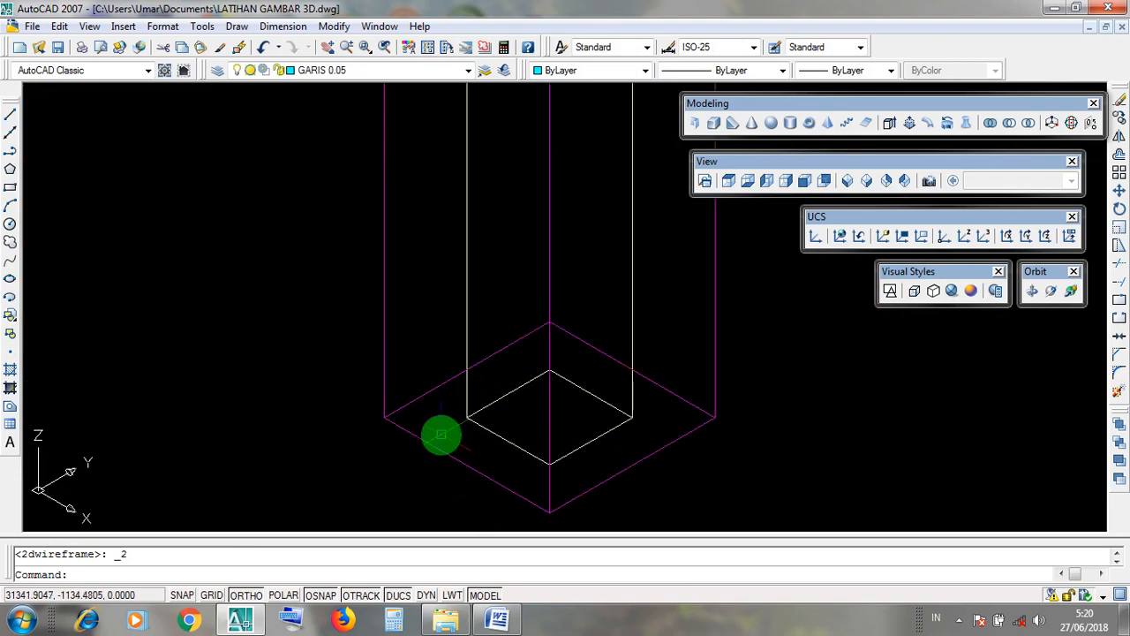
scroll(444, 426, up, 2)
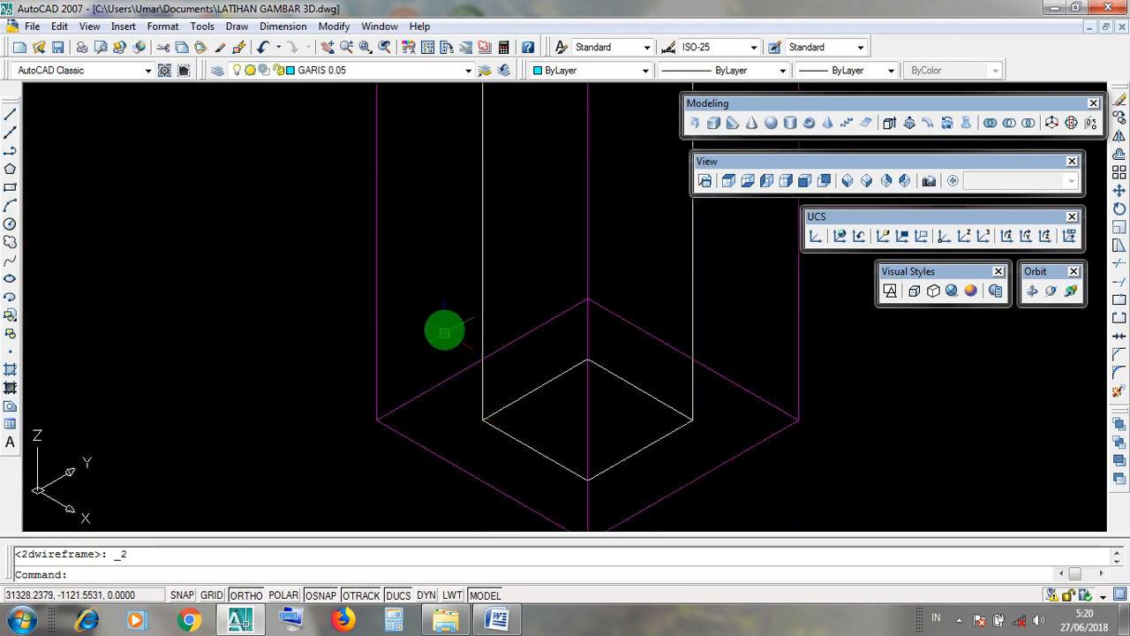
click(441, 322)
click(714, 487)
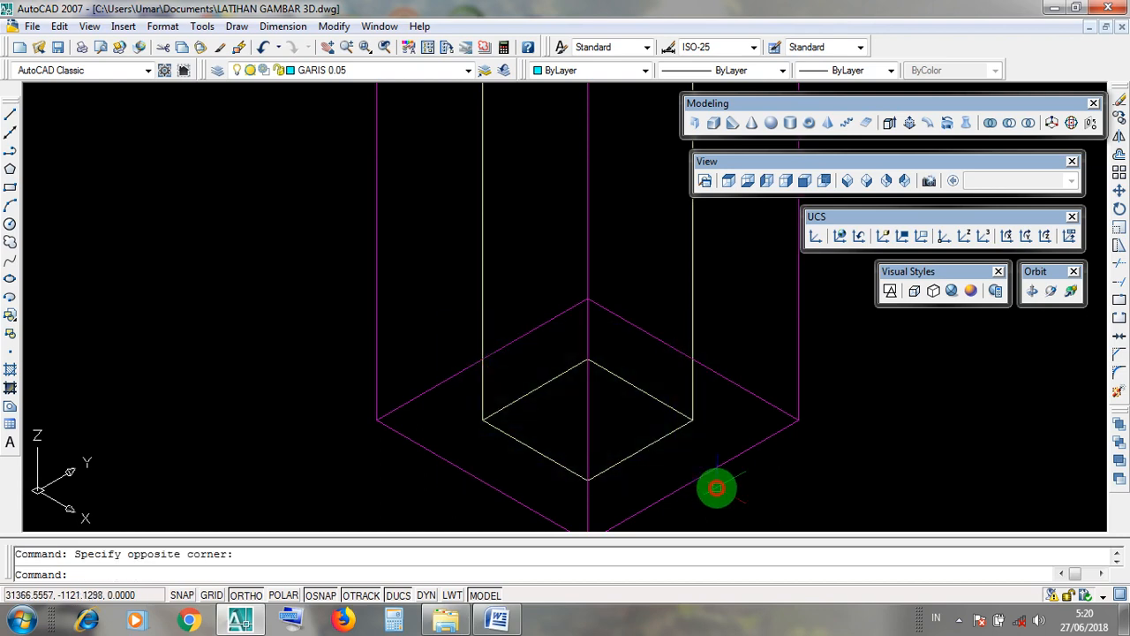
click(433, 341)
click(701, 485)
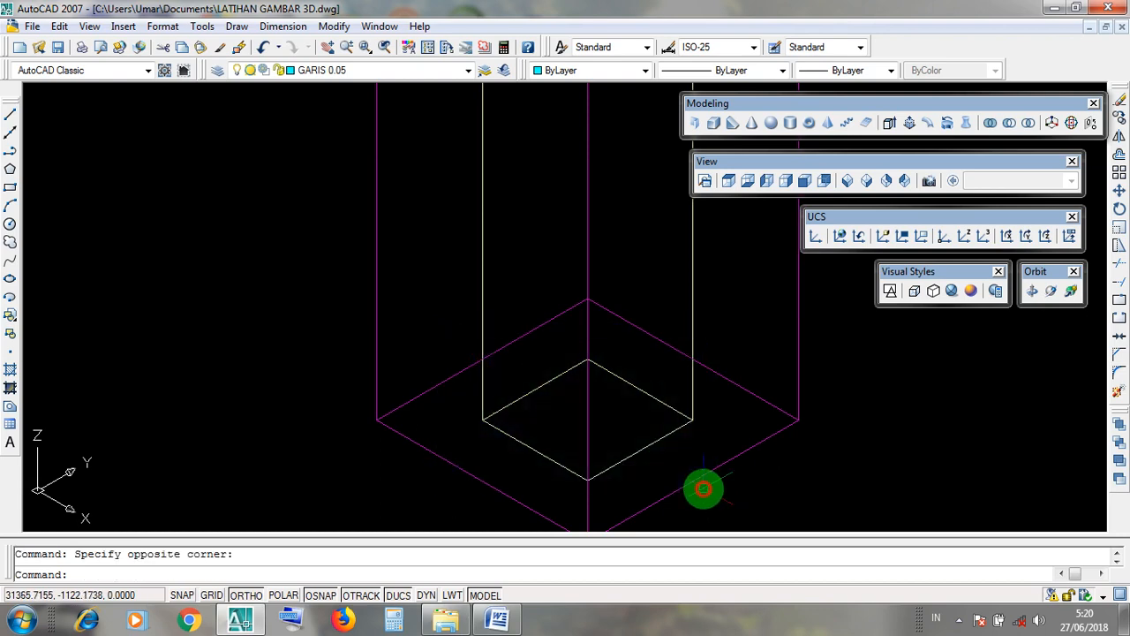
click(677, 432)
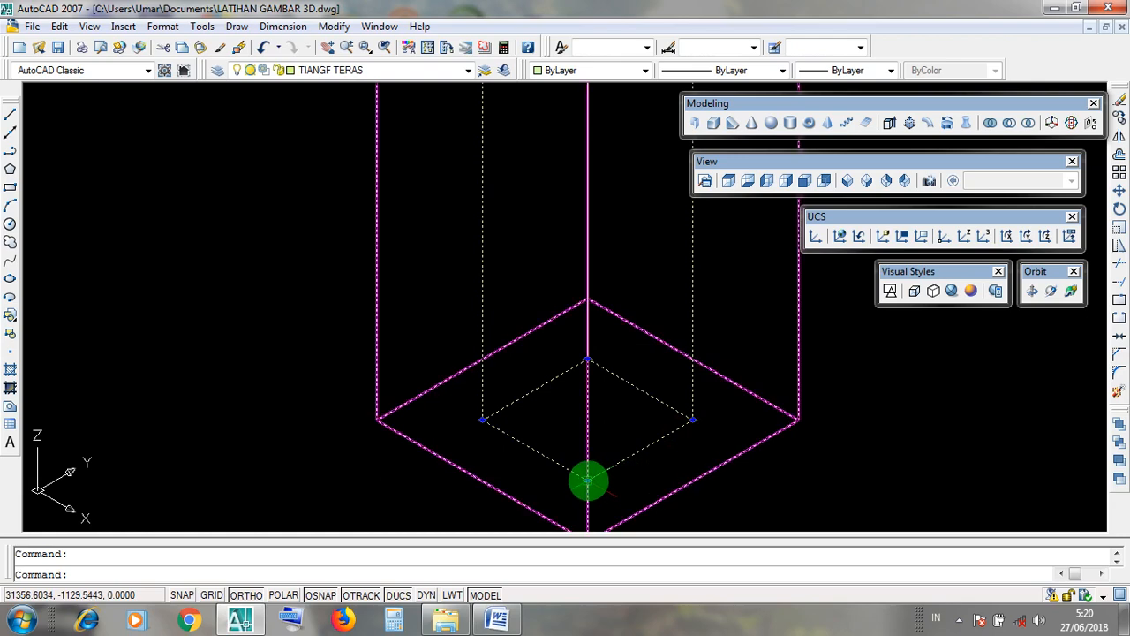
click(588, 481)
key(Escape)
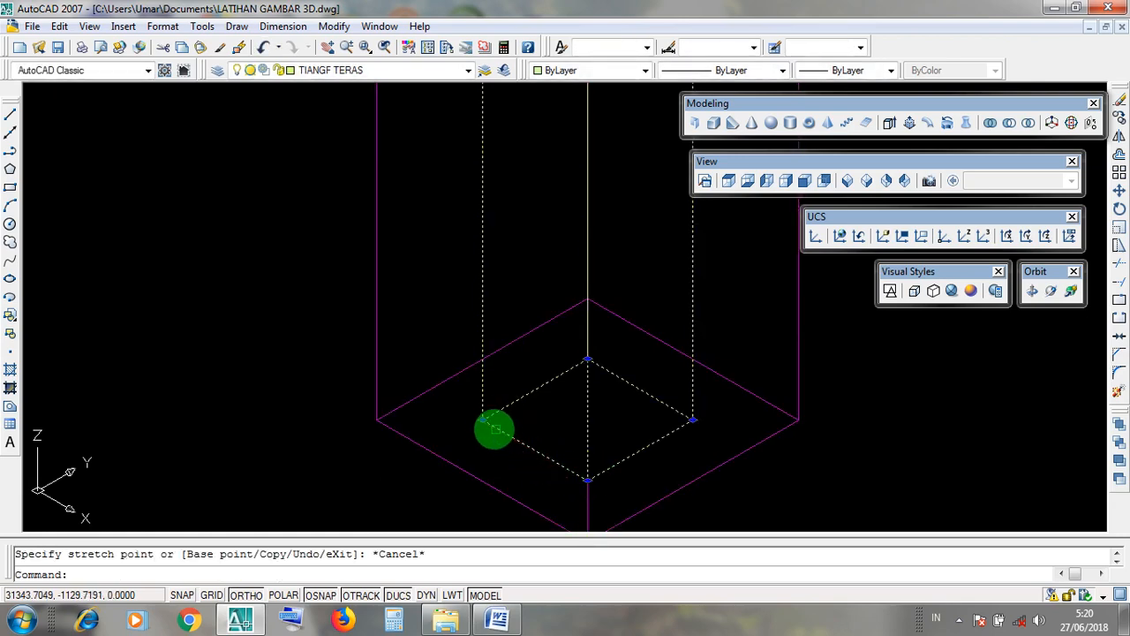
click(483, 420)
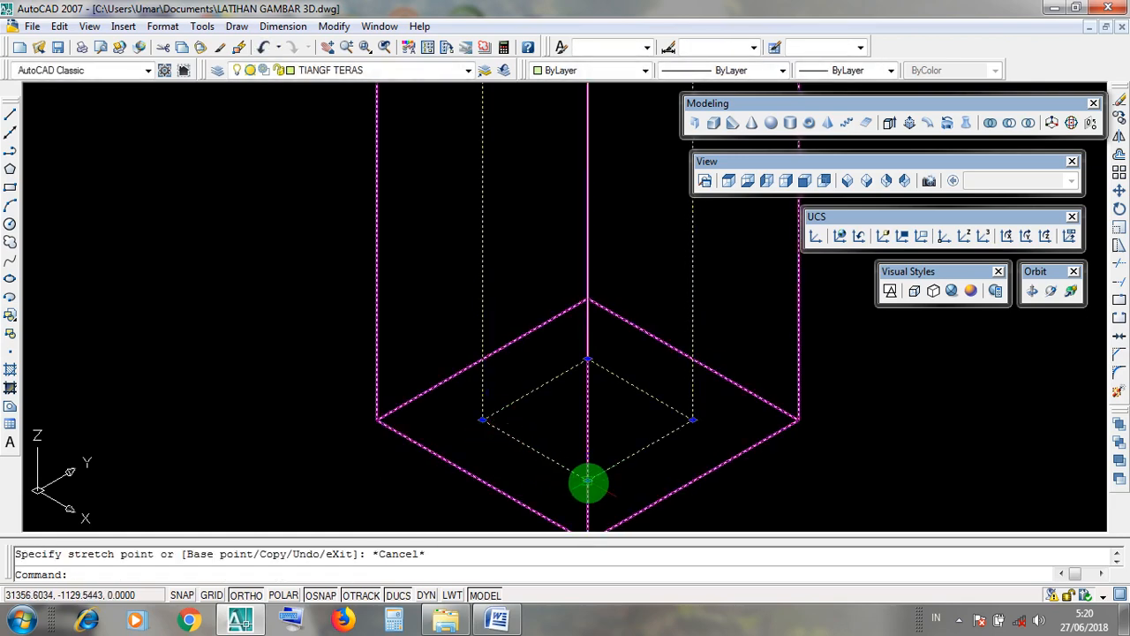
key(Escape)
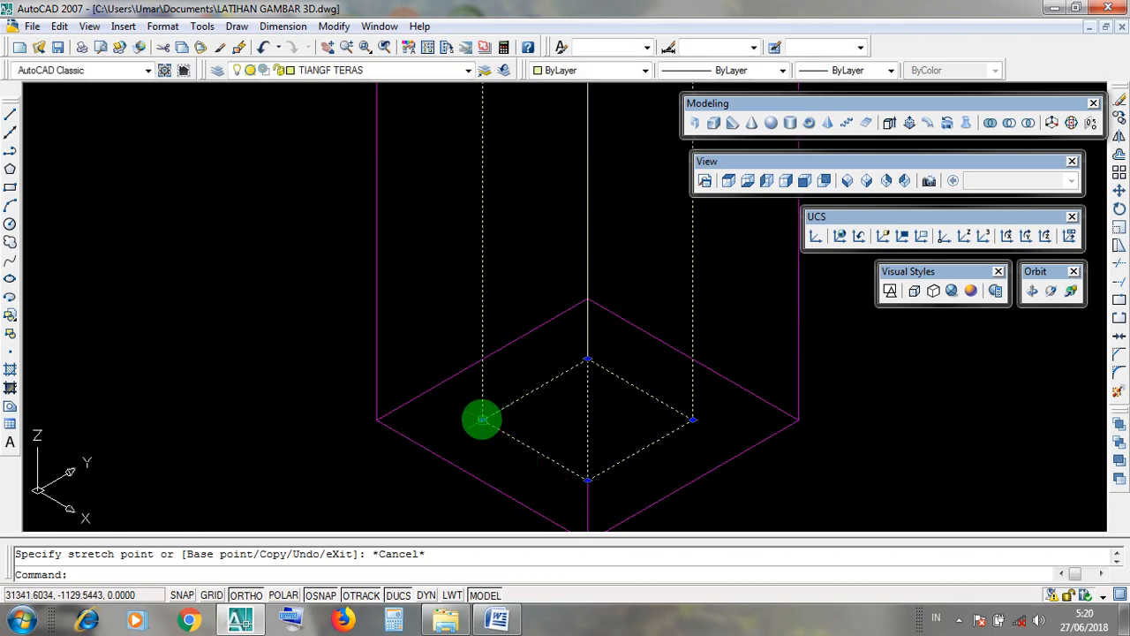
click(483, 420)
key(Escape)
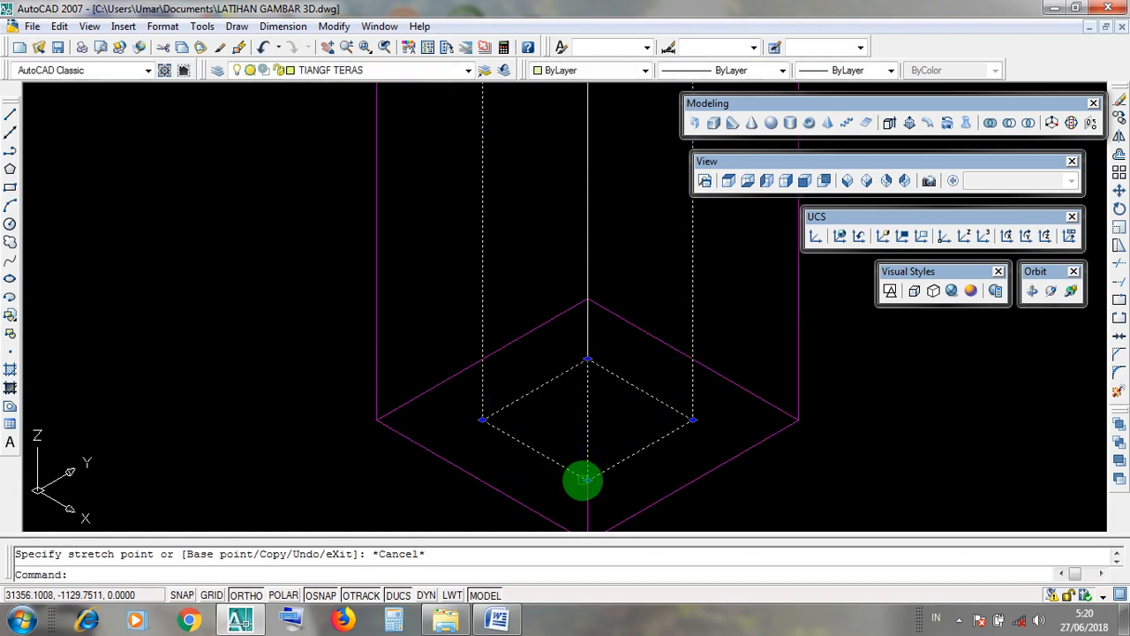
click(588, 480)
key(Escape)
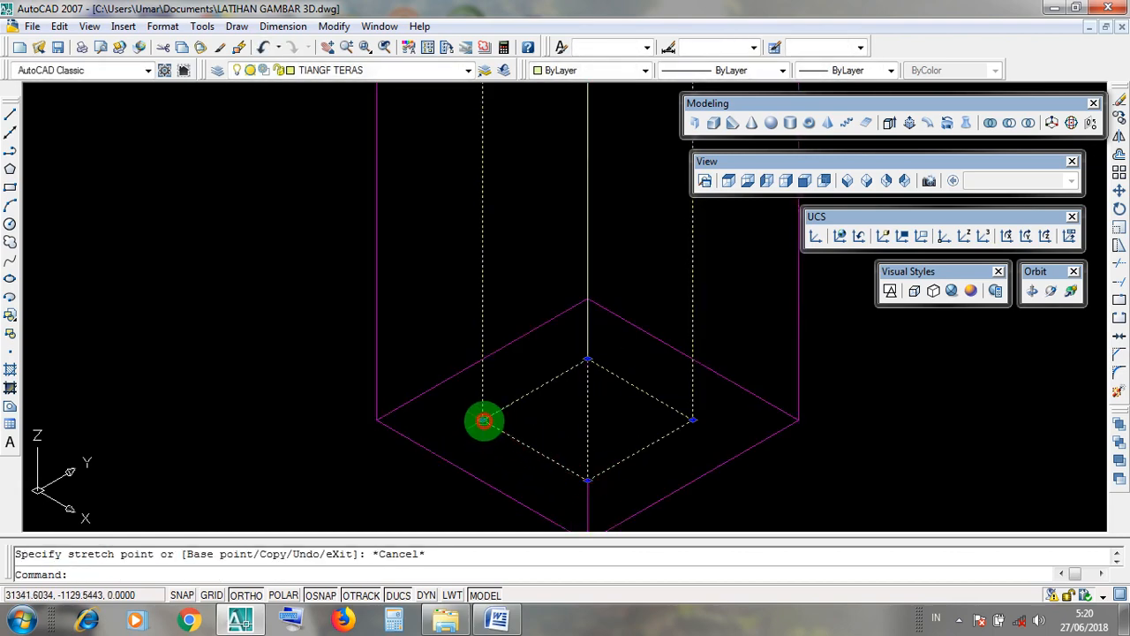
scroll(533, 461, down, 10)
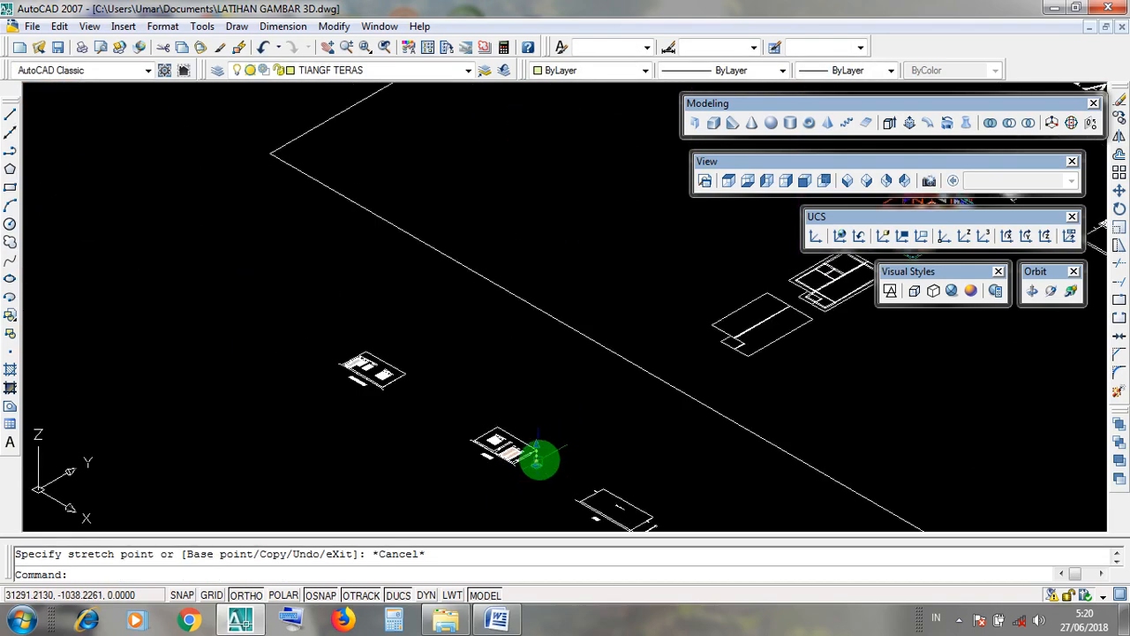
key(Escape)
Examine the terrace of the 3D house and the column marks at its outer corners
scroll(707, 402, up, 8)
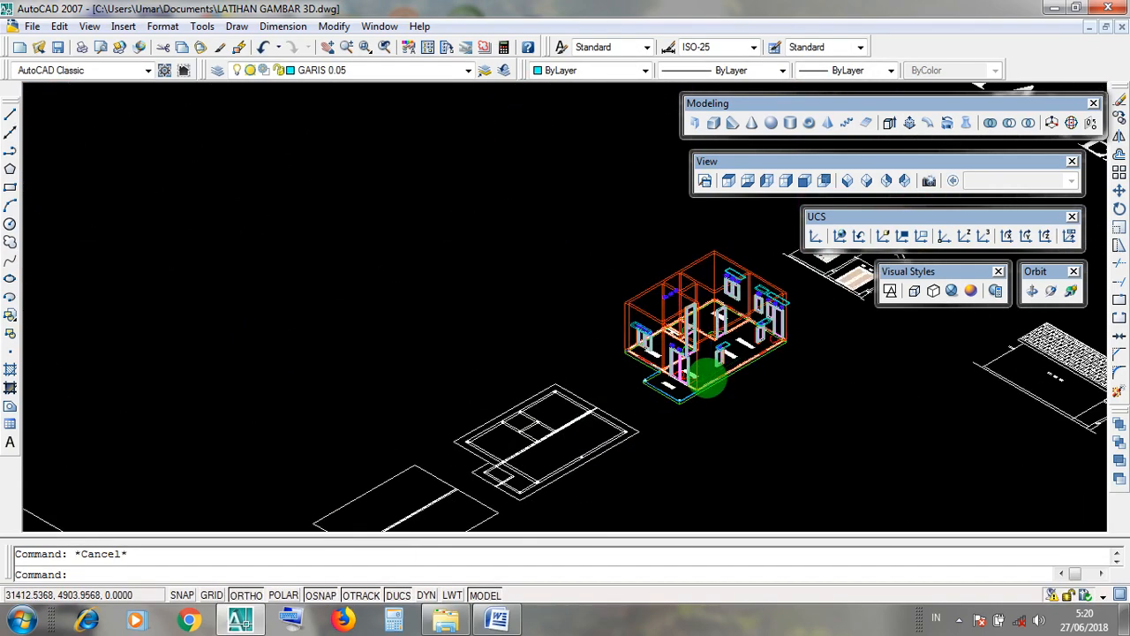
scroll(706, 379, up, 5)
scroll(633, 474, down, 2)
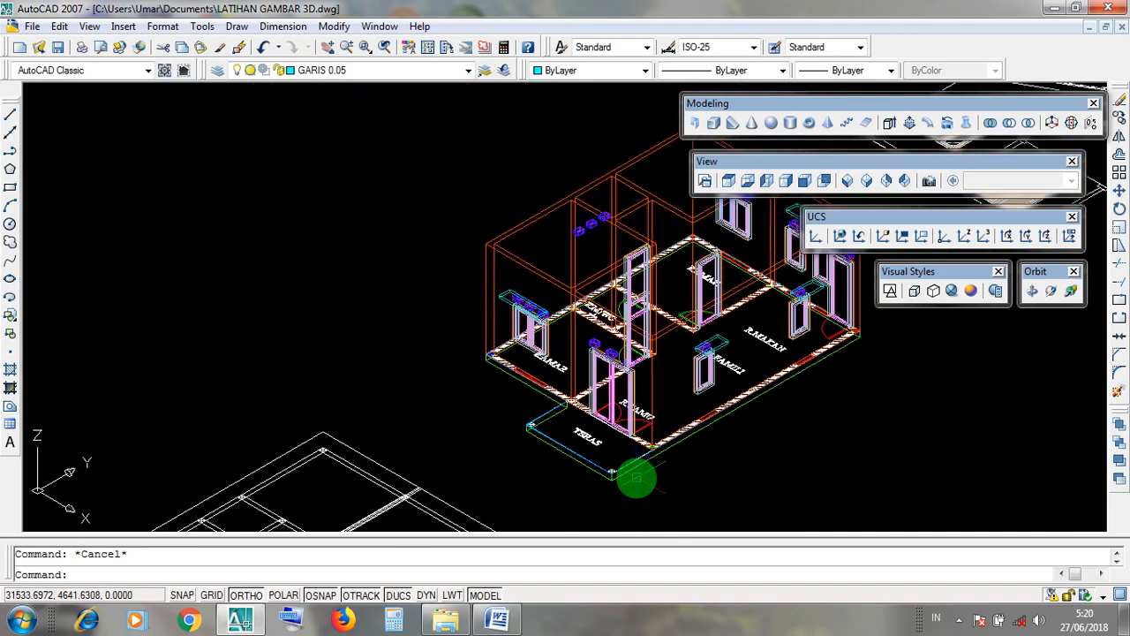
scroll(633, 475, down, 3)
scroll(631, 471, up, 4)
scroll(698, 443, up, 1)
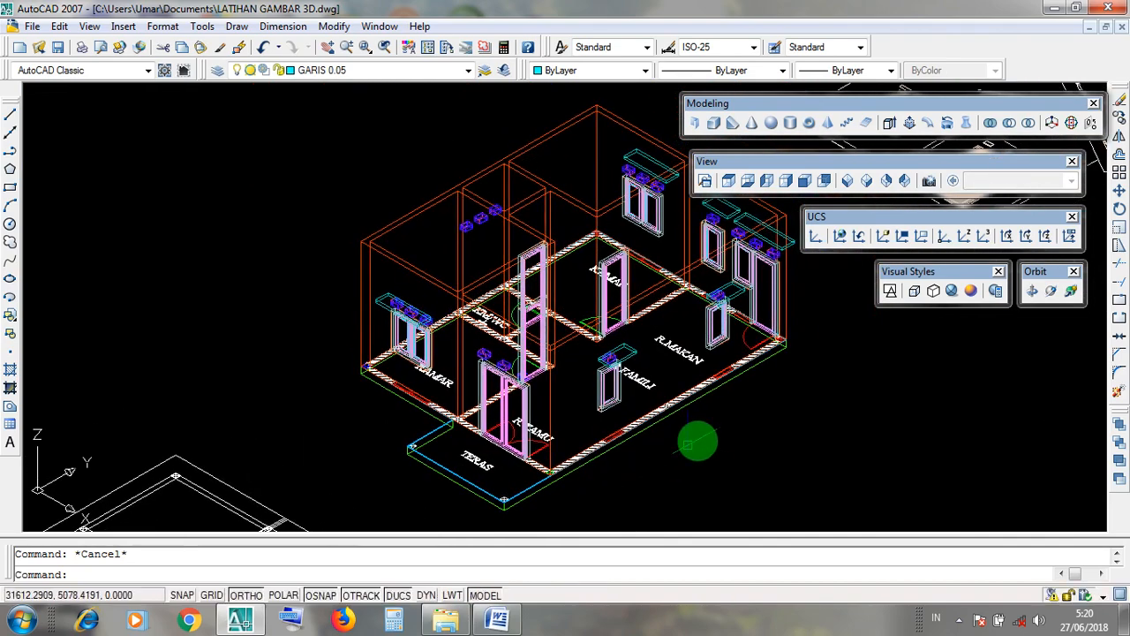
scroll(487, 523, up, 5)
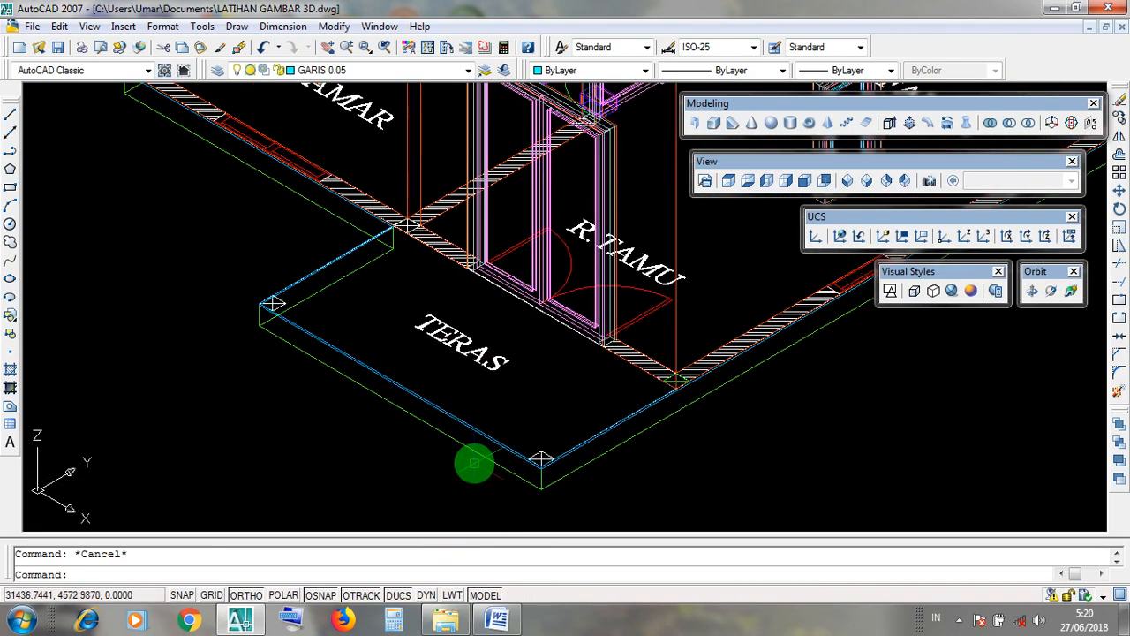
Select the house's floor slab and examine its lower corner below the terrace's front column mark
click(478, 469)
key(Escape)
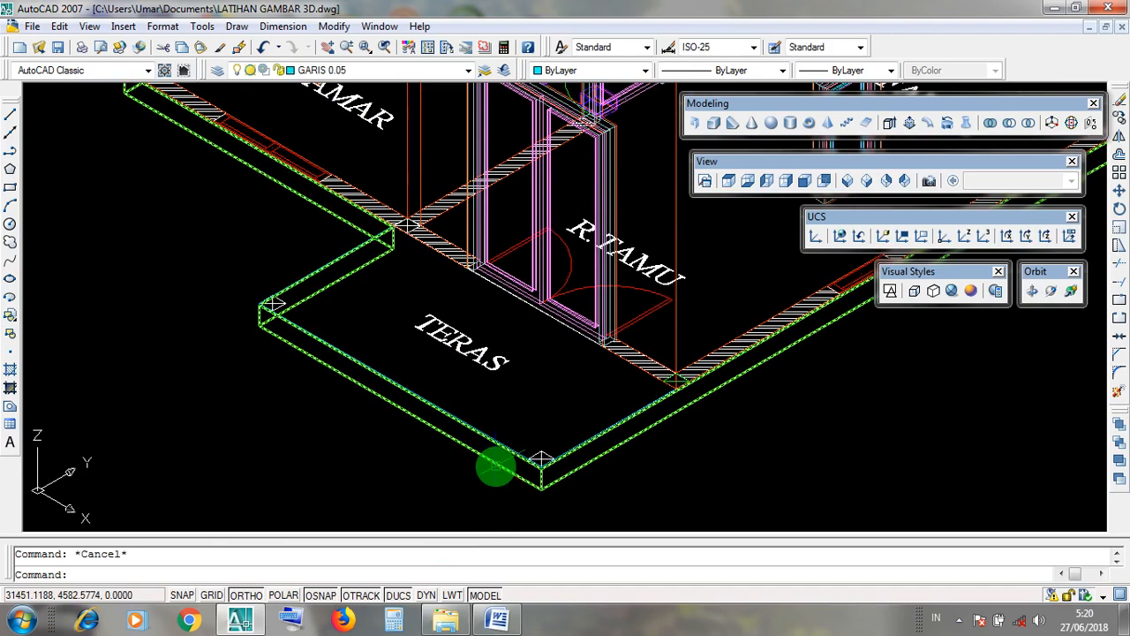
click(496, 468)
key(Escape)
click(499, 470)
key(Escape)
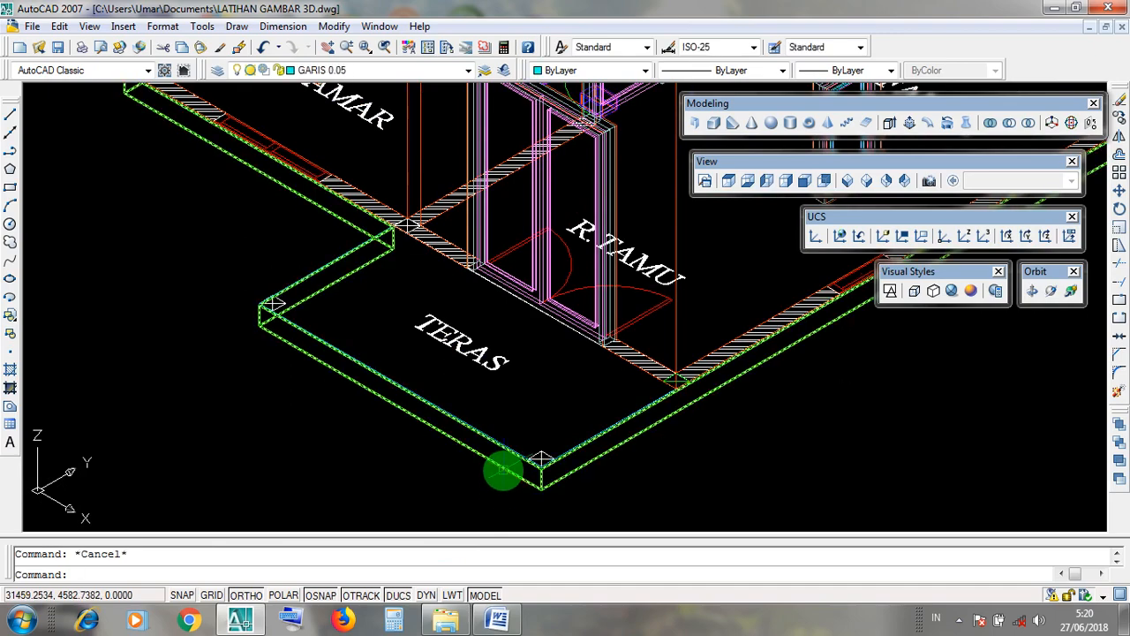
click(502, 471)
key(Escape)
click(504, 471)
scroll(516, 473, up, 4)
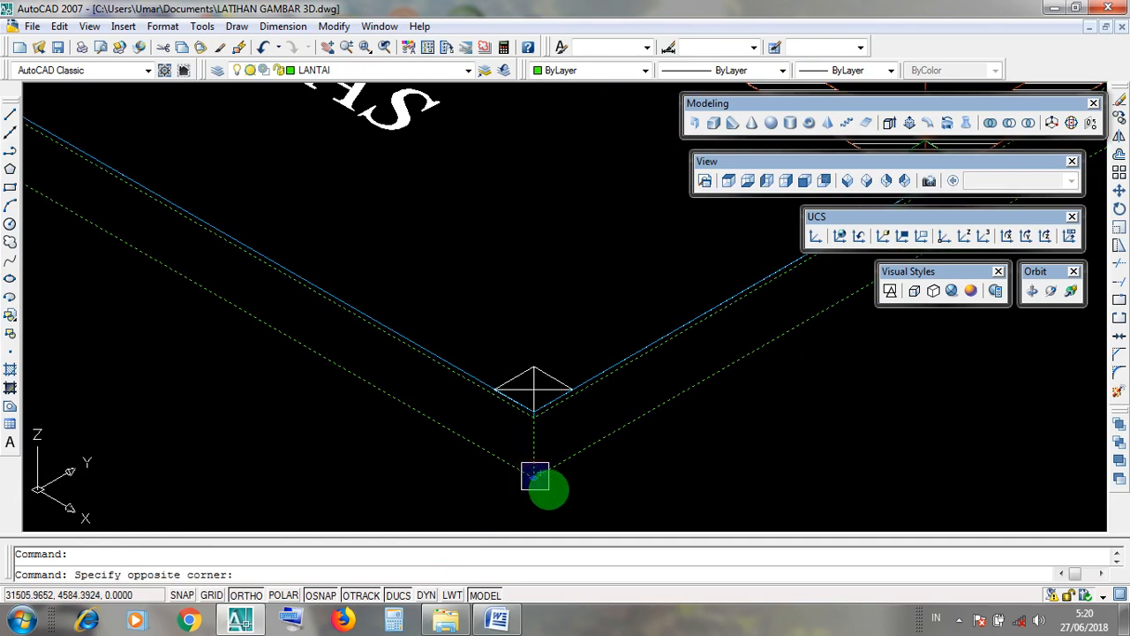
scroll(532, 472, up, 4)
click(518, 445)
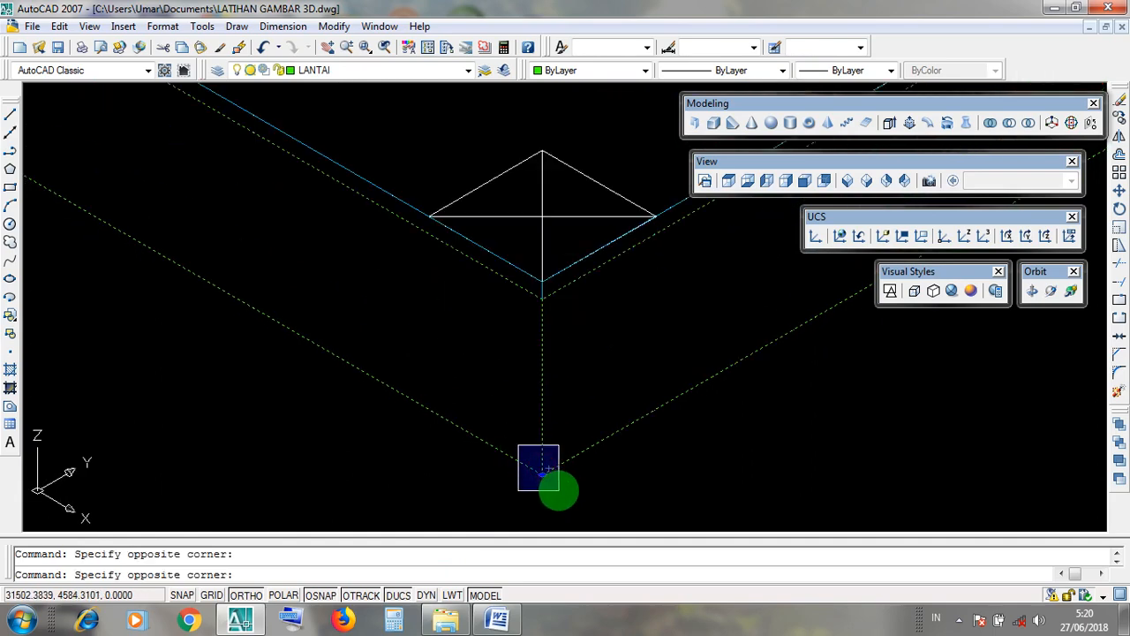
click(559, 490)
Examine the floor slab's lower corner below the other outer terrace column mark and clear the selection
scroll(596, 480, down, 4)
middle_drag(287, 351, 430, 444)
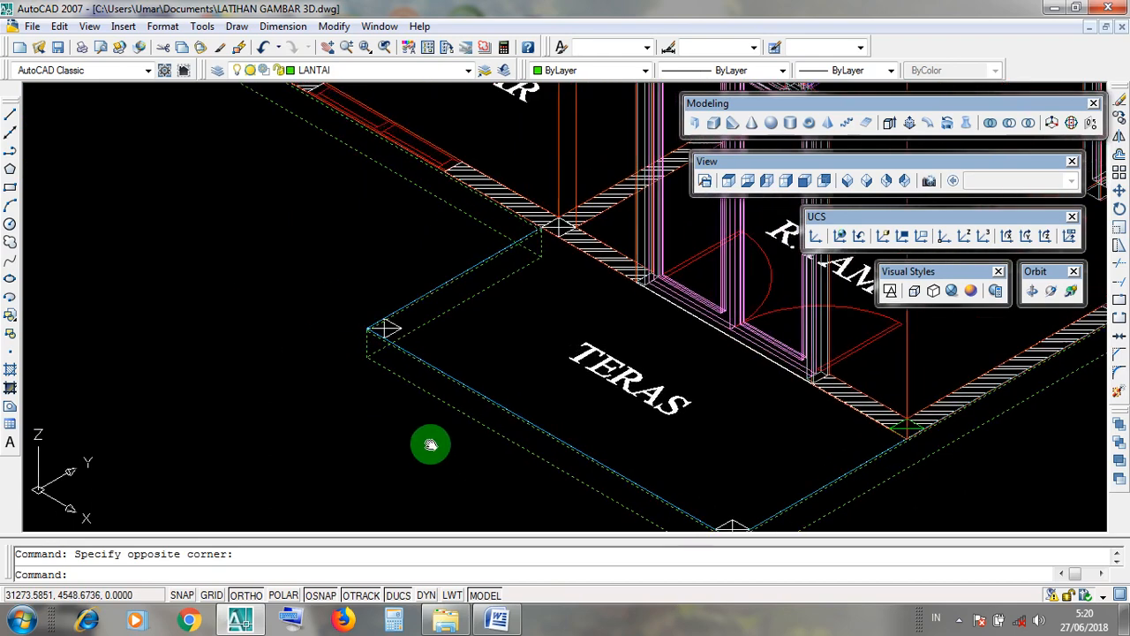
scroll(360, 364, up, 5)
click(361, 336)
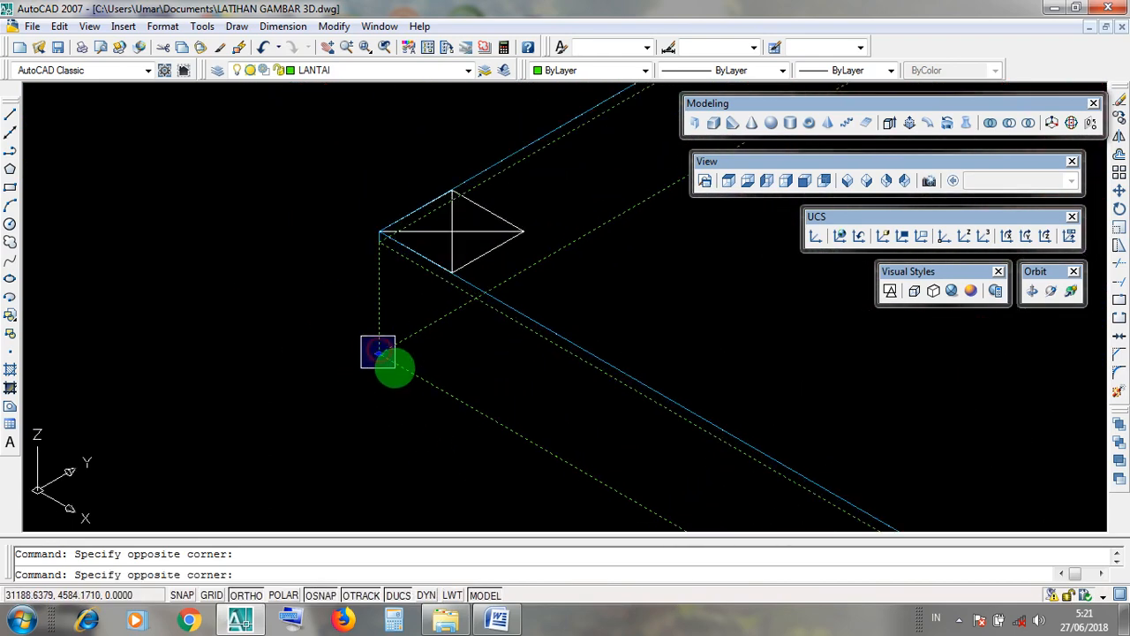
click(398, 372)
click(350, 331)
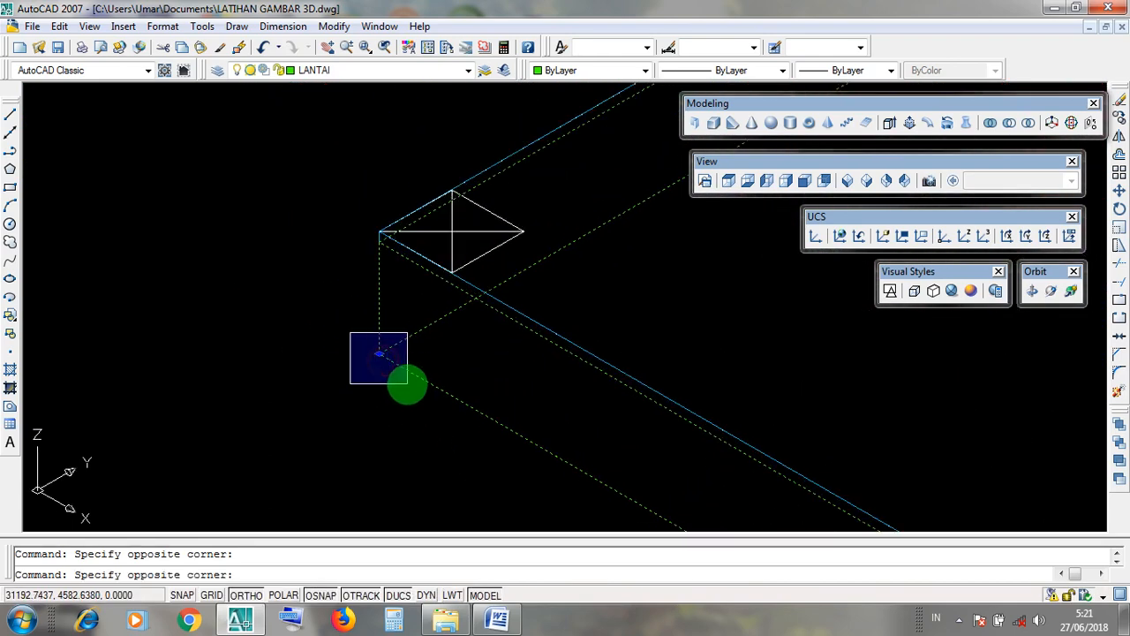
click(409, 384)
click(379, 354)
scroll(379, 354, down, 6)
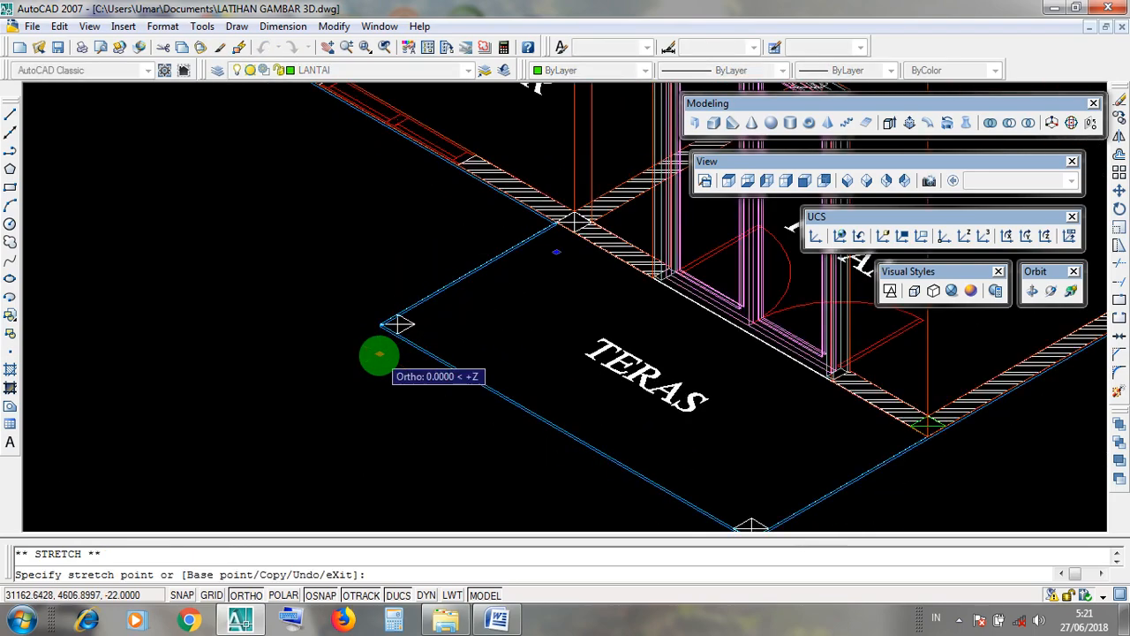
key(Escape)
scroll(574, 381, down, 8)
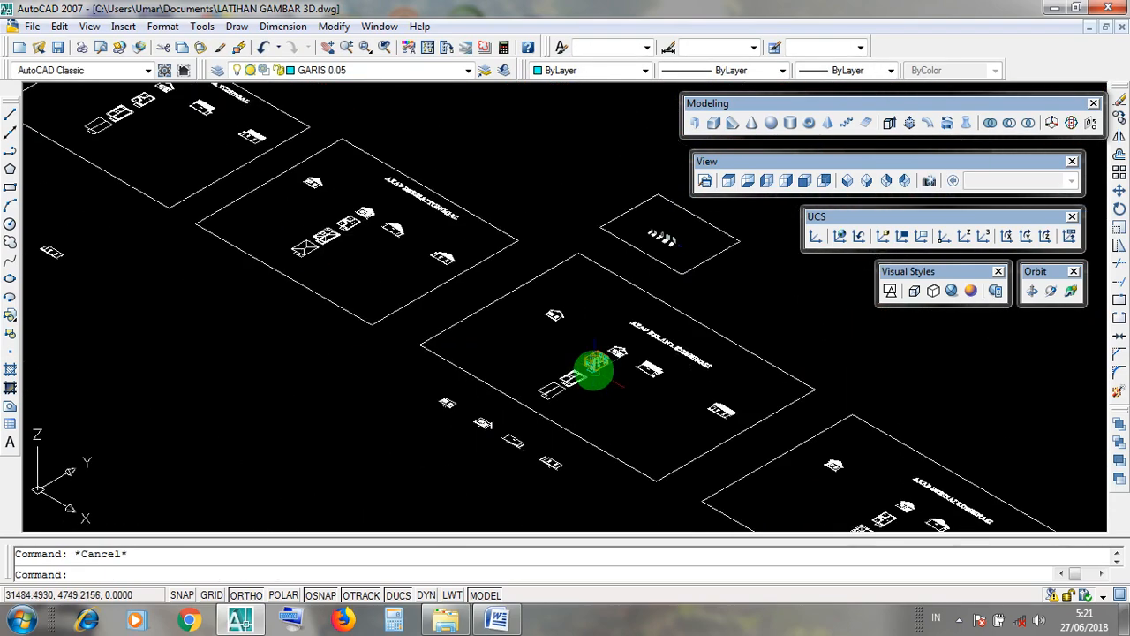
click(334, 27)
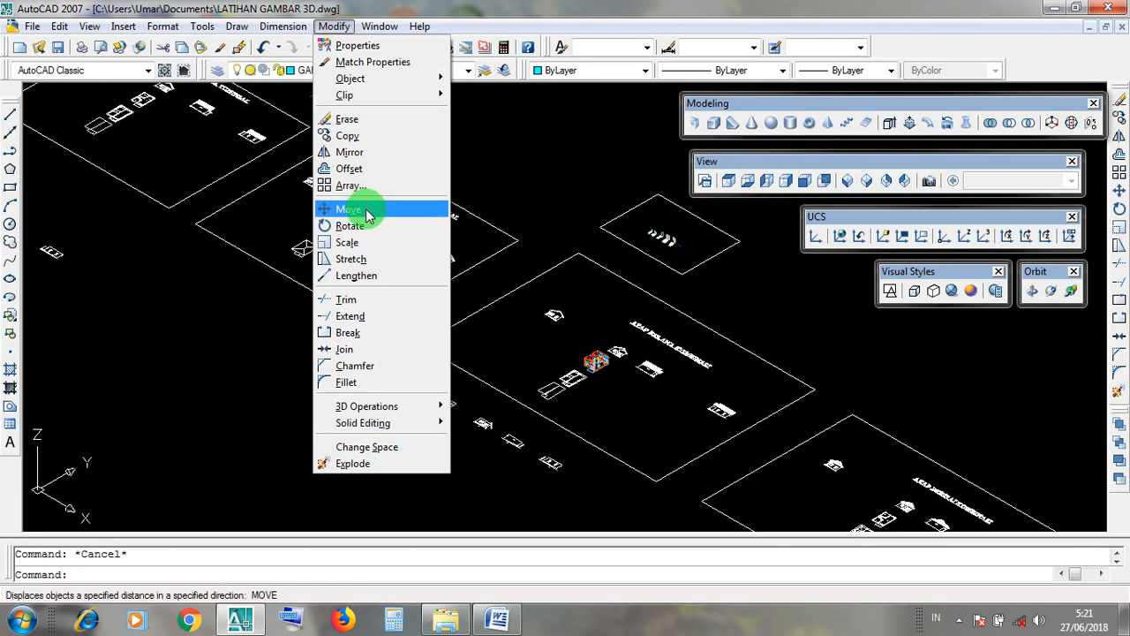
click(216, 350)
click(211, 351)
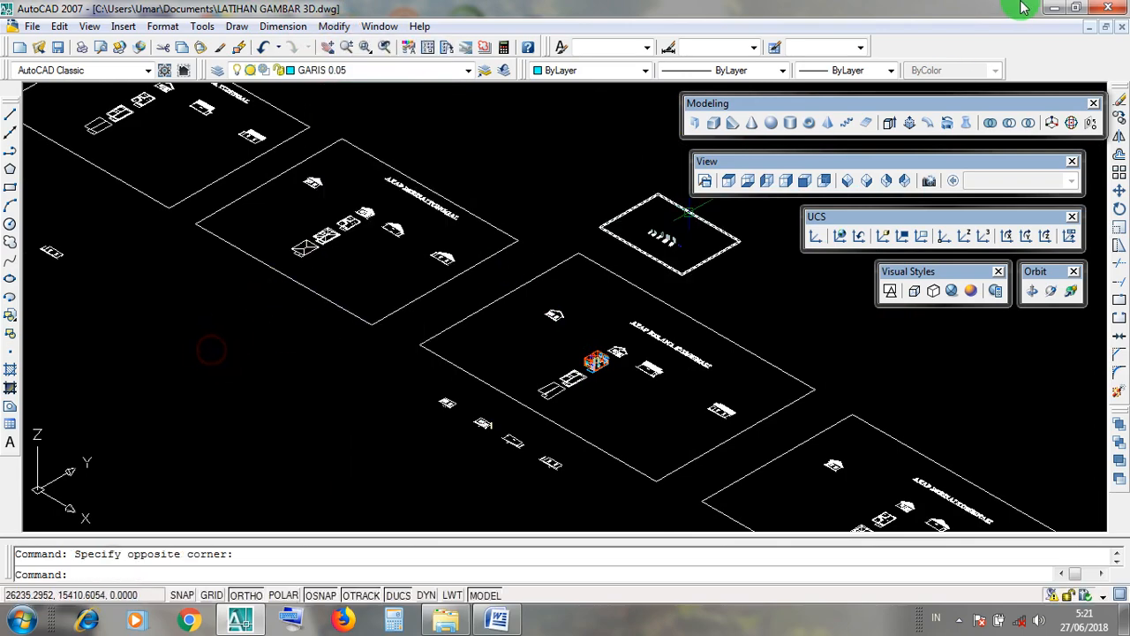
Switch to the MOVE document in Word and read the instructions under "CARA 2" for moving an object to a picked point
click(1056, 13)
click(510, 625)
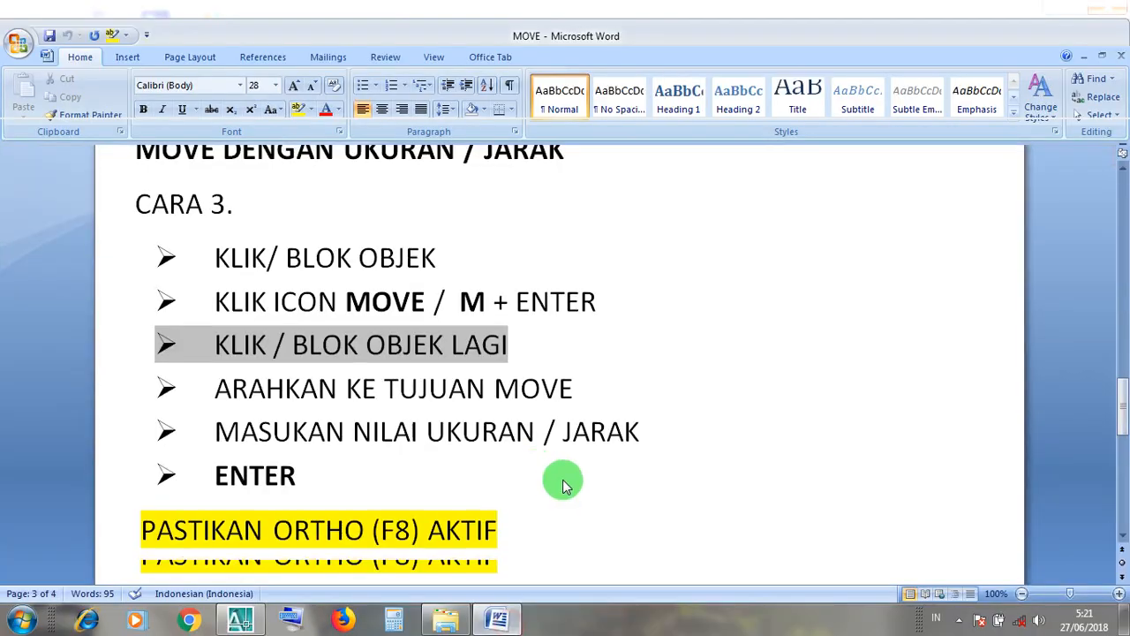
scroll(562, 480, up, 10)
scroll(535, 377, up, 1)
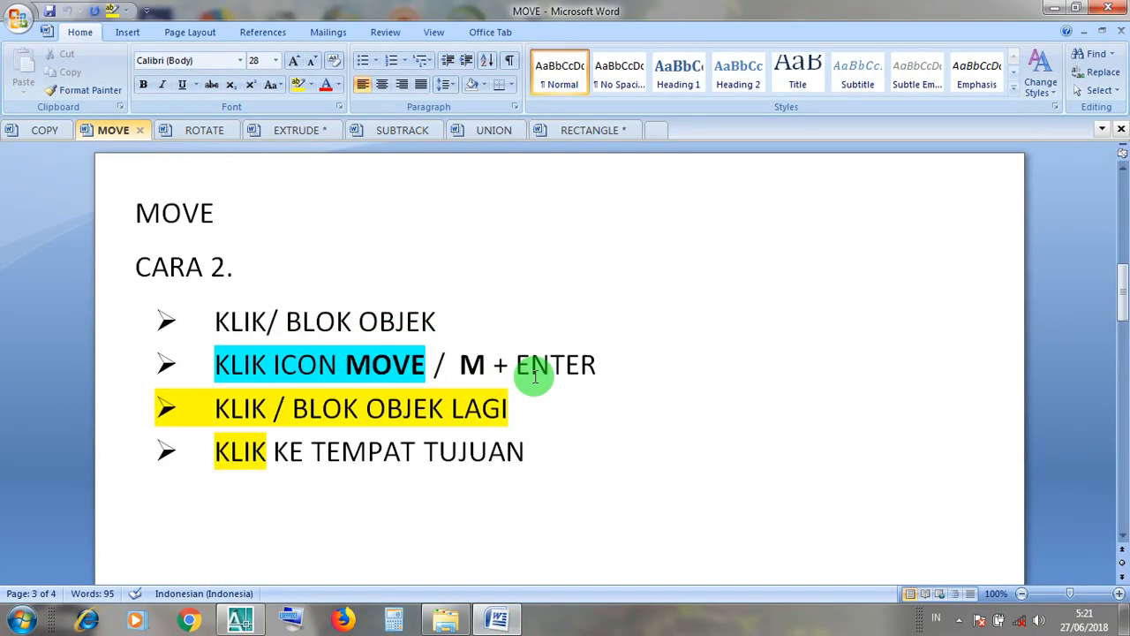
click(406, 367)
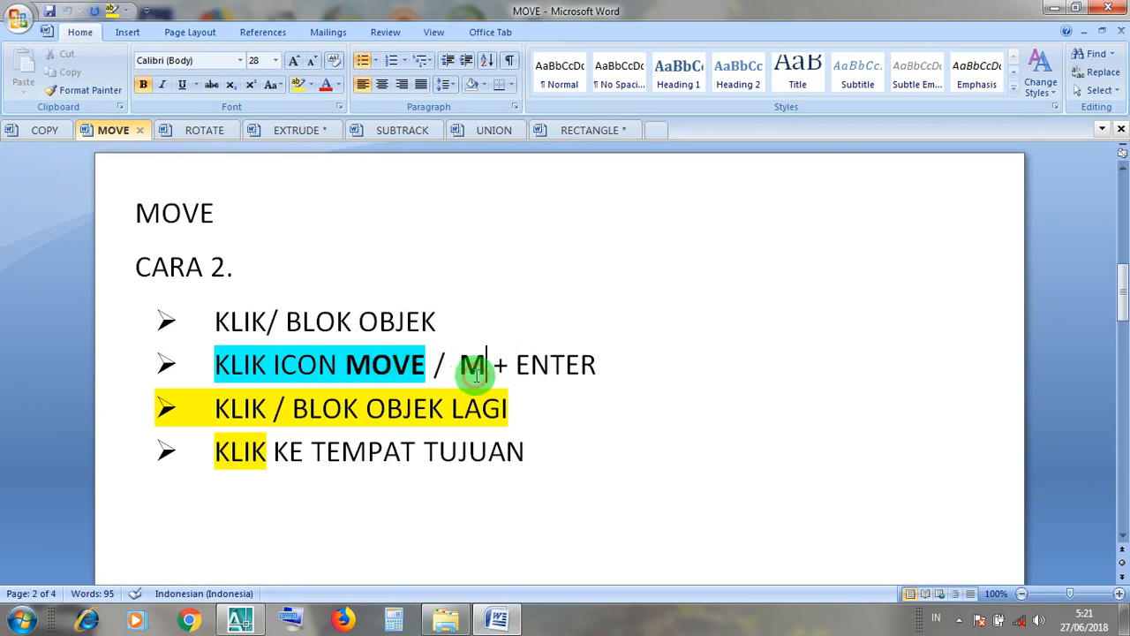
click(529, 369)
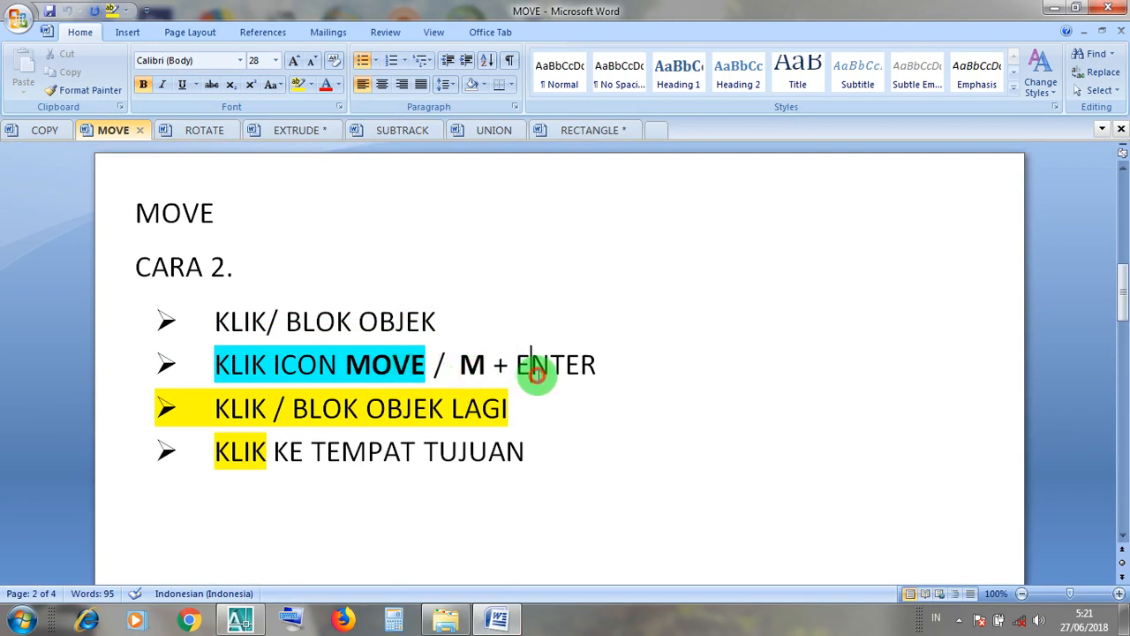
click(386, 434)
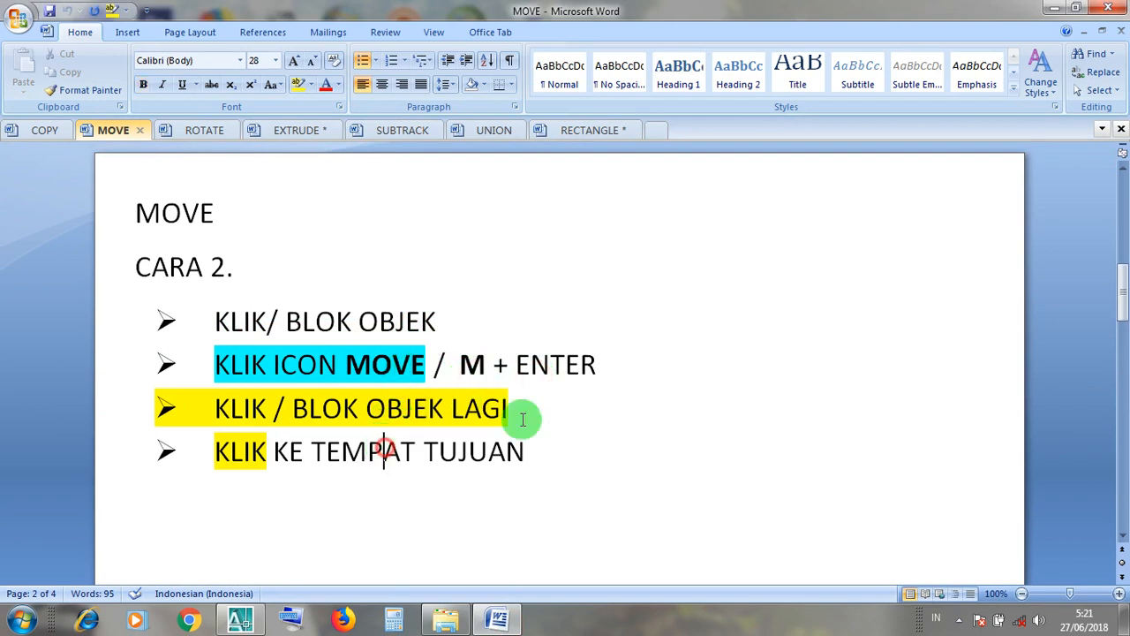
Switch back to the AutoCAD drawing, with Ortho off, and select both the column shaft and its trim
click(1056, 17)
click(240, 620)
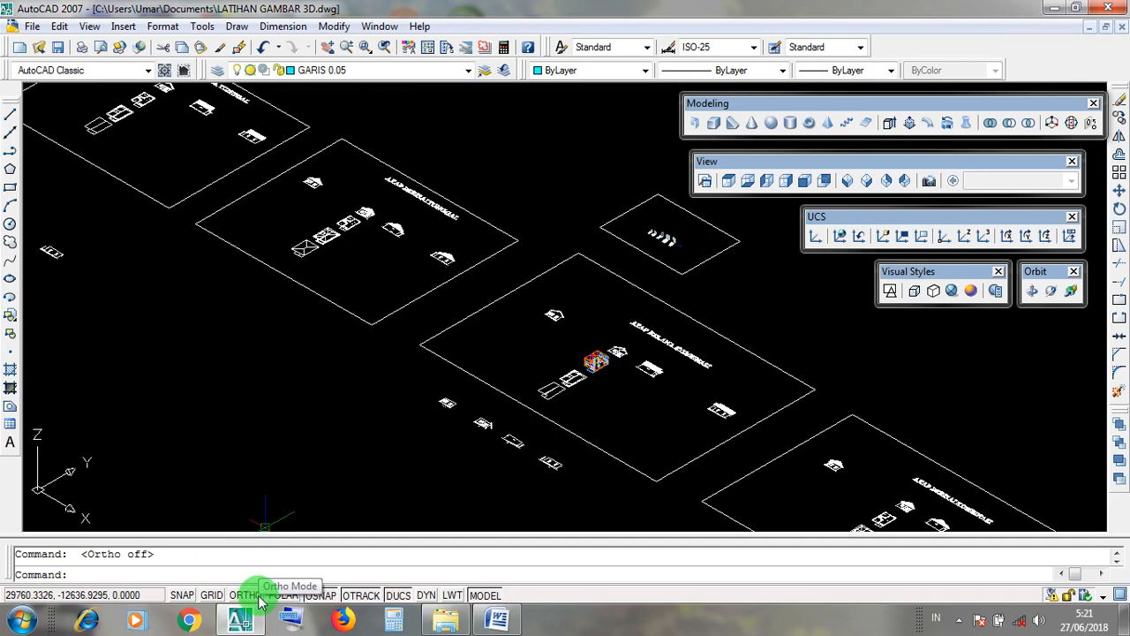
scroll(477, 415, up, 6)
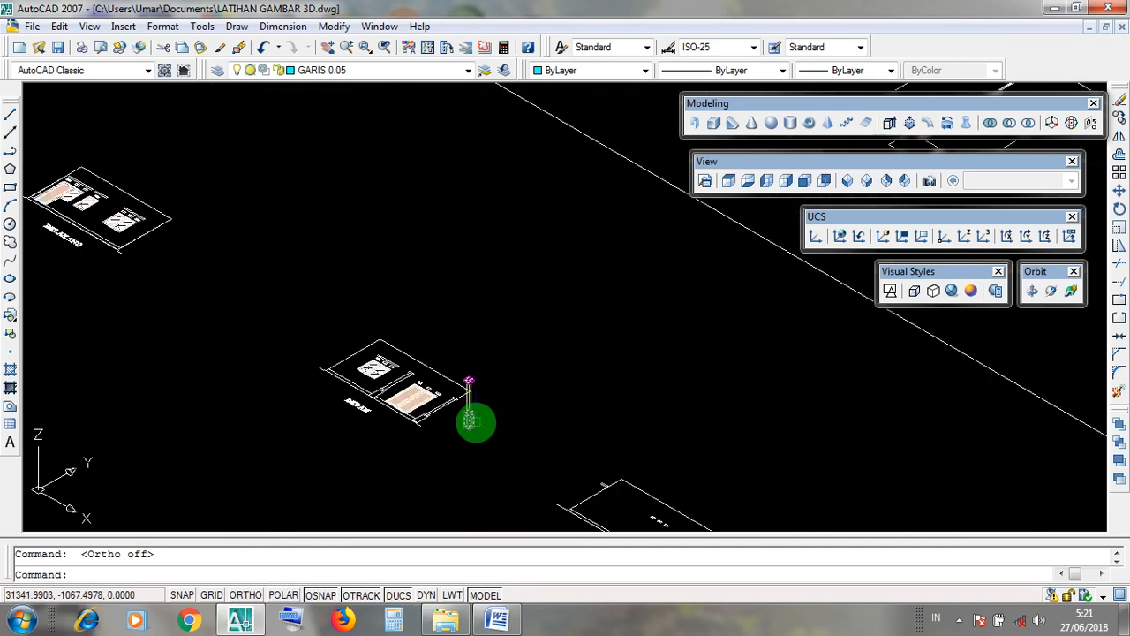
scroll(469, 420, up, 5)
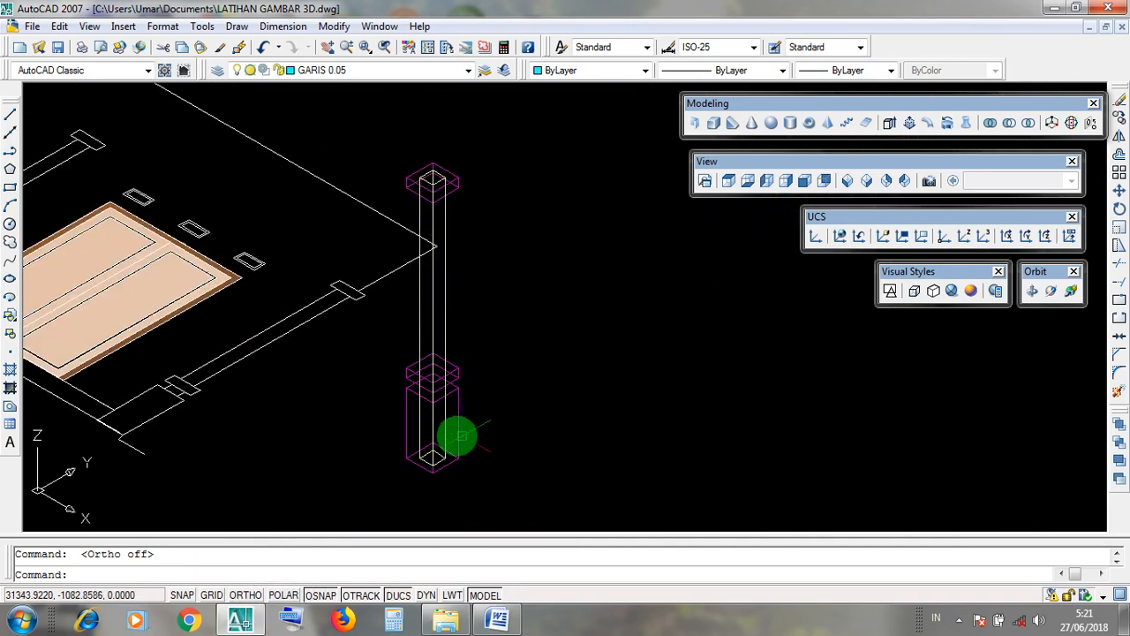
scroll(494, 455, up, 2)
click(477, 446)
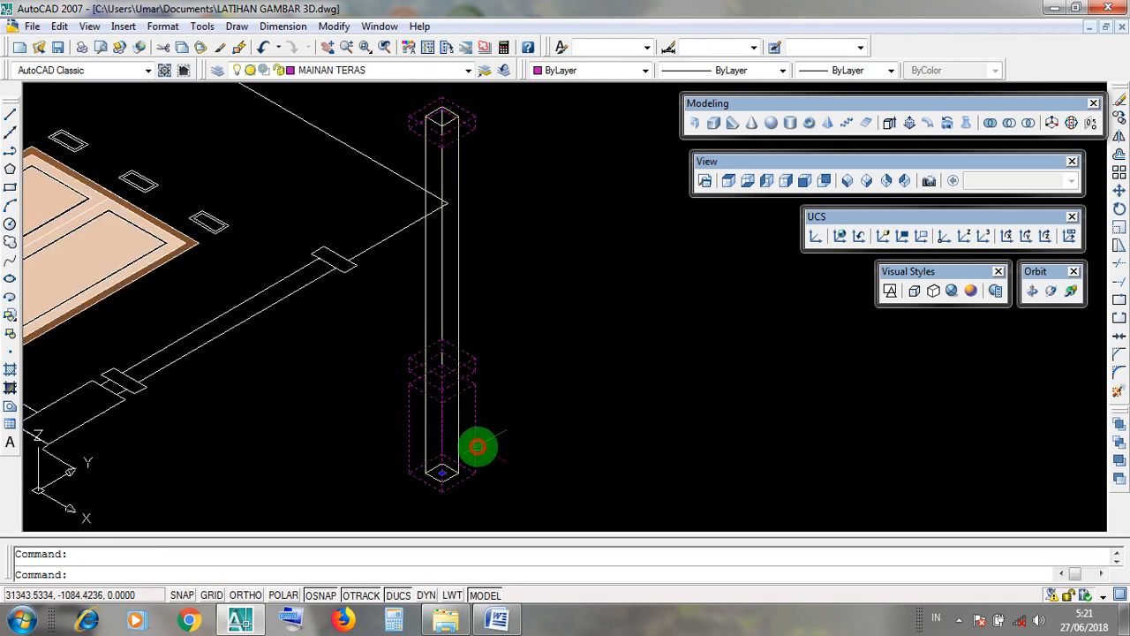
click(461, 333)
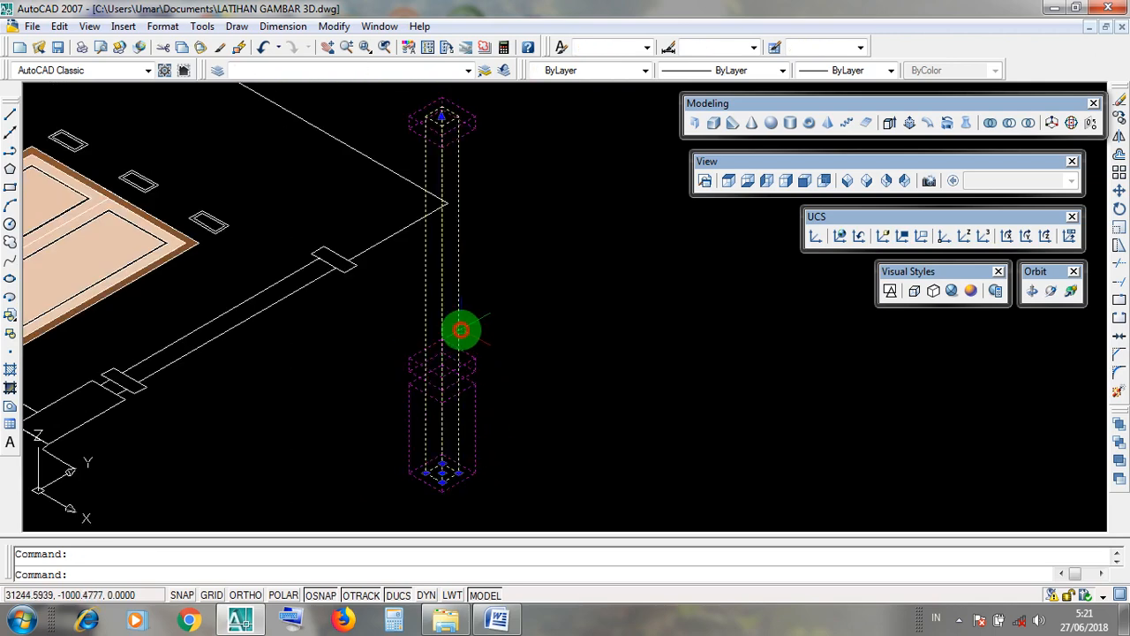
click(524, 447)
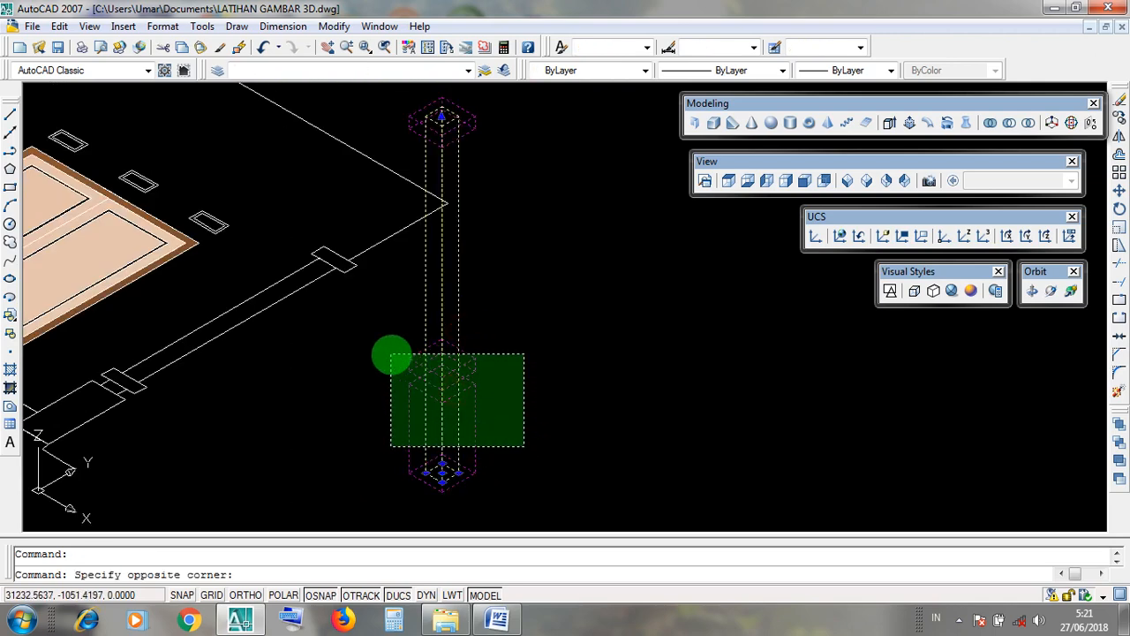
click(363, 362)
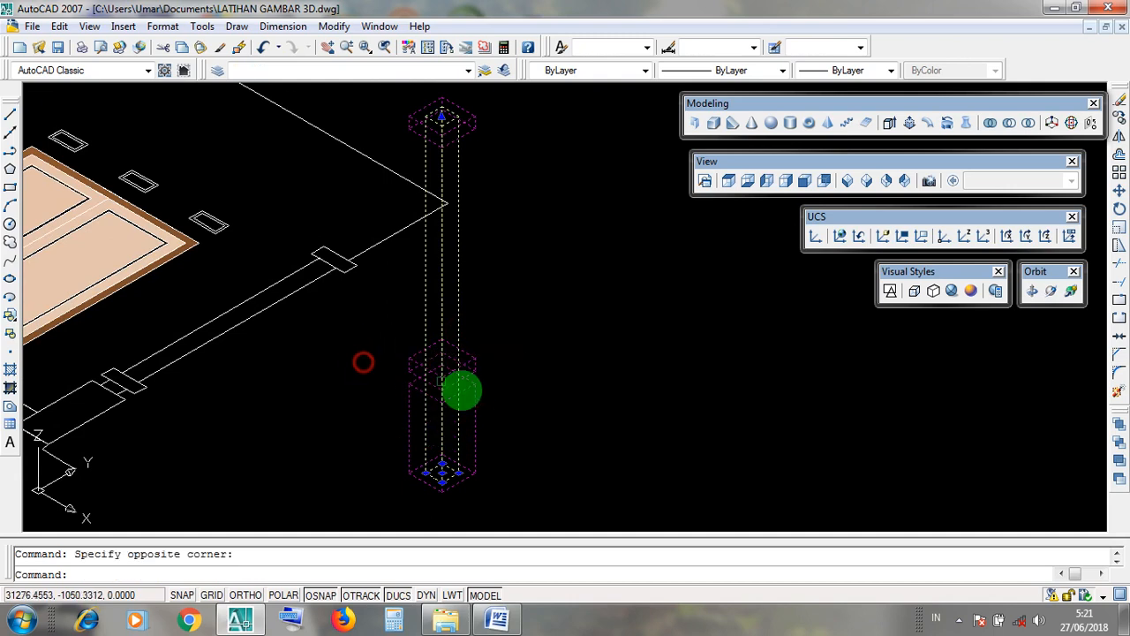
click(528, 428)
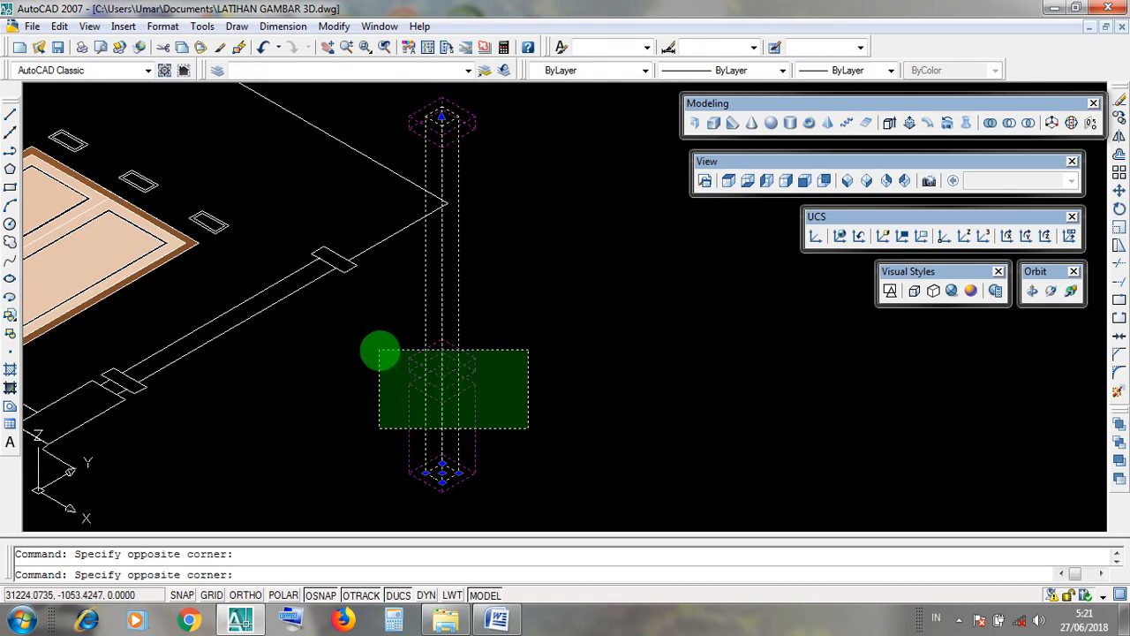
click(380, 352)
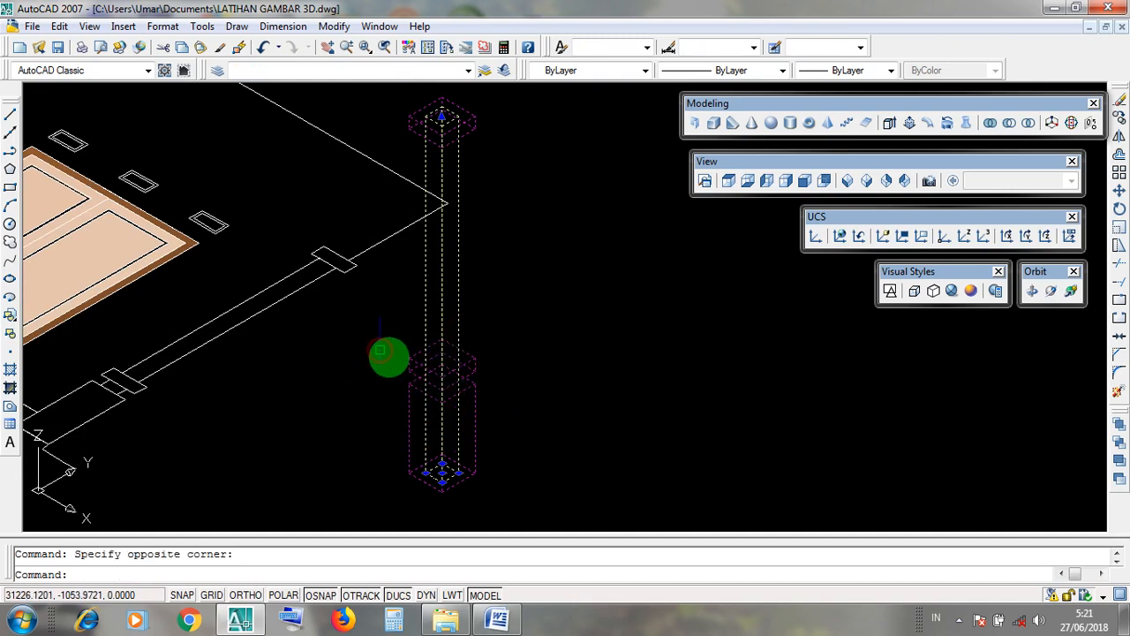
Start moving the selected column shaft and trim, using the shaft's outer bottom corner as the base point
click(335, 27)
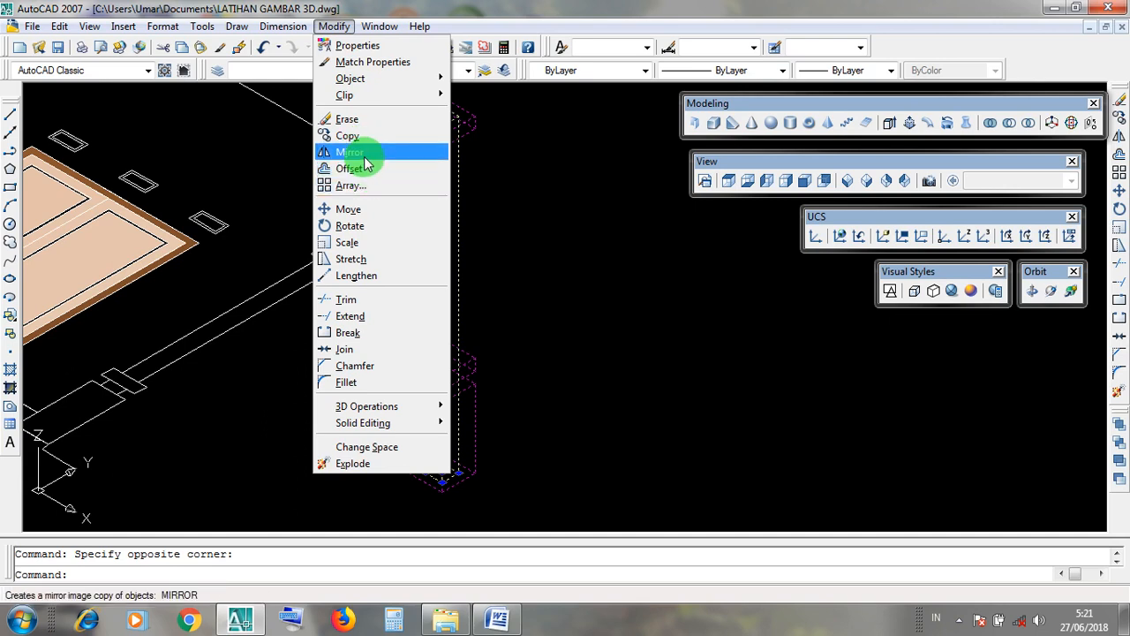
click(382, 209)
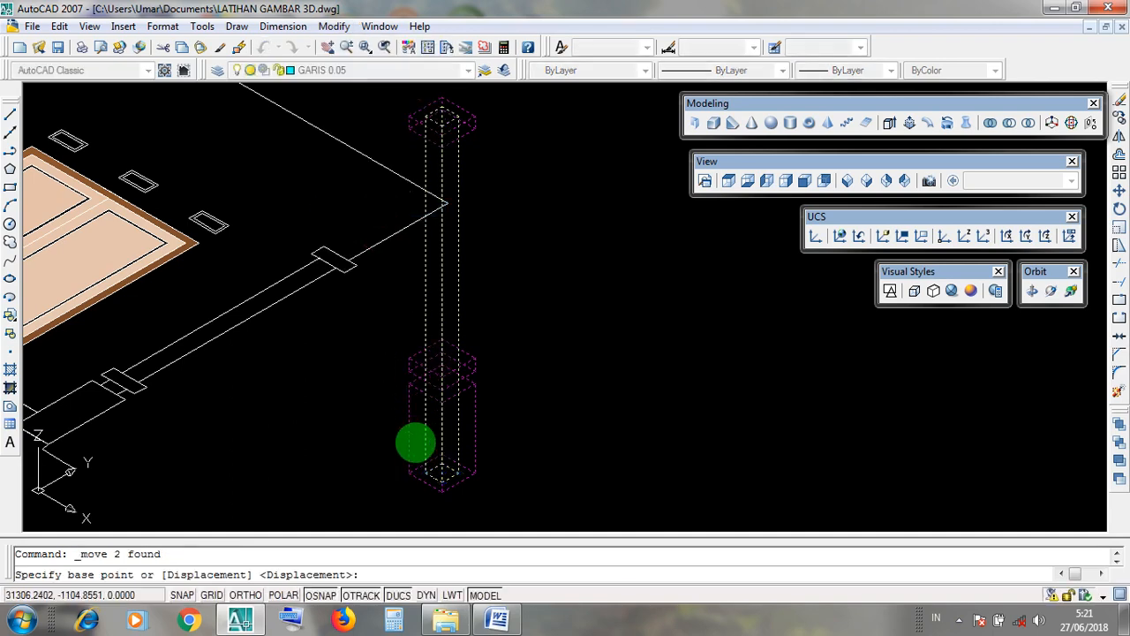
scroll(416, 442, up, 5)
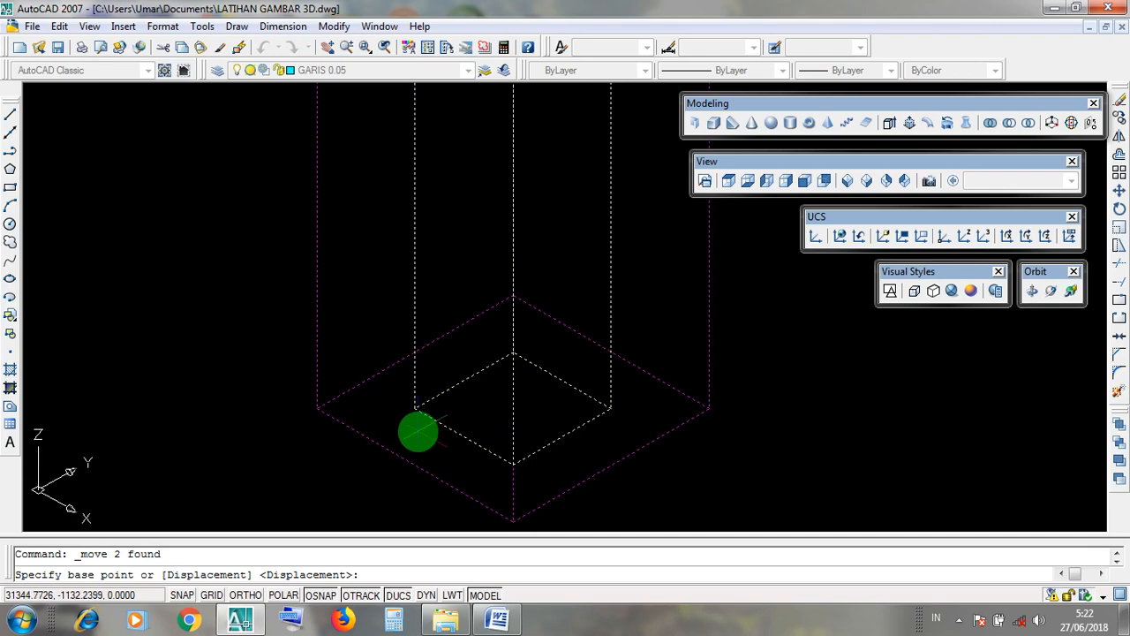
scroll(416, 430, down, 4)
scroll(418, 432, up, 6)
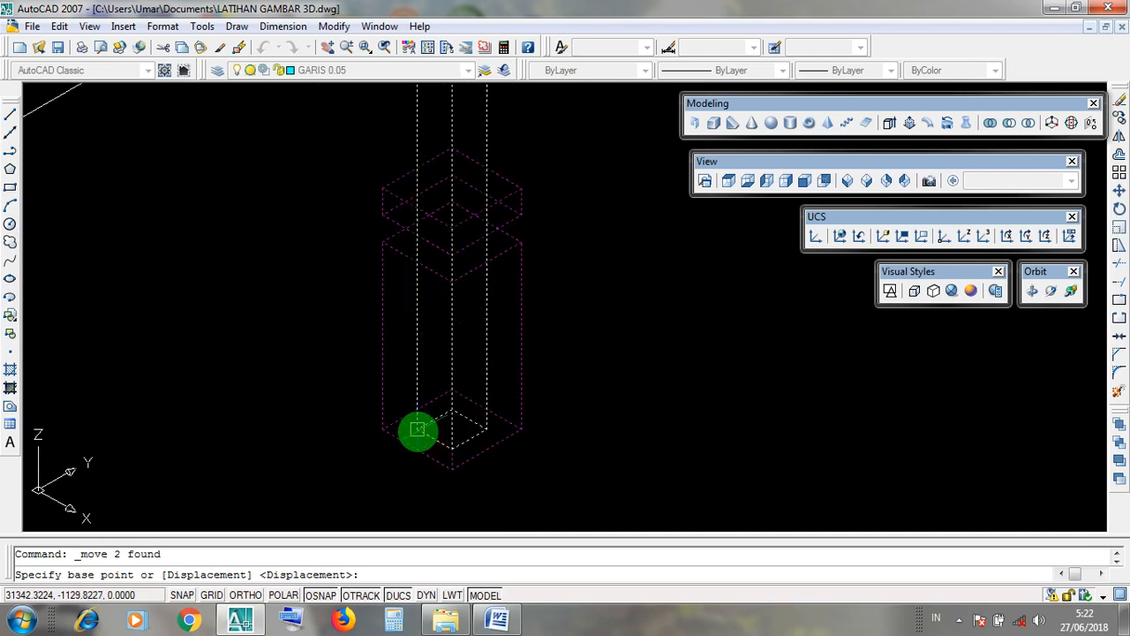
scroll(407, 424, down, 2)
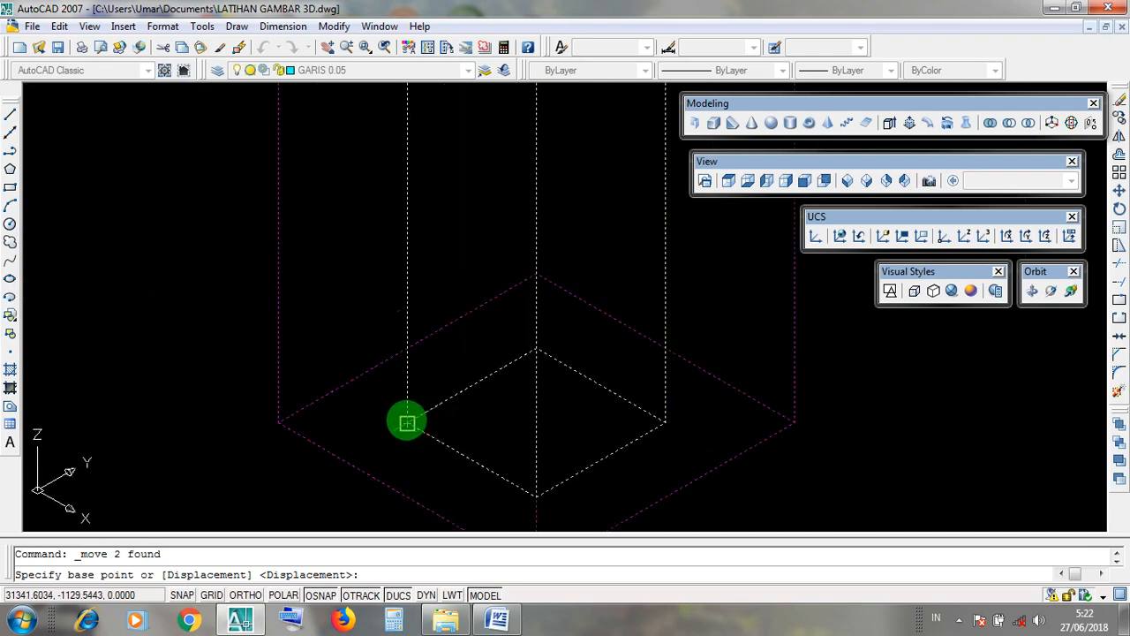
scroll(407, 423, down, 2)
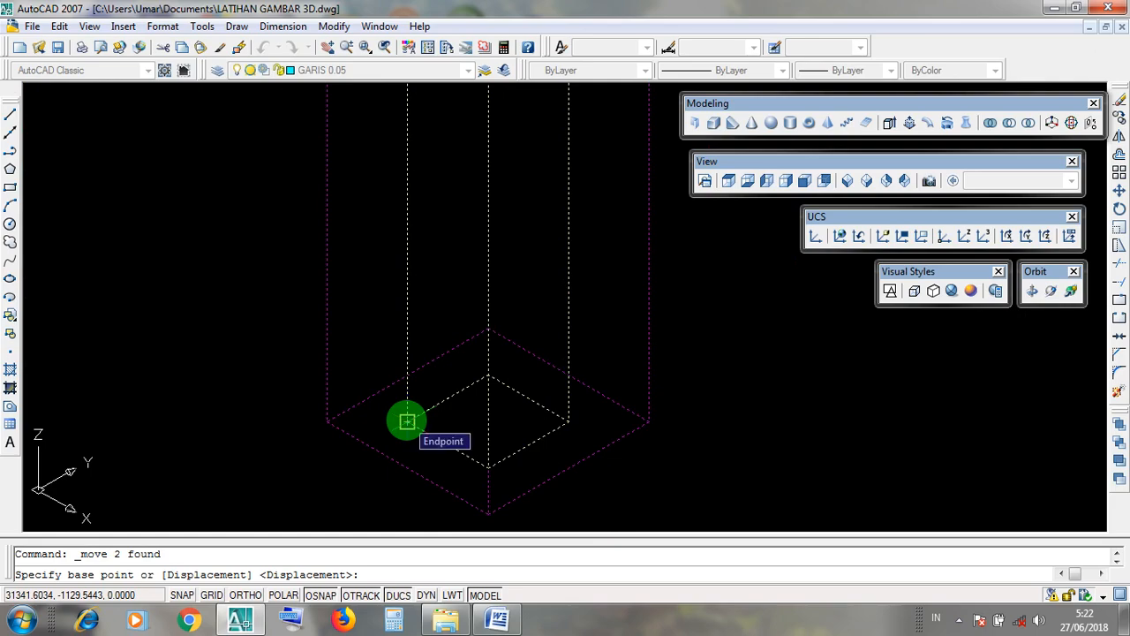
click(407, 421)
Place the moved column at the floor slab's lower corner, directly below the terrace's front column mark
scroll(416, 431, down, 5)
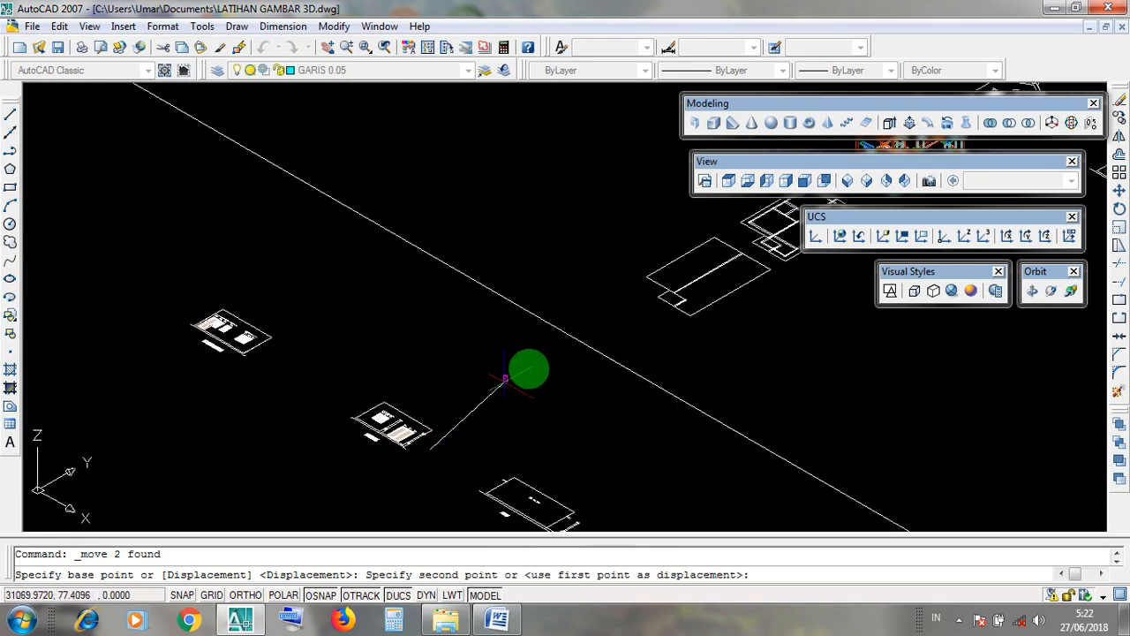
middle_drag(504, 377, 341, 504)
scroll(645, 321, up, 8)
scroll(546, 389, up, 2)
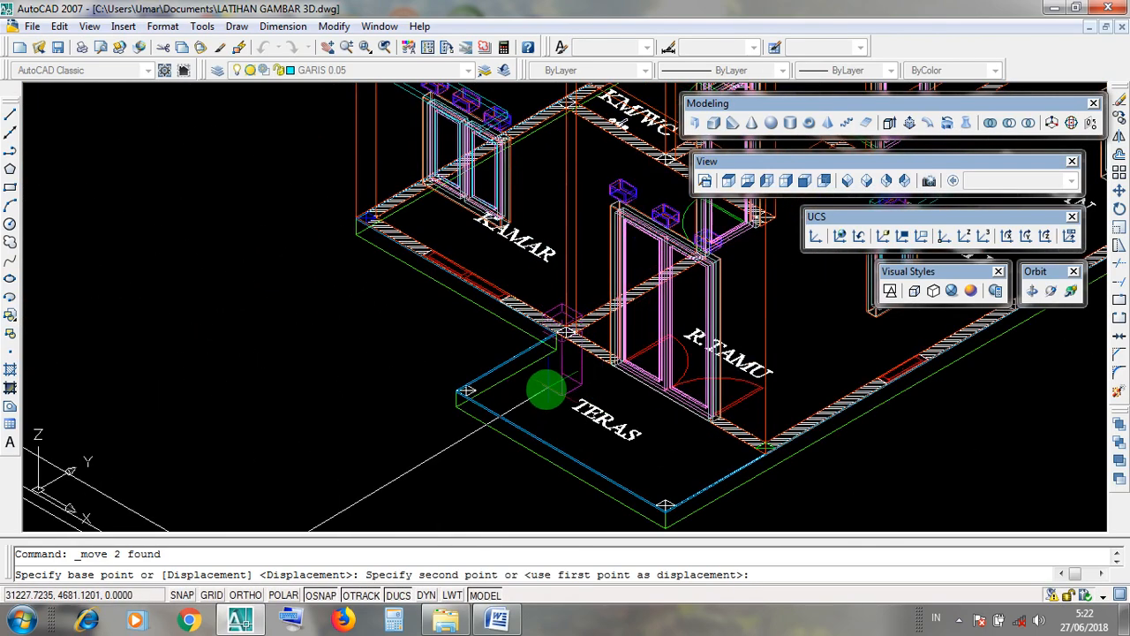
scroll(424, 397, up, 5)
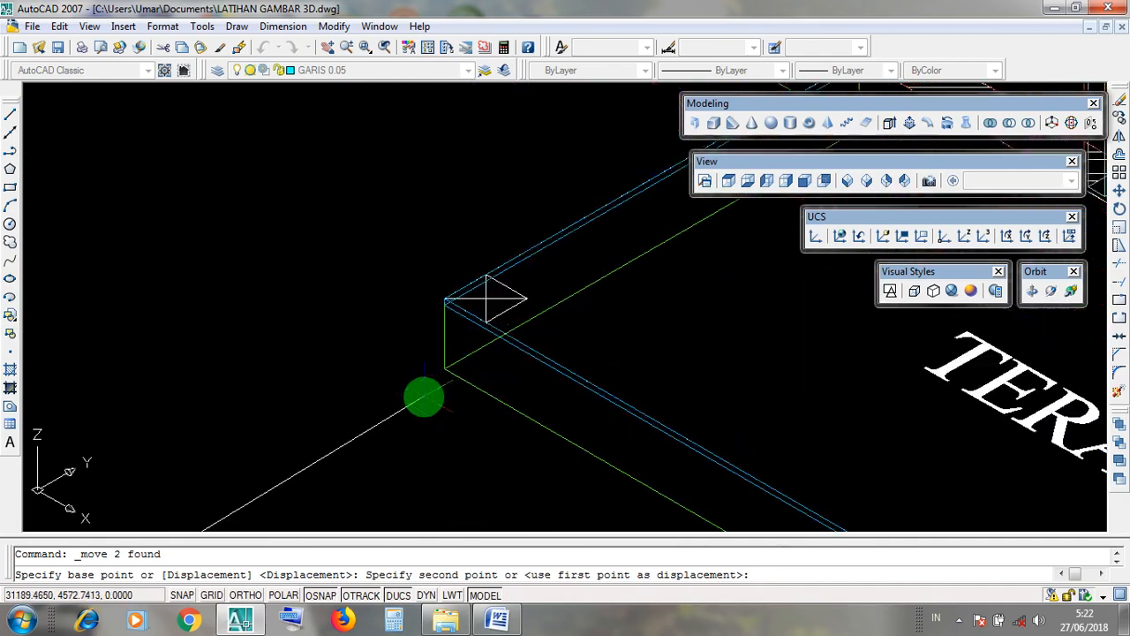
scroll(424, 397, up, 2)
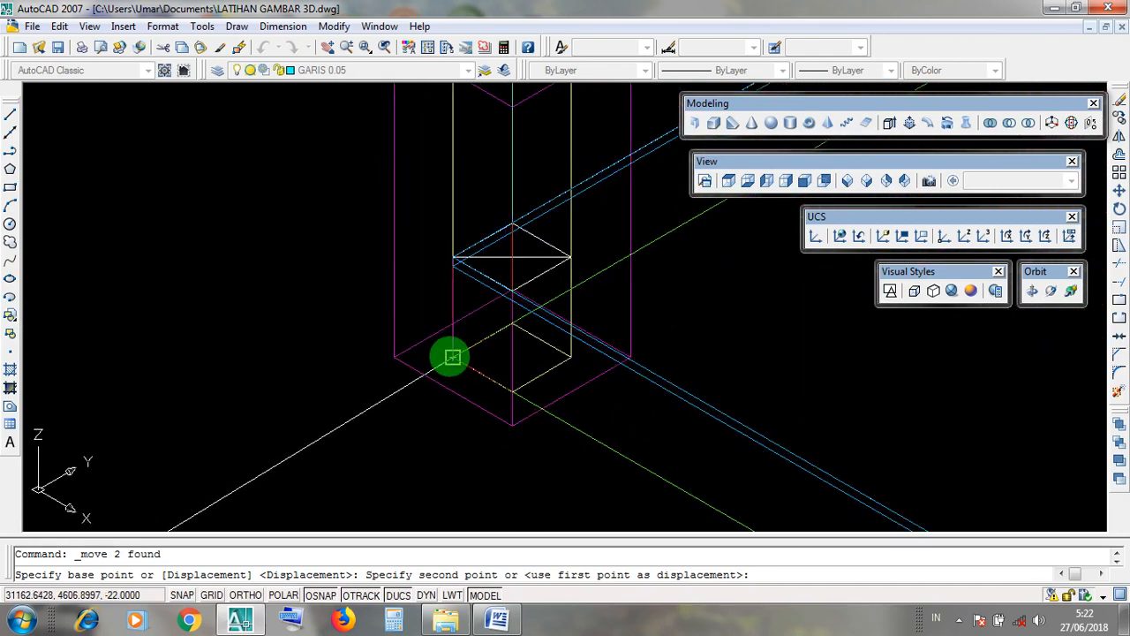
scroll(453, 357, down, 4)
scroll(415, 402, down, 3)
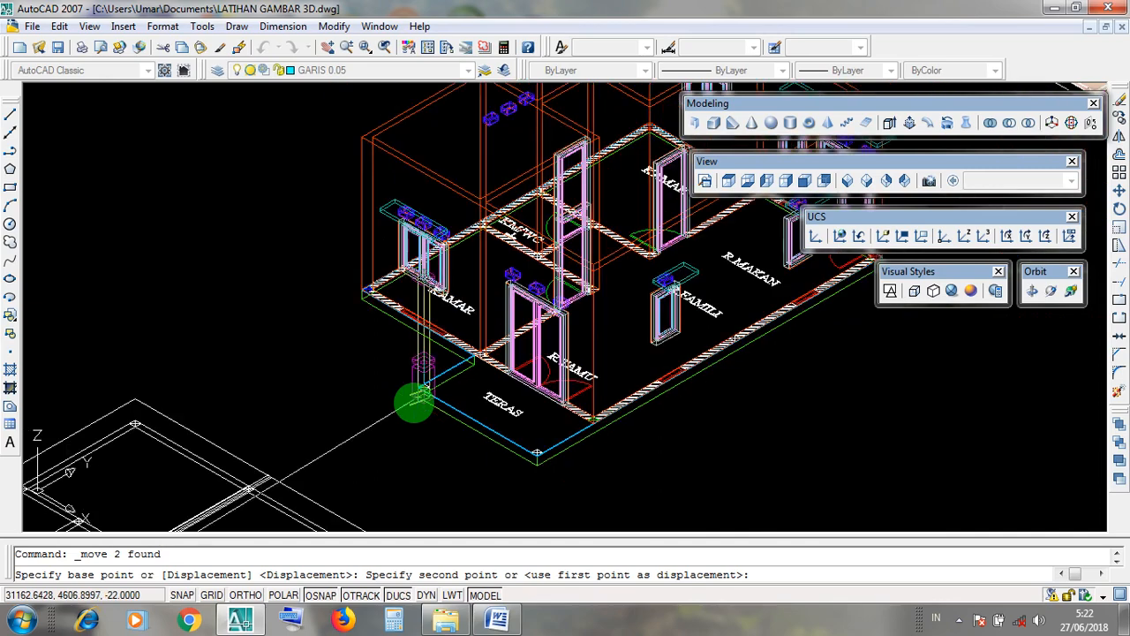
scroll(424, 389, up, 8)
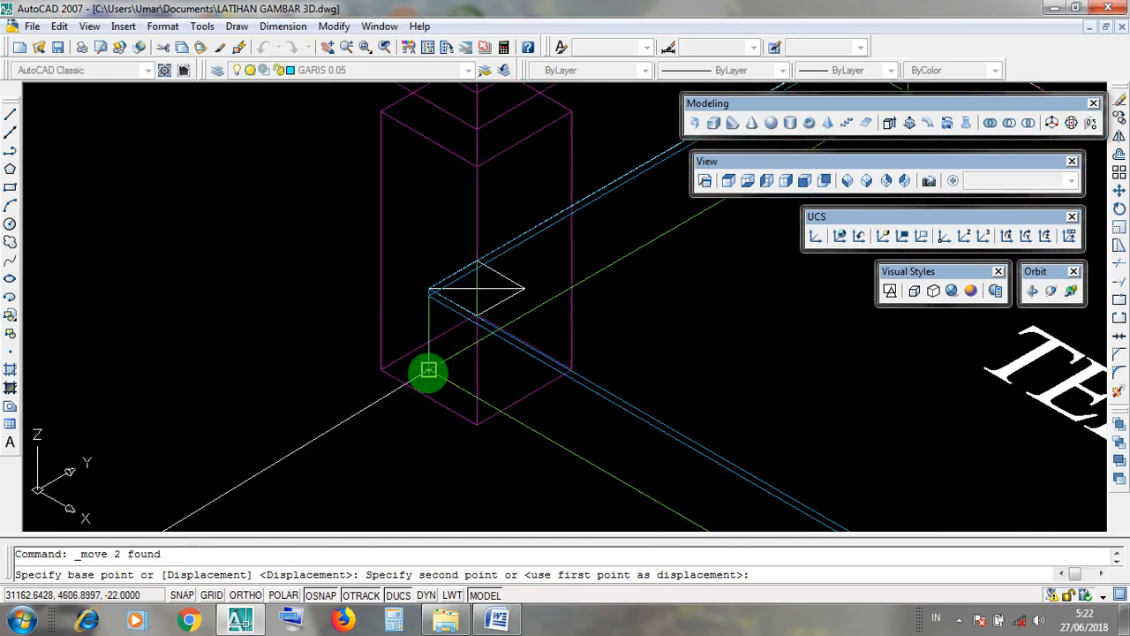
click(428, 376)
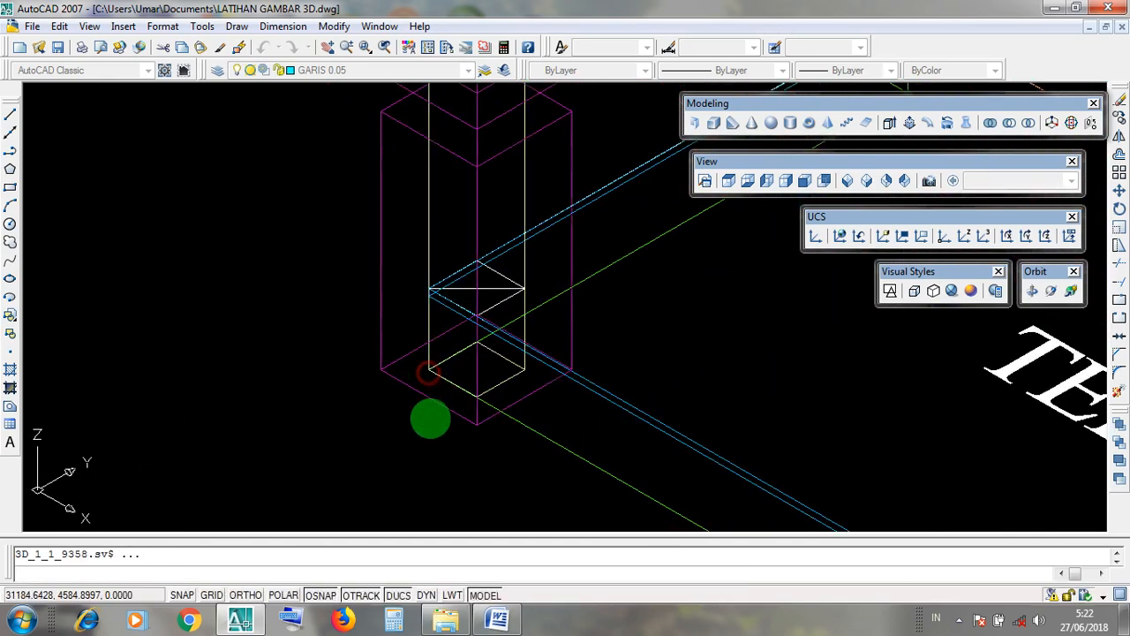
Examine the floor slab's lower corner below the other outer terrace column mark
scroll(429, 415, down, 3)
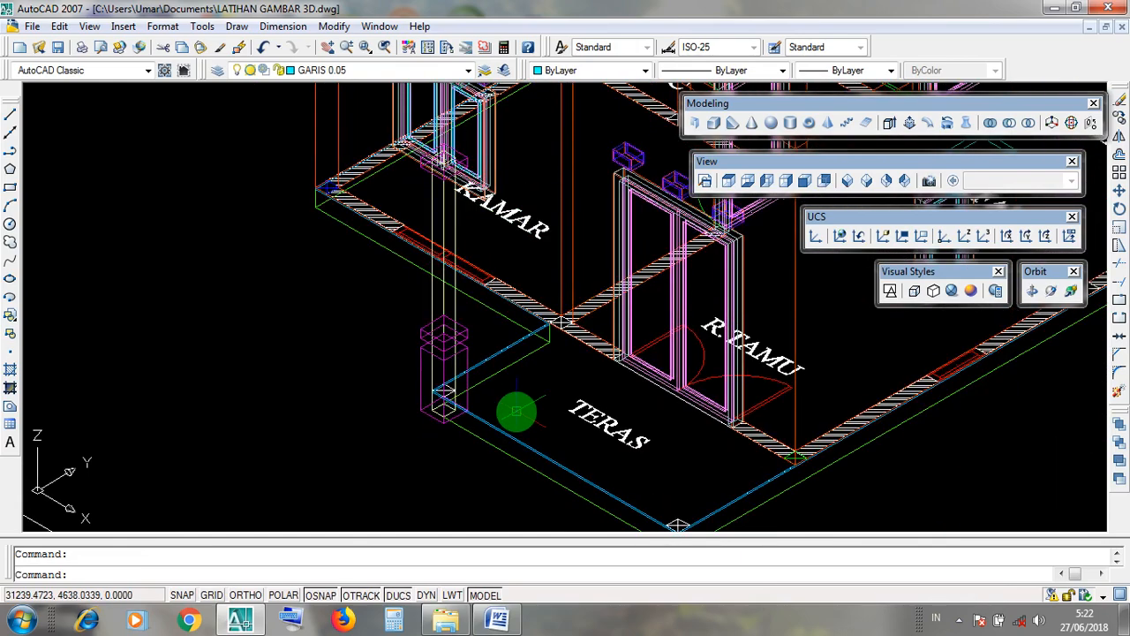
middle_drag(516, 404, 480, 383)
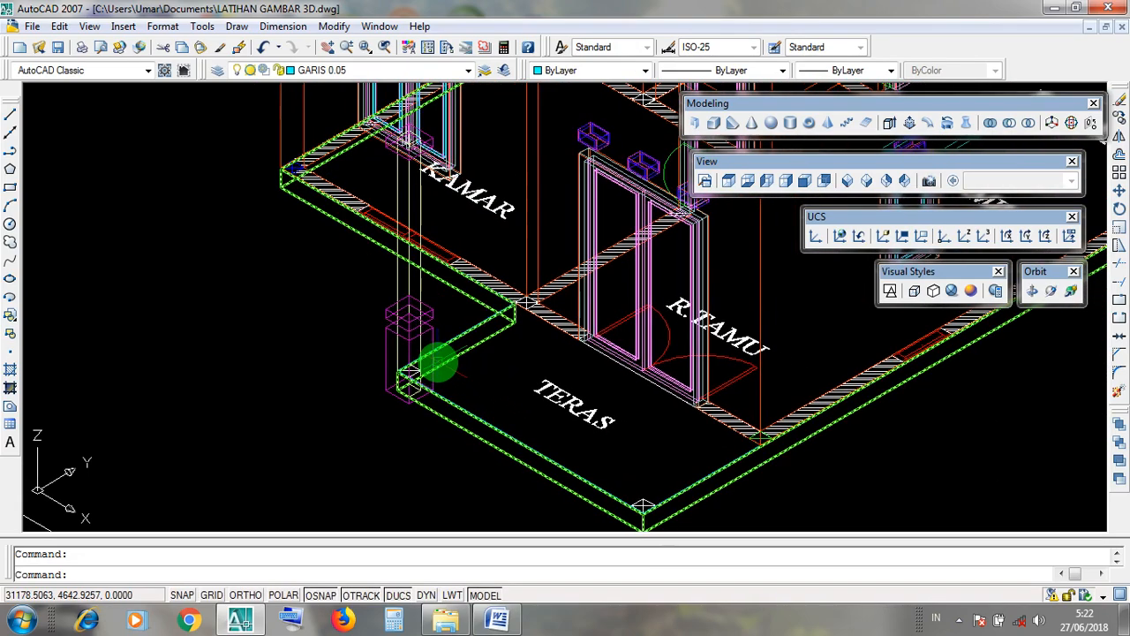
middle_drag(585, 472, 568, 432)
scroll(607, 444, up, 3)
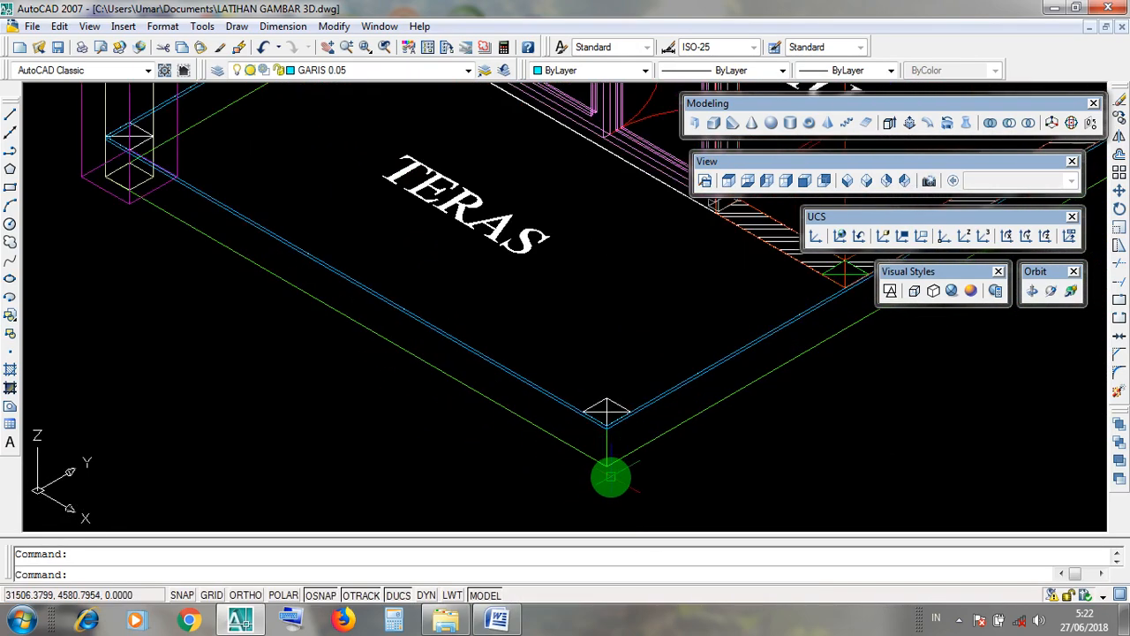
click(601, 454)
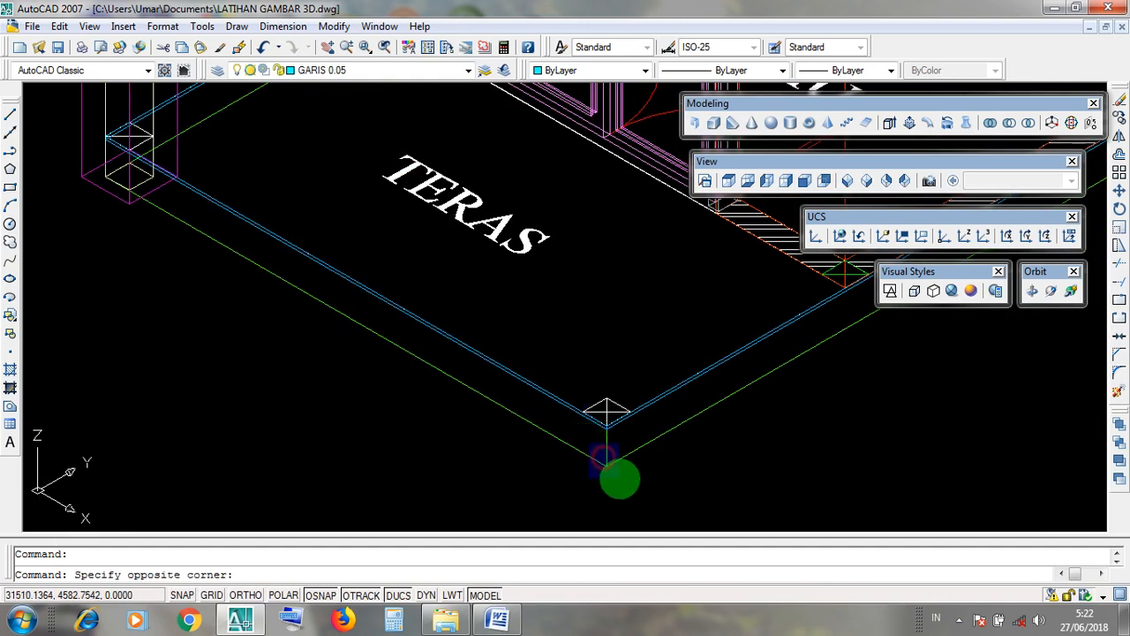
click(621, 481)
click(598, 446)
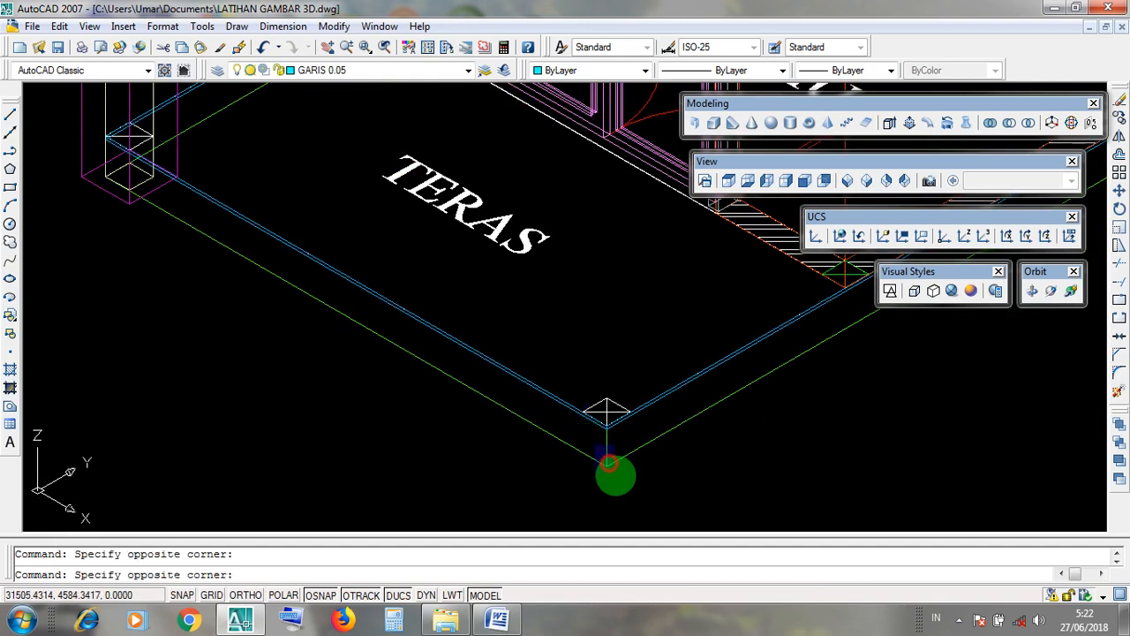
click(616, 478)
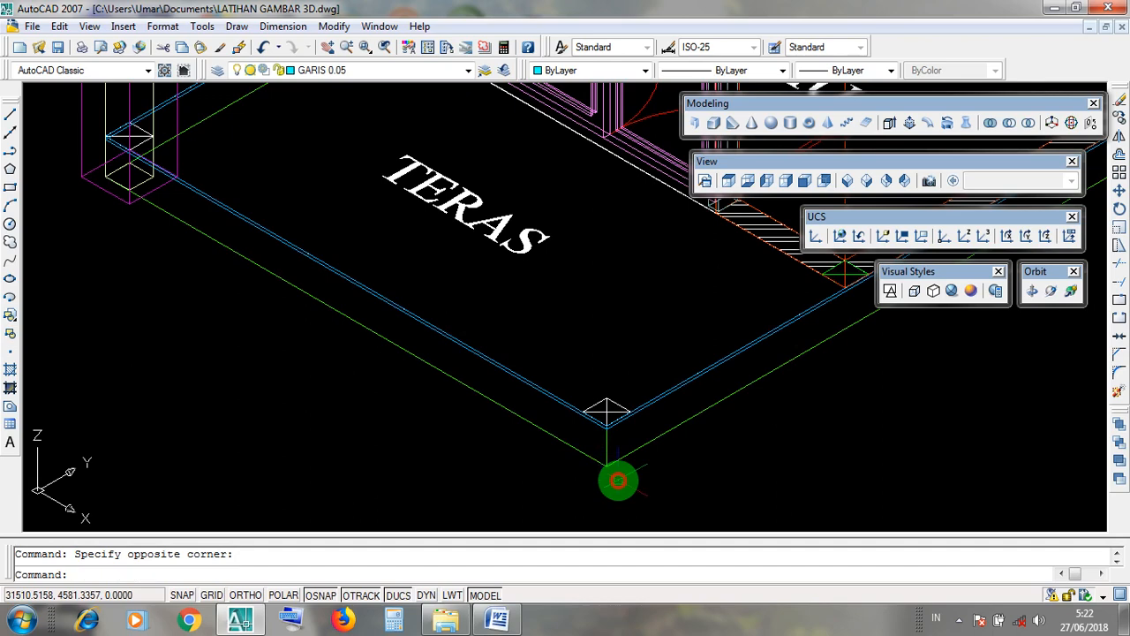
Inspect the placed column's shaft, base trim and top trim by selecting them, and clear the selection
scroll(618, 480, down, 3)
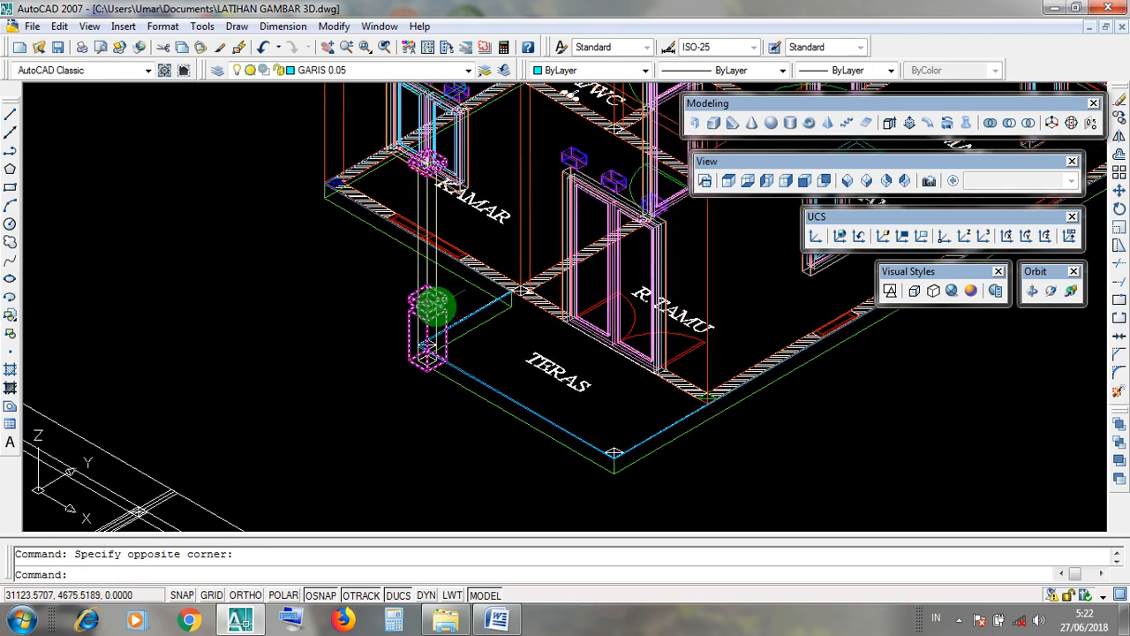
scroll(433, 305, up, 5)
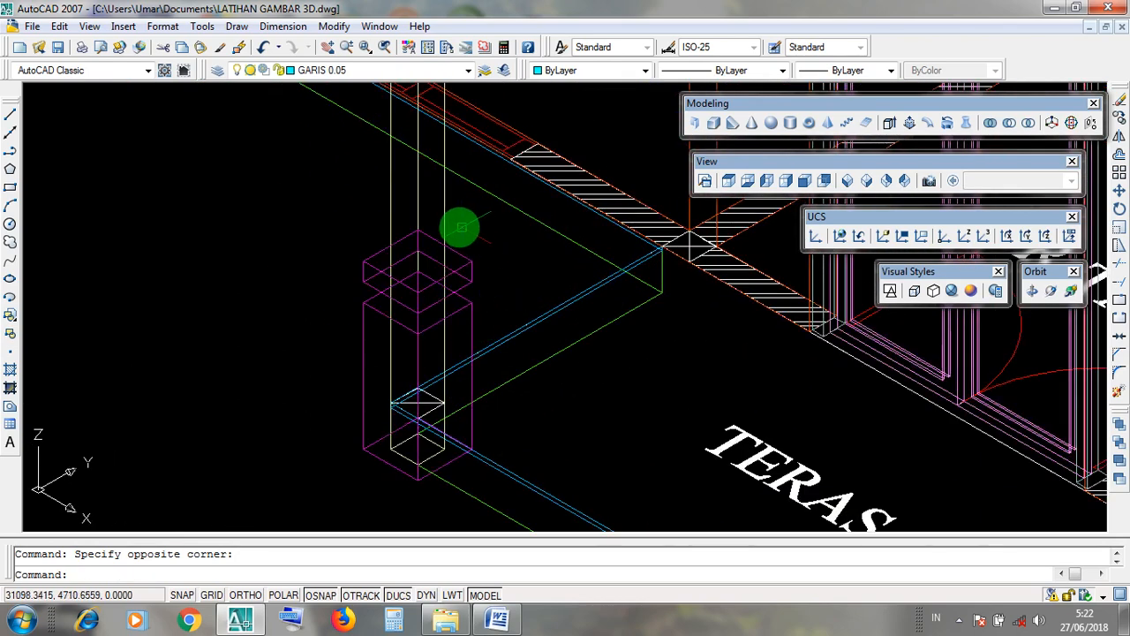
click(450, 231)
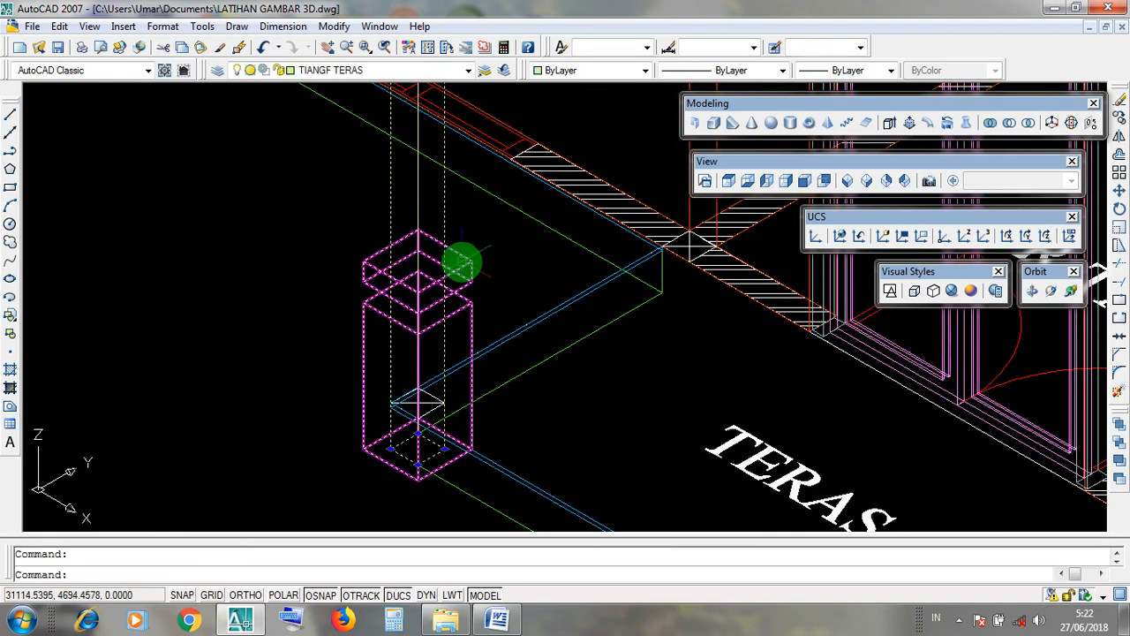
click(462, 262)
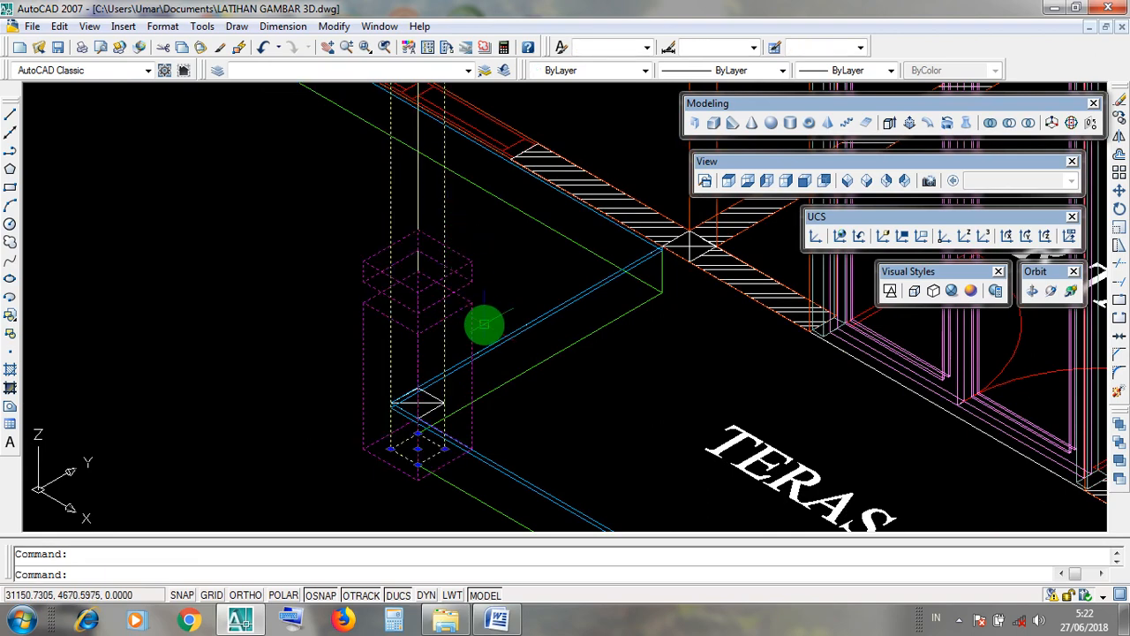
key(Escape)
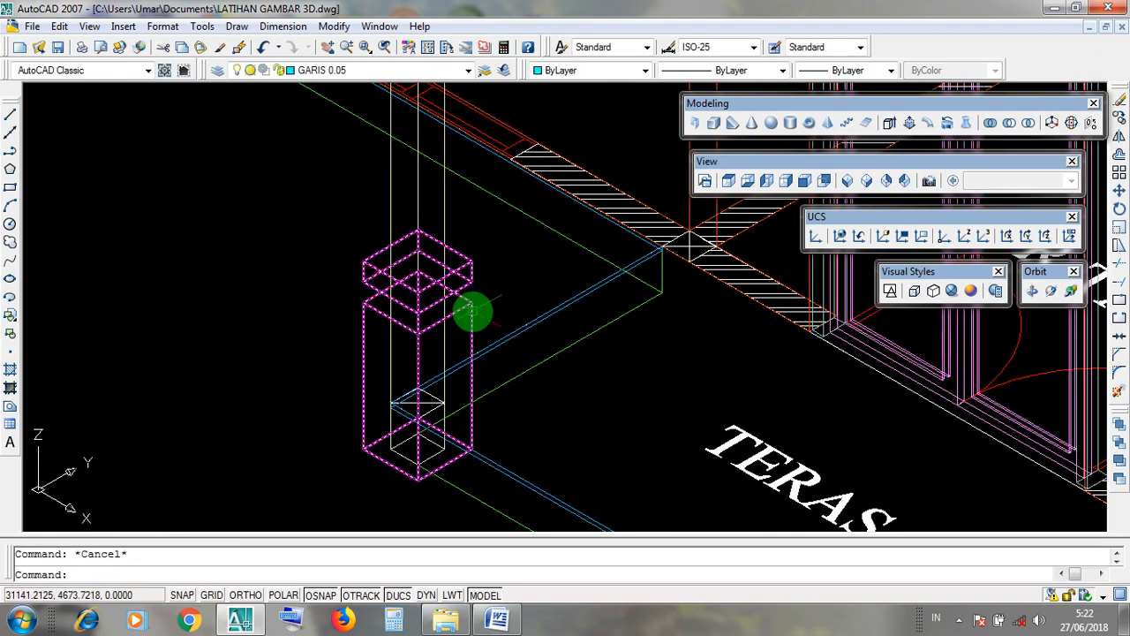
click(473, 310)
scroll(481, 328, down, 5)
scroll(468, 176, up, 7)
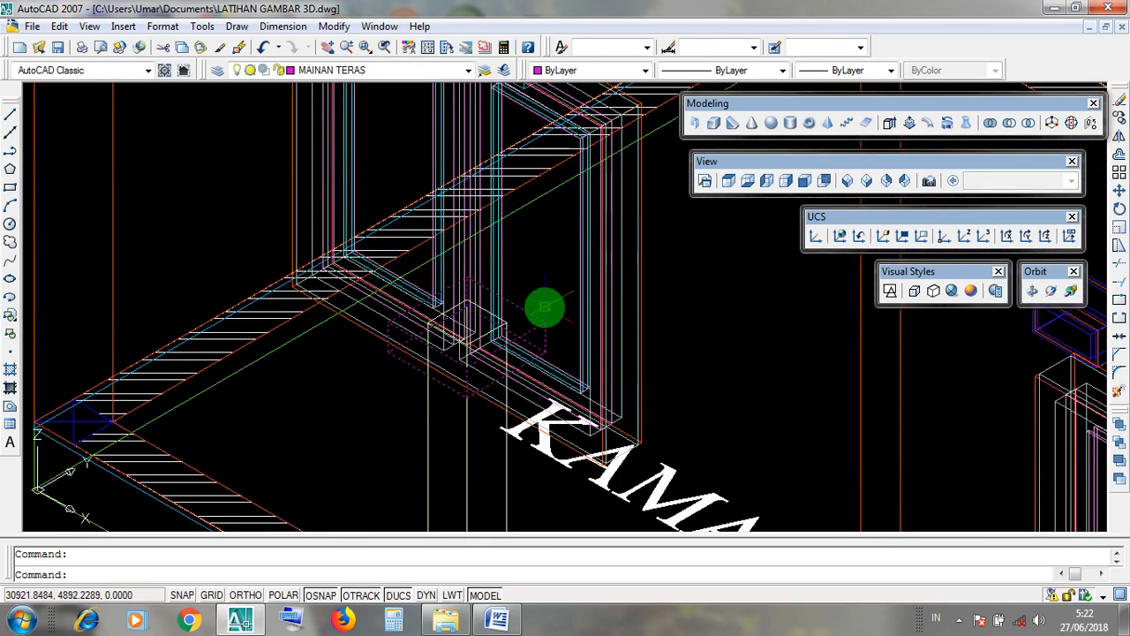
scroll(545, 307, down, 6)
key(Escape)
middle_drag(639, 348, 452, 282)
scroll(454, 285, down, 2)
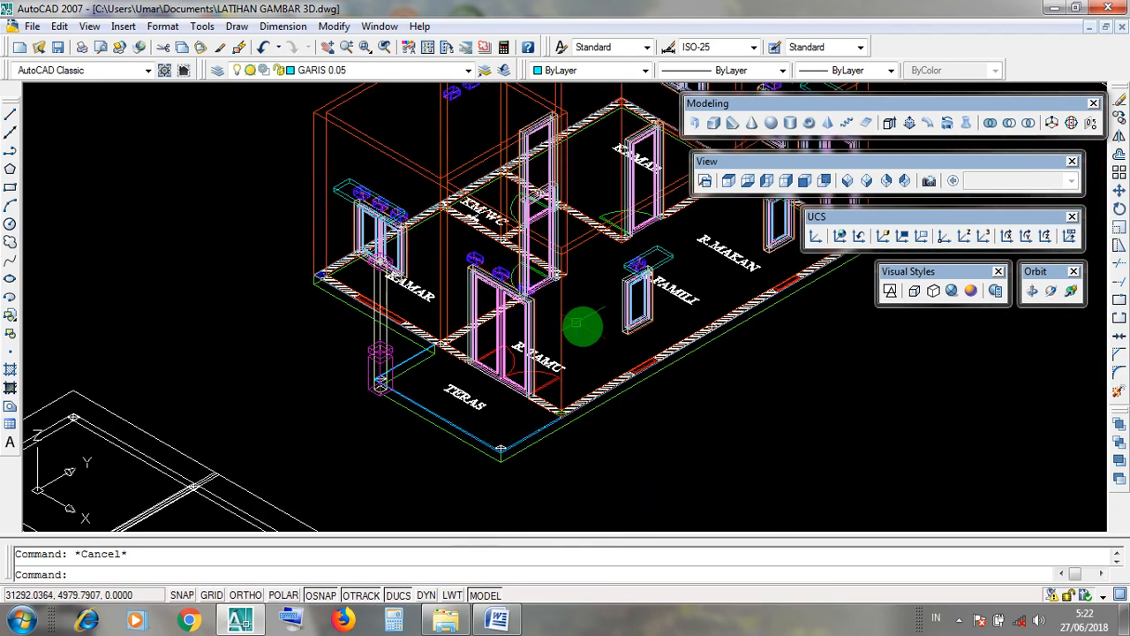
middle_drag(583, 326, 454, 406)
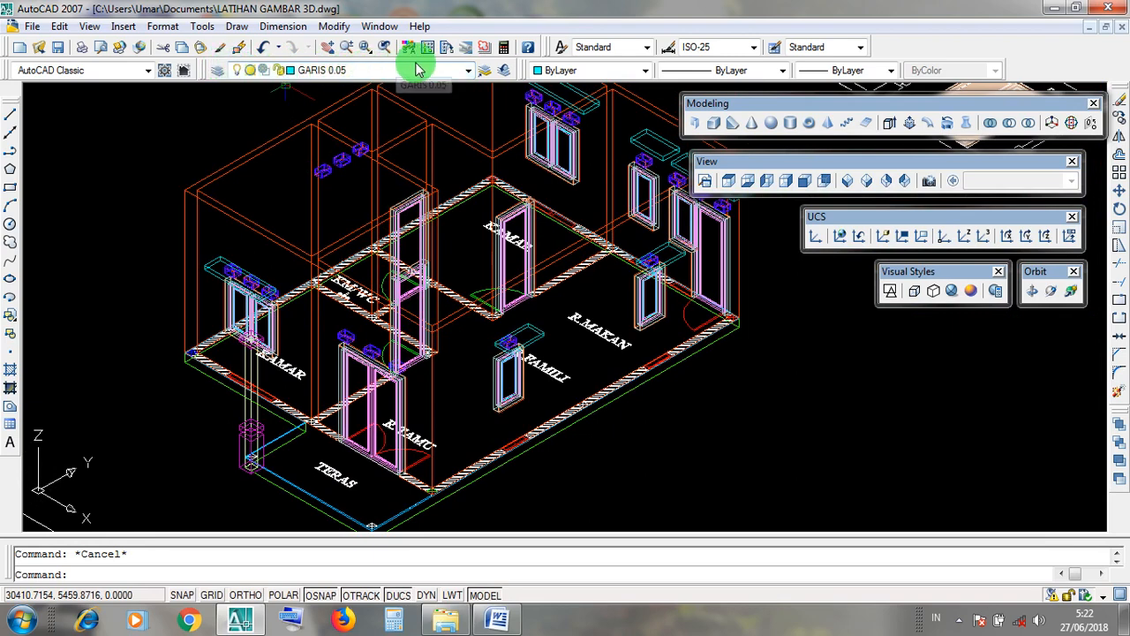
Turn off the layers 0, DINDING 1, DUAN P.J, KACA, KUSEN P.J and LUBANG ANGIN
click(469, 70)
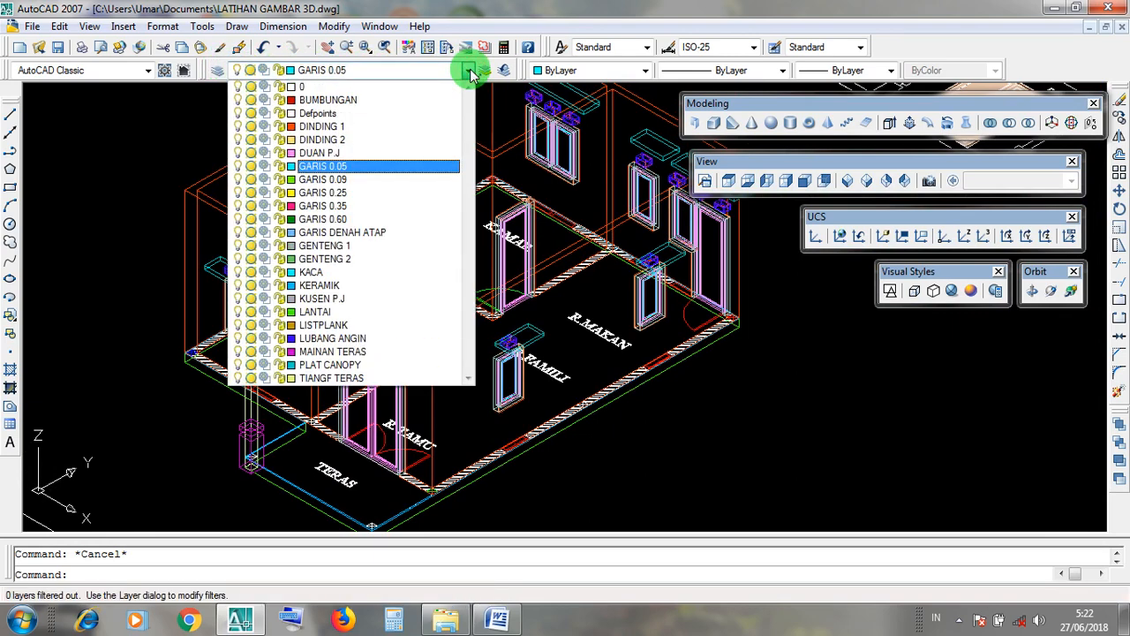
click(469, 71)
click(469, 71)
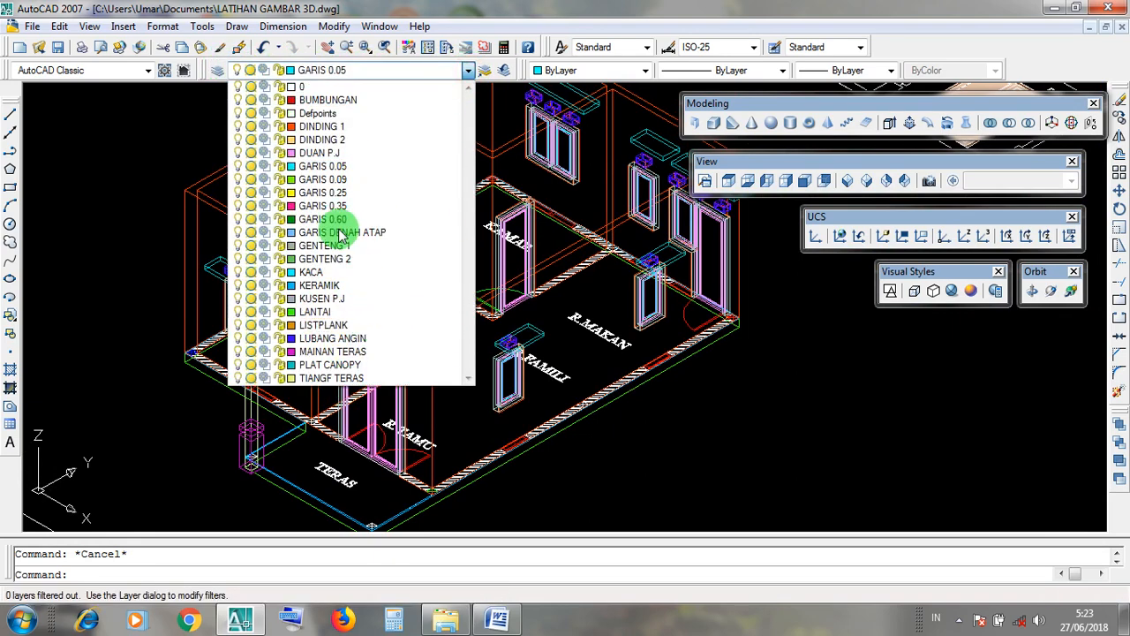
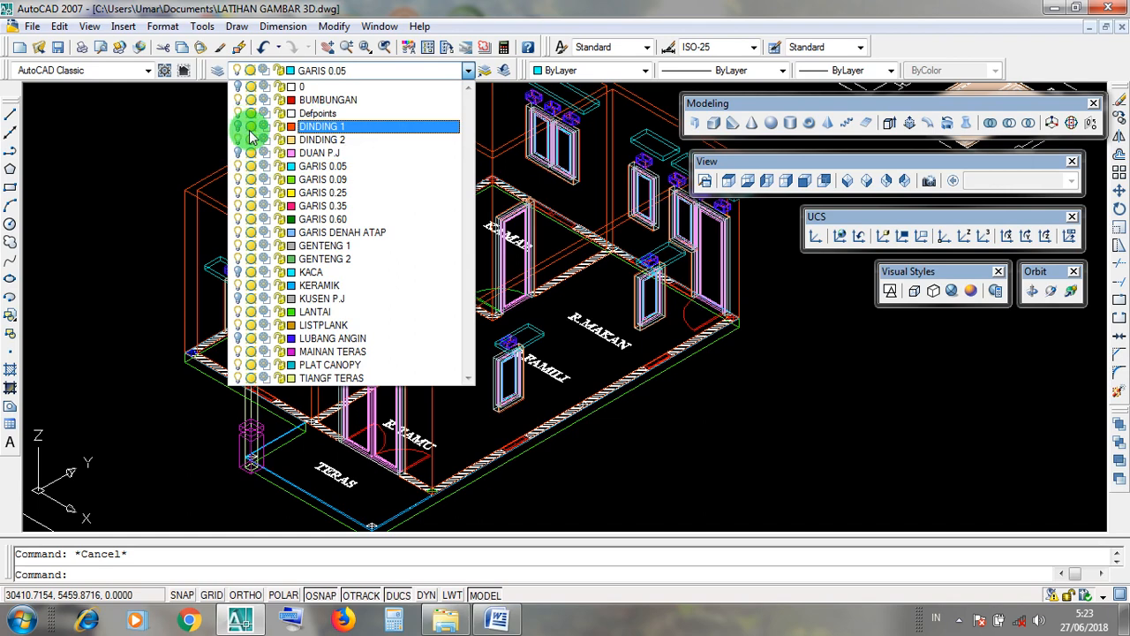
click(758, 465)
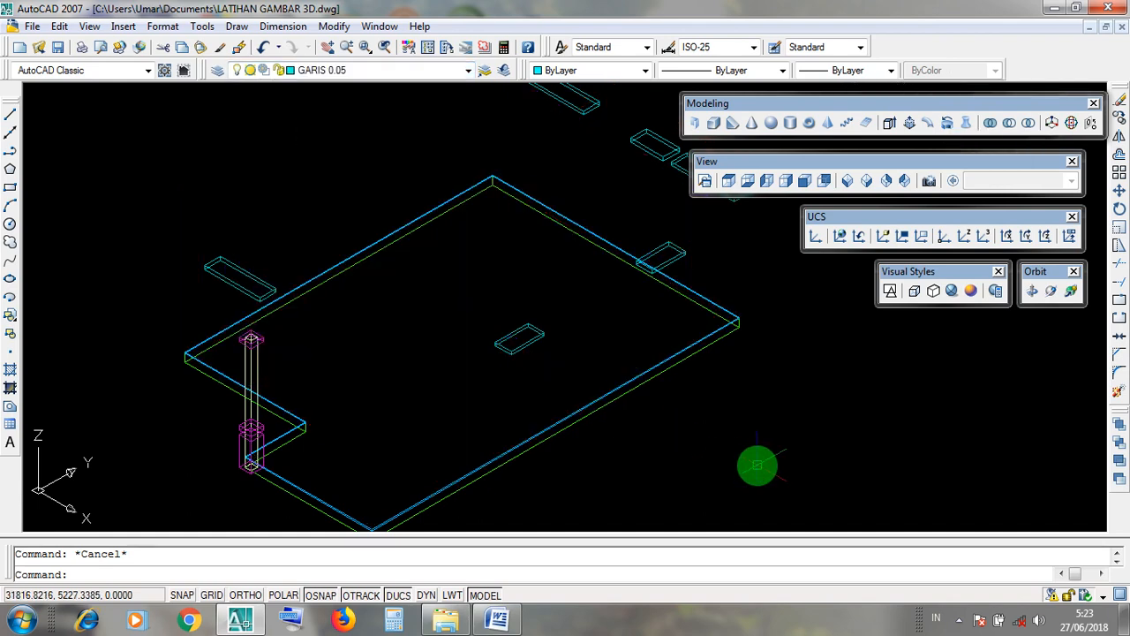
Turn off the PLAT CANOPY layer to hide the canopy plates around the floor slab
middle_drag(623, 282, 561, 355)
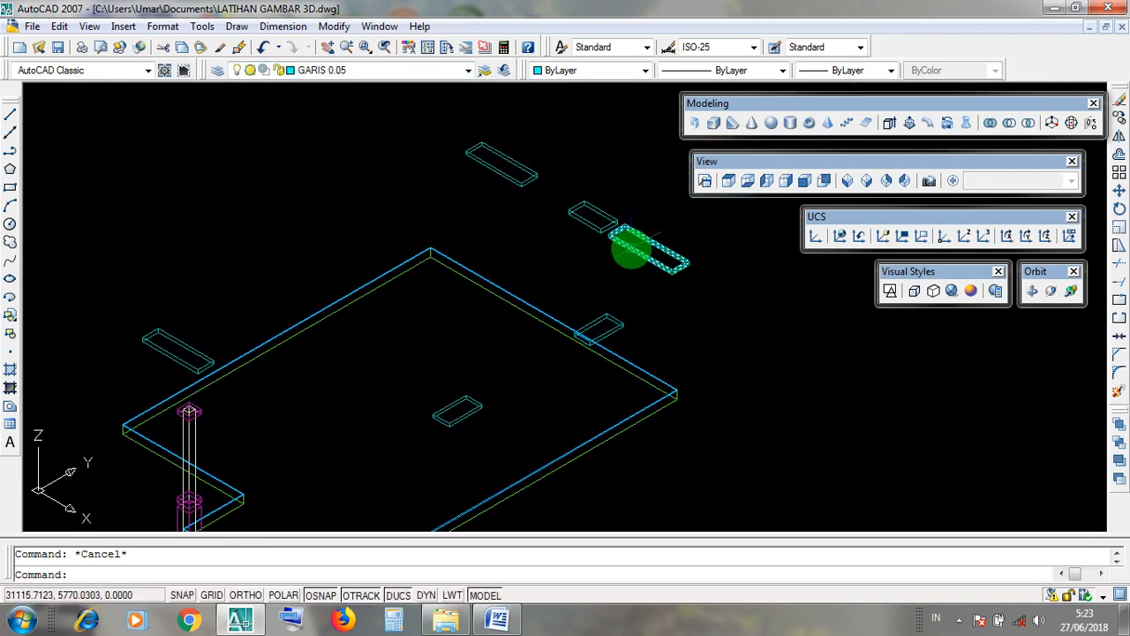
click(628, 247)
key(Escape)
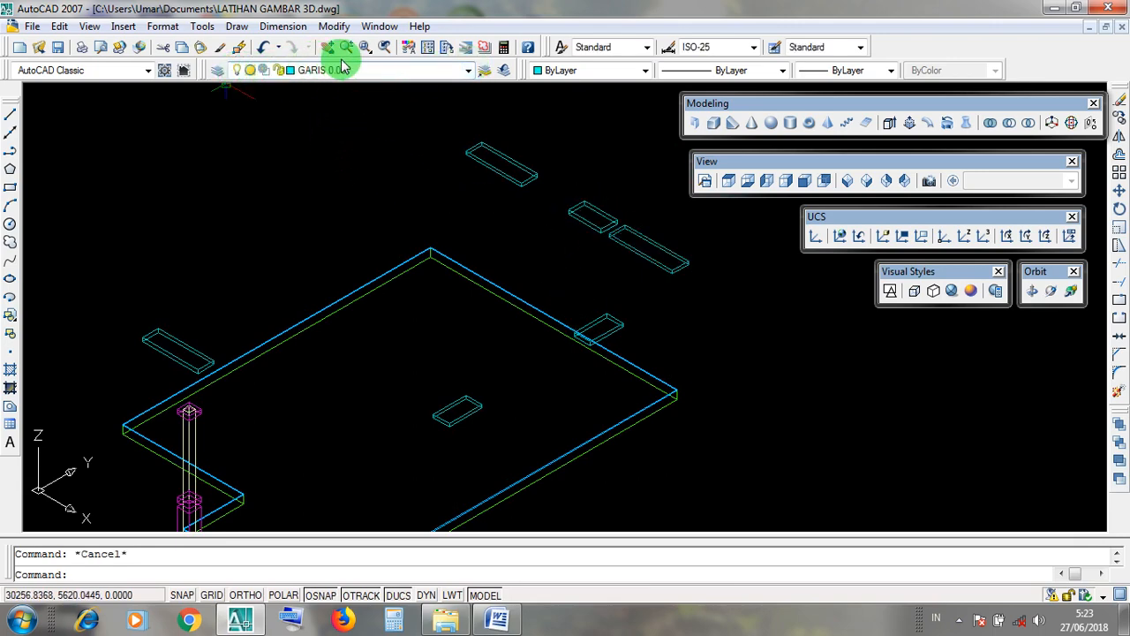
click(467, 70)
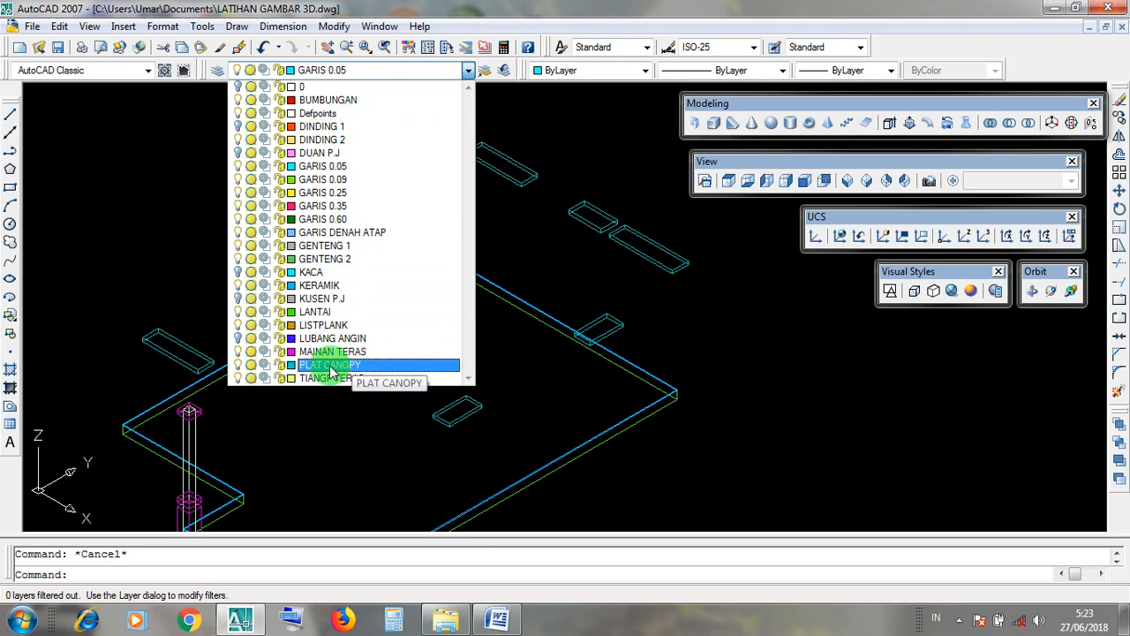
click(239, 369)
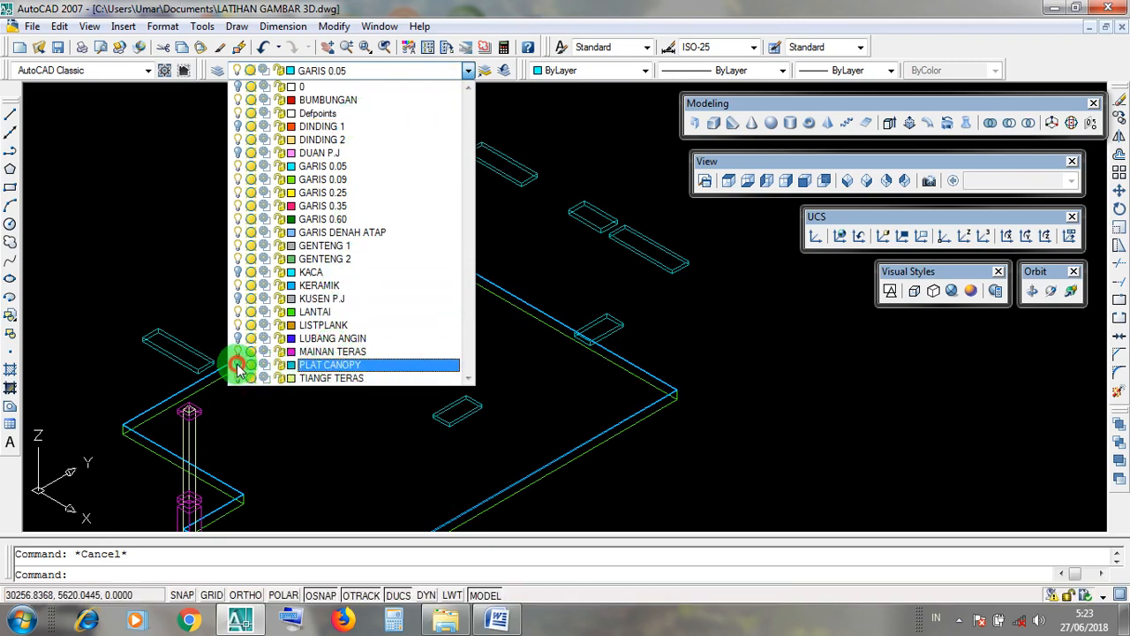
click(737, 447)
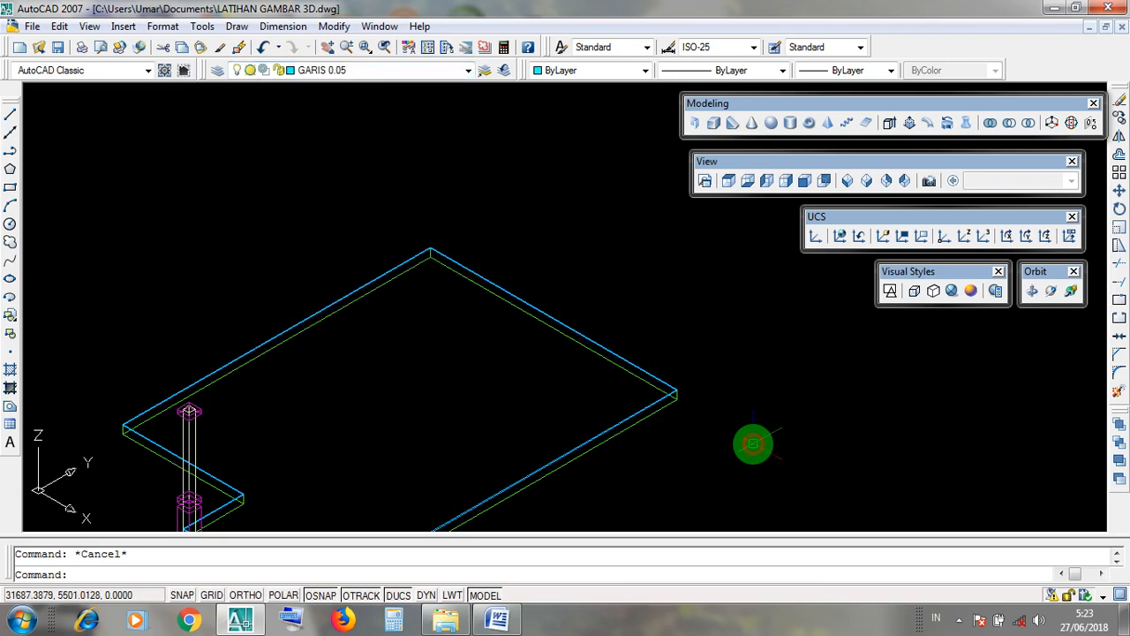
Examine the isolated column and floor slab, and review the layer list
scroll(527, 265, down, 2)
scroll(252, 415, up, 5)
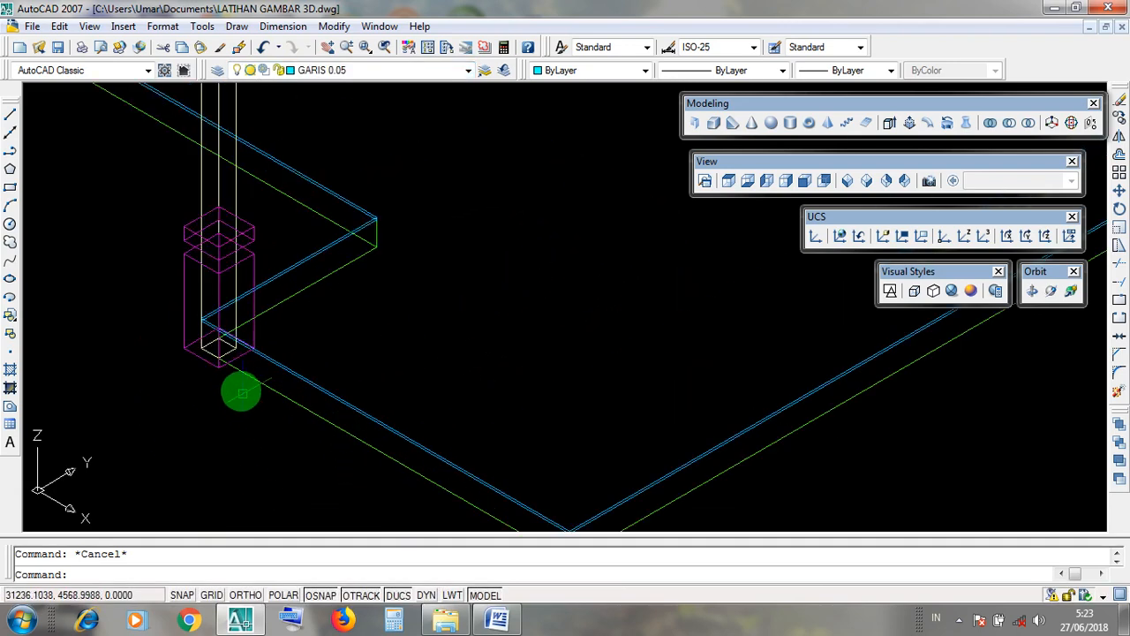
scroll(414, 418, down, 4)
scroll(415, 421, up, 1)
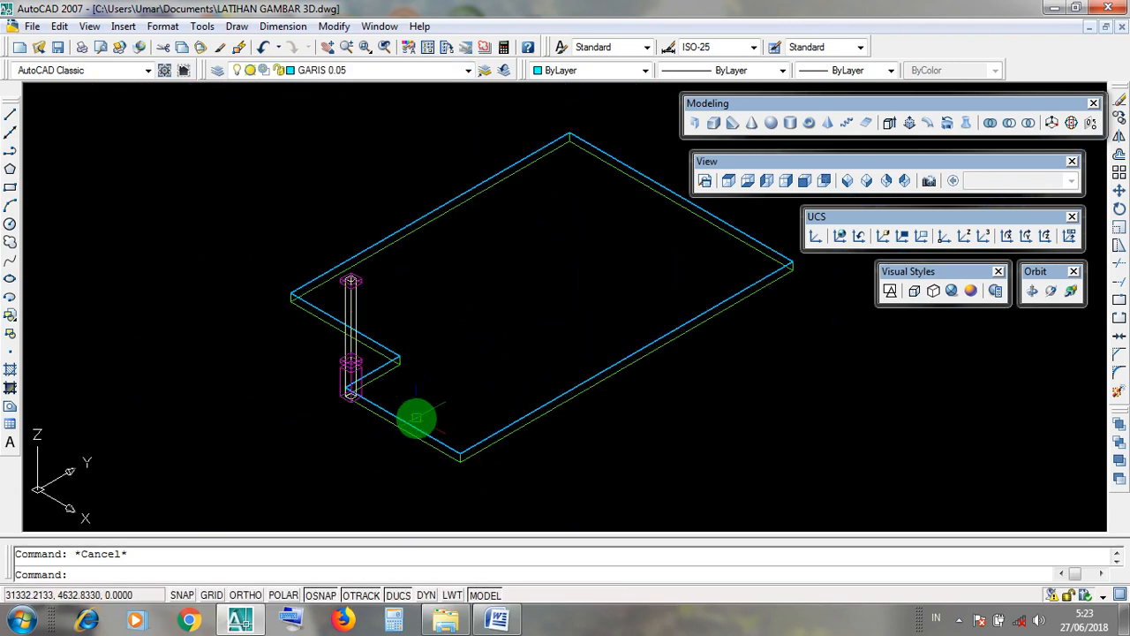
scroll(328, 295, up, 3)
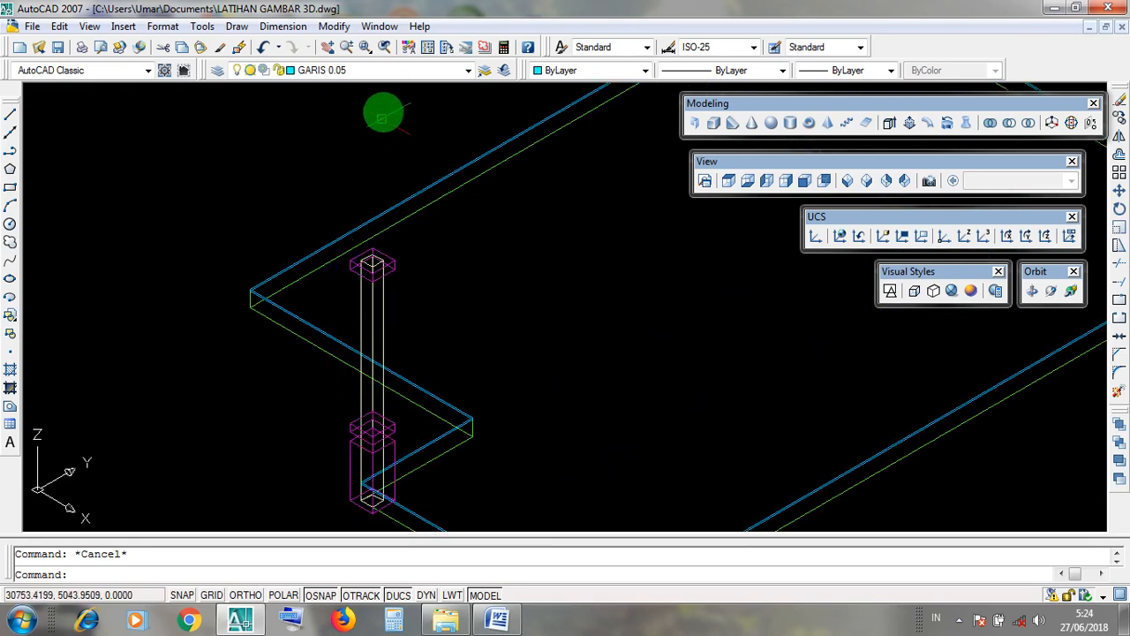
click(393, 71)
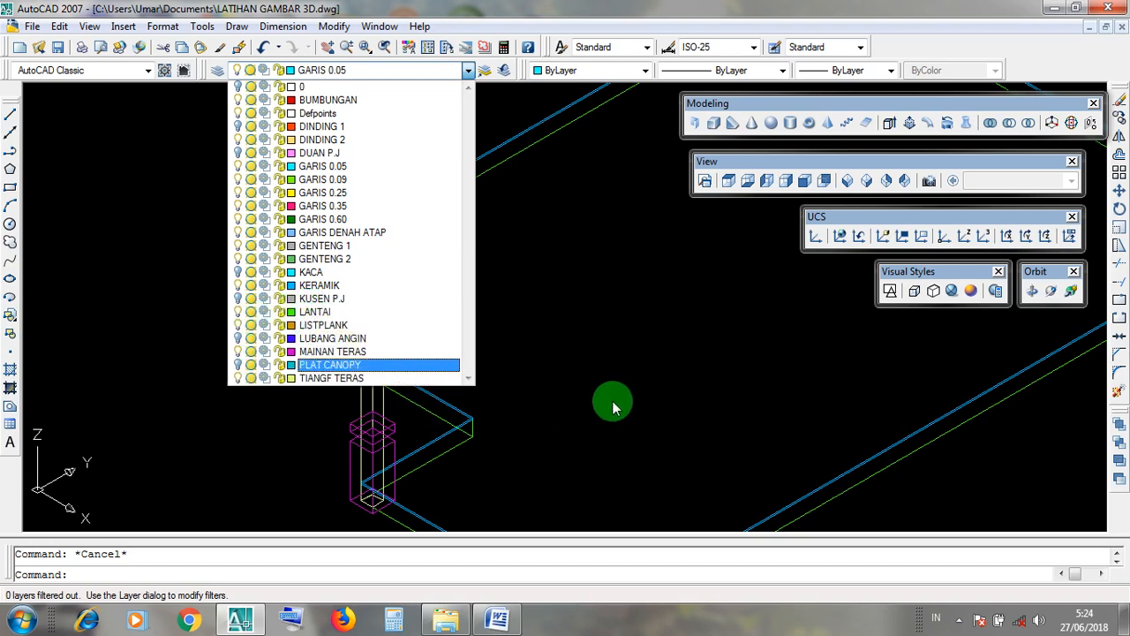
click(556, 399)
middle_drag(588, 435, 600, 380)
Select the column shaft and examine its base against the floor slab's inner corner
click(382, 256)
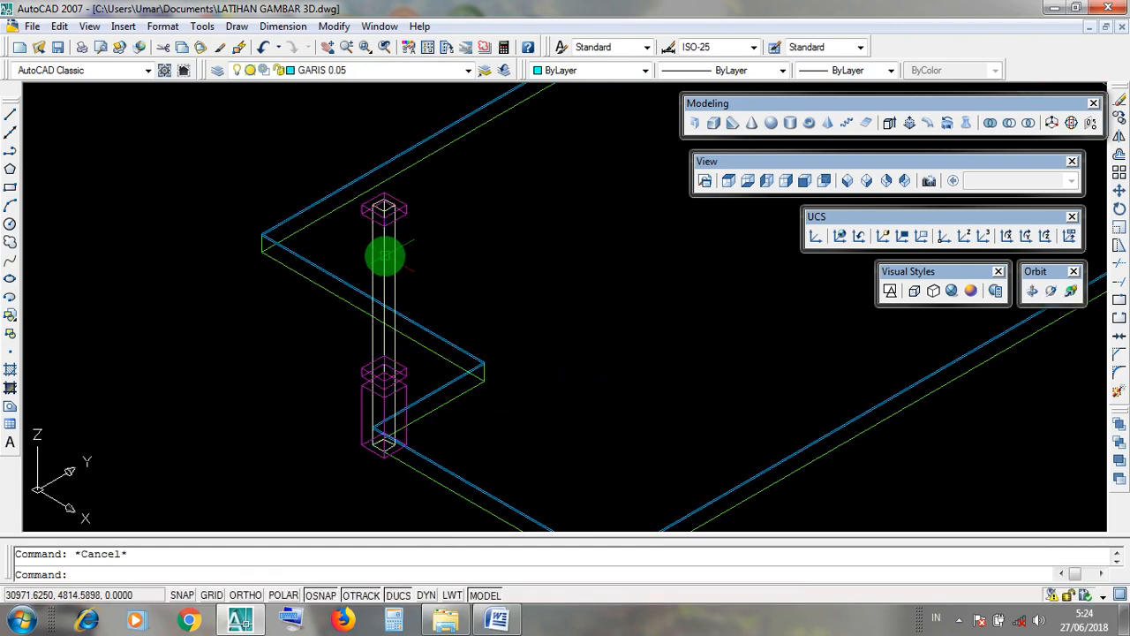
click(384, 256)
scroll(398, 446, up, 4)
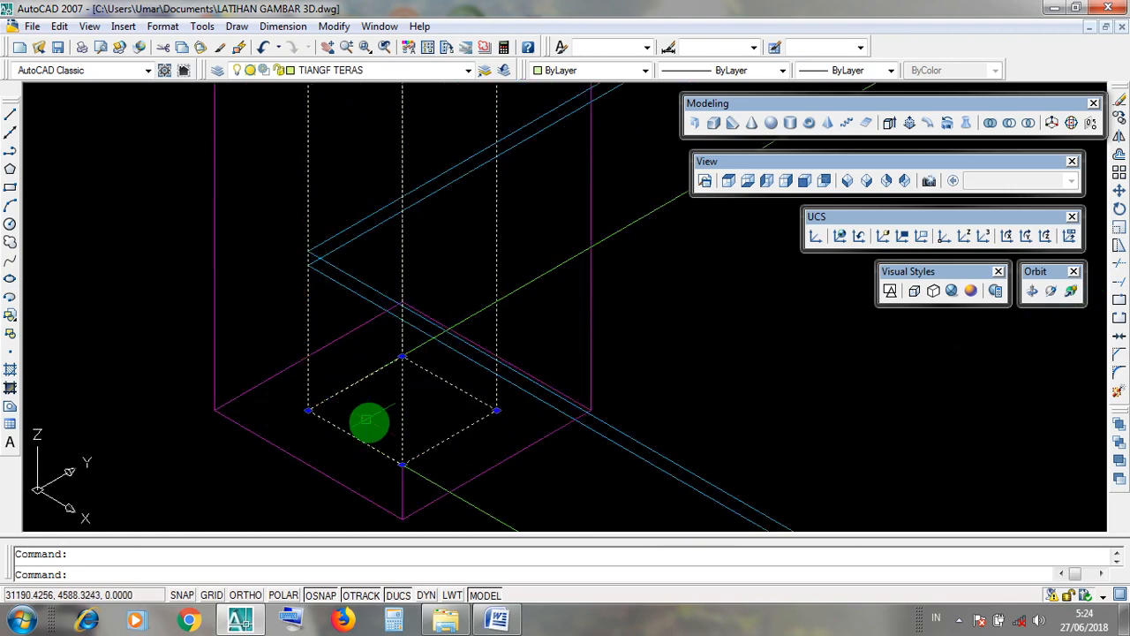
scroll(378, 431, down, 5)
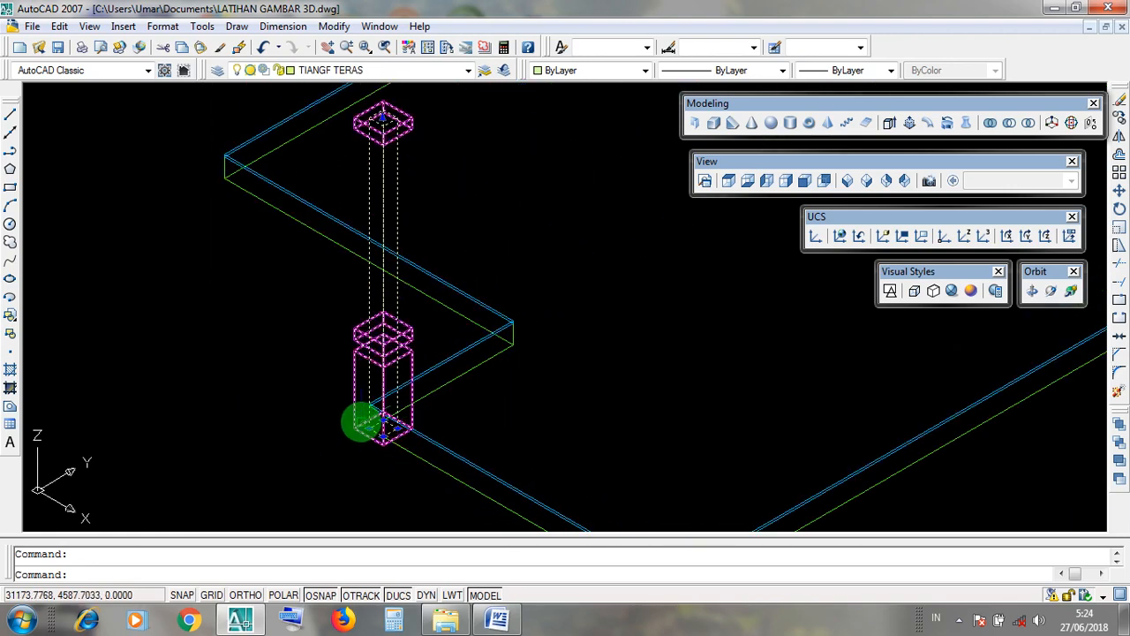
click(337, 413)
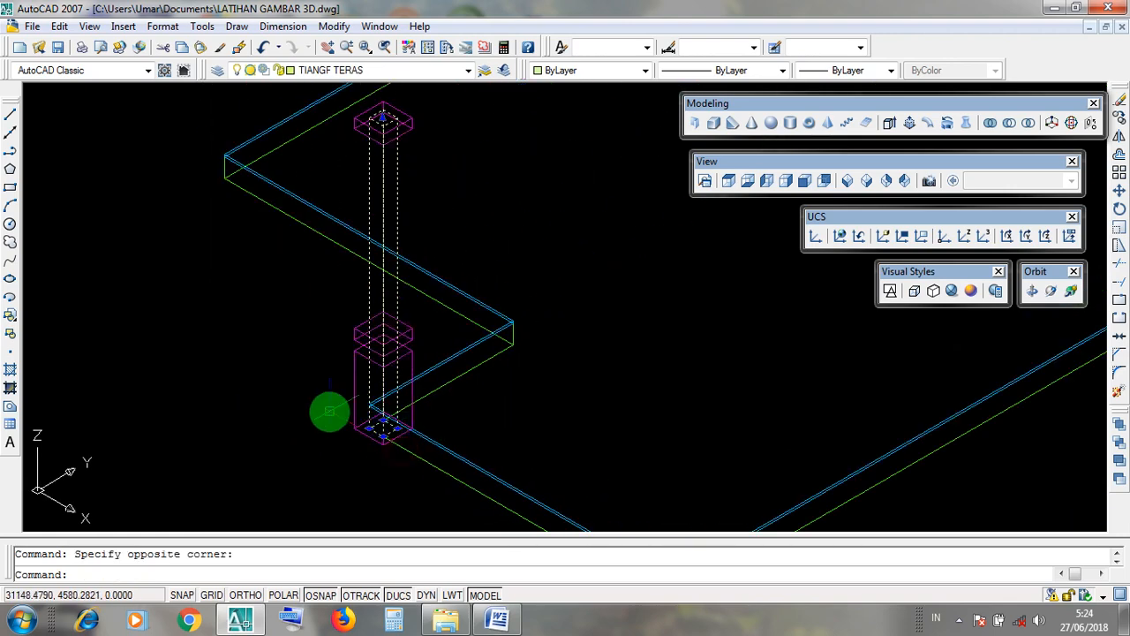
click(334, 414)
click(419, 446)
scroll(388, 424, up, 5)
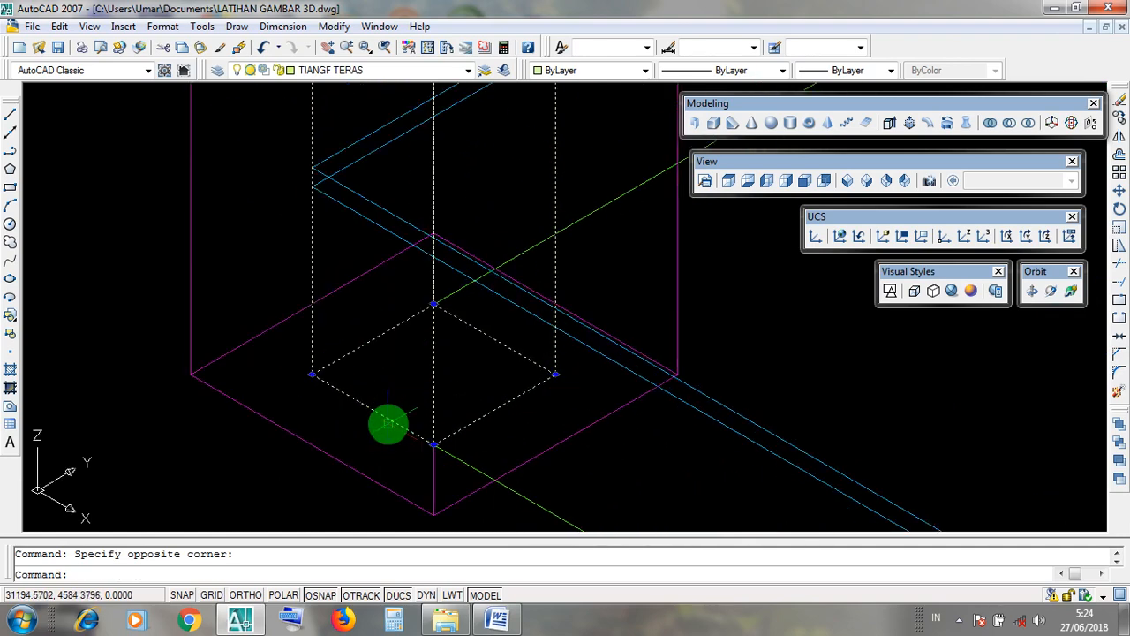
Inspect the front corner point of the shaft's base where it meets the slab edge, and clear the selection
click(404, 406)
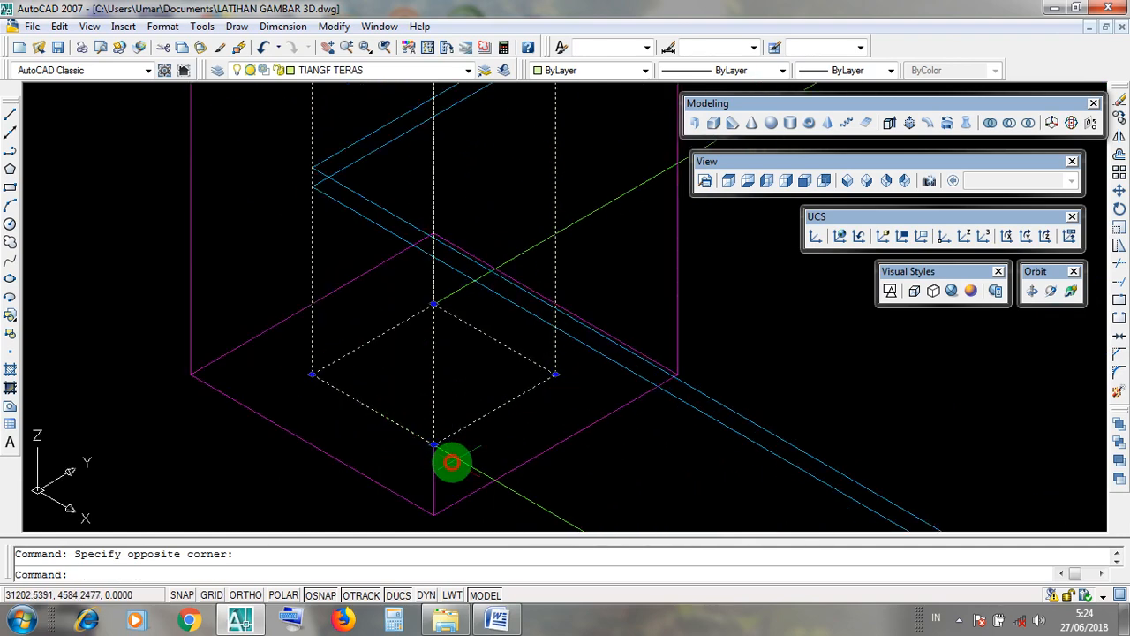
click(435, 446)
key(Escape)
click(423, 427)
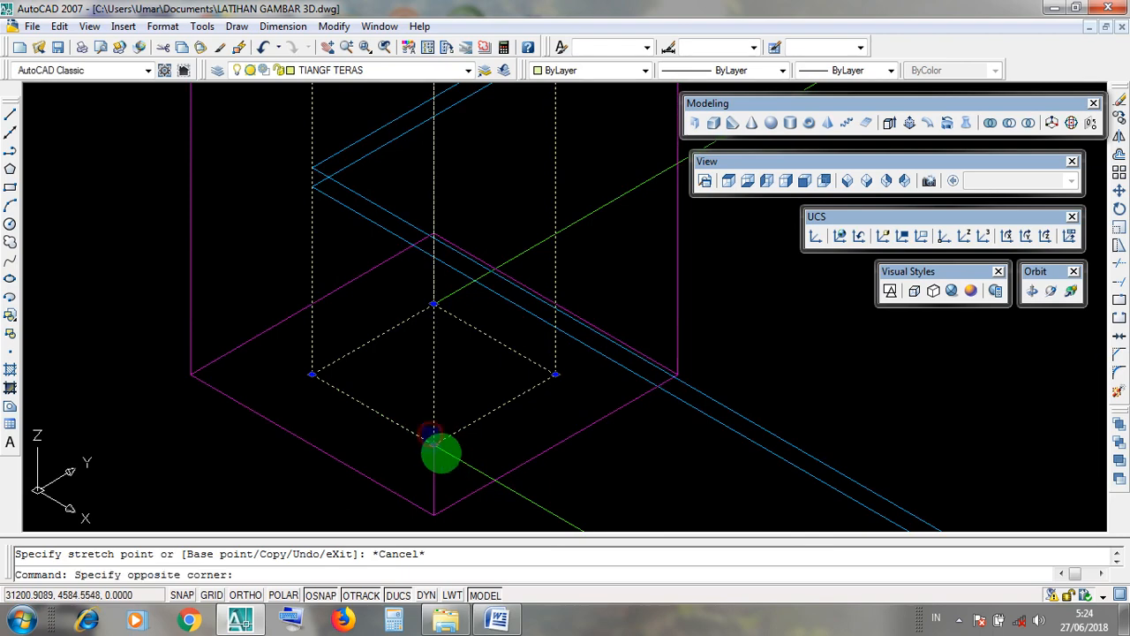
click(443, 457)
scroll(442, 455, down, 2)
click(437, 449)
key(Escape)
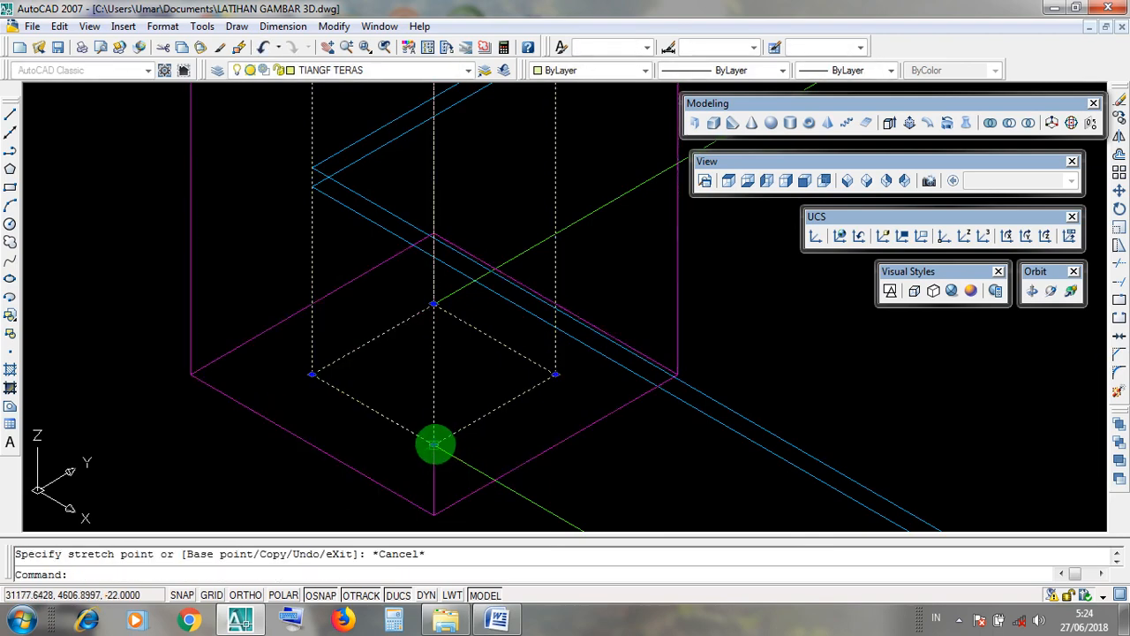
scroll(442, 451, down, 5)
key(Escape)
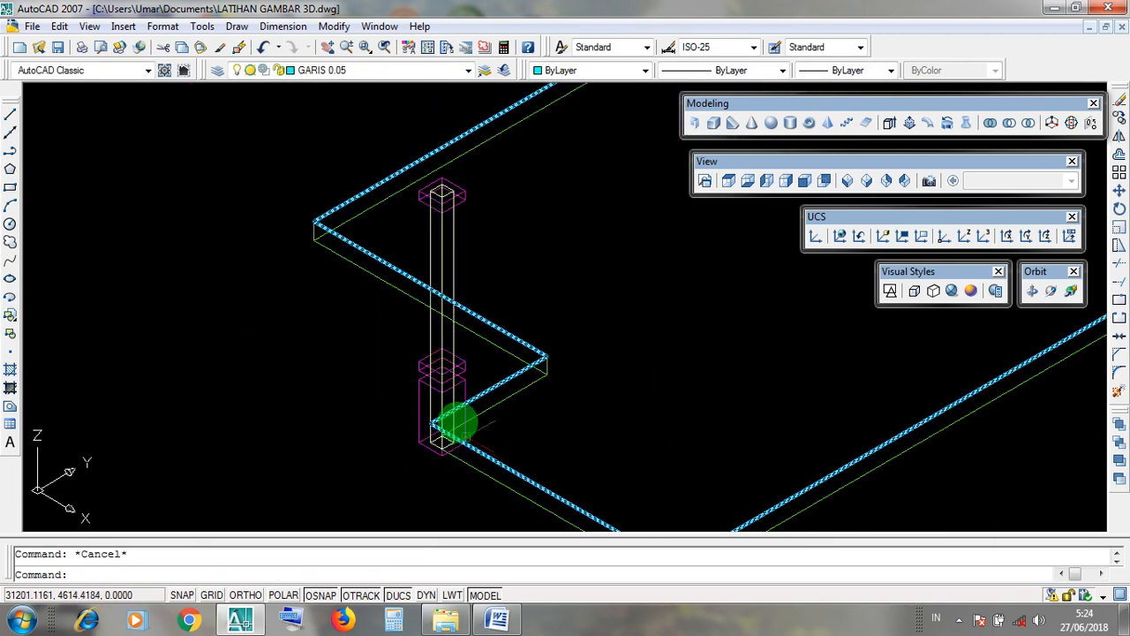
click(462, 383)
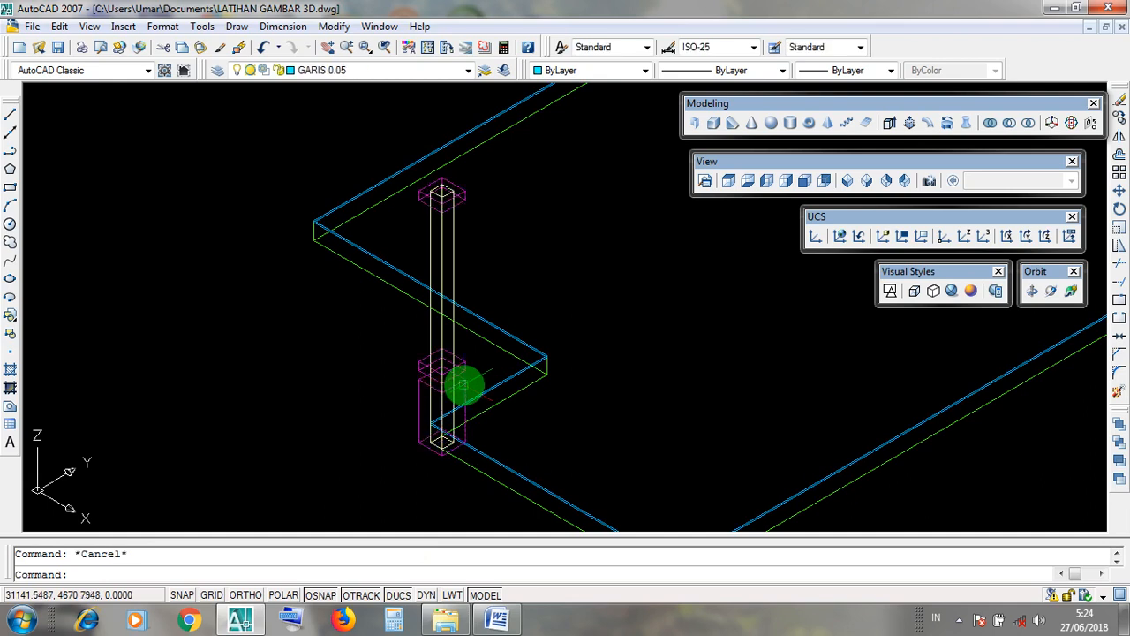
click(468, 383)
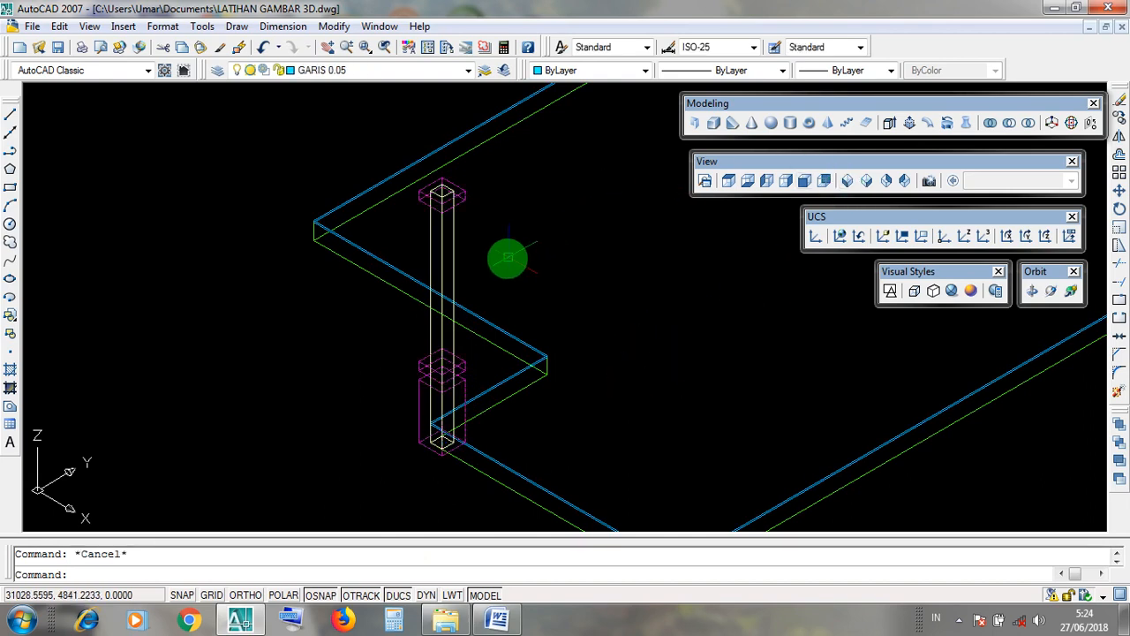
click(455, 267)
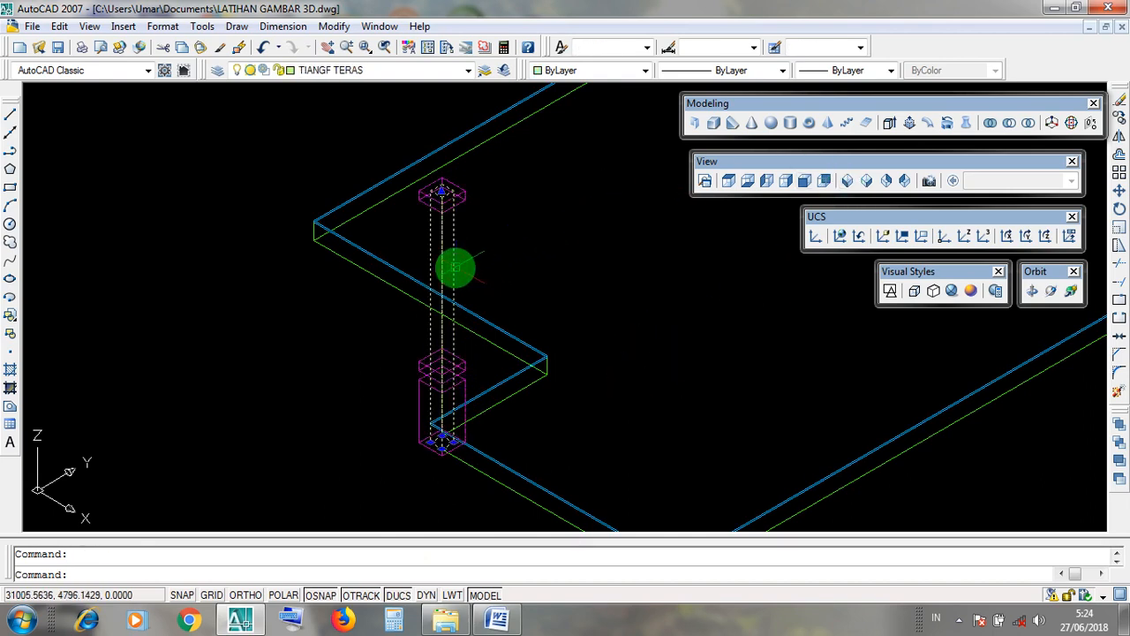
click(460, 198)
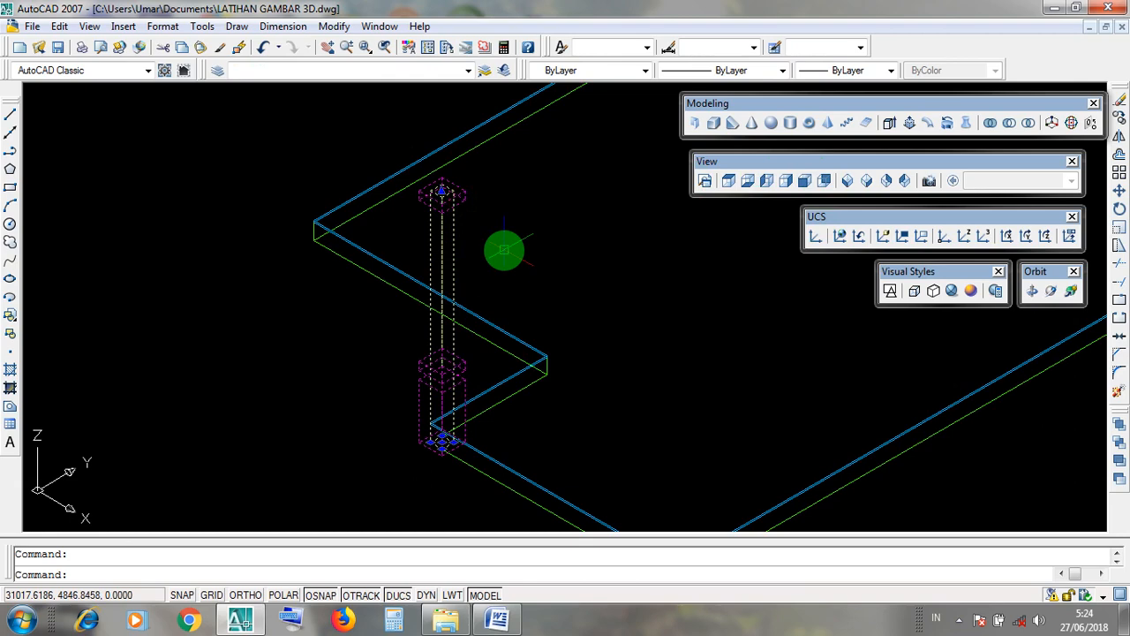
click(335, 26)
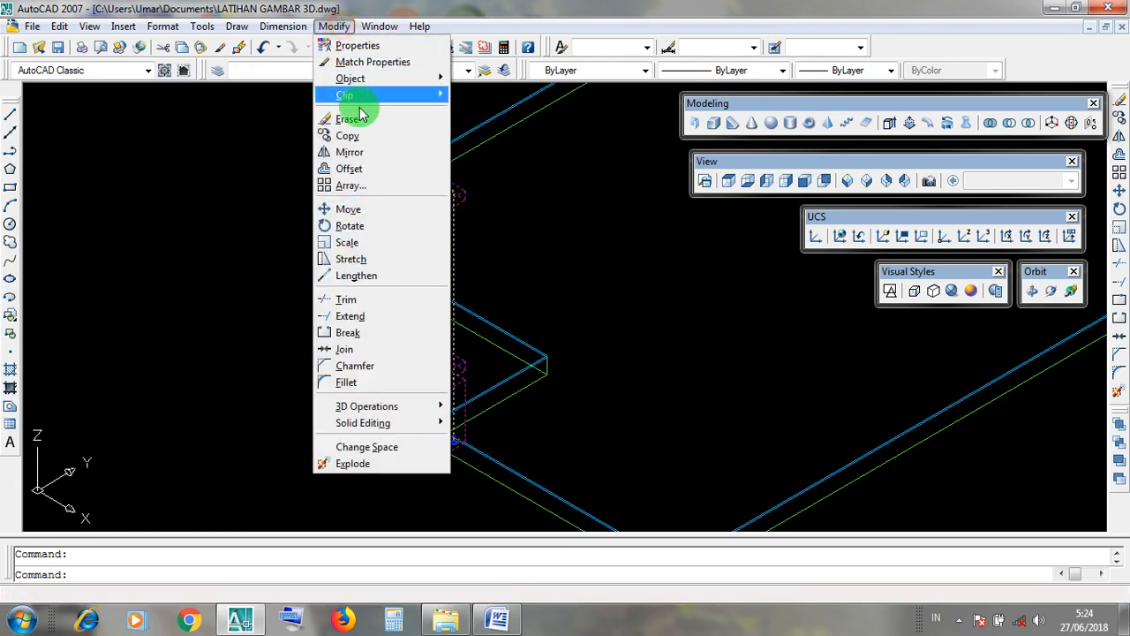
click(625, 268)
scroll(610, 246, down, 2)
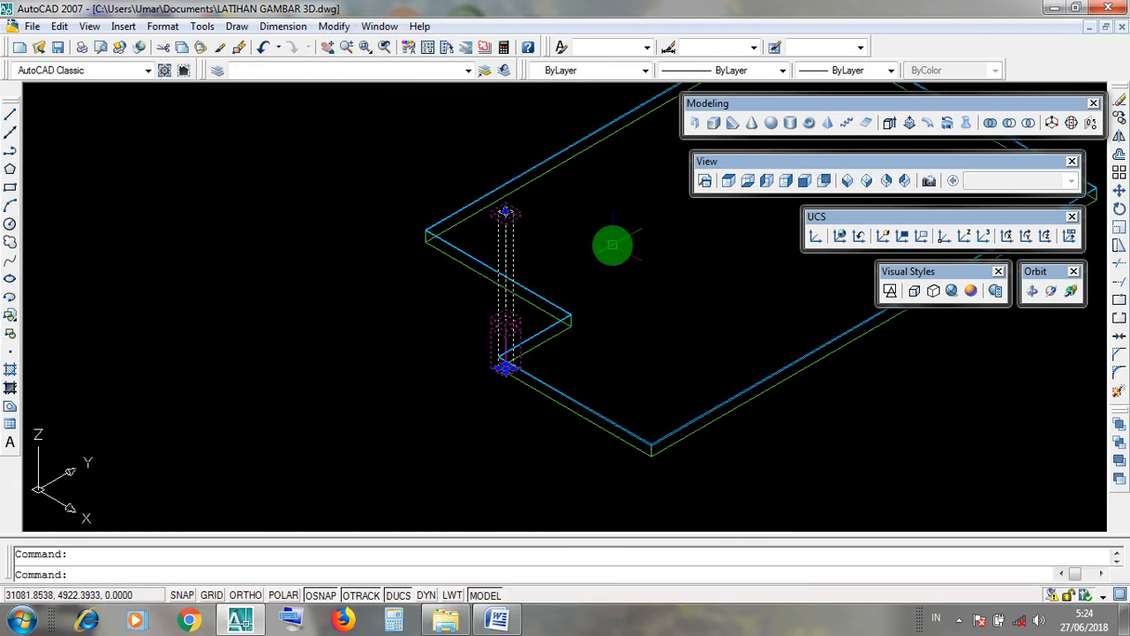
key(Escape)
Examine the floor slab's front outer corner as the location for another column
click(648, 431)
click(658, 475)
click(643, 429)
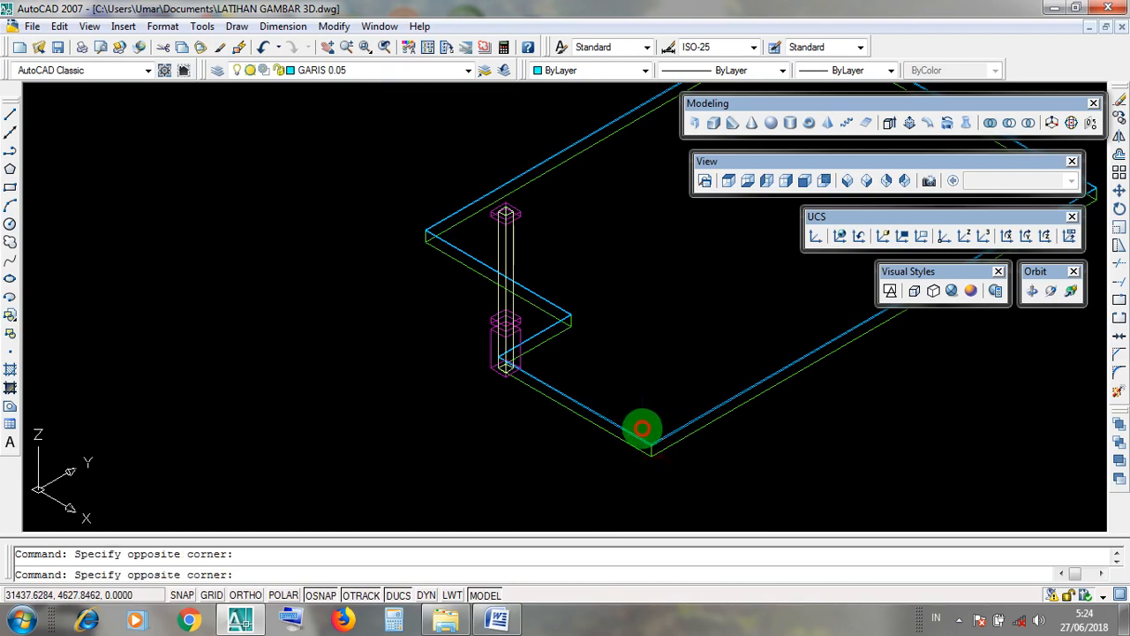
click(666, 475)
key(Escape)
Switch to the Word notes and read the CARA 2 instructions in the COPY document
click(1053, 7)
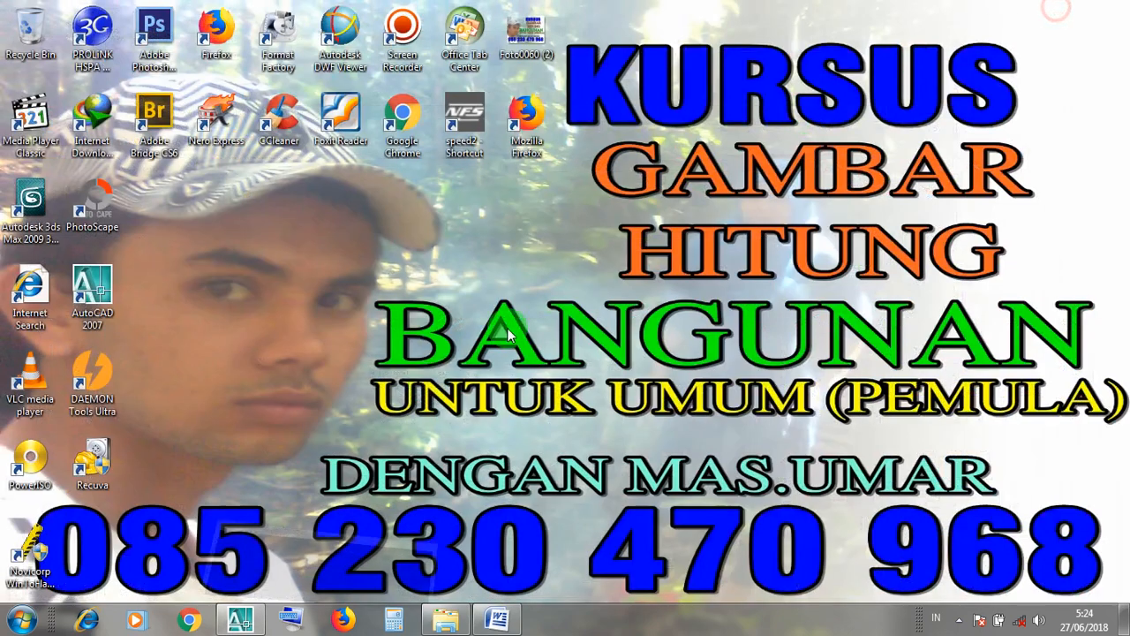
click(490, 627)
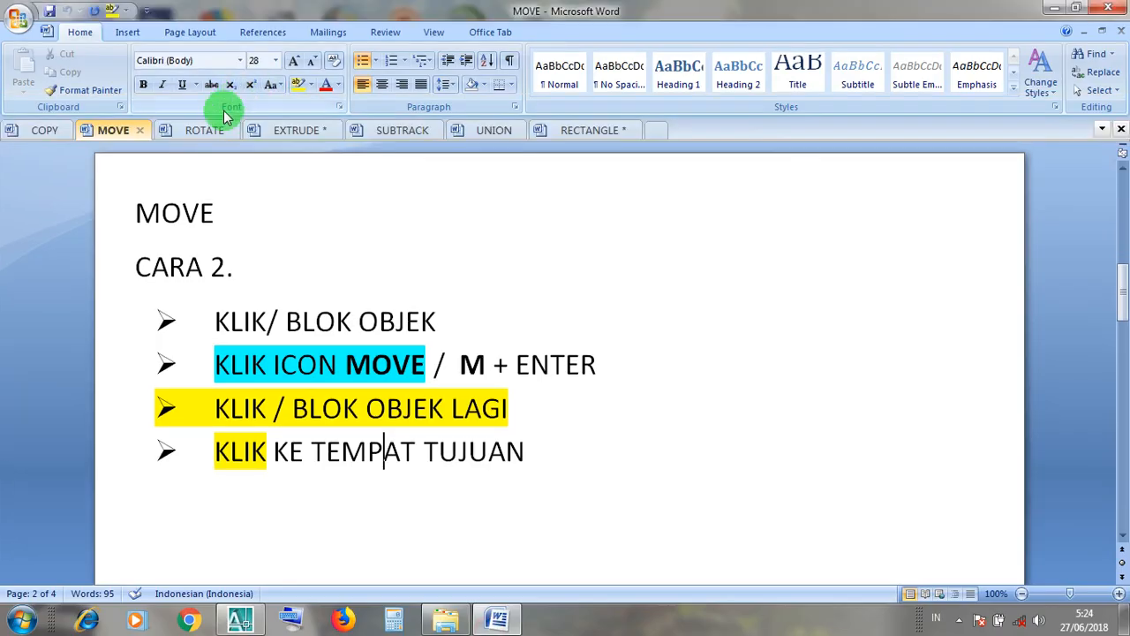
click(44, 130)
drag(461, 283, 247, 286)
click(333, 323)
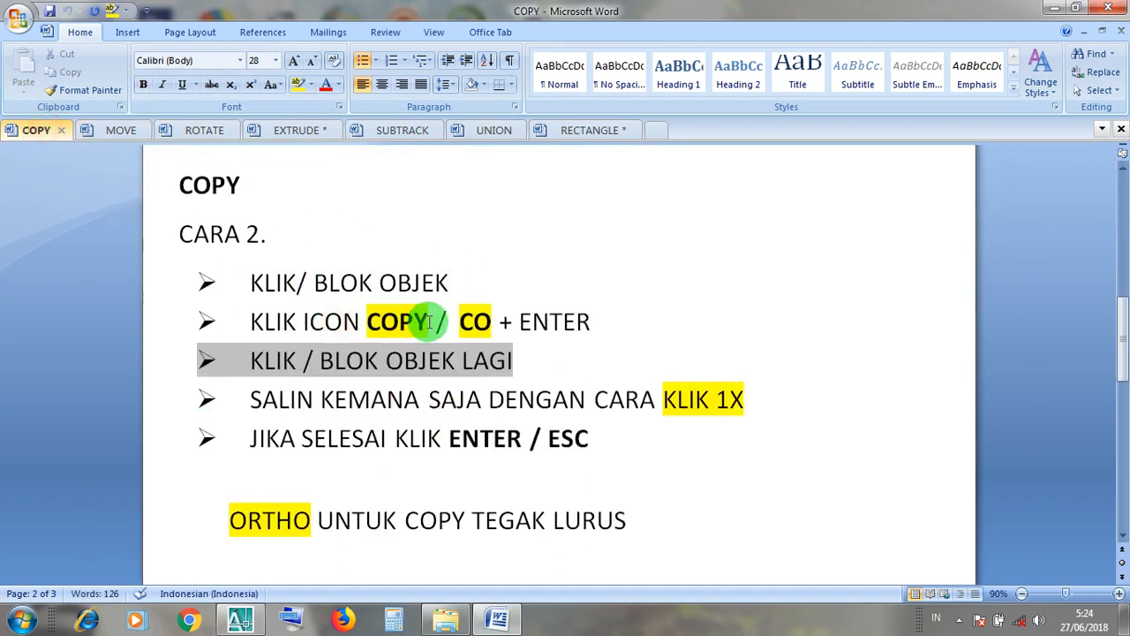
drag(430, 323, 276, 322)
click(474, 322)
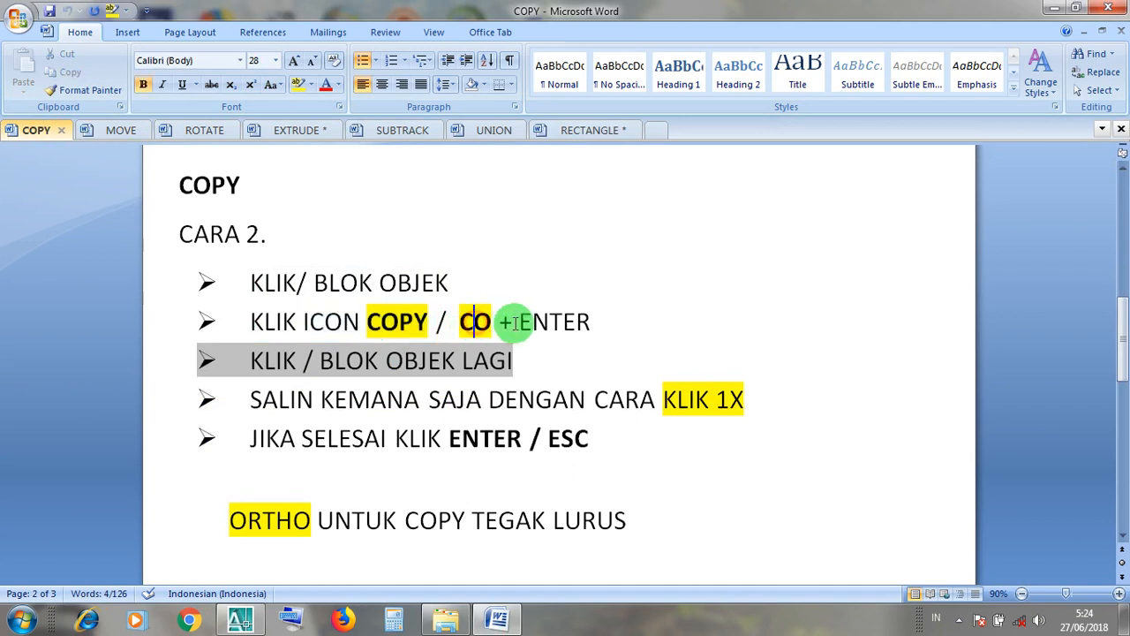
click(464, 360)
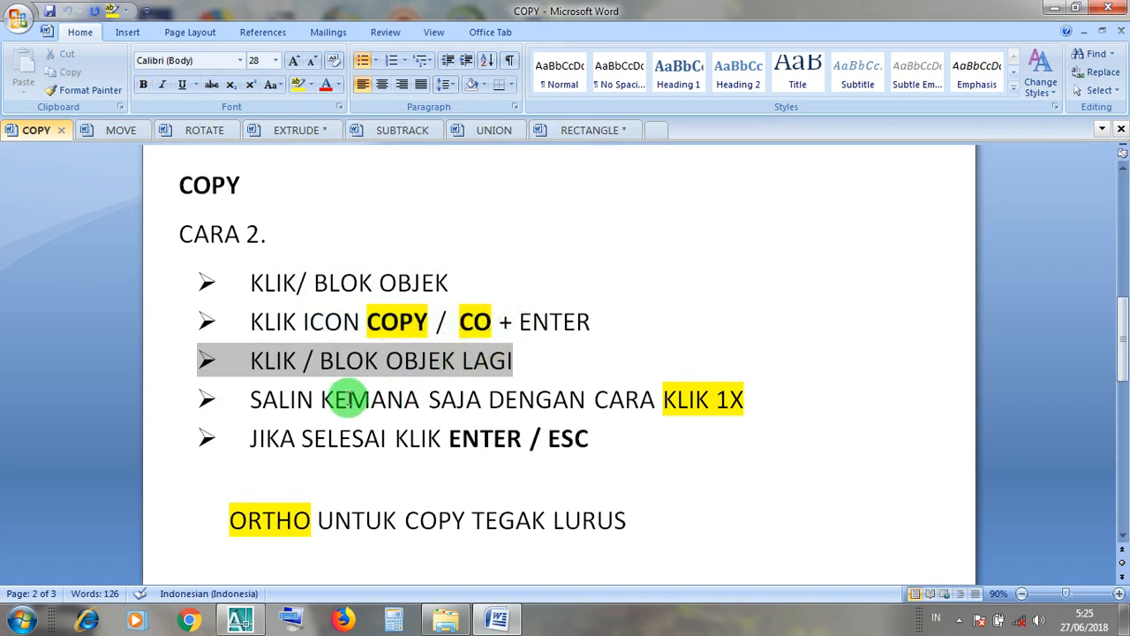
click(695, 400)
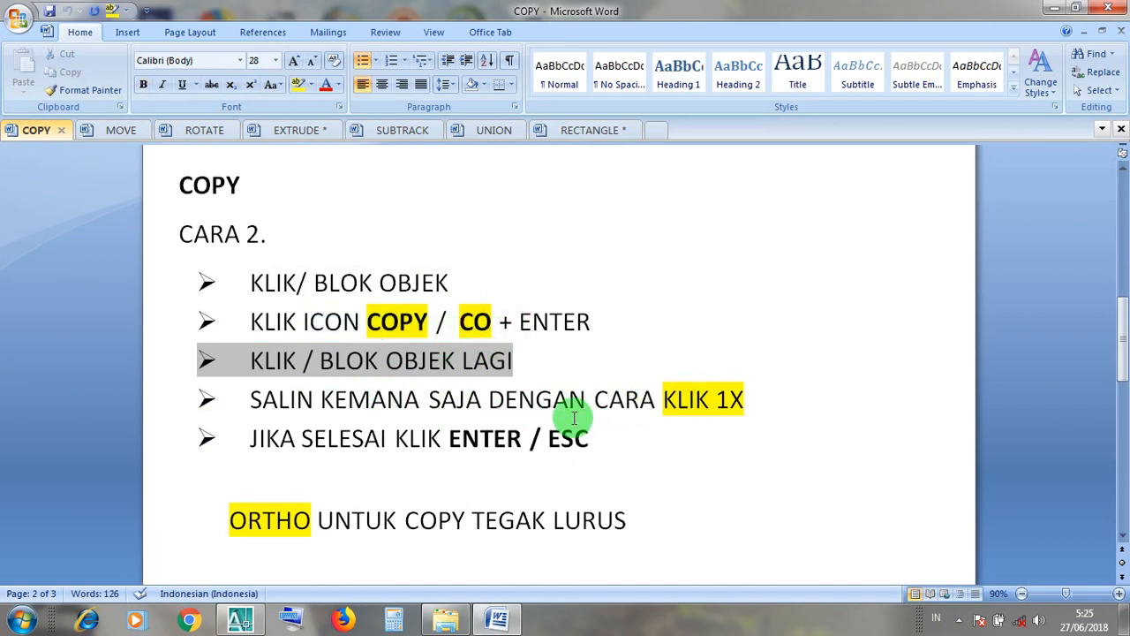
Switch back to the AutoCAD drawing and select the column's shaft together with its purple base and cap
click(1051, 16)
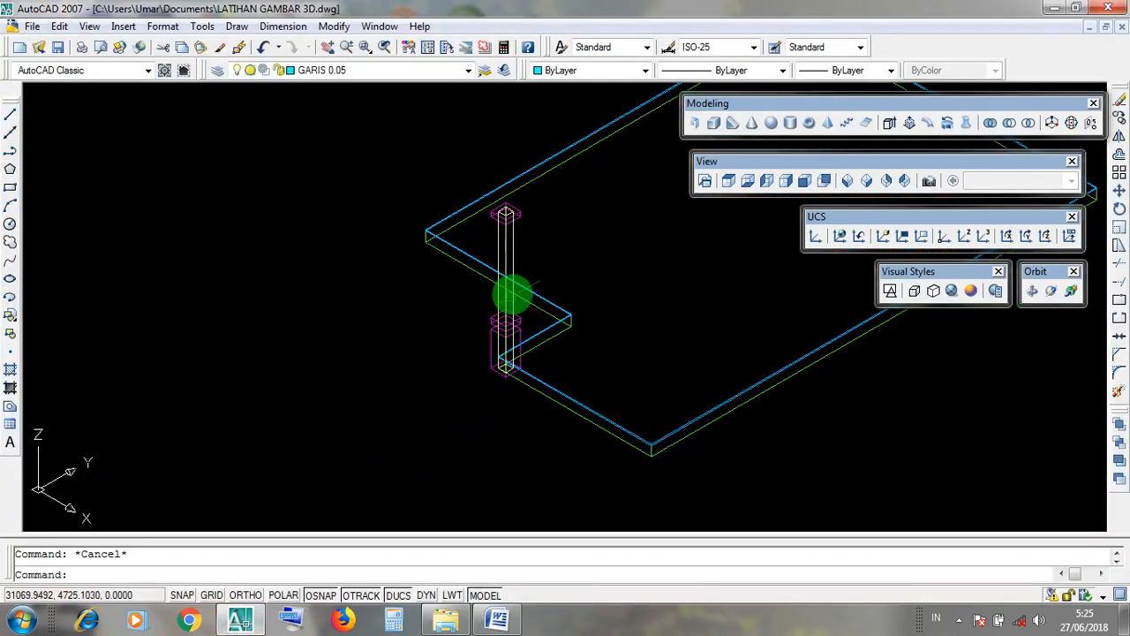
click(512, 274)
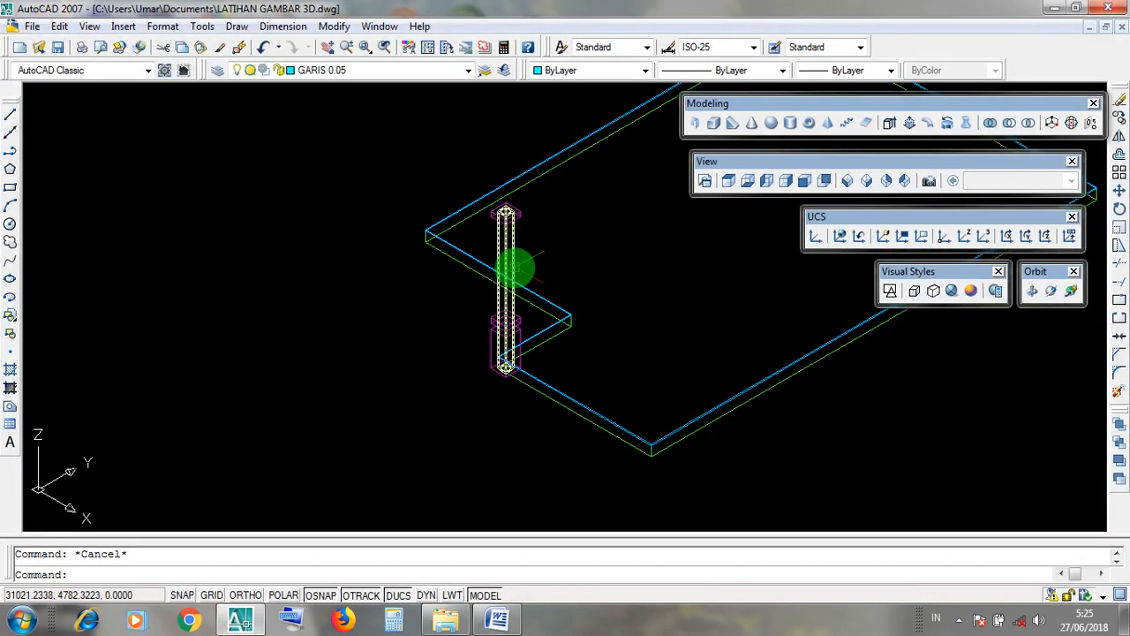
click(516, 267)
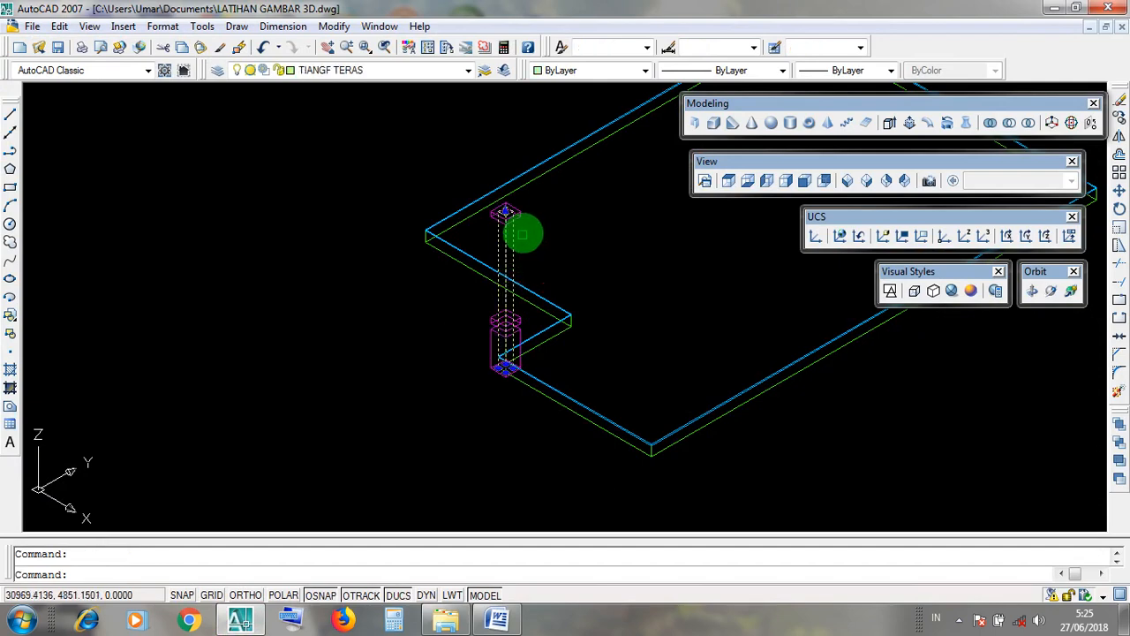
click(522, 213)
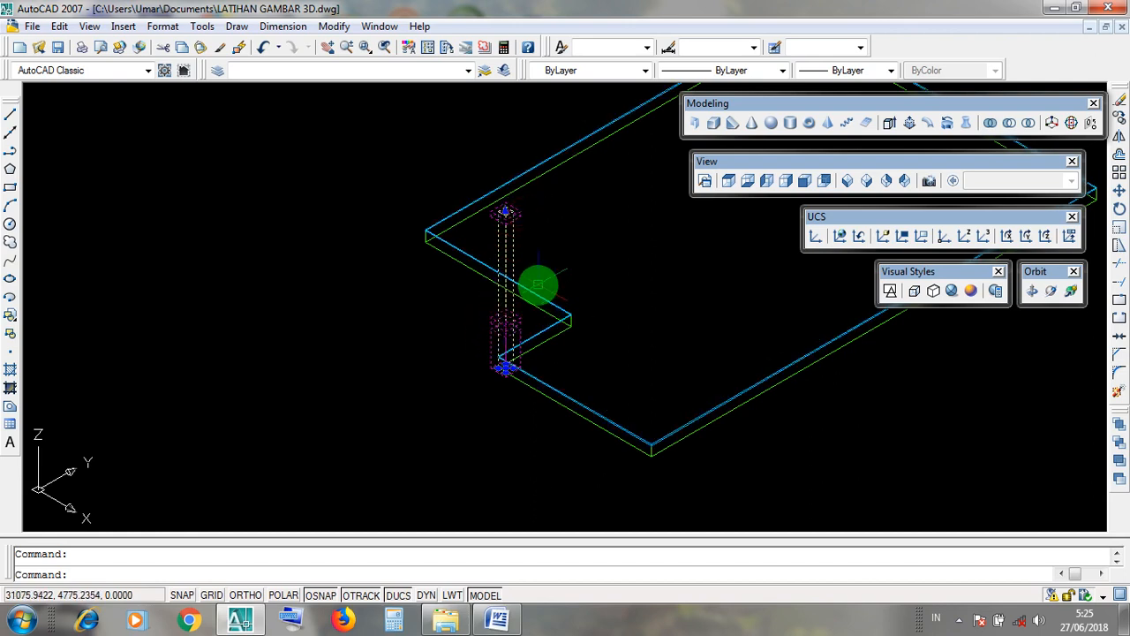
scroll(538, 284, up, 1)
scroll(510, 325, up, 2)
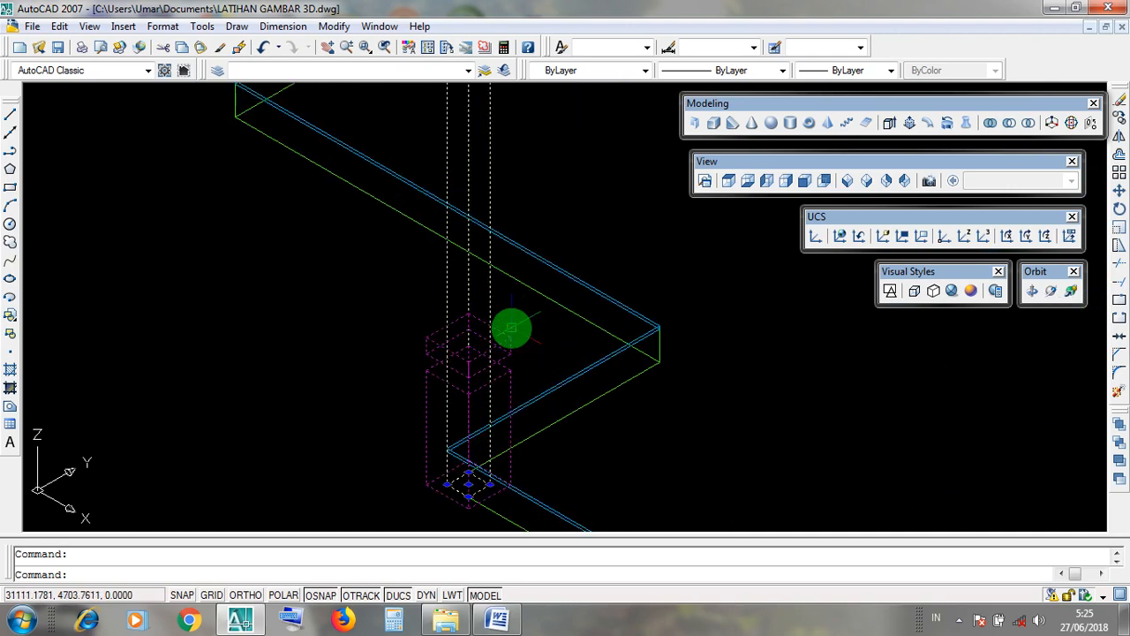
scroll(511, 330, down, 2)
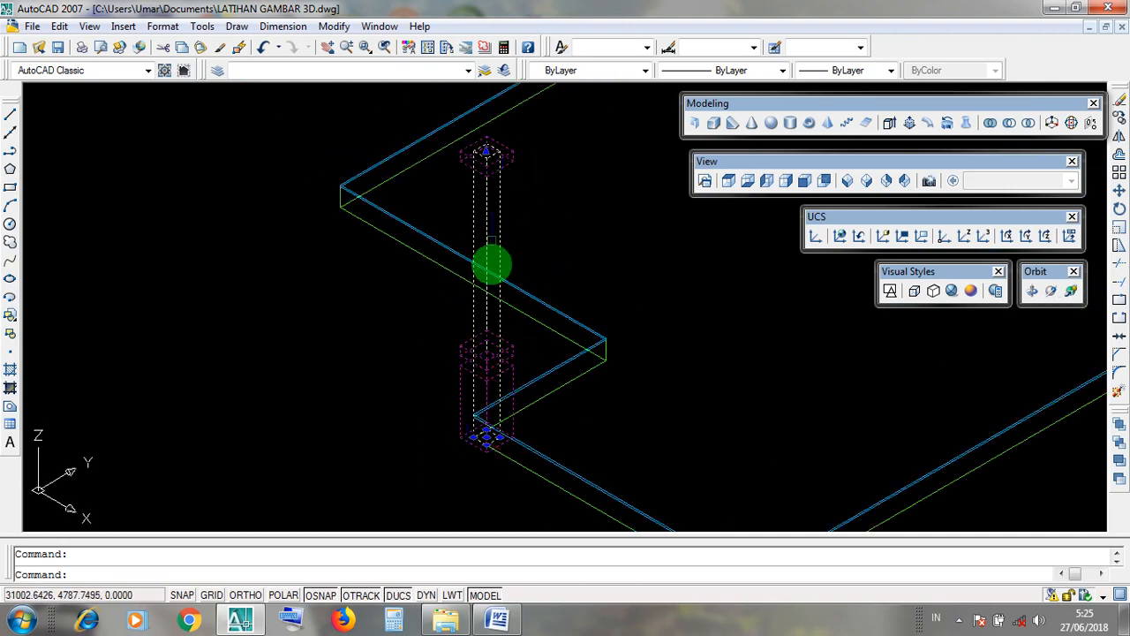
click(493, 402)
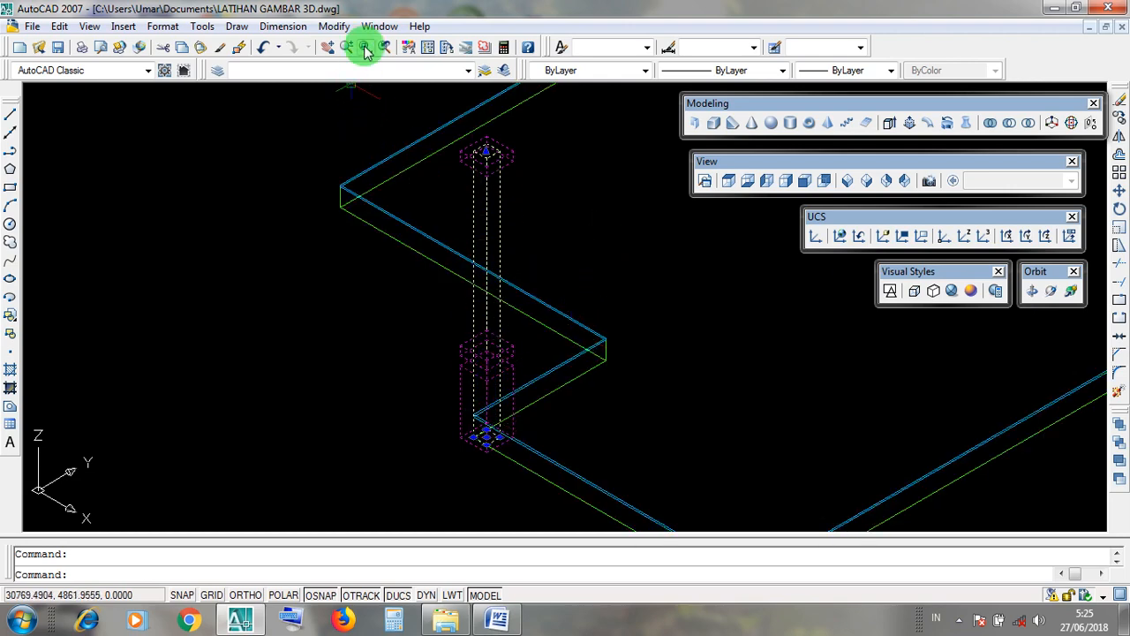
Start copying the selected column, using the front bottom corner of the shaft as the base point
click(335, 27)
click(346, 27)
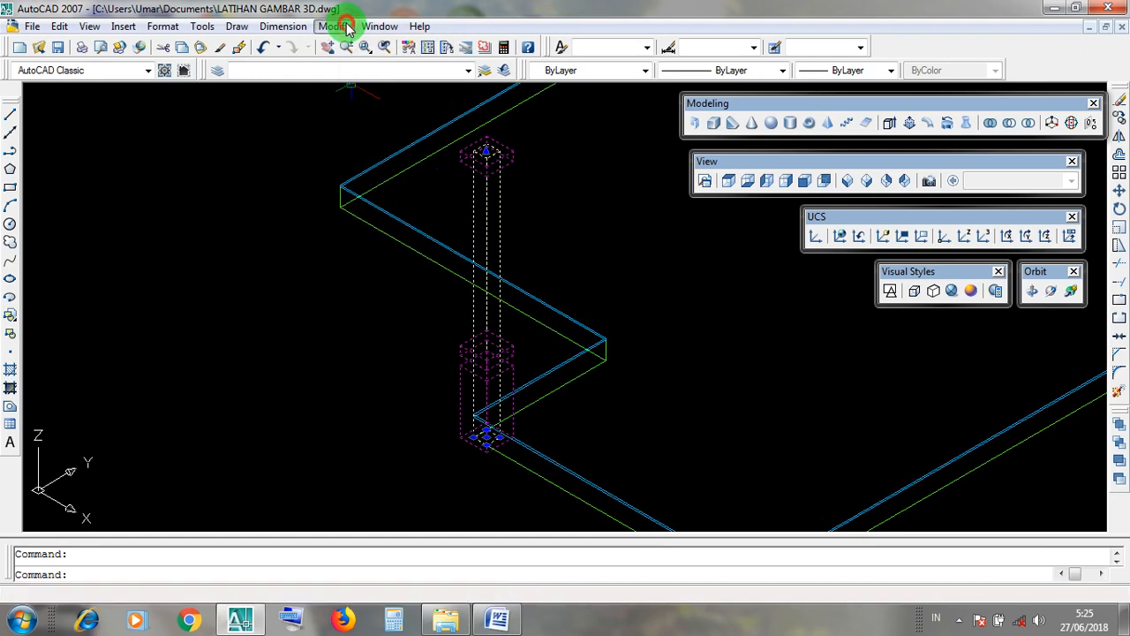
click(349, 27)
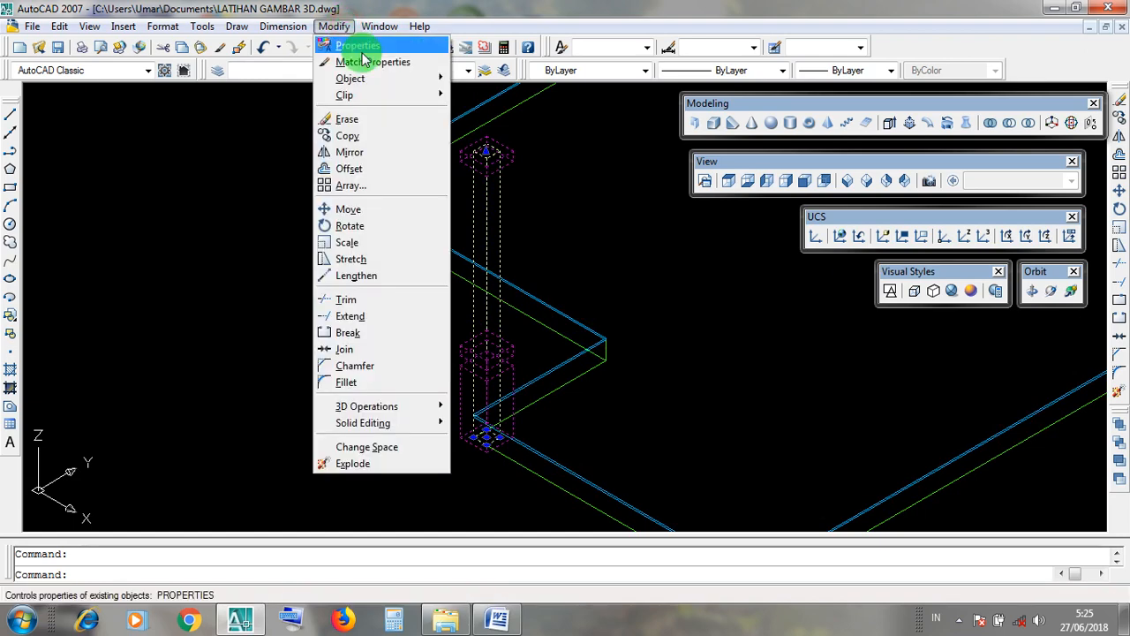
click(372, 137)
scroll(477, 447, up, 4)
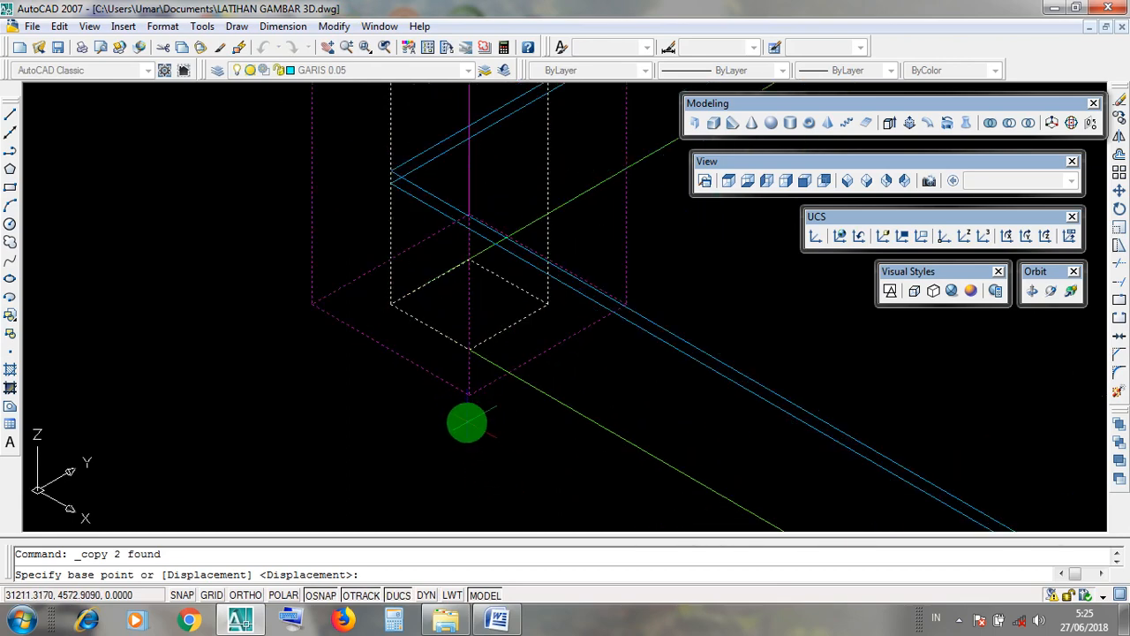
scroll(389, 293, up, 3)
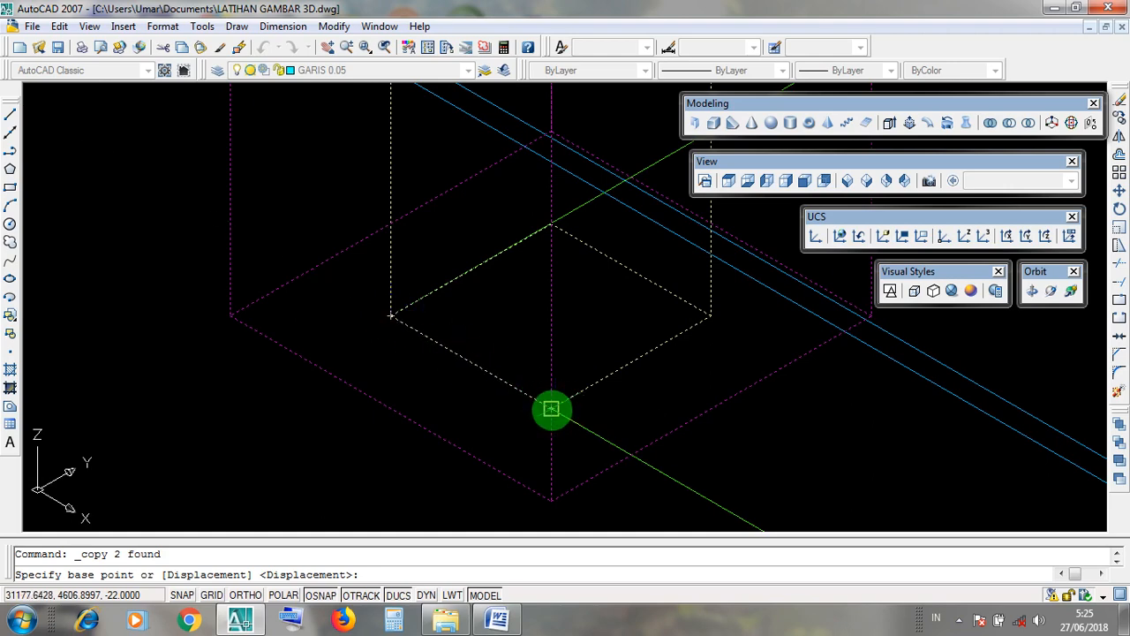
scroll(551, 409, down, 6)
scroll(552, 408, up, 4)
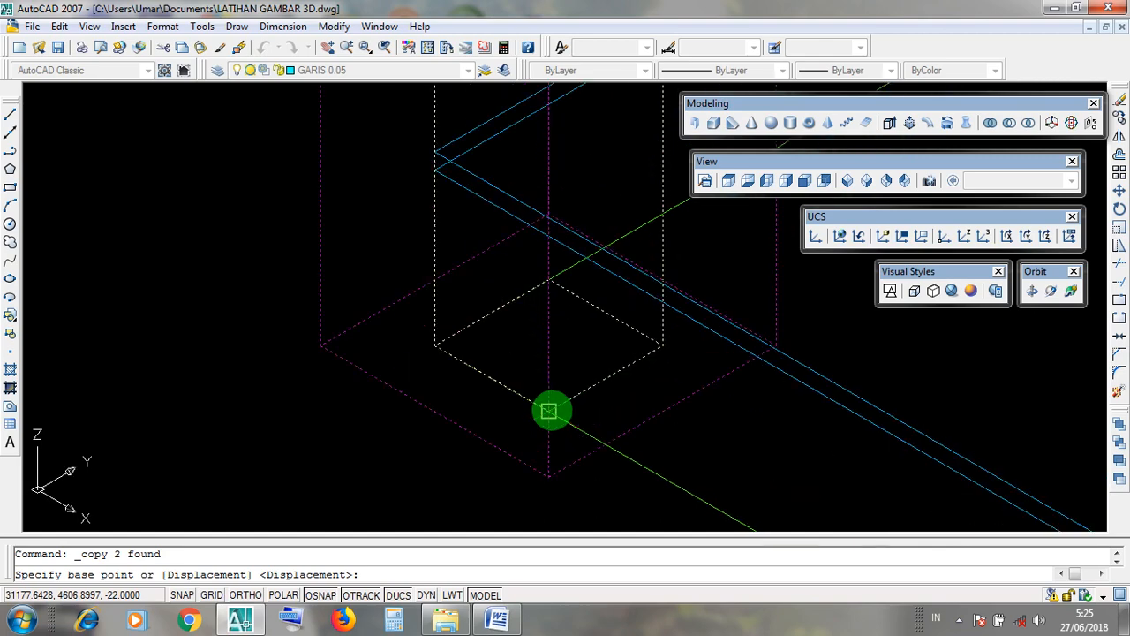
click(548, 410)
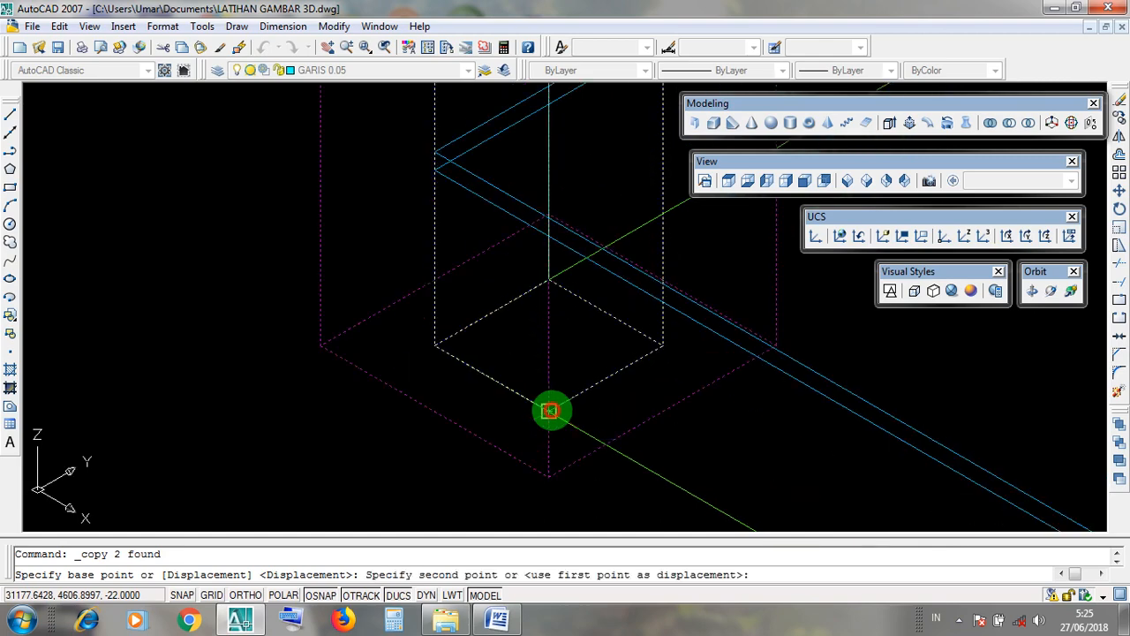
Place the column copy at the bottom of the floor slab's front outer corner and finish copying
scroll(550, 409, down, 4)
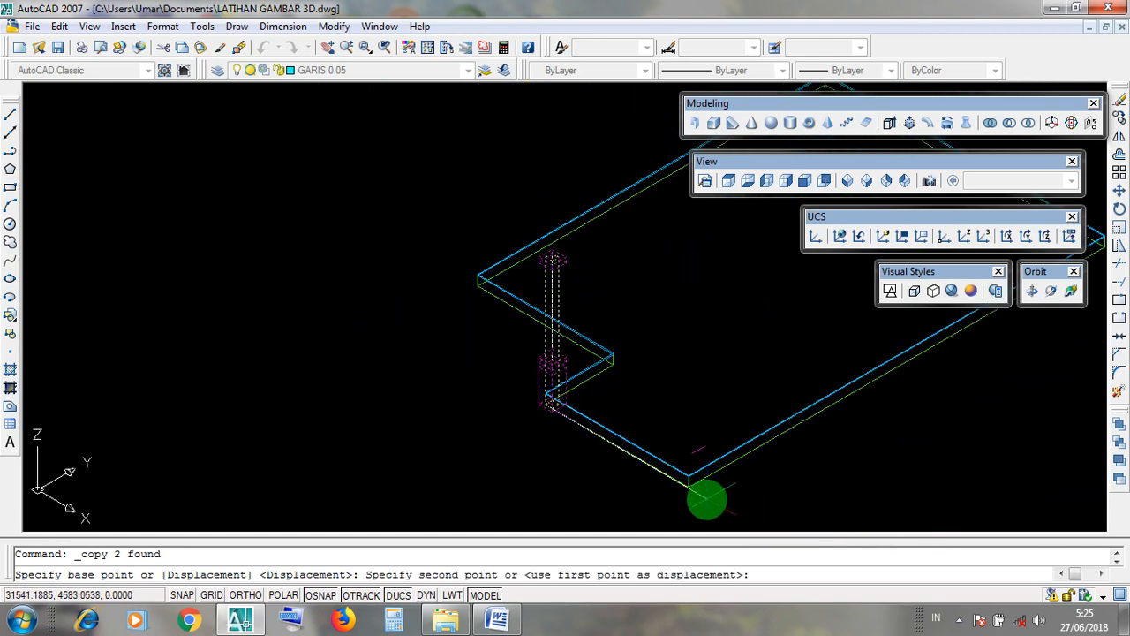
scroll(704, 497, up, 5)
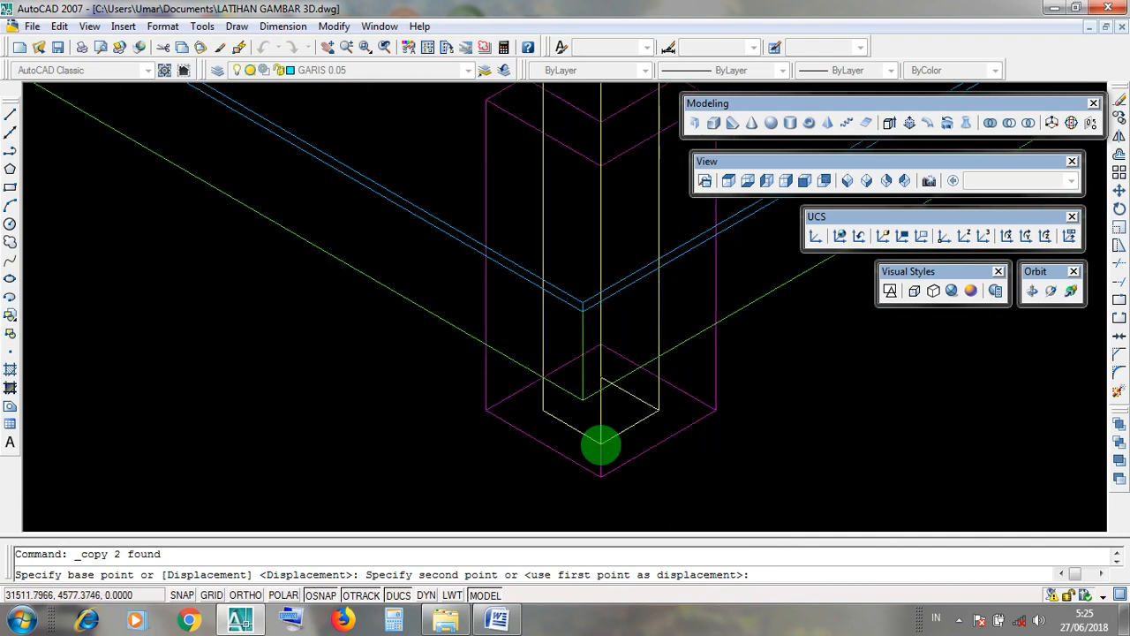
scroll(601, 446, down, 4)
scroll(595, 442, up, 4)
scroll(587, 427, up, 3)
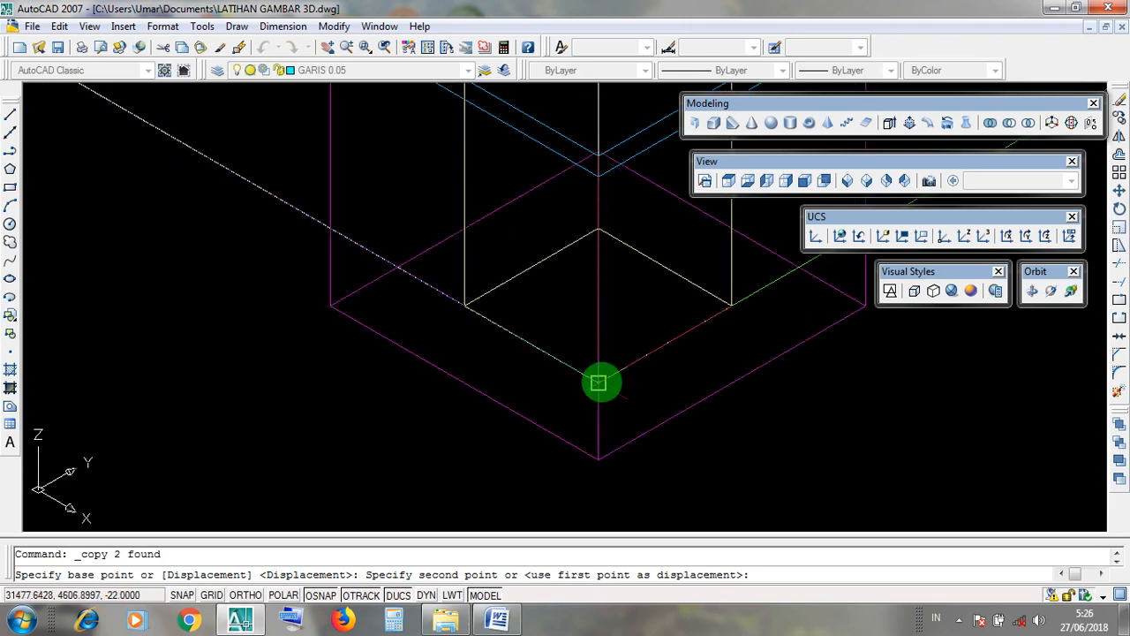
click(600, 382)
scroll(610, 408, down, 5)
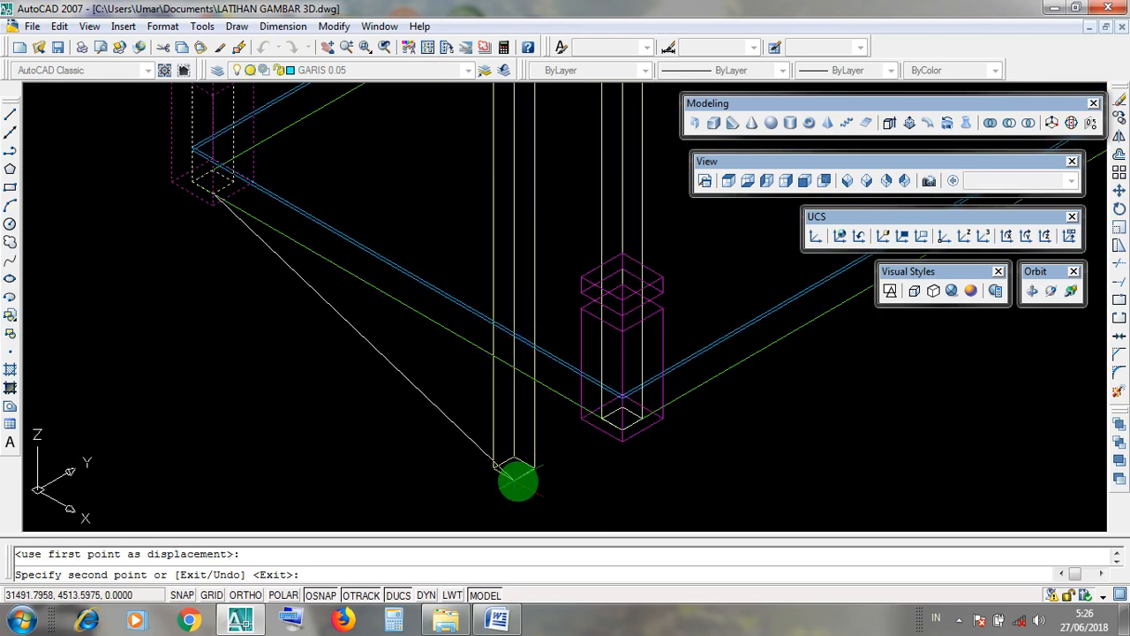
key(Return)
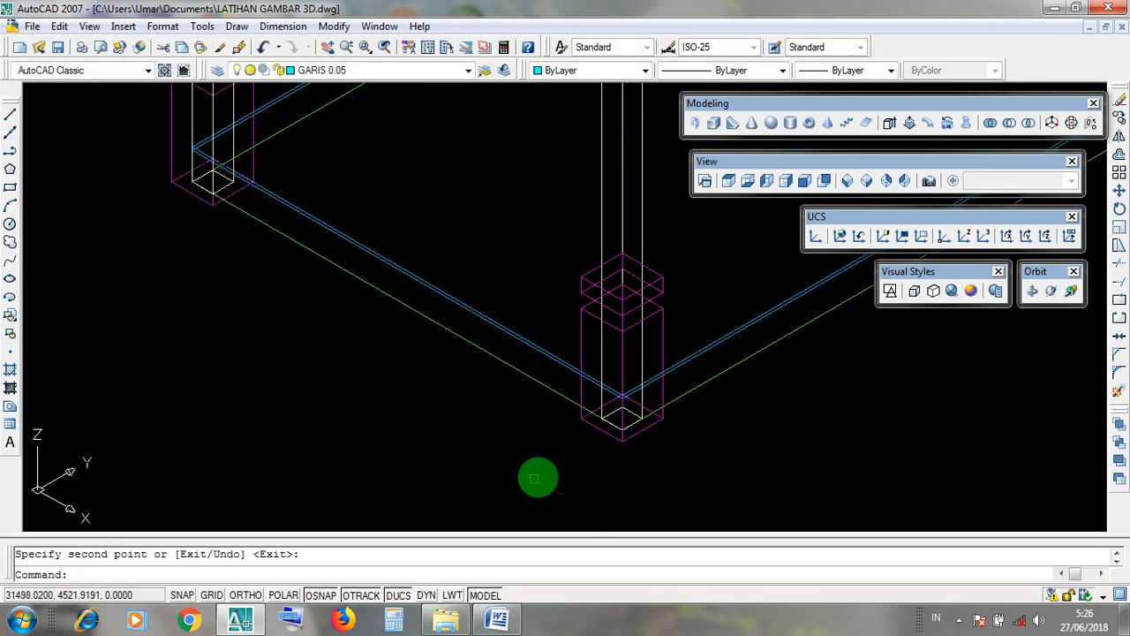
Check both columns on the slab in the Realistic visual style, and return to 2D wireframe
scroll(534, 475, down, 3)
scroll(618, 446, up, 2)
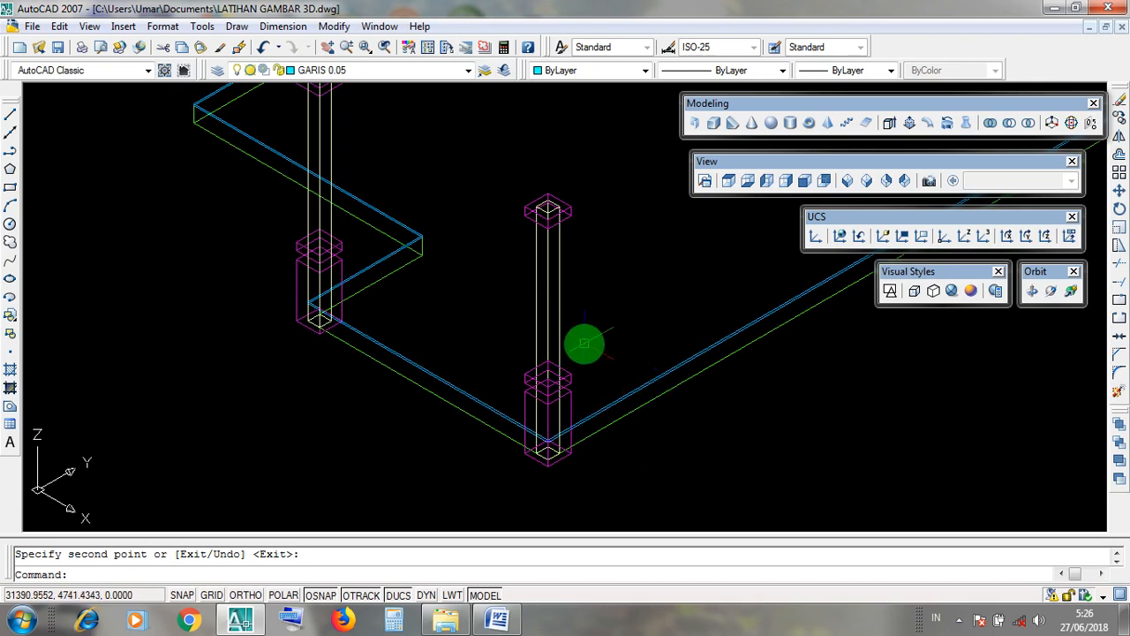
scroll(585, 341, down, 2)
middle_drag(503, 304, 501, 322)
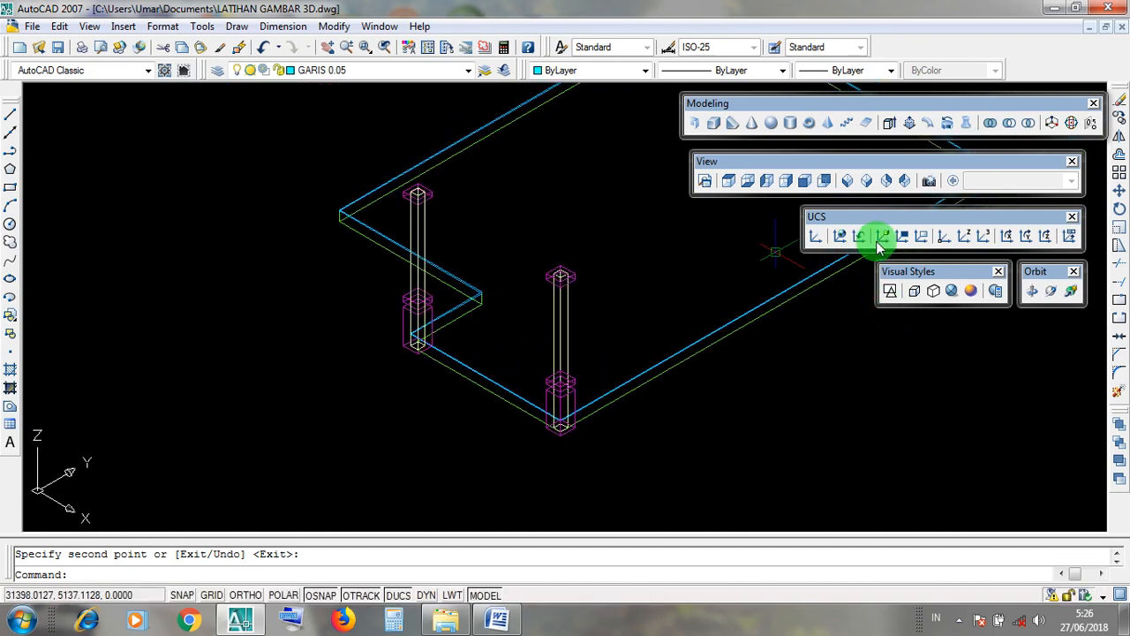
click(952, 290)
scroll(601, 434, up, 2)
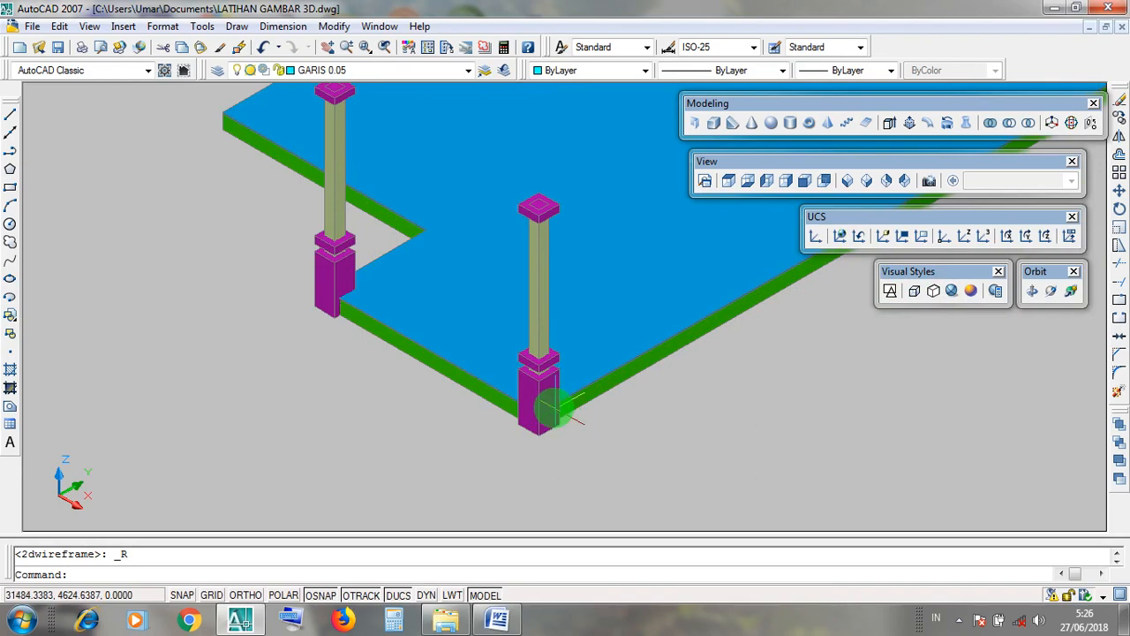
middle_drag(656, 444, 655, 511)
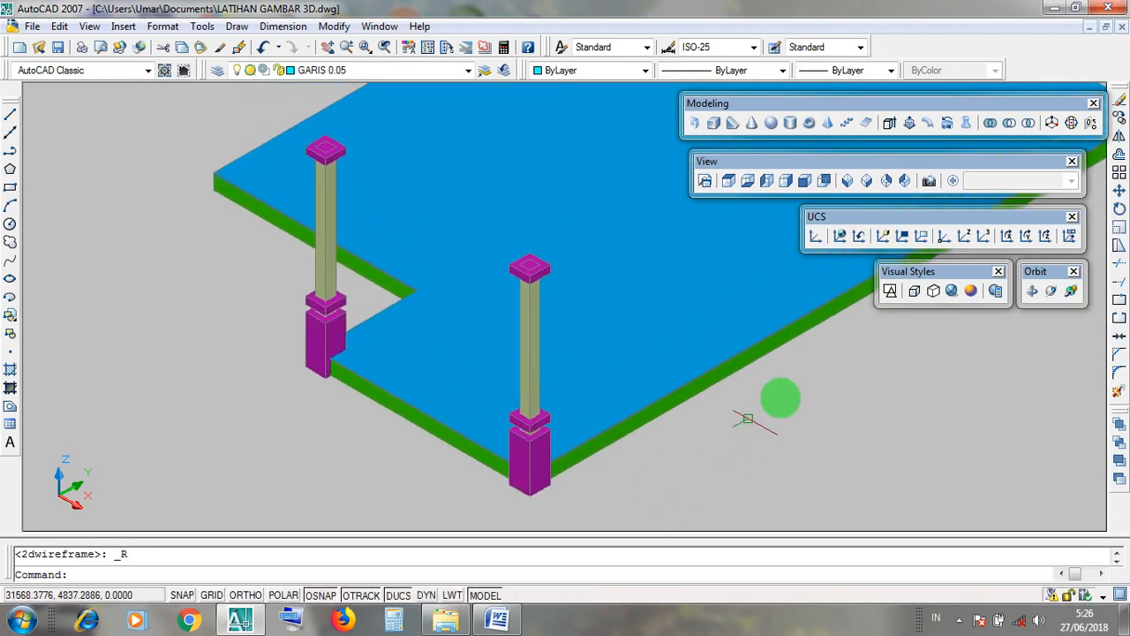
click(890, 292)
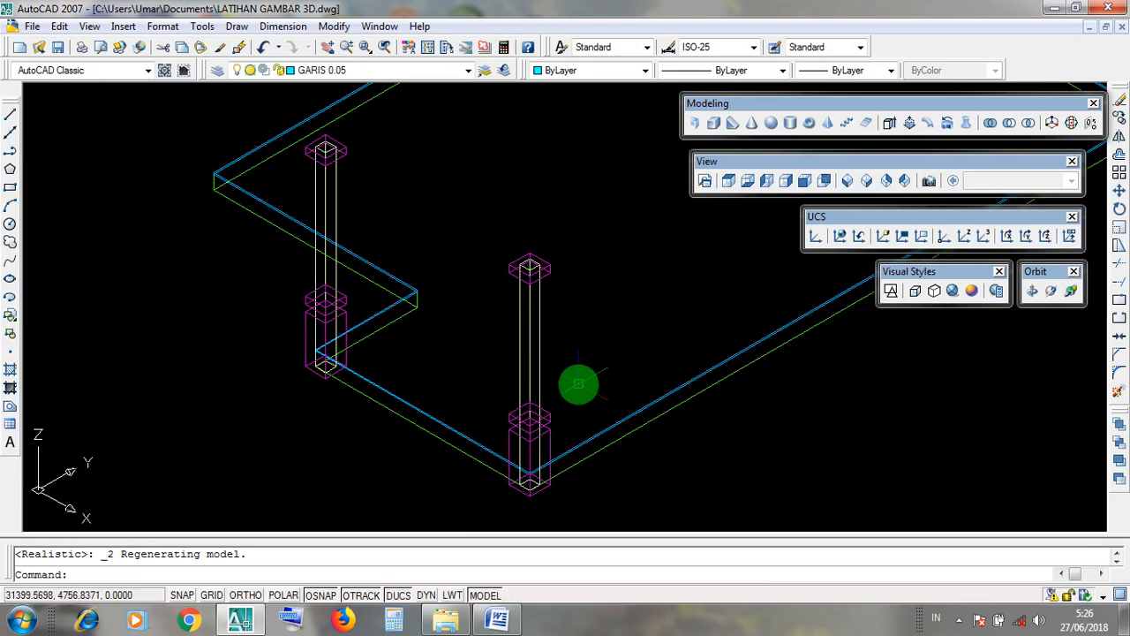
Erase the copied column at the slab's front outer corner, including its shaft, base and cap
click(542, 418)
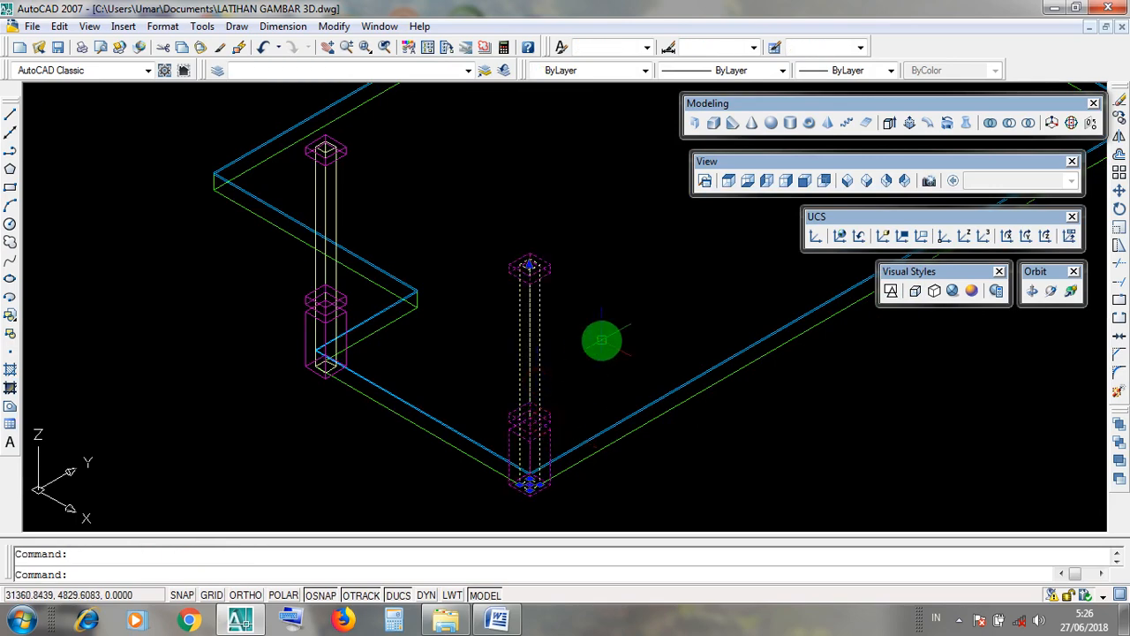
key(Delete)
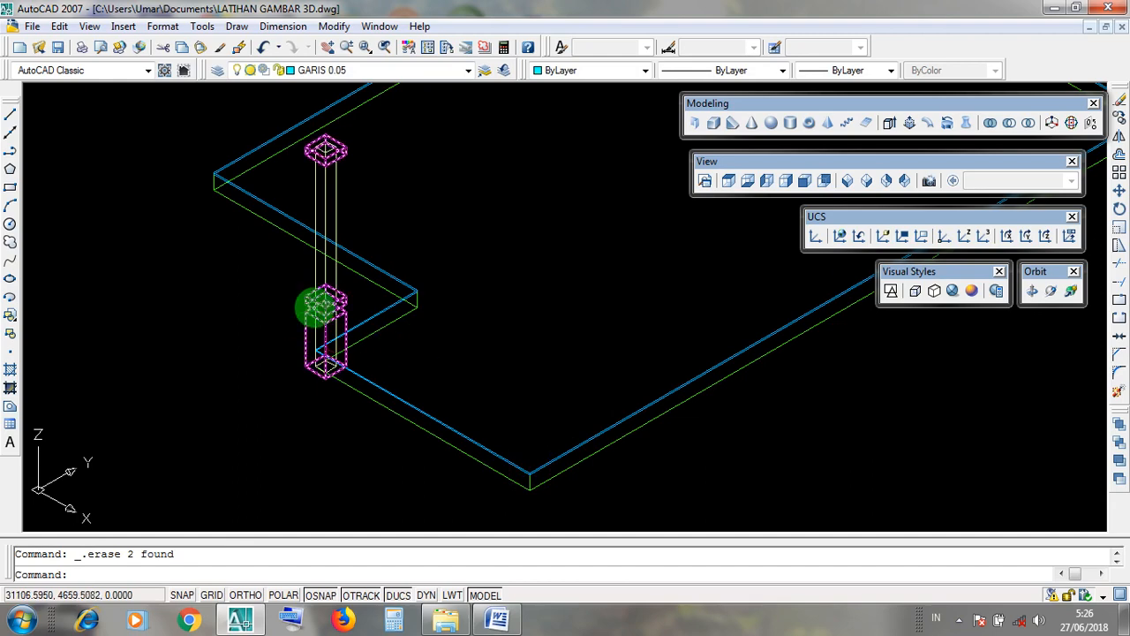
scroll(530, 341, down, 2)
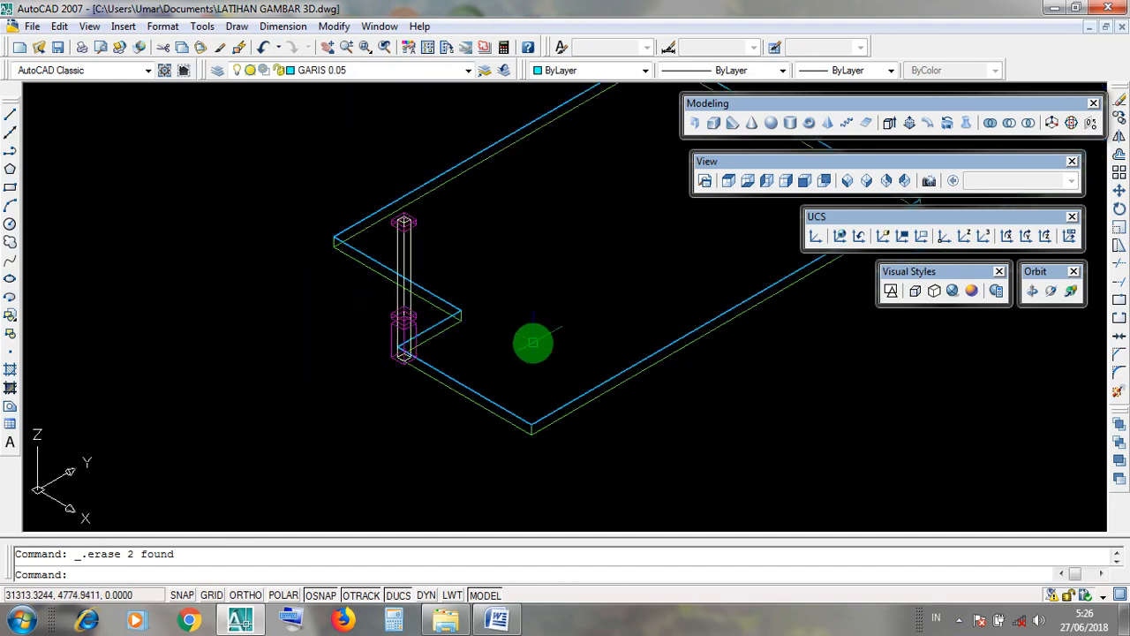
scroll(538, 340, down, 2)
scroll(548, 337, up, 1)
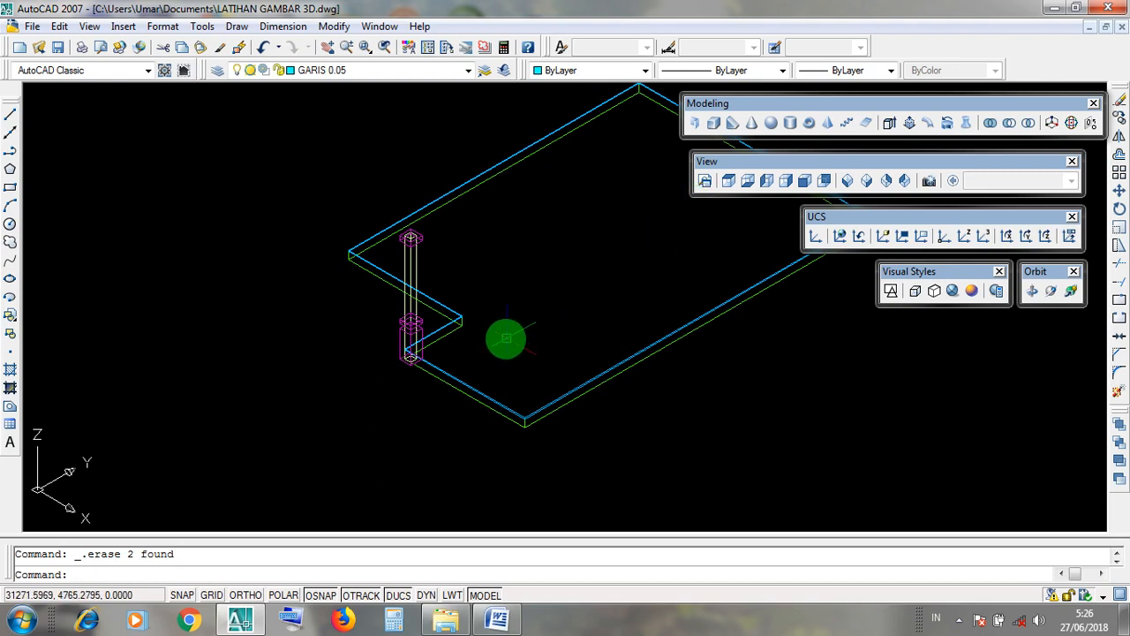
Switch the model to the front view, framing the column and floor slab
click(703, 165)
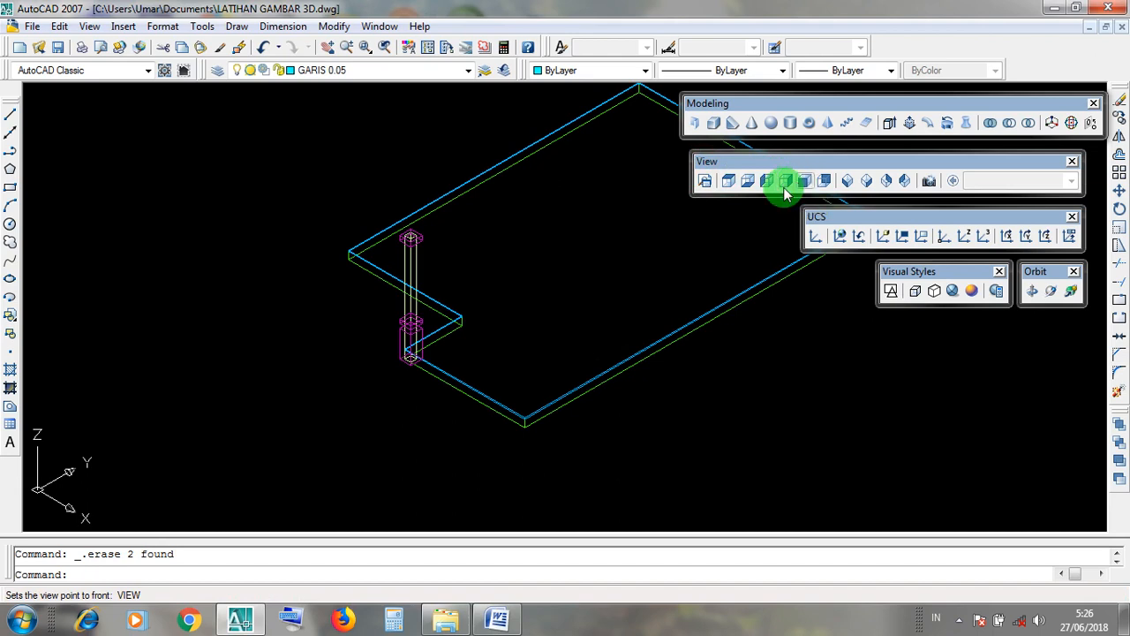
click(707, 162)
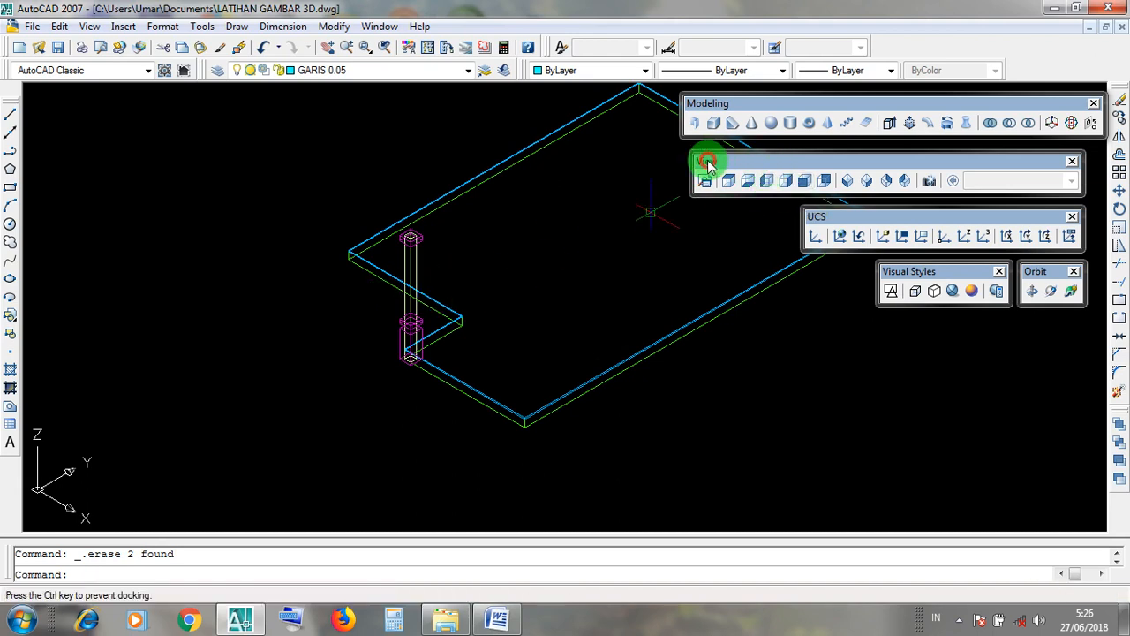
click(803, 182)
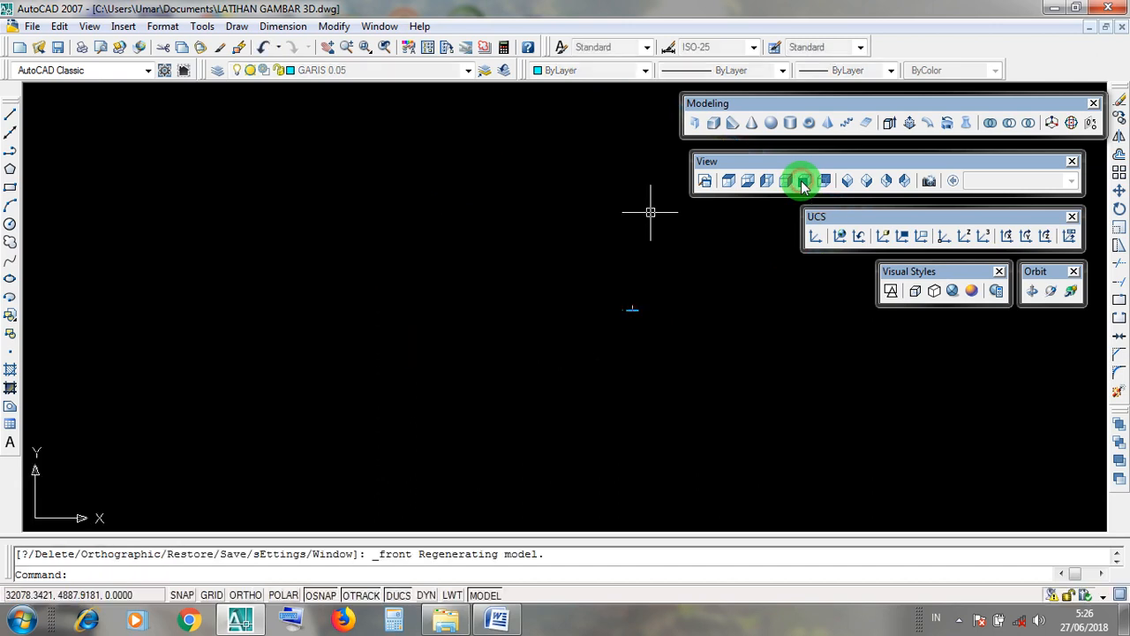
scroll(644, 309, up, 10)
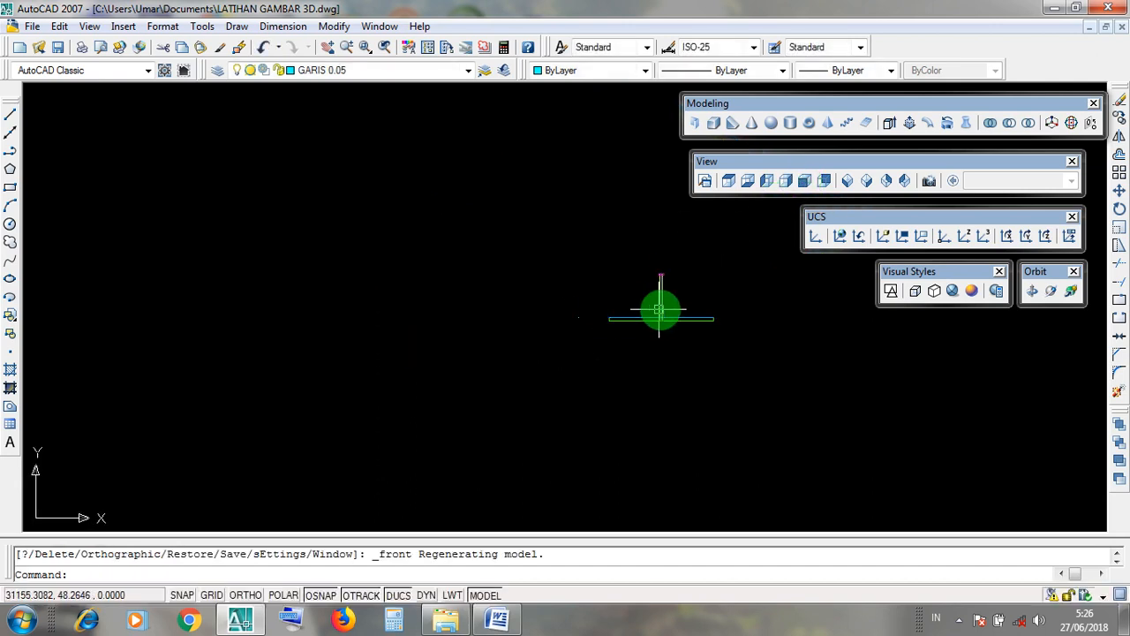
middle_drag(714, 321, 467, 357)
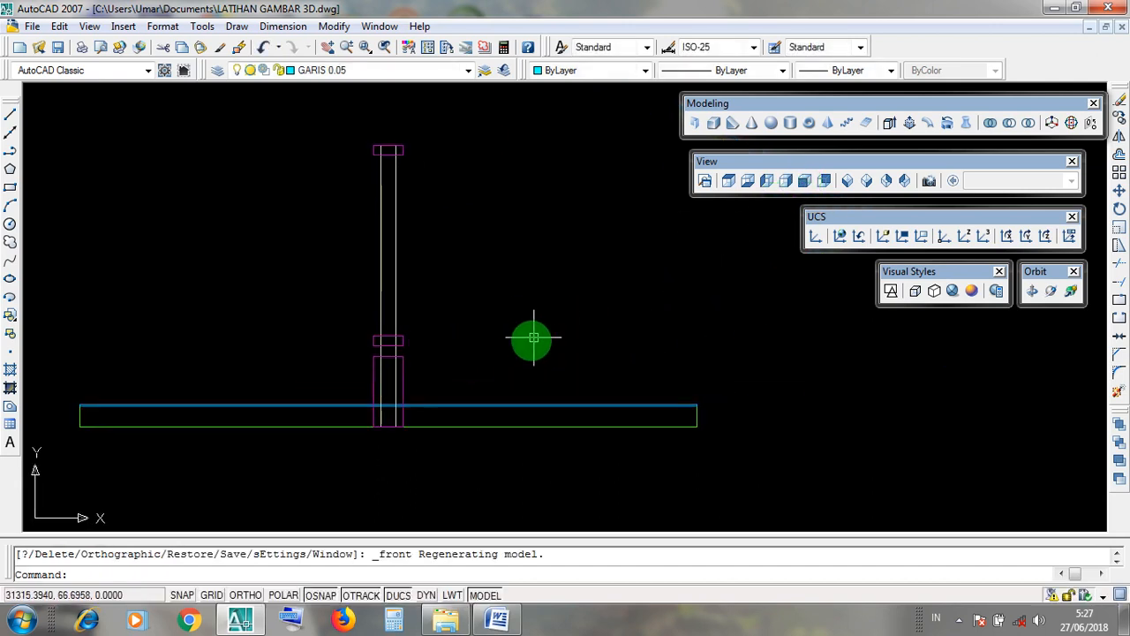
Select the green floor slab, examine its underside beside the column's base, and clear the selection
click(444, 430)
scroll(444, 429, up, 1)
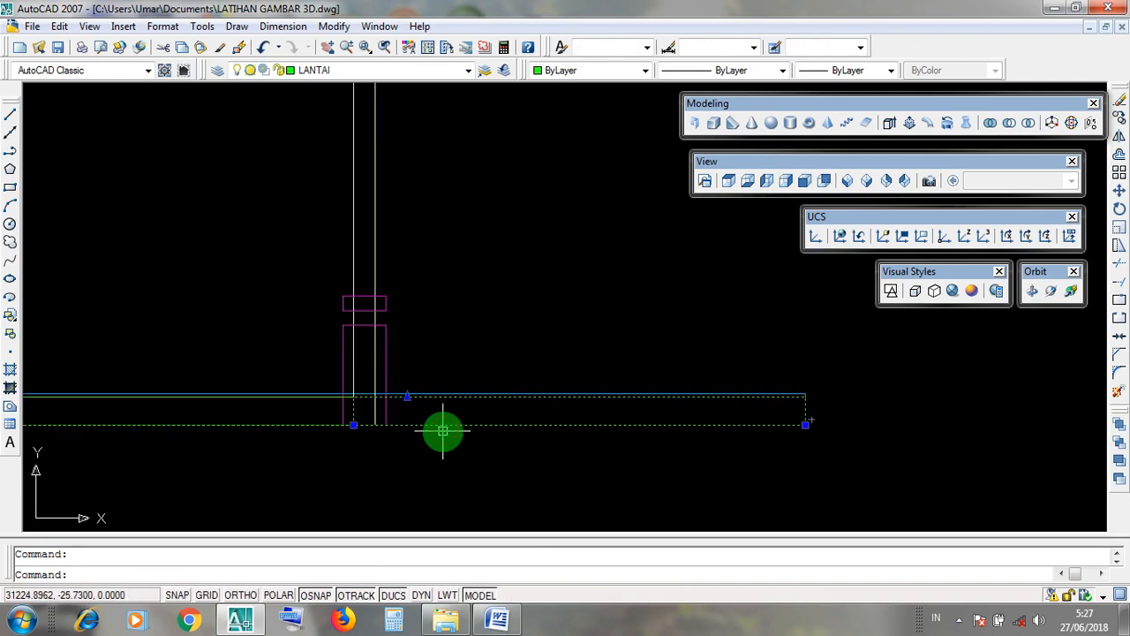
scroll(468, 426, up, 2)
scroll(532, 412, down, 2)
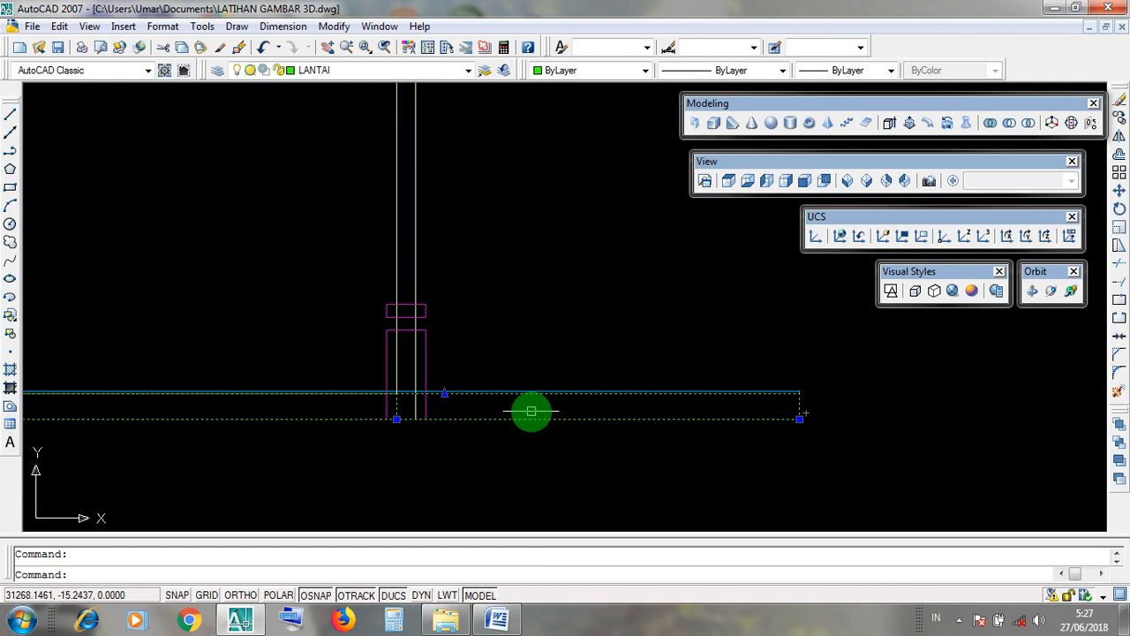
scroll(528, 409, up, 2)
key(Escape)
scroll(557, 424, down, 2)
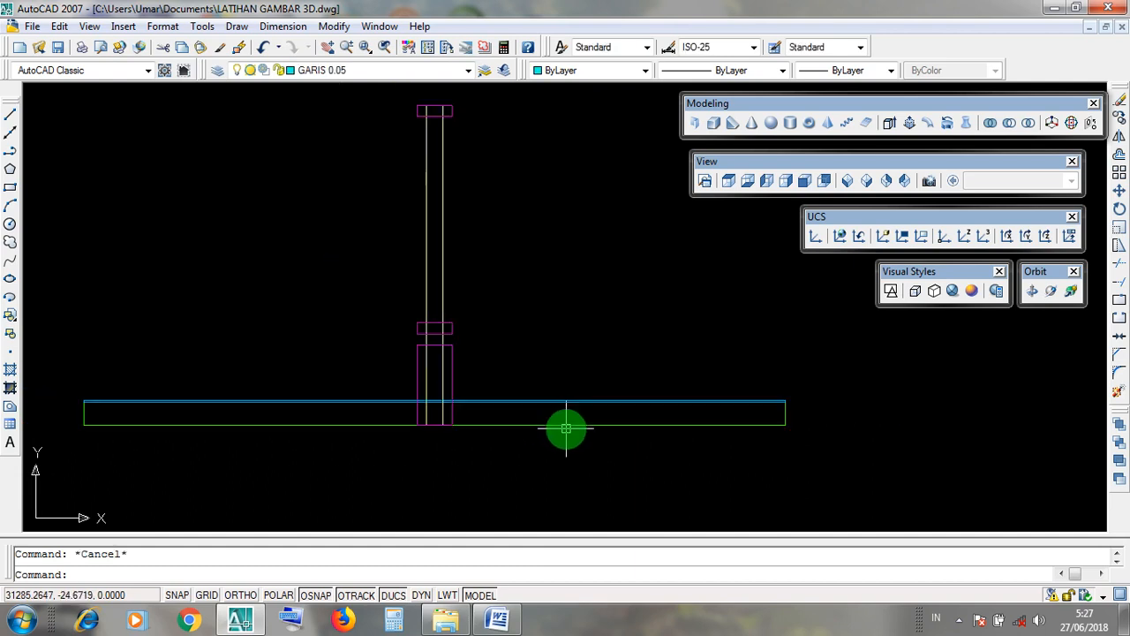
Select the green floor slab and the column's base, examine where they meet along the slab's underside, and clear the selection
click(565, 427)
key(Escape)
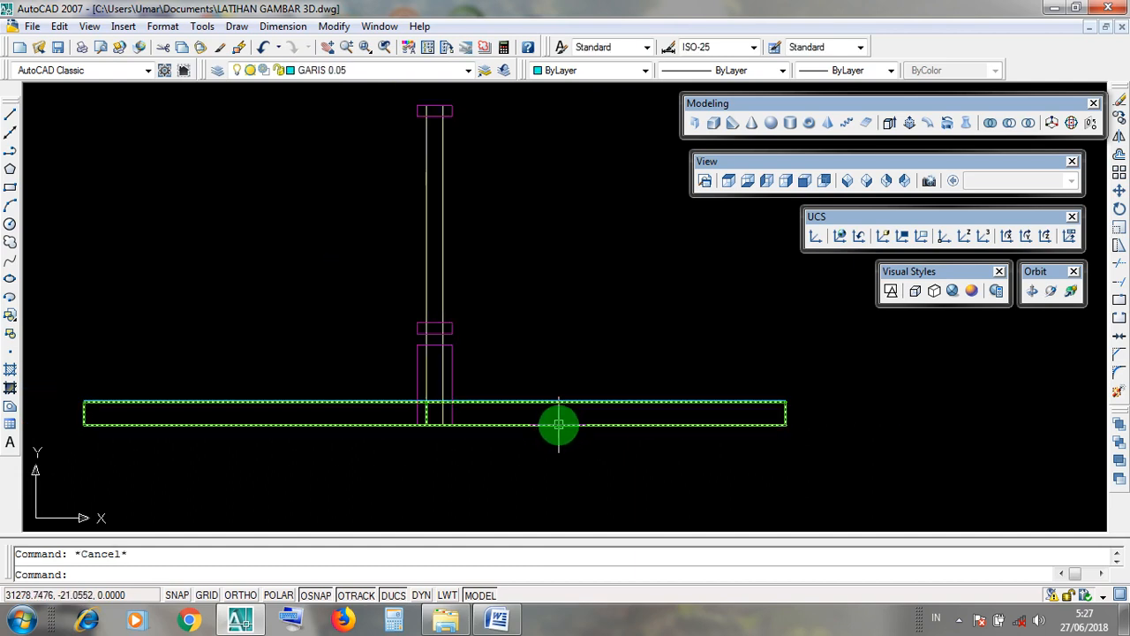
click(559, 425)
scroll(563, 425, up, 1)
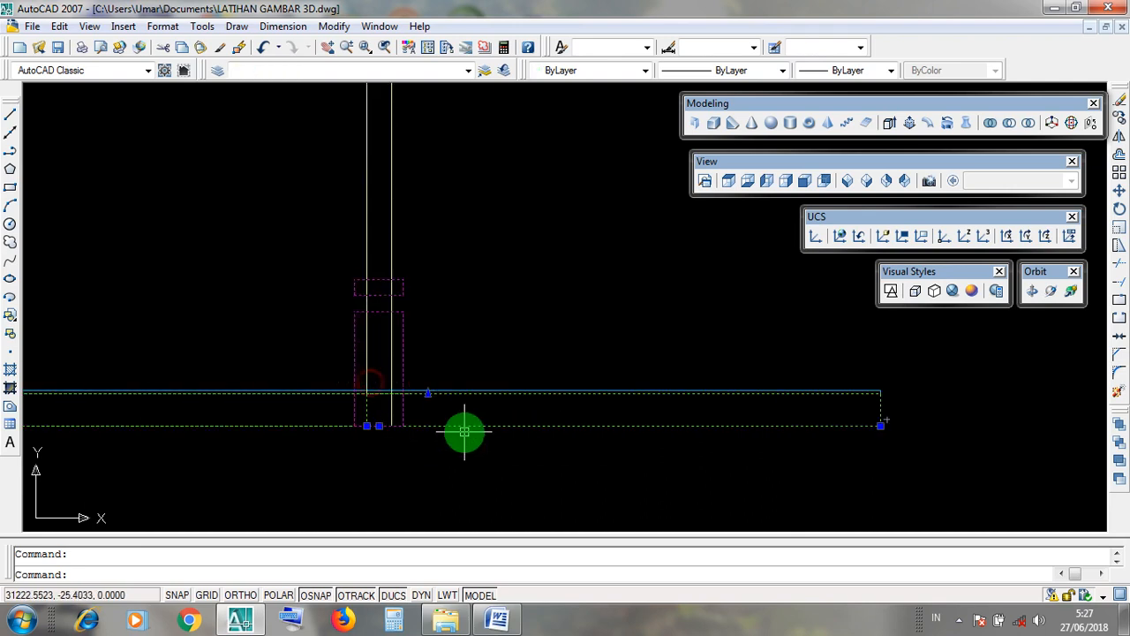
key(Escape)
scroll(357, 380, up, 4)
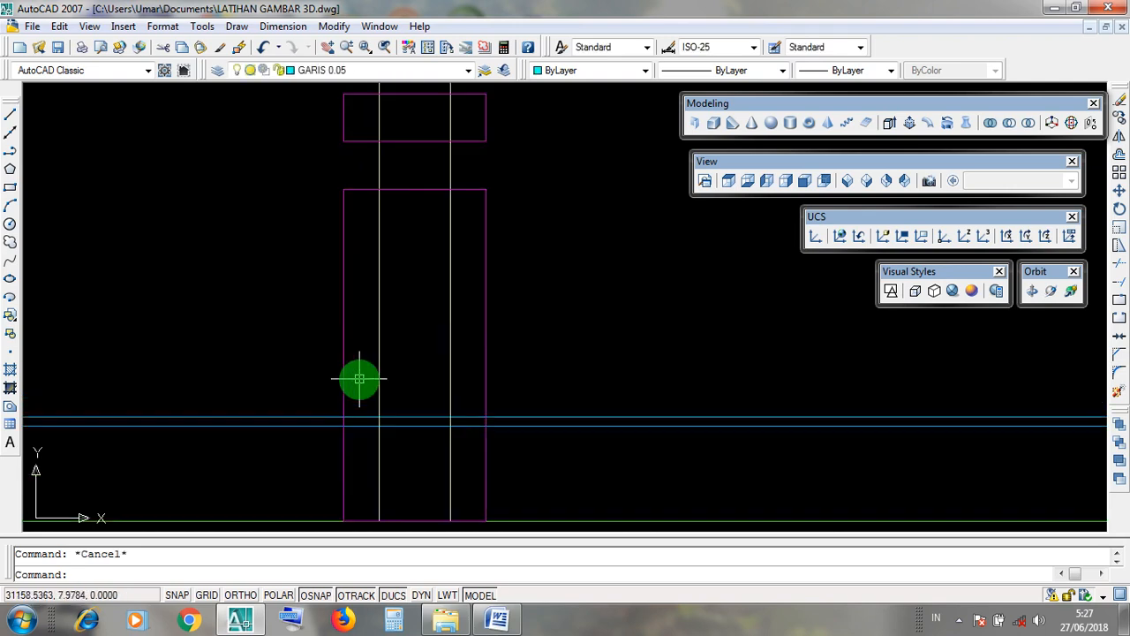
scroll(362, 382, down, 5)
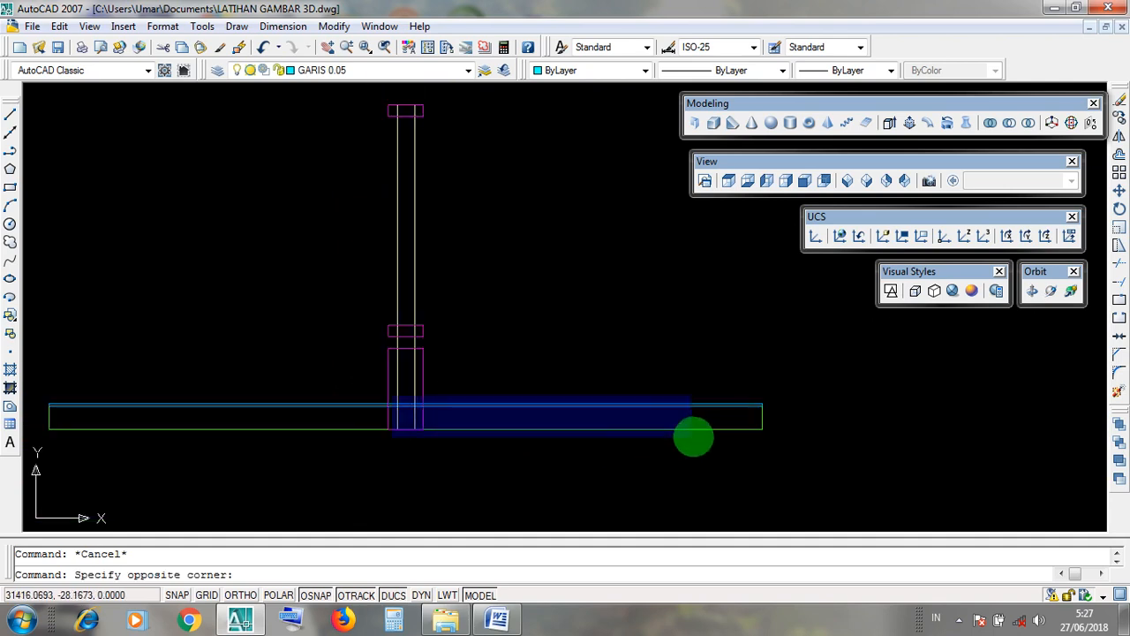
Select the green floor slab and examine its vertical corner edge and underside behind the column's base
click(783, 435)
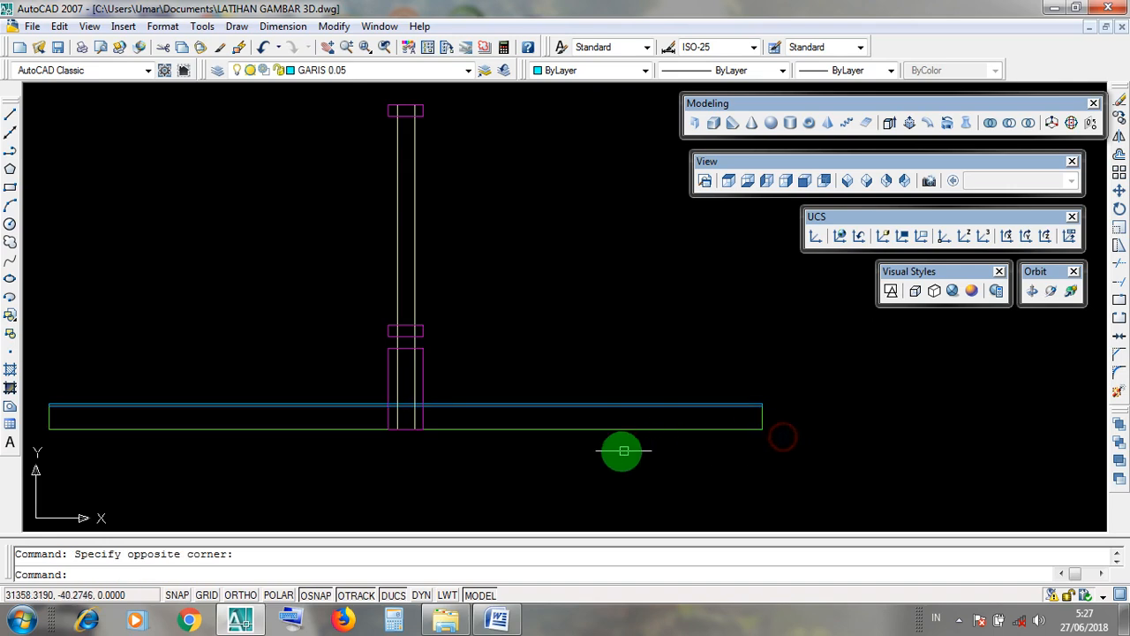
click(576, 431)
scroll(576, 431, up, 2)
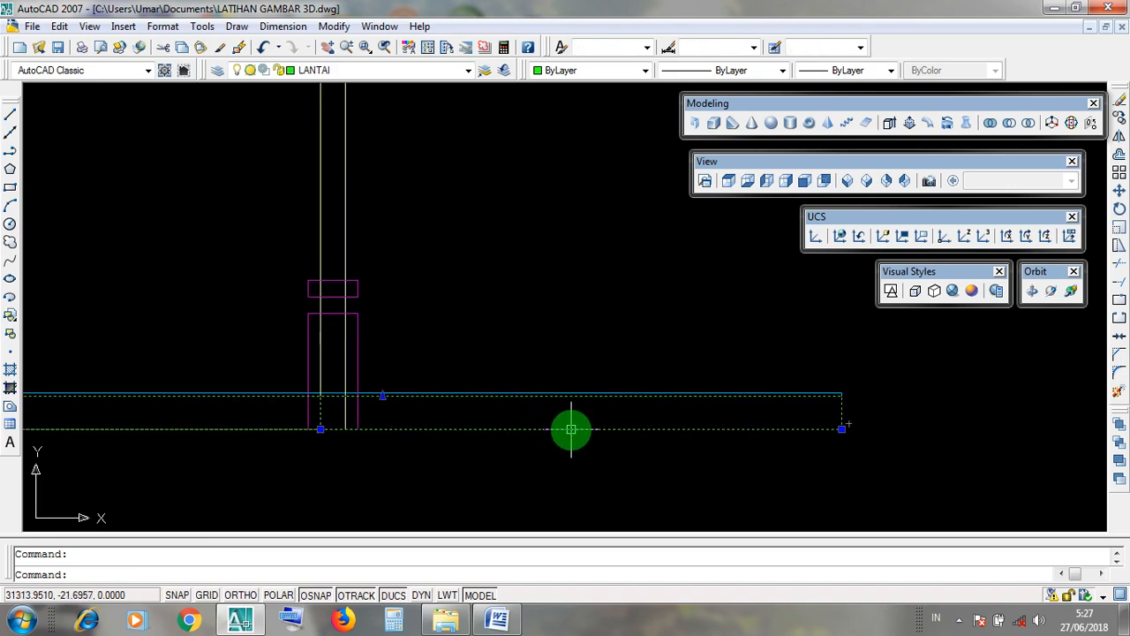
click(563, 431)
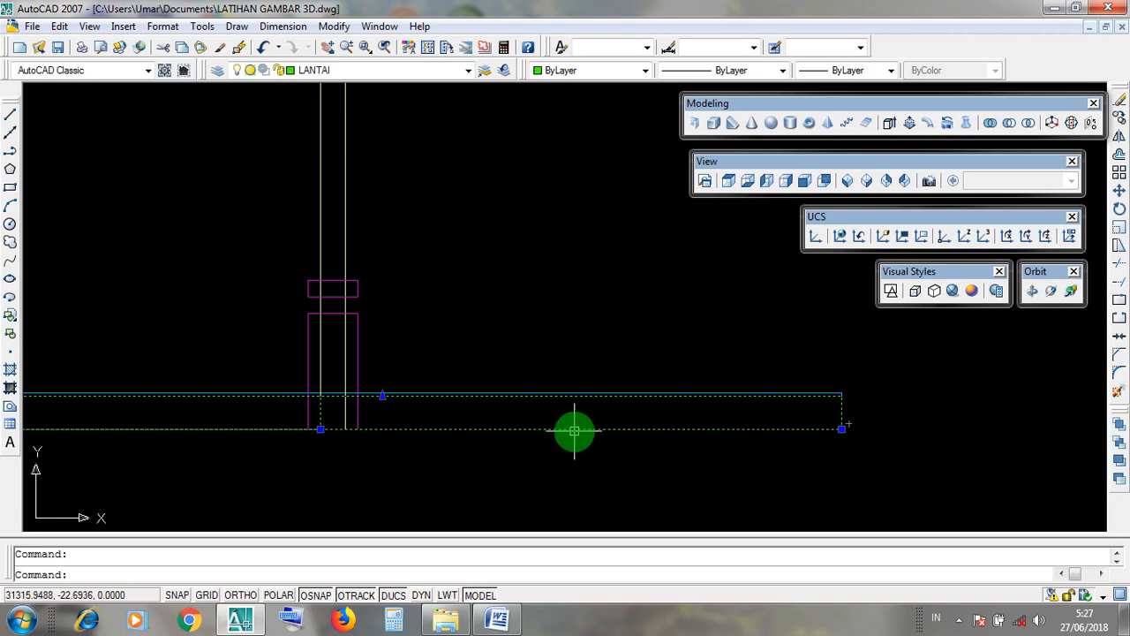
scroll(697, 411, up, 3)
scroll(662, 435, down, 2)
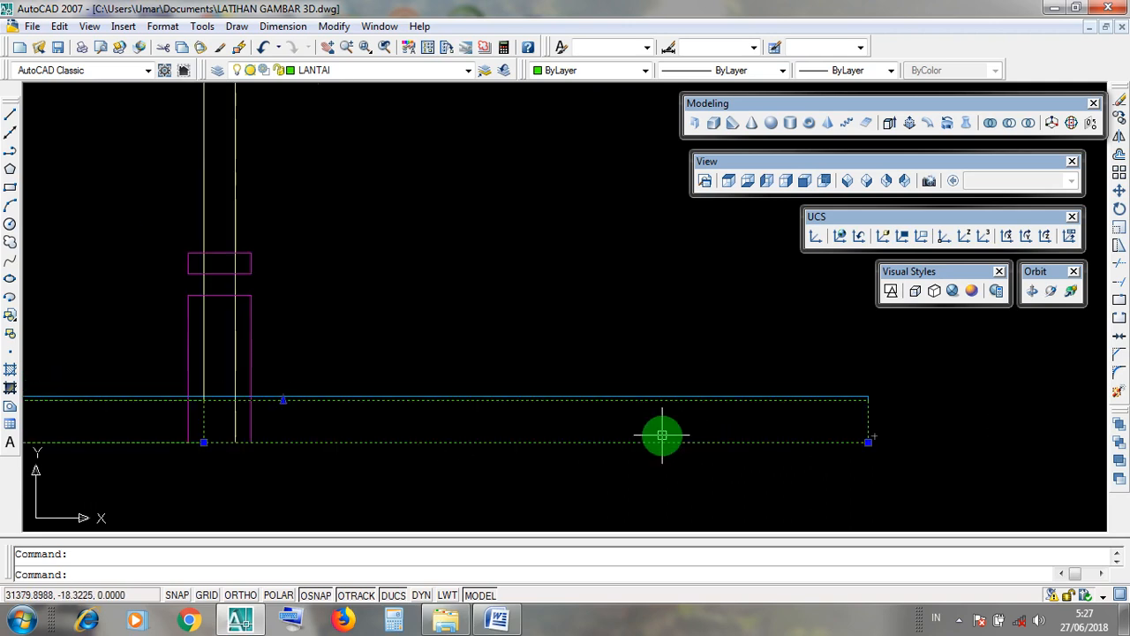
scroll(634, 444, down, 5)
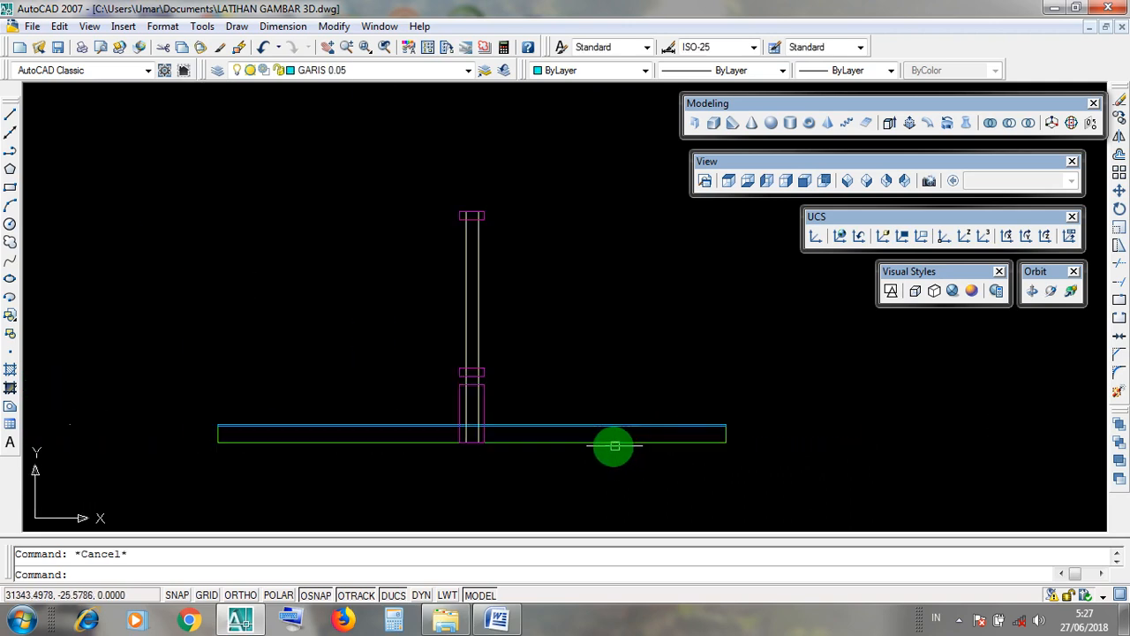
scroll(608, 441, up, 3)
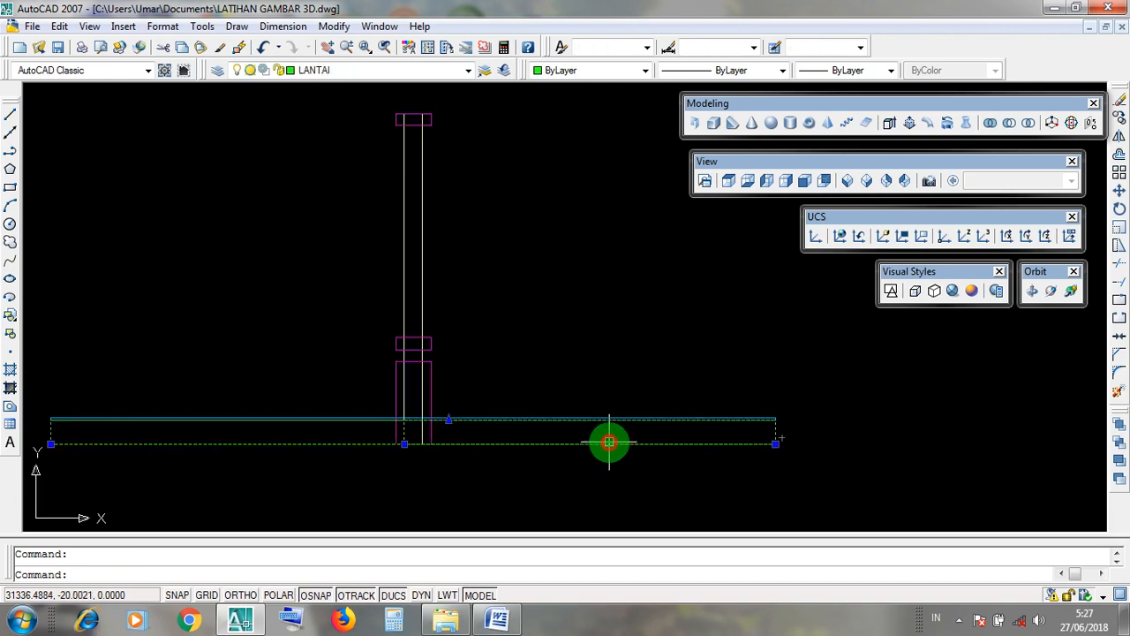
scroll(639, 442, up, 4)
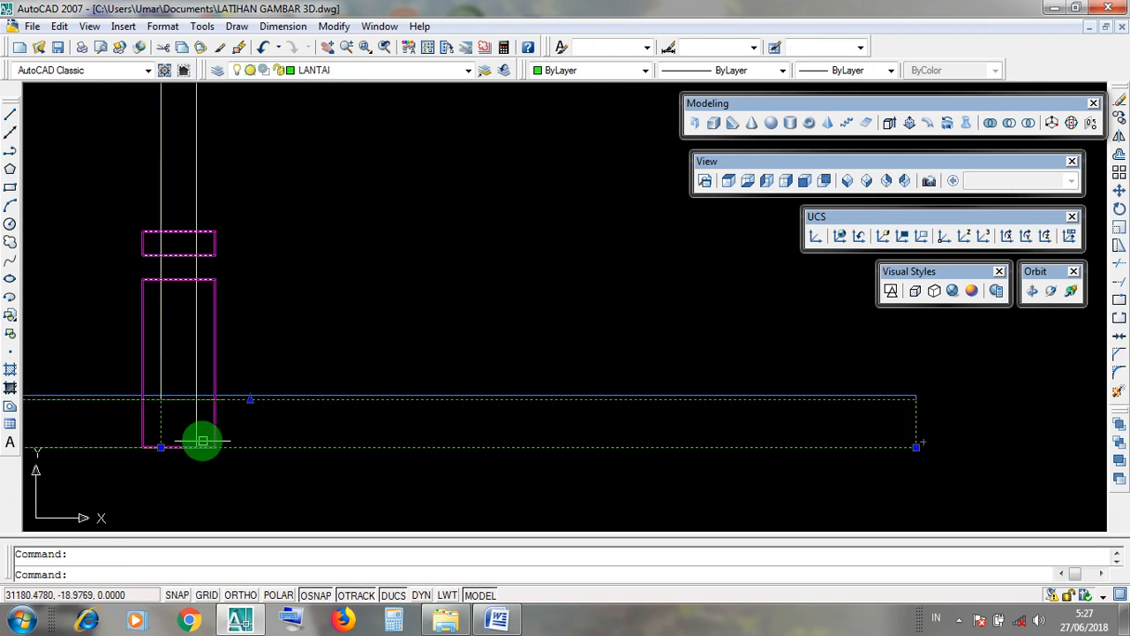
scroll(142, 433, up, 4)
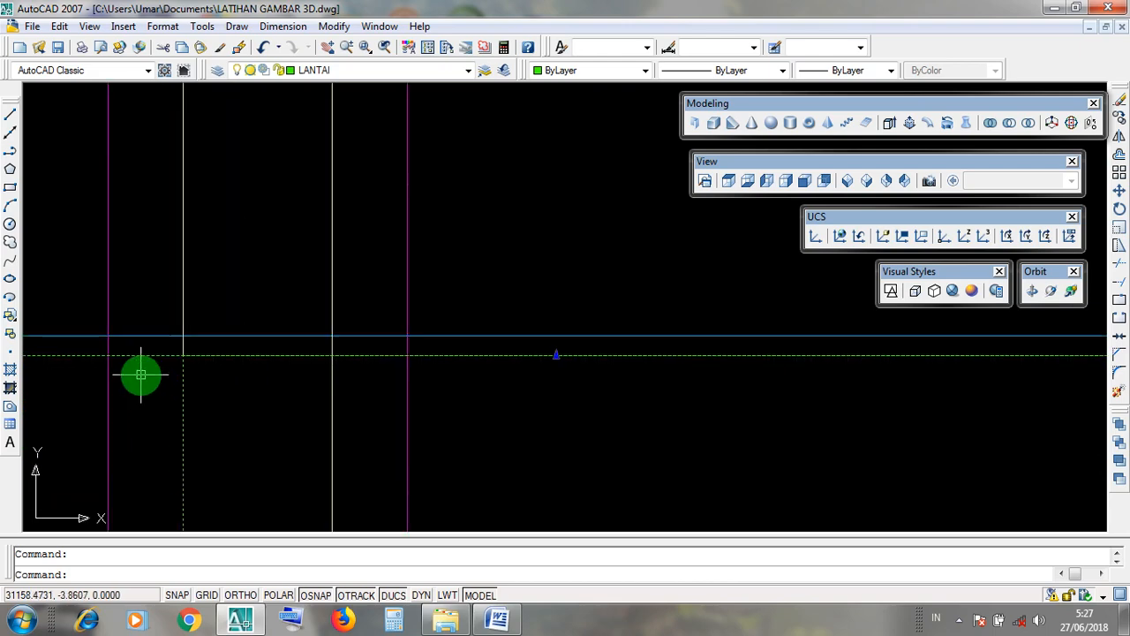
middle_drag(179, 441, 279, 343)
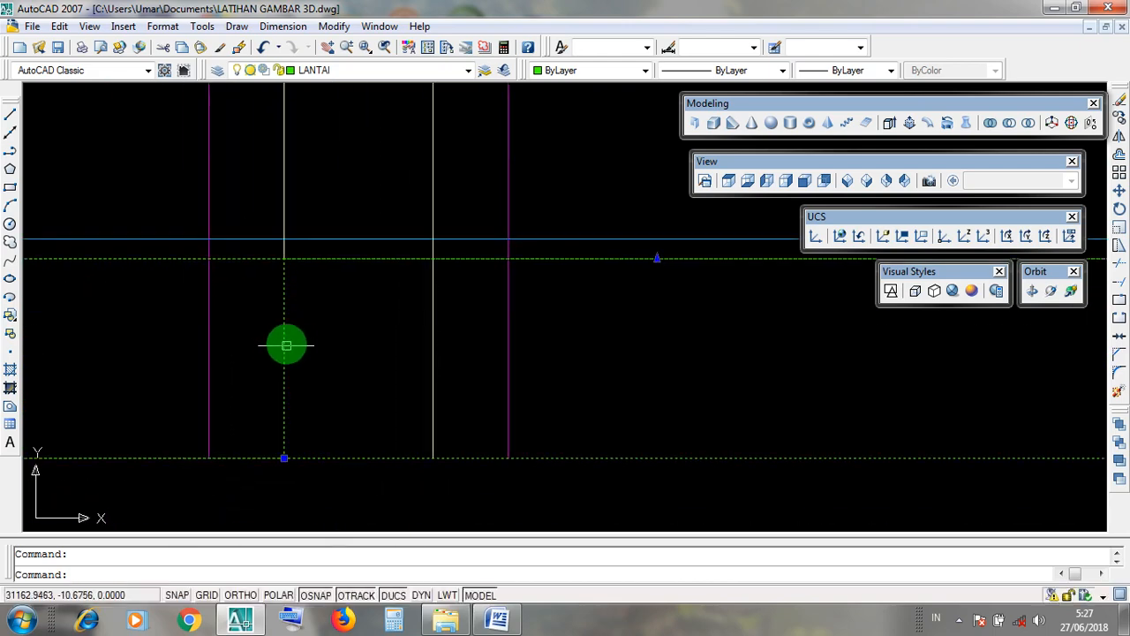
click(261, 206)
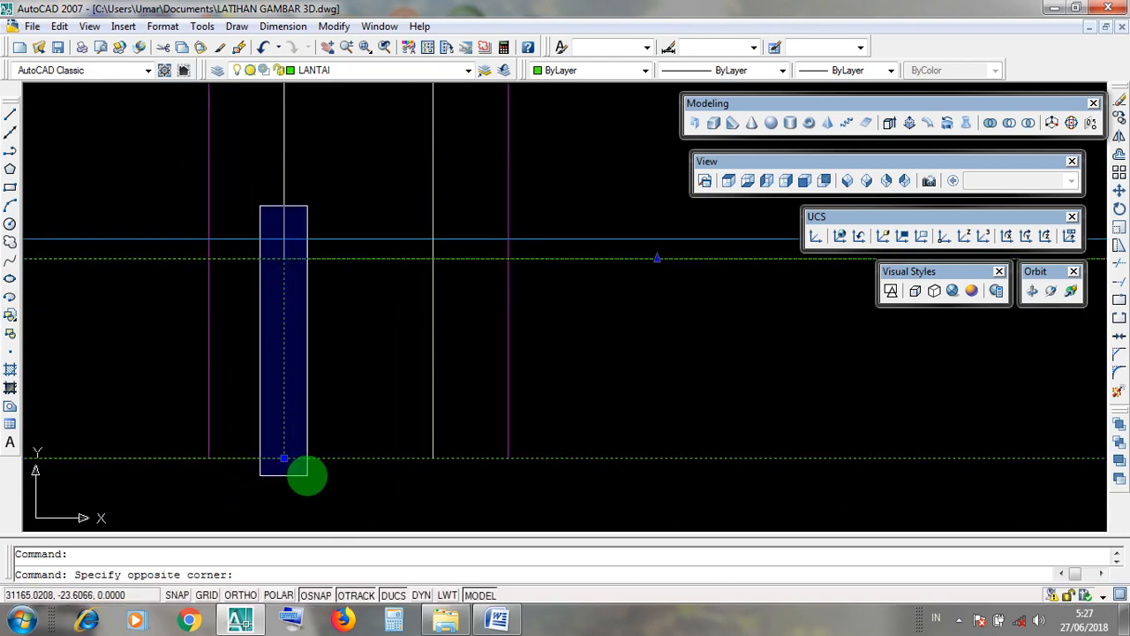
click(307, 476)
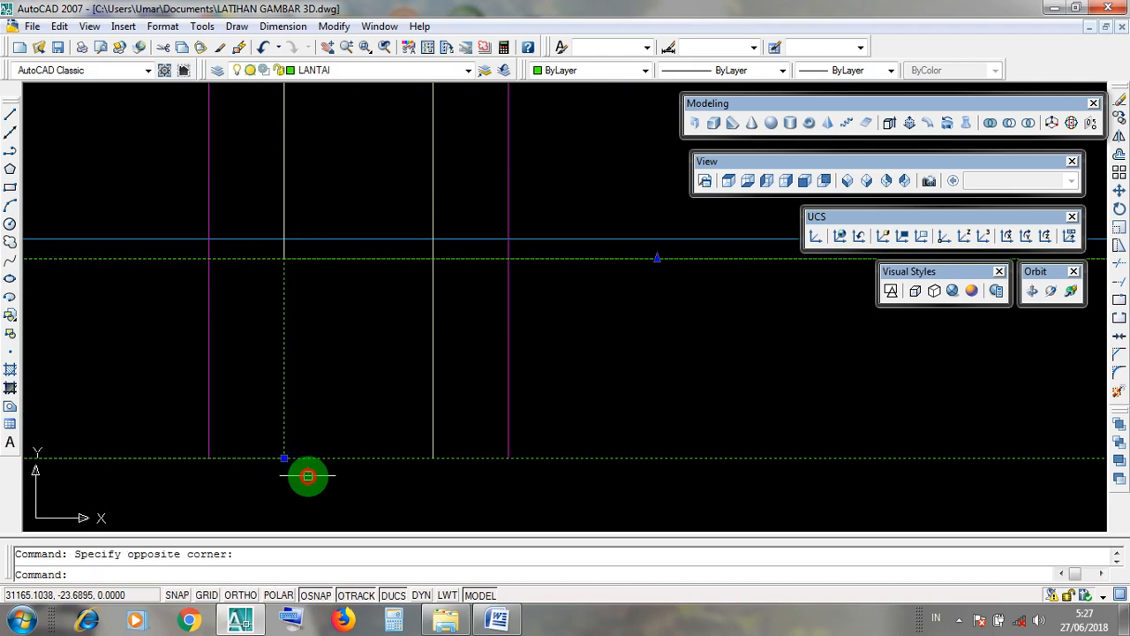
scroll(288, 392, down, 6)
scroll(290, 391, down, 3)
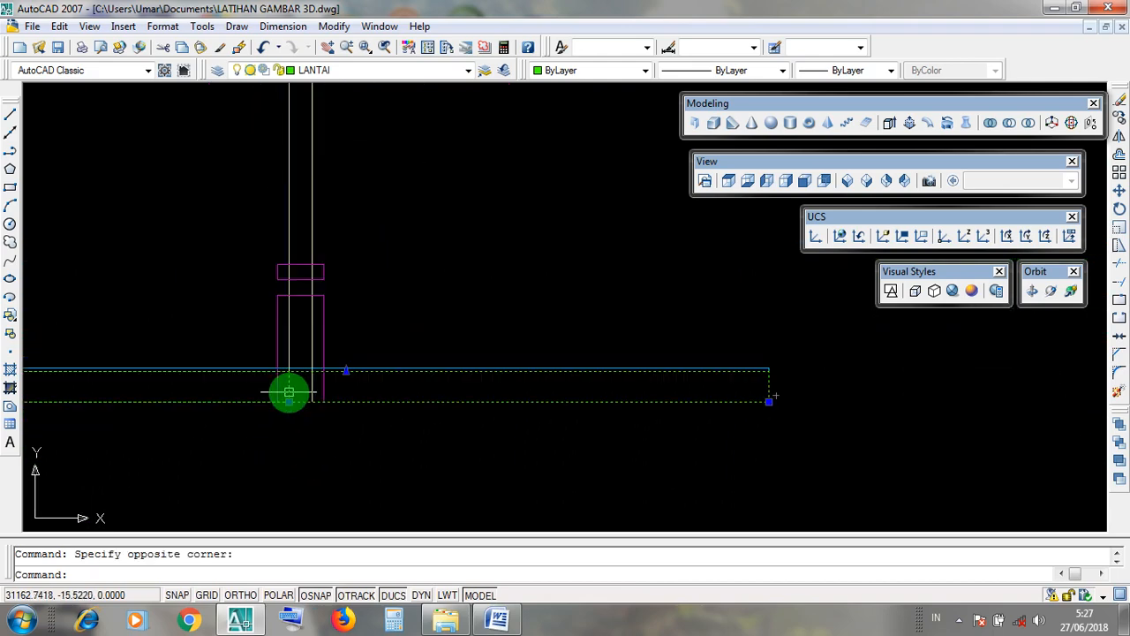
Examine the vertical edge at the floor slab's outer end and its bottom edge, clearing the selection each time
scroll(769, 389, up, 5)
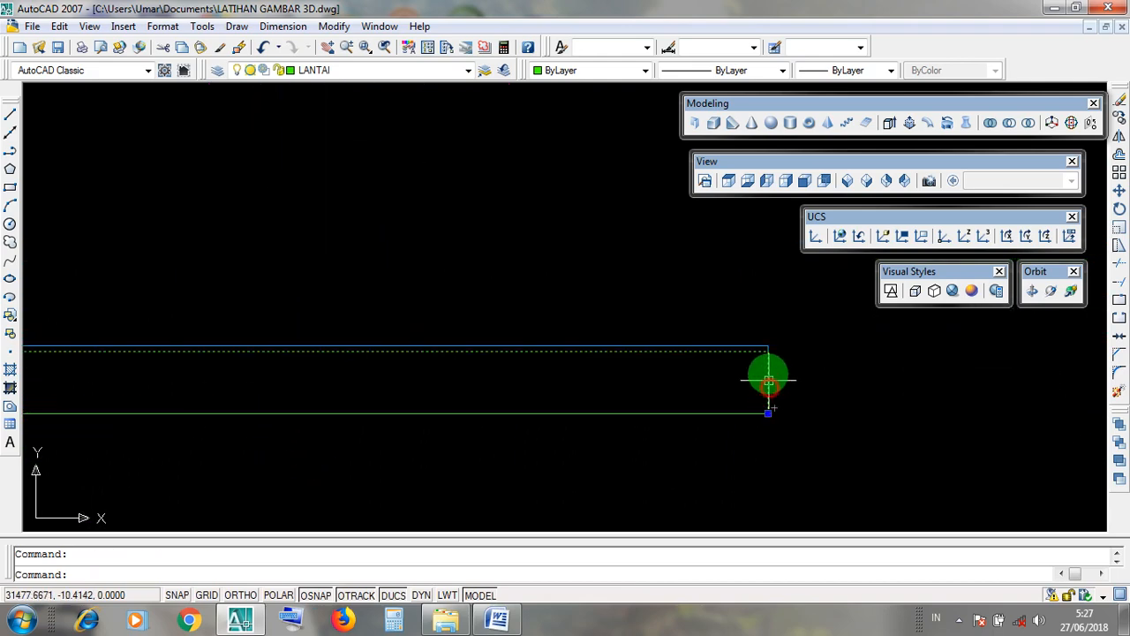
click(765, 323)
click(791, 438)
key(Escape)
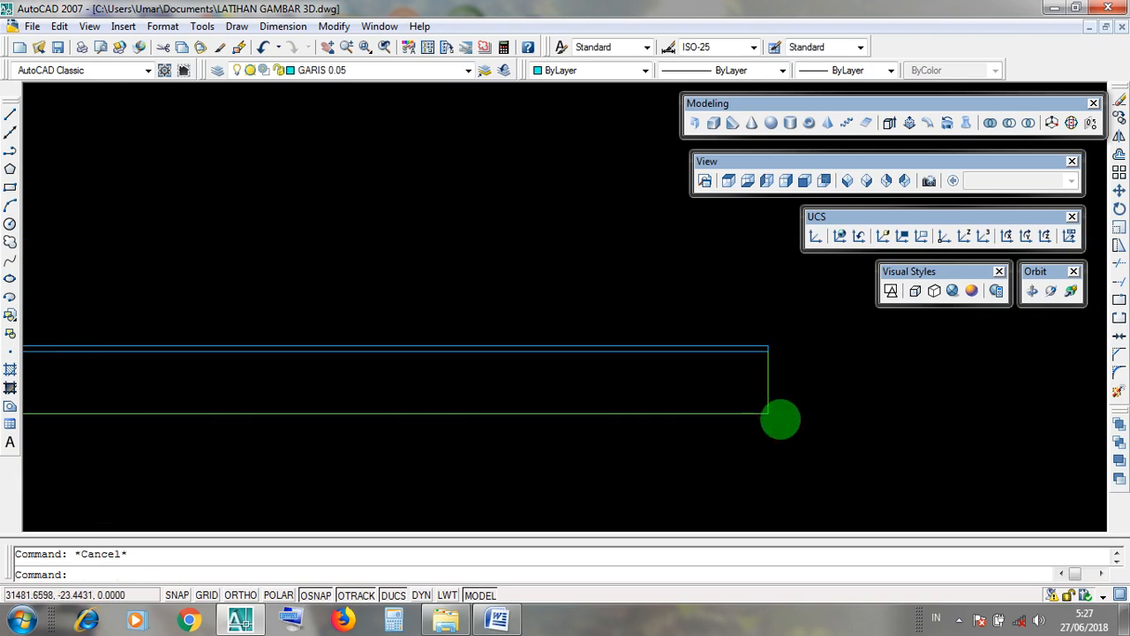
scroll(755, 402, down, 5)
scroll(608, 414, up, 3)
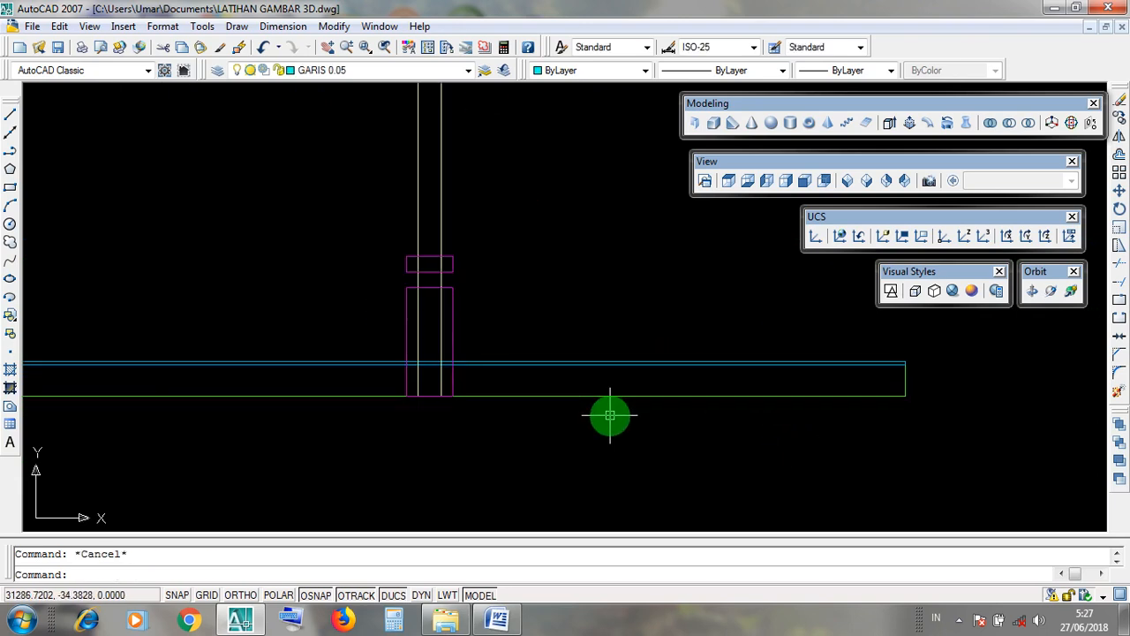
click(648, 396)
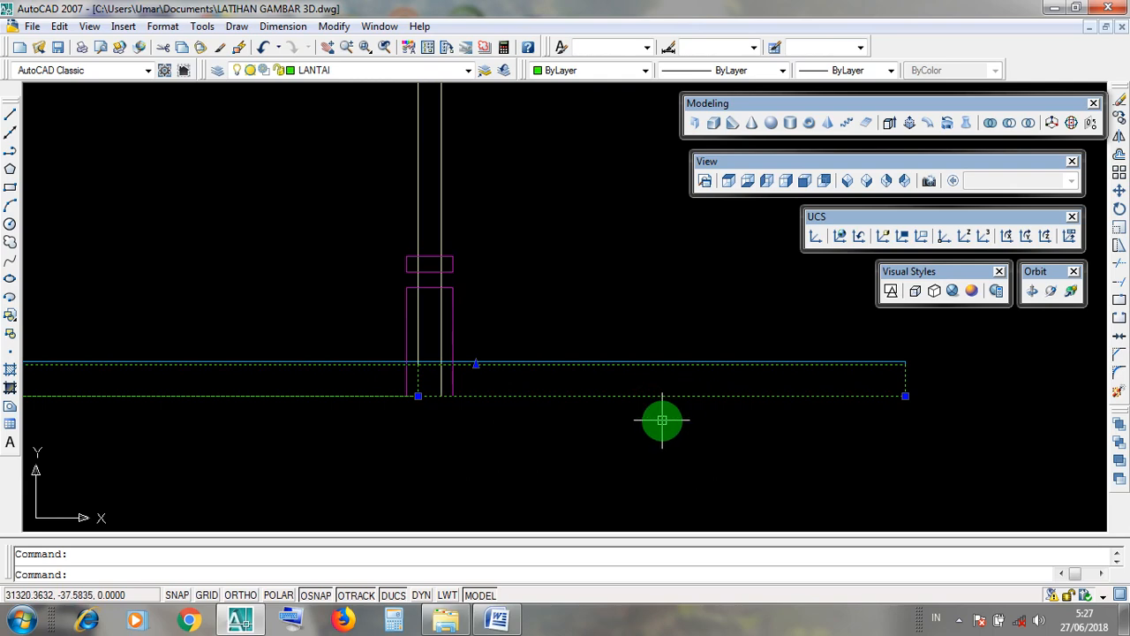
scroll(662, 420, down, 2)
key(Escape)
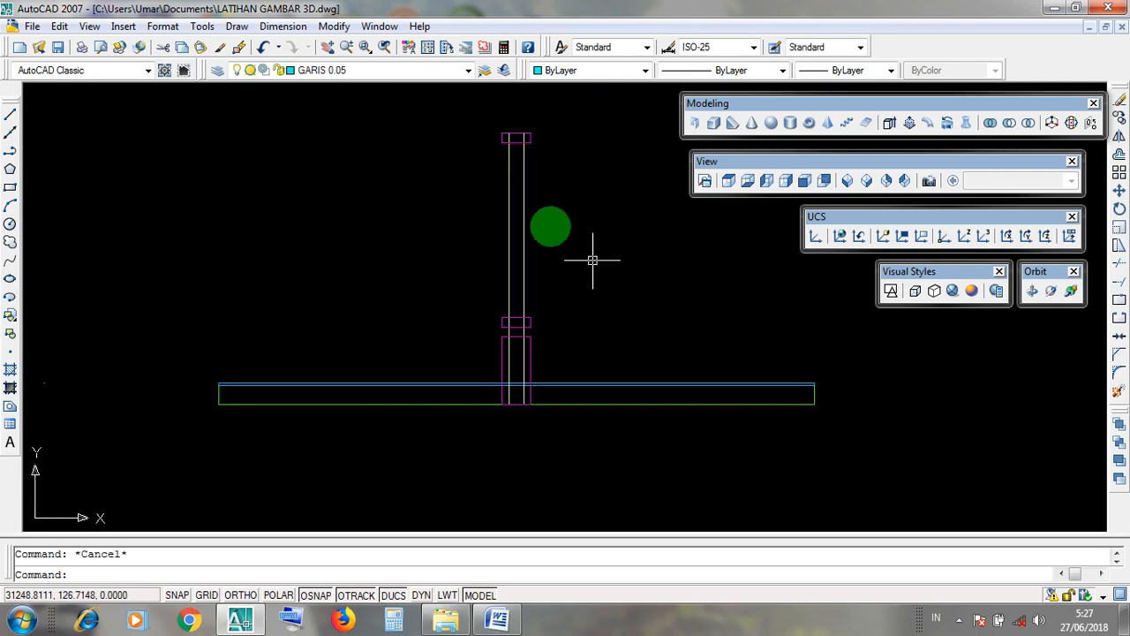
click(336, 26)
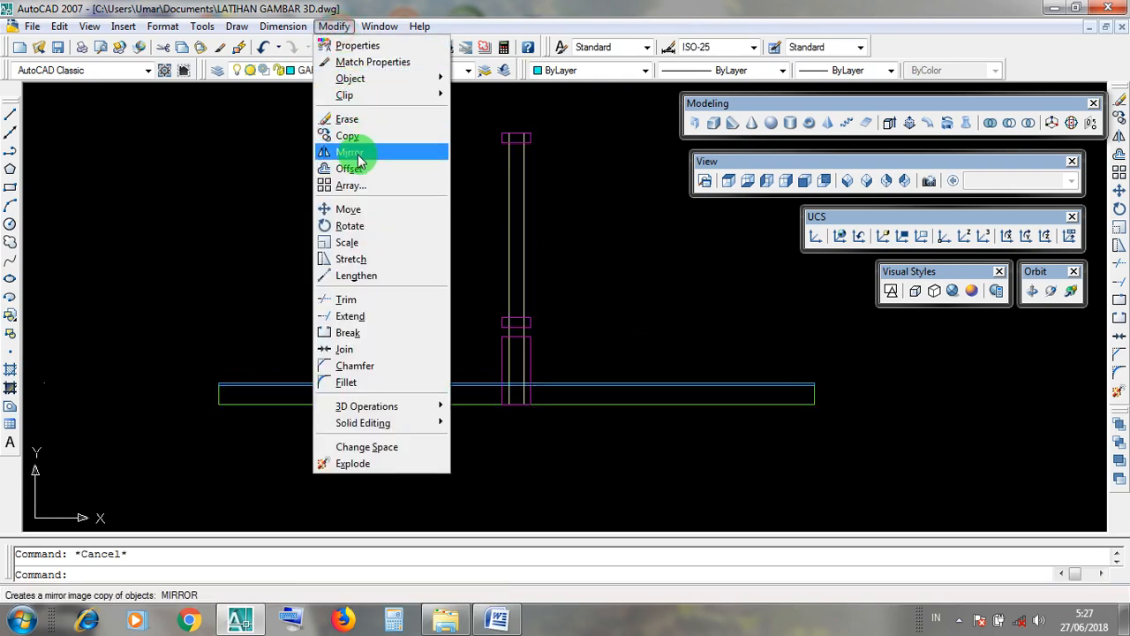
click(449, 232)
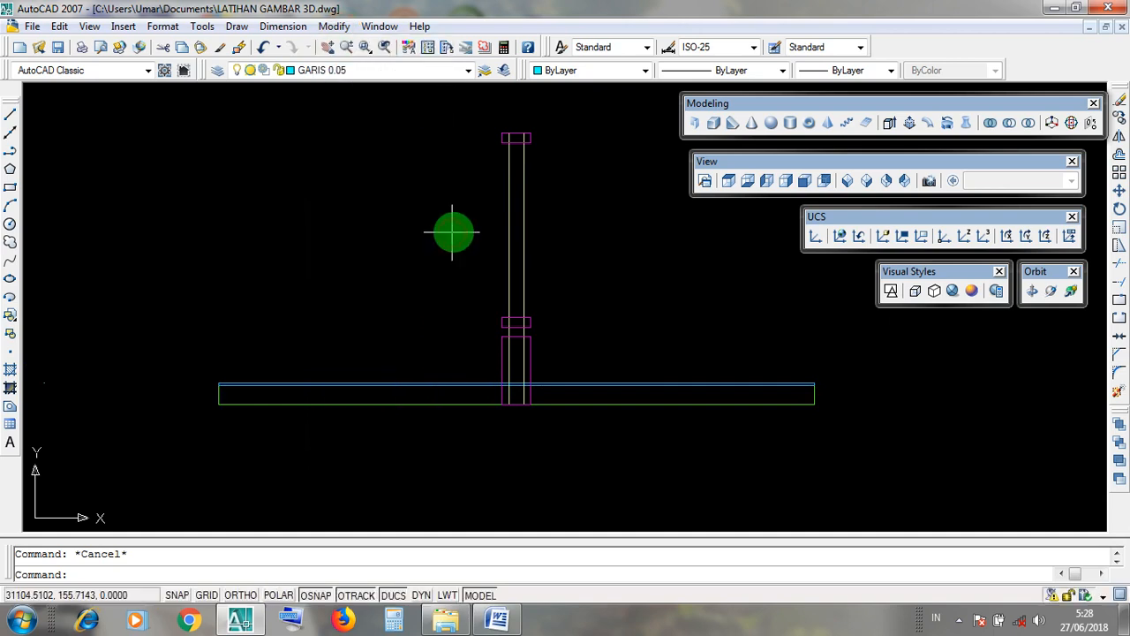
click(513, 230)
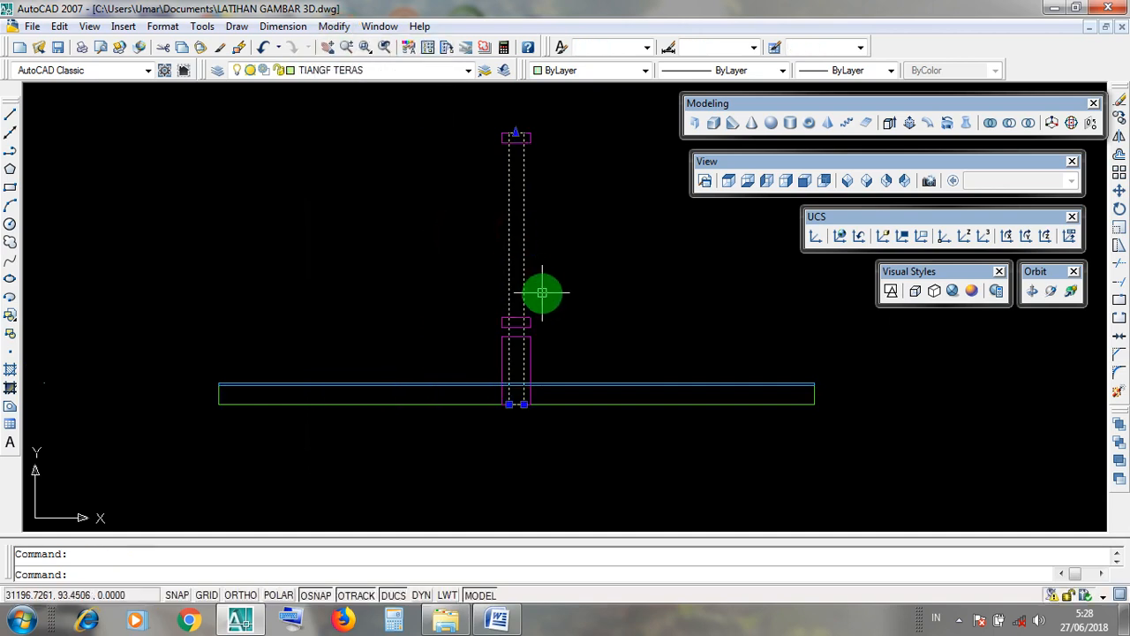
click(531, 320)
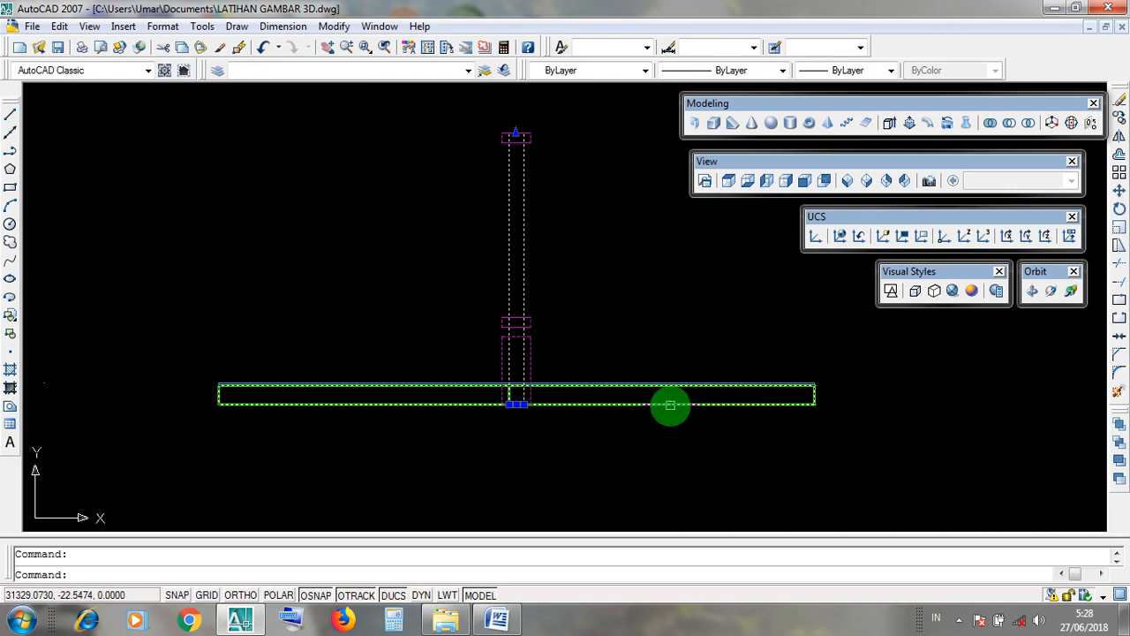
click(654, 403)
key(Escape)
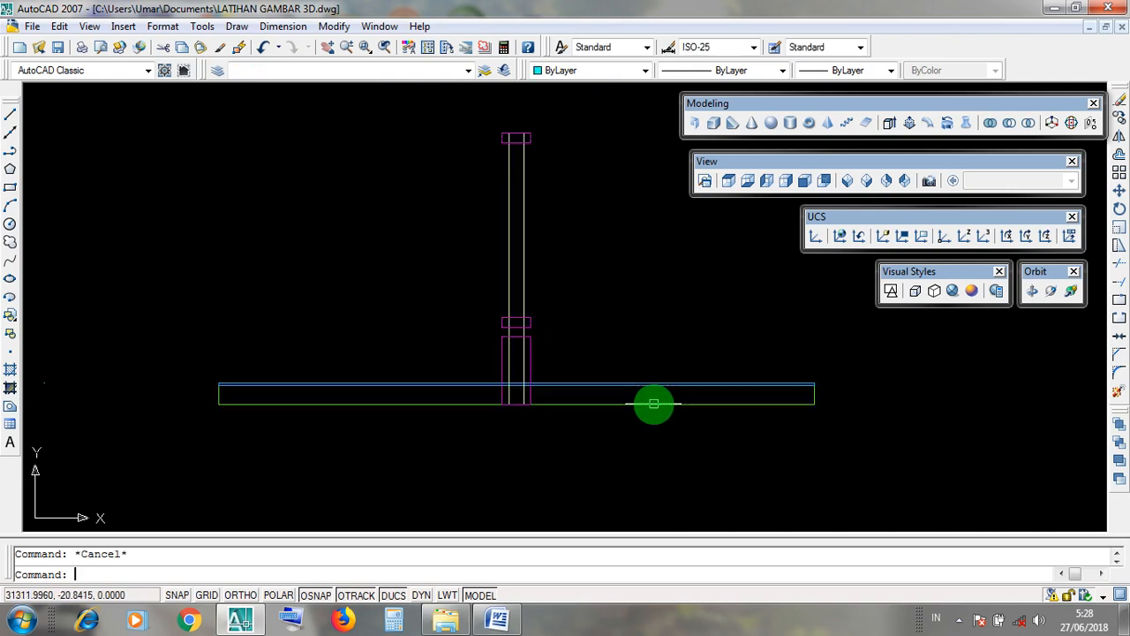
click(654, 403)
scroll(530, 412, up, 6)
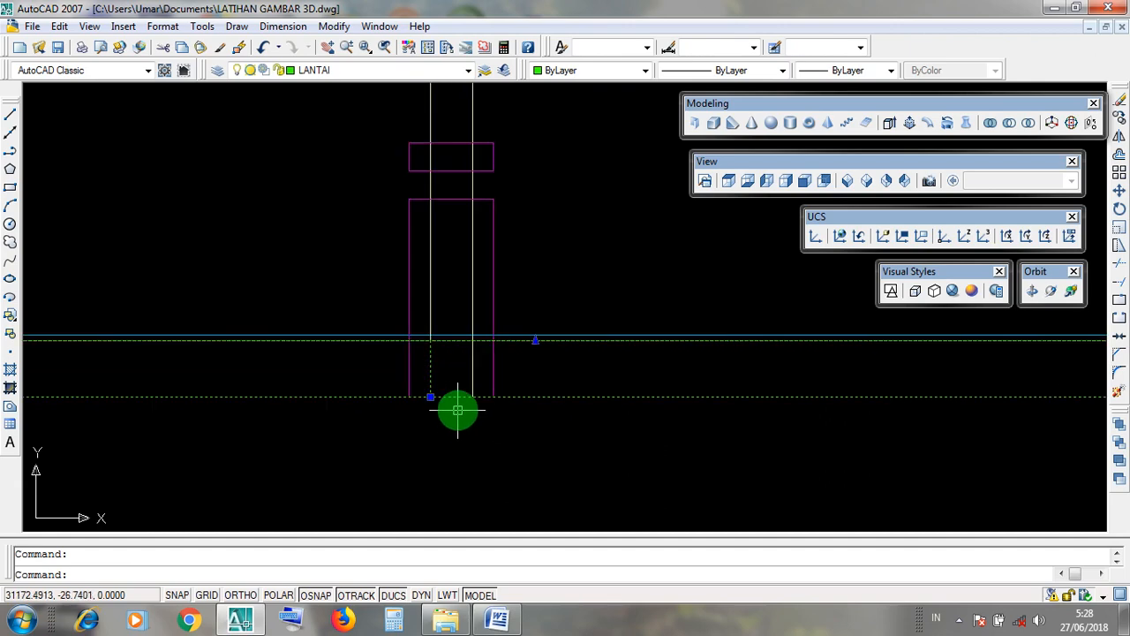
key(Escape)
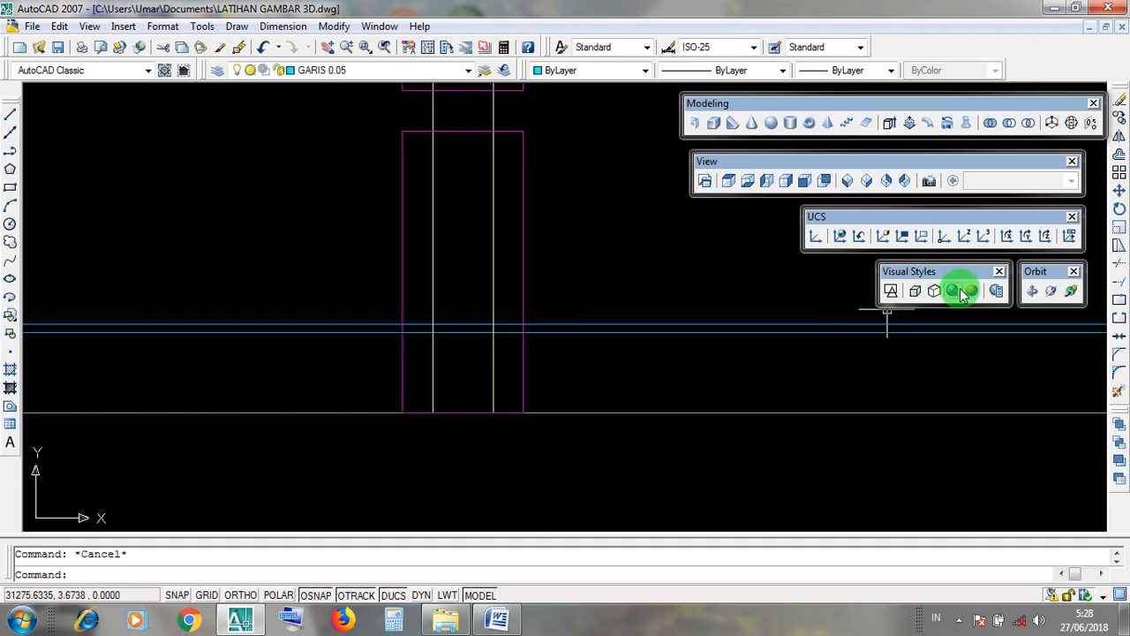
Switch the model to the SE Isometric view, framing the column's base and the floor slab's outer corner
click(887, 182)
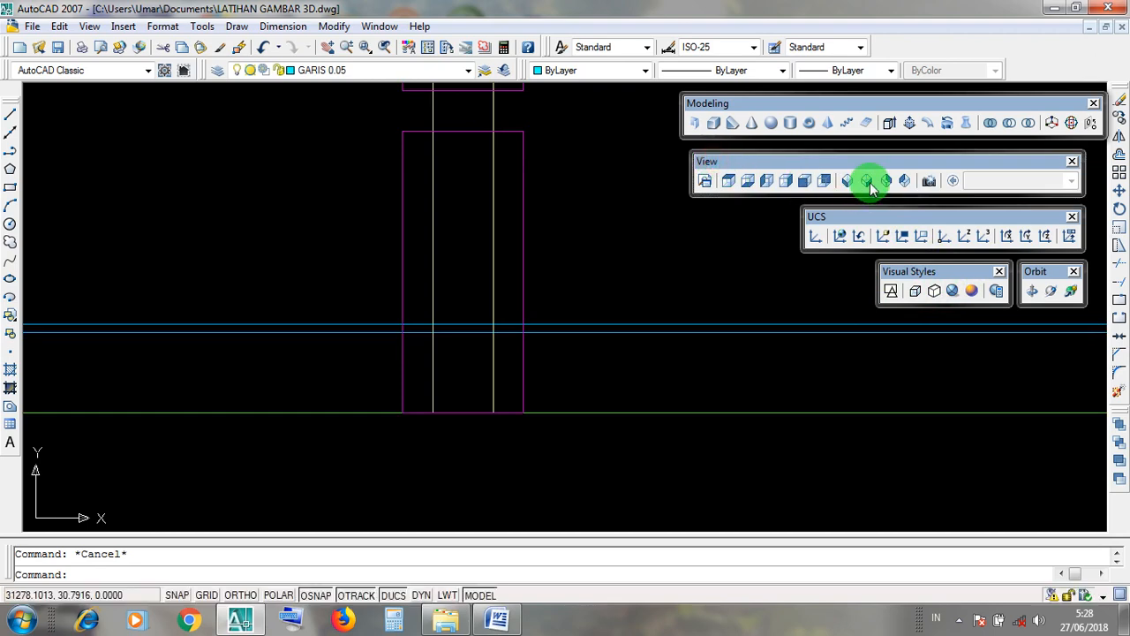
click(870, 181)
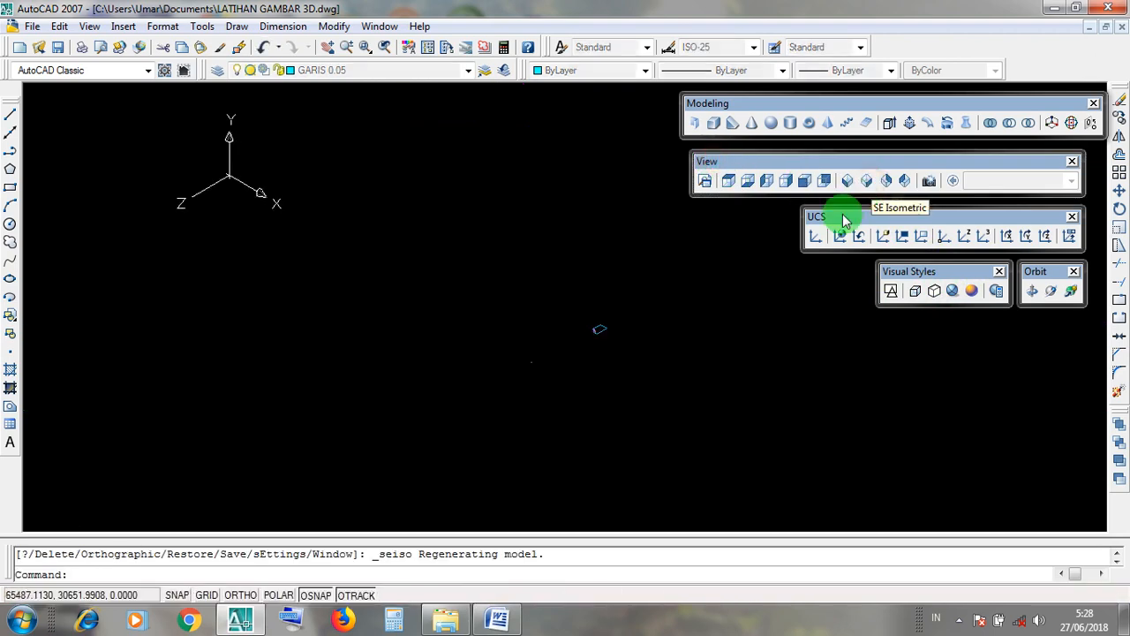
scroll(615, 371, up, 5)
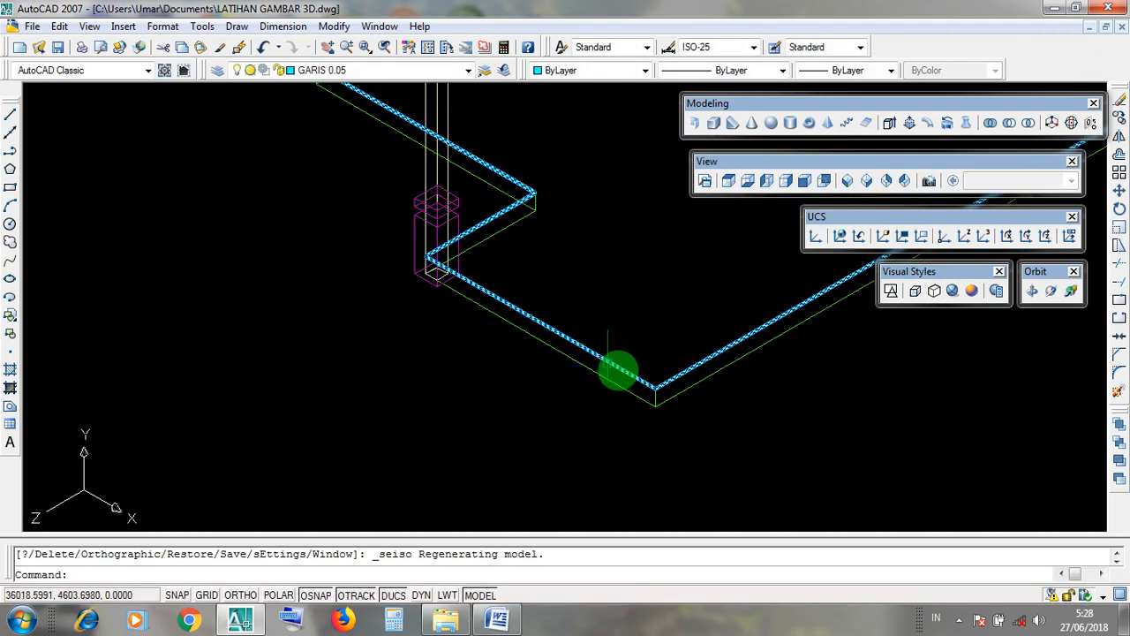
Select the green floor slab and compare its vertical corner edges at the front outer corner and inside the column's base
click(653, 386)
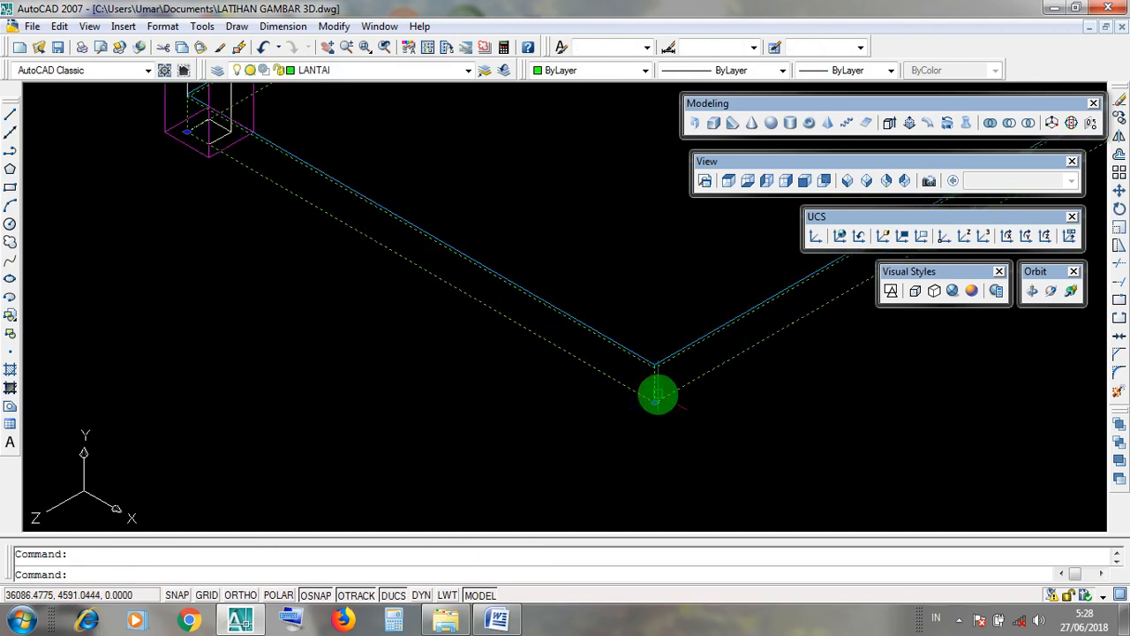
middle_drag(450, 341, 556, 491)
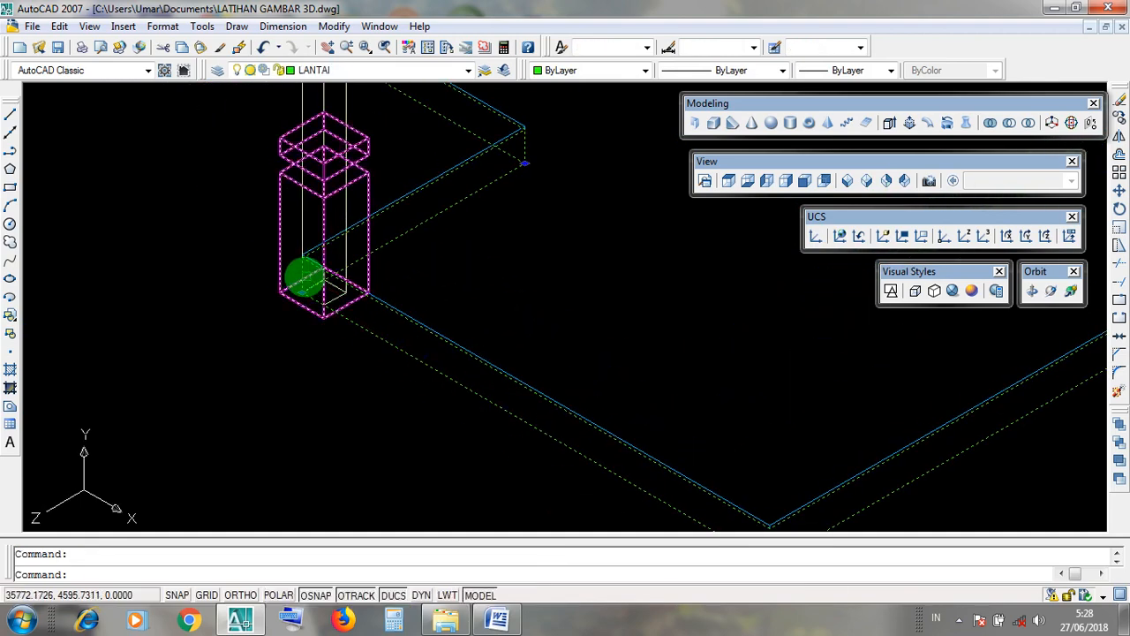
scroll(301, 276, up, 6)
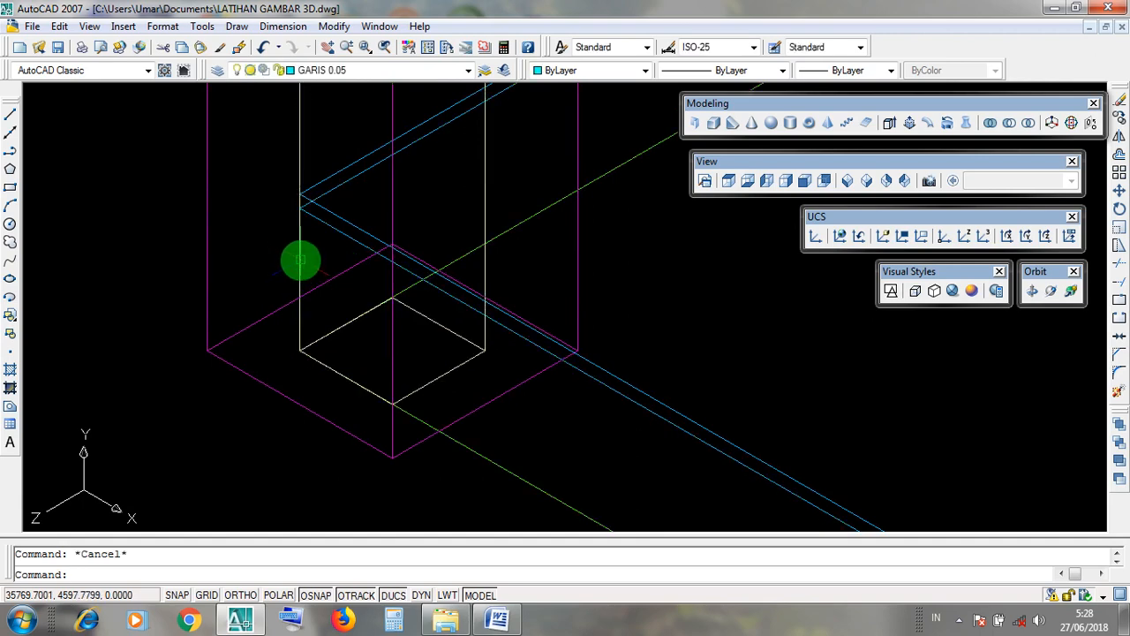
click(300, 259)
scroll(304, 279, down, 5)
key(Escape)
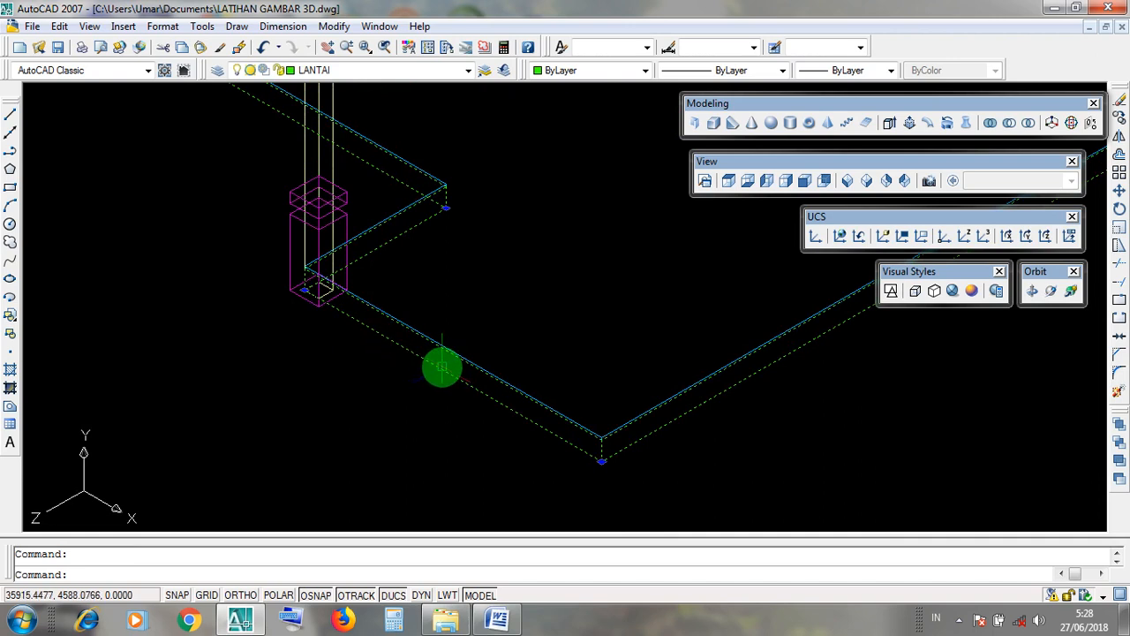
Clear the floor slab selection and switch the model to the Front view
key(Escape)
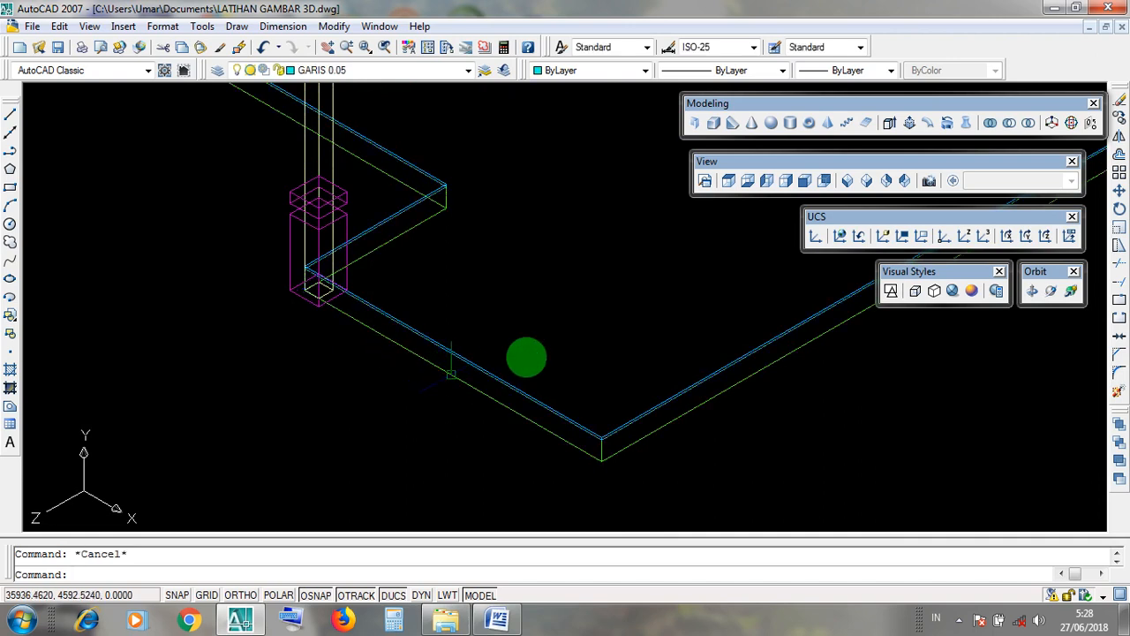
drag(731, 164, 733, 165)
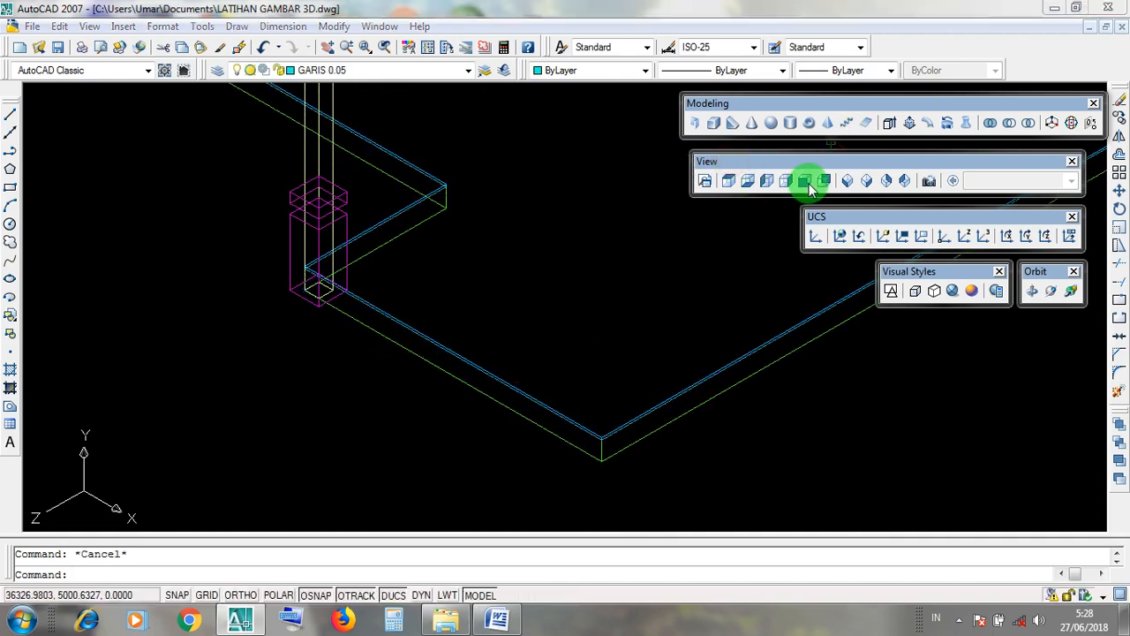
click(806, 182)
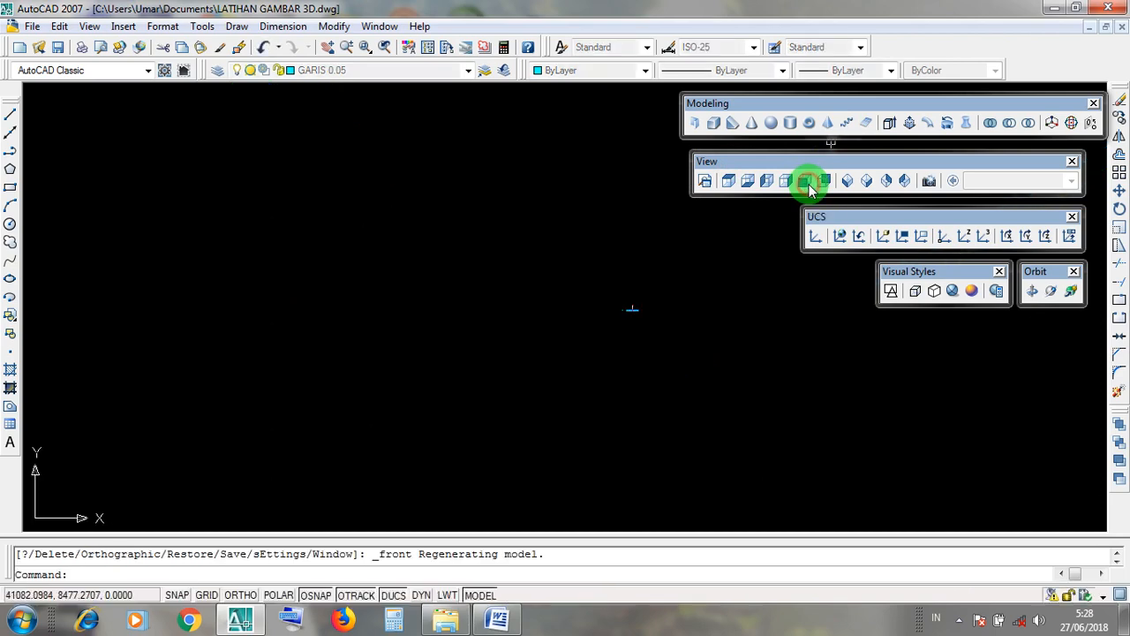
drag(720, 168, 805, 192)
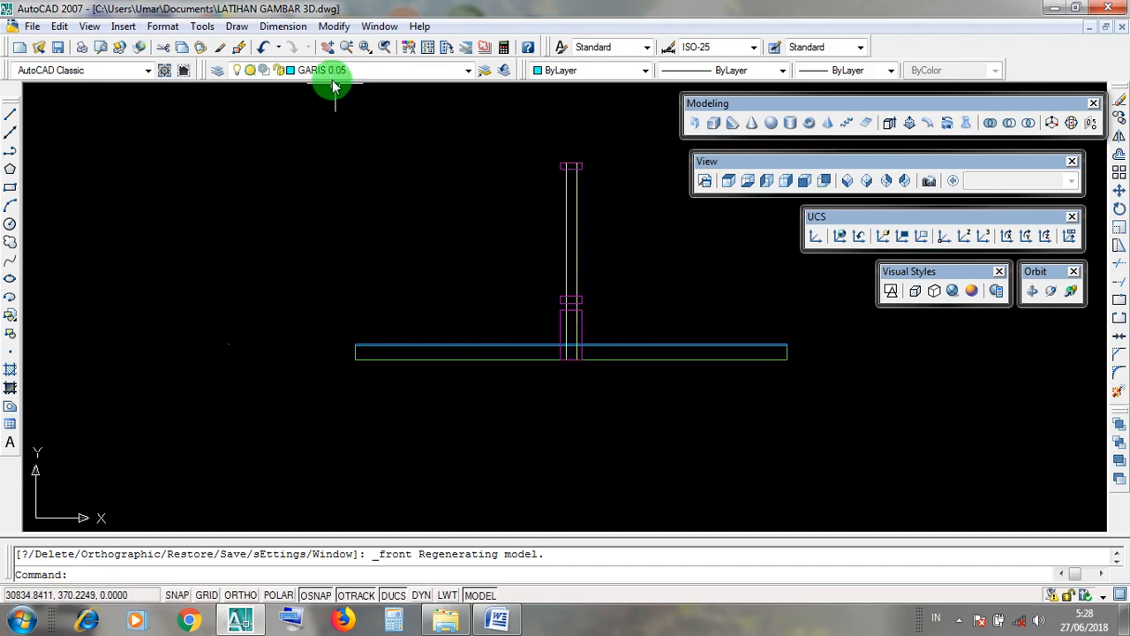
click(333, 26)
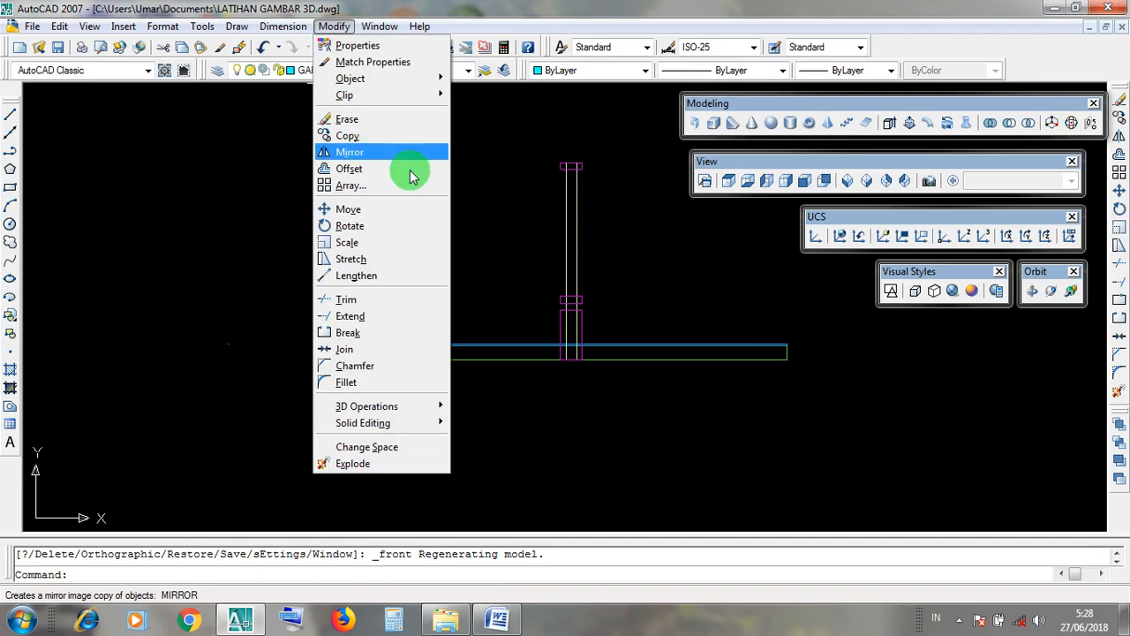
click(460, 197)
click(487, 197)
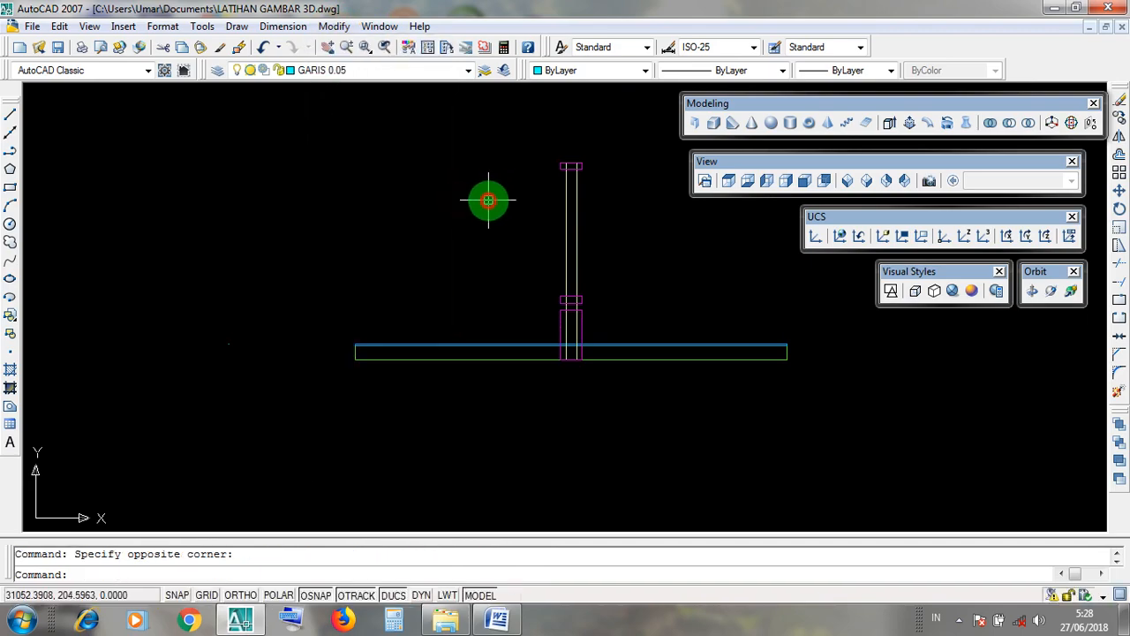
click(1049, 8)
right_click(588, 295)
click(618, 357)
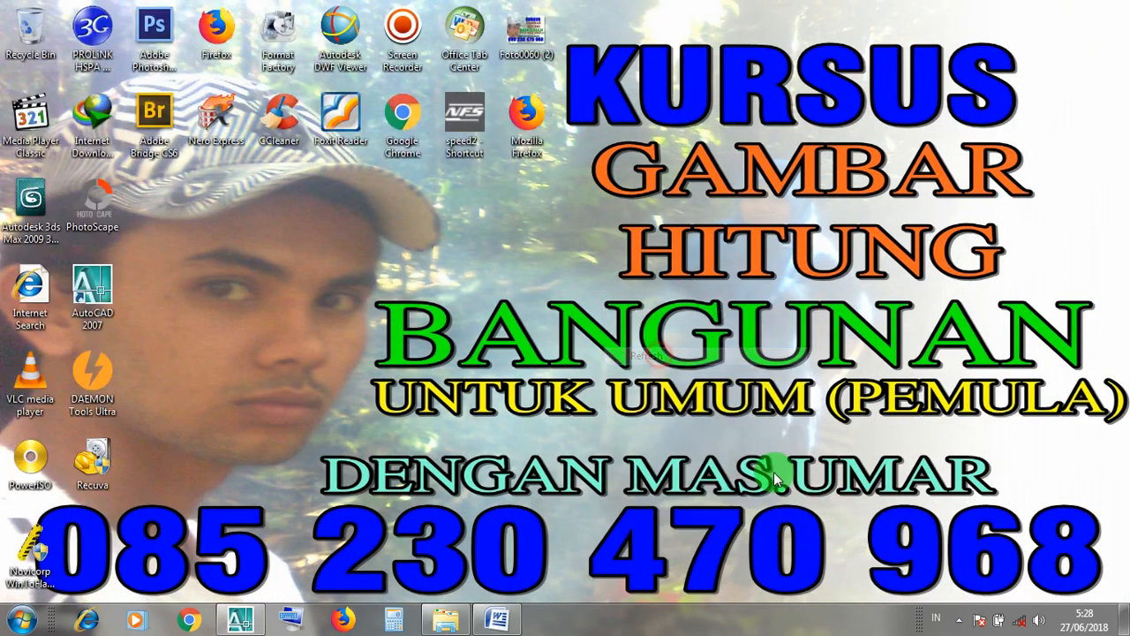
click(959, 619)
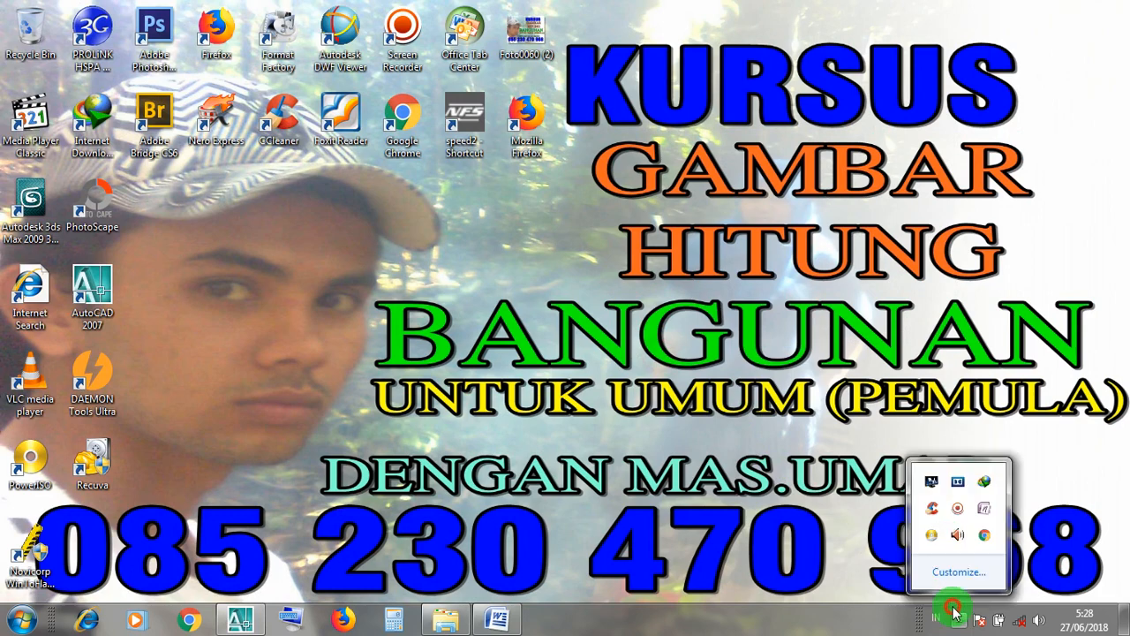
right_click(954, 509)
click(1027, 458)
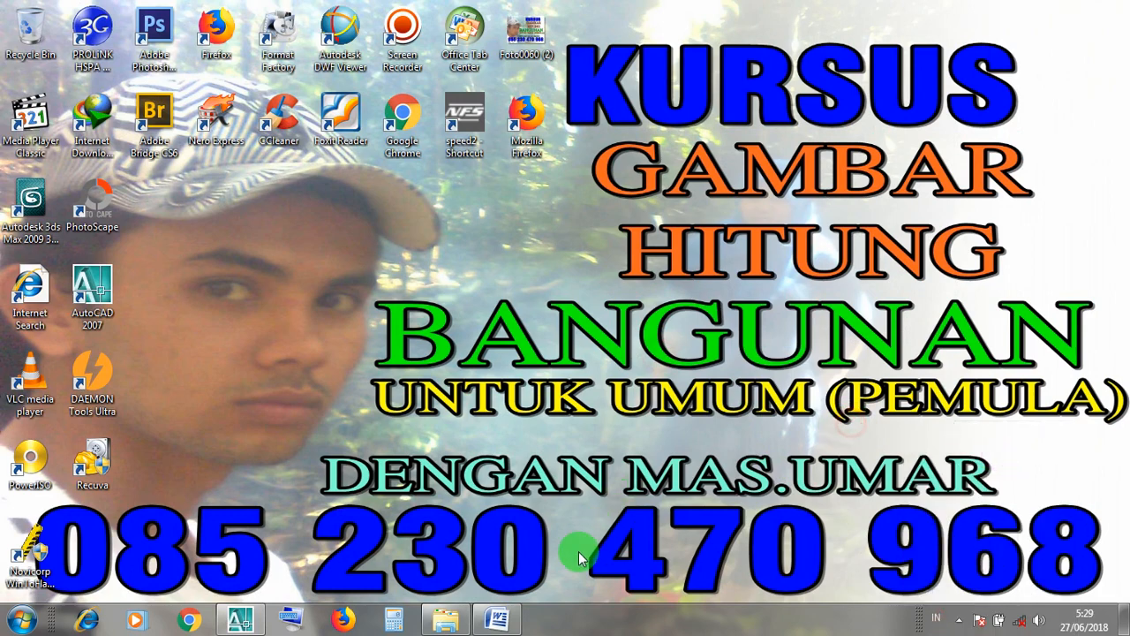
Switch to the MIROR document in Word to read the CARA 2 mirror instructions and the ORTHO note, and return to AutoCAD
click(497, 619)
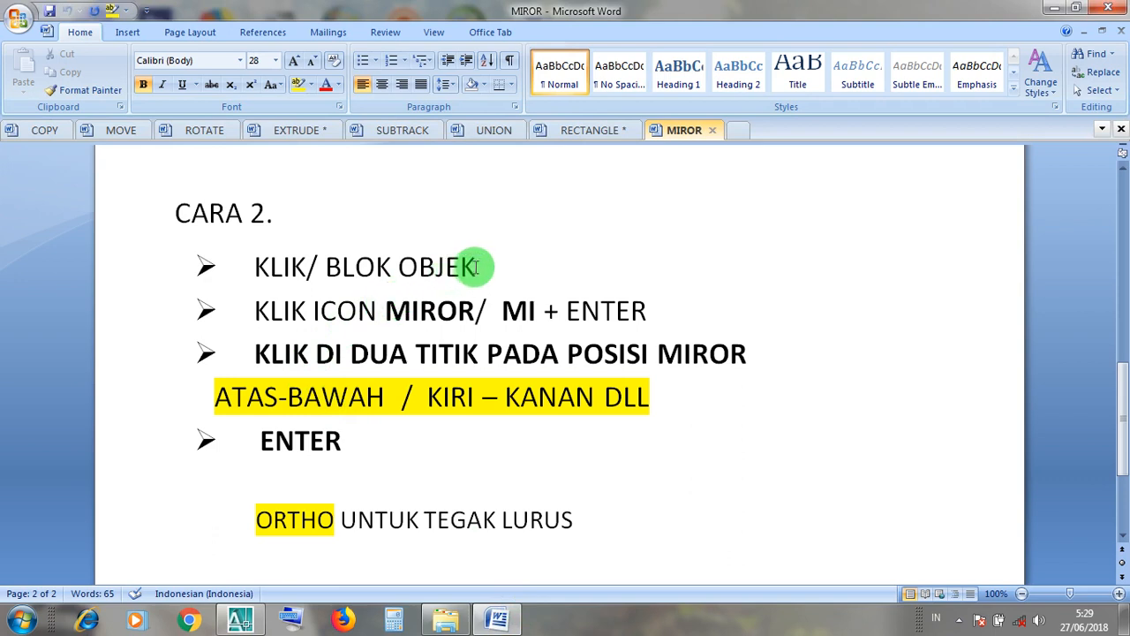
drag(476, 266, 260, 267)
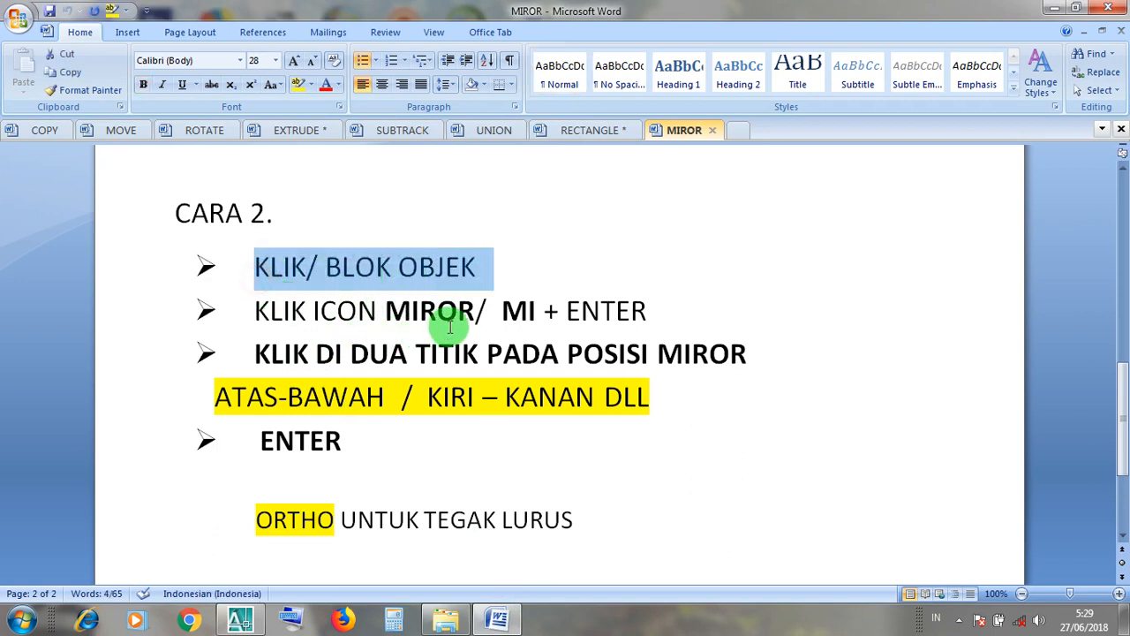
drag(477, 316, 258, 311)
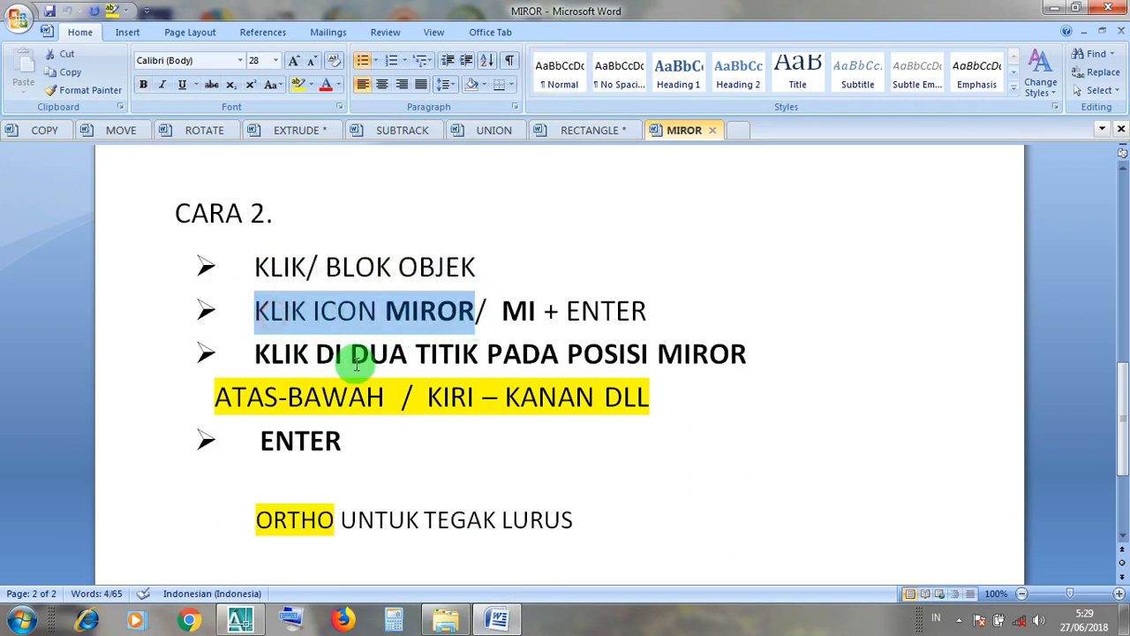
click(519, 314)
click(581, 309)
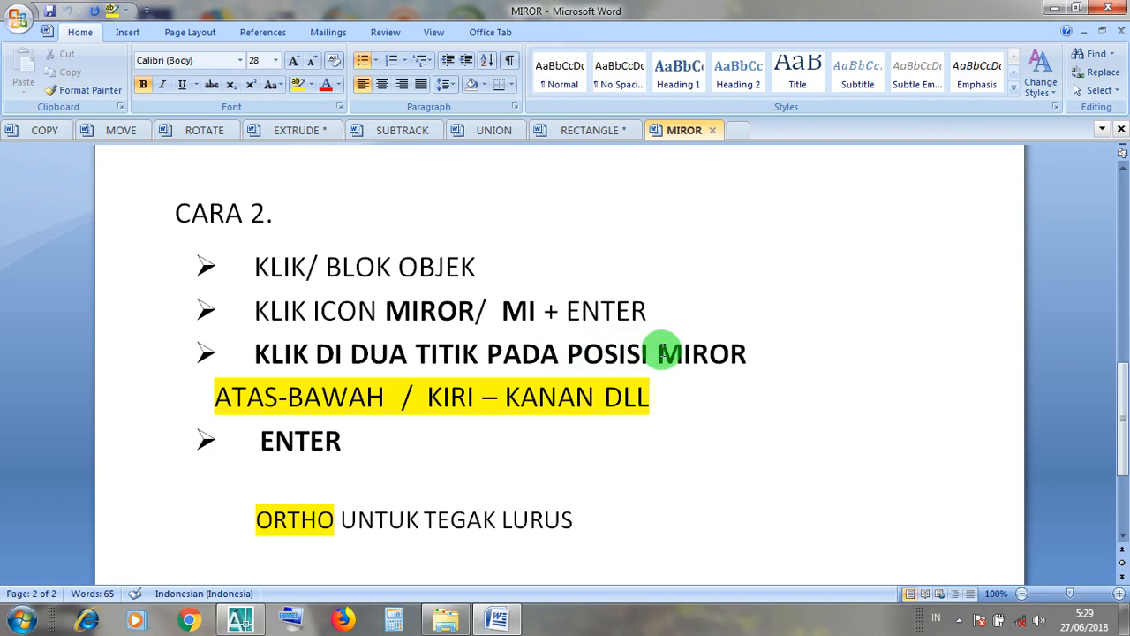
click(660, 353)
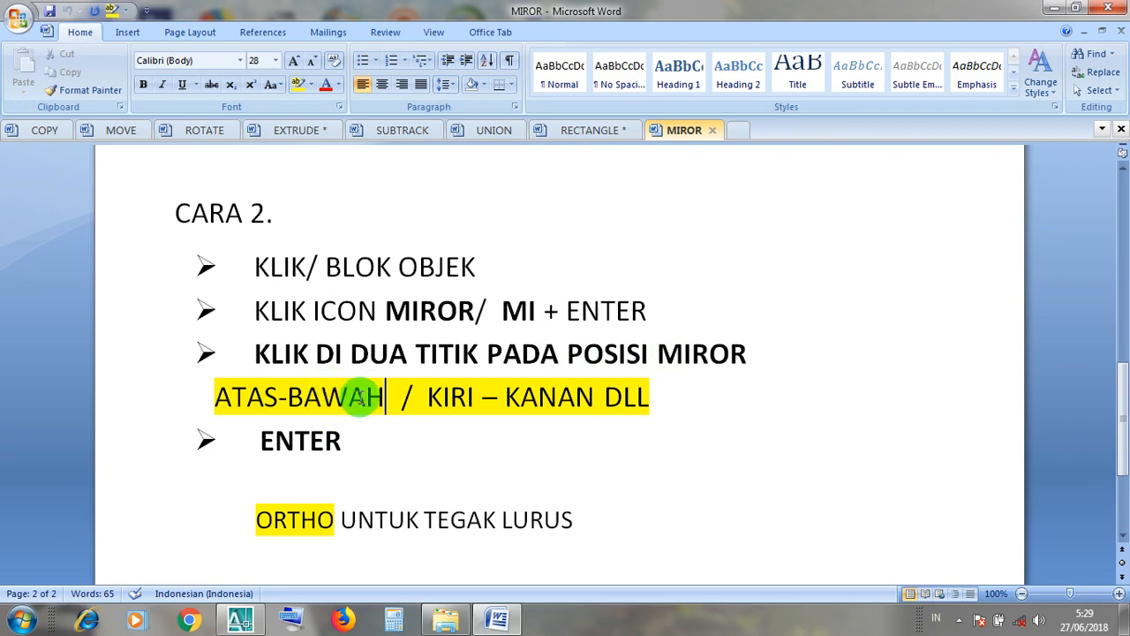
drag(386, 397, 223, 397)
click(309, 439)
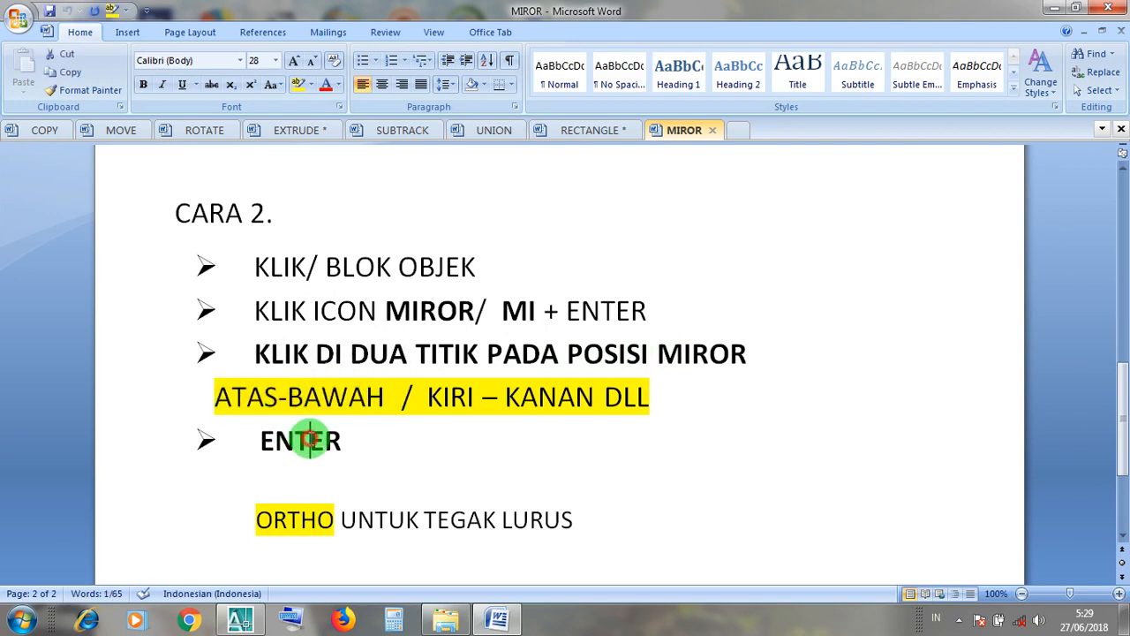
drag(574, 521, 269, 525)
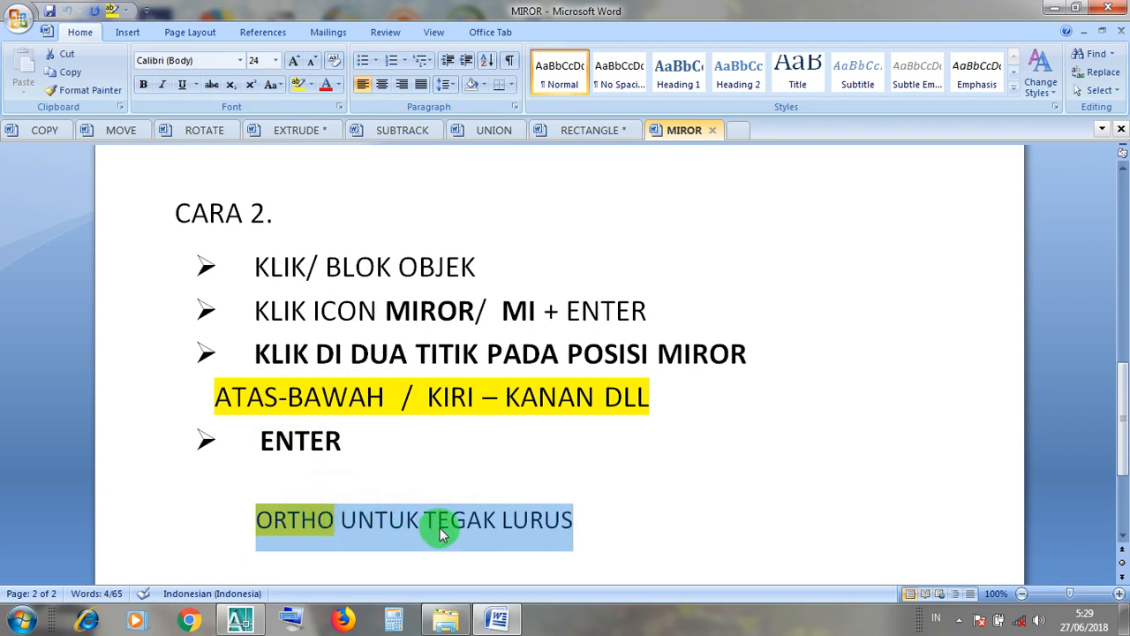
click(598, 521)
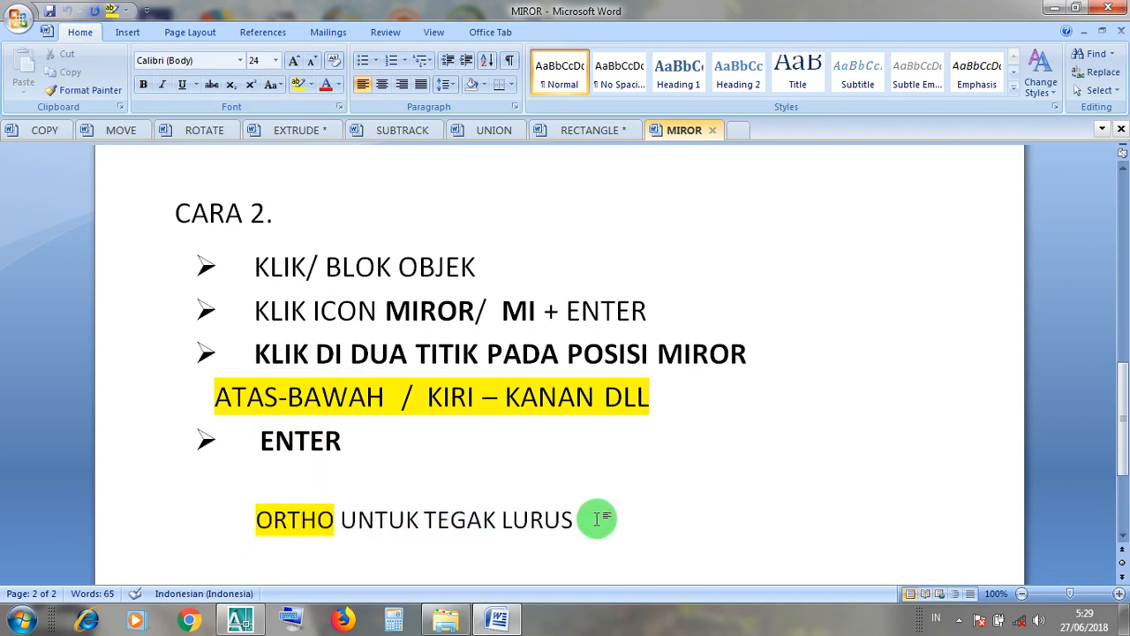
click(1054, 8)
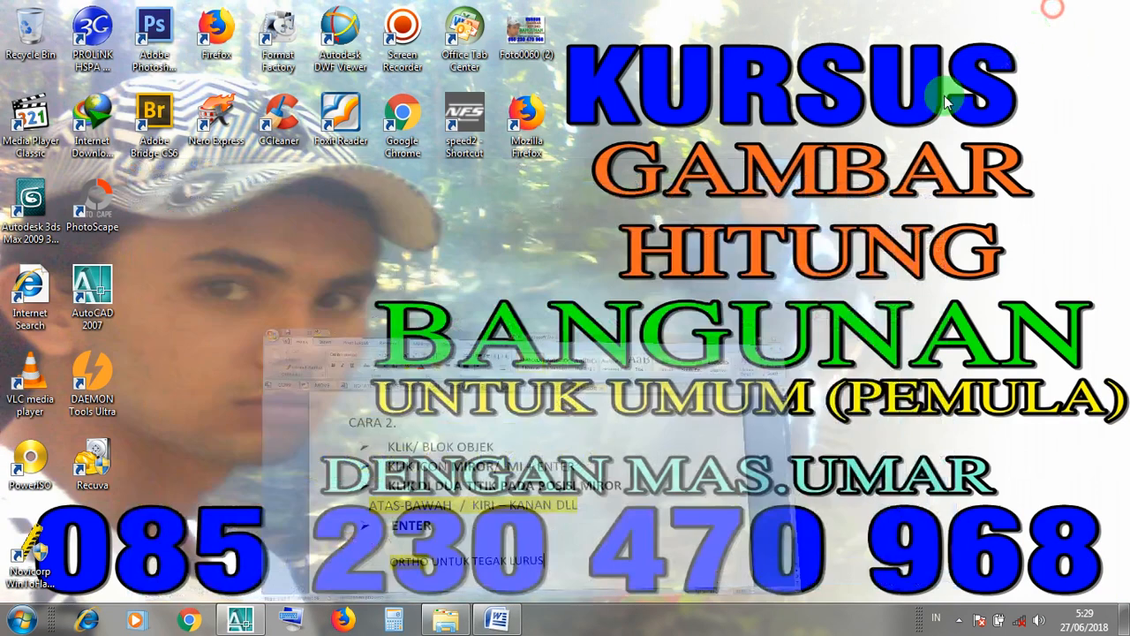
click(237, 620)
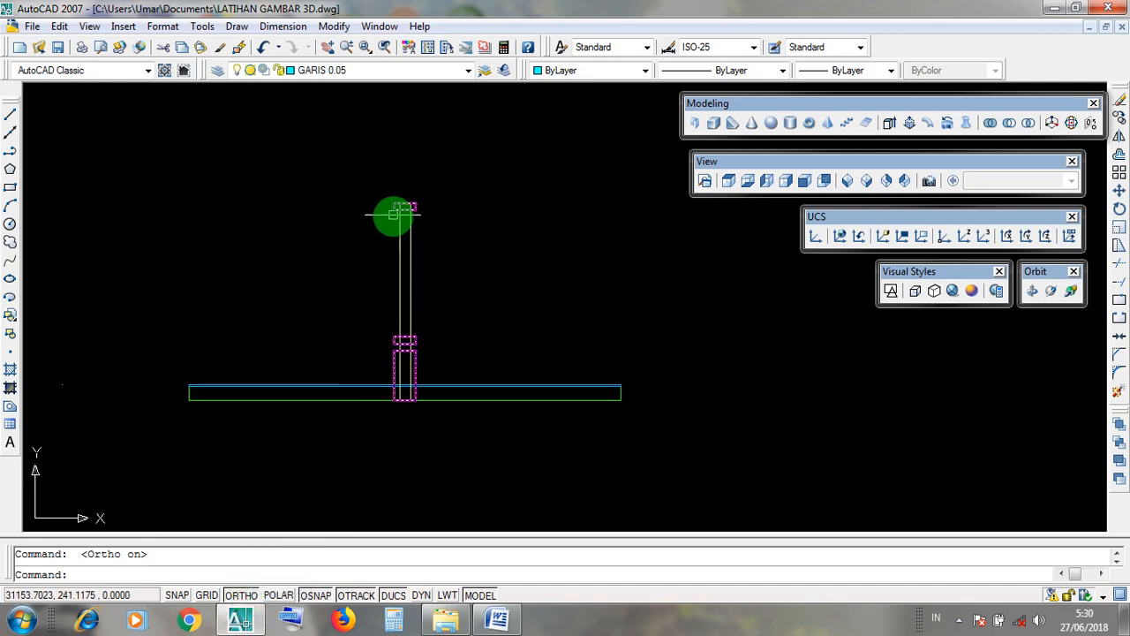
Mirror the whole porch column about a vertical line through the midpoint of the slab's bottom edge between column and outer end, keeping the original
scroll(397, 224, up, 2)
click(416, 262)
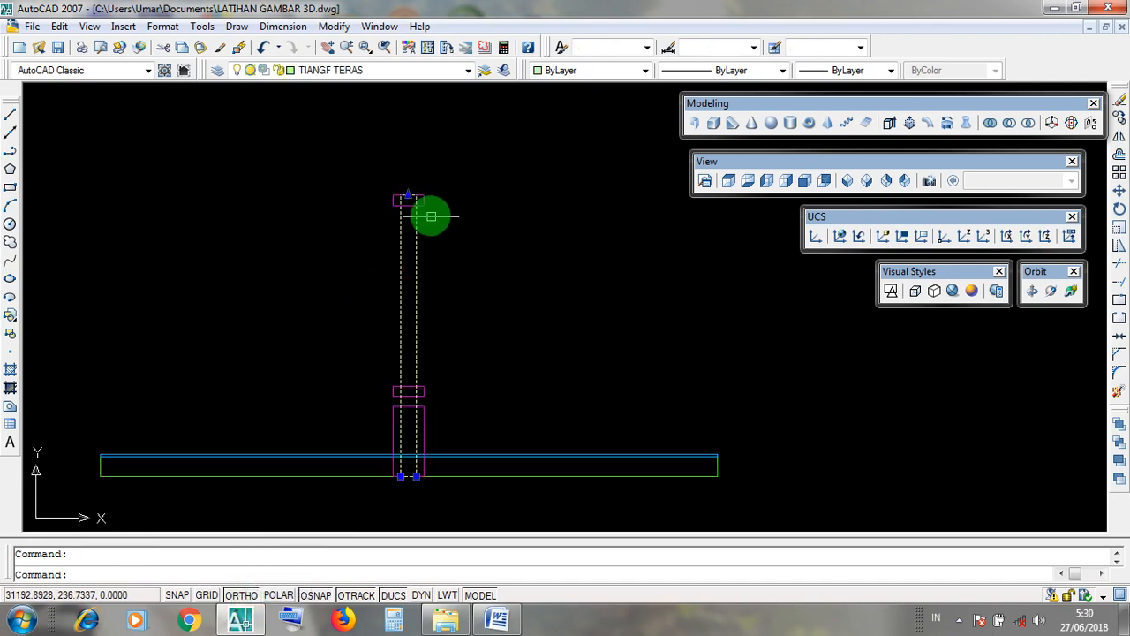
click(425, 206)
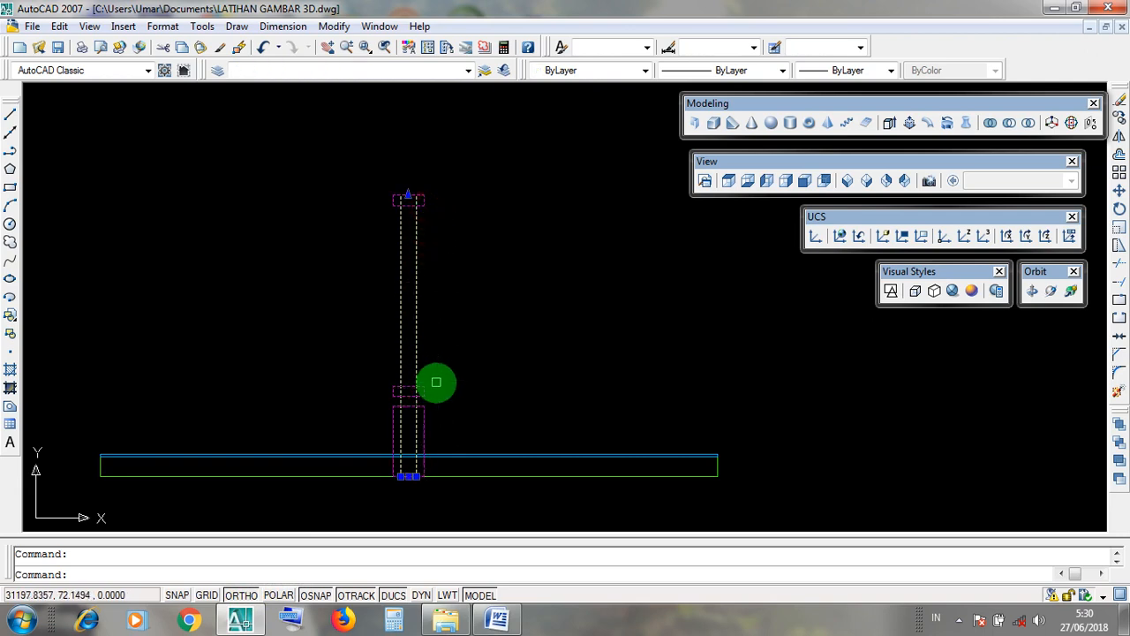
click(351, 150)
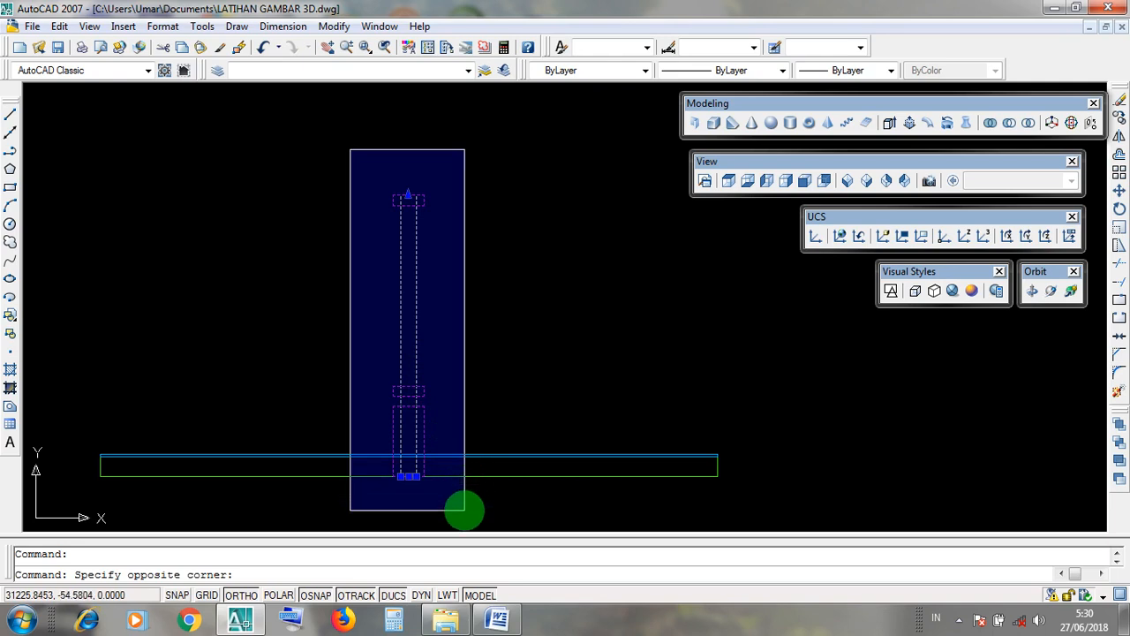
click(464, 510)
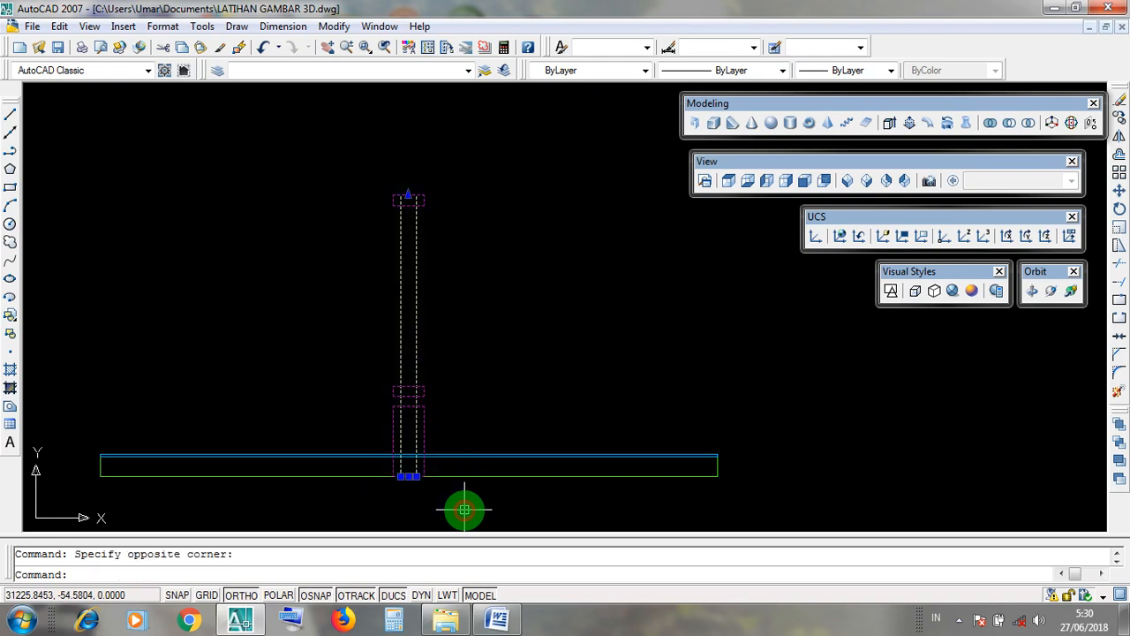
click(336, 26)
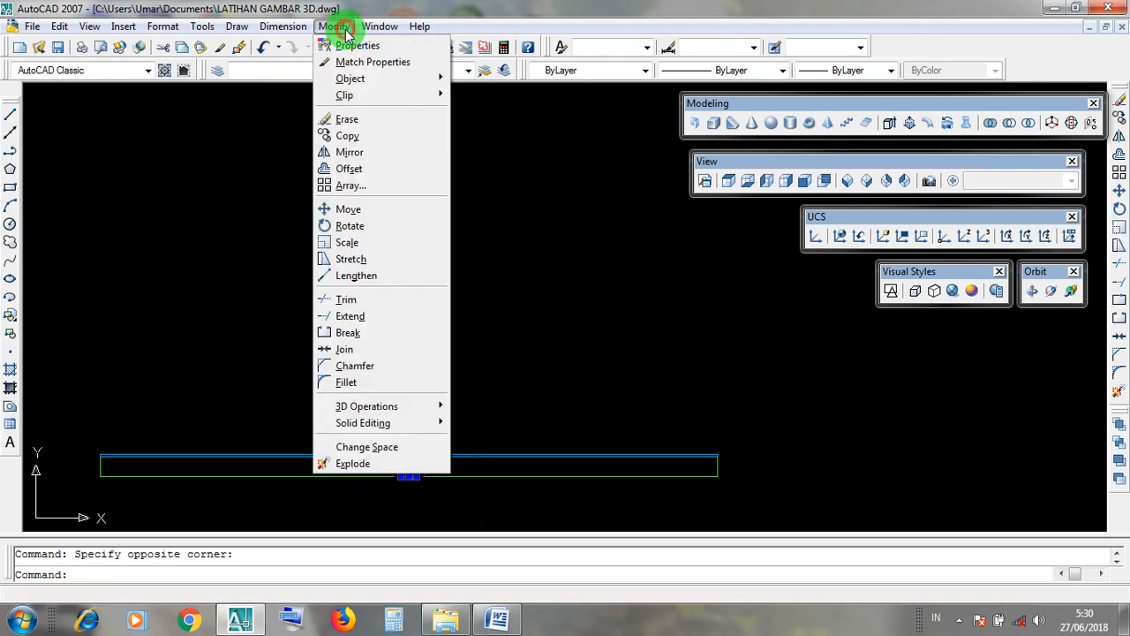
click(385, 152)
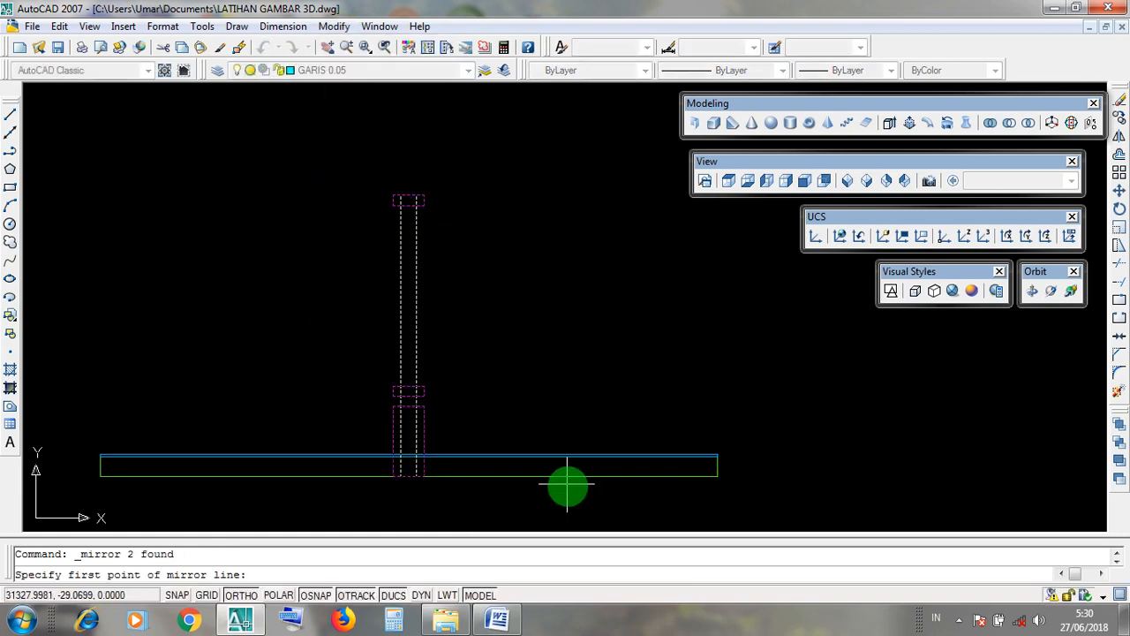
scroll(583, 482, up, 2)
scroll(674, 450, down, 1)
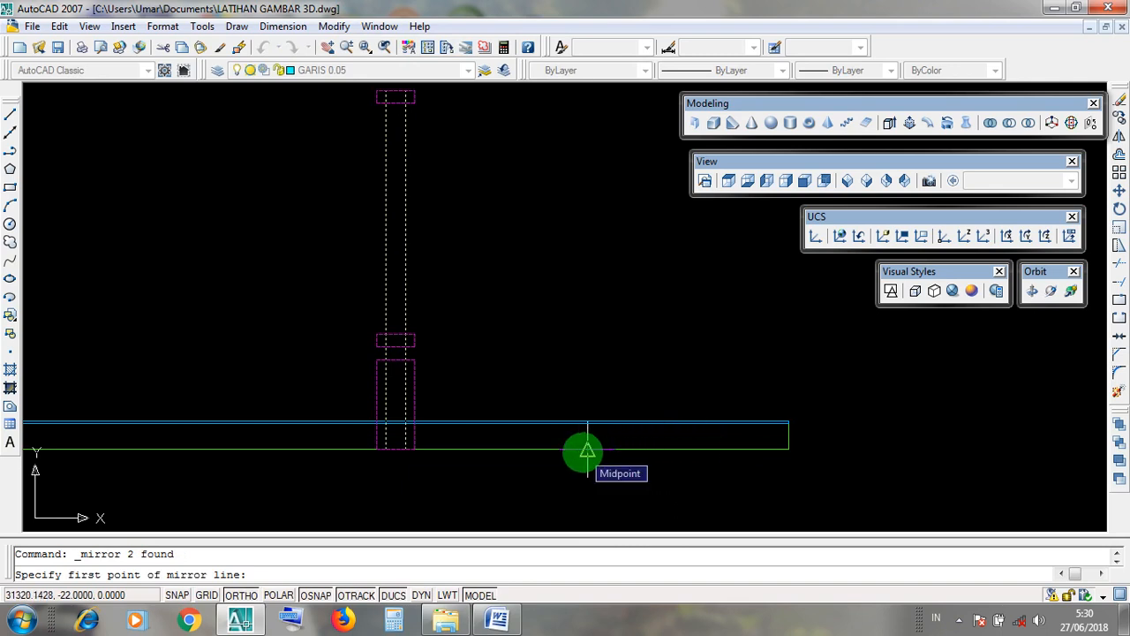
scroll(588, 452, down, 2)
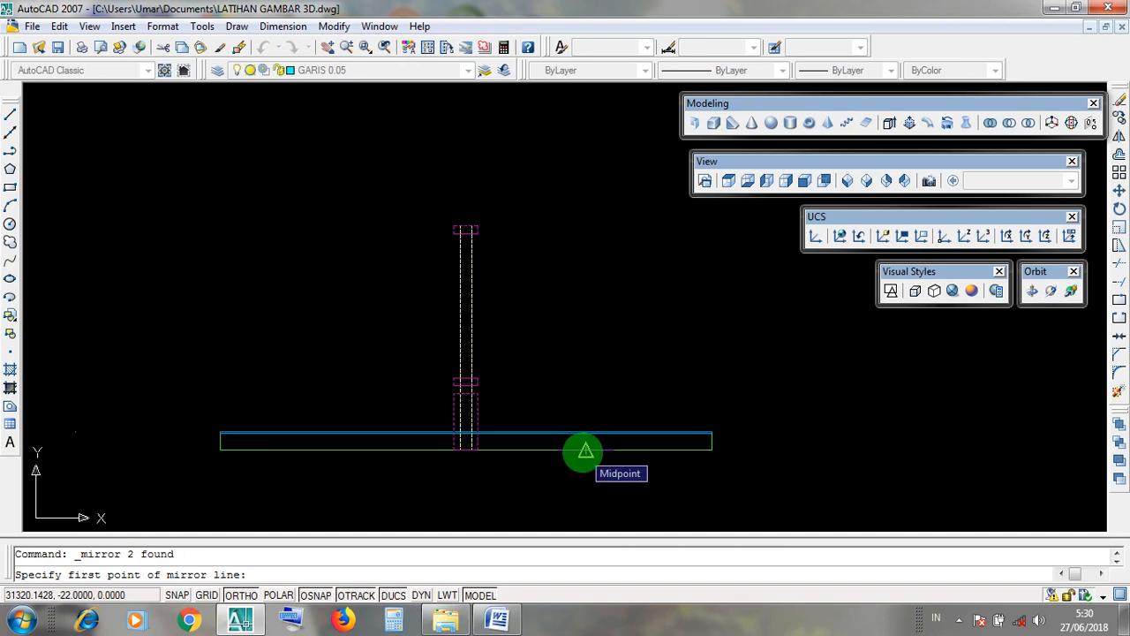
click(585, 450)
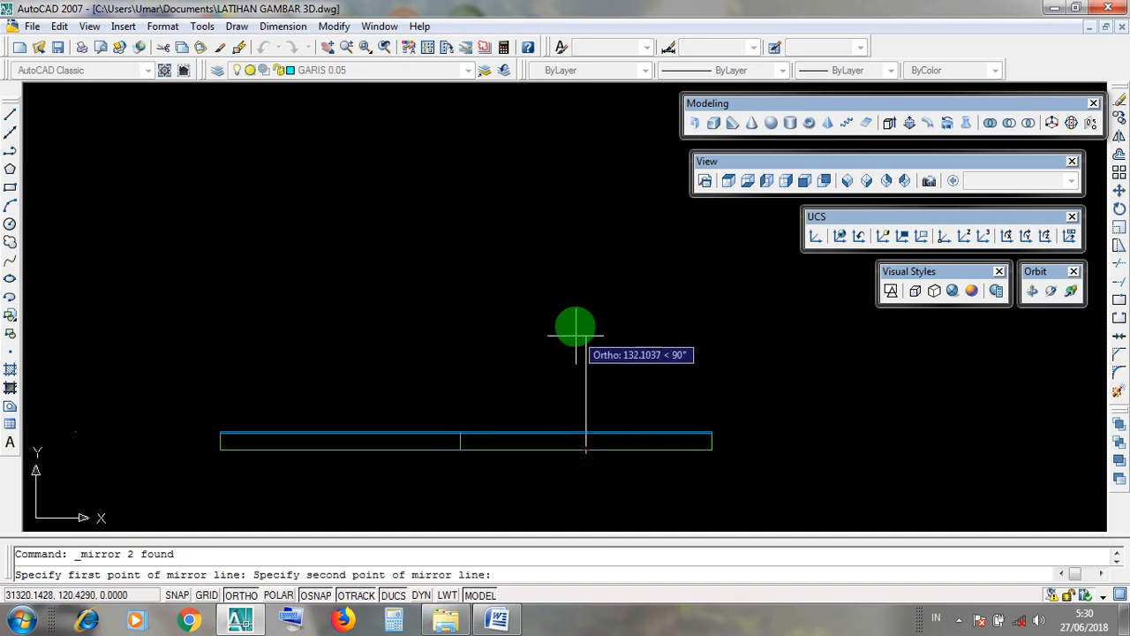
click(587, 185)
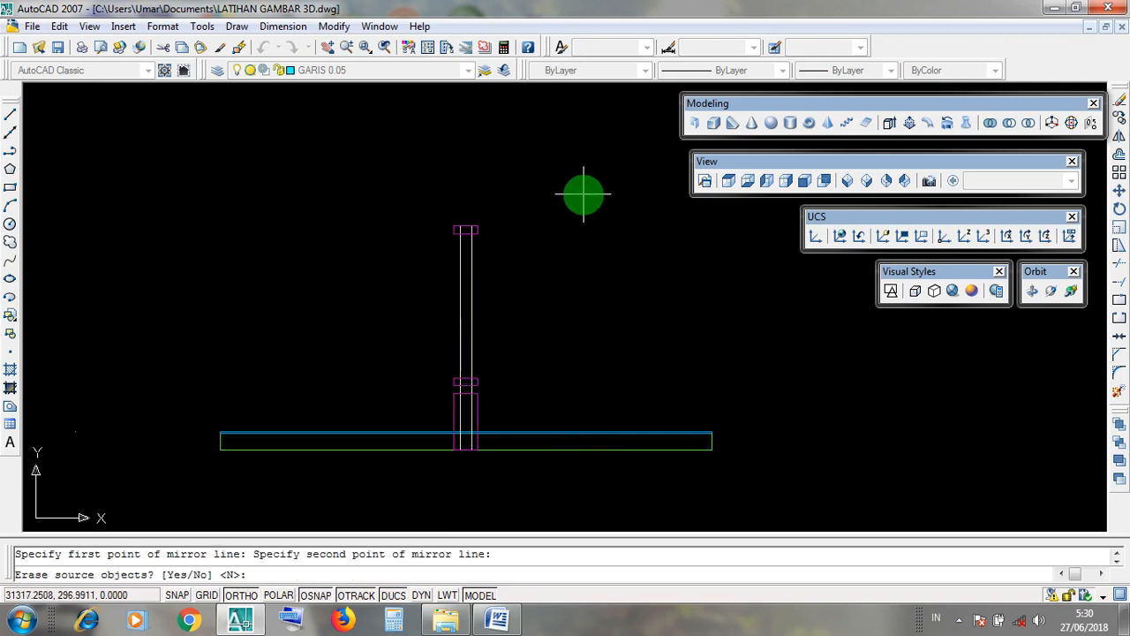
key(Return)
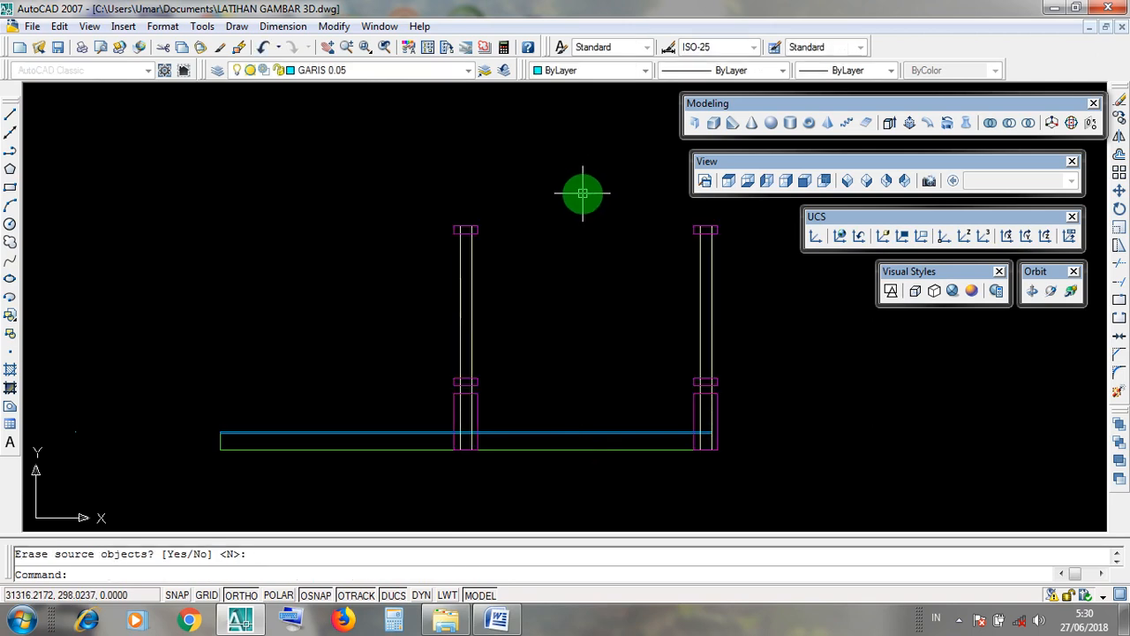
Examine the mirrored column at the slab's outer end and switch the model to the SE Isometric view
scroll(724, 362, up, 1)
middle_drag(732, 376, 638, 409)
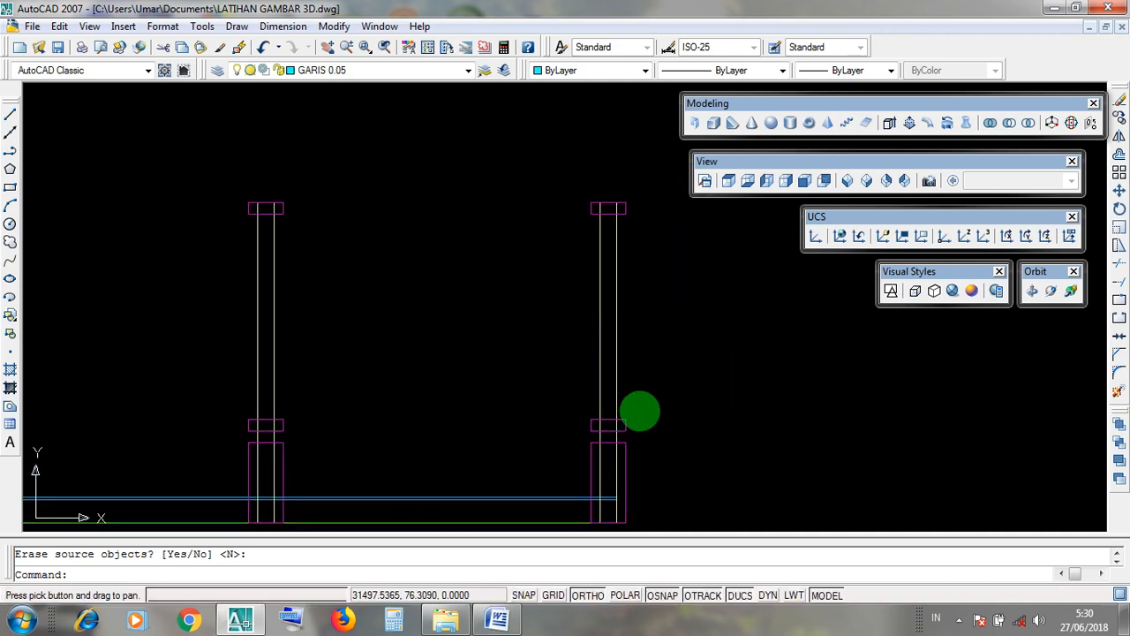
scroll(640, 344, down, 1)
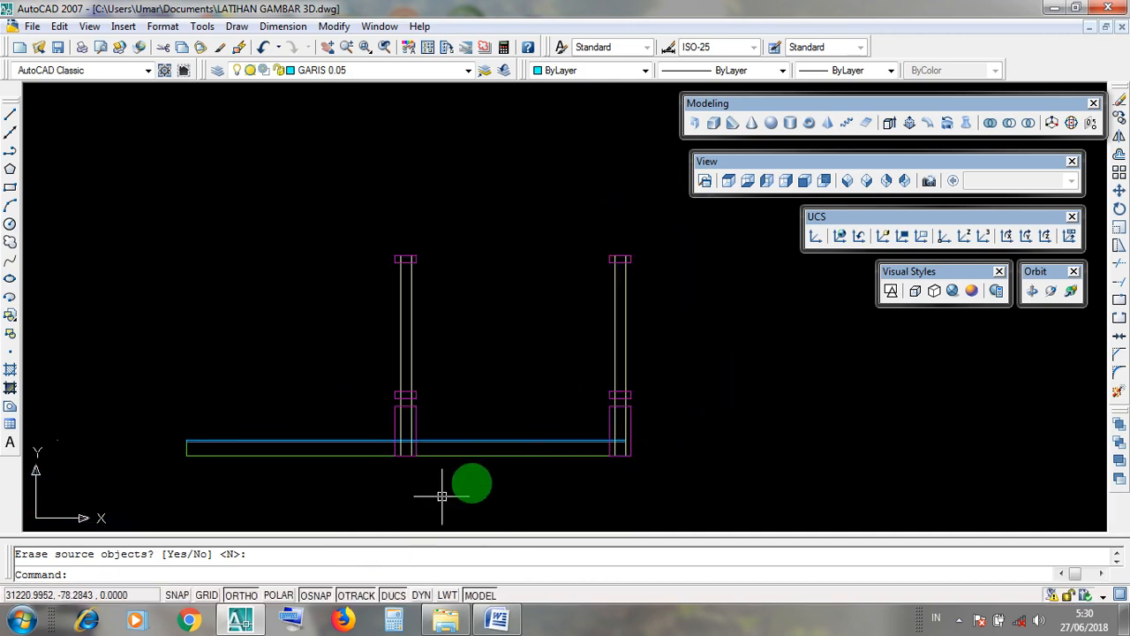
scroll(685, 436, up, 1)
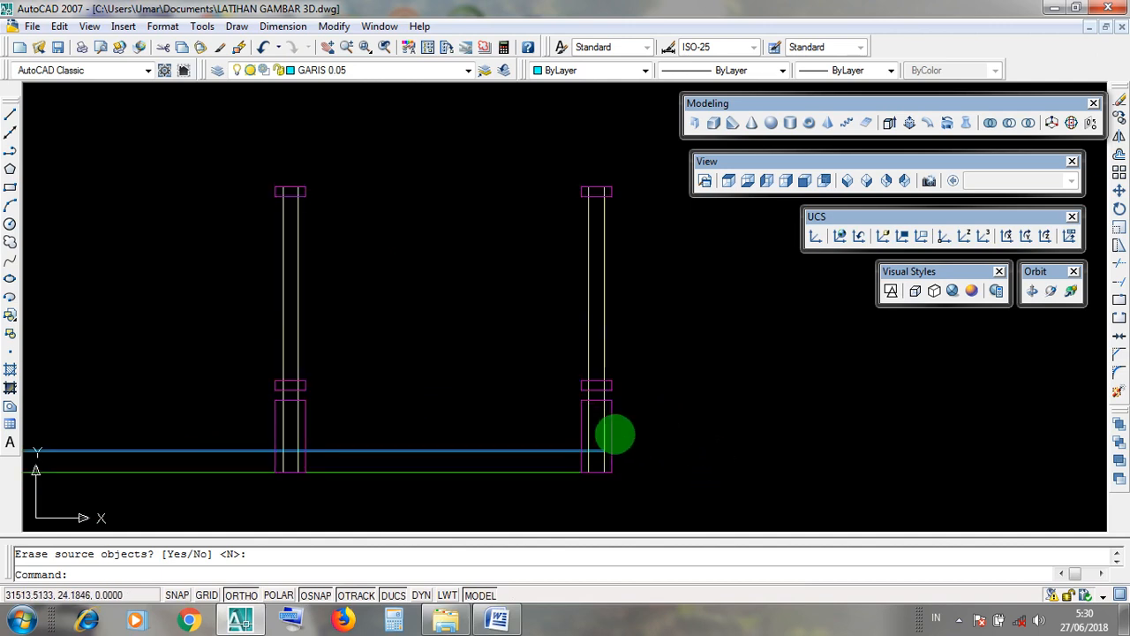
click(751, 163)
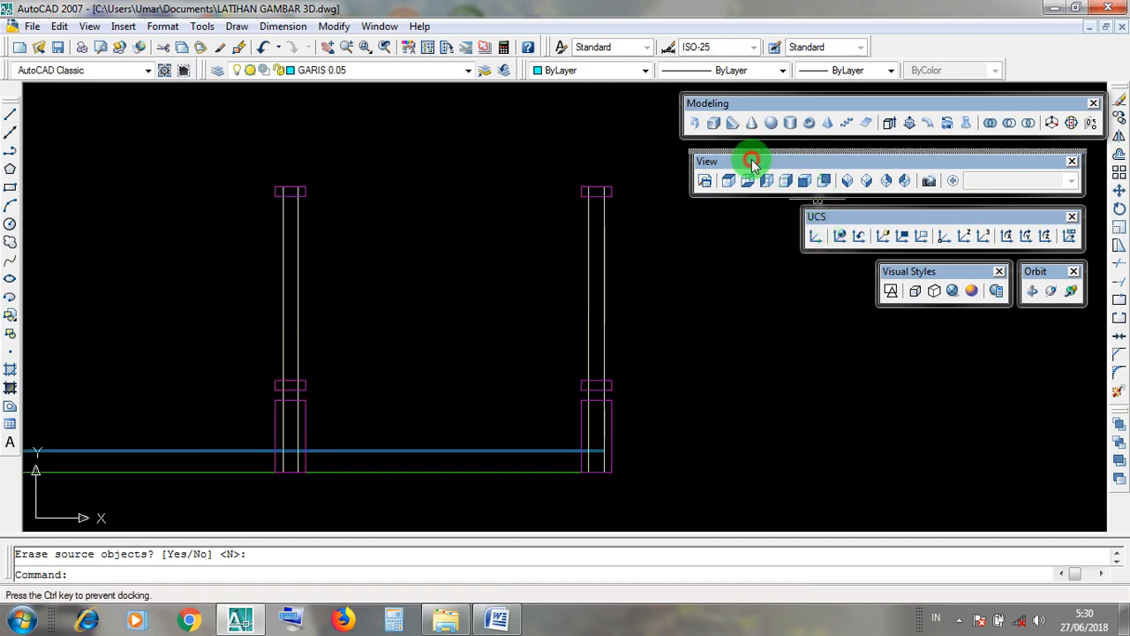
click(867, 182)
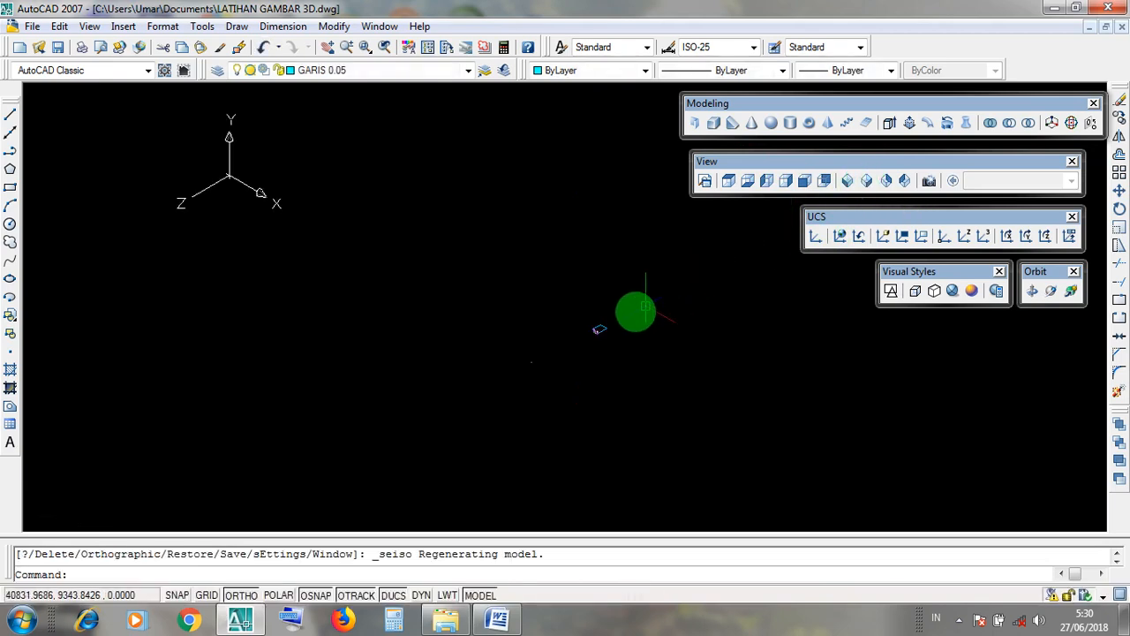
Display the model in the Realistic visual style and examine the two porch columns on the floor slab
scroll(581, 351, up, 3)
scroll(568, 356, up, 6)
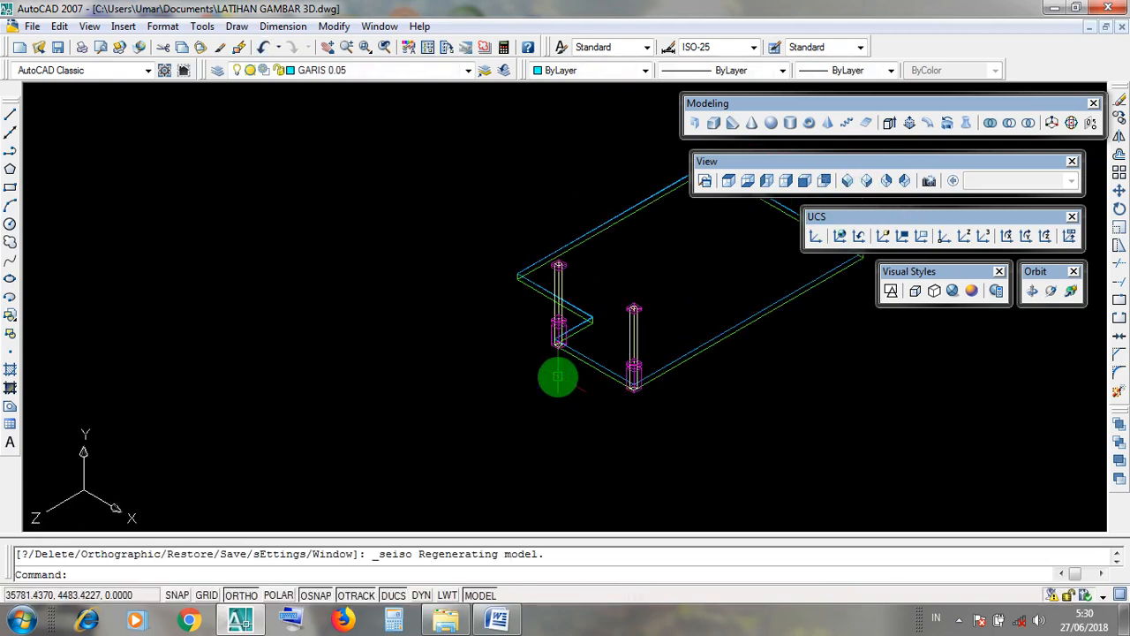
scroll(660, 355, up, 4)
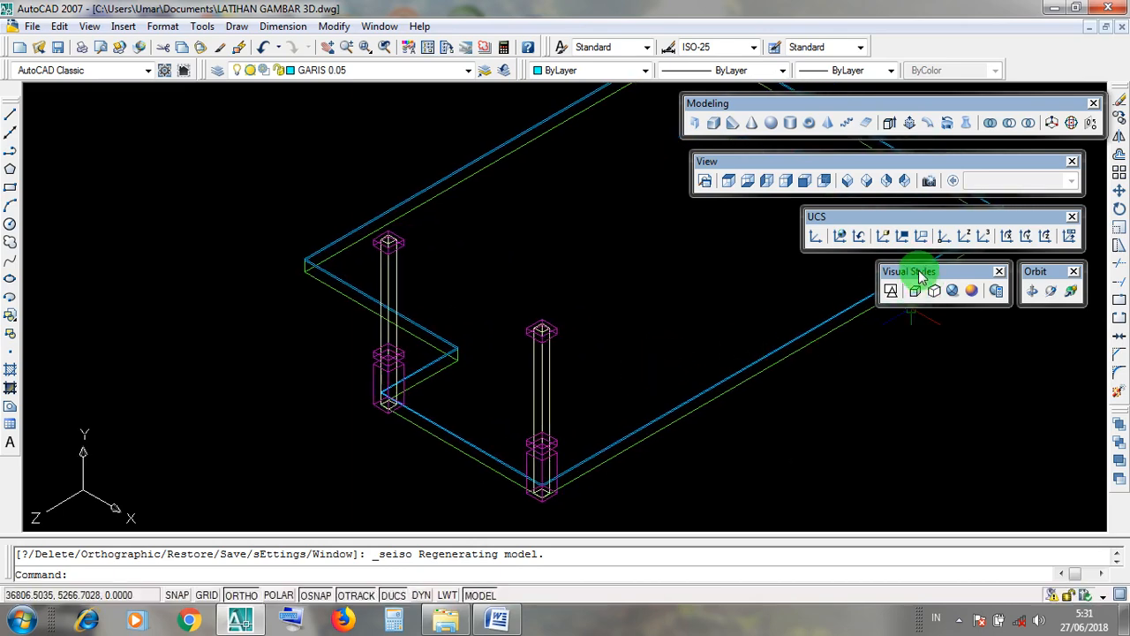
click(952, 291)
scroll(536, 514, up, 2)
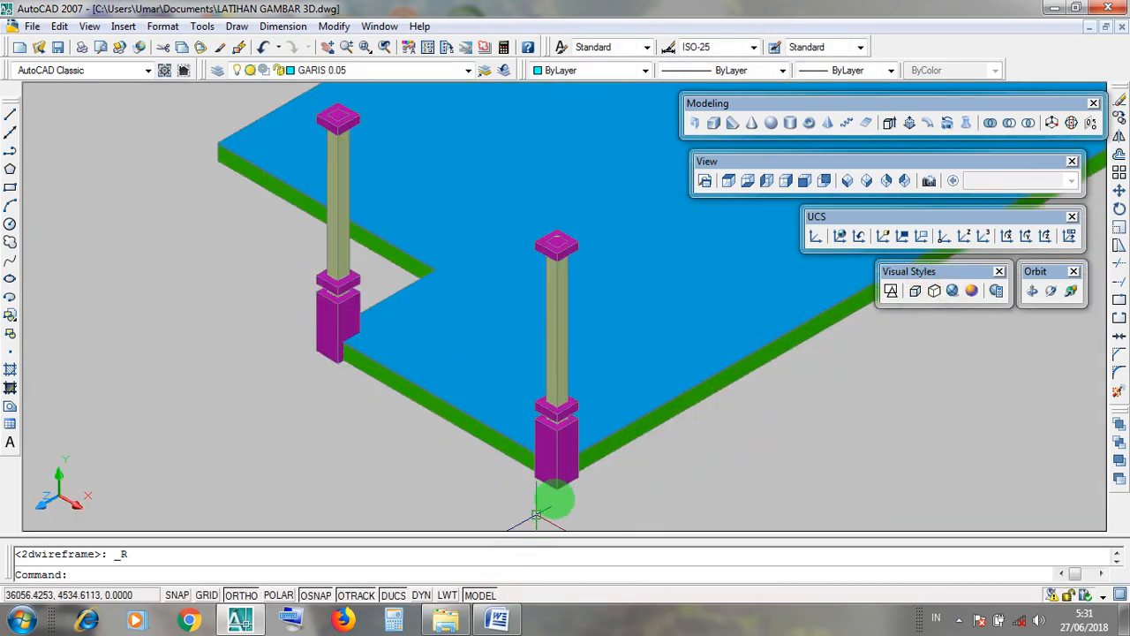
scroll(677, 463, down, 2)
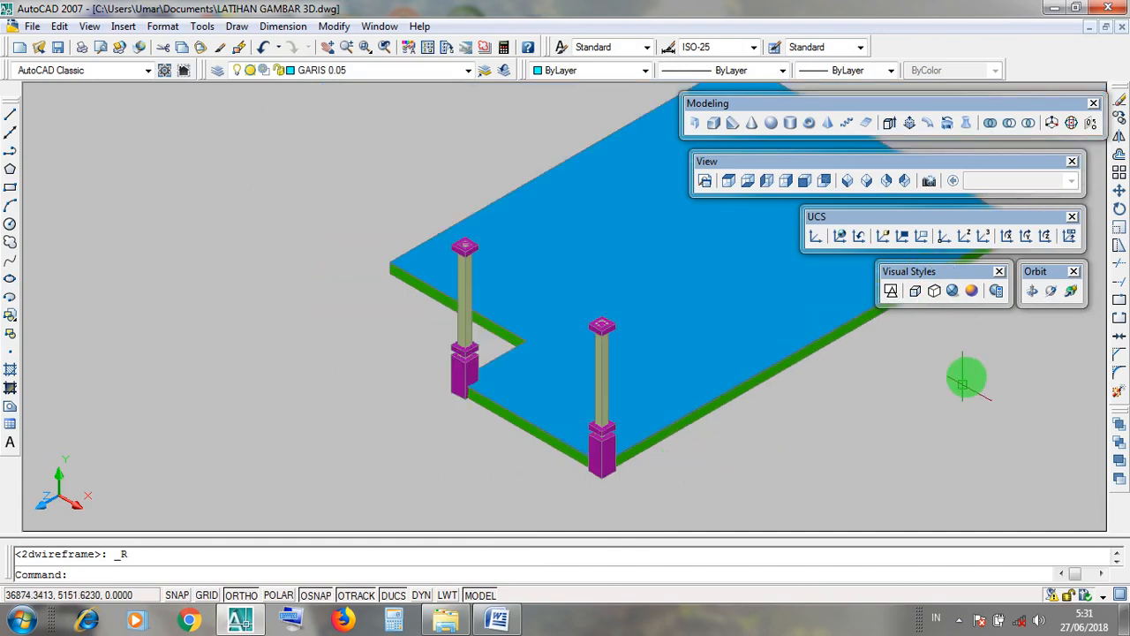
Inspect the slab edge between the two columns, clear the slab selection and return the model to the 2D Wireframe visual style
click(894, 293)
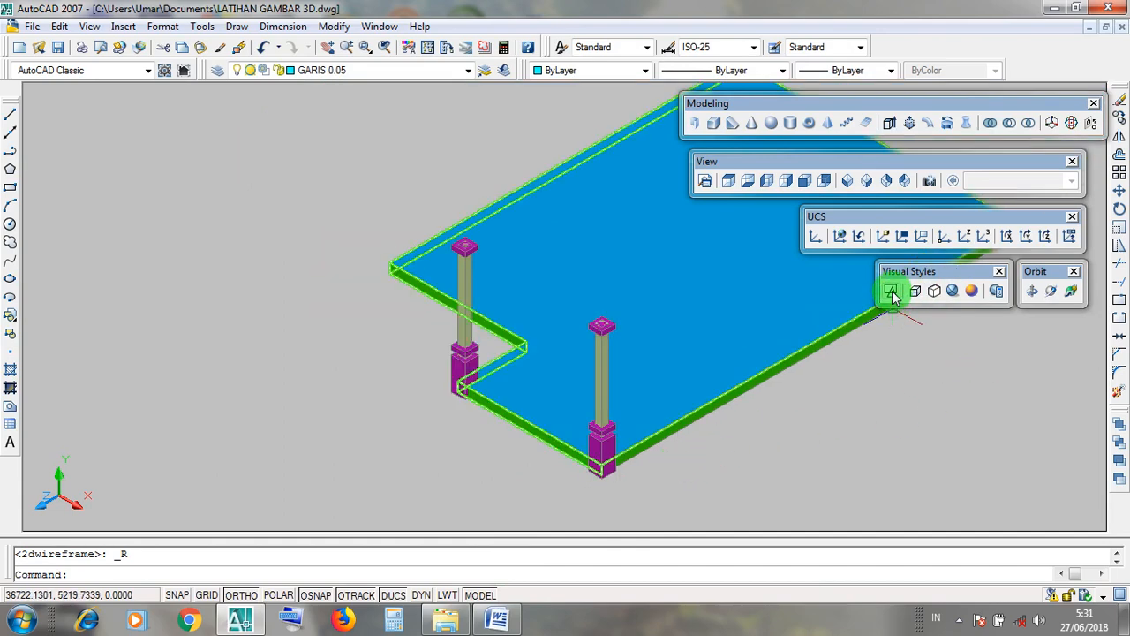
scroll(521, 442, up, 3)
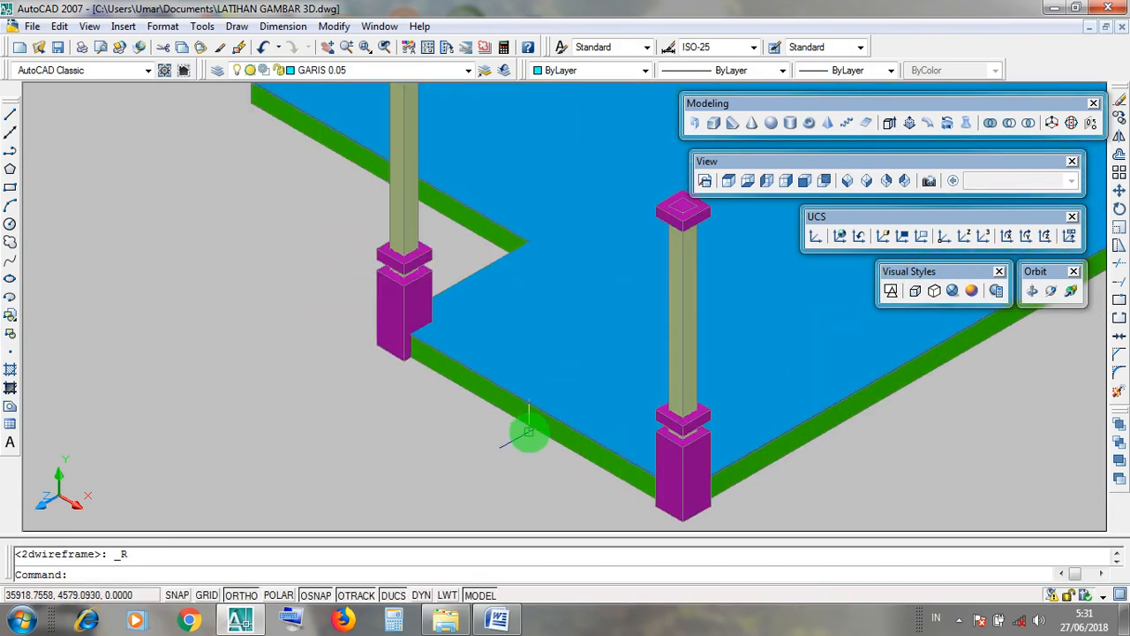
click(533, 432)
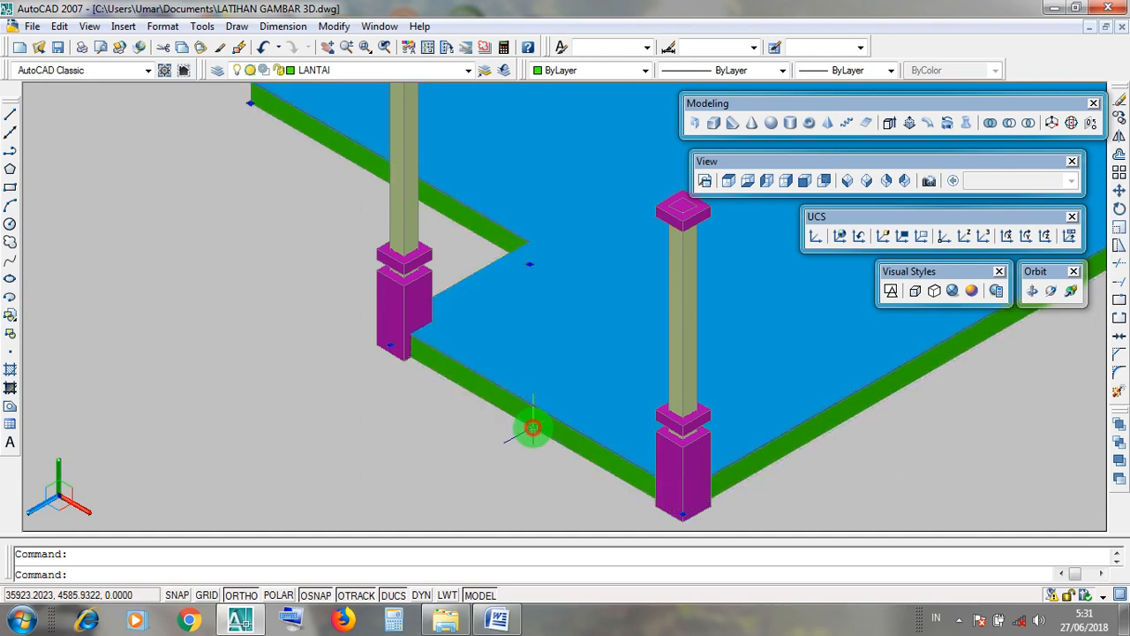
key(Escape)
scroll(530, 457, down, 4)
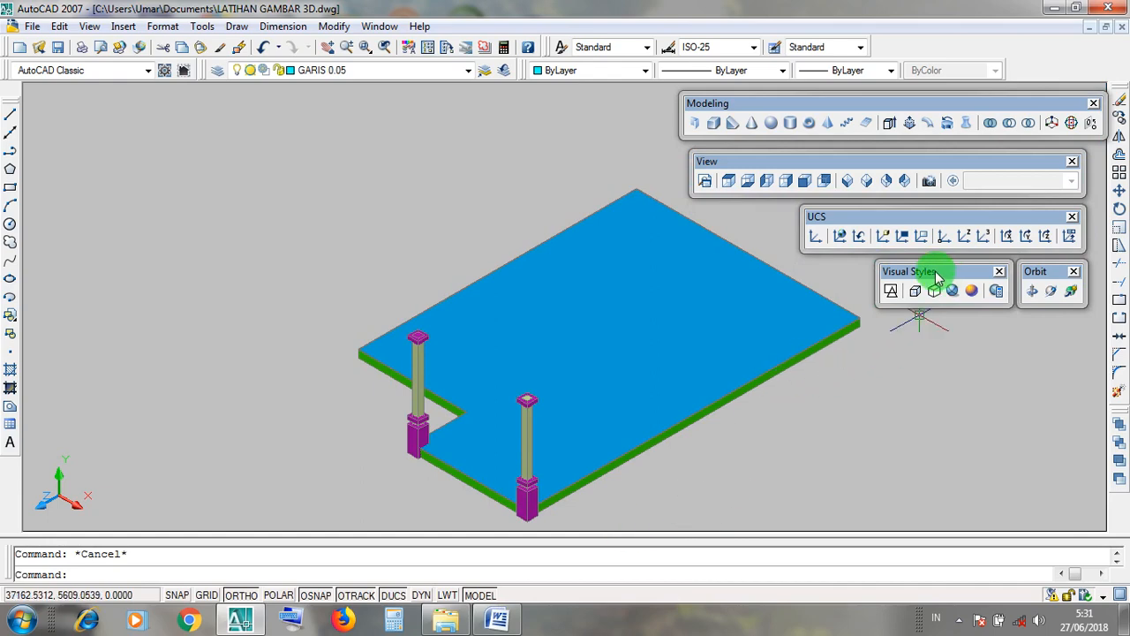
click(891, 292)
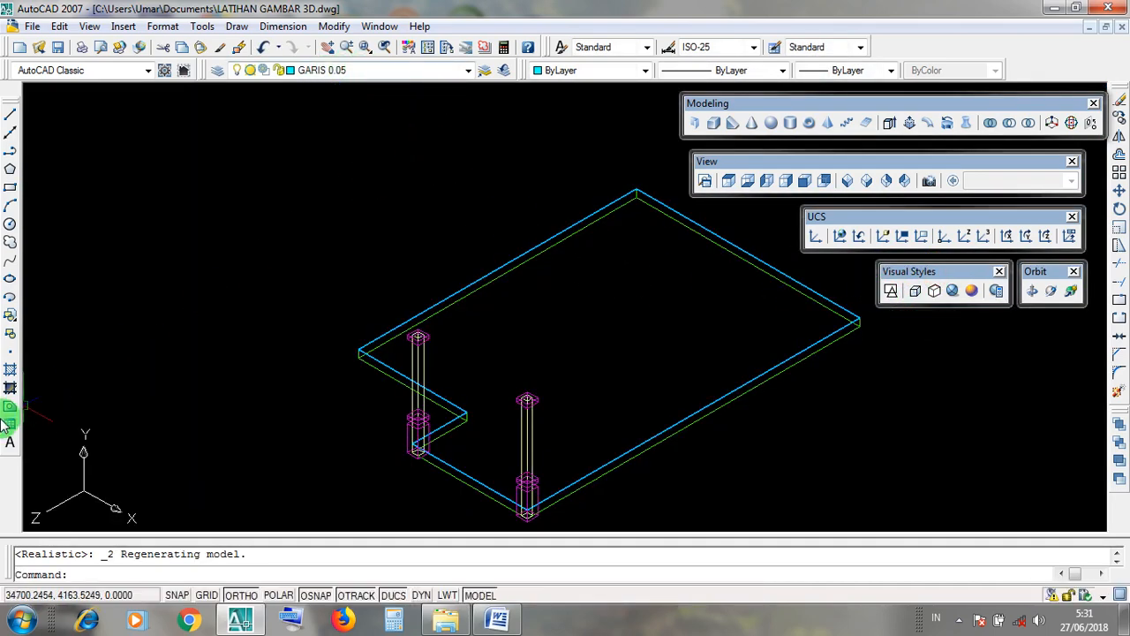
Reset the user coordinate system to World
click(34, 409)
click(128, 519)
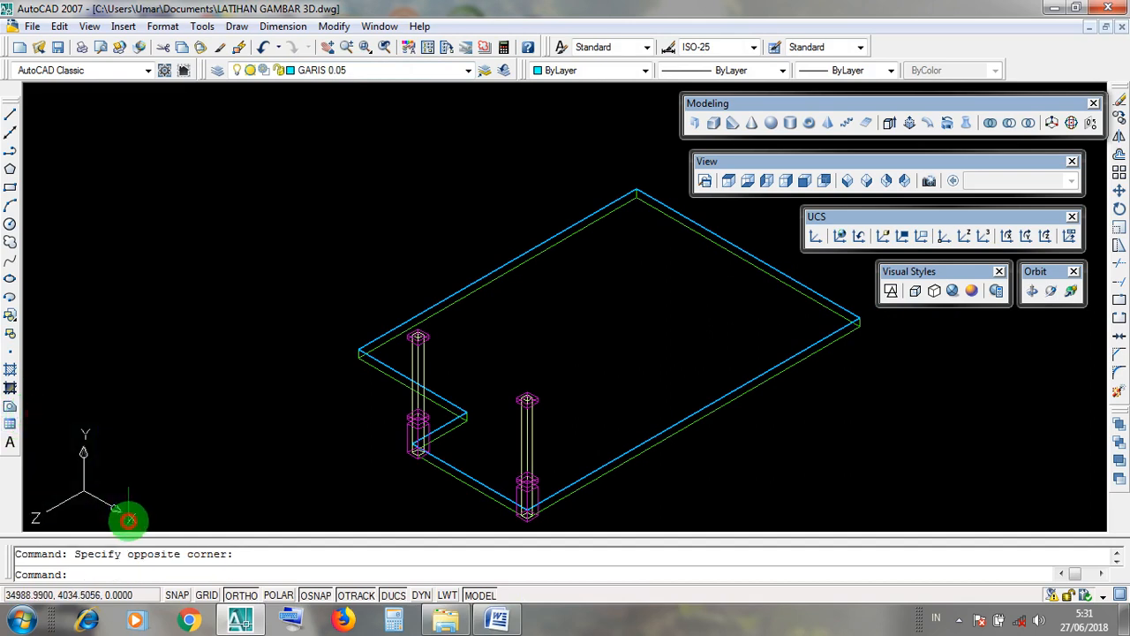
click(49, 415)
click(126, 522)
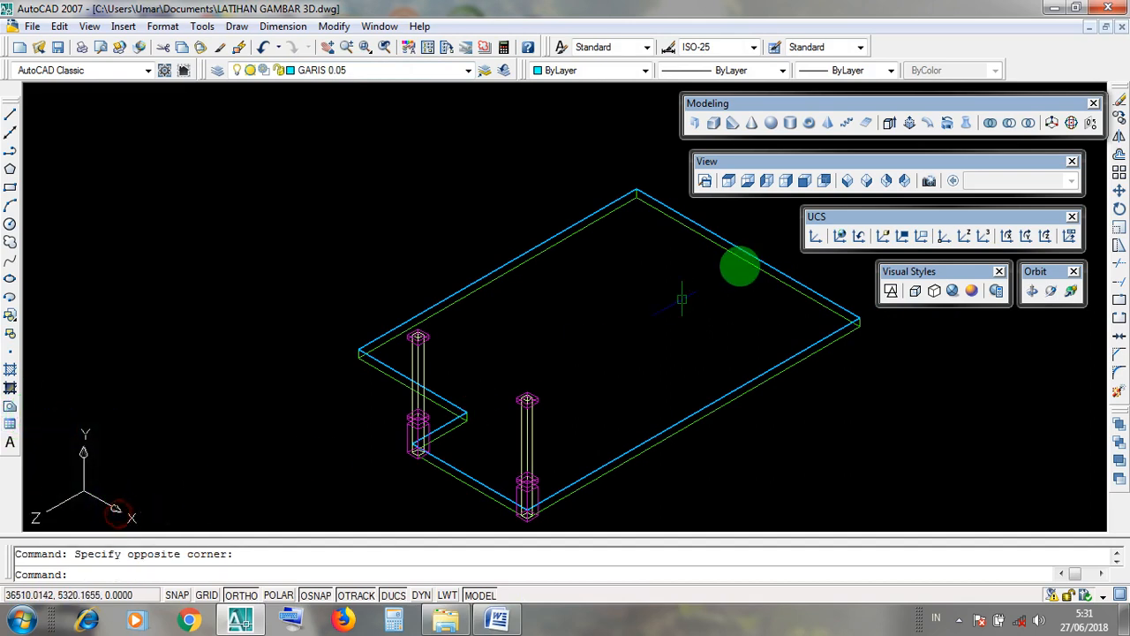
click(820, 218)
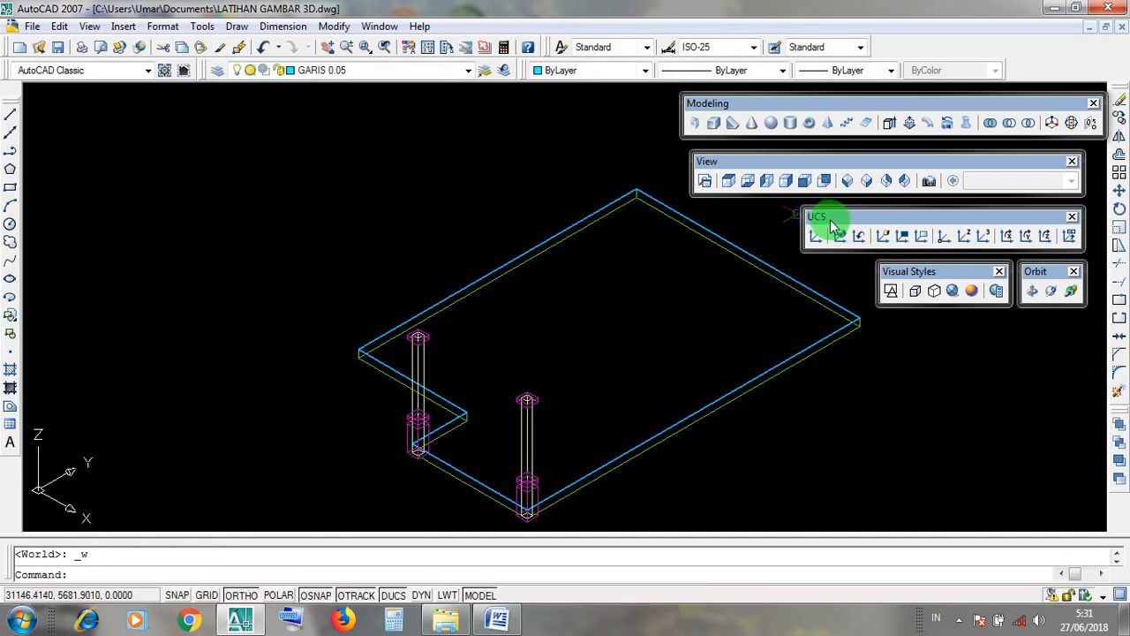
click(840, 236)
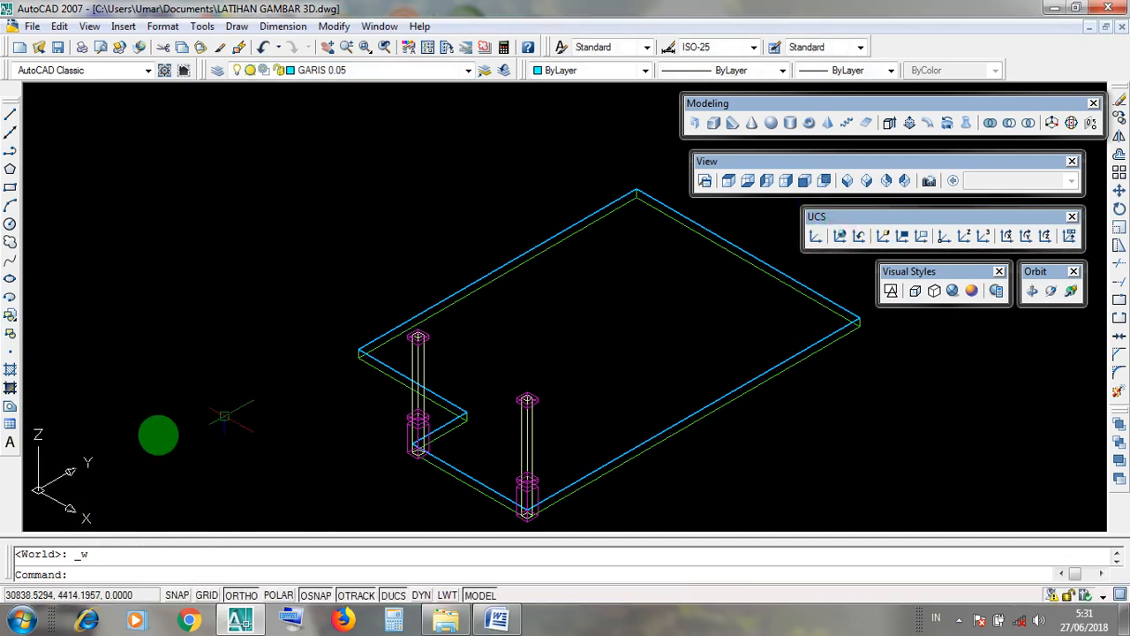
click(26, 417)
click(99, 529)
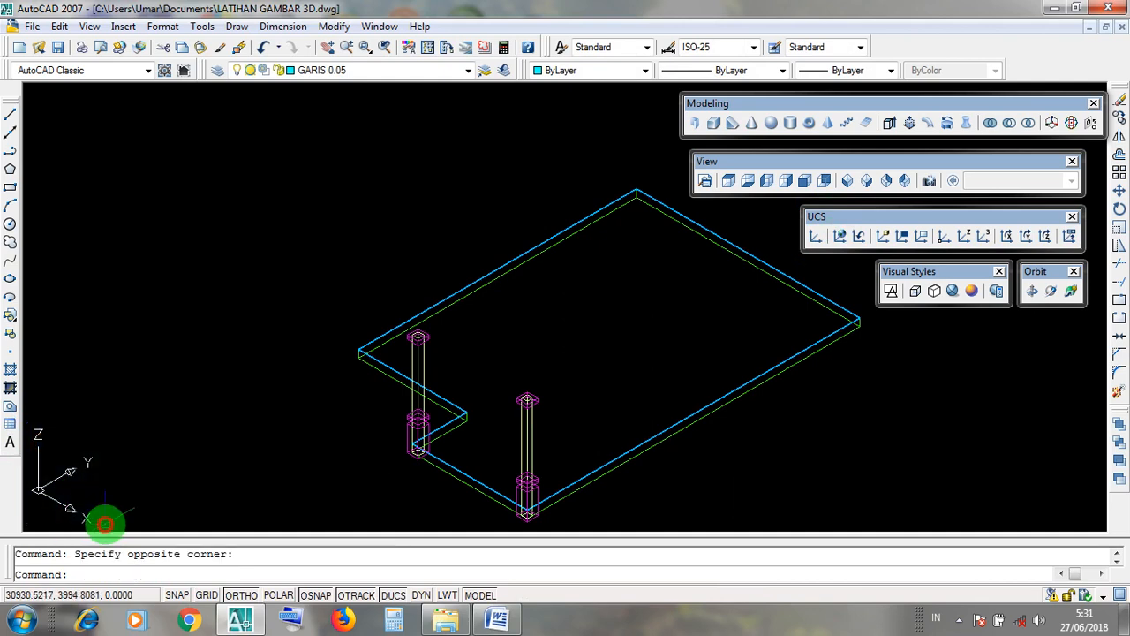
click(27, 416)
click(101, 499)
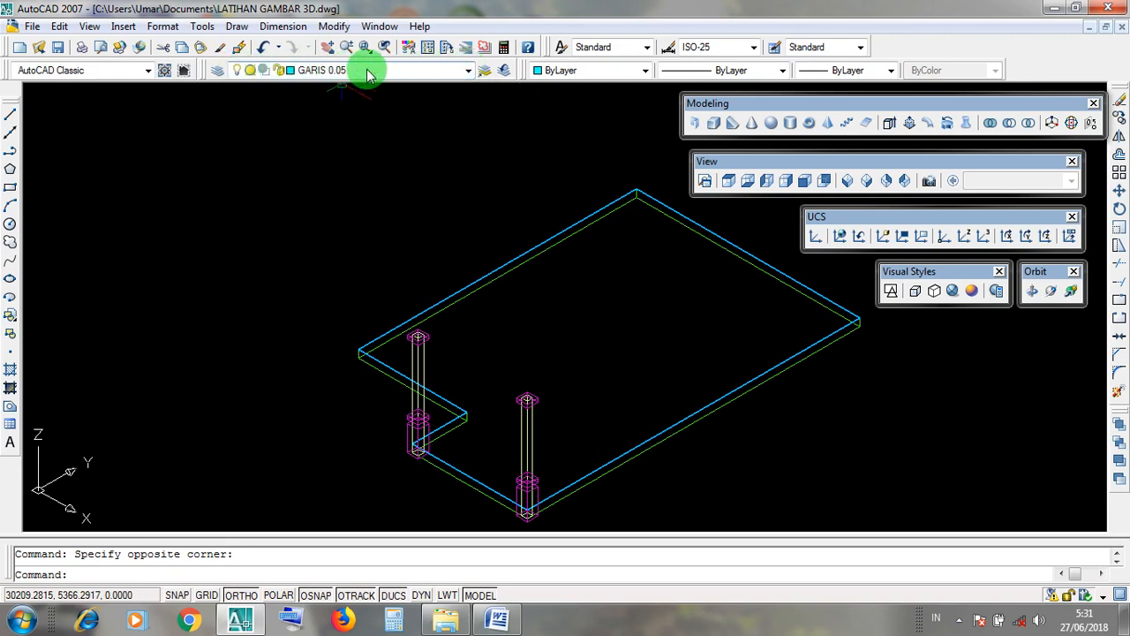
Turn the hidden building layers back on, including LUBANG ANGIN and PLAT CANOPY
click(467, 72)
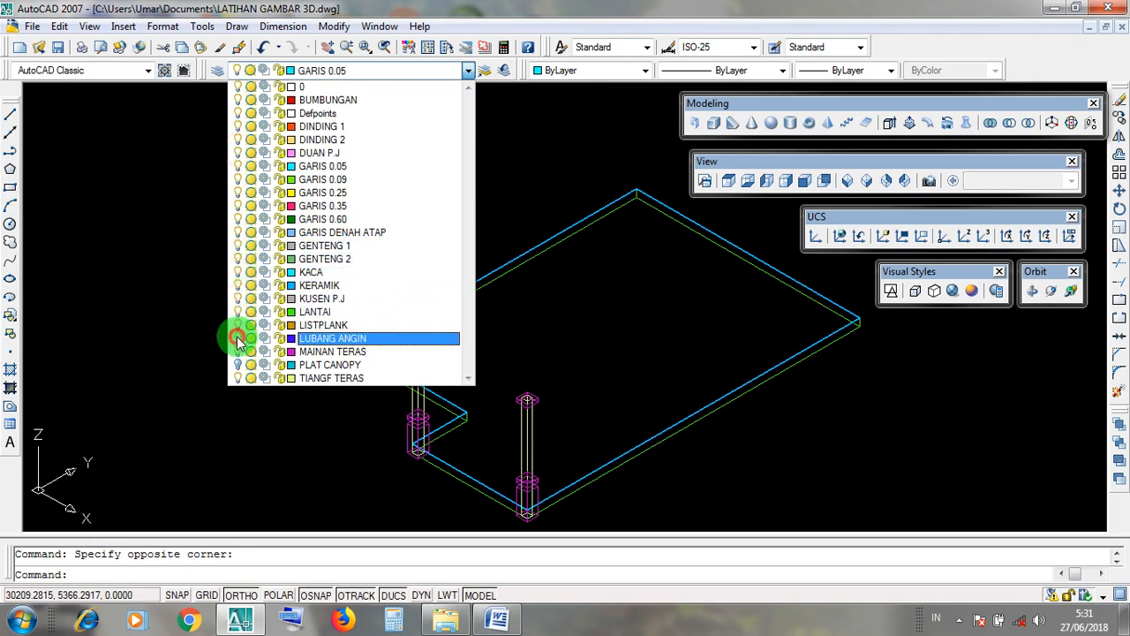
click(93, 296)
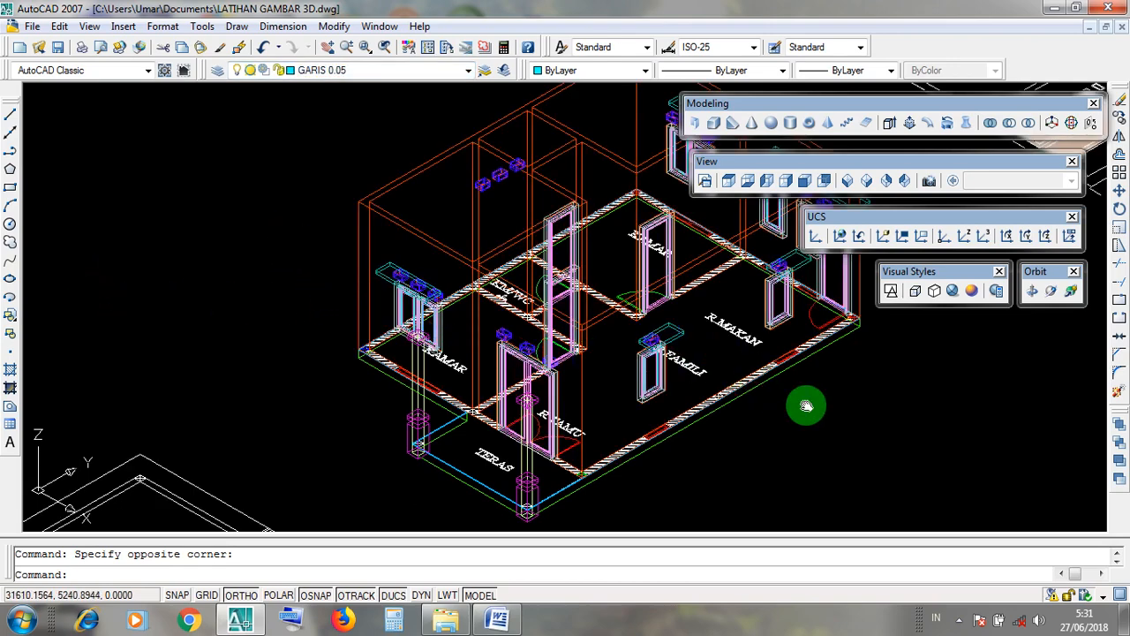
middle_drag(806, 405, 623, 419)
Examine the complete house with its porch columns in the Realistic visual style and switch back to 2D Wireframe
drag(917, 270, 918, 271)
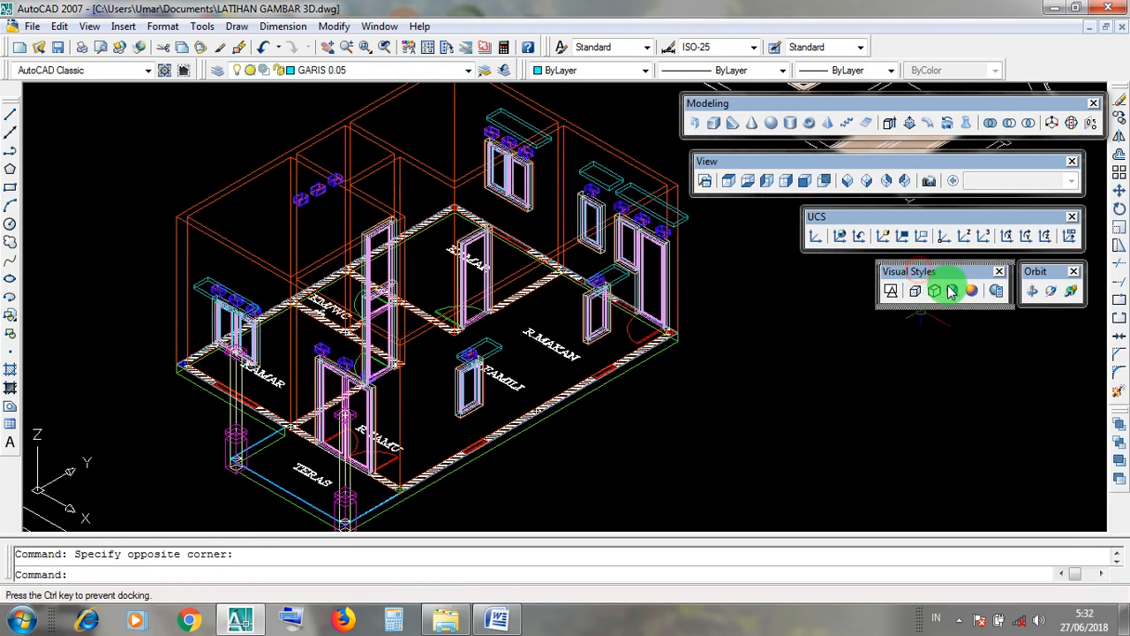
click(953, 293)
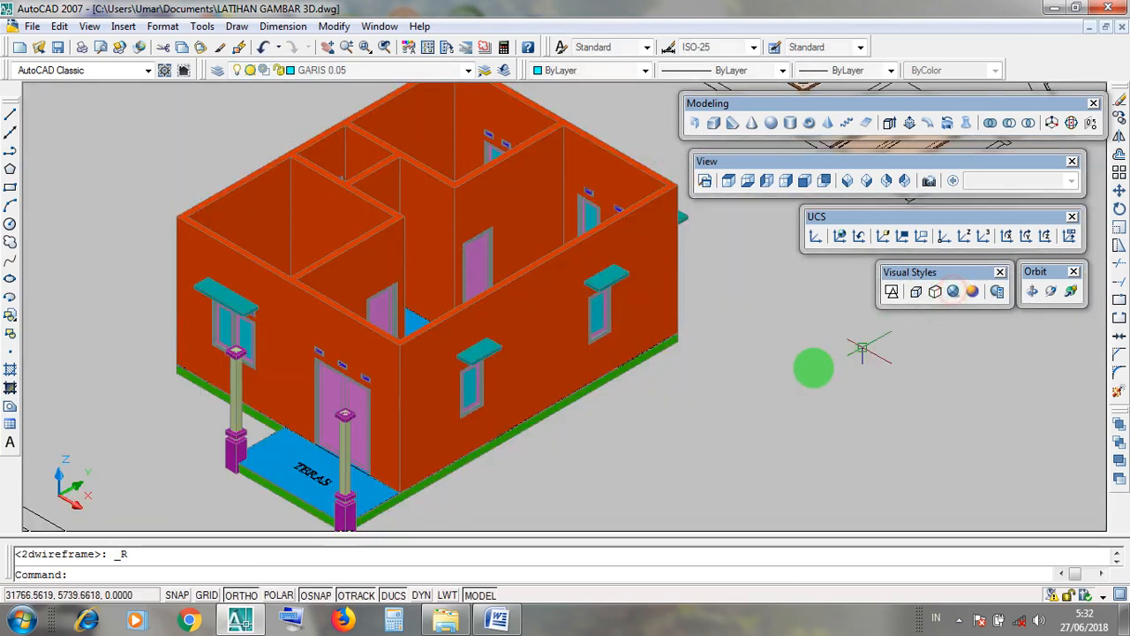
mouse_move(662, 378)
middle_down()
mouse_move(712, 433)
mouse_move(689, 432)
mouse_move(656, 402)
middle_up()
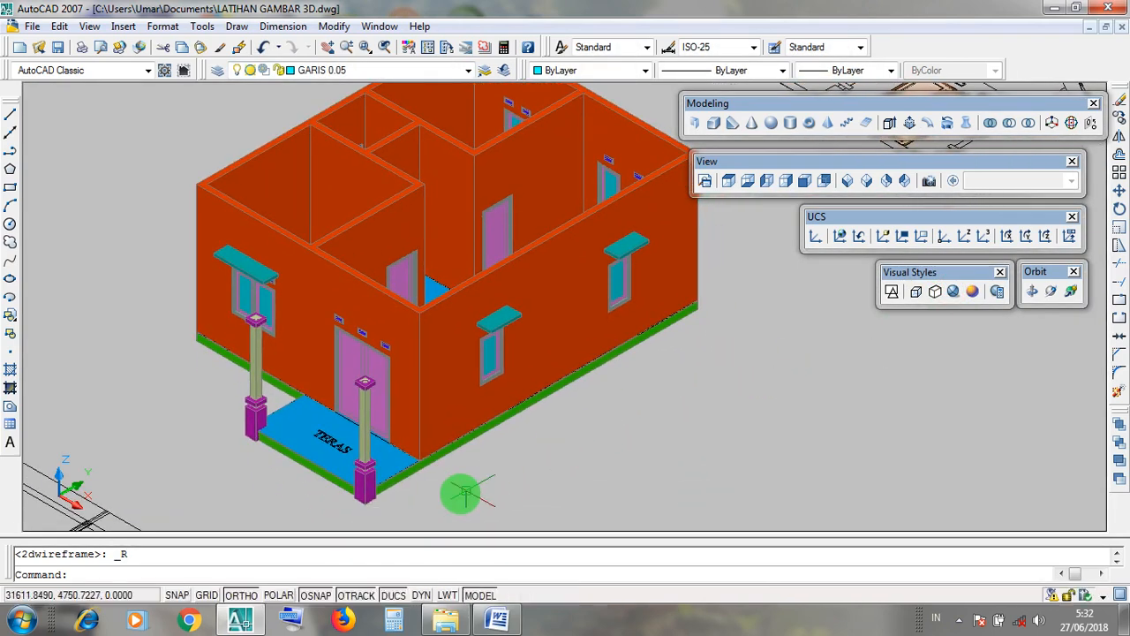
click(890, 294)
scroll(714, 379, down, 5)
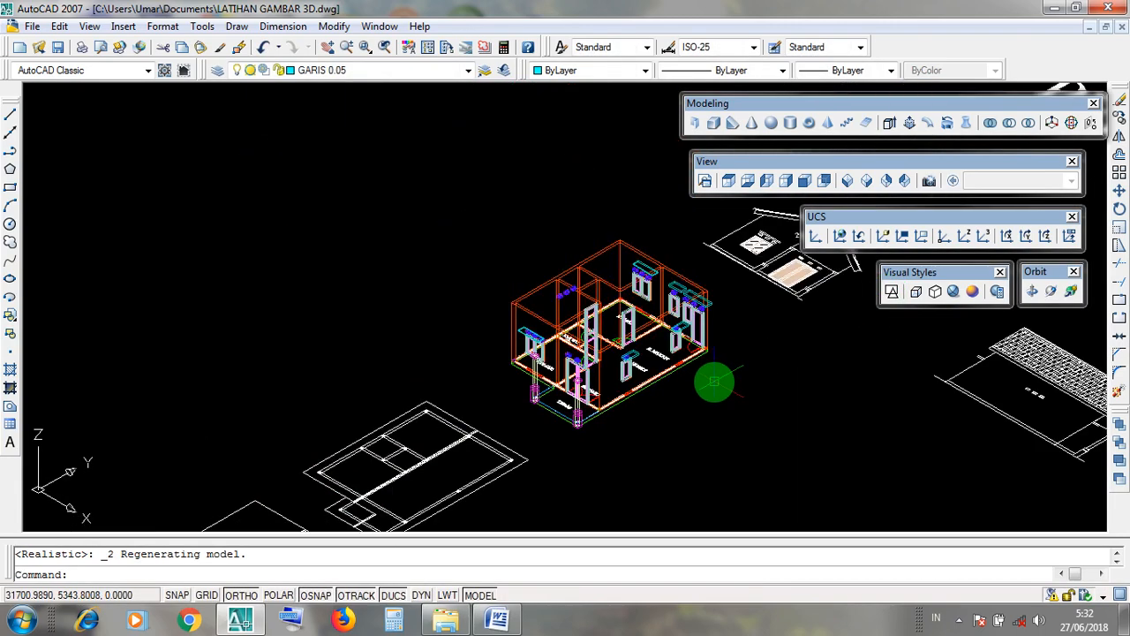
Save the LATIHAN GAMBAR 3D drawing
click(58, 47)
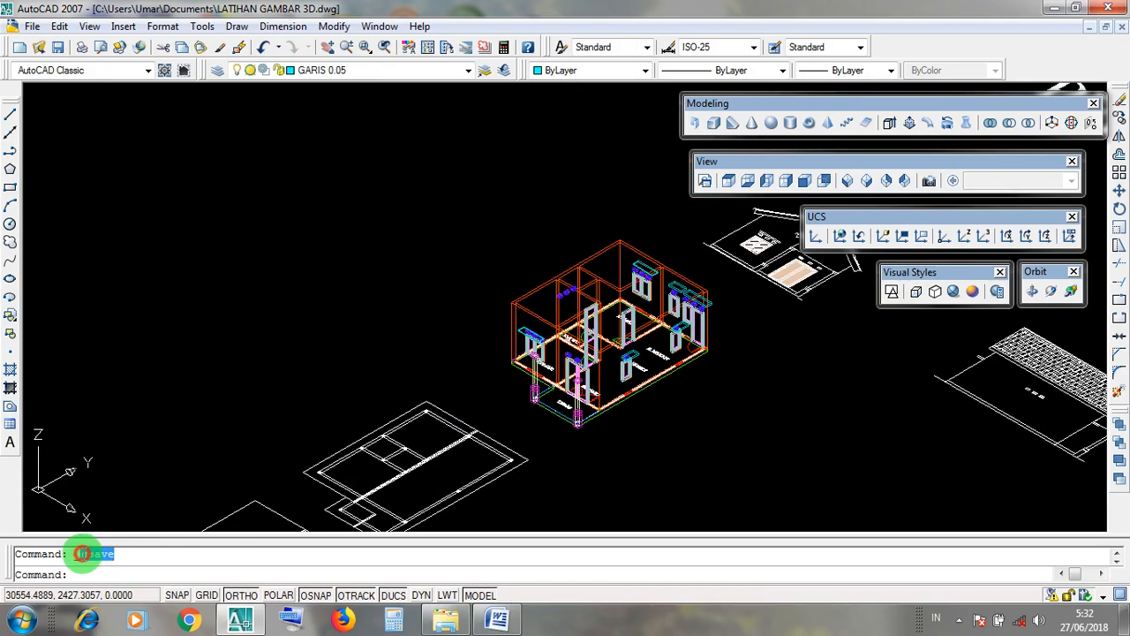
click(166, 411)
click(1057, 79)
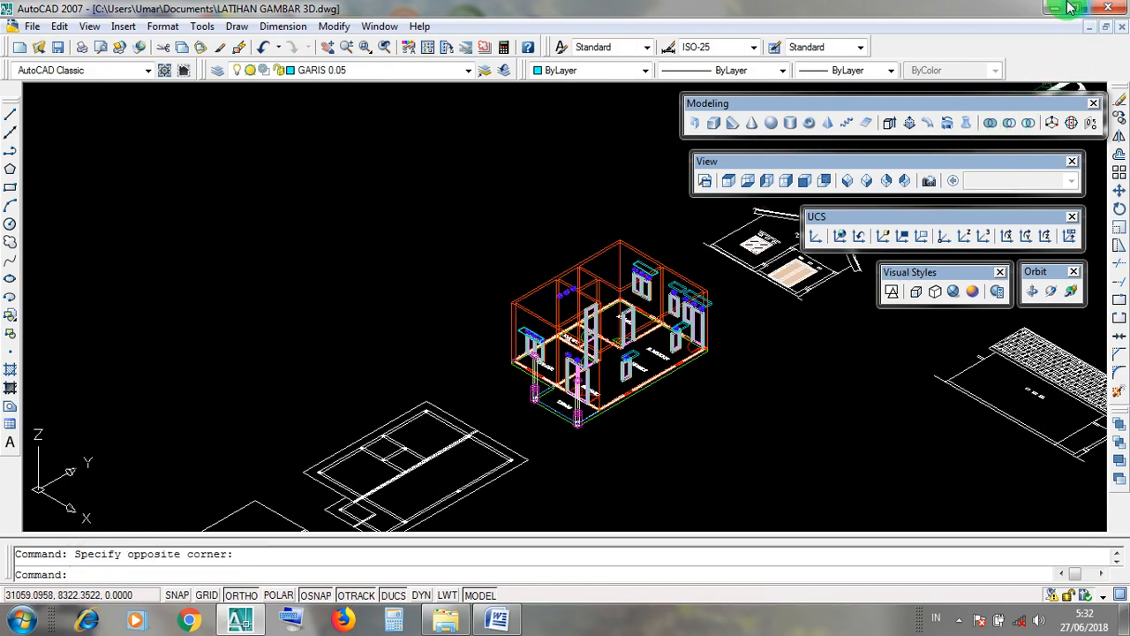